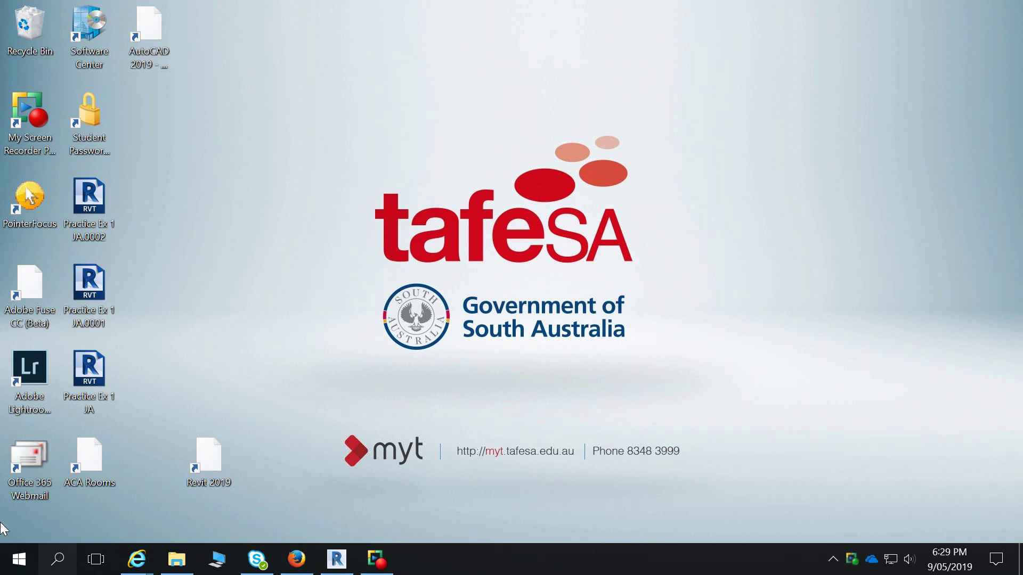
Step: Open Revit and create a new project from the Architectural Template
click(337, 558)
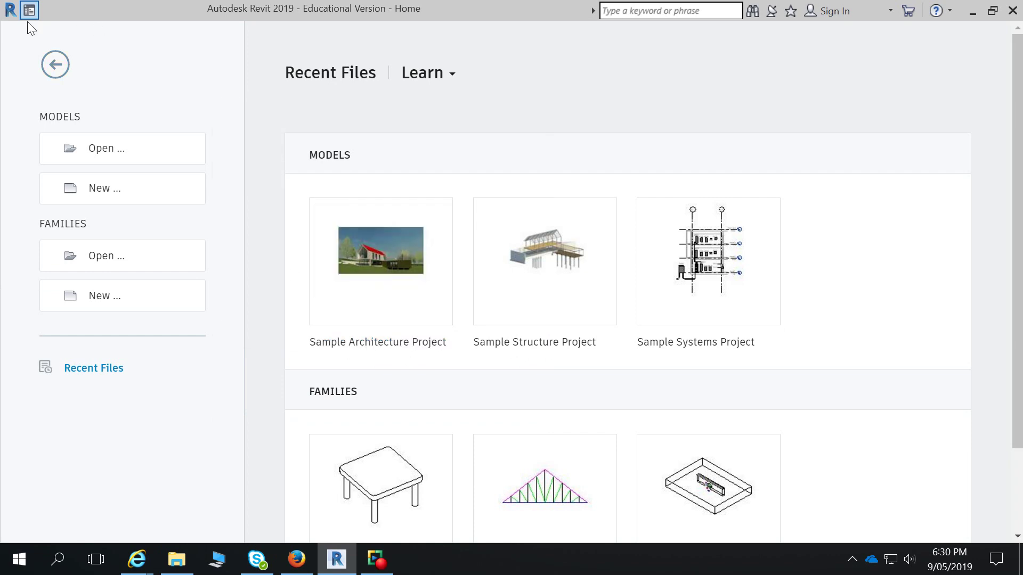
click(118, 159)
click(800, 94)
click(97, 189)
click(510, 246)
click(438, 277)
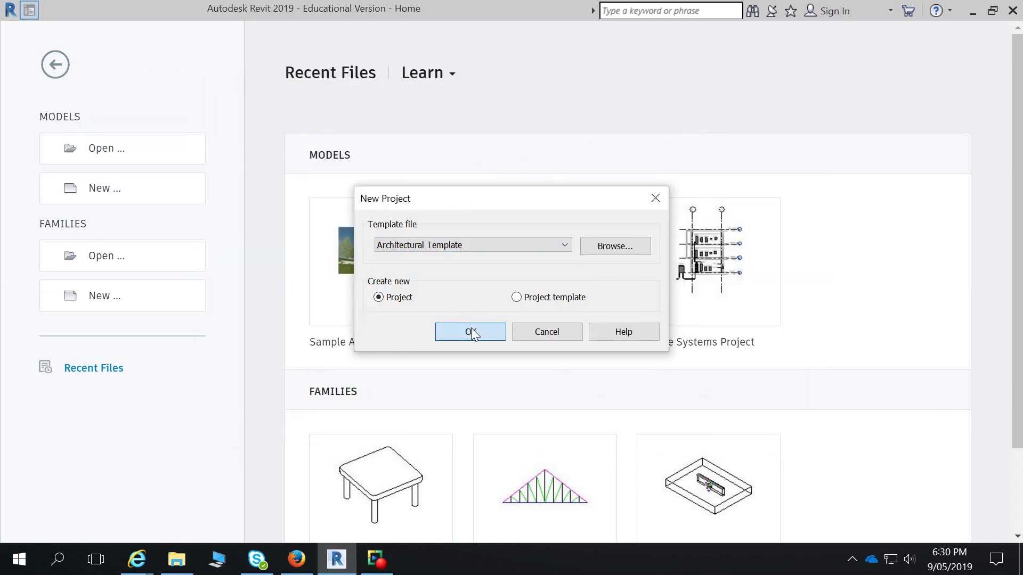
click(471, 333)
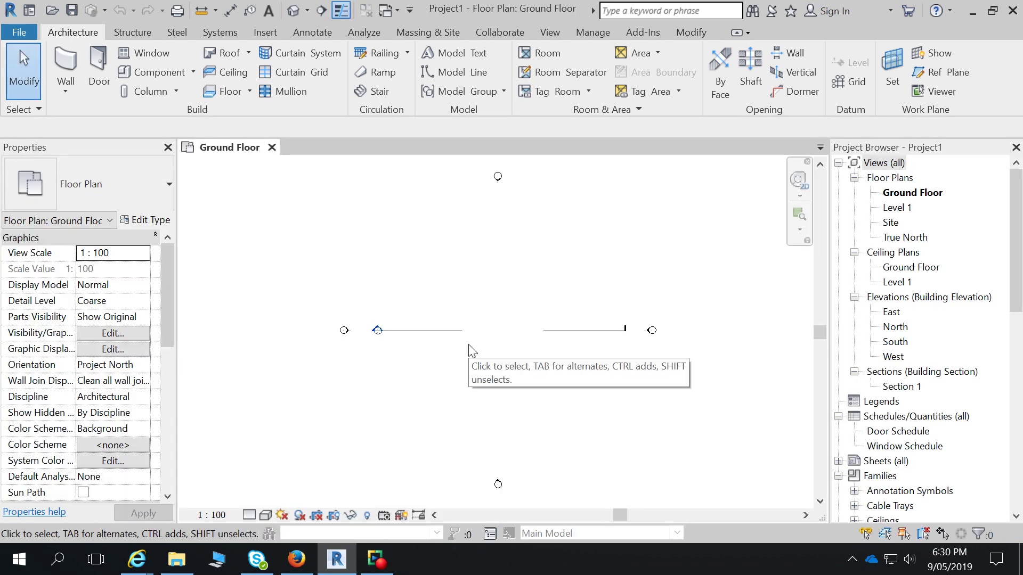
Step: Draw a horizontal Double brick - 270 wall about 5600 long between the two section line segments on the Ground Floor plan
click(385, 53)
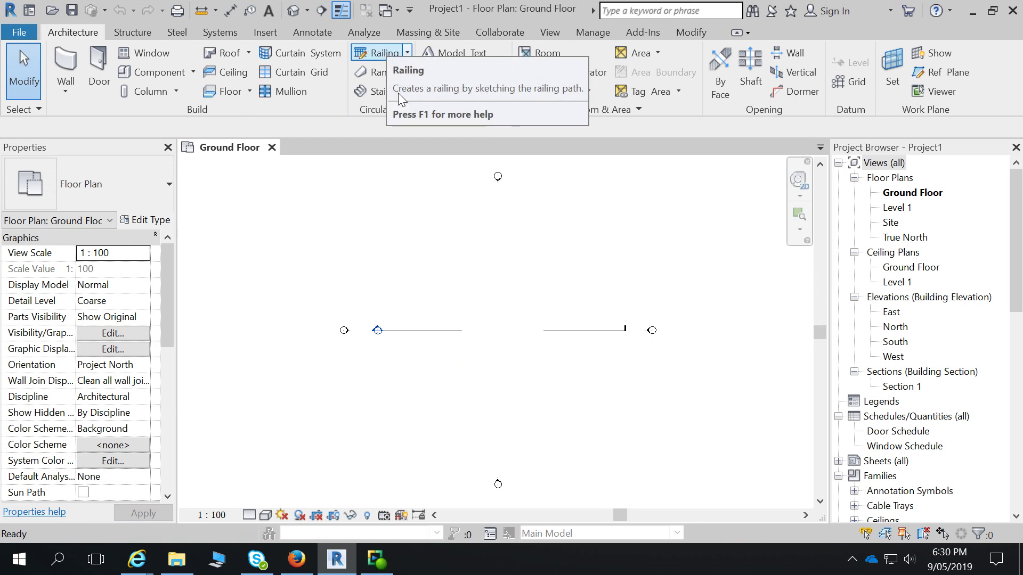
click(483, 326)
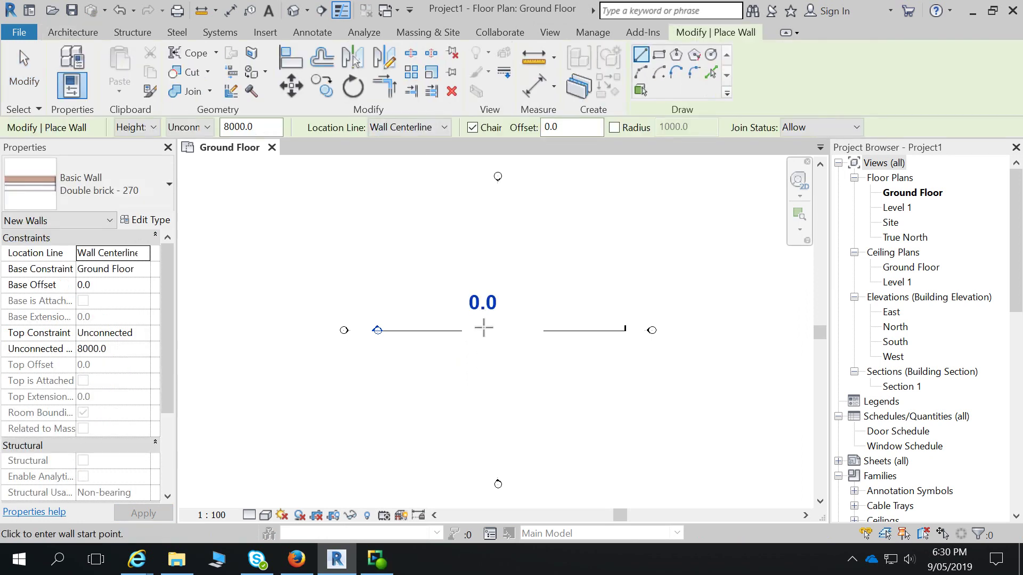
click(520, 326)
key(Escape)
key(Escape)
scroll(513, 341, up, 3)
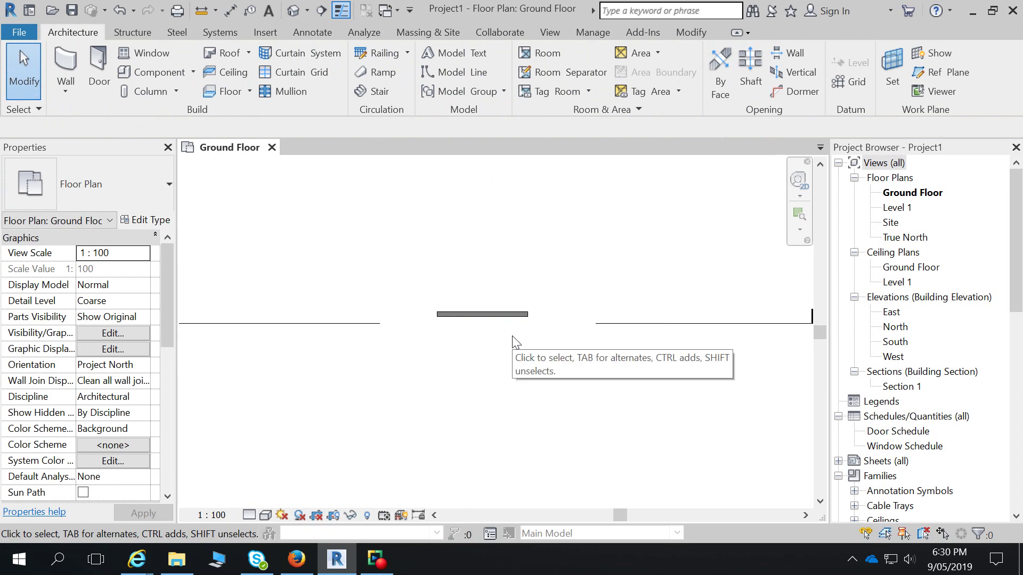
Step: Select the wall and the Section 1 line in turn to examine their pre-selection and selection colors
click(22, 31)
click(491, 375)
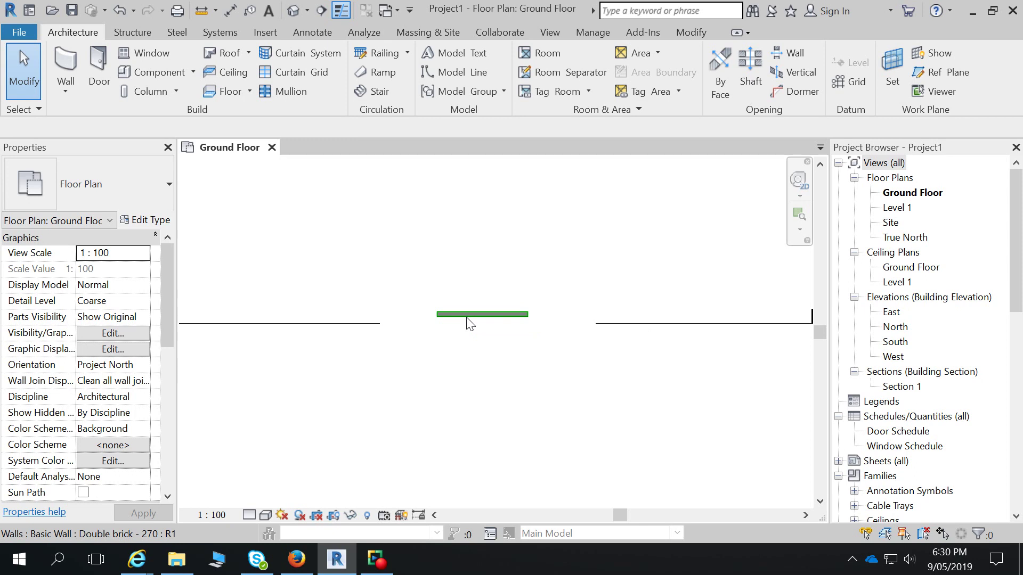
click(467, 320)
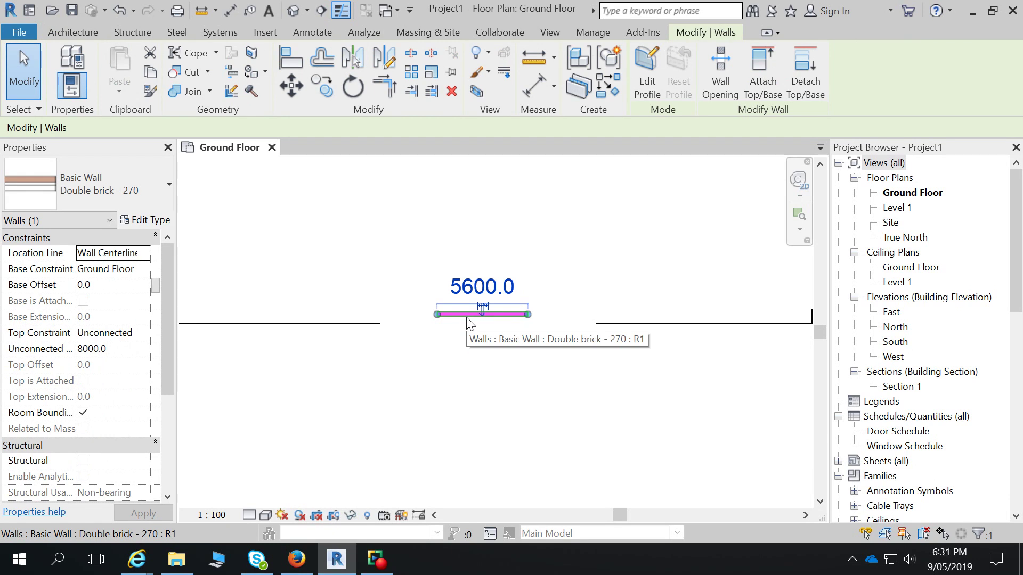
scroll(405, 328, down, 2)
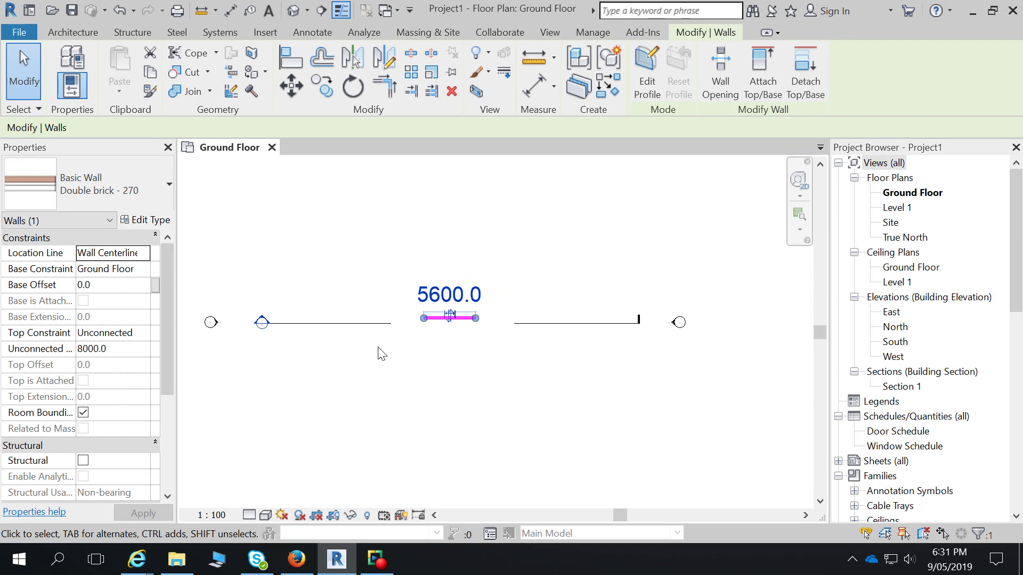
click(358, 339)
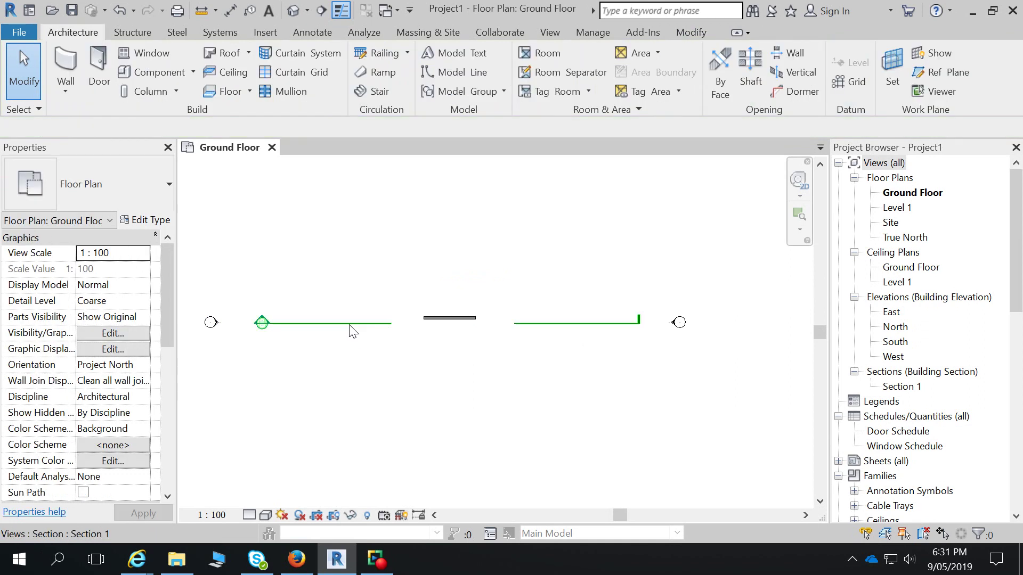
click(352, 330)
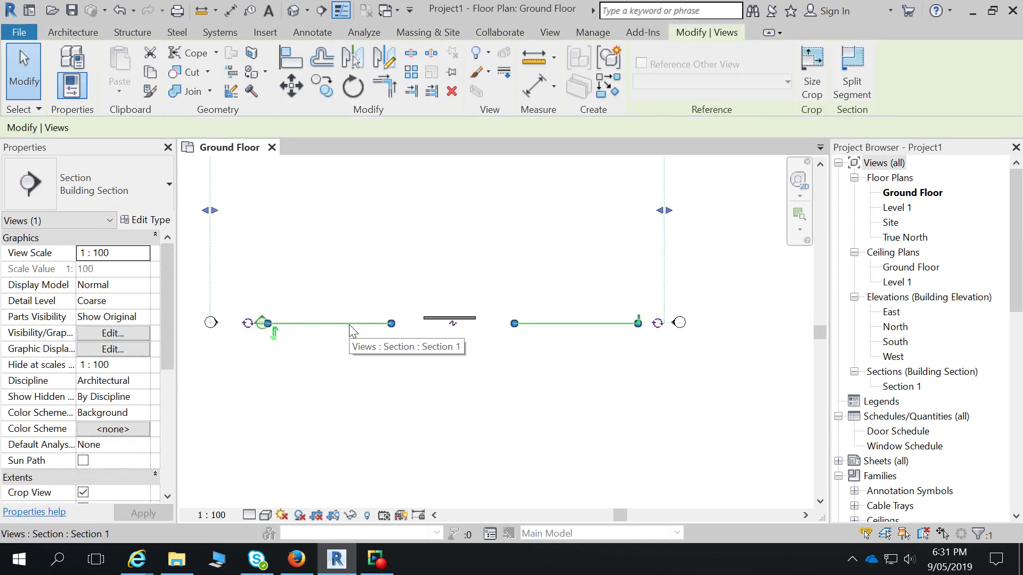
Step: Review the program options for General, User Interface, Graphics, Hardware, File Locations and Rendering
click(25, 32)
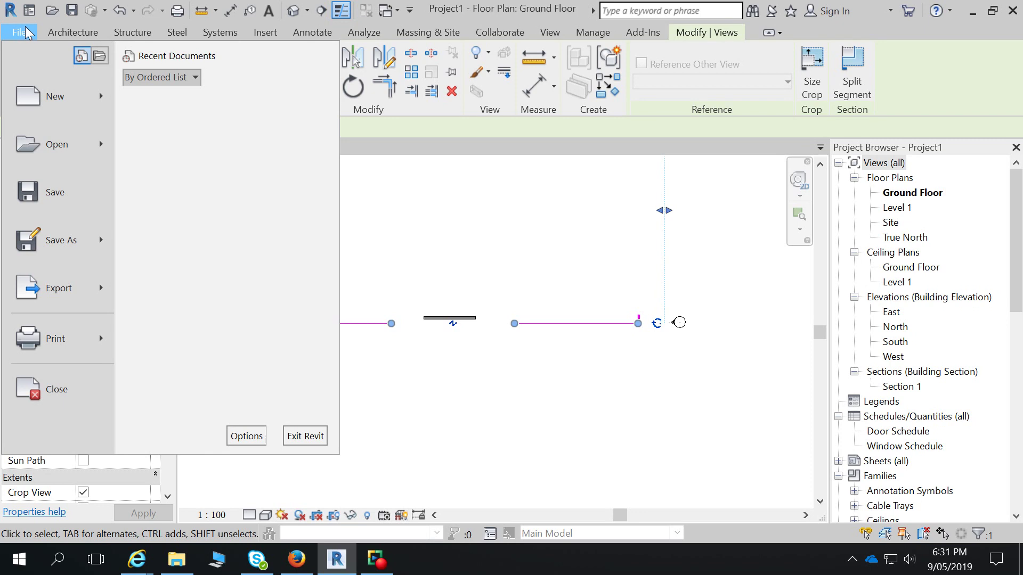
click(257, 435)
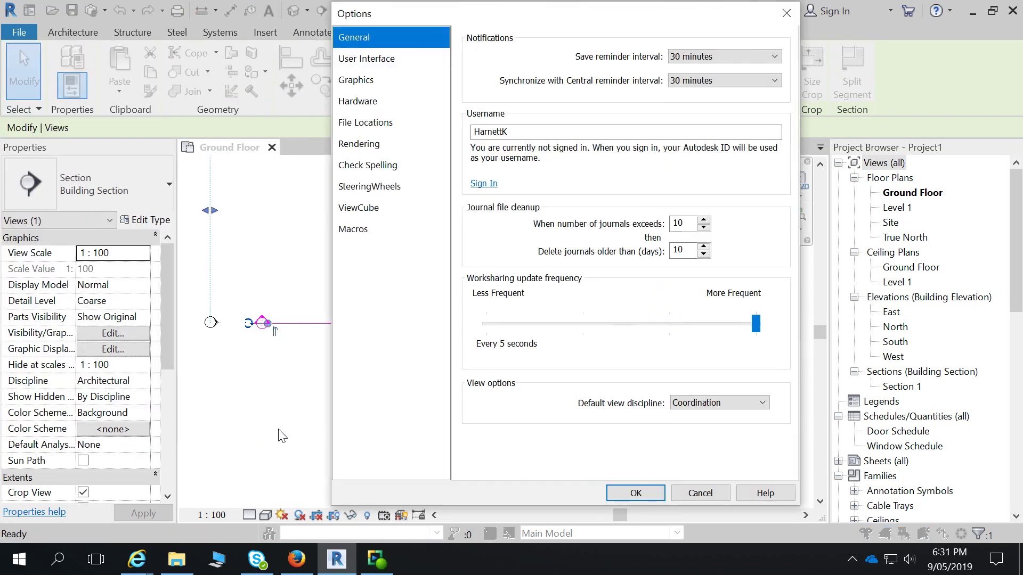
click(779, 18)
click(20, 32)
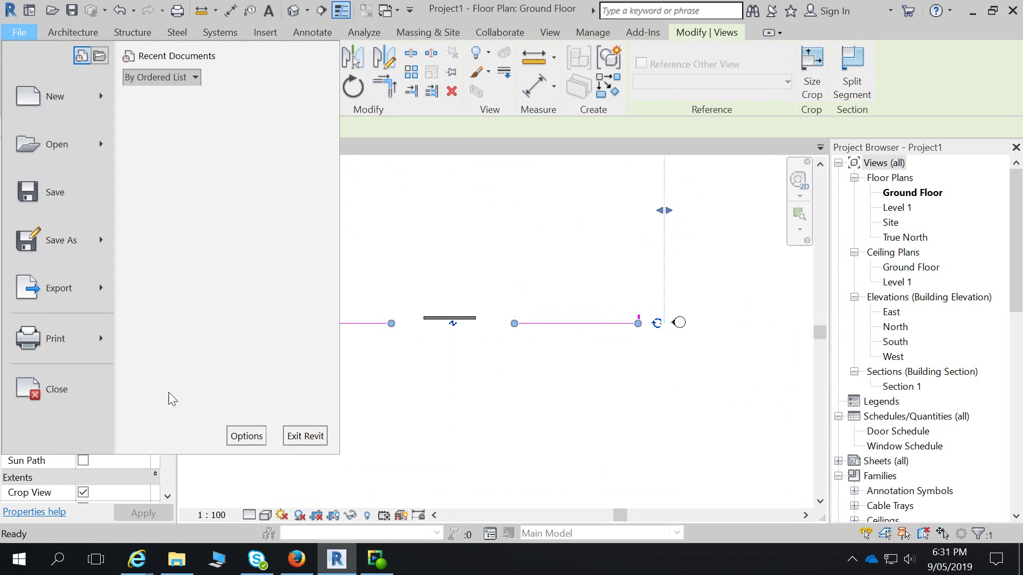
click(240, 437)
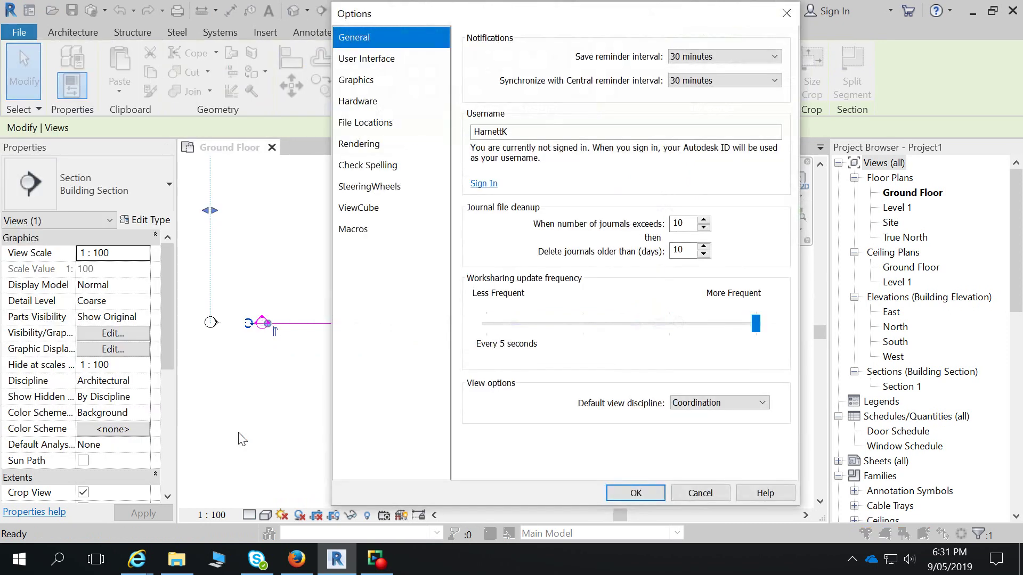
click(371, 58)
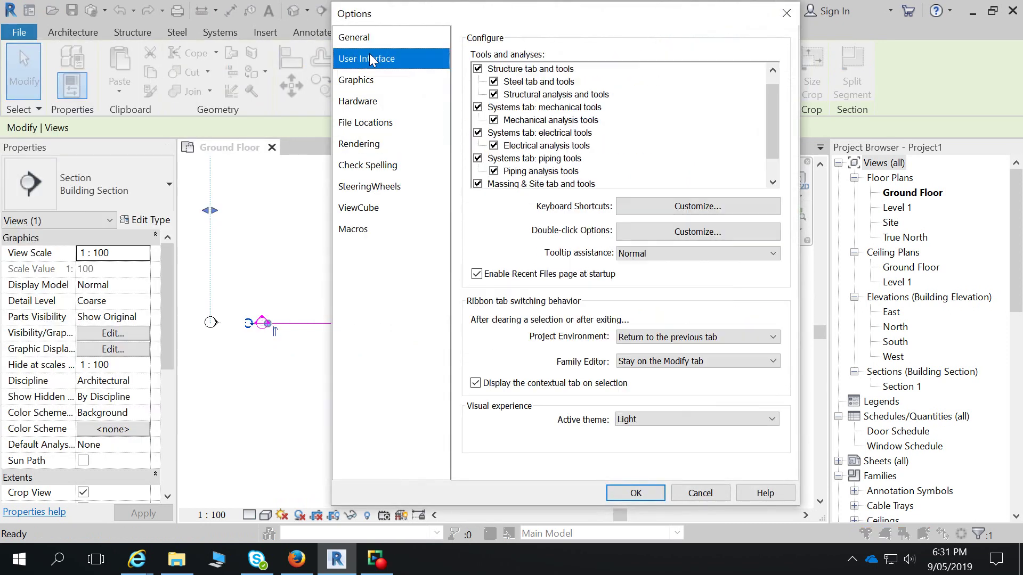
click(366, 80)
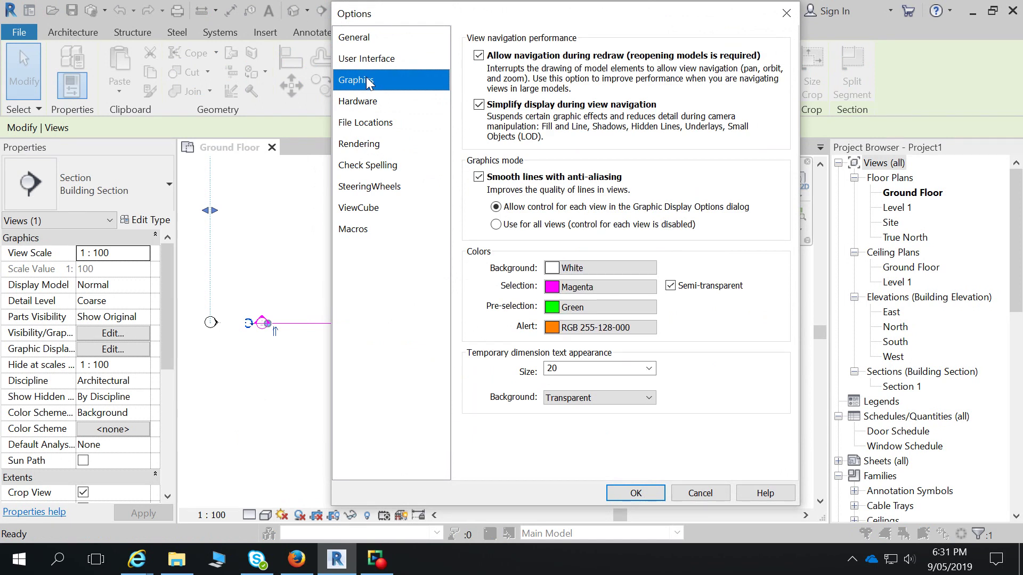
click(369, 44)
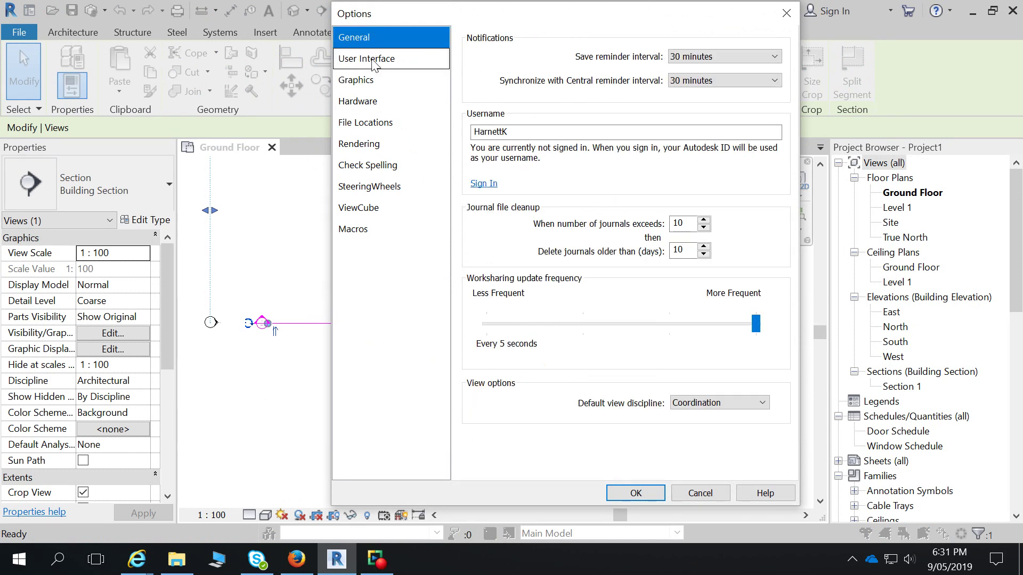
click(371, 59)
click(373, 81)
click(373, 102)
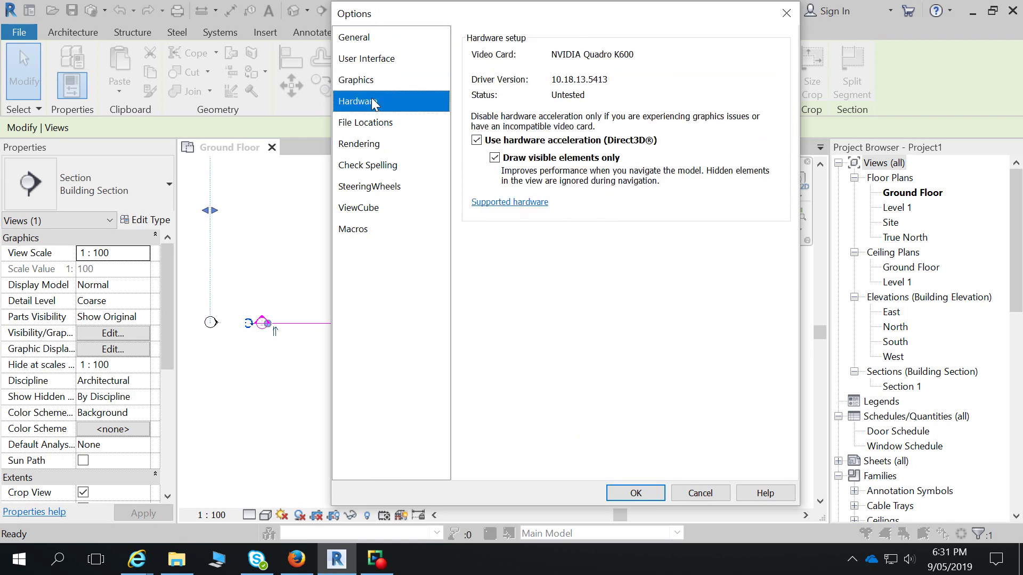
click(375, 123)
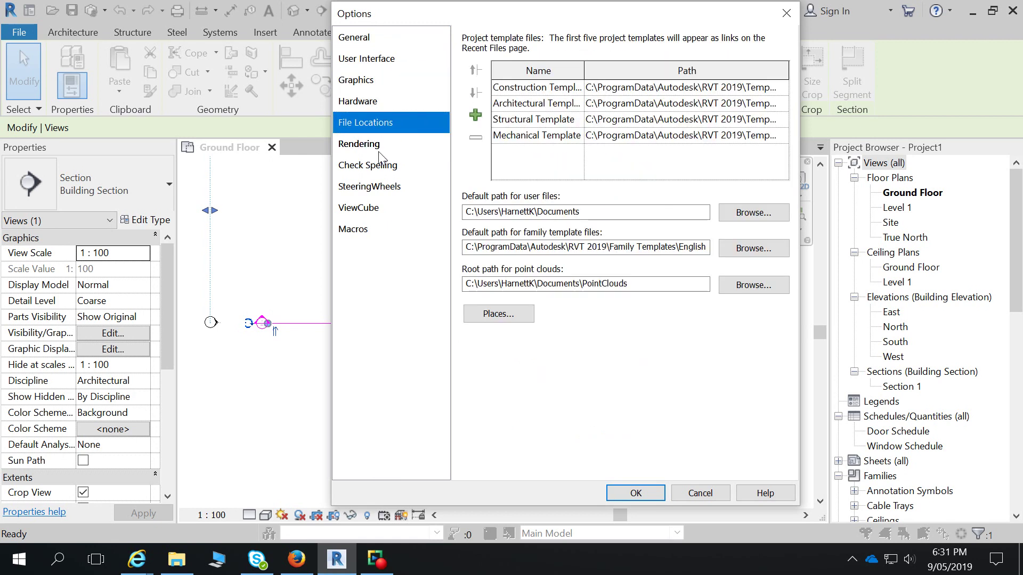
click(379, 144)
Step: Set the drawing area's background color to Black in the graphics options and apply it
click(365, 84)
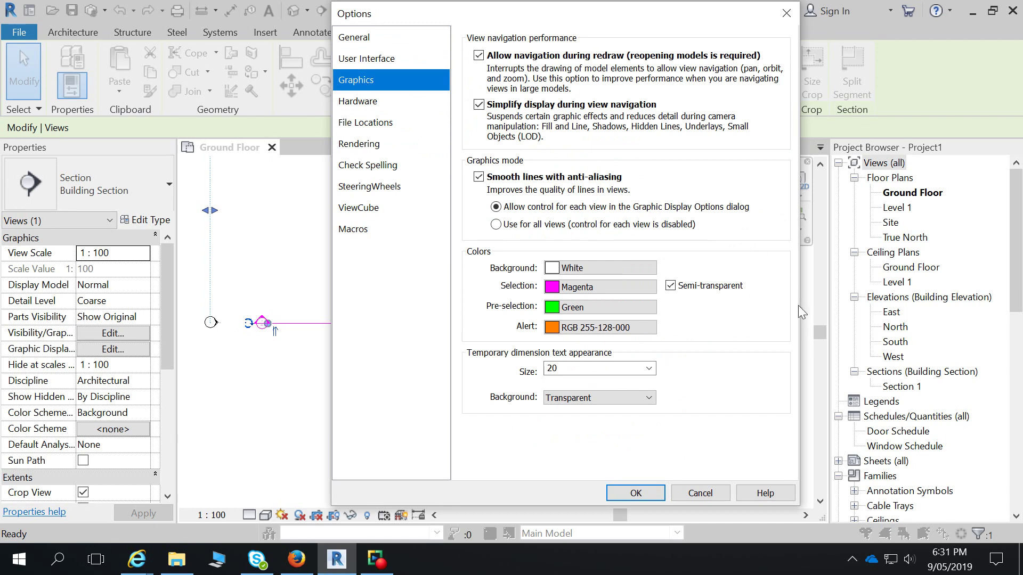
click(617, 269)
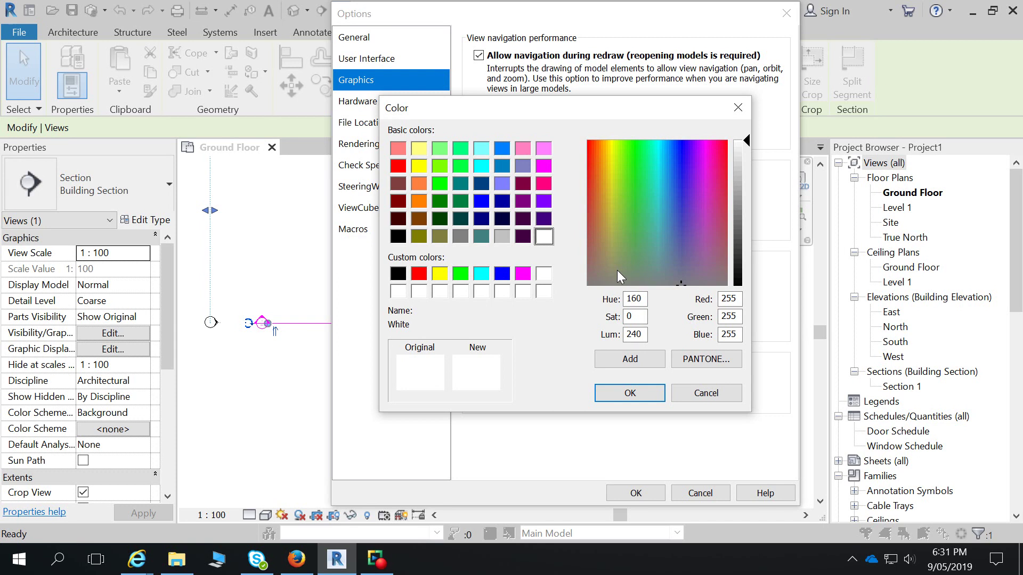
click(404, 276)
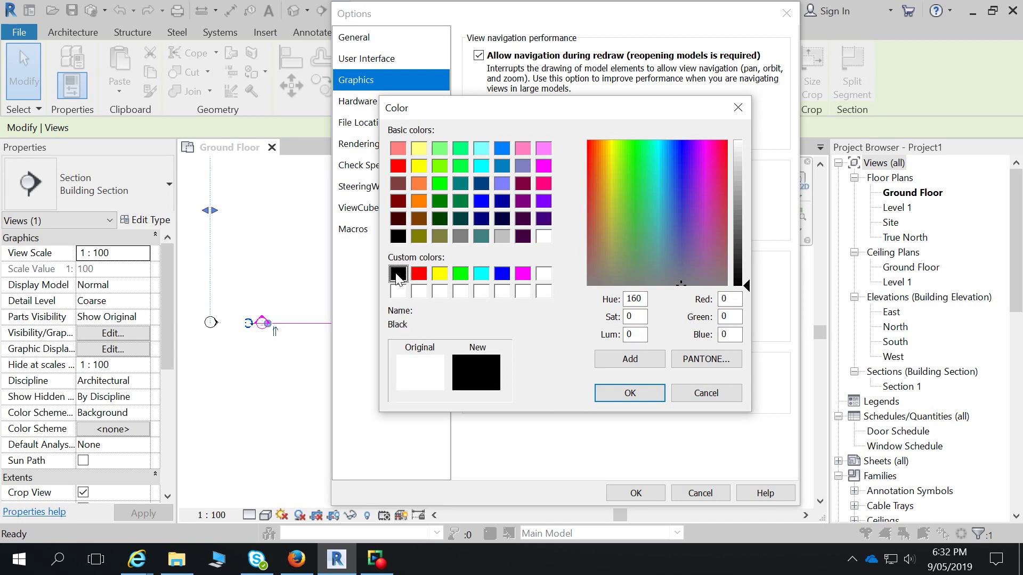
click(631, 396)
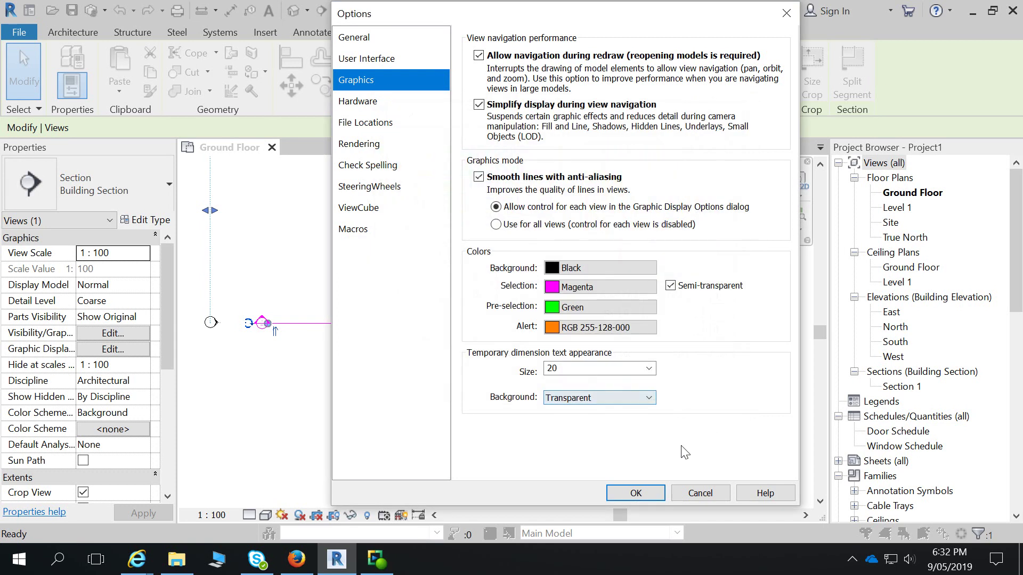
click(651, 493)
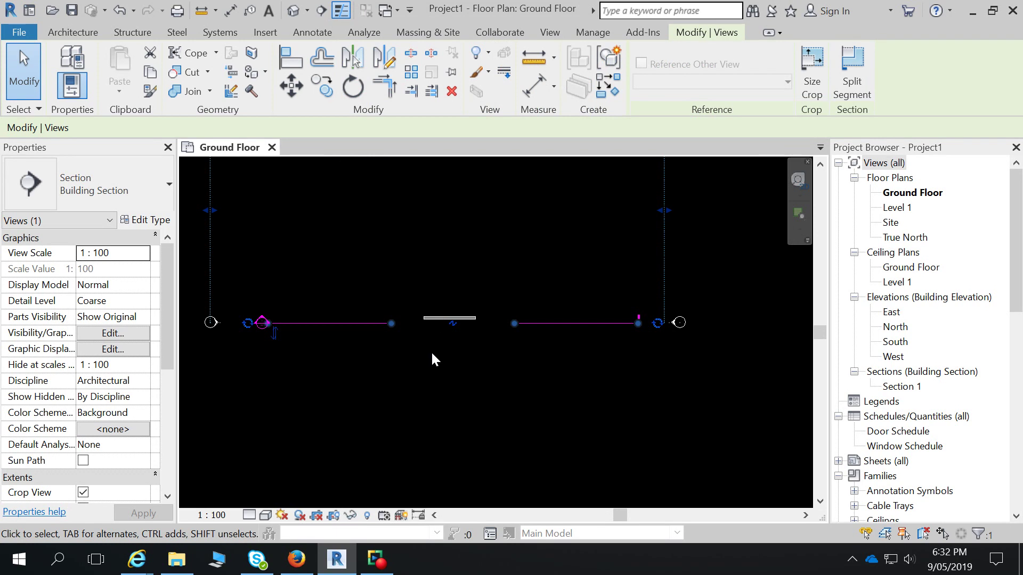
Step: Reopen the graphics options and set the background color to White
click(21, 33)
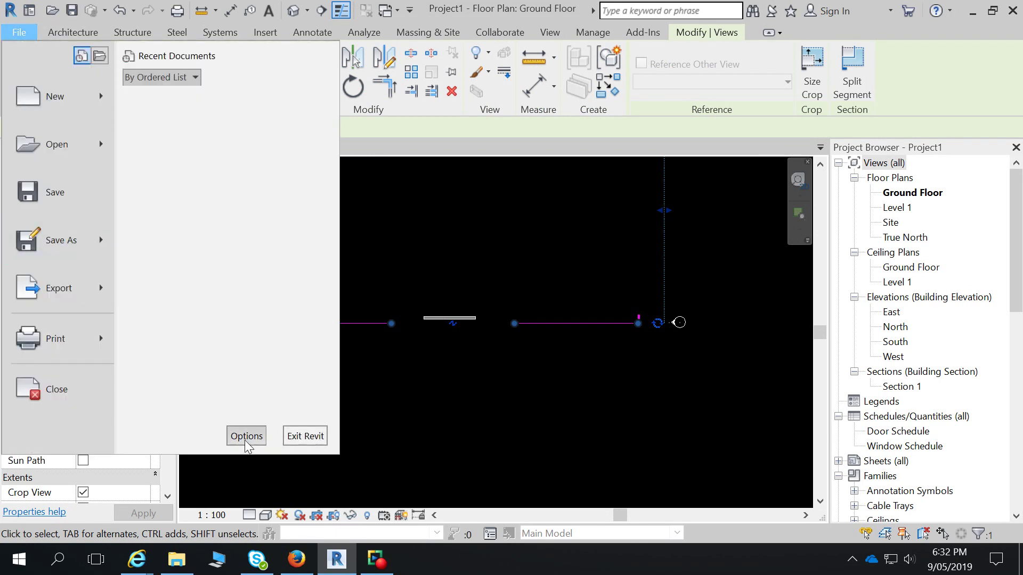
click(247, 437)
click(357, 80)
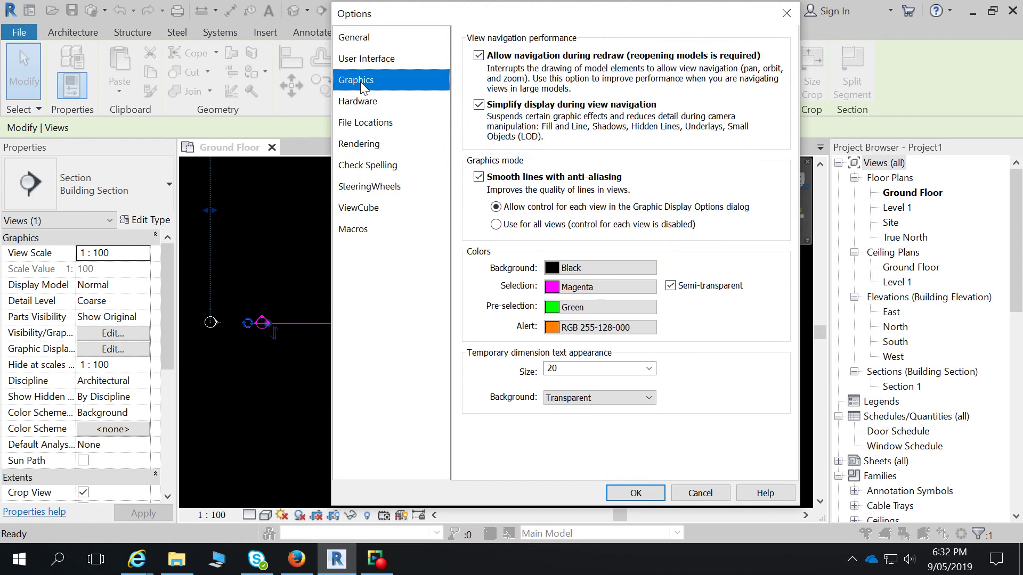
click(580, 267)
click(544, 273)
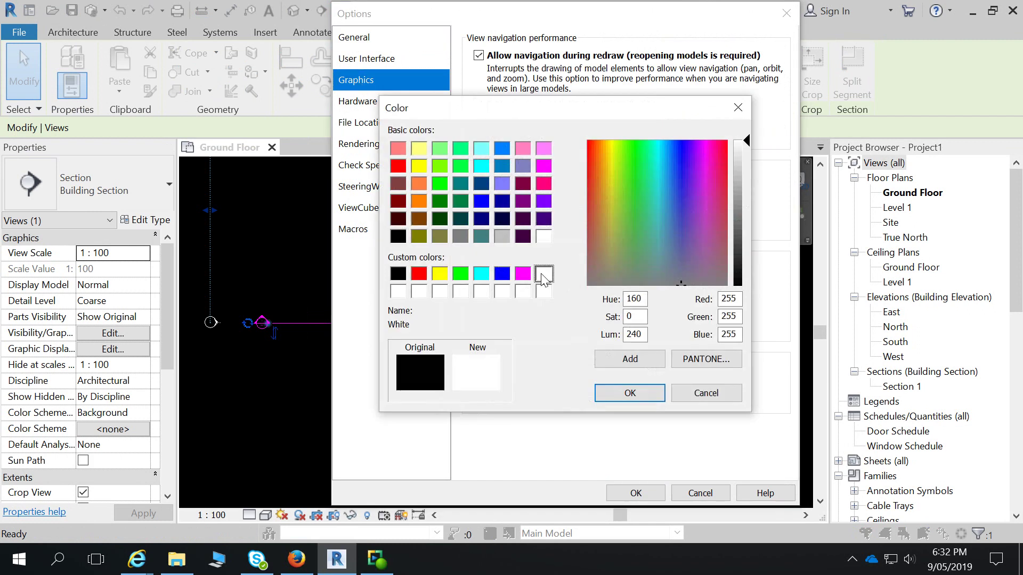
click(624, 385)
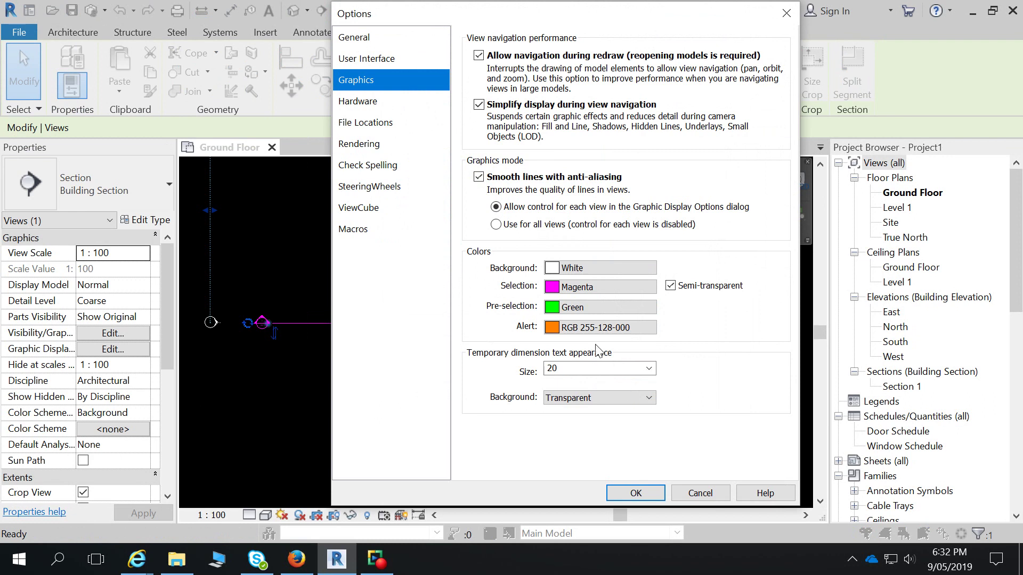
Step: Set the selection color to blue, RGB 000-128-255, and apply the graphics options
click(588, 294)
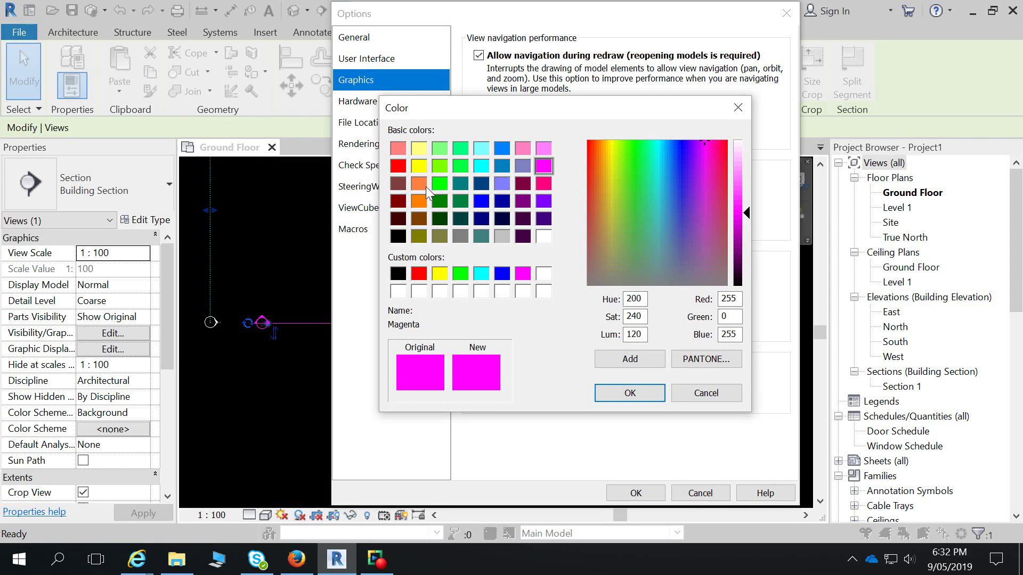
click(504, 151)
click(628, 392)
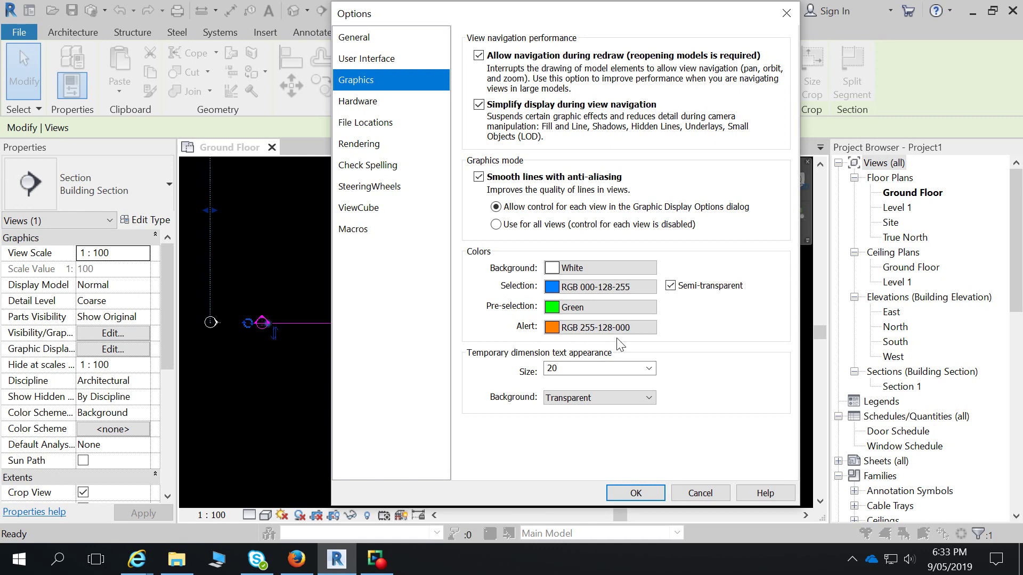
click(622, 368)
click(608, 486)
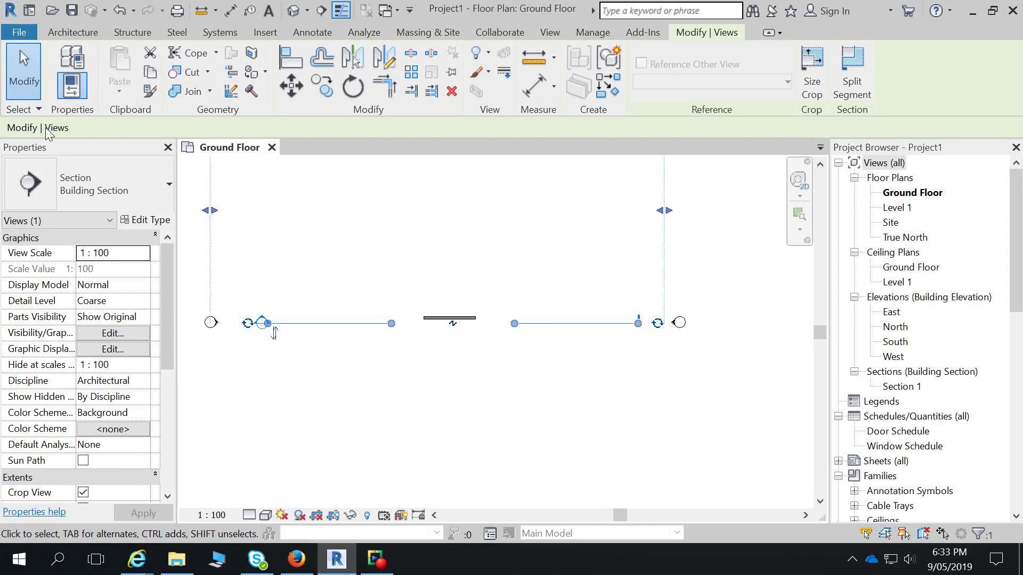
Step: Reopen the program options to review the Hardware and General settings and the save reminder interval choices, and close them without changes
click(19, 32)
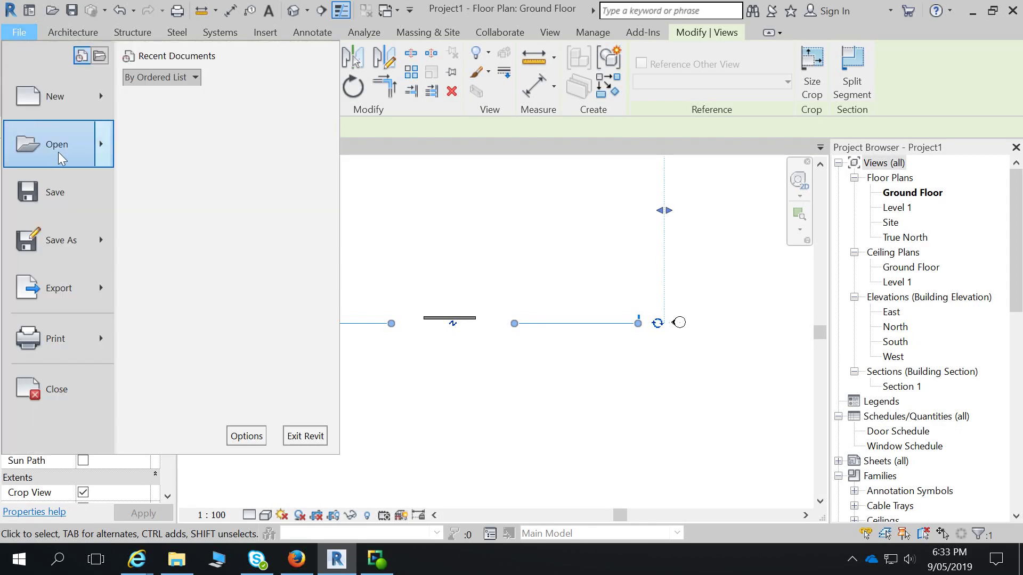
click(246, 436)
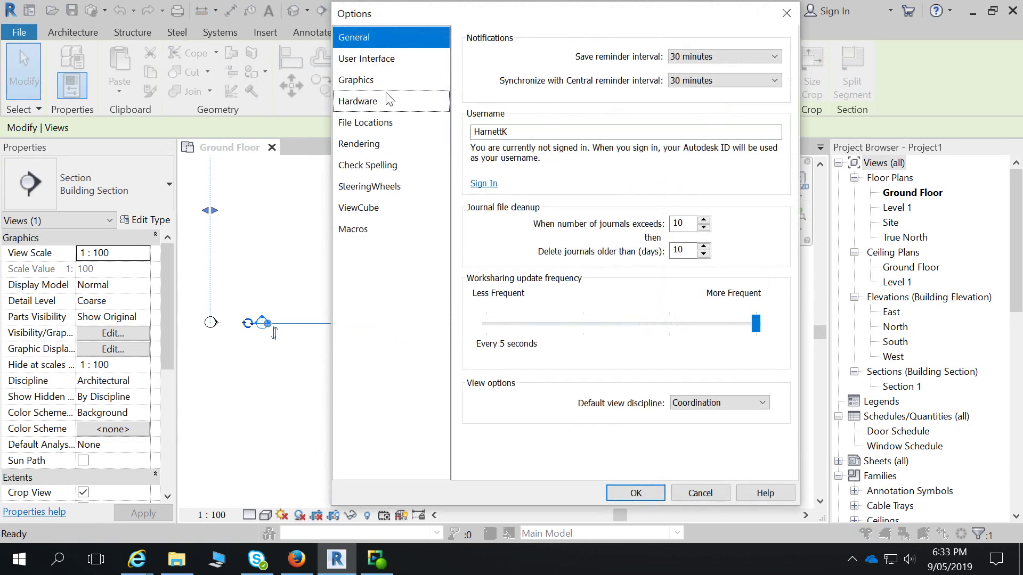
click(386, 122)
click(381, 101)
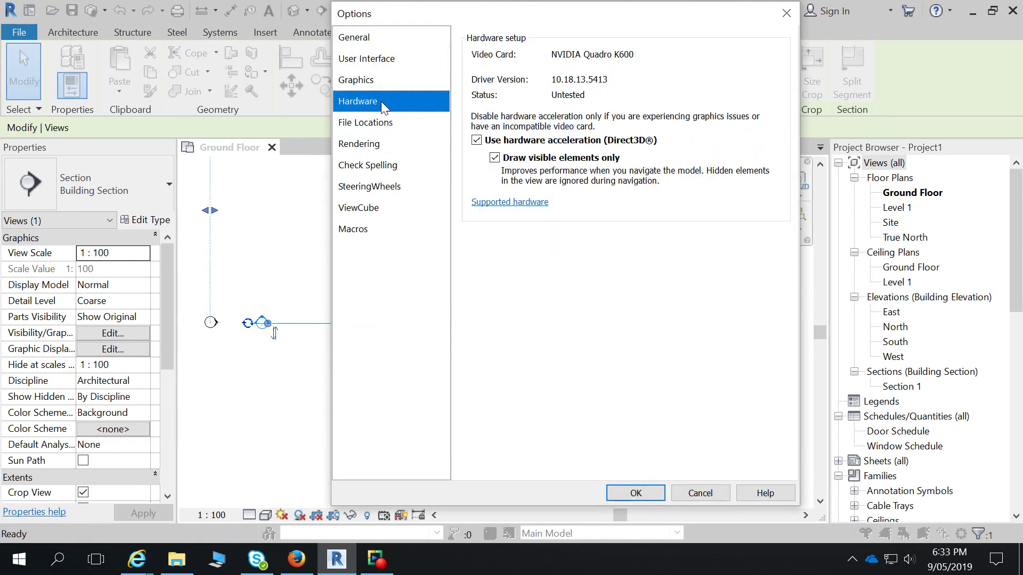
click(372, 35)
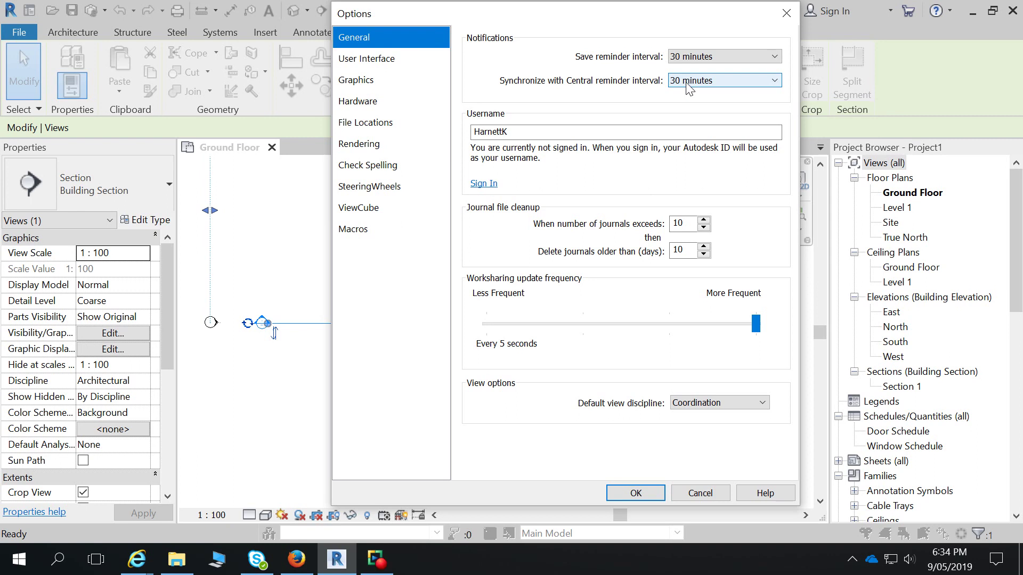
click(701, 59)
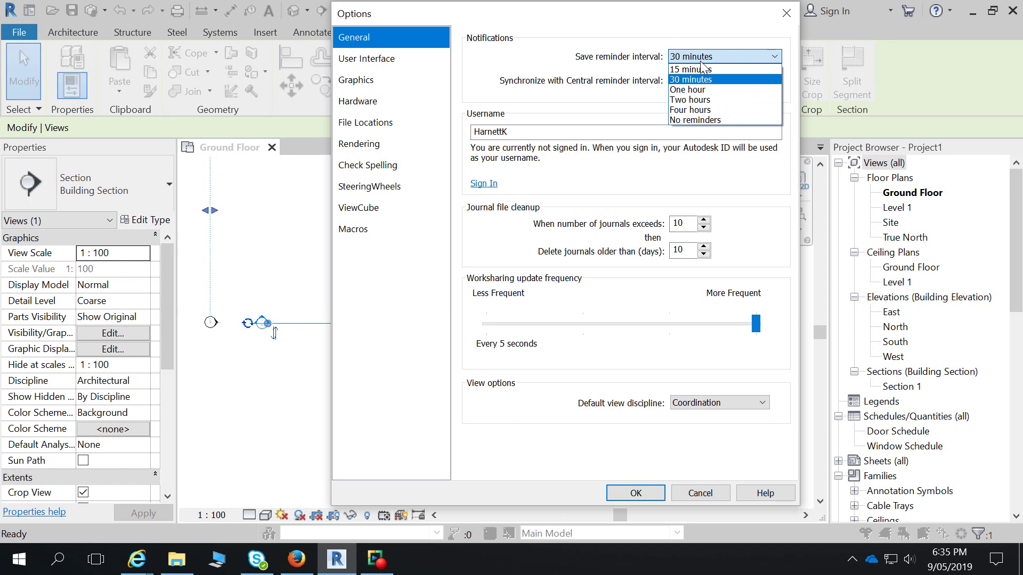
click(788, 11)
click(786, 11)
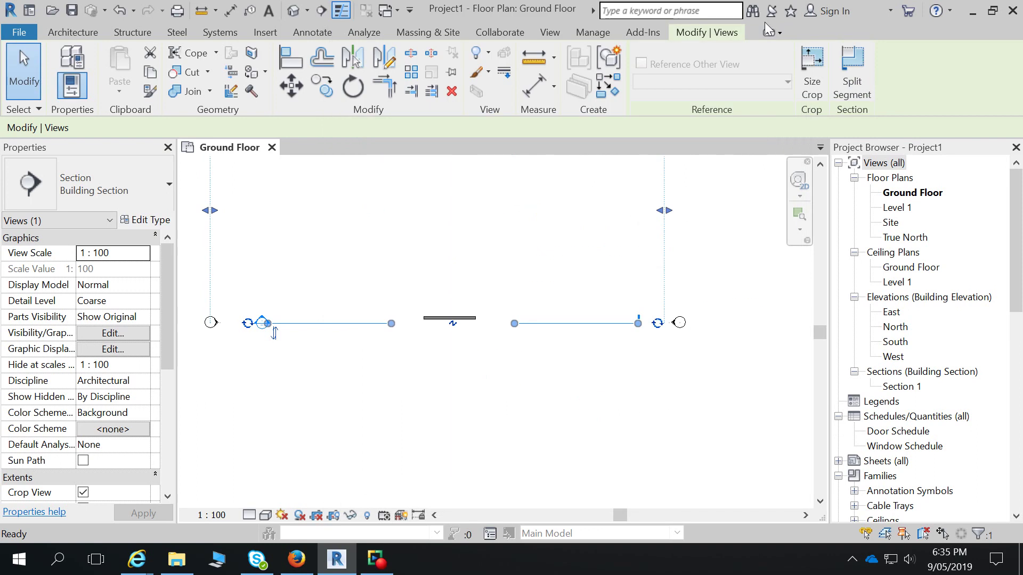
Step: Start saving the model as a project to view the file save options, and cancel without saving
click(20, 32)
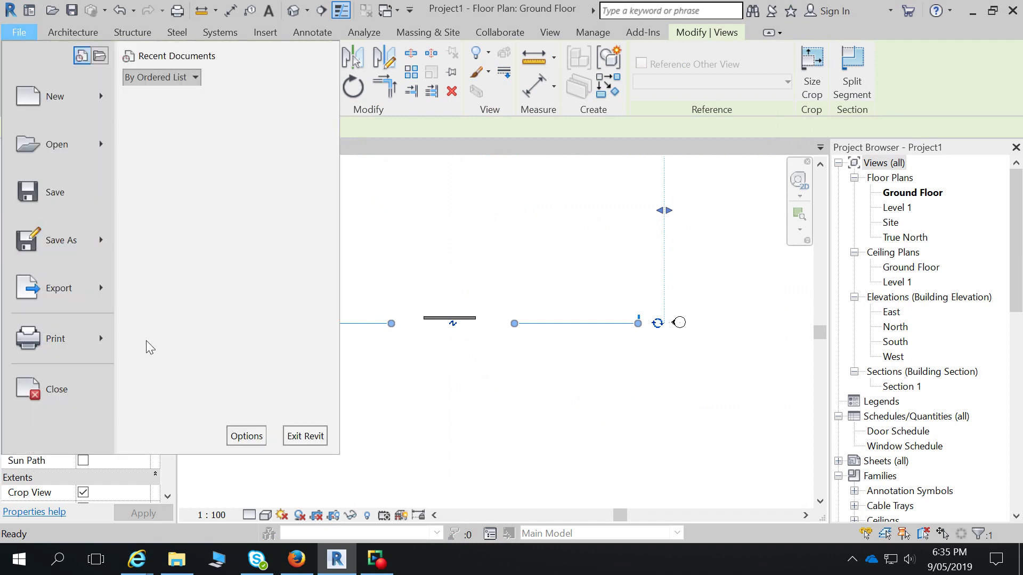
mouse_move(43, 229)
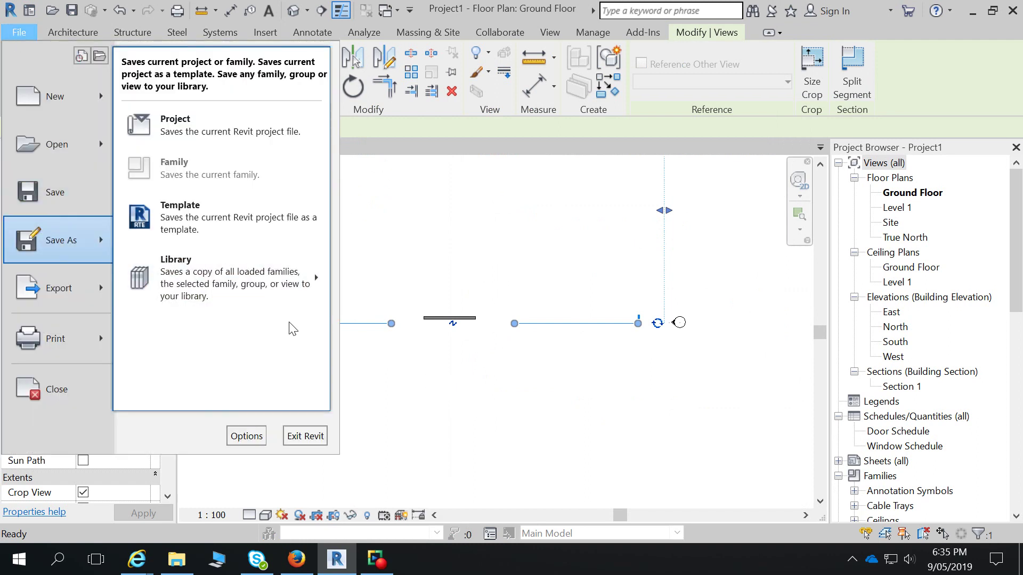
click(194, 138)
click(768, 417)
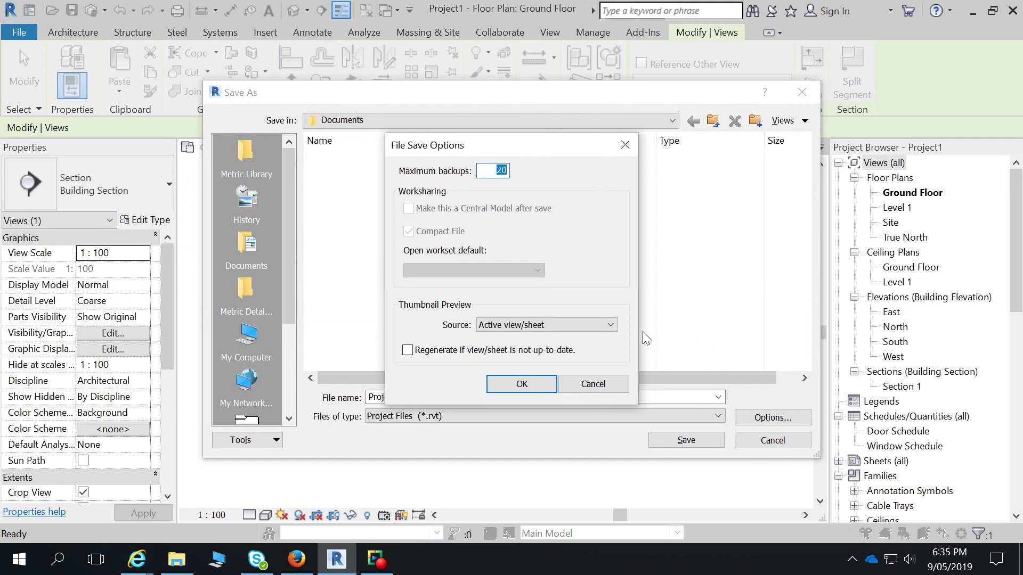
click(594, 384)
click(778, 441)
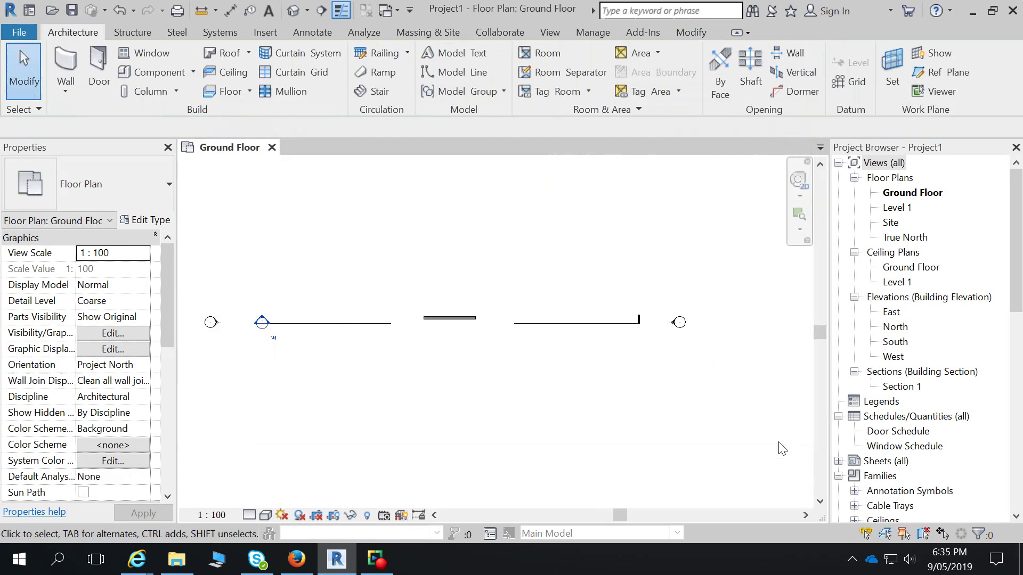
Step: Switch to File Explorer, open the E: drive, and enlarge the window and Name column to examine the Revit backup files
key(super+e)
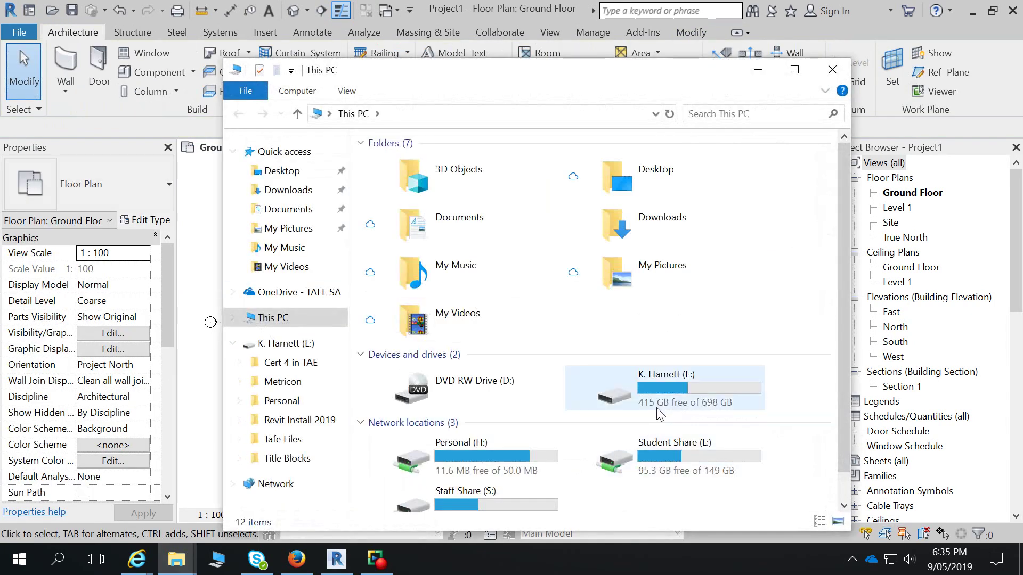
double_click(649, 382)
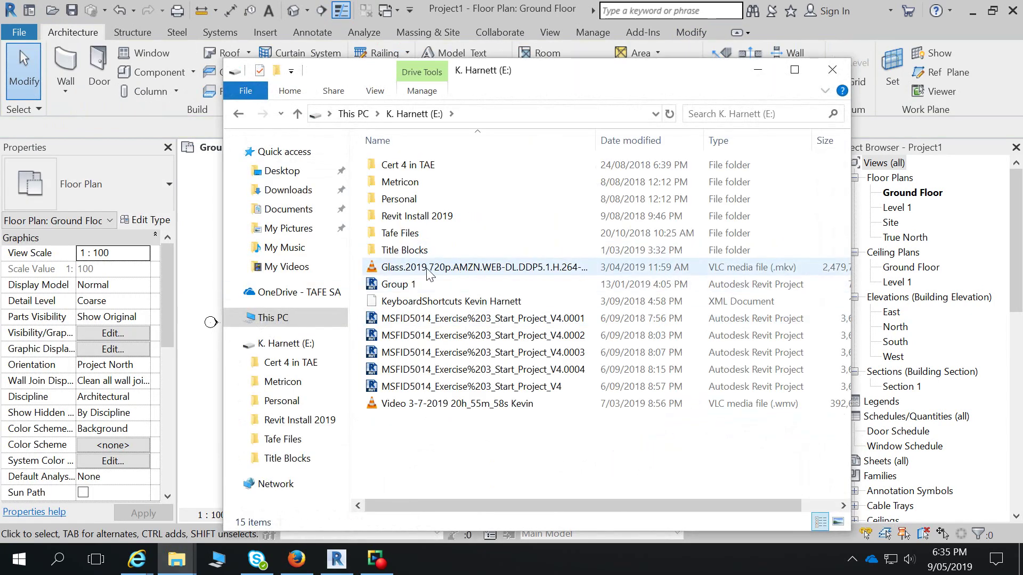
drag(595, 140, 663, 140)
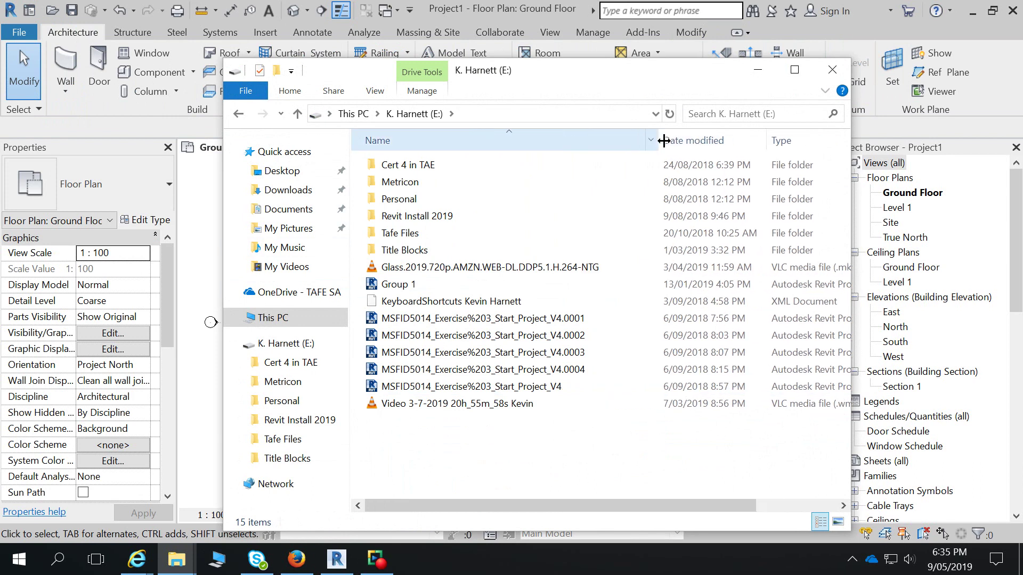
click(794, 70)
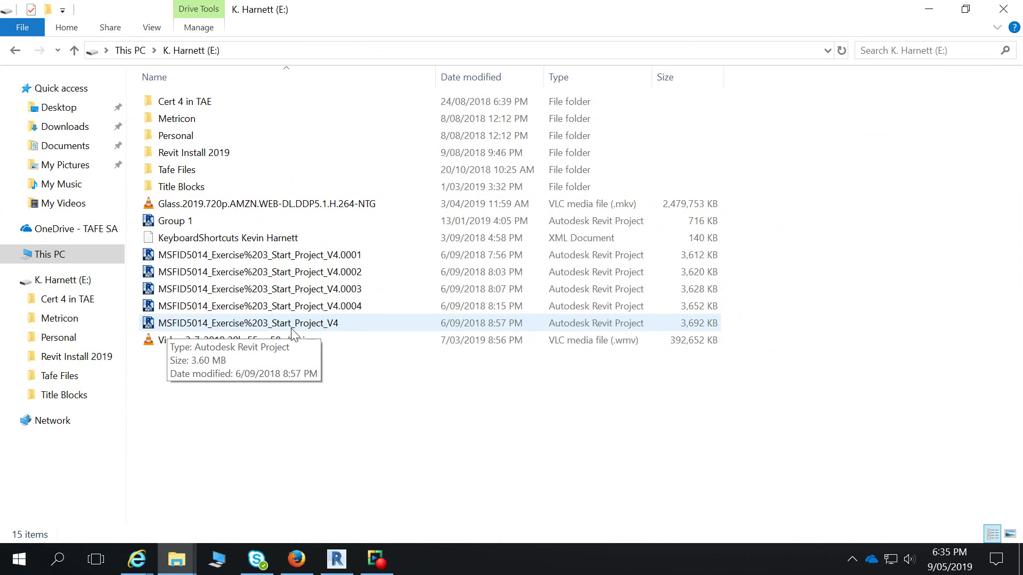
Step: Open the backup MSFID5014_Exercise%203_Start_Project_V4.0003 with a model upgrade, close it, and return to File Explorer
double_click(346, 292)
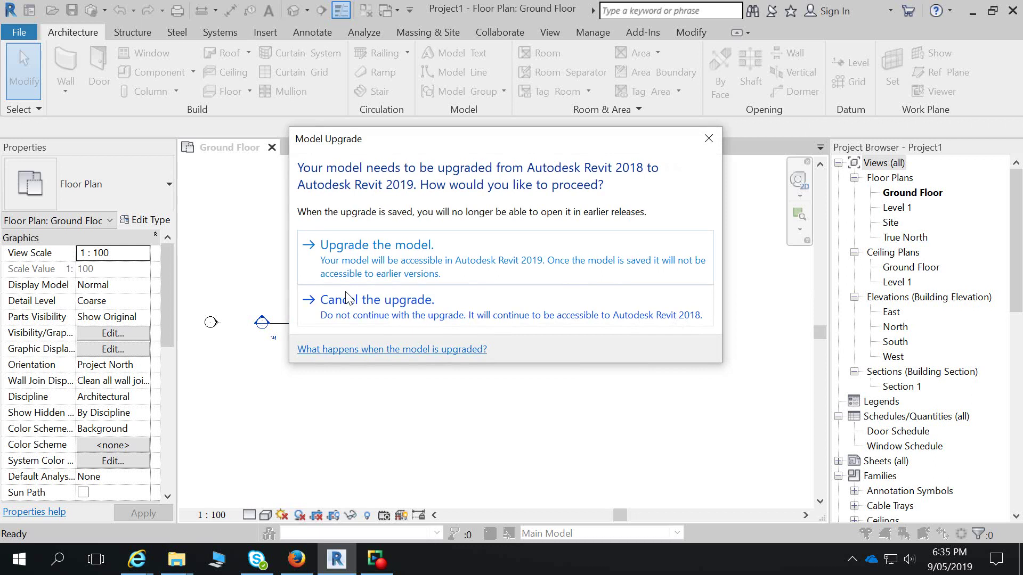
click(362, 248)
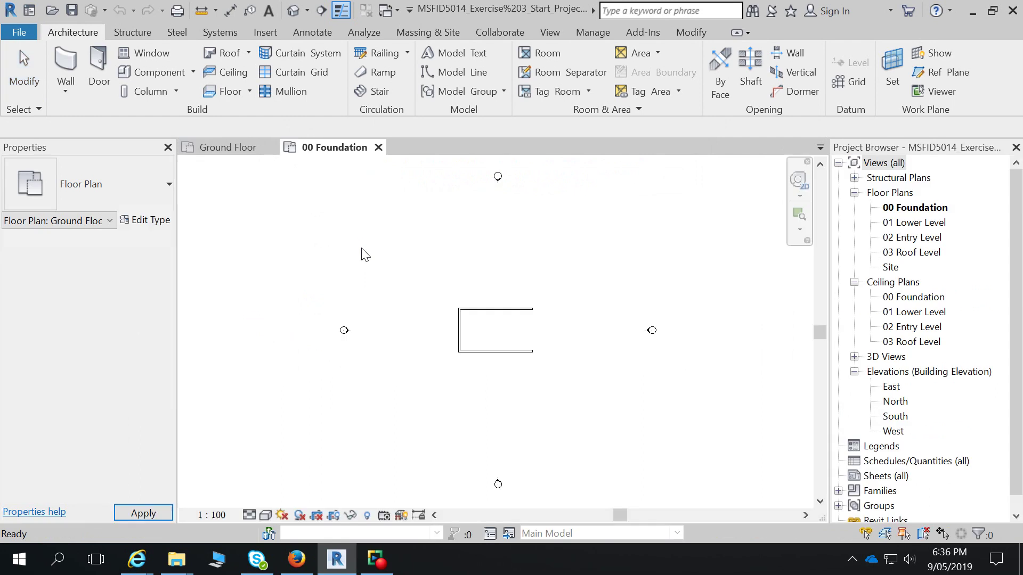
click(378, 148)
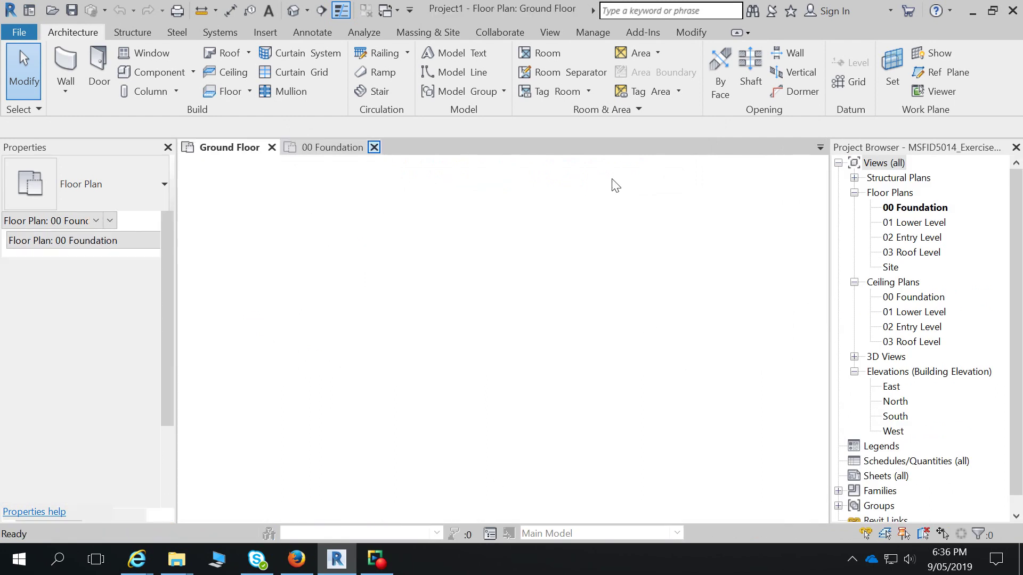
click(972, 10)
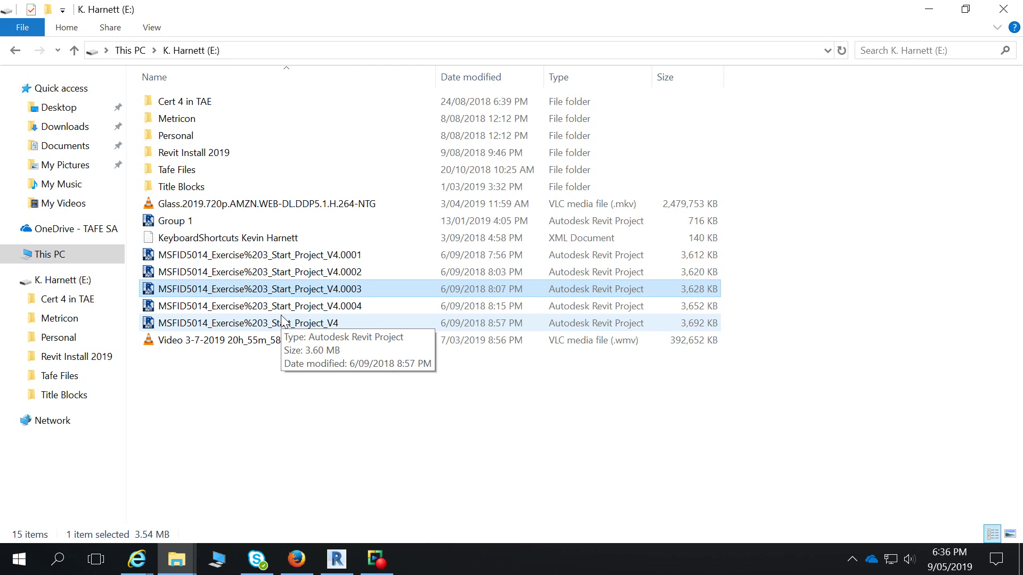
Step: Switch back to Revit and set the maximum backups to 5 in the Save As options for the project
click(336, 559)
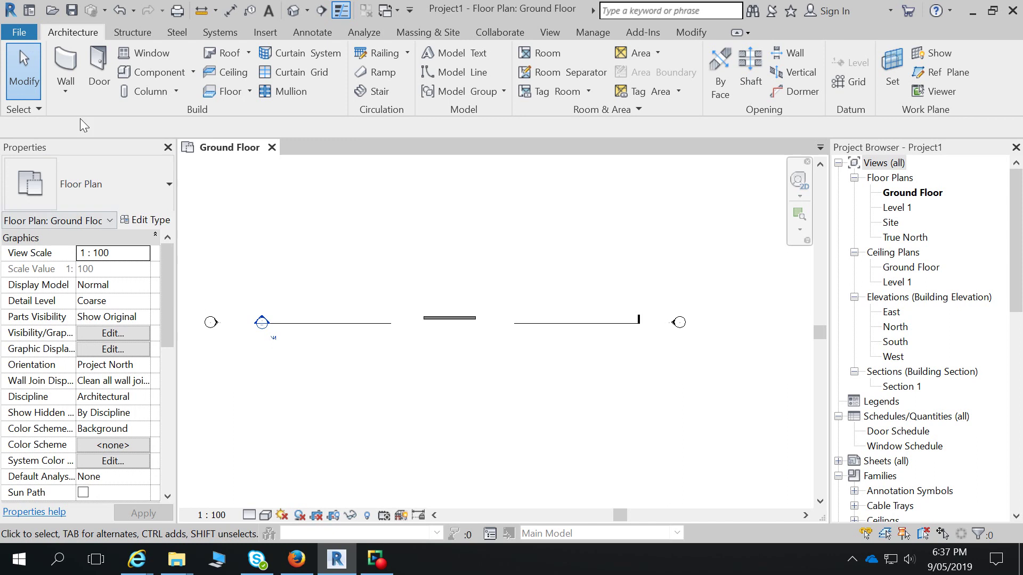
click(21, 33)
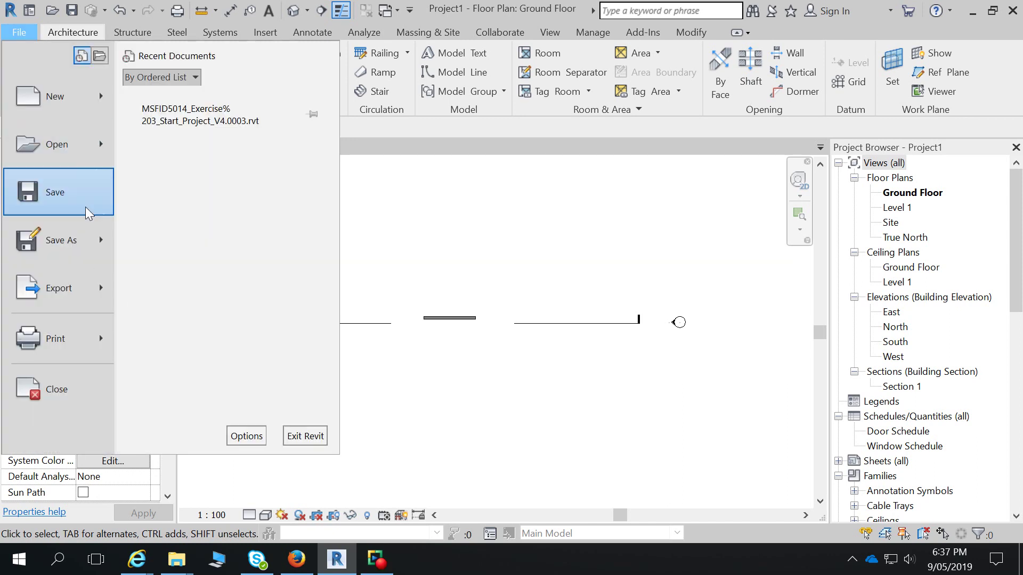
mouse_move(94, 241)
click(235, 126)
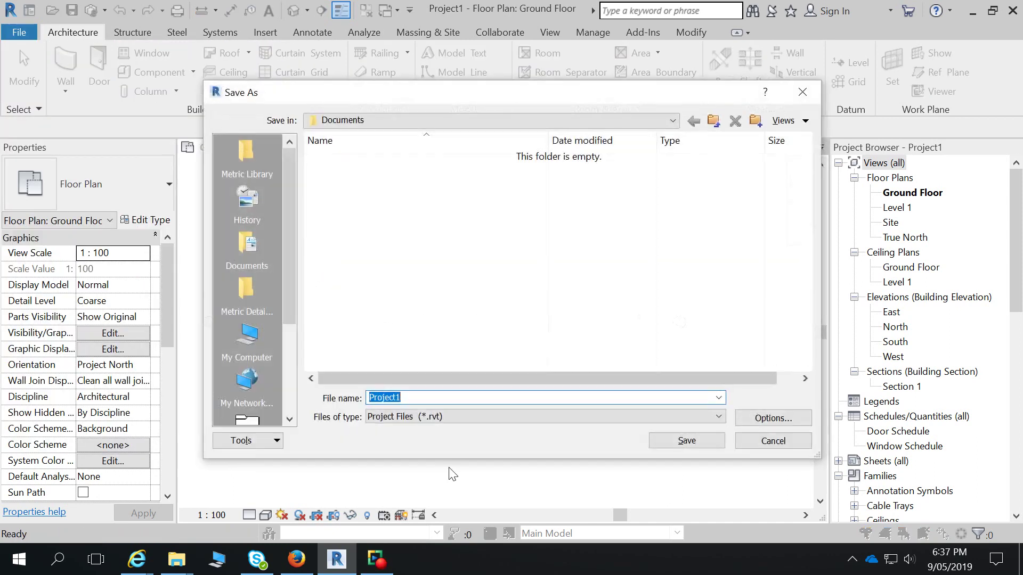
click(773, 418)
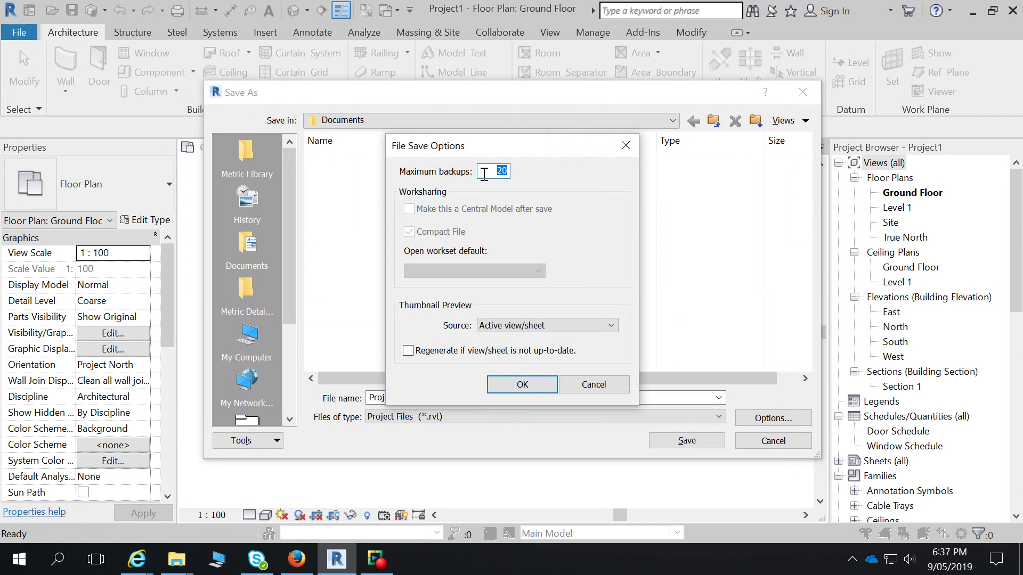
text(5)
key(Return)
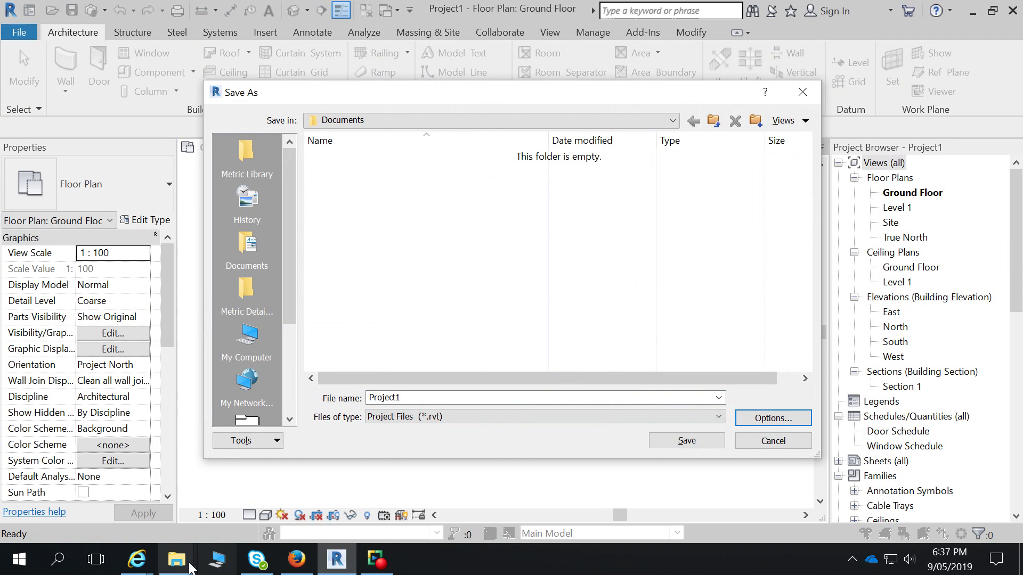
Step: Switch to File Explorer to review the backup files on the E: drive, and return to Revit and cancel saving the project
mouse_move(175, 559)
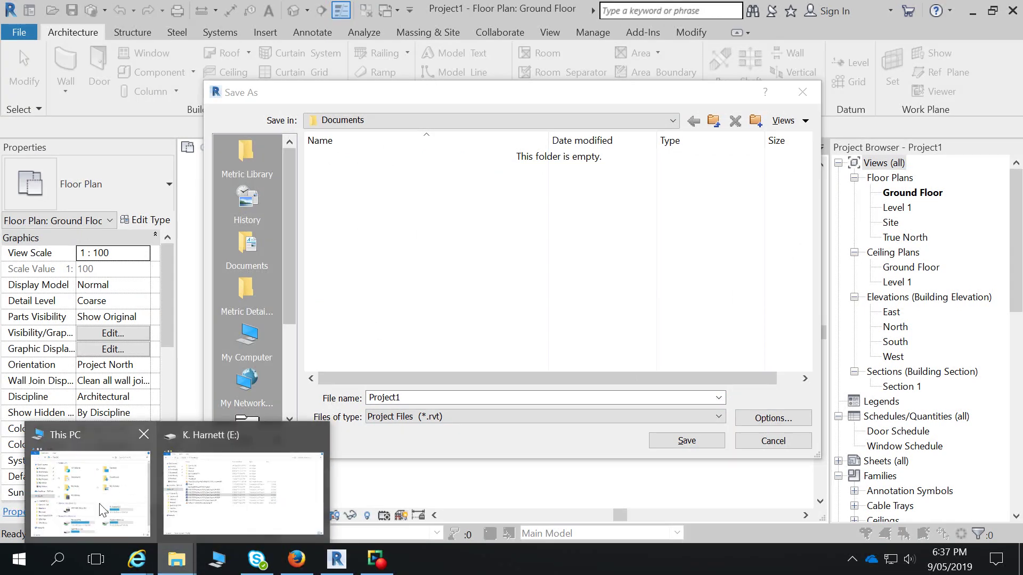
click(133, 487)
click(267, 511)
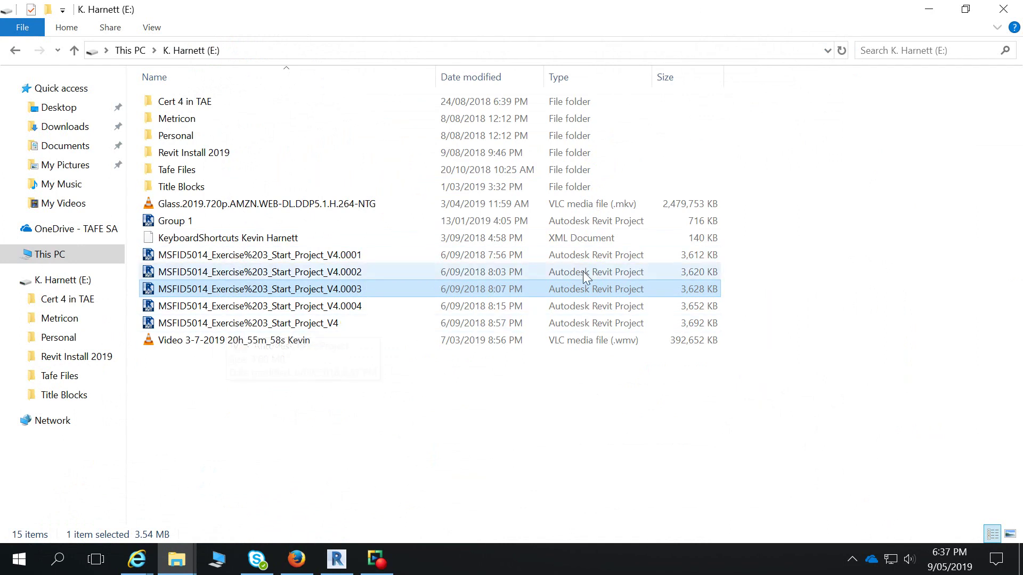
click(931, 8)
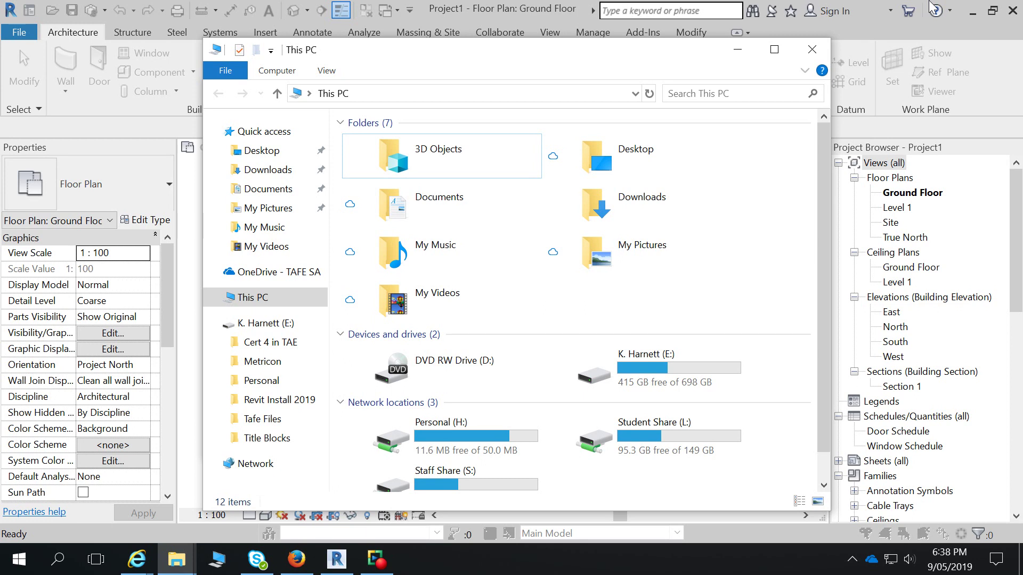
click(551, 26)
click(773, 440)
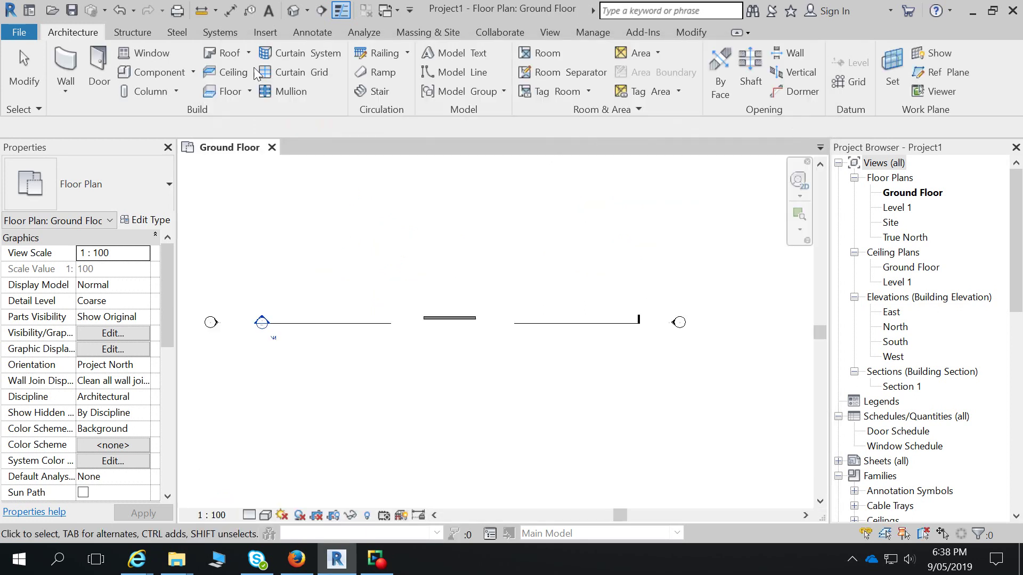
Step: Open the default 3D view of the project and select the Ground Floor level
click(293, 10)
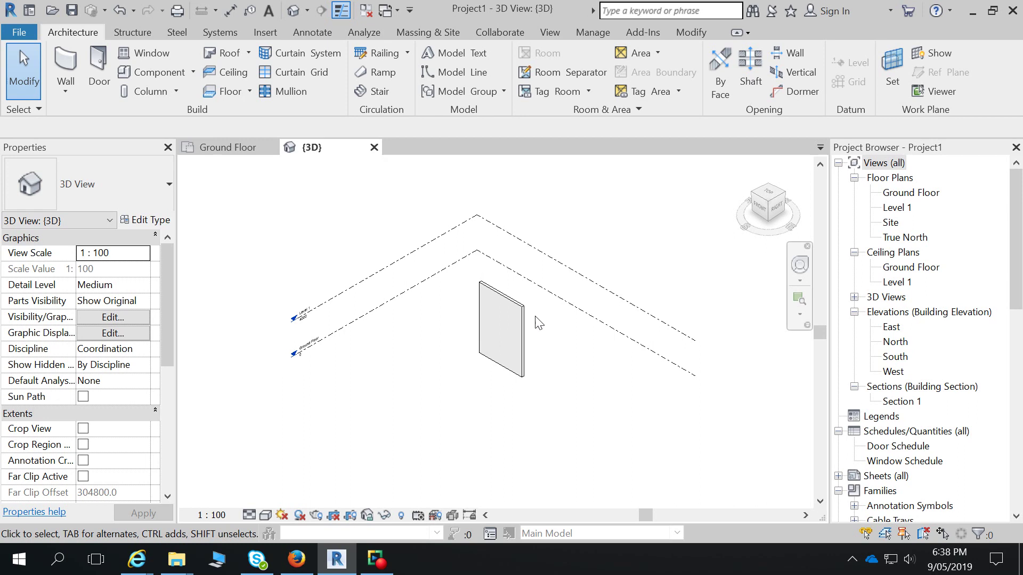
click(577, 303)
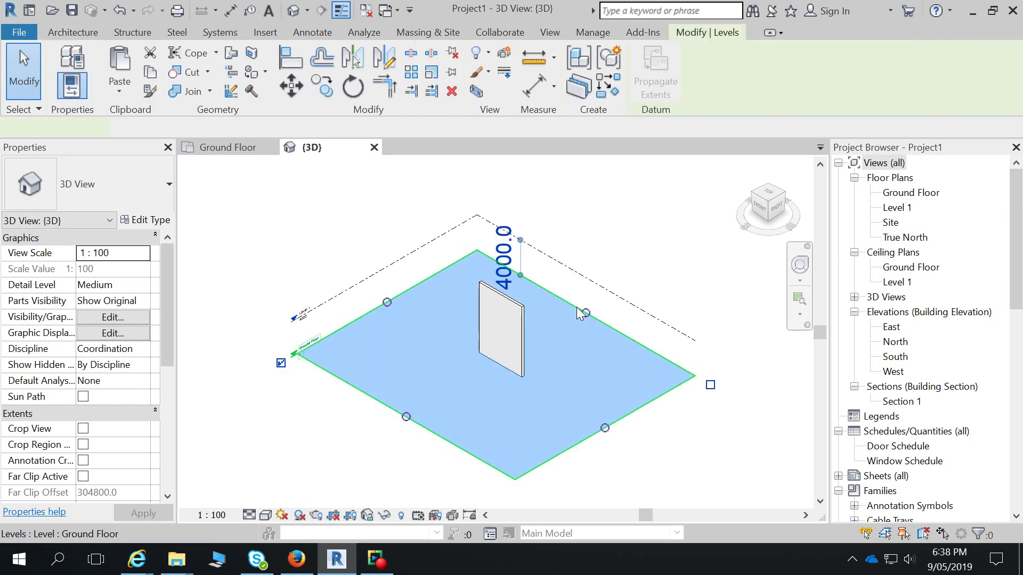
click(17, 33)
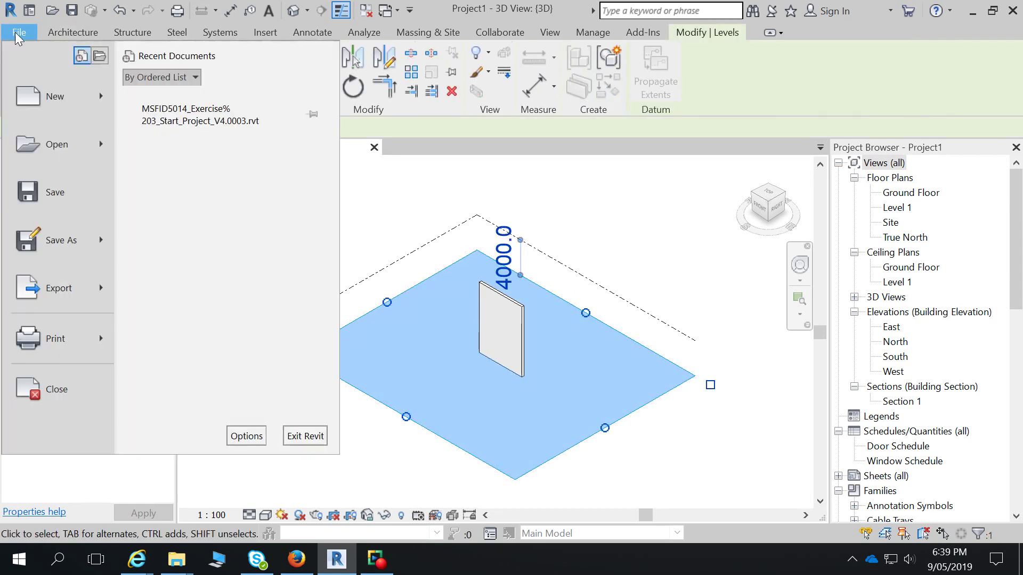
Step: Switch to Firefox and open the TAFE SA Learn dashboard through the TAFE SA portal
click(297, 559)
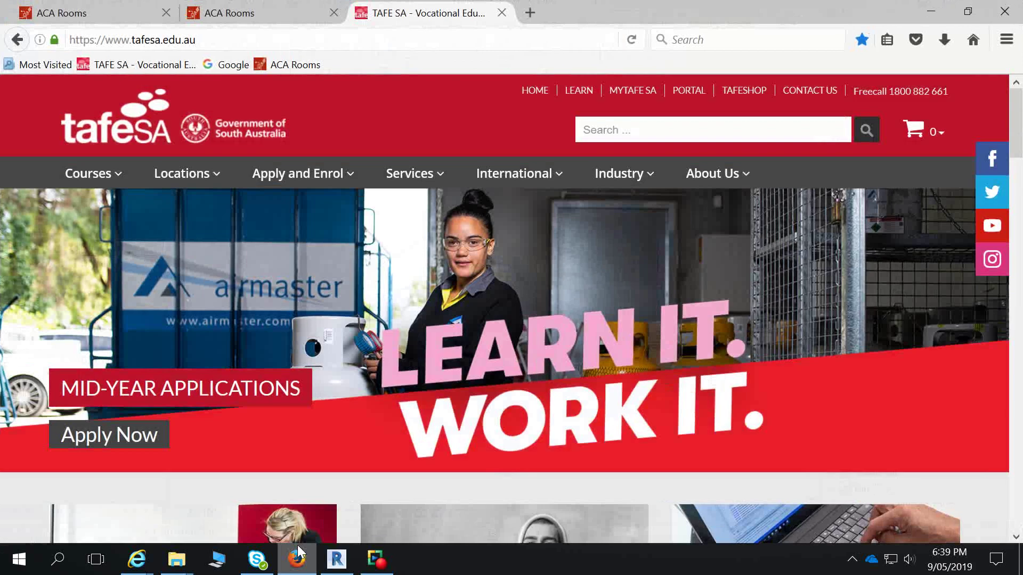
click(699, 91)
click(686, 479)
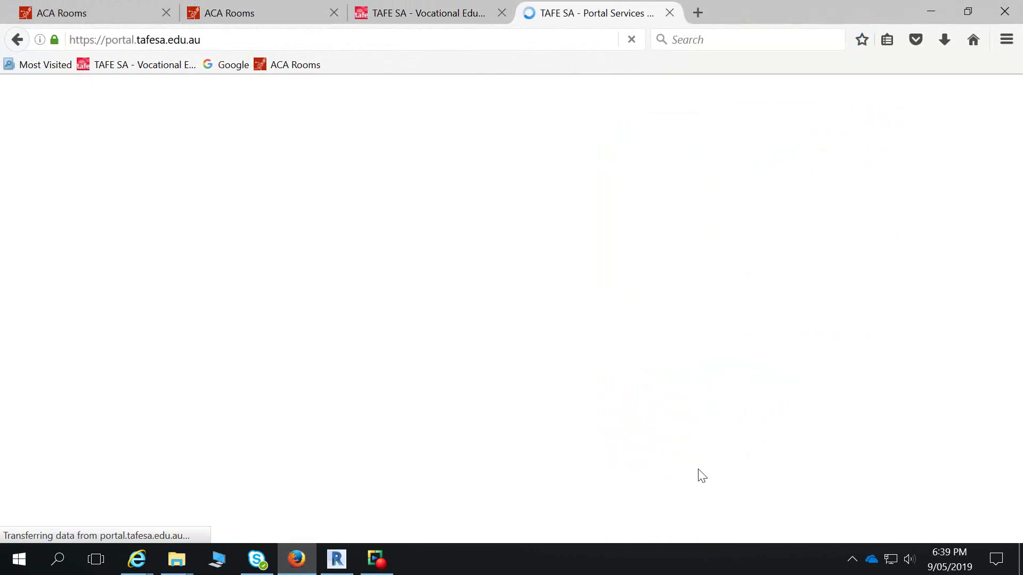
click(489, 463)
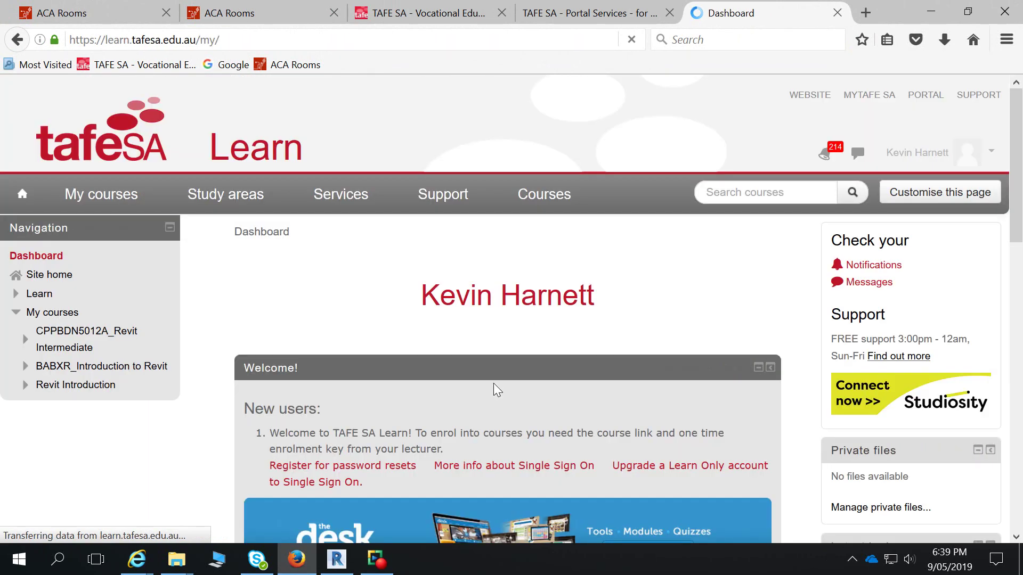
Step: Open the REVIT Architecture Fundamentals - Short Course and browse to its exercises and class recordings
scroll(493, 382, down, 10)
click(629, 287)
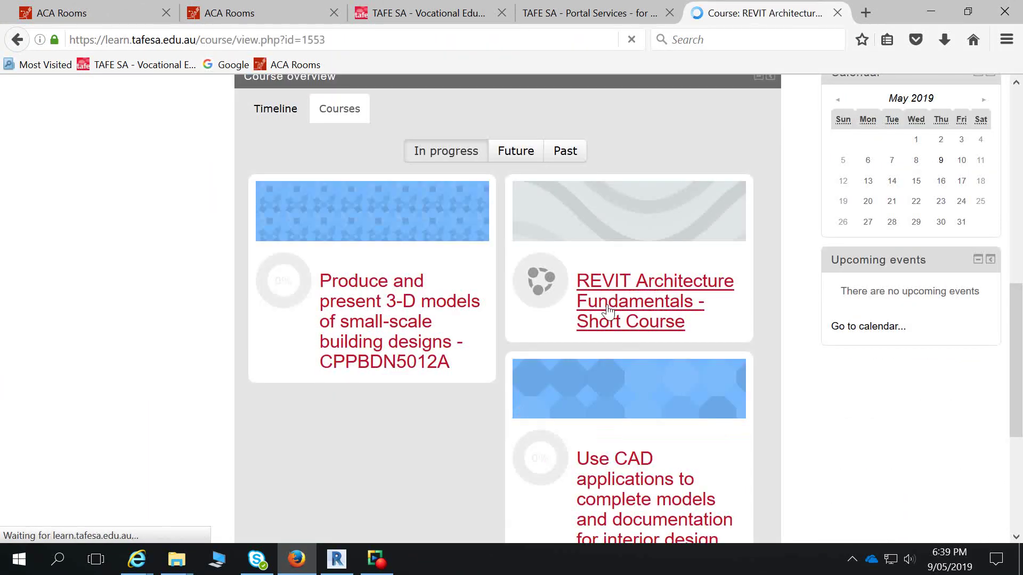
scroll(602, 328, down, 10)
scroll(602, 331, down, 10)
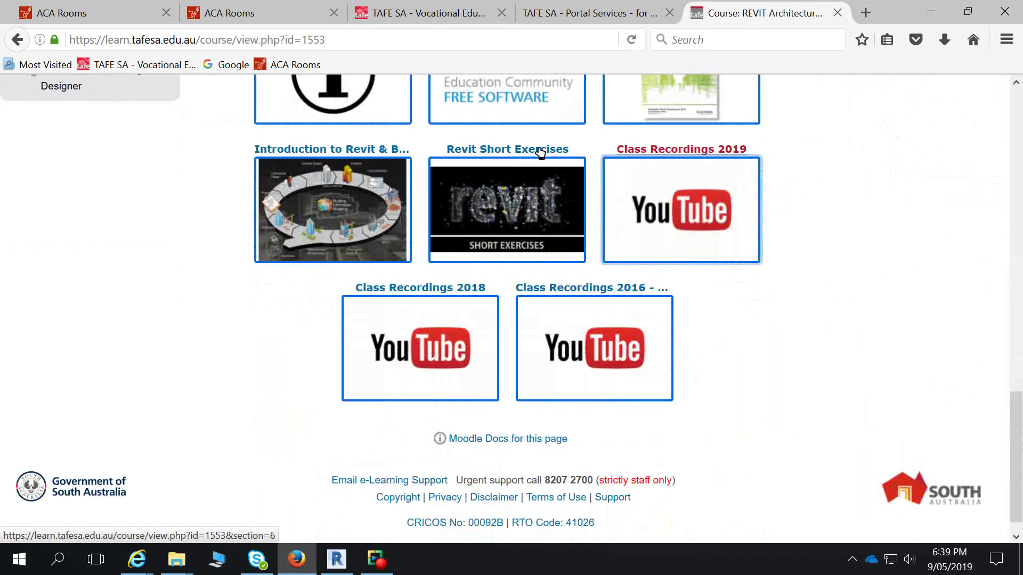
Step: Open the course's Introduction to Revit section and browse to the PDF presentations and links from the session
scroll(610, 210, up, 5)
scroll(539, 304, down, 5)
click(357, 154)
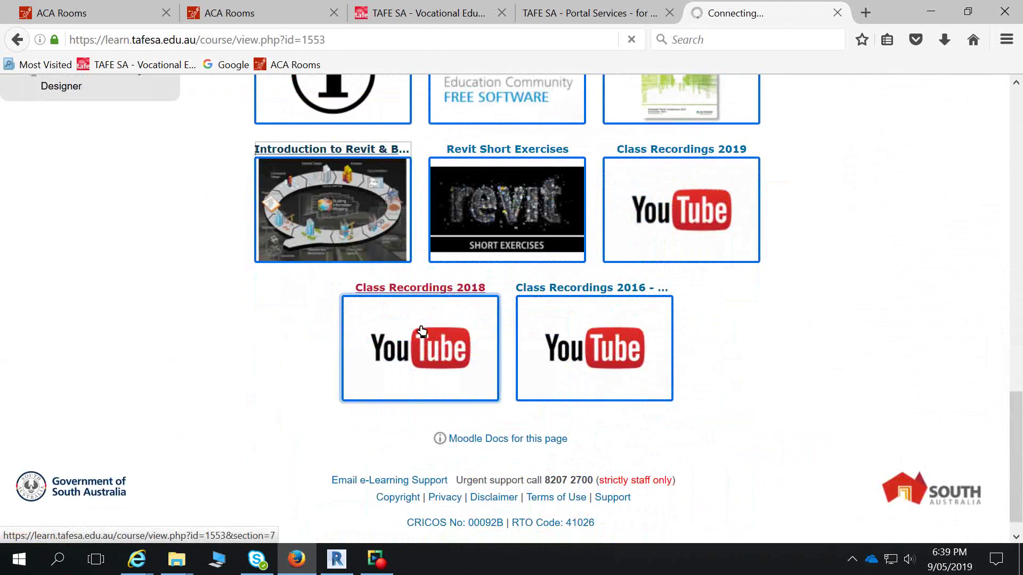
scroll(420, 335, down, 15)
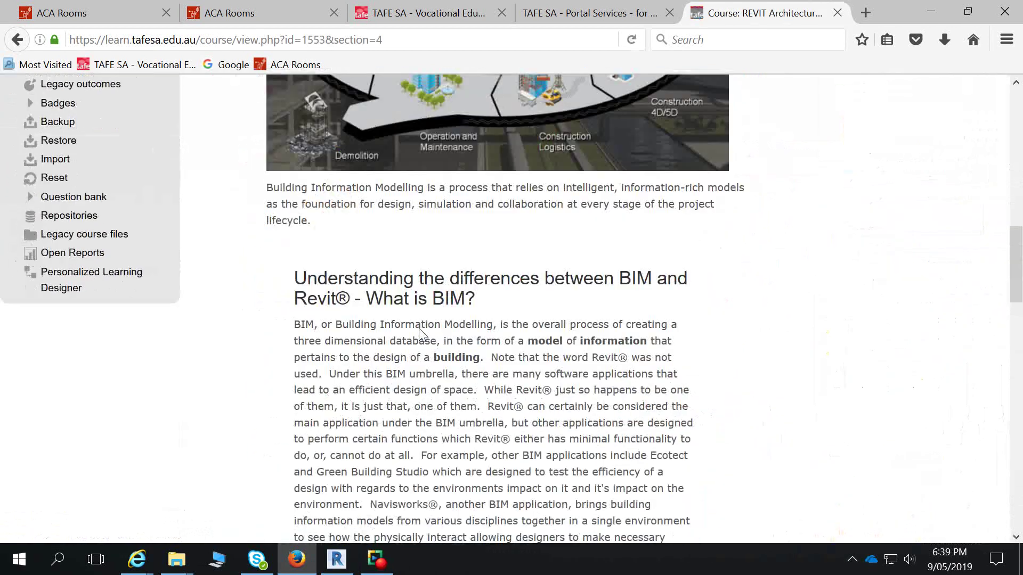
scroll(420, 329, down, 5)
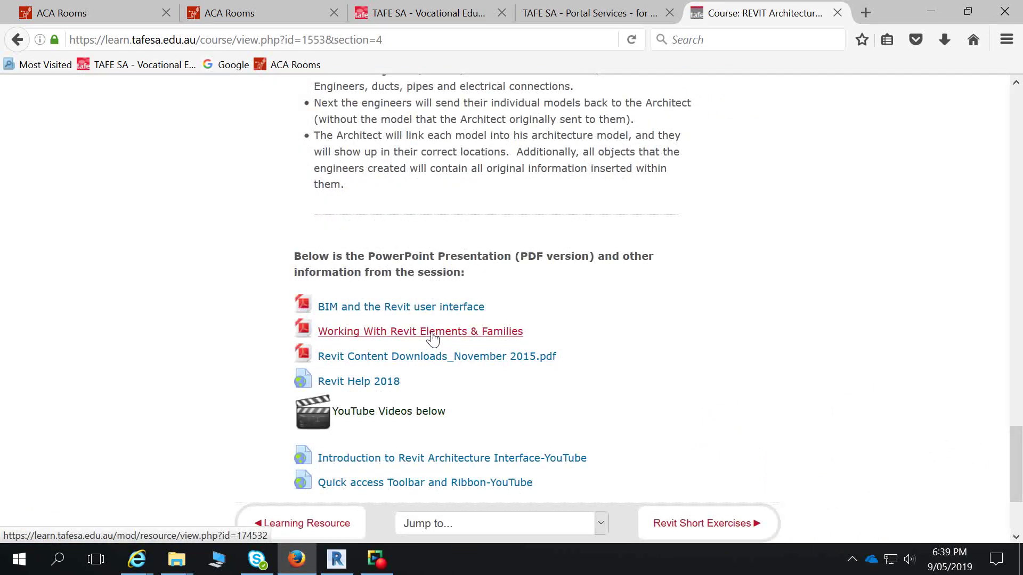
Step: Open the Working With Revit Elements & Families PDF in a maximized window and read through to the Family Types page
click(432, 339)
click(591, 12)
scroll(617, 307, down, 10)
scroll(616, 306, up, 3)
scroll(615, 301, down, 8)
scroll(616, 301, down, 2)
scroll(617, 302, down, 5)
scroll(618, 308, down, 14)
scroll(618, 307, down, 7)
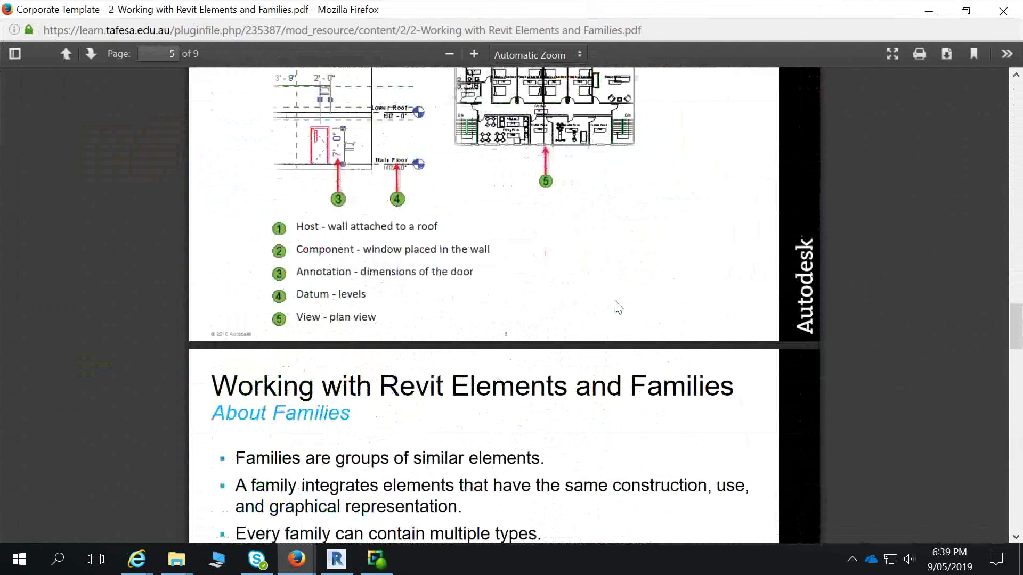
scroll(618, 308, down, 8)
scroll(618, 307, down, 2)
scroll(618, 308, down, 1)
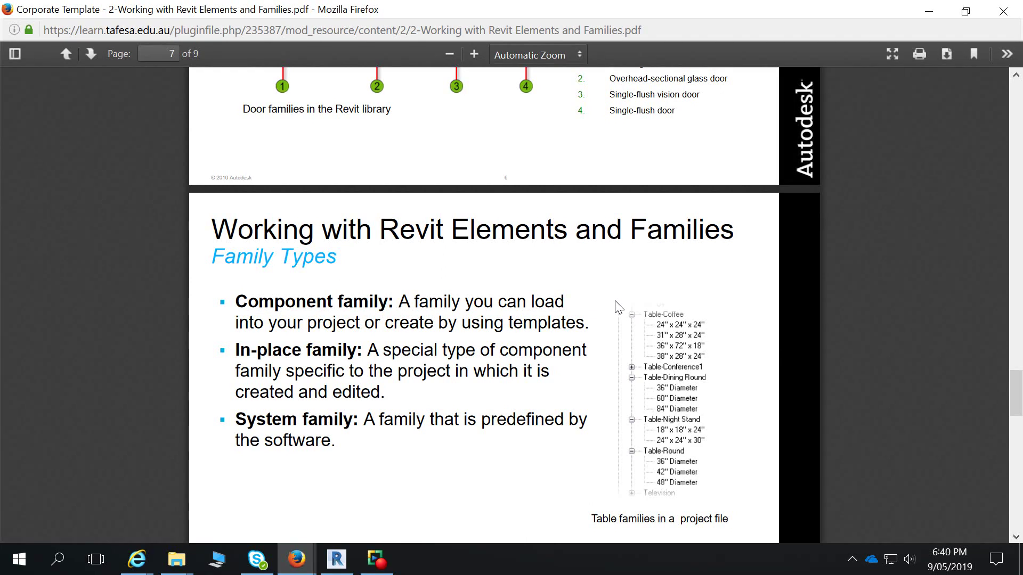
Step: Switch to Revit, deselect the Ground Floor level and select the double brick wall in the 3D view
click(930, 11)
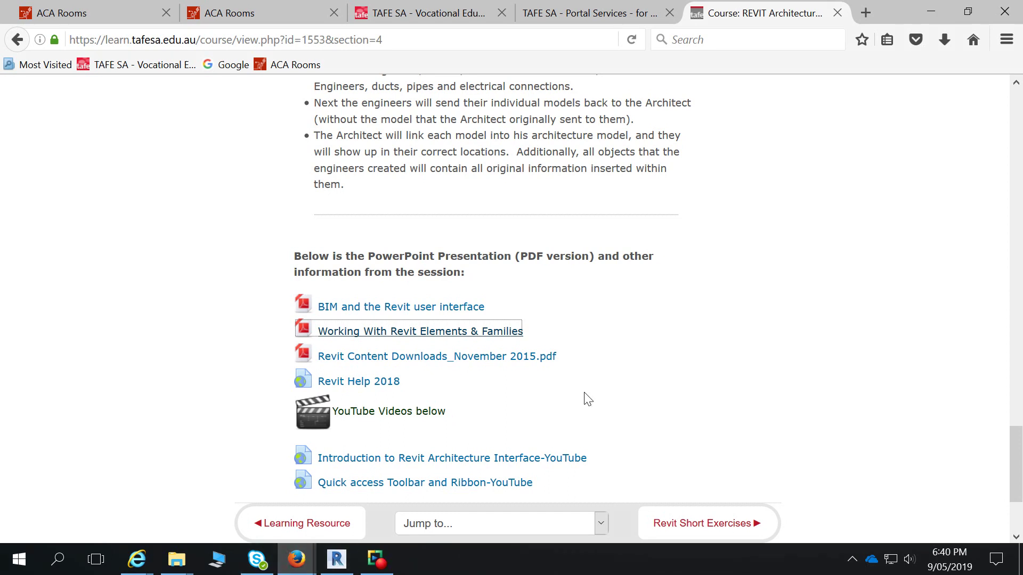
click(336, 559)
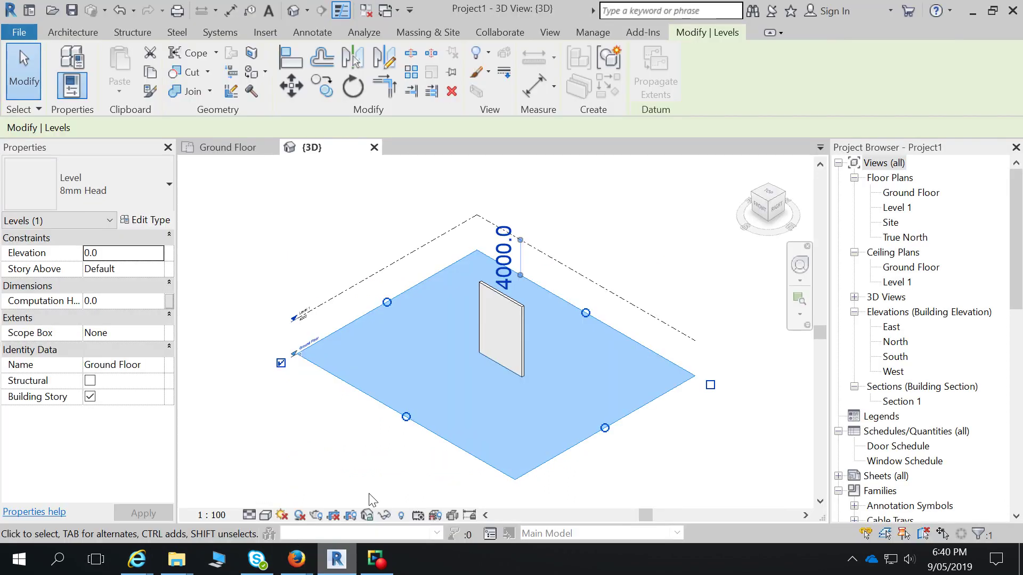
click(313, 288)
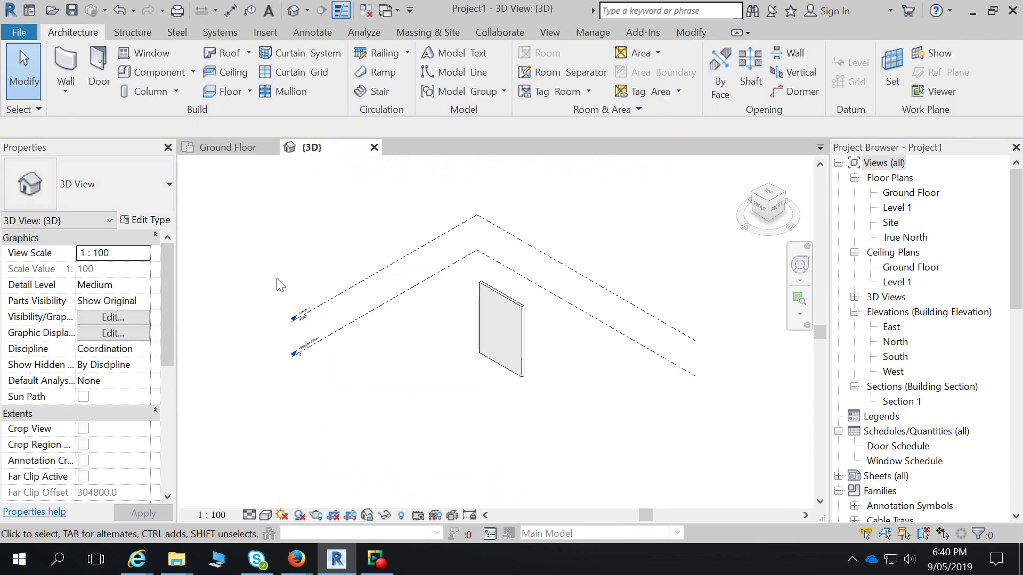
click(506, 308)
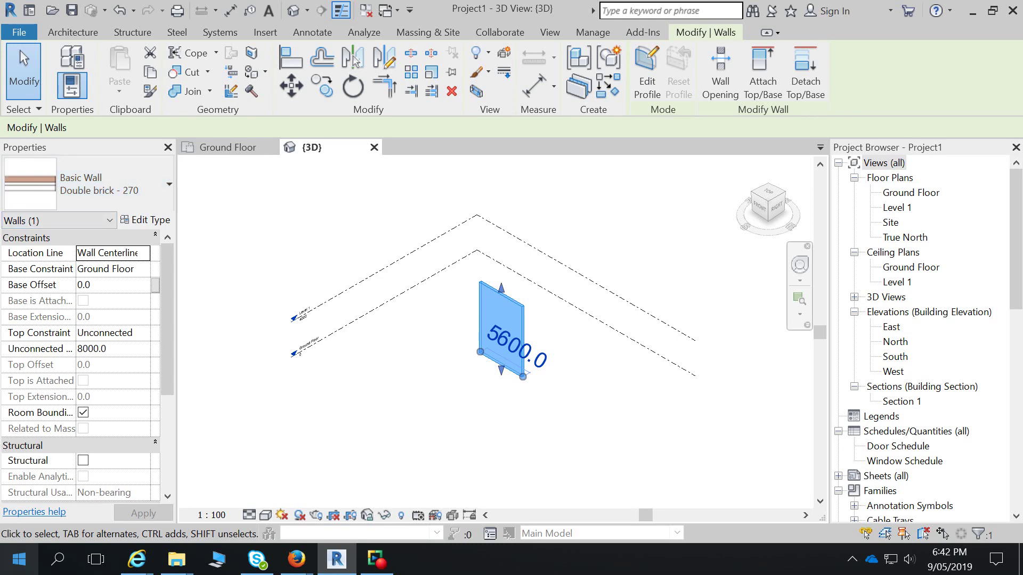
Step: Check the course page in Firefox briefly, and return to Revit to show the Insert commands for linking, importing and loading families
click(297, 559)
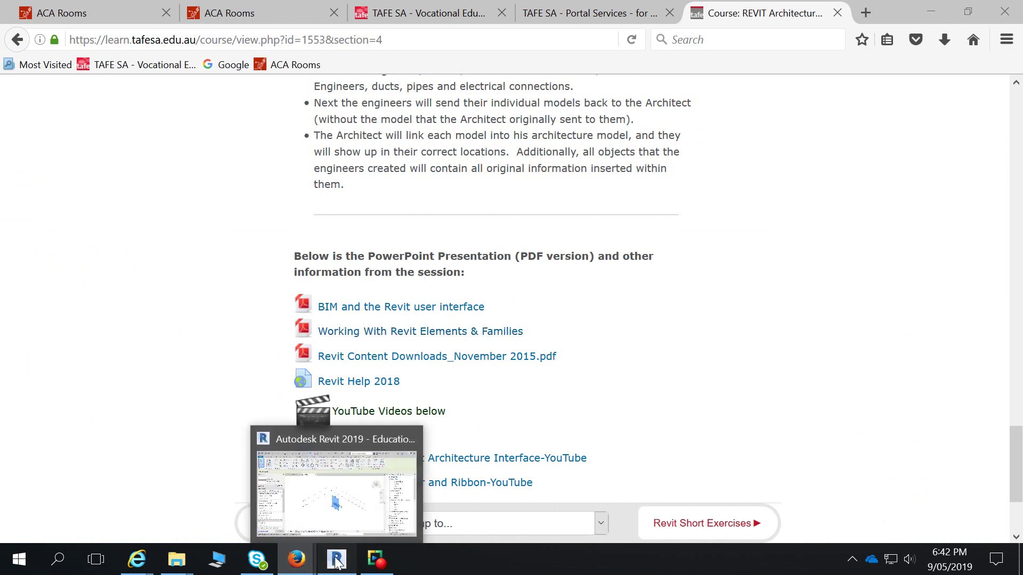
click(337, 559)
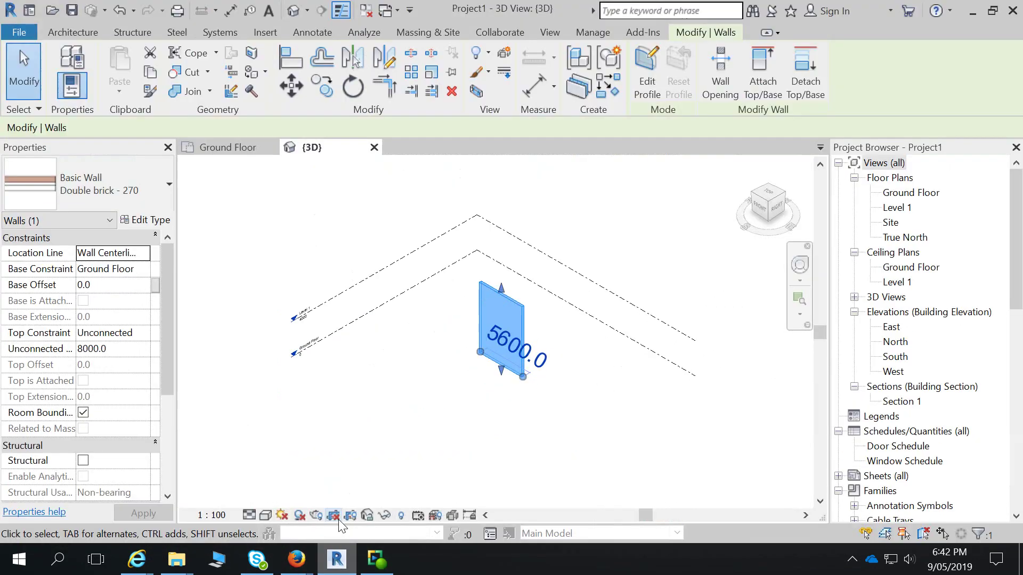
click(256, 35)
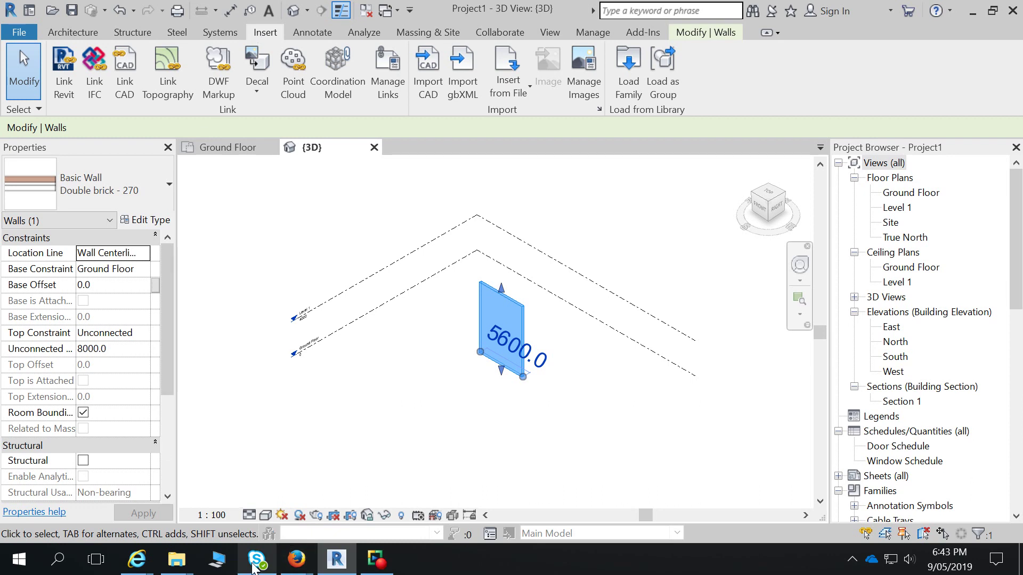
Step: Switch to the Revit Elements and Families PDF and review its pages on family examples, property types and element categories
mouse_move(297, 561)
click(333, 475)
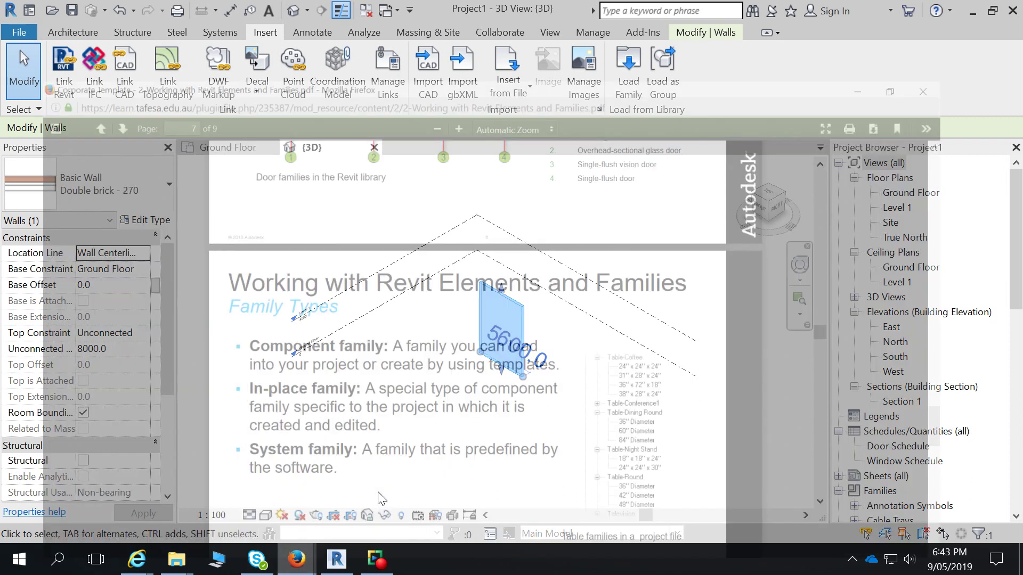
scroll(503, 332, down, 10)
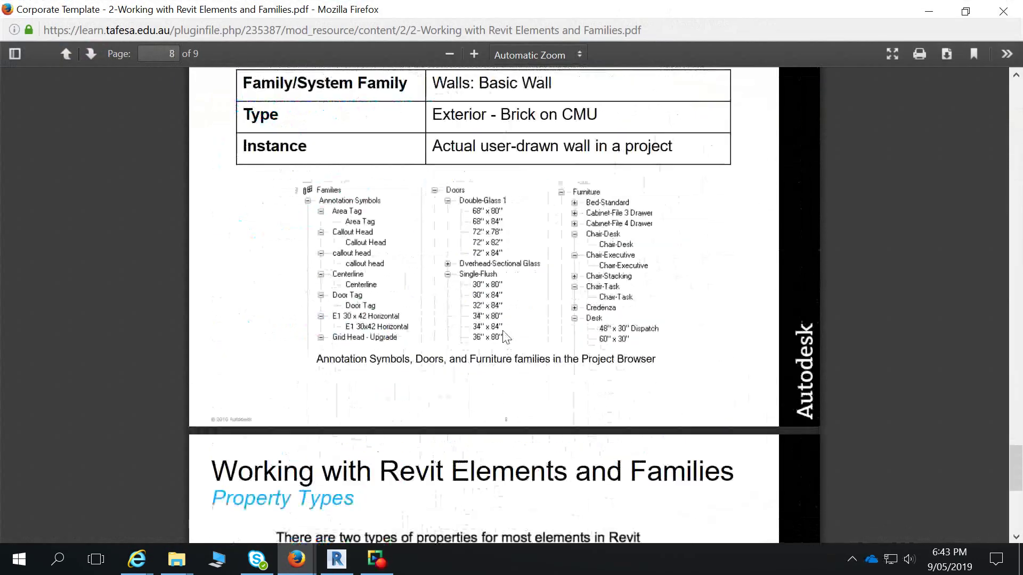
scroll(505, 336, up, 1)
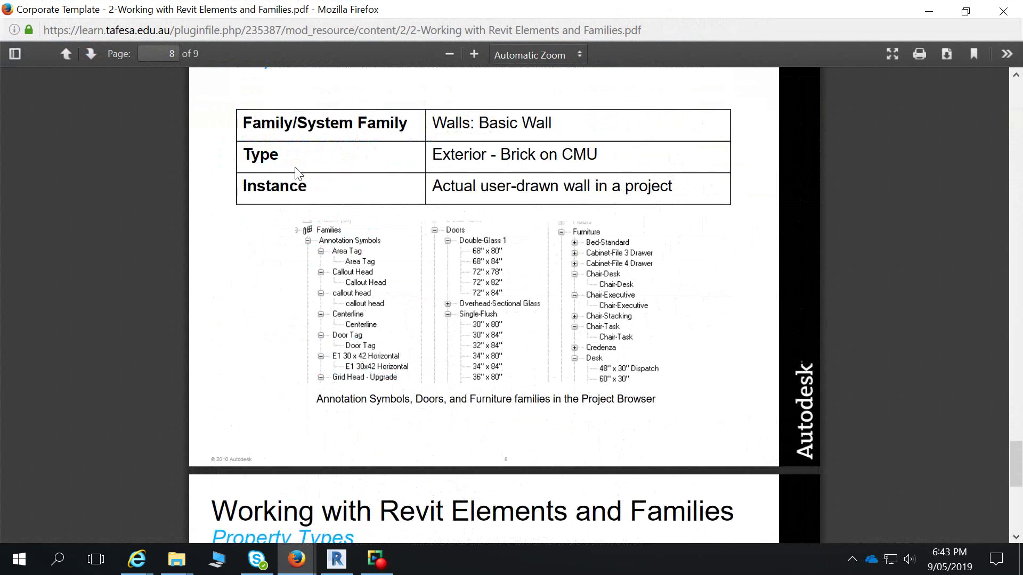
scroll(611, 155, down, 8)
scroll(611, 155, down, 6)
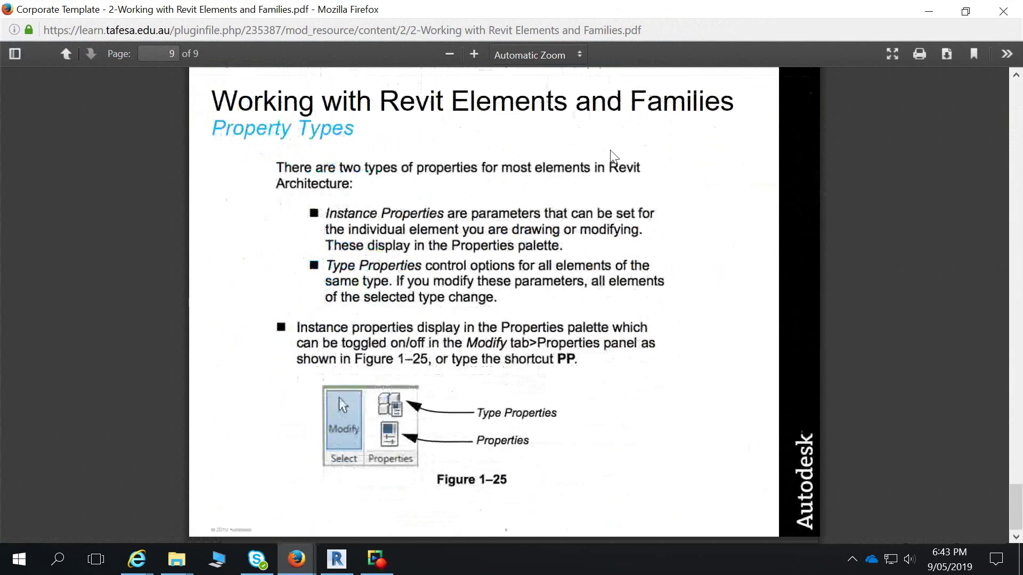
scroll(529, 337, up, 6)
scroll(529, 332, up, 20)
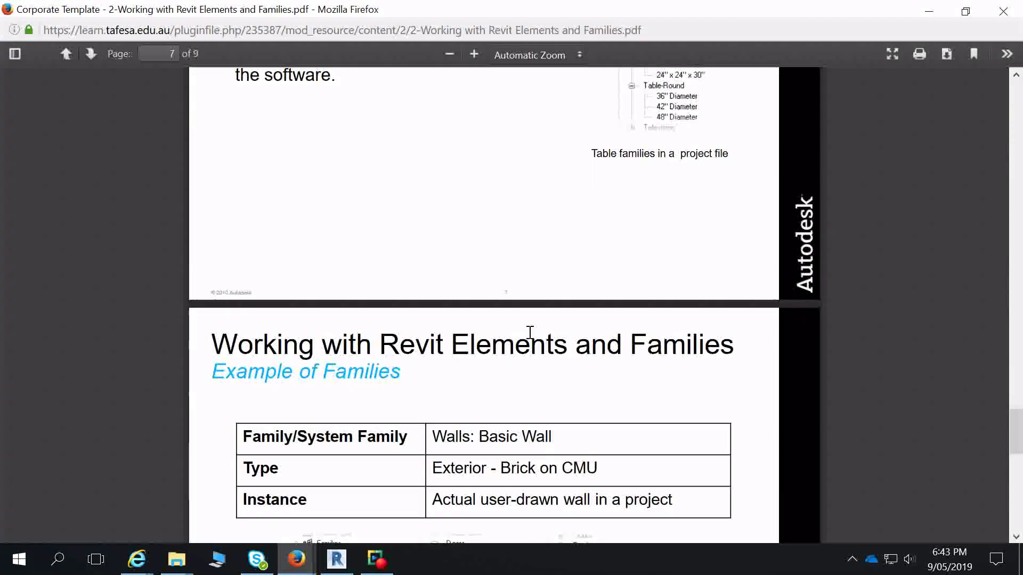
scroll(529, 337, up, 2)
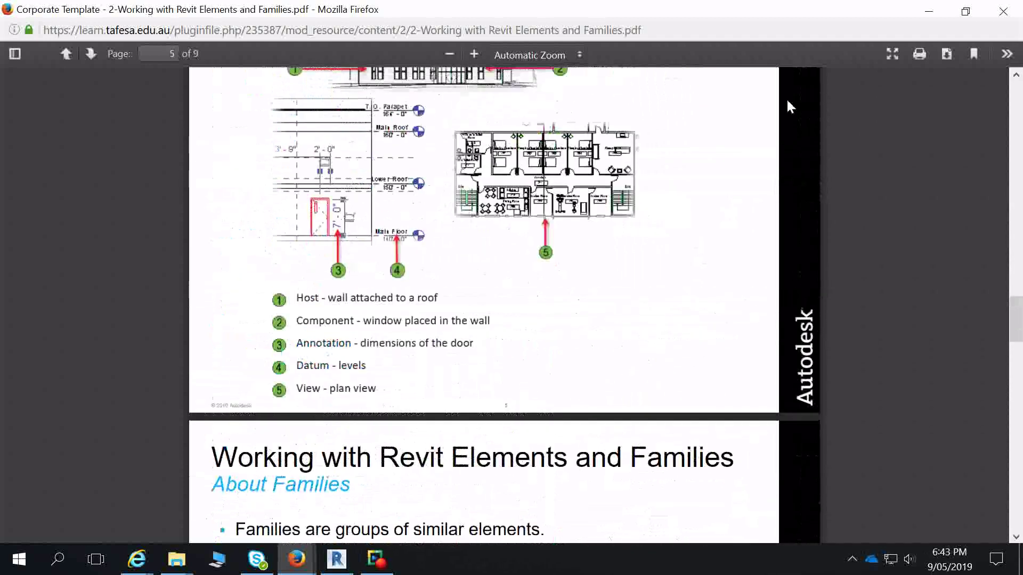
Step: Return to Revit to clear the wall selection, and switch back to the Revit course page in Firefox
click(930, 12)
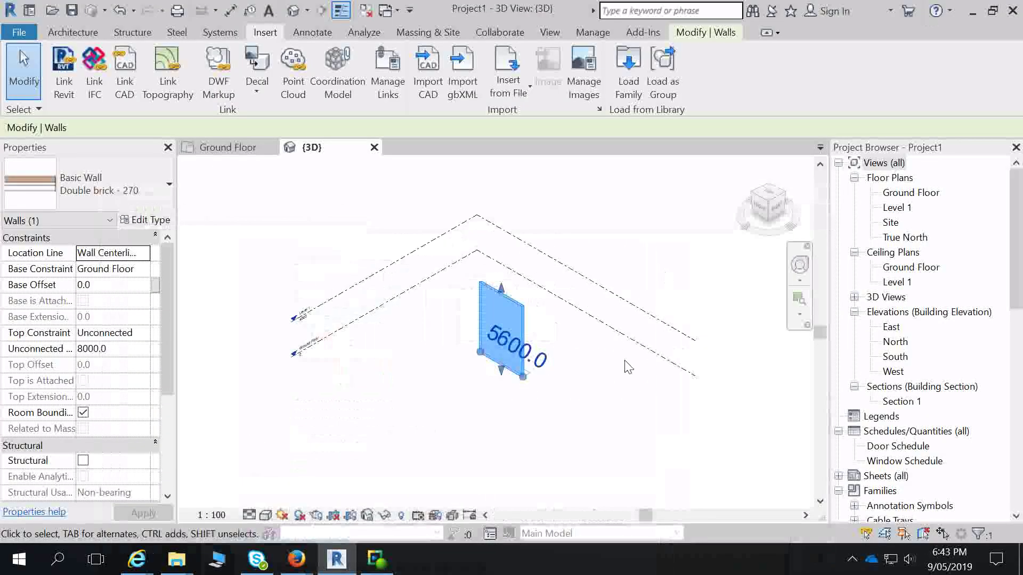
click(518, 475)
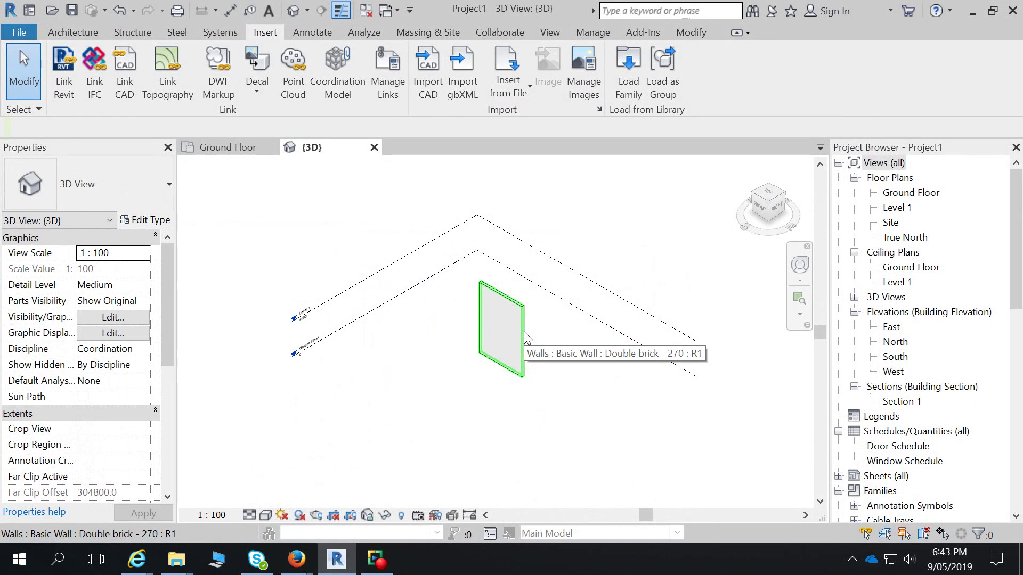
mouse_move(297, 559)
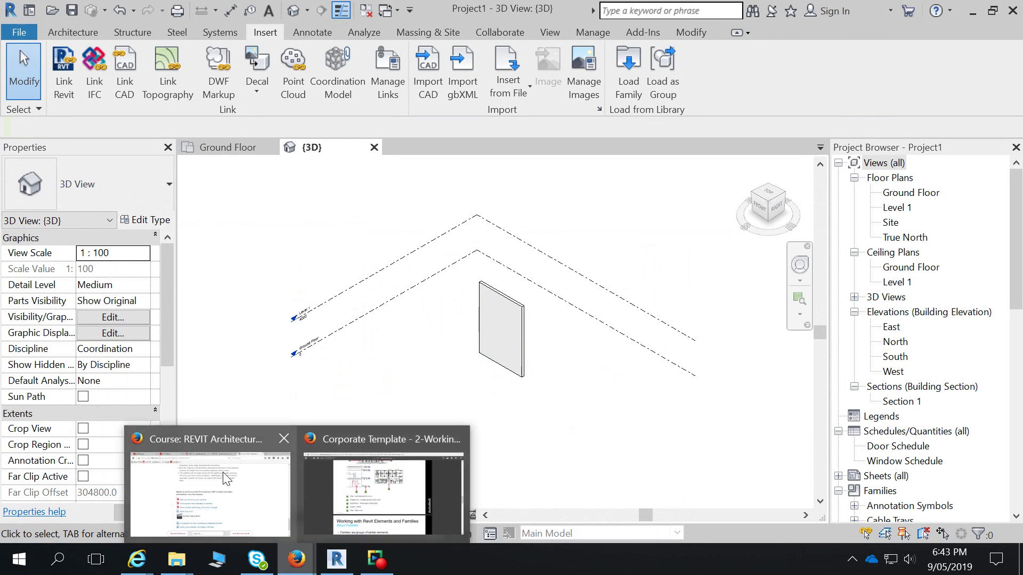
click(228, 440)
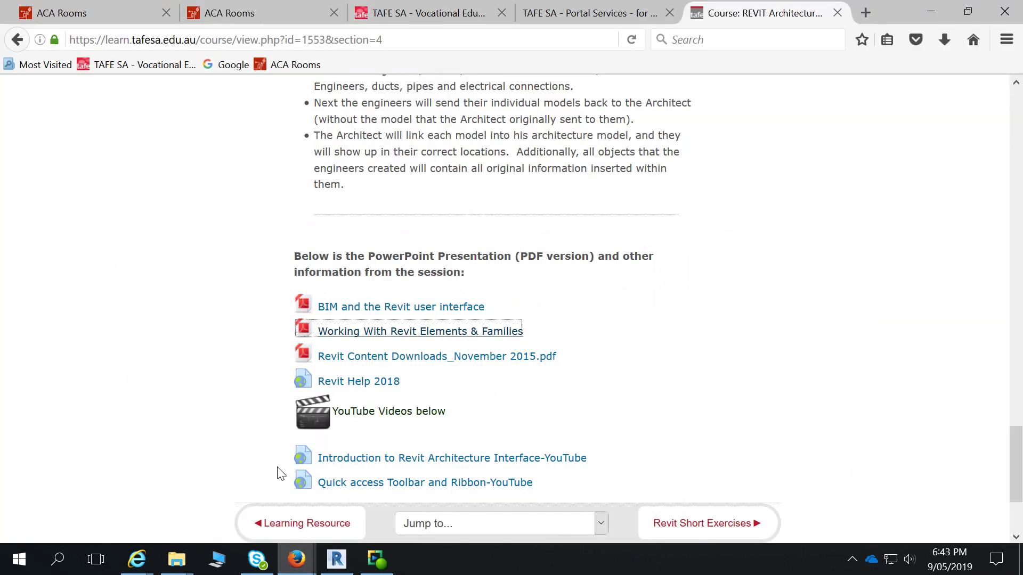
click(721, 408)
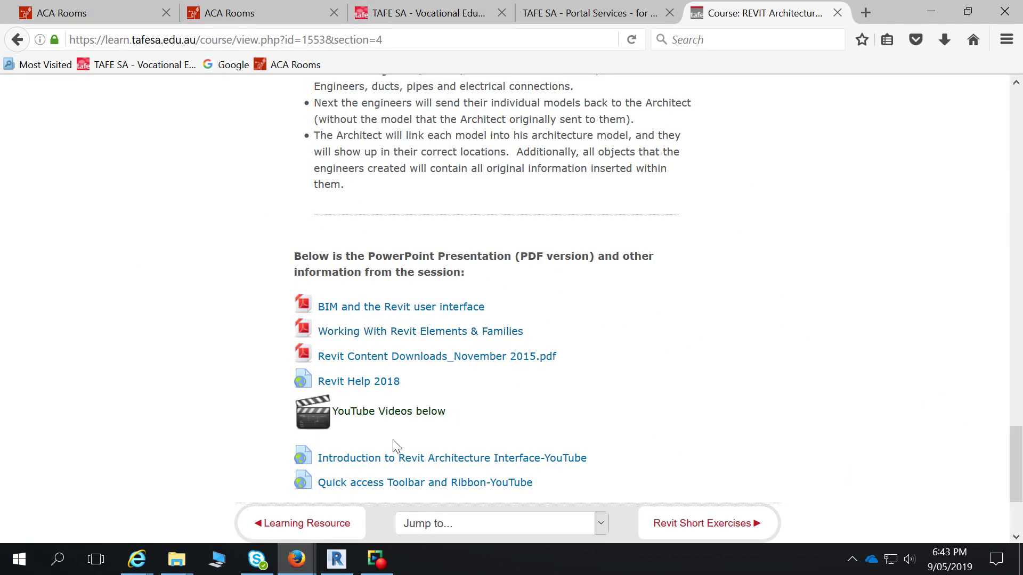
Step: Open the Revit Content Downloads_November 2015 PDF in a maximized window and look through its list of family and component download websites
click(391, 358)
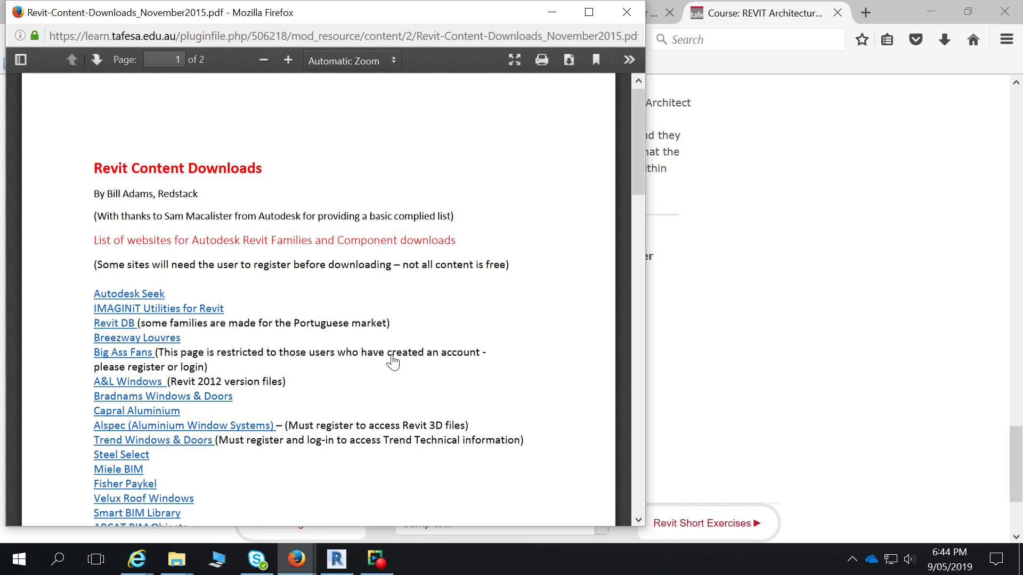
click(554, 16)
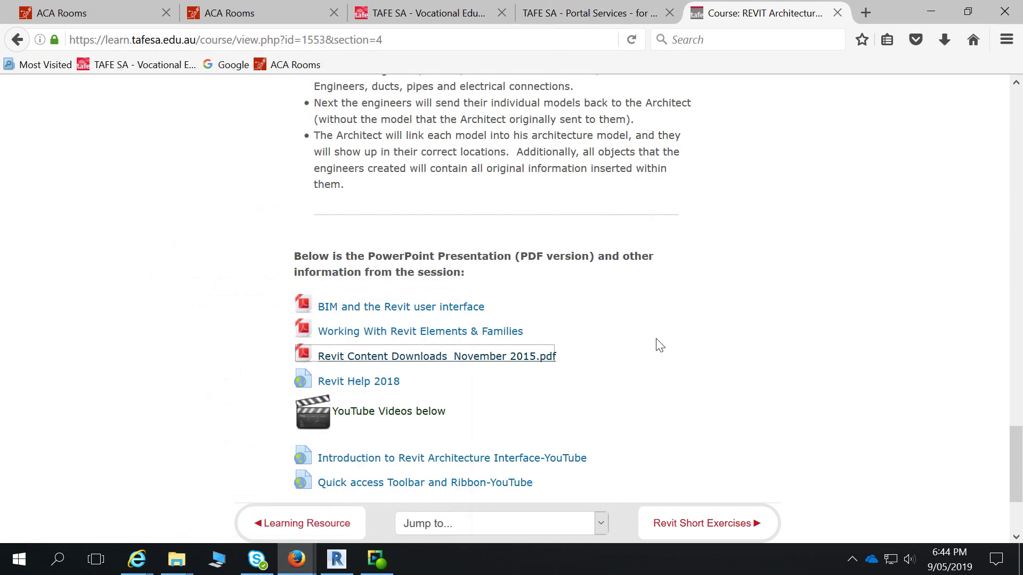
click(464, 357)
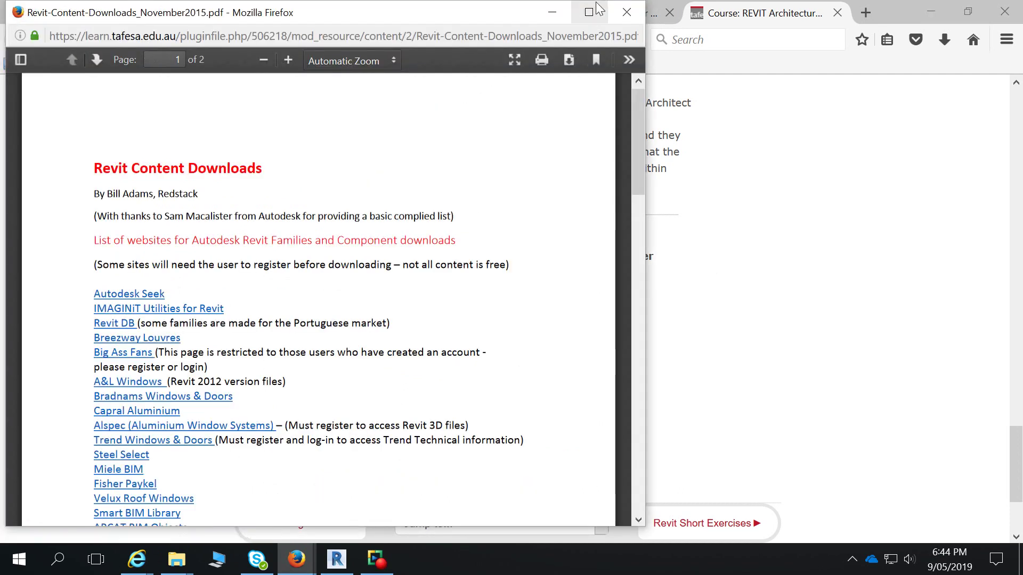
click(589, 13)
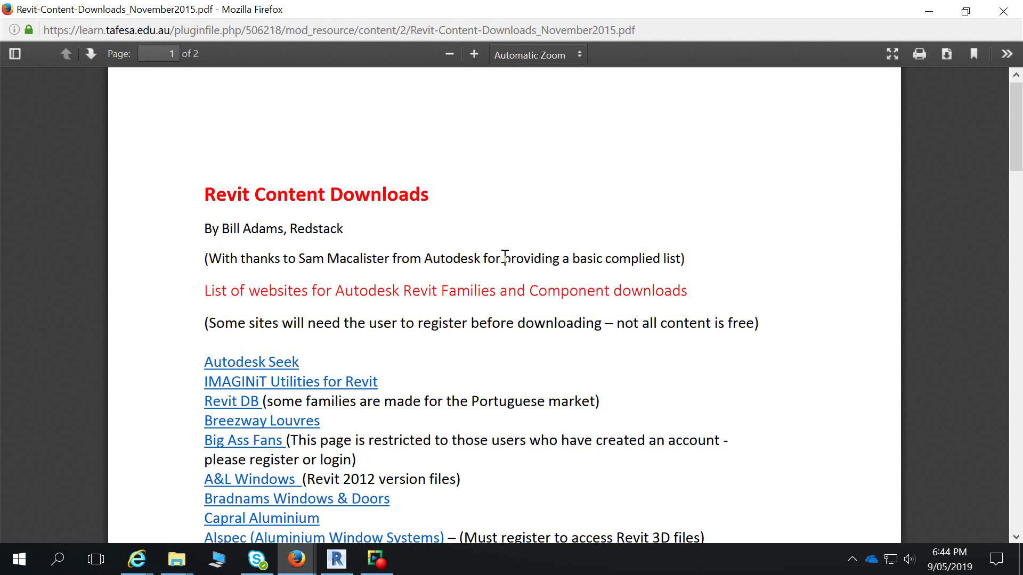
scroll(520, 274, down, 3)
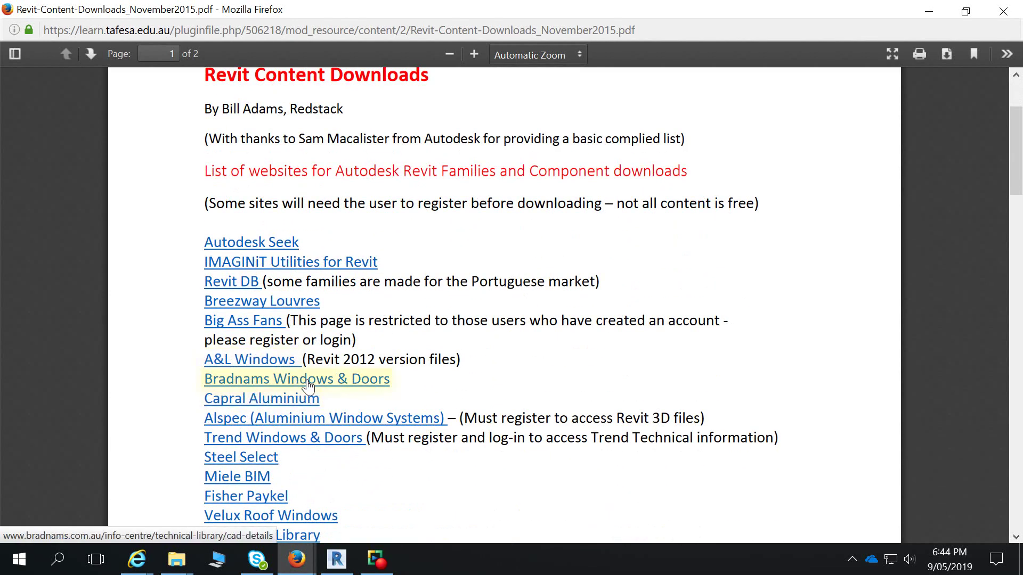
scroll(309, 392, down, 1)
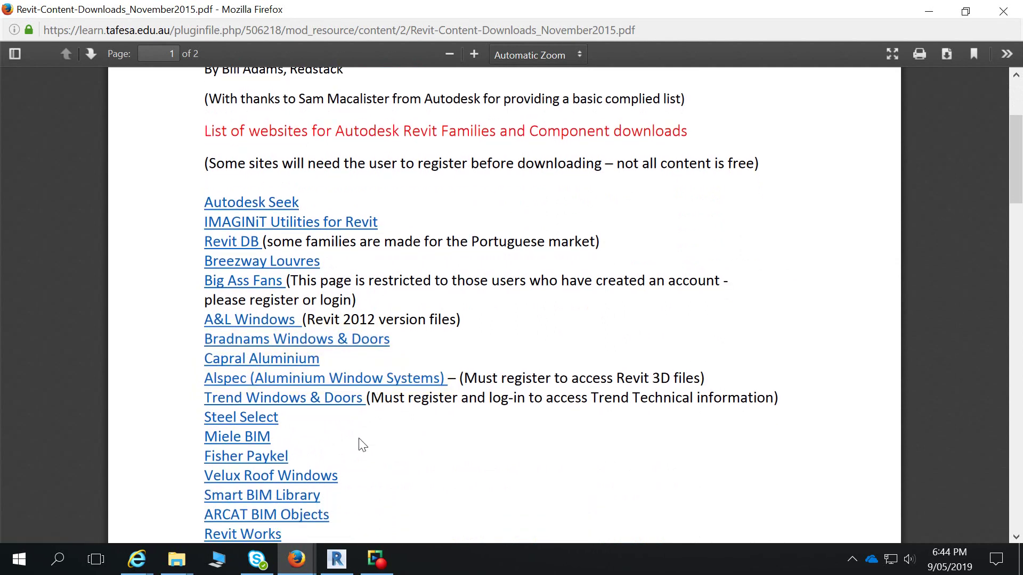
scroll(379, 434, down, 1)
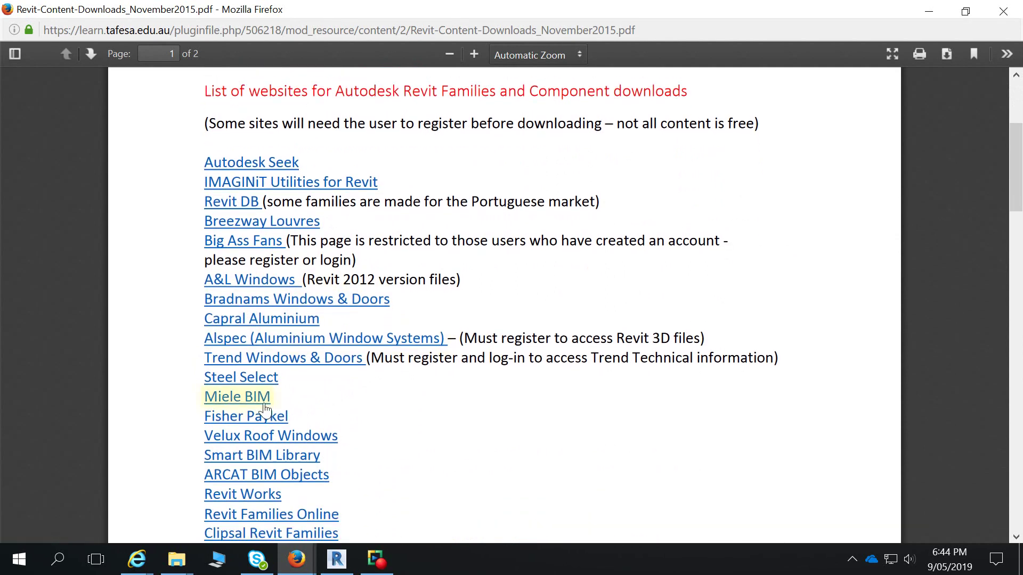
scroll(461, 406, down, 1)
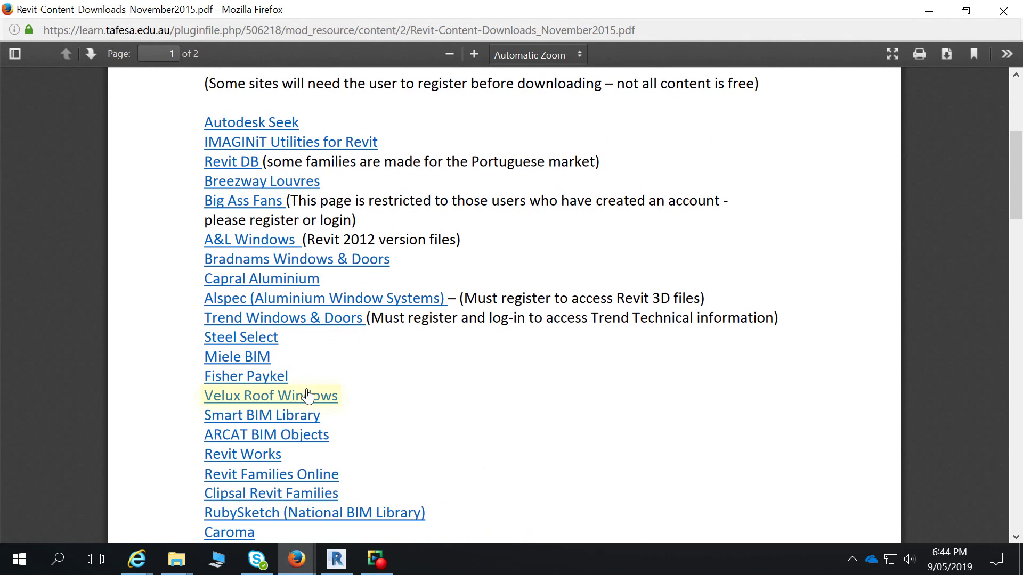
scroll(418, 414, down, 1)
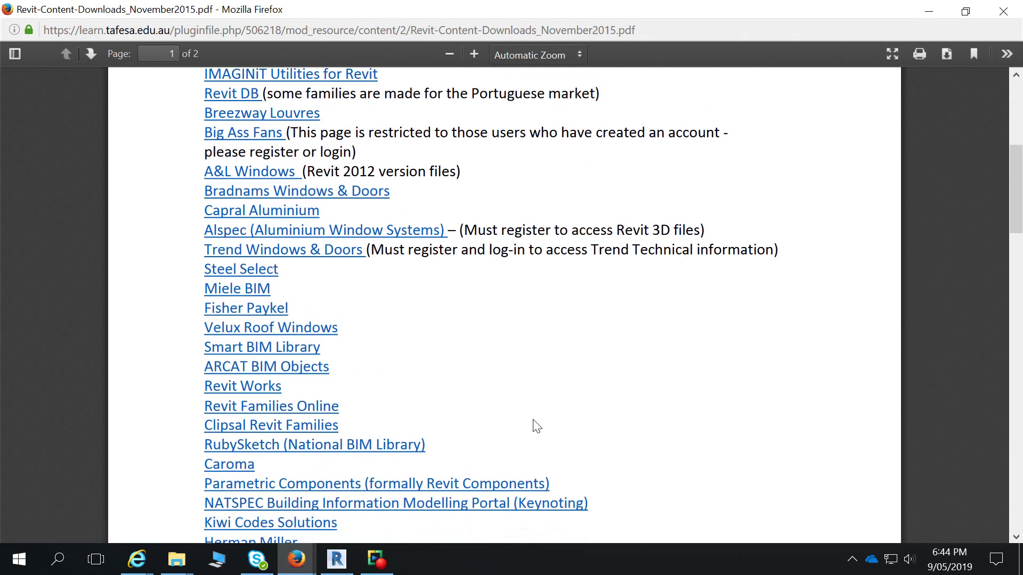
scroll(536, 427, down, 2)
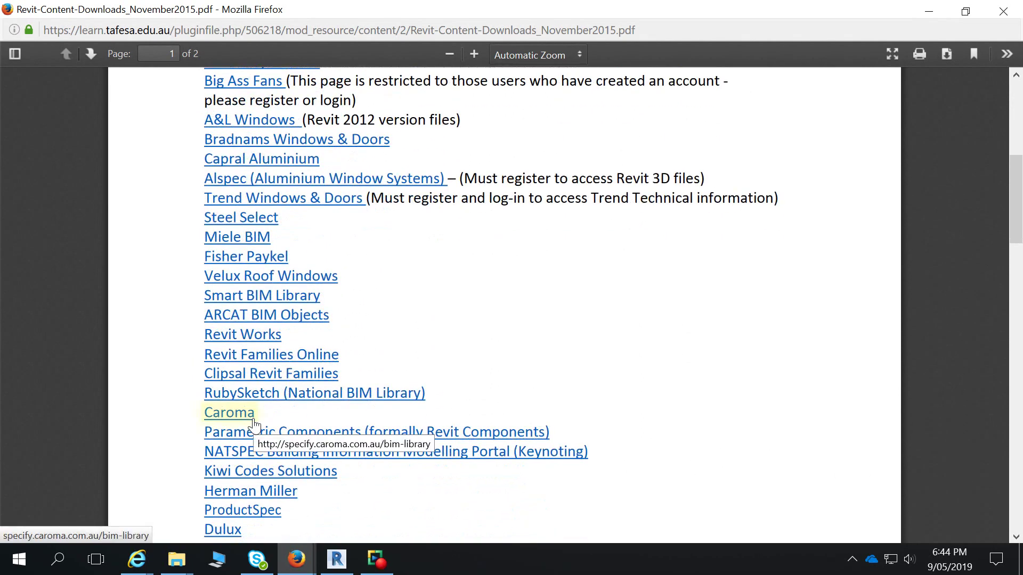
Step: Open the Caroma BIM library from the download list and choose the RFA library to show its product categories
click(229, 413)
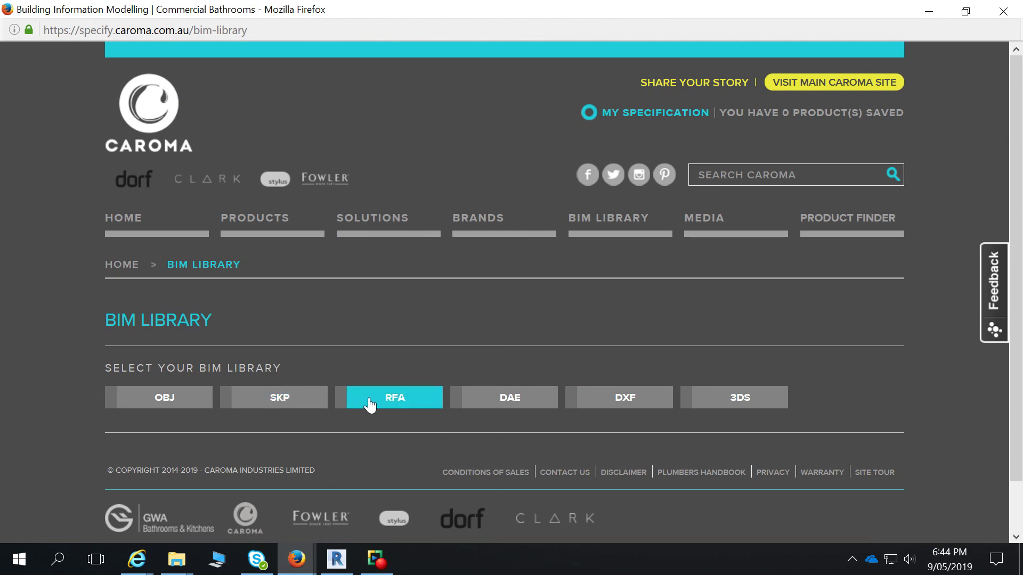
click(429, 409)
scroll(428, 410, down, 2)
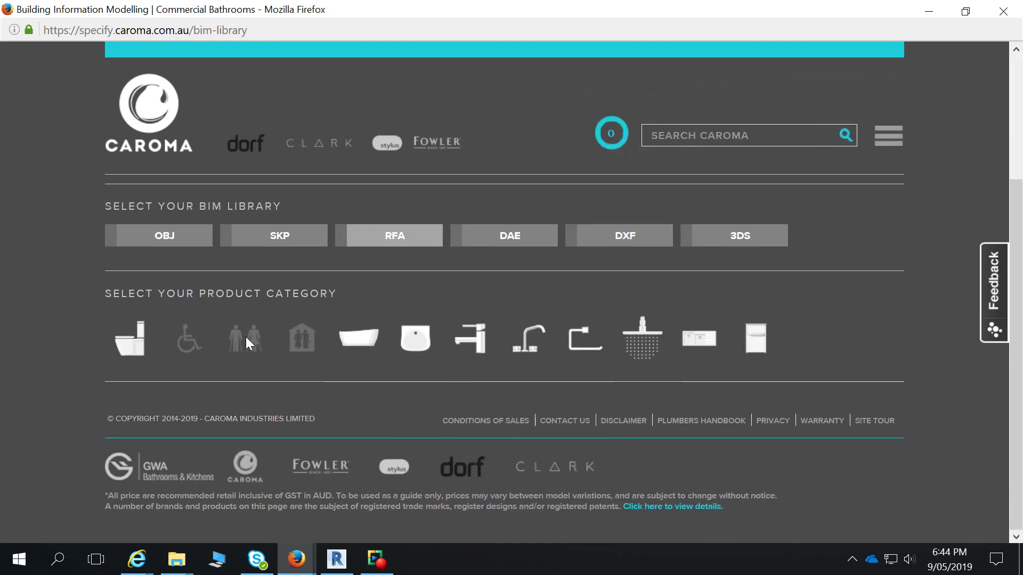
Step: Browse the RFA library's Island baths category and open the Urbane 1675 Island Bath product page
mouse_move(132, 338)
mouse_move(365, 338)
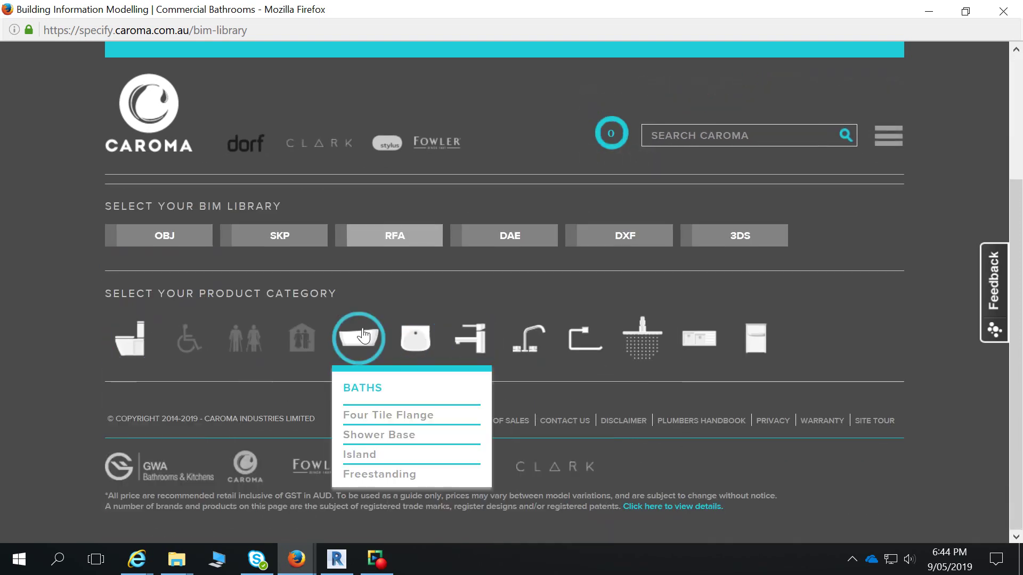
click(371, 465)
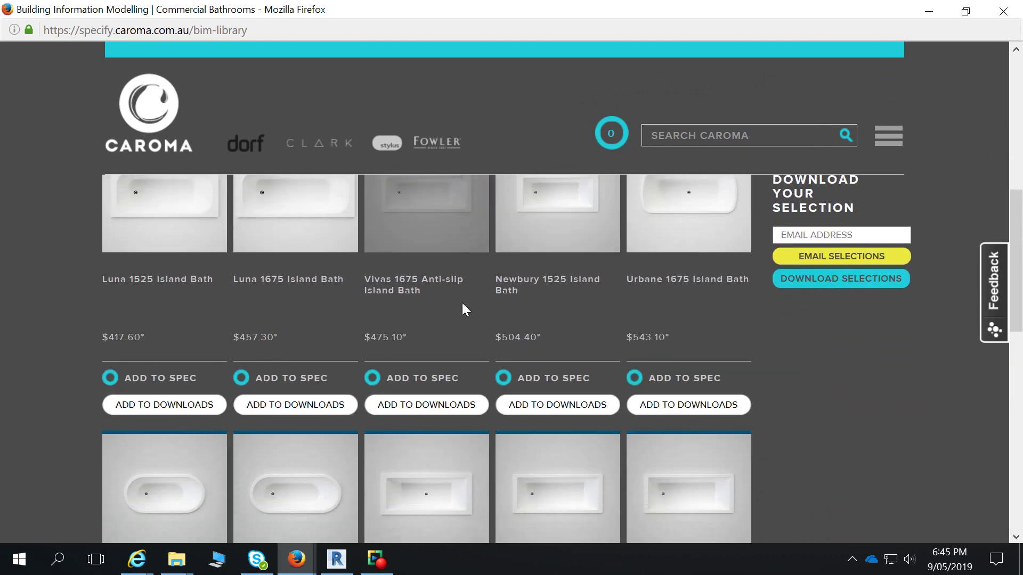
click(687, 316)
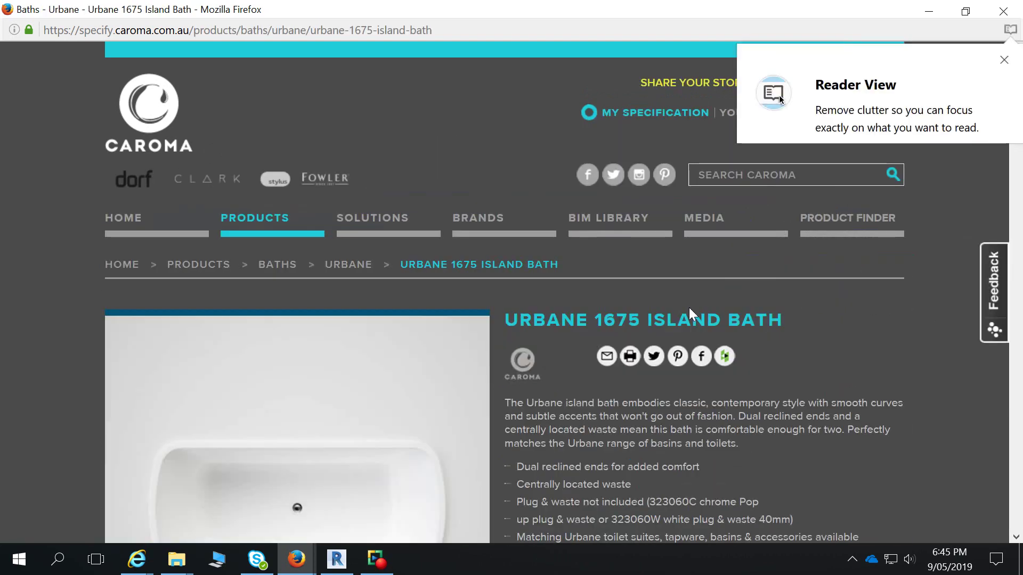
Step: Request the RFA file from the bath's technical downloads and dismiss the Reader View hint
scroll(689, 309, down, 3)
scroll(696, 357, down, 5)
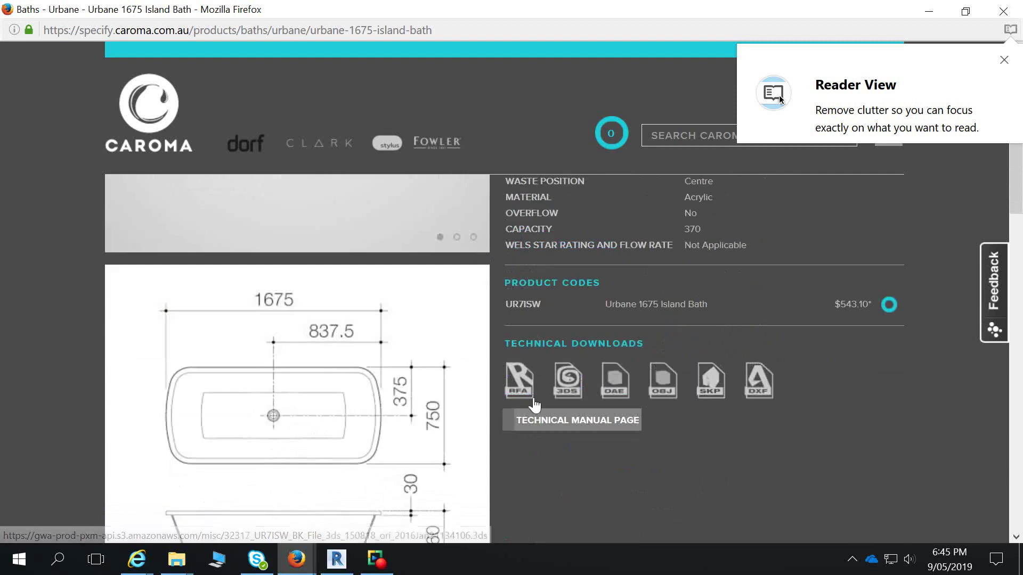
click(521, 389)
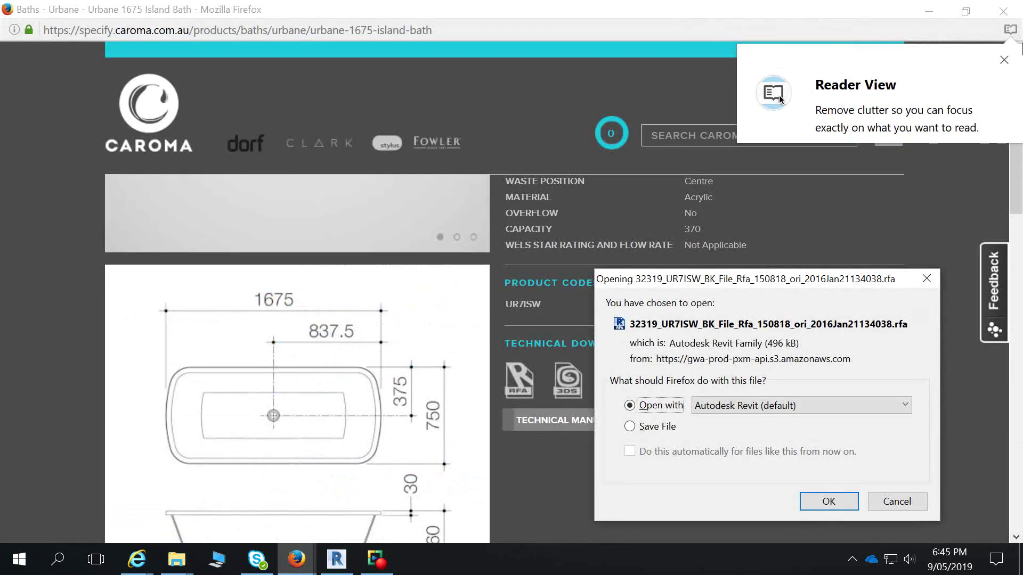
click(1004, 60)
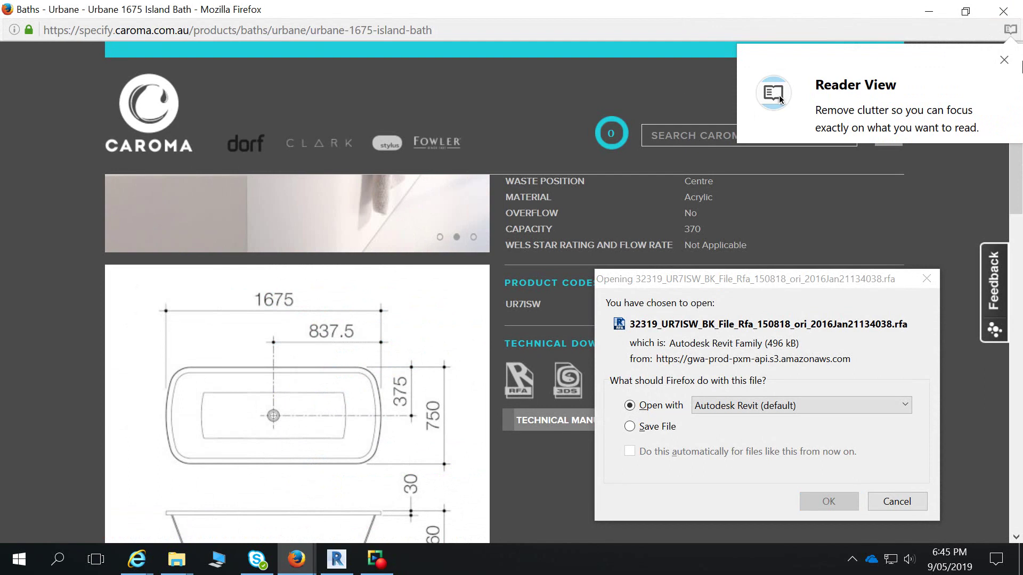
click(1004, 60)
Step: Return to the Revit course browser window and search Google for "Dulux BIM" in a new tab
click(298, 565)
click(300, 563)
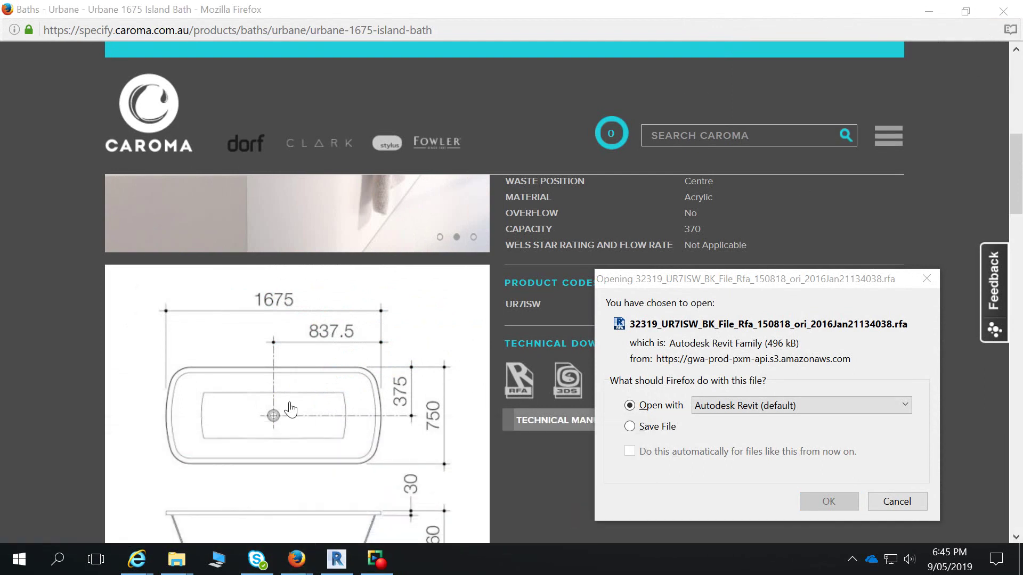
click(304, 558)
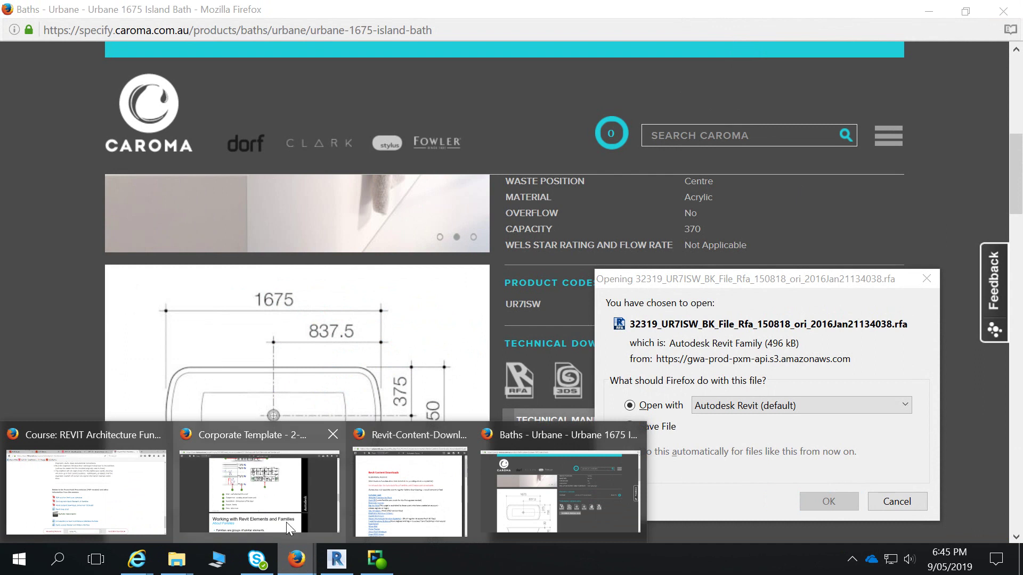
click(159, 480)
click(872, 15)
text(D)
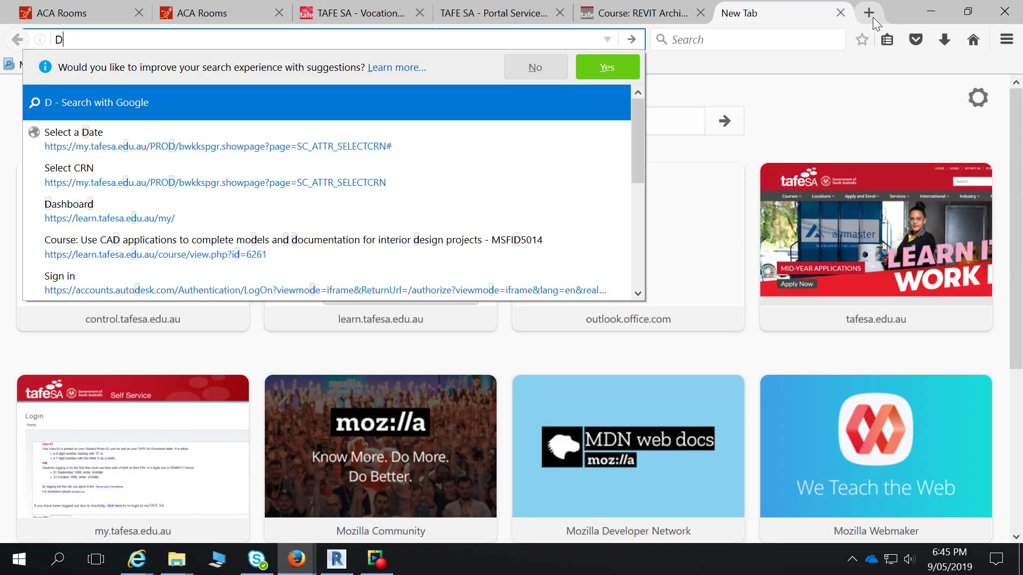
text(ulux BIM)
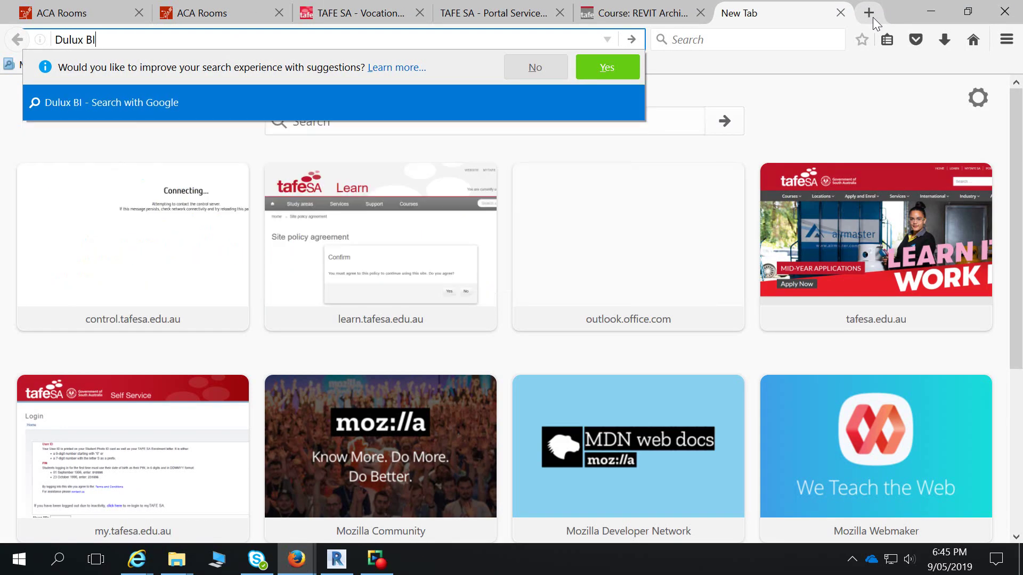
key(Return)
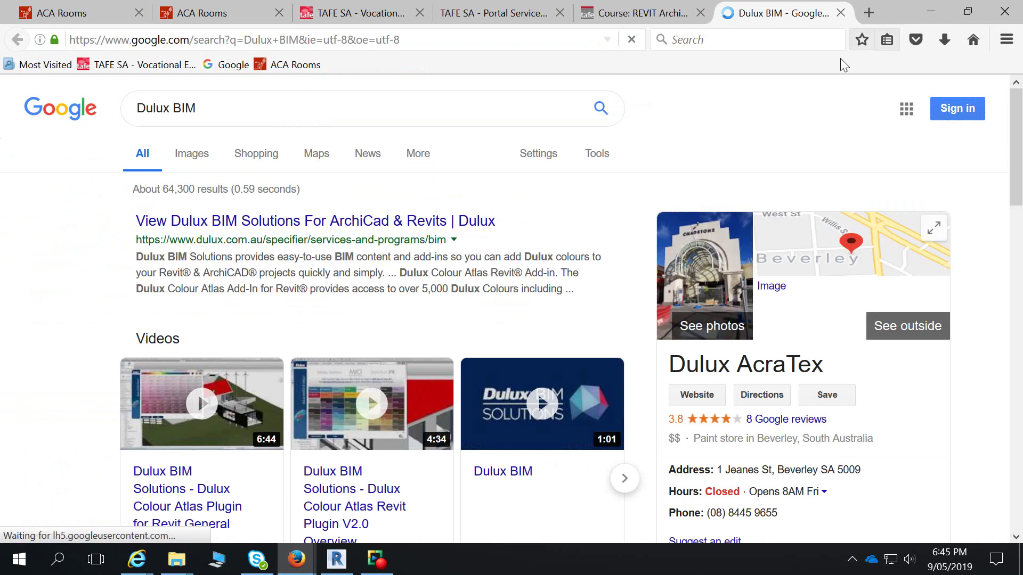
Step: Open the Dulux BIM Solutions page, dismiss the location-sharing request and review the Autodesk Revit Add-ins section
click(263, 227)
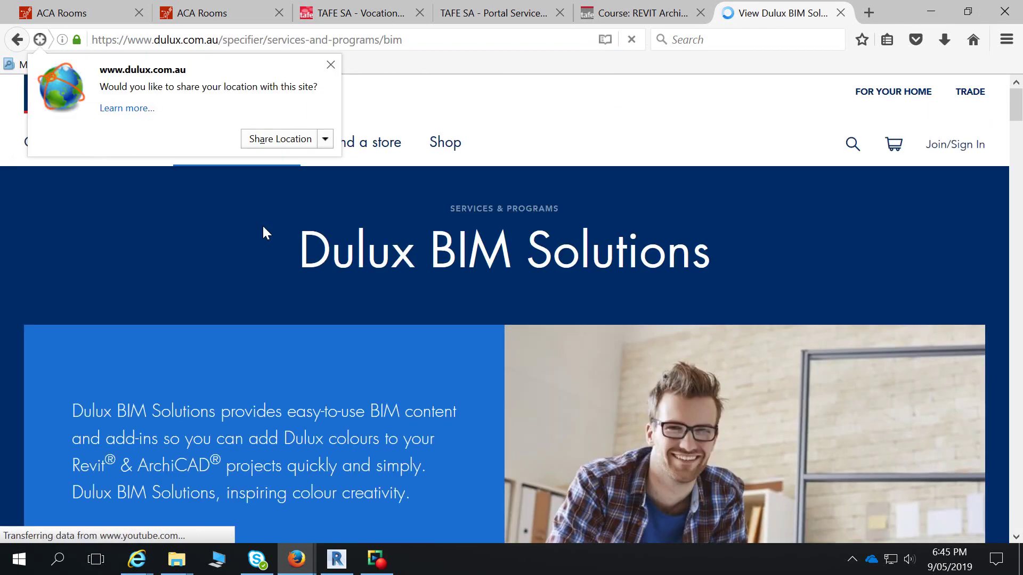
scroll(568, 257, down, 5)
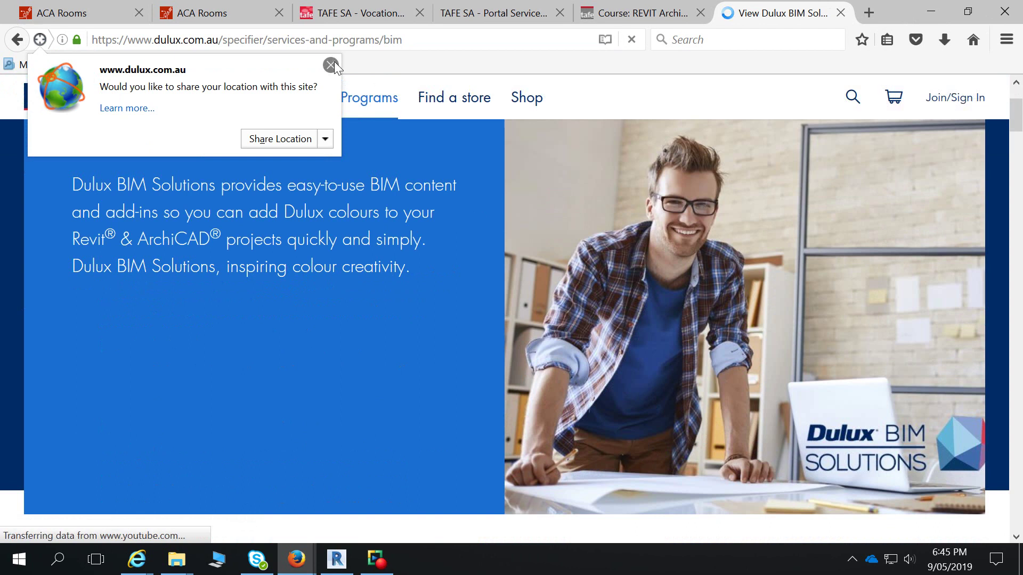
click(331, 65)
scroll(555, 254, down, 3)
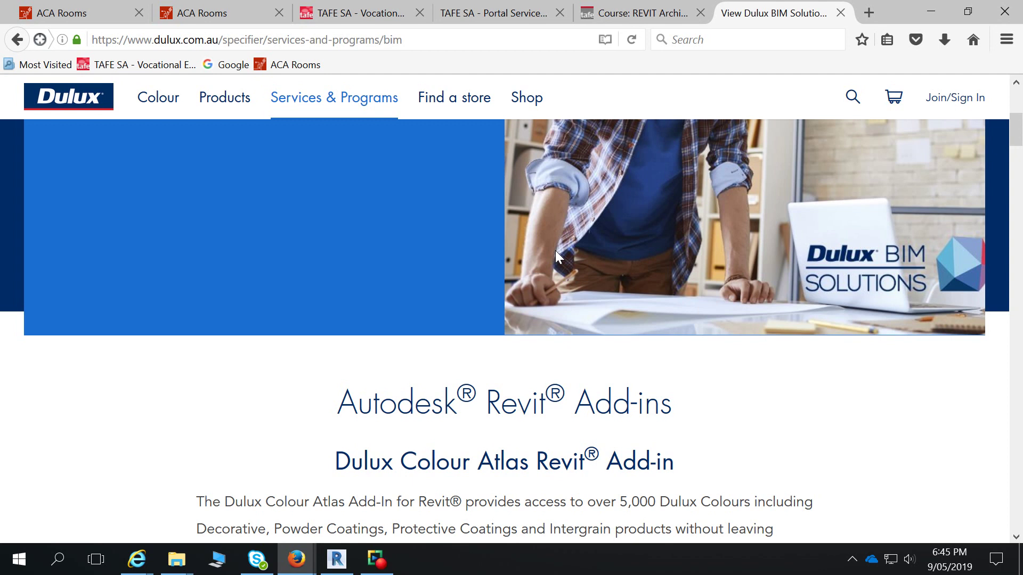
scroll(569, 267, down, 2)
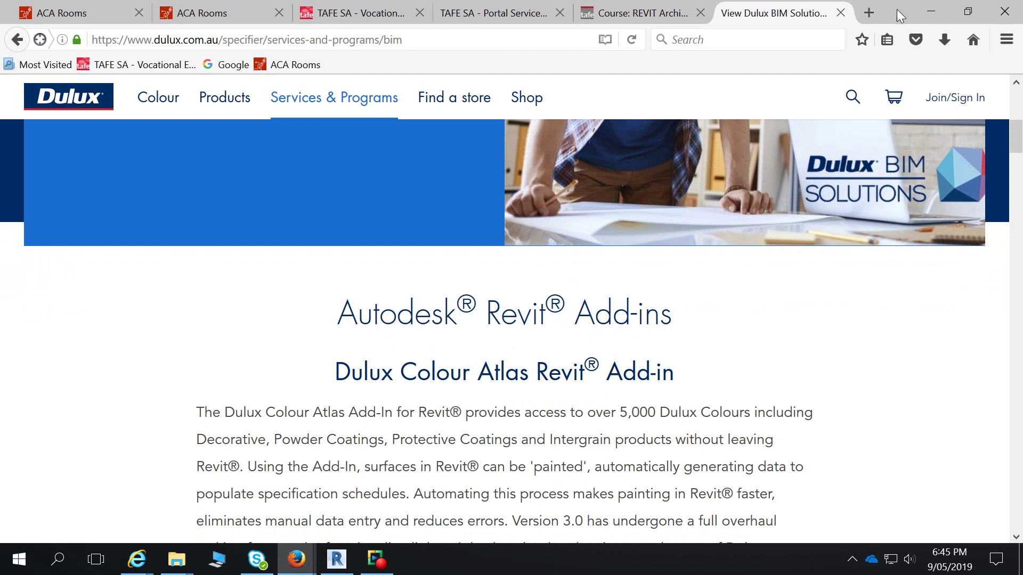
Step: Search for "Austral brick bim" in a new tab and open the Austral Bricks BIM Library result
click(869, 13)
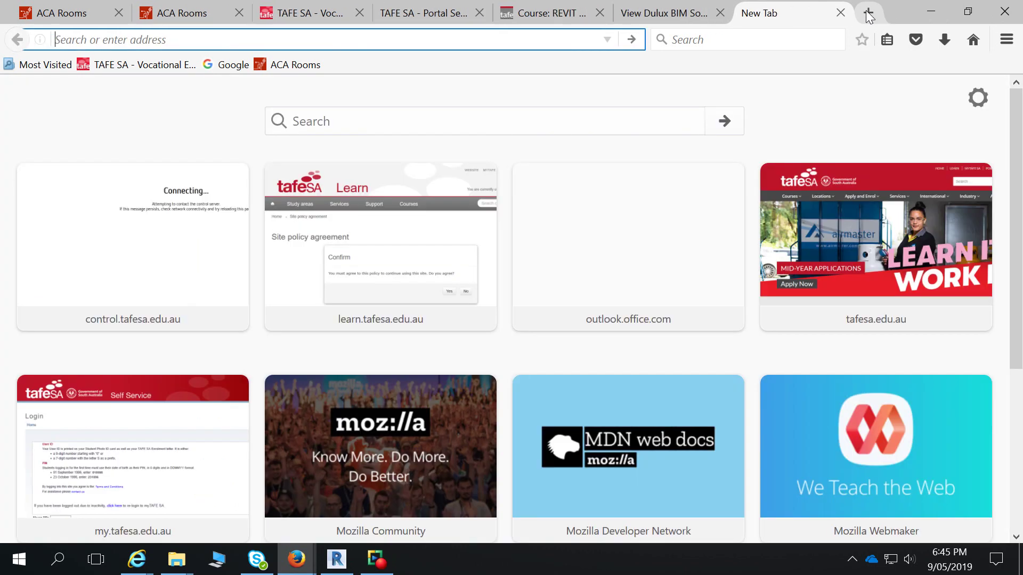
text(Austral )
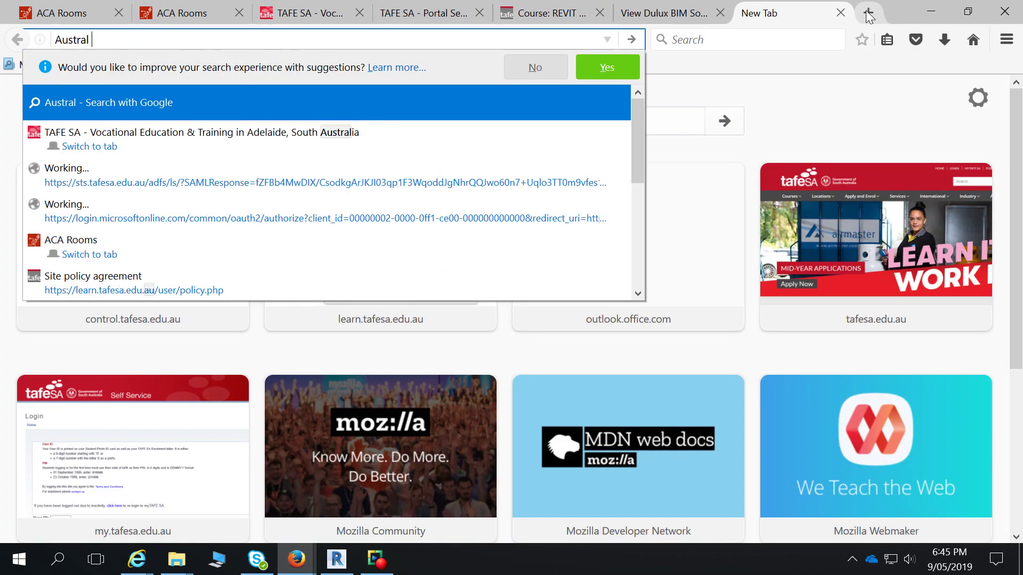
text(brick bi)
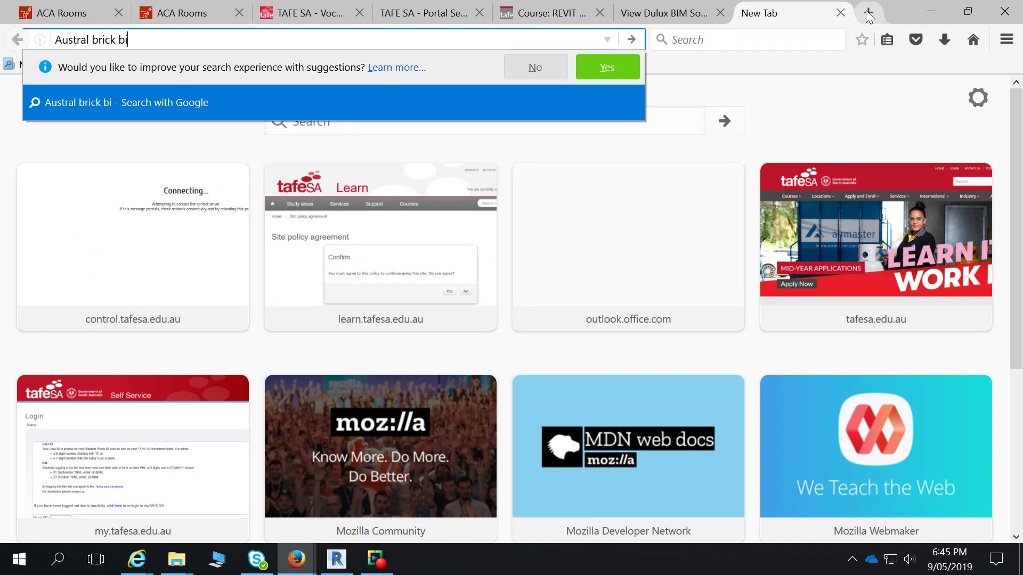
text(m)
key(Return)
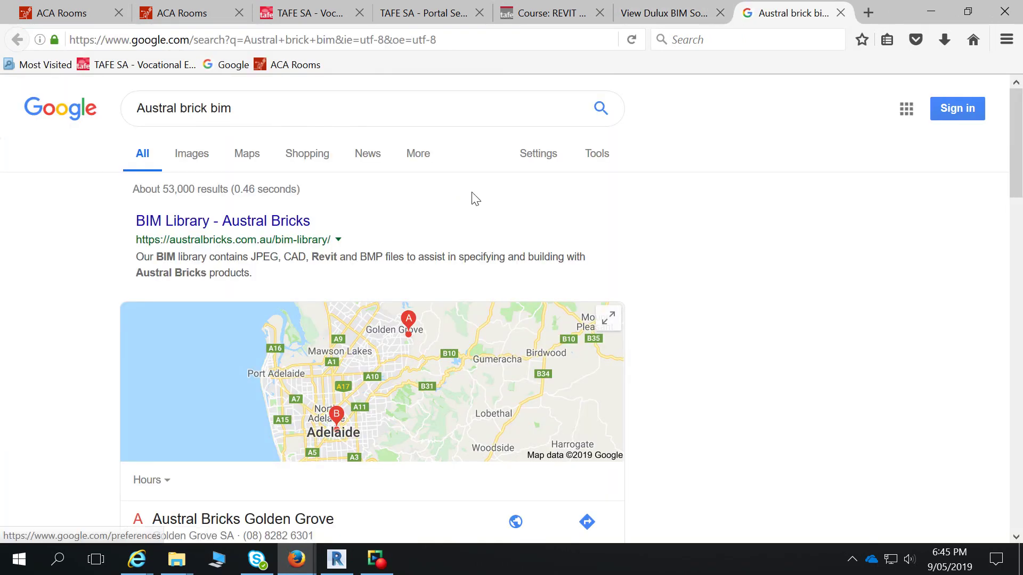
click(272, 219)
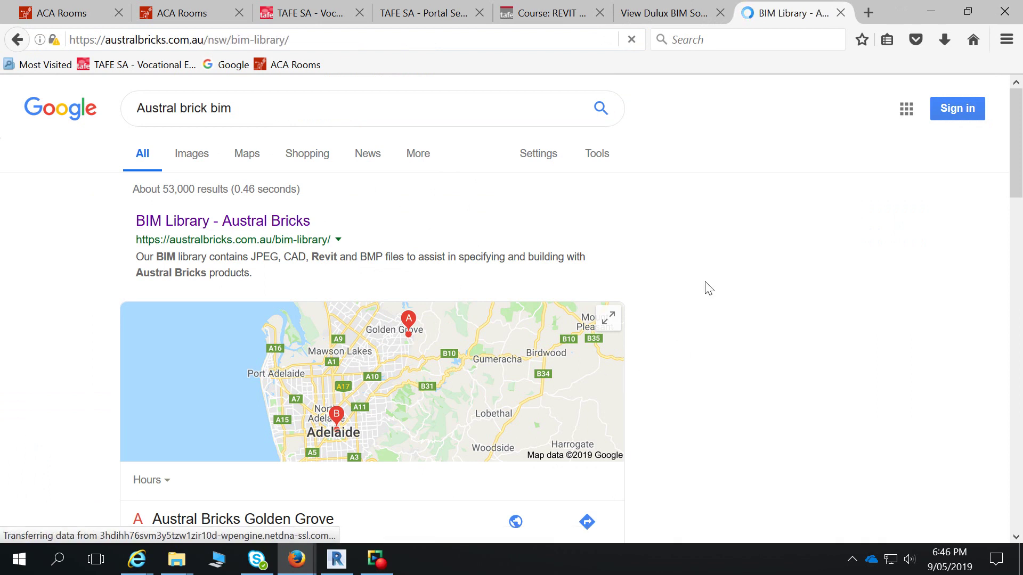
Step: Set the location on the Austral Bricks BIM Library page to South Australia
scroll(318, 262, down, 3)
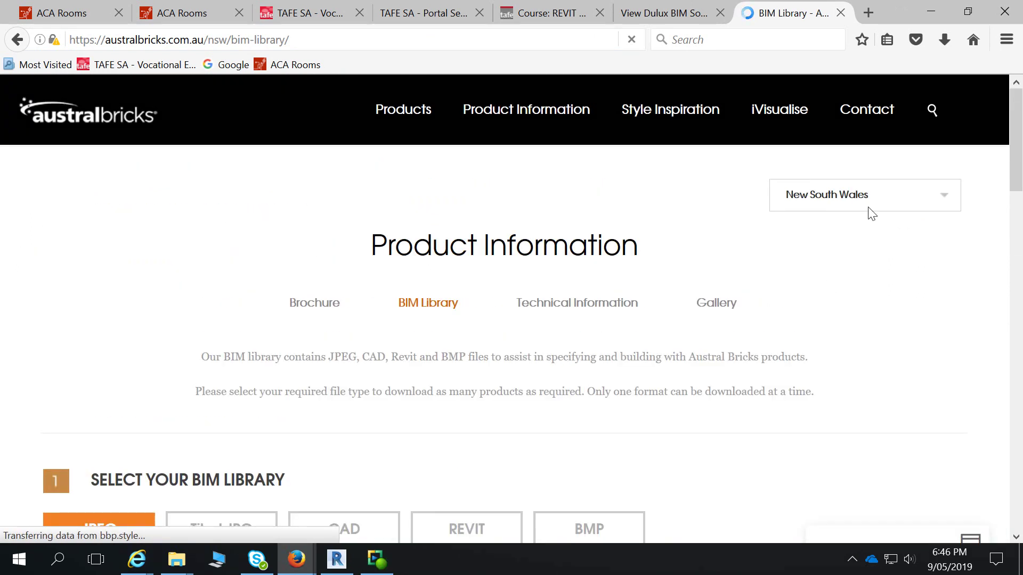
click(869, 200)
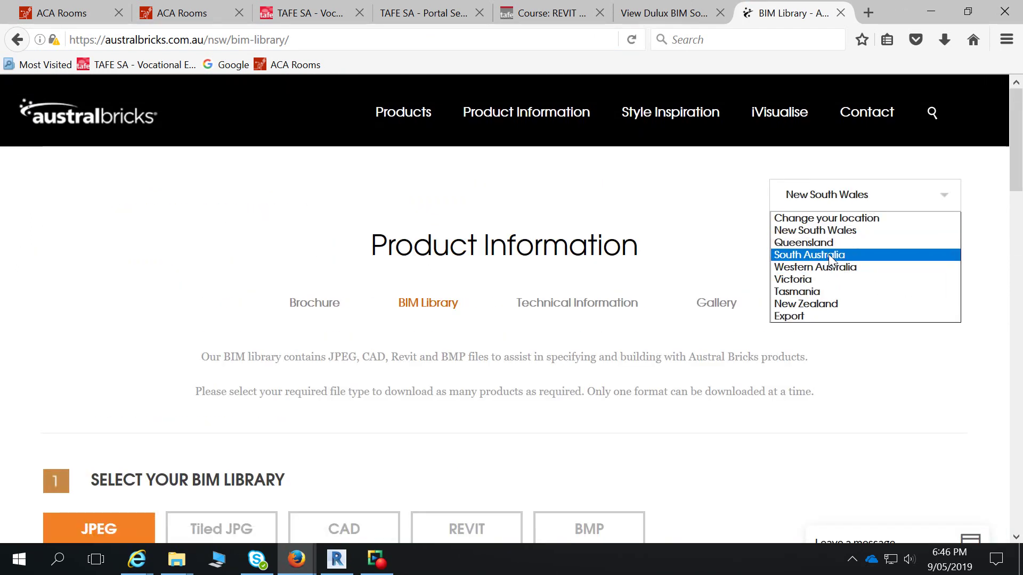
click(809, 255)
scroll(470, 329, down, 6)
click(452, 270)
scroll(480, 327, down, 3)
scroll(481, 327, down, 3)
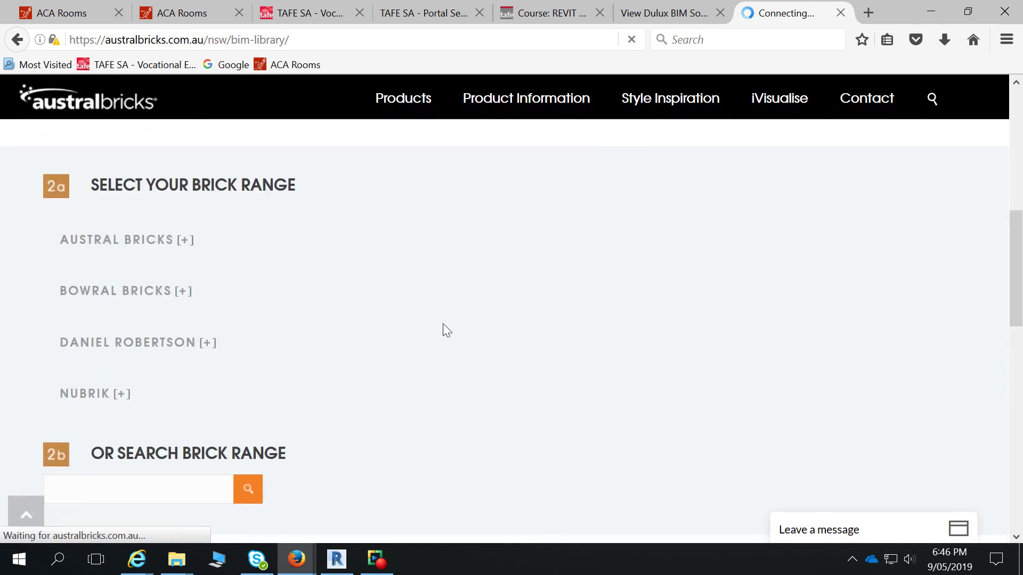
click(180, 240)
scroll(465, 348, up, 11)
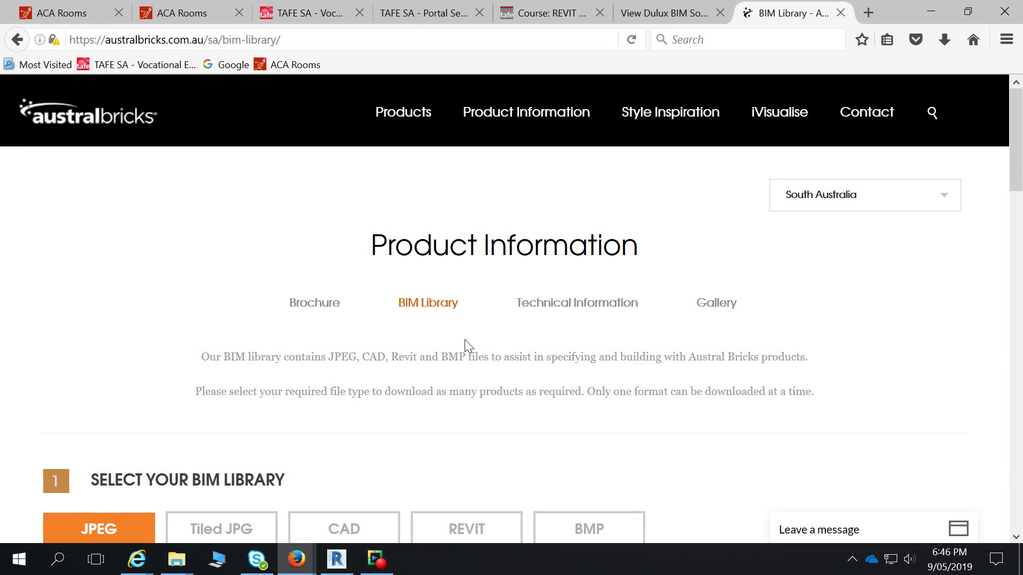
Step: Choose the REVIT BIM library, close the style guide pop-up and look through the brick range, colour and download sections
scroll(465, 347, down, 3)
click(480, 354)
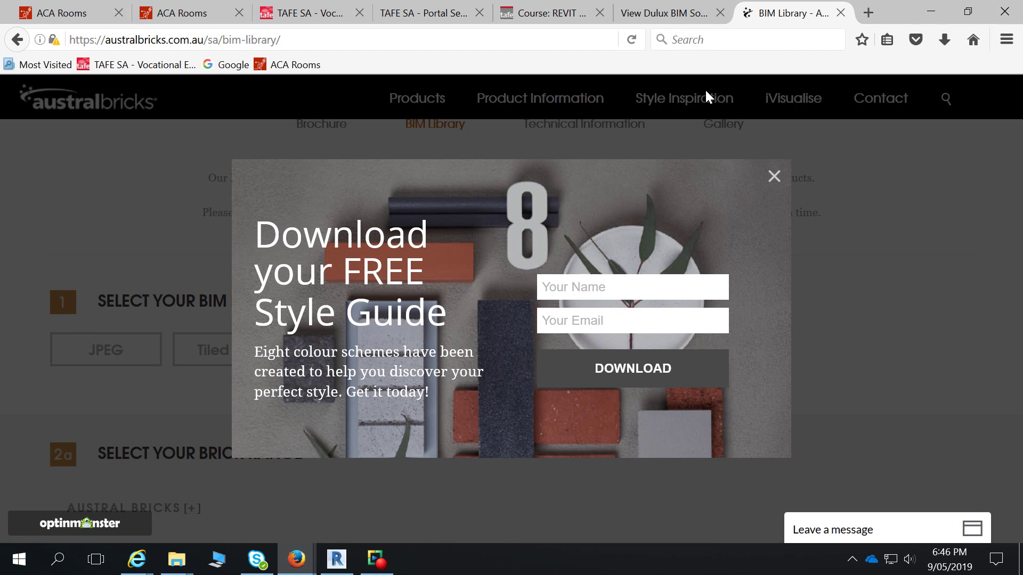
click(774, 176)
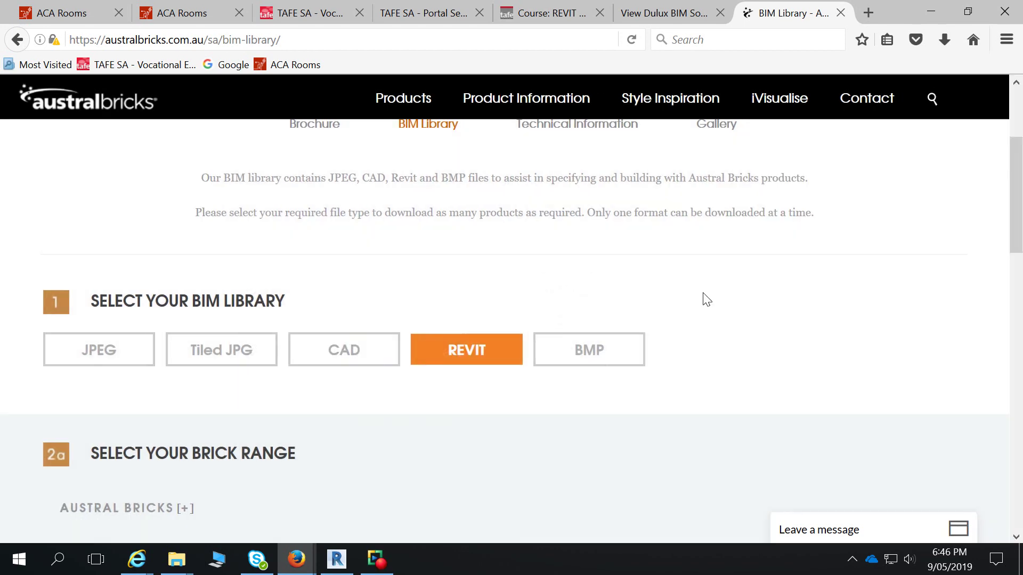
scroll(764, 315, down, 3)
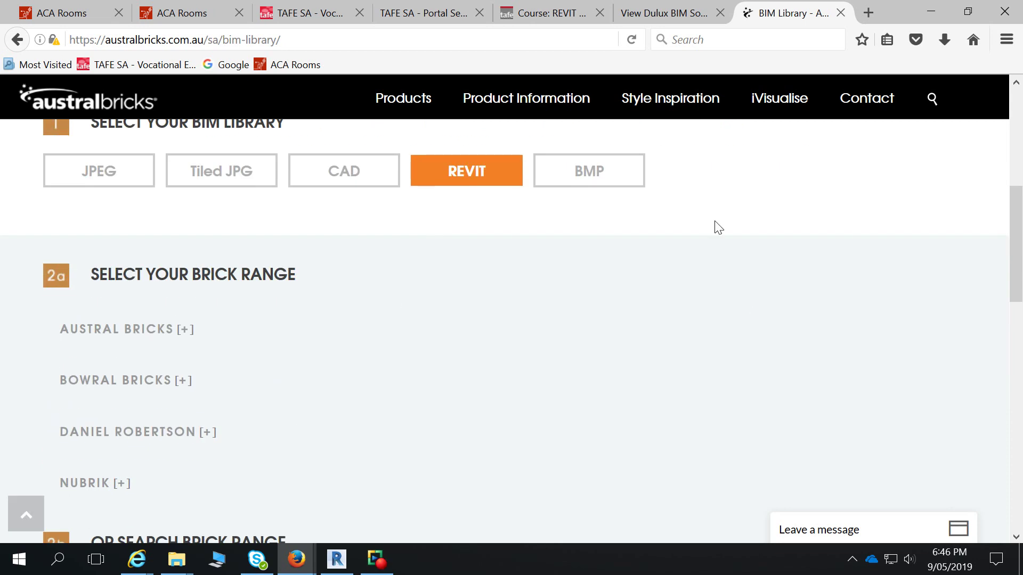
scroll(609, 226, down, 6)
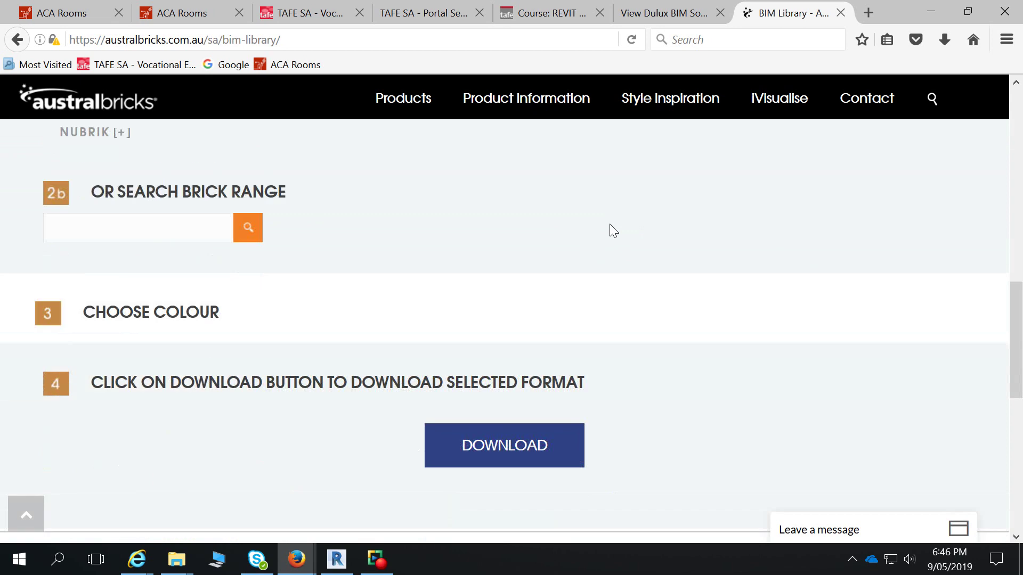
scroll(610, 224, up, 9)
Step: Switch back to the Dulux BIM Solutions page and review its Colour Group Downloads for Revit and ArchiCAD
click(660, 13)
scroll(652, 295, down, 10)
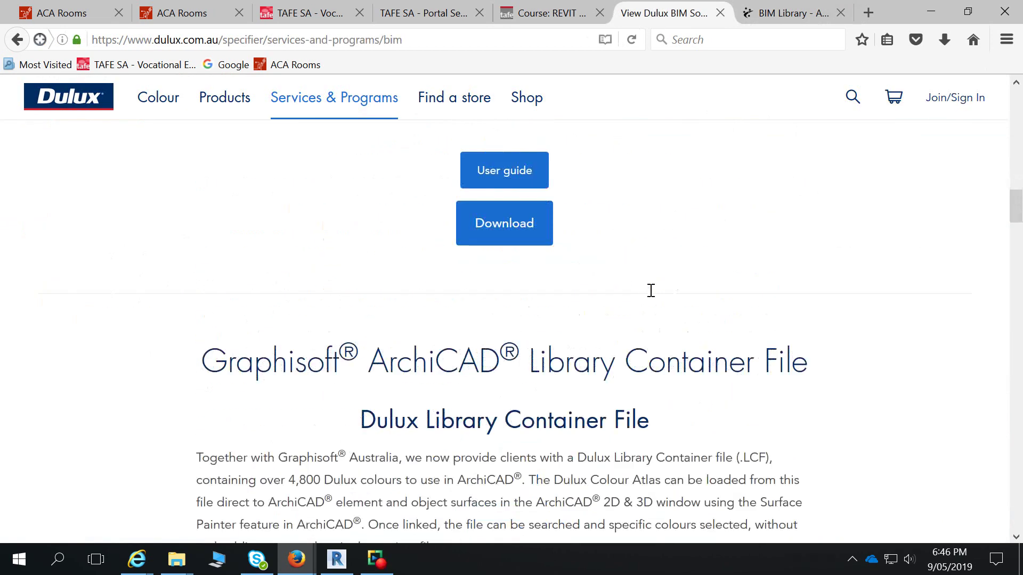
scroll(650, 290, down, 5)
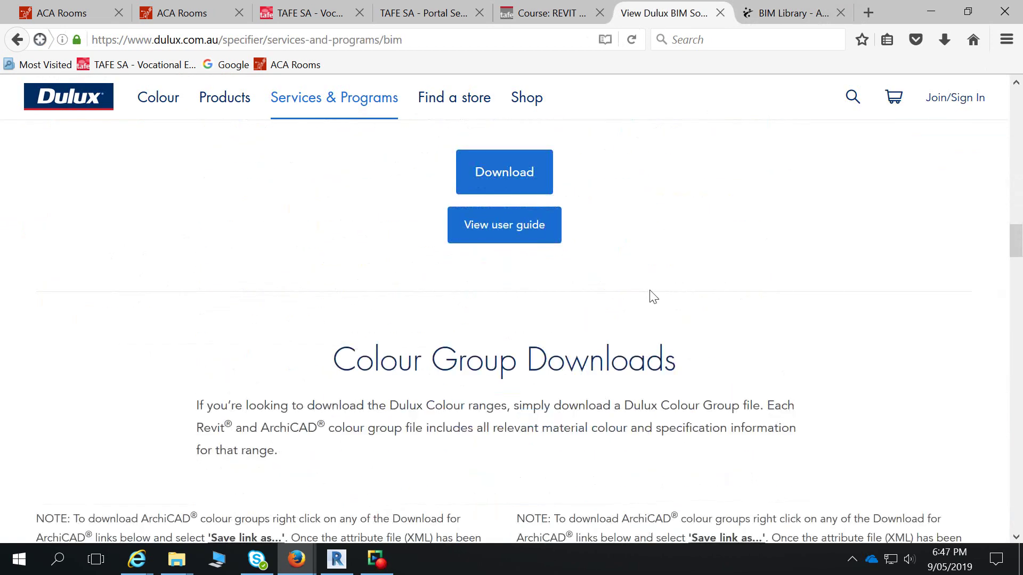
scroll(651, 296, down, 2)
scroll(376, 281, down, 5)
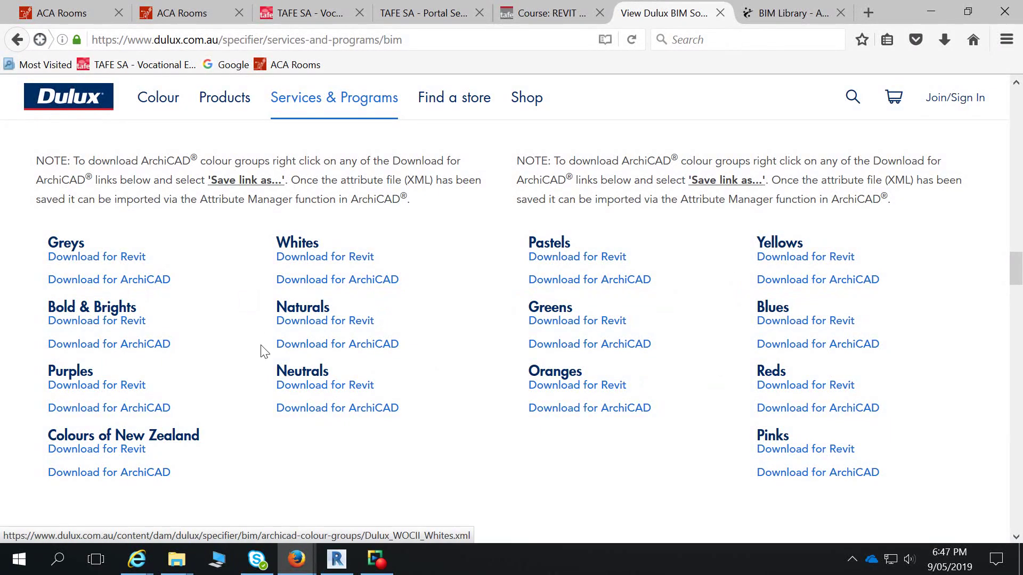
Step: Close the Dulux and Austral Bricks pages, minimize the course browser window and switch to Revit
click(720, 13)
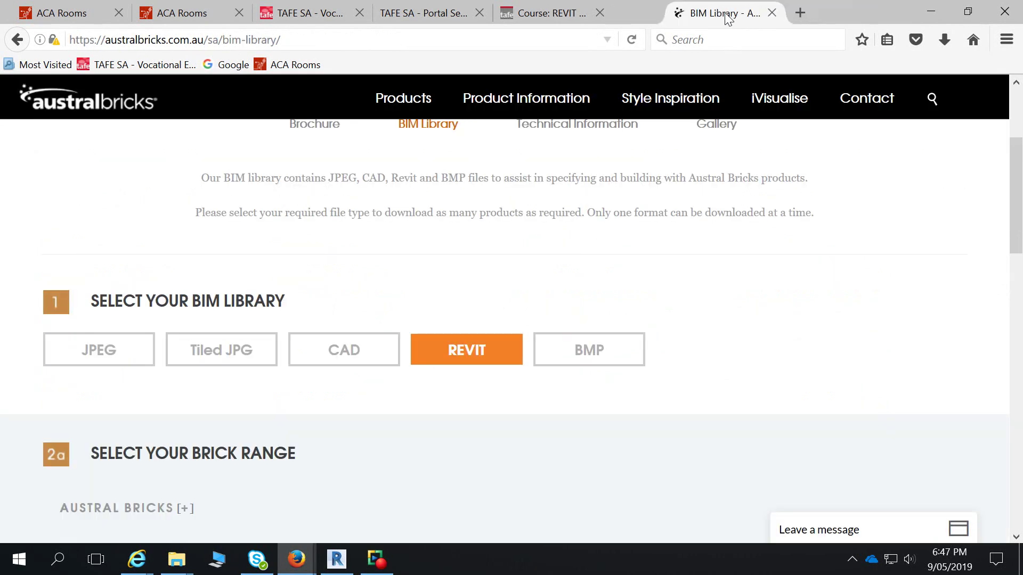
click(719, 12)
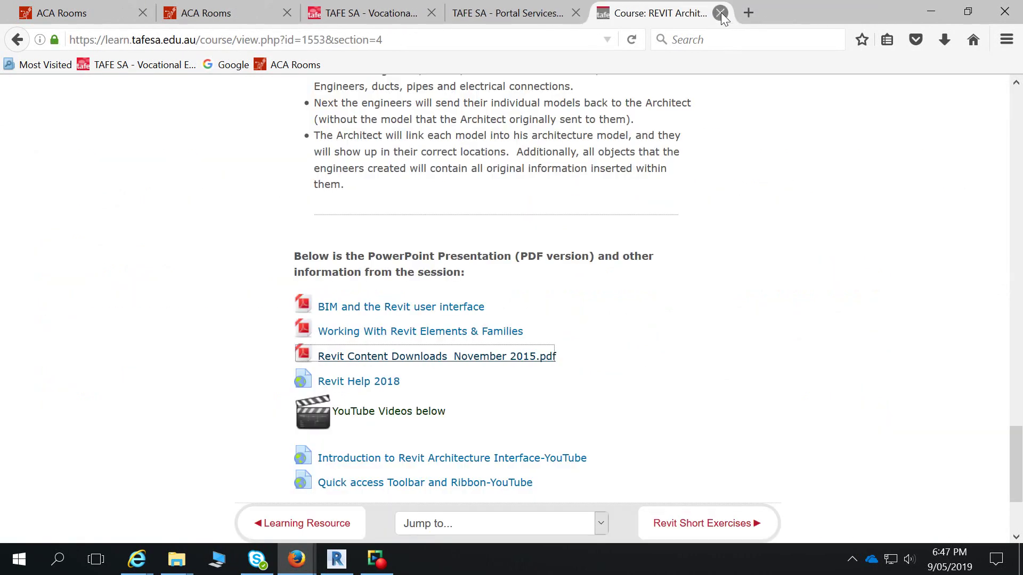
click(931, 11)
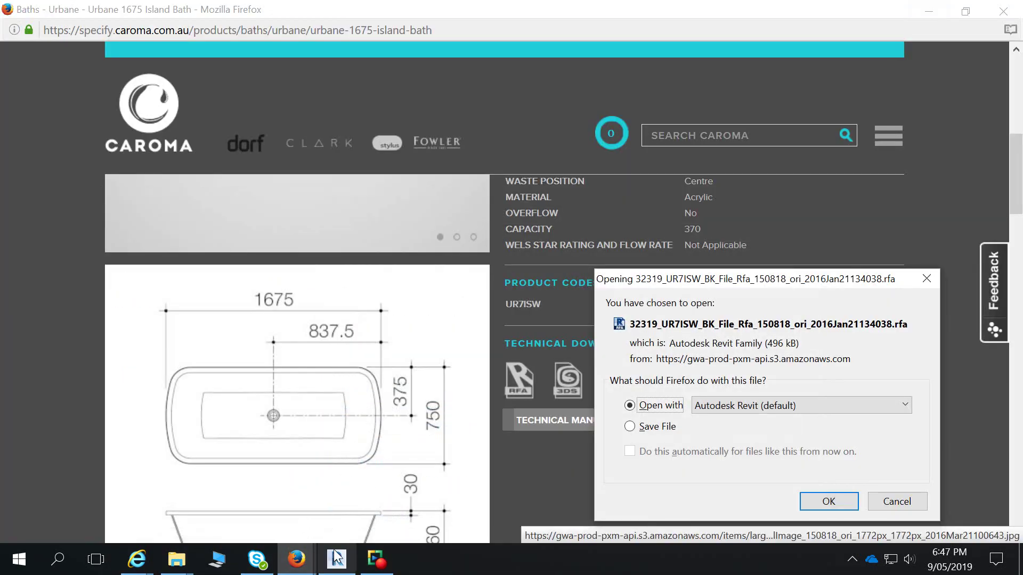
click(336, 559)
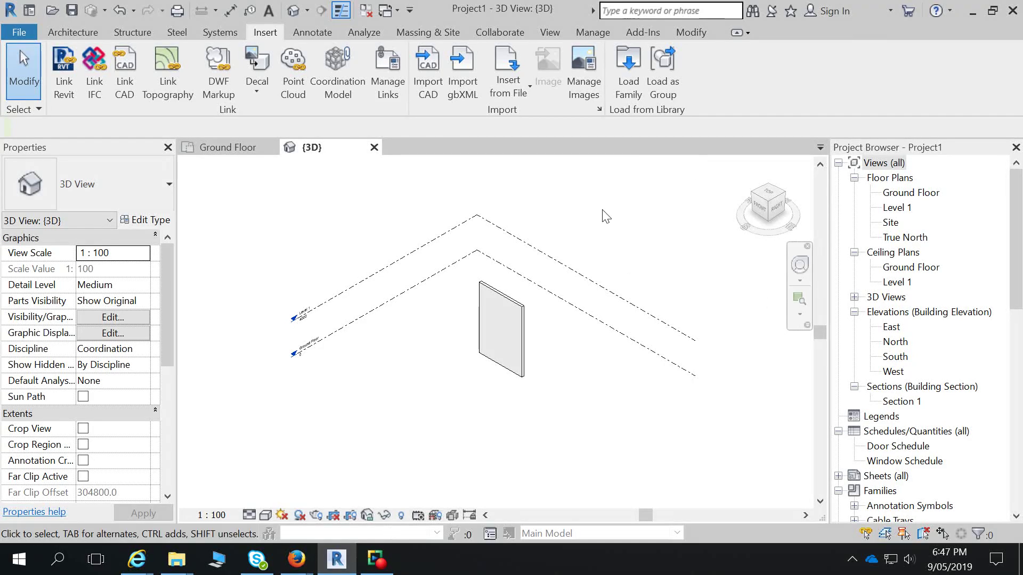
Step: Delete the remaining wall in the 3D view and open the Level 1 and Ground Floor plans
click(518, 311)
key(Delete)
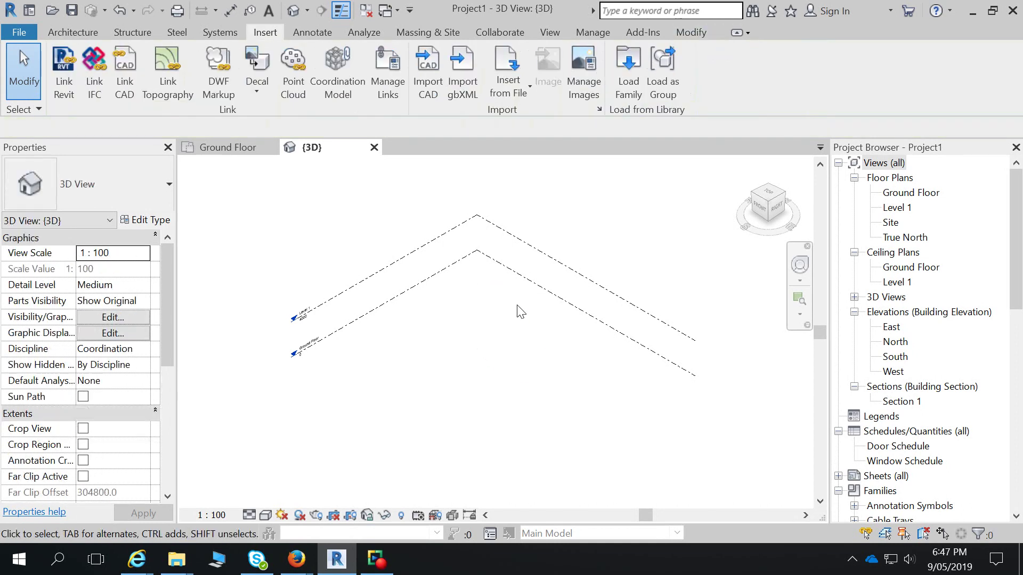
double_click(898, 207)
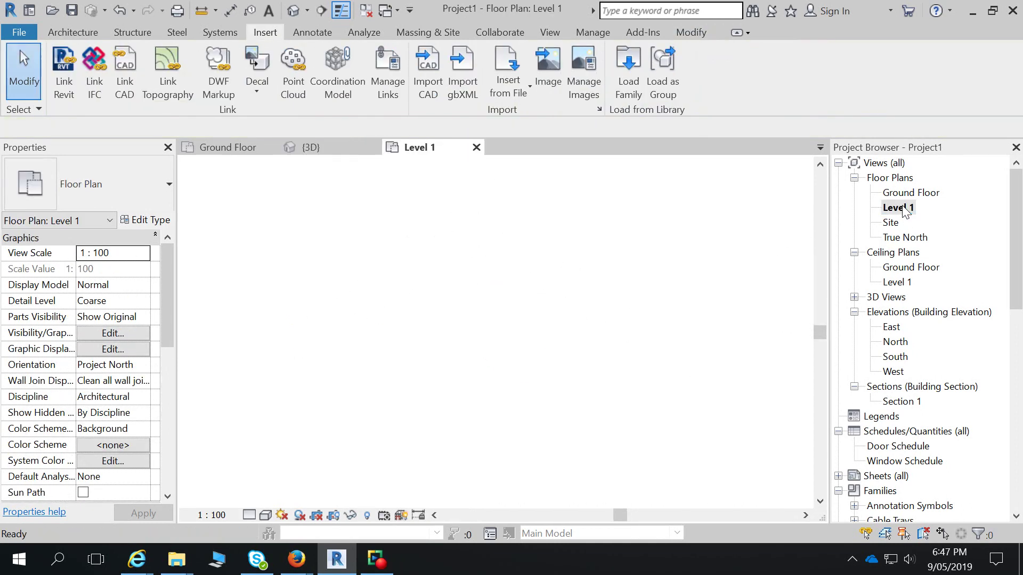
double_click(913, 193)
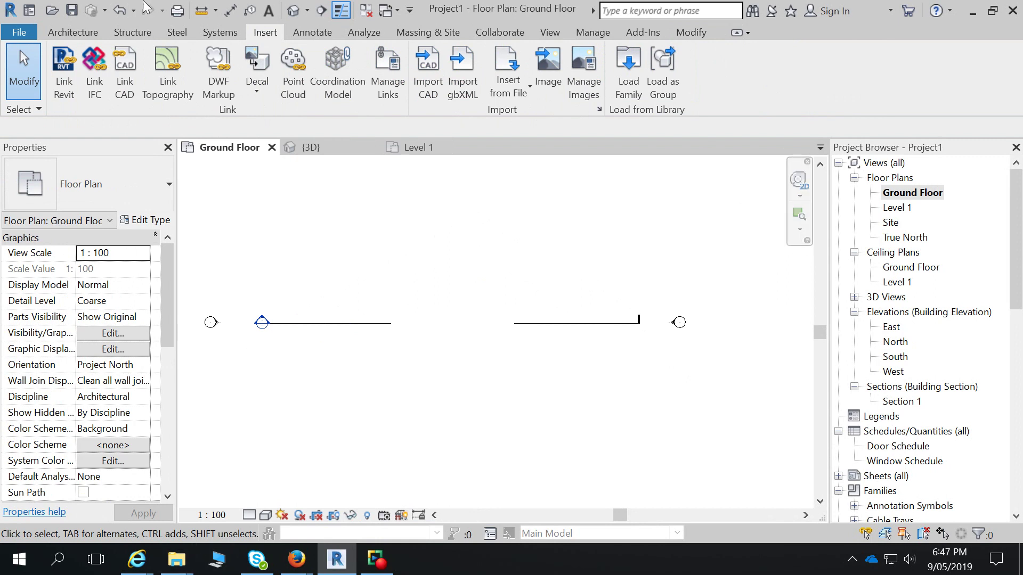
Step: Open the Getting Started Video from Revit Home's learning resources and review the User Interface help page down to its topic list
click(28, 12)
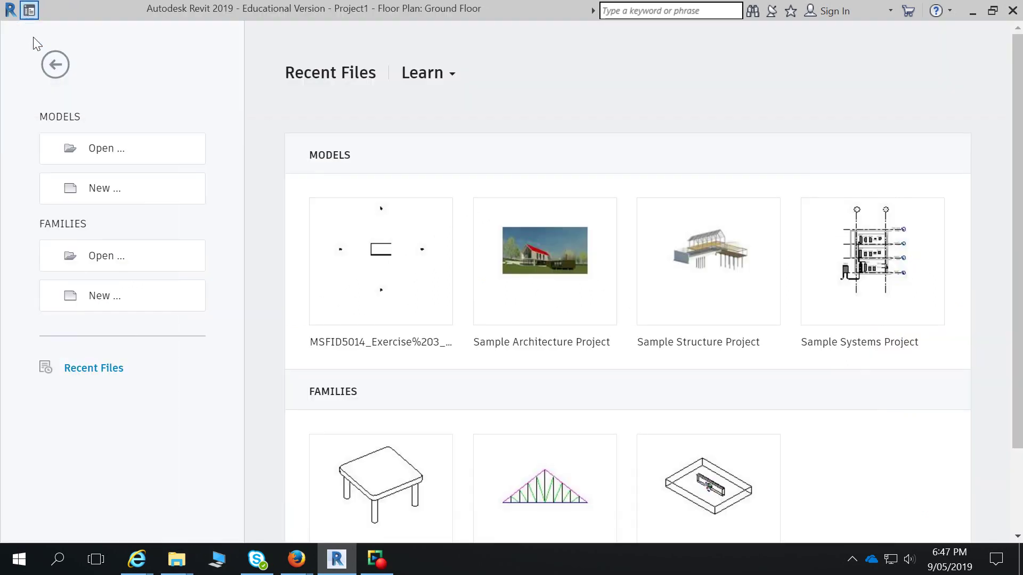
click(424, 73)
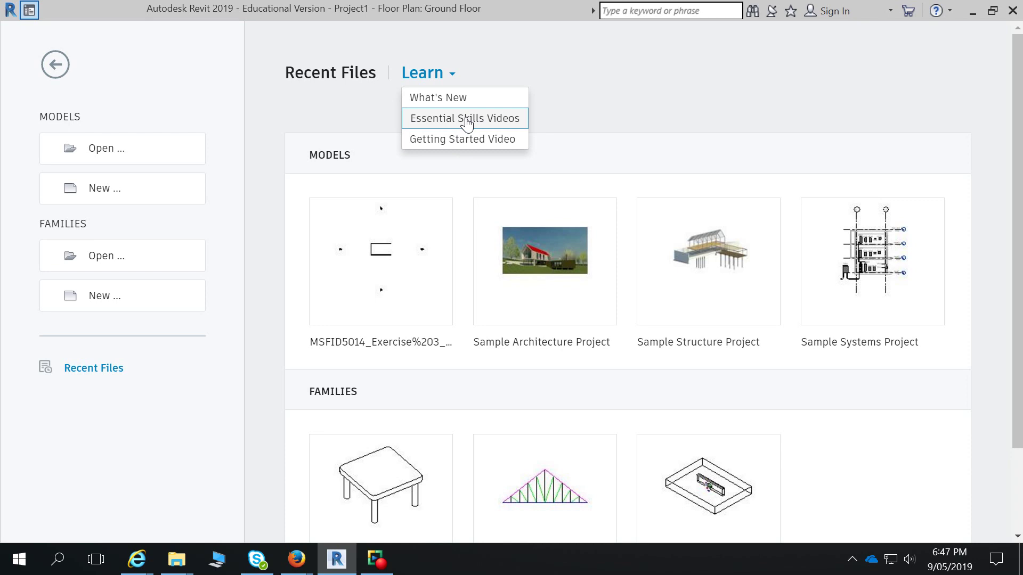
click(468, 140)
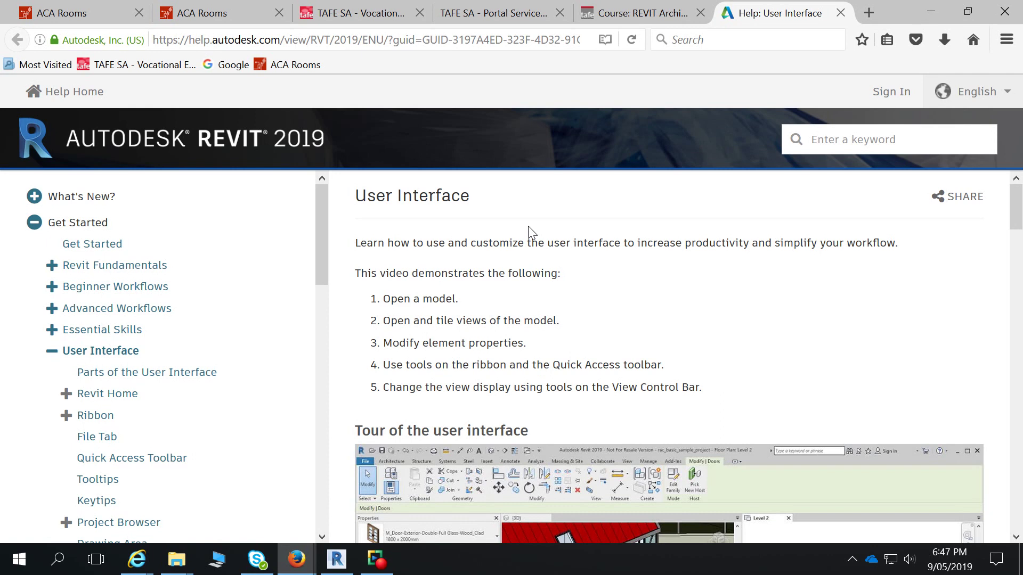
scroll(865, 293, down, 5)
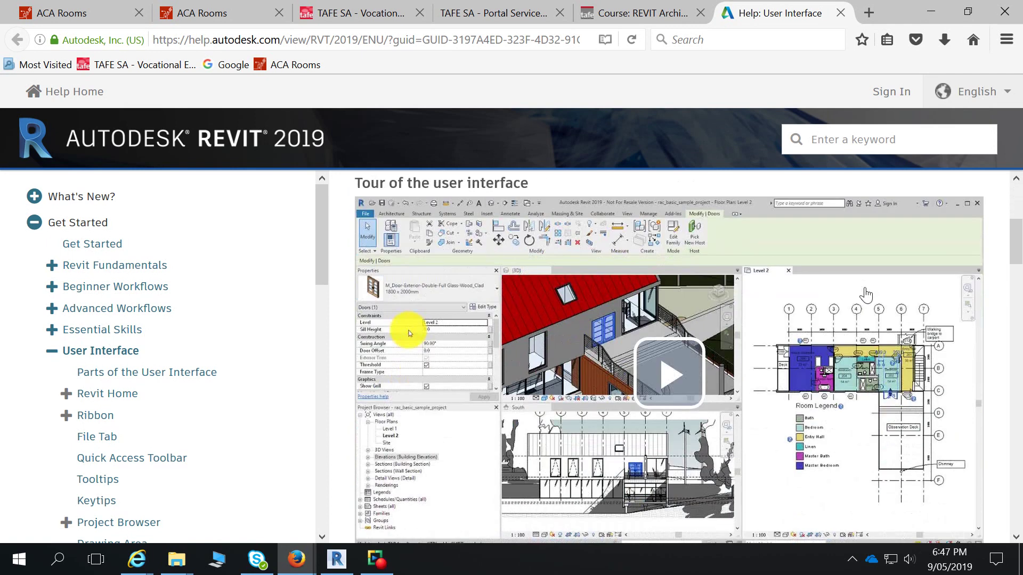
scroll(865, 293, down, 7)
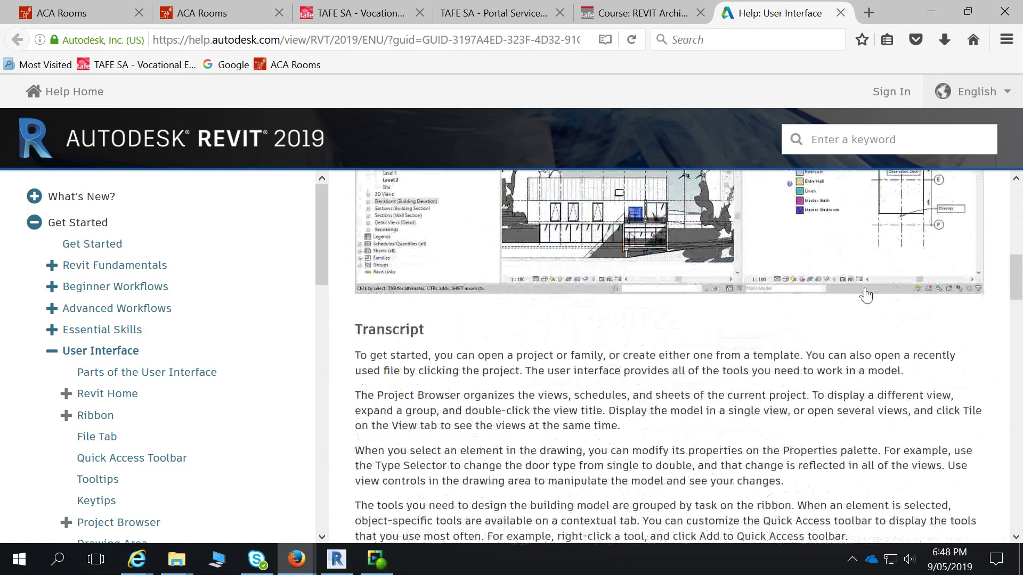
scroll(868, 293, up, 9)
scroll(866, 295, down, 1)
scroll(865, 295, down, 14)
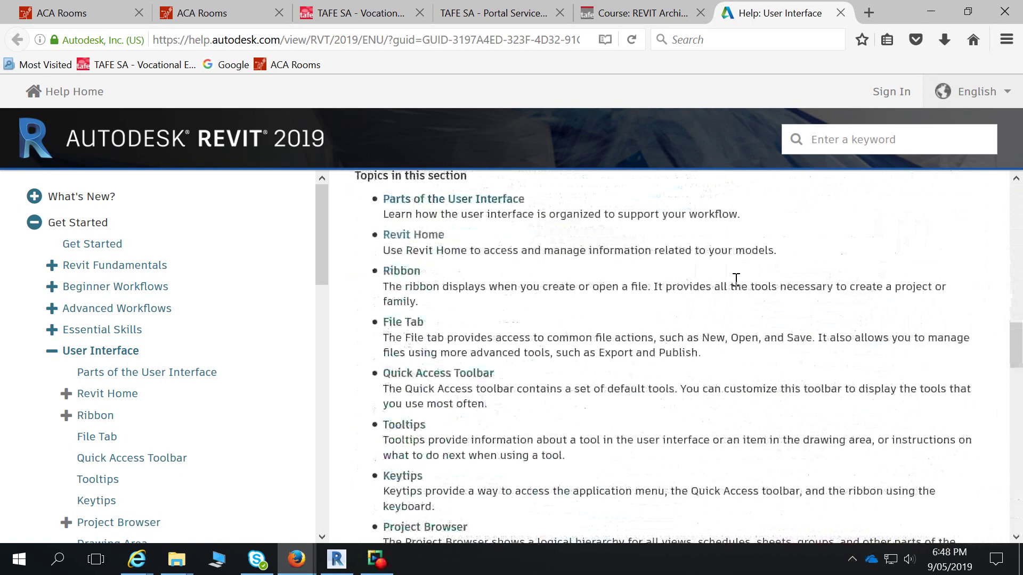
Step: Examine the numbered interface diagram in the Parts of the User Interface topic and open the linked Revit Home topic
click(427, 201)
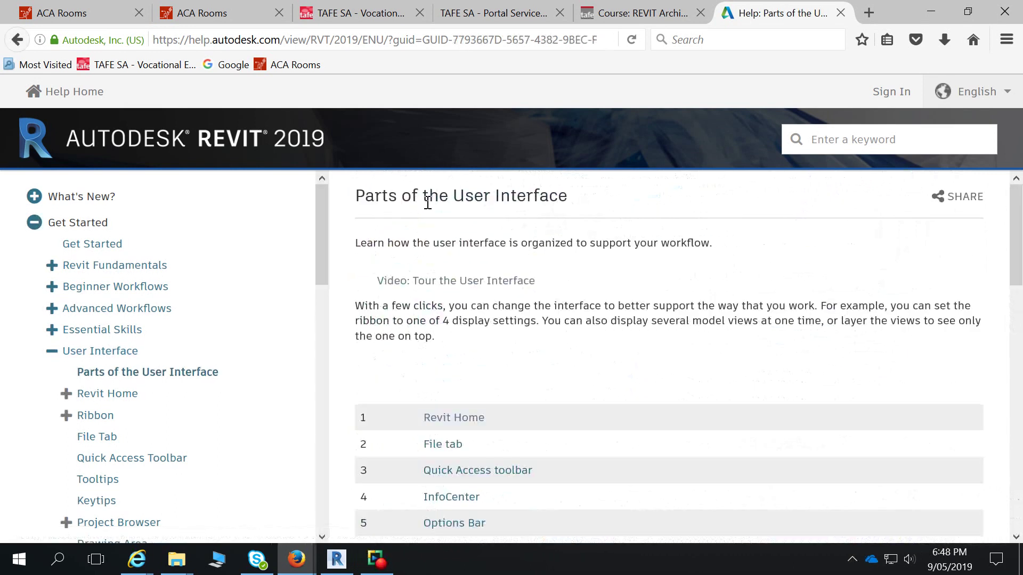
scroll(520, 310, down, 5)
scroll(618, 344, down, 2)
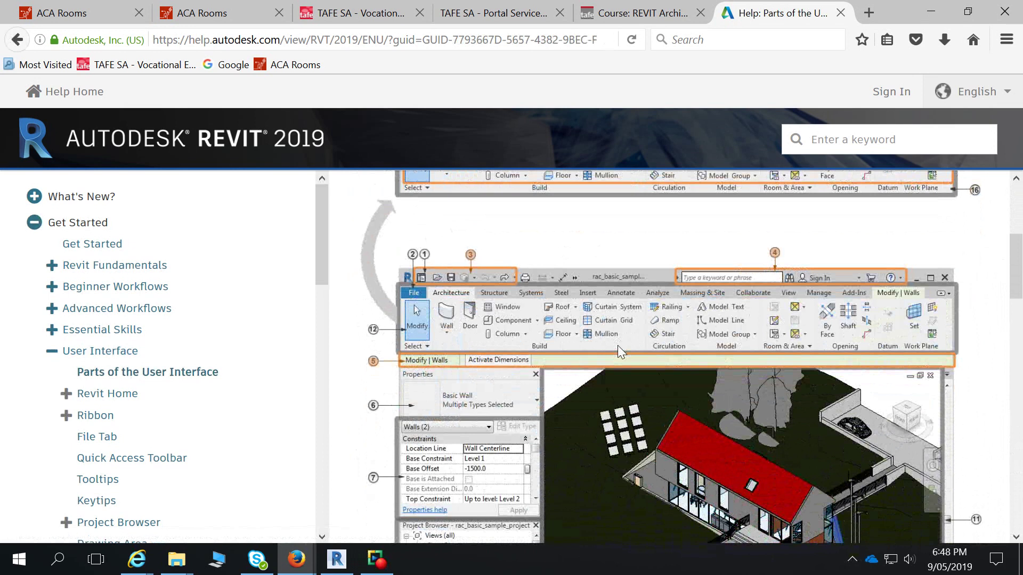
scroll(617, 345, down, 5)
scroll(618, 347, down, 3)
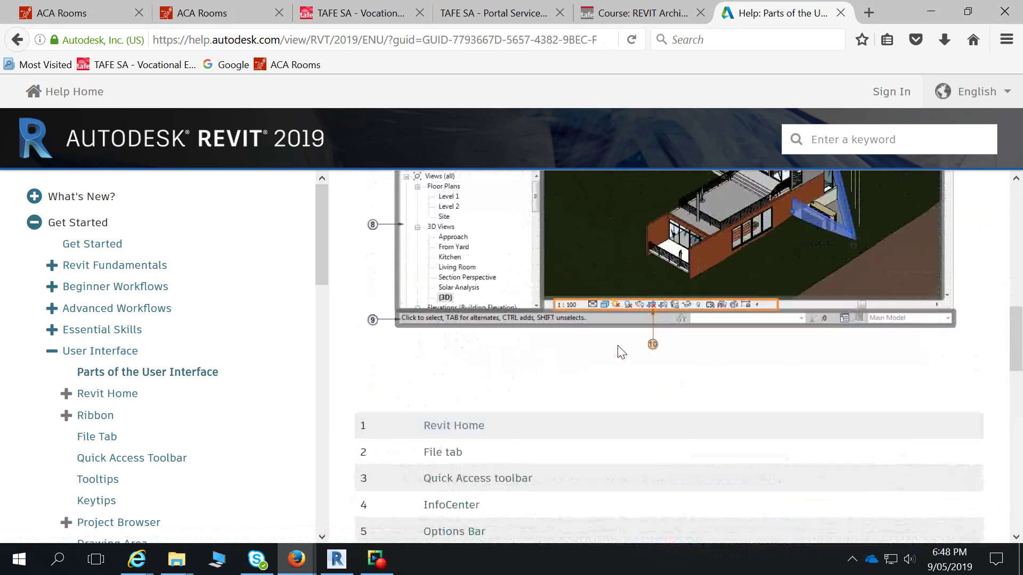
scroll(659, 311, up, 8)
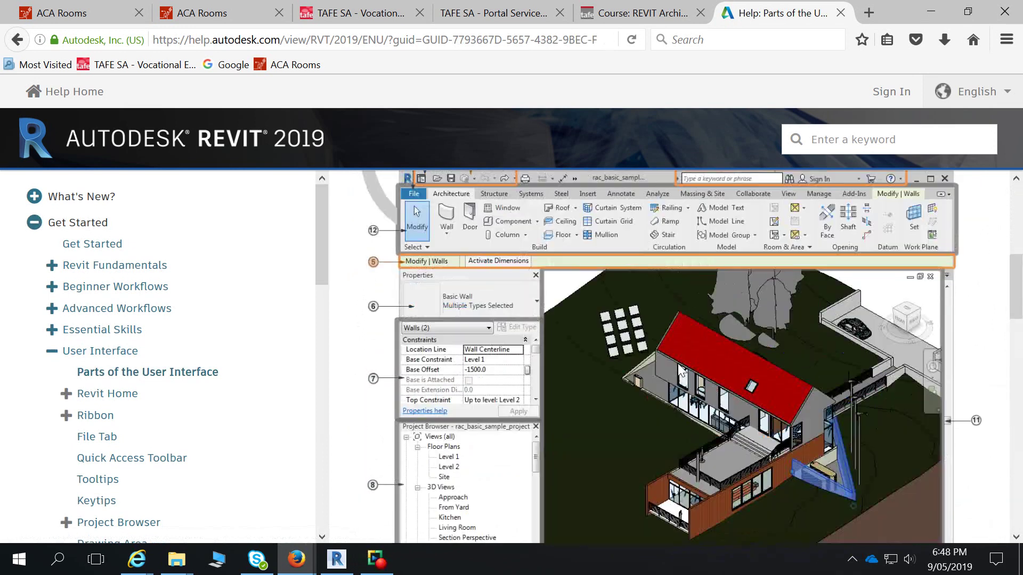
ctrl+scroll(698, 354, down, 2)
ctrl+scroll(696, 350, down, 1)
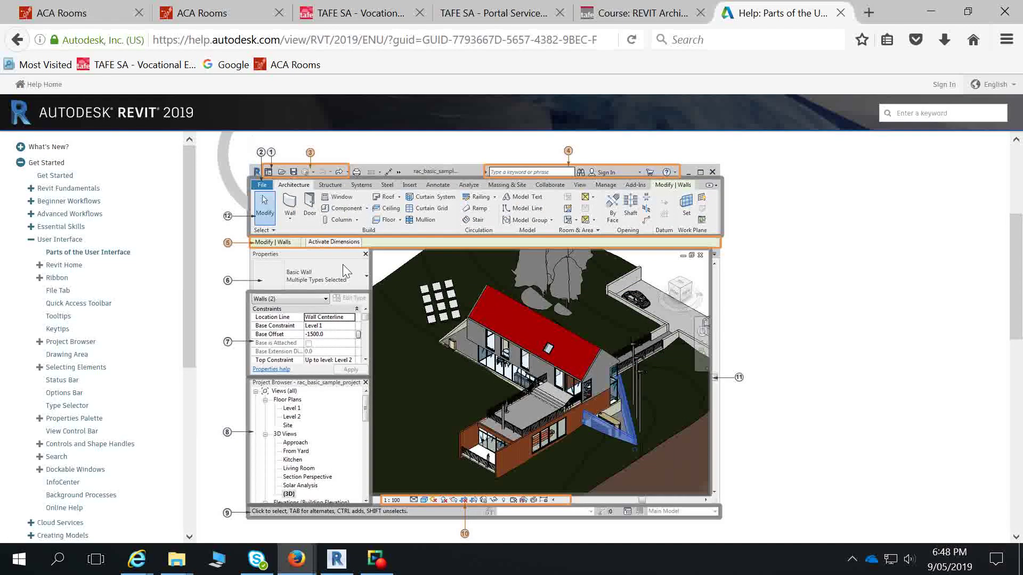
scroll(347, 302, down, 4)
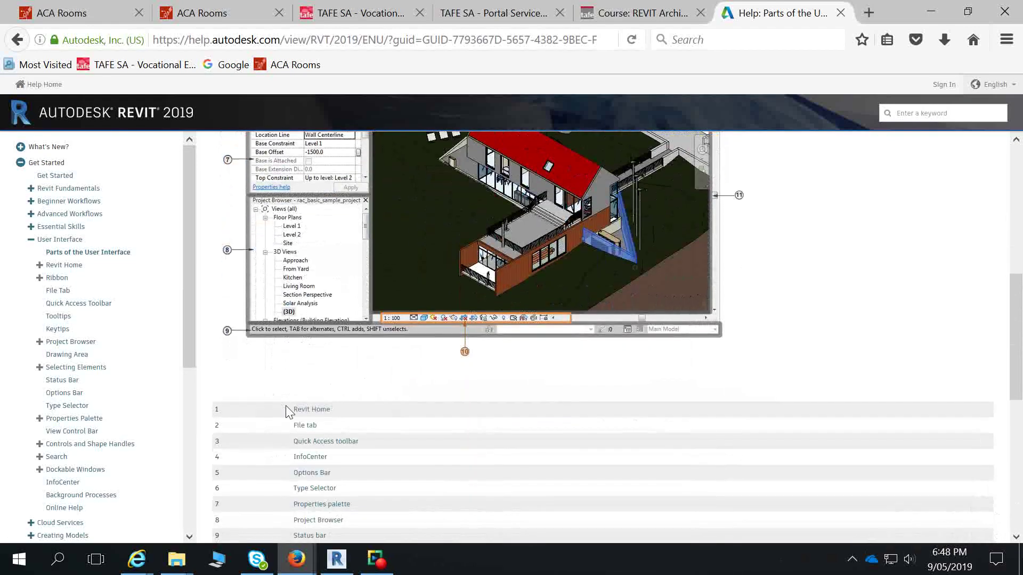
click(298, 410)
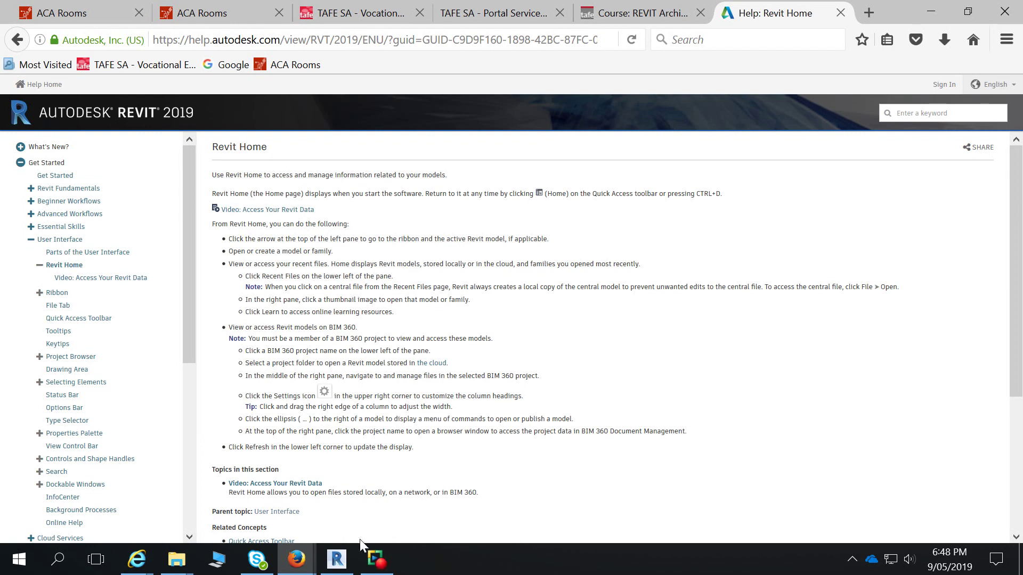
Step: Switch to Revit, call up its online help and review the Drawing Area topic through to the related tasks
click(337, 558)
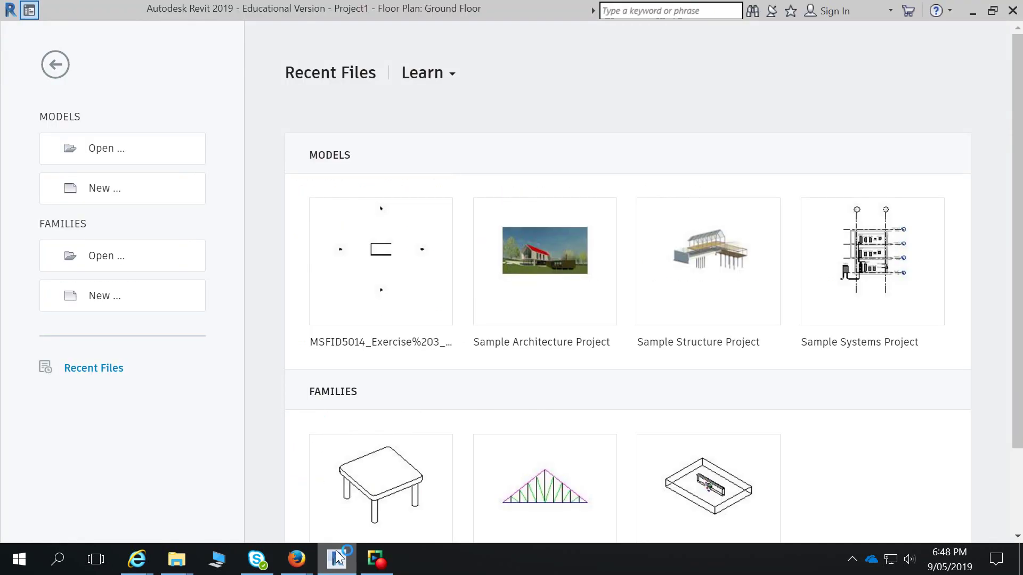
key(F1)
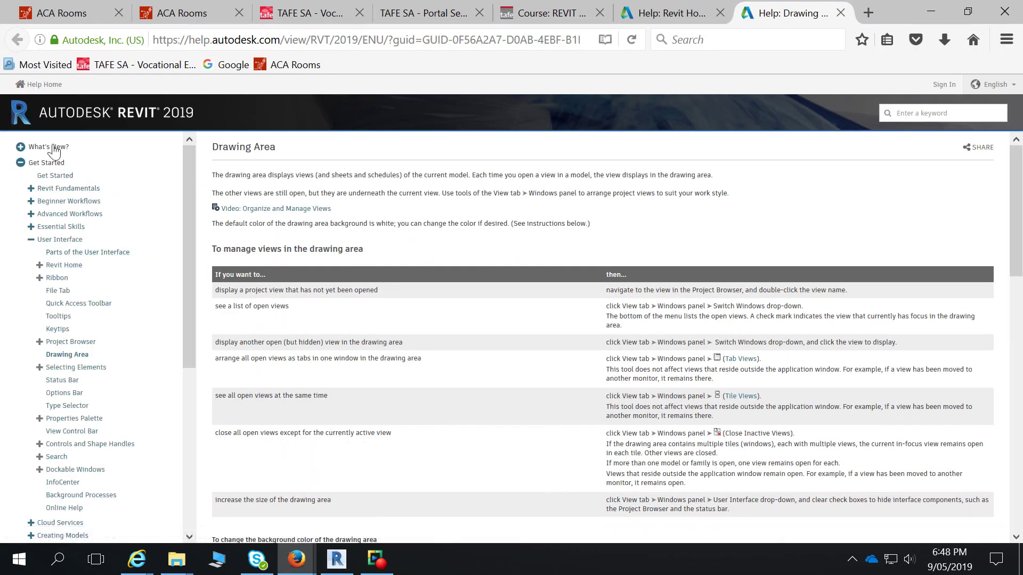
drag(180, 211, 179, 241)
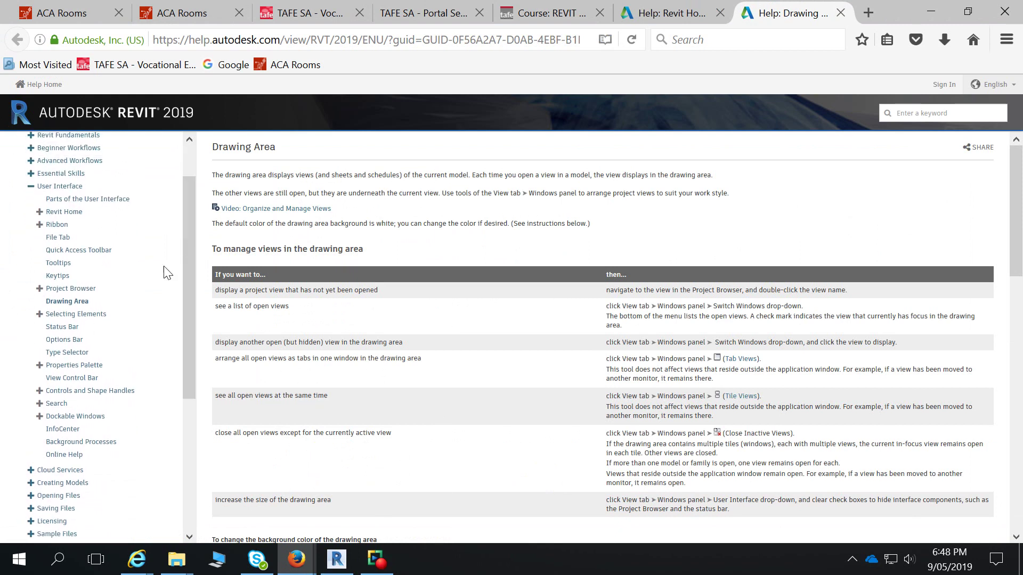
click(68, 301)
scroll(507, 303, down, 6)
scroll(507, 304, down, 6)
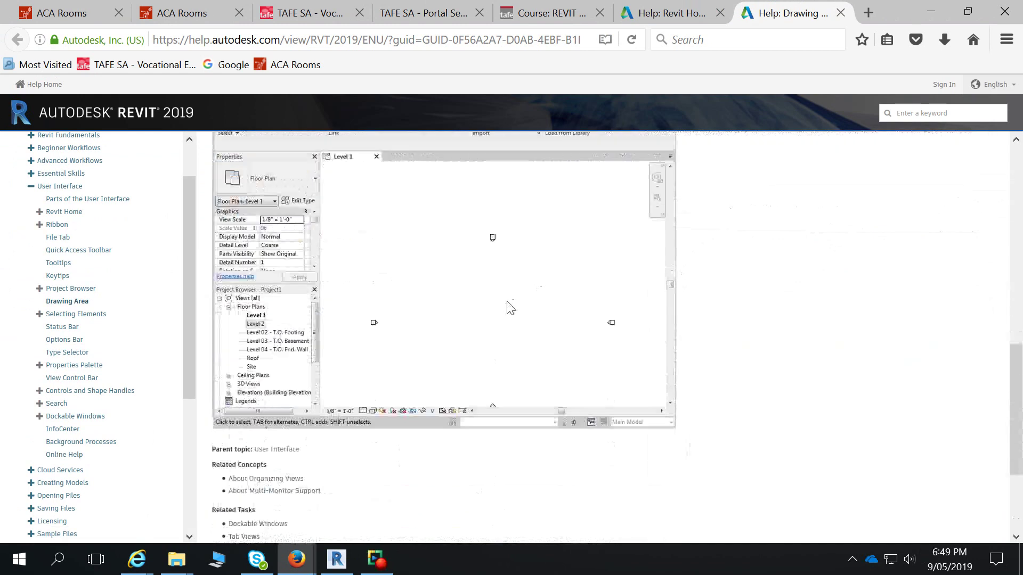
Step: Minimize the help browser, return from Revit Home to the Ground Floor plan and start the architectural Wall tool
click(932, 13)
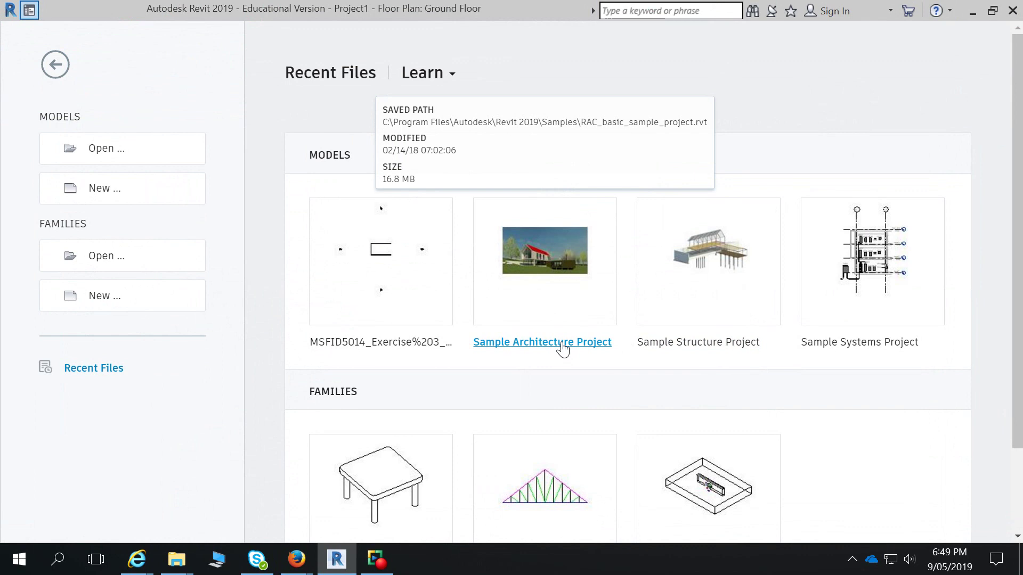
click(30, 10)
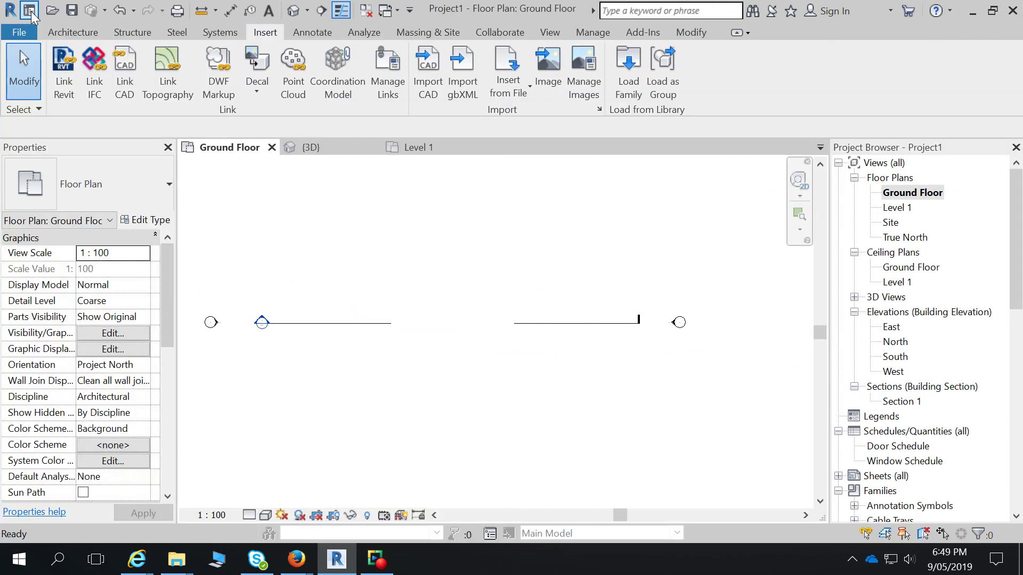
middle_drag(455, 276, 514, 313)
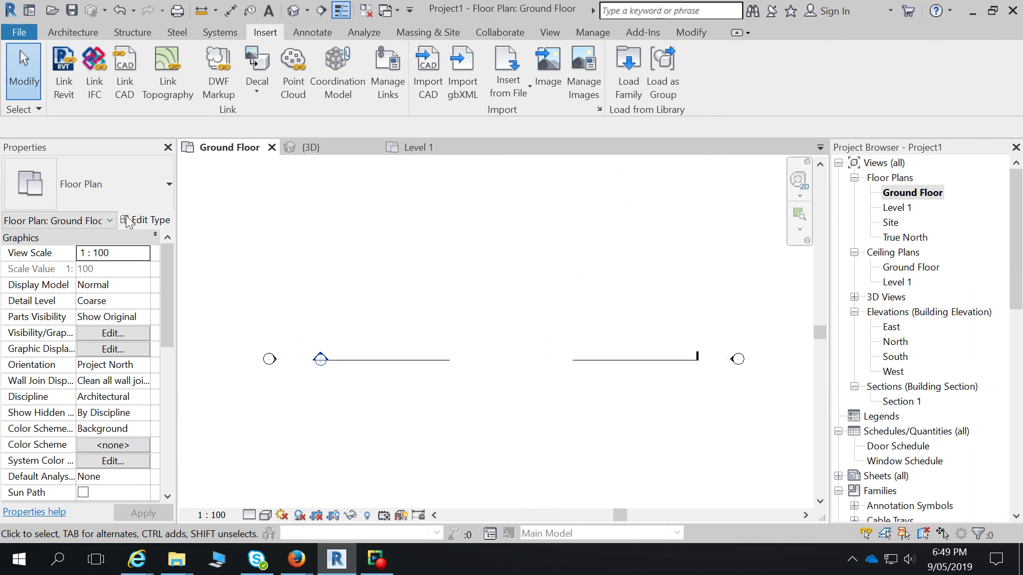
click(70, 32)
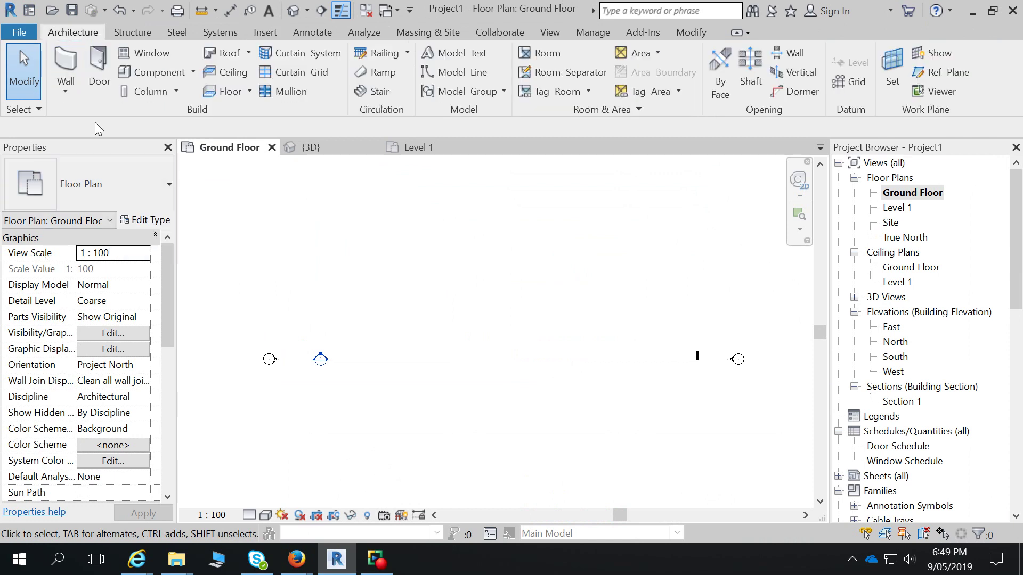
click(68, 62)
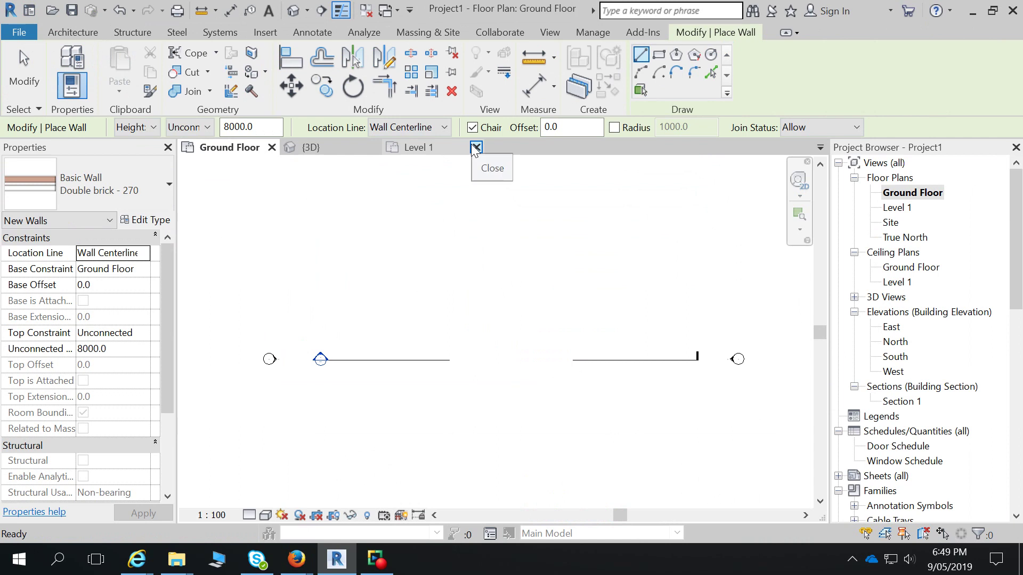
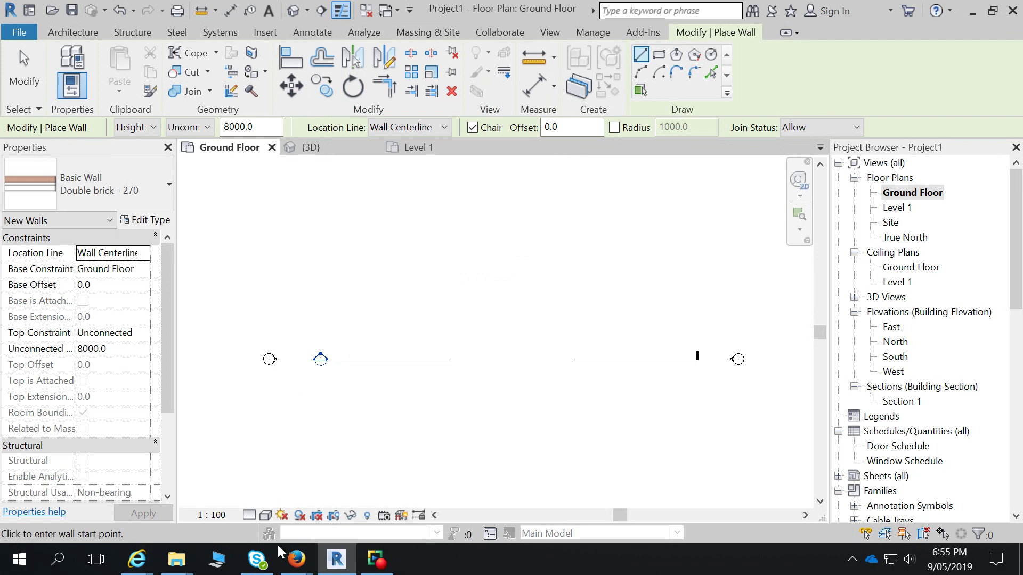
Step: Switch to Firefox, find the open REVIT course page and return from its BIM introduction section to the course overview
mouse_move(297, 560)
click(69, 493)
click(298, 15)
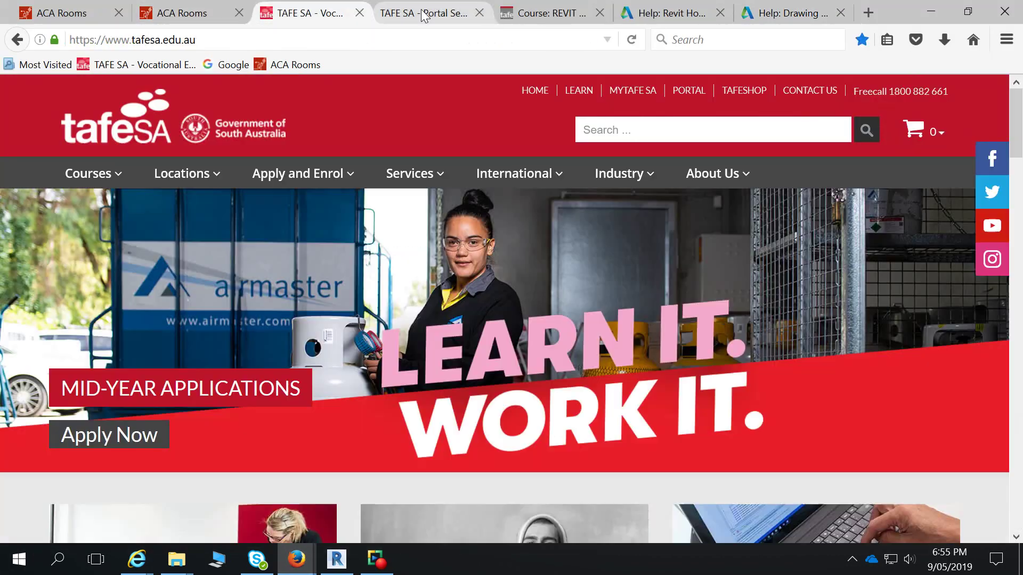
click(438, 14)
click(559, 16)
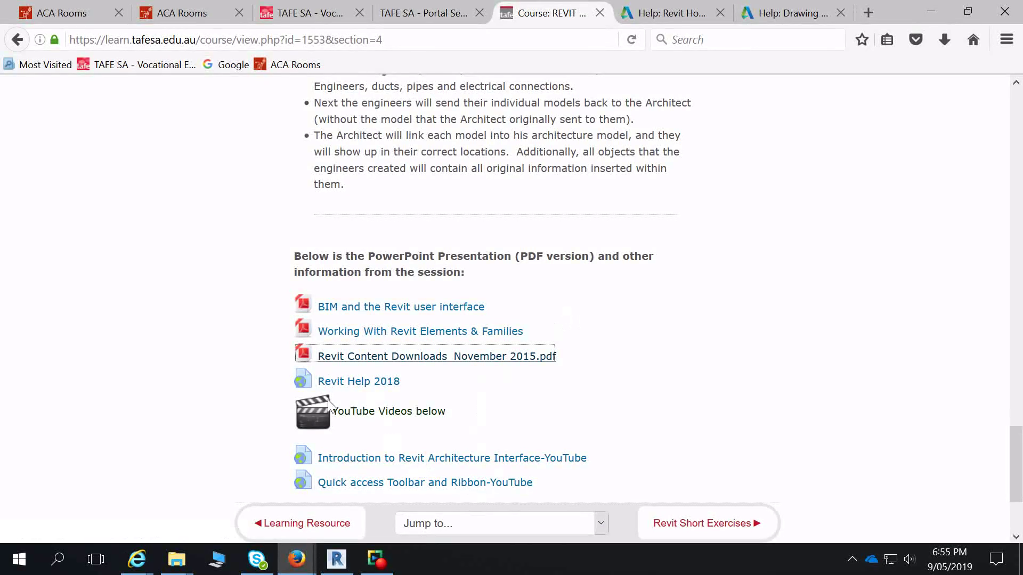
scroll(368, 409, up, 15)
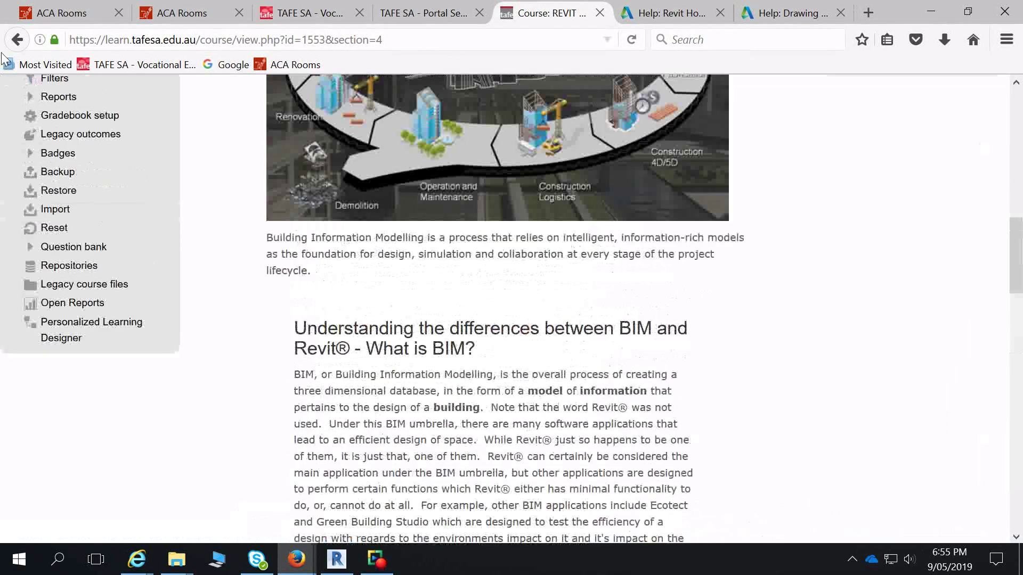
click(17, 40)
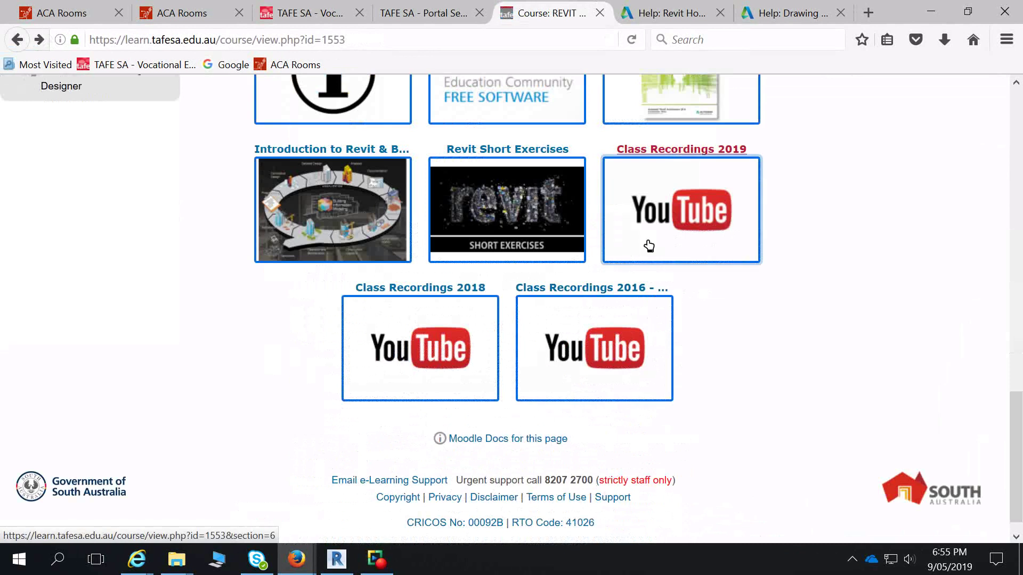
Step: Open the Revit Short Exercises section and review the Chapter 1 and Chapter 2 exercise links and project files
scroll(580, 317, up, 5)
scroll(529, 479, down, 3)
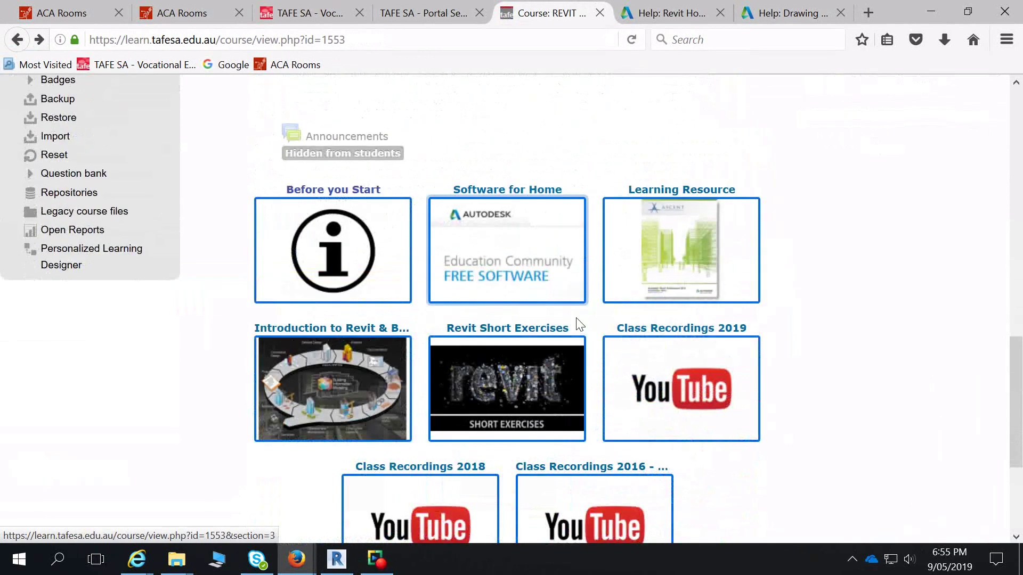
click(506, 327)
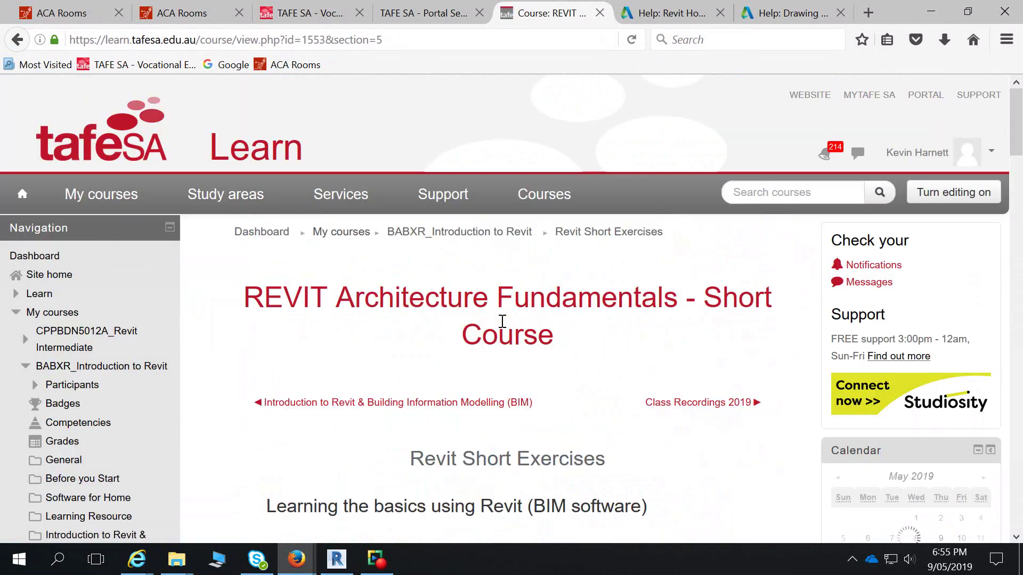
scroll(511, 320, down, 6)
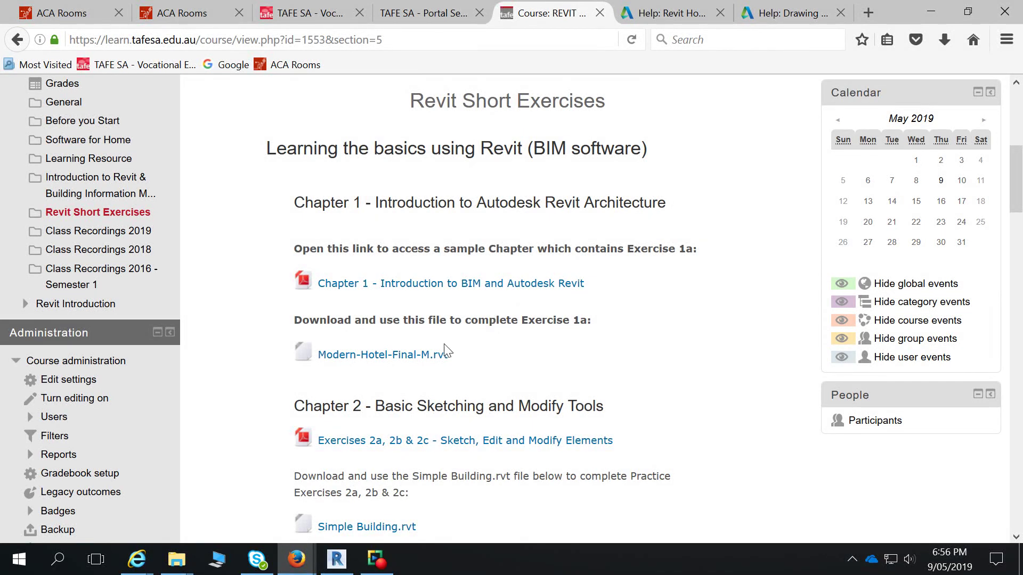
scroll(487, 363, down, 3)
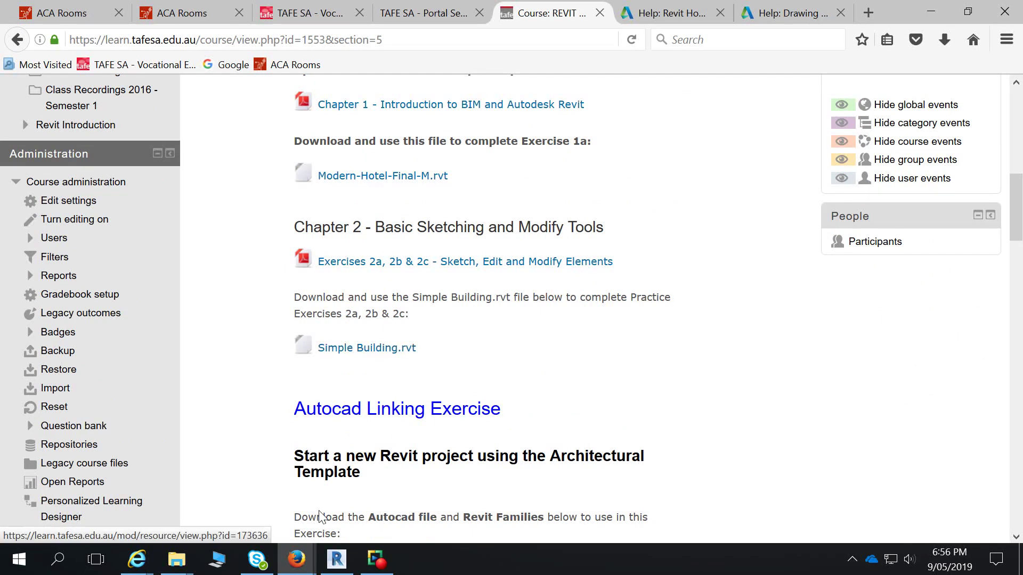
Step: Switch to Revit, close Project1 without saving the changes and minimize the program to return to the course page
click(336, 559)
click(271, 147)
click(272, 147)
click(272, 147)
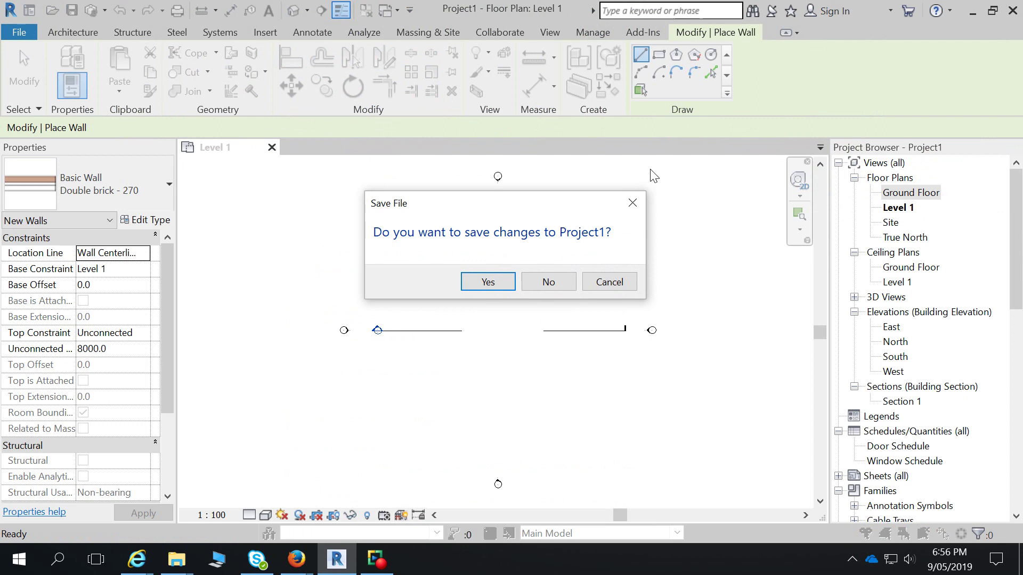
click(548, 281)
click(979, 14)
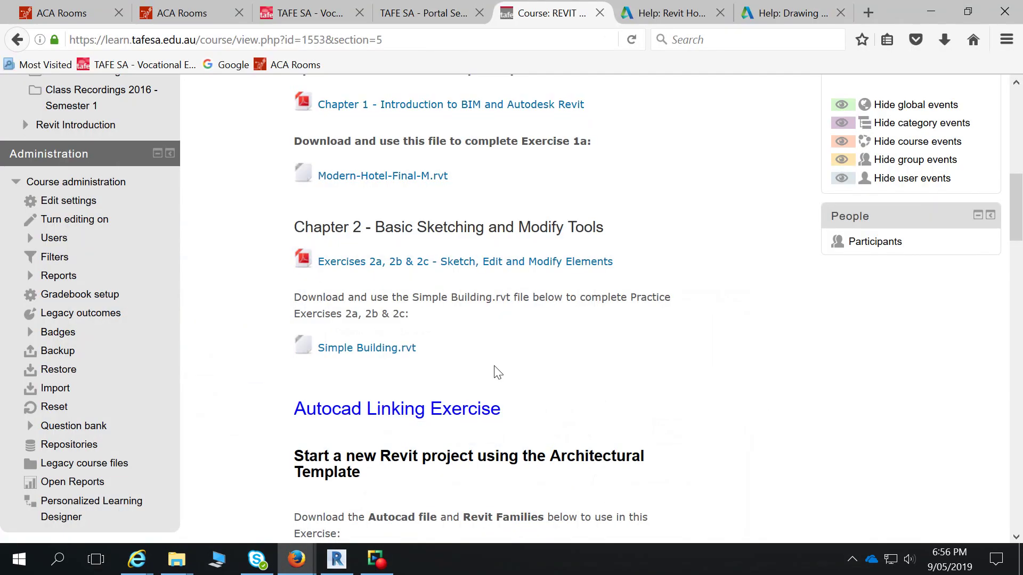
Step: Open Simple Building.rvt from the course page in Autodesk Revit, upgrade the model to Revit 2019 and switch to Revit
click(339, 349)
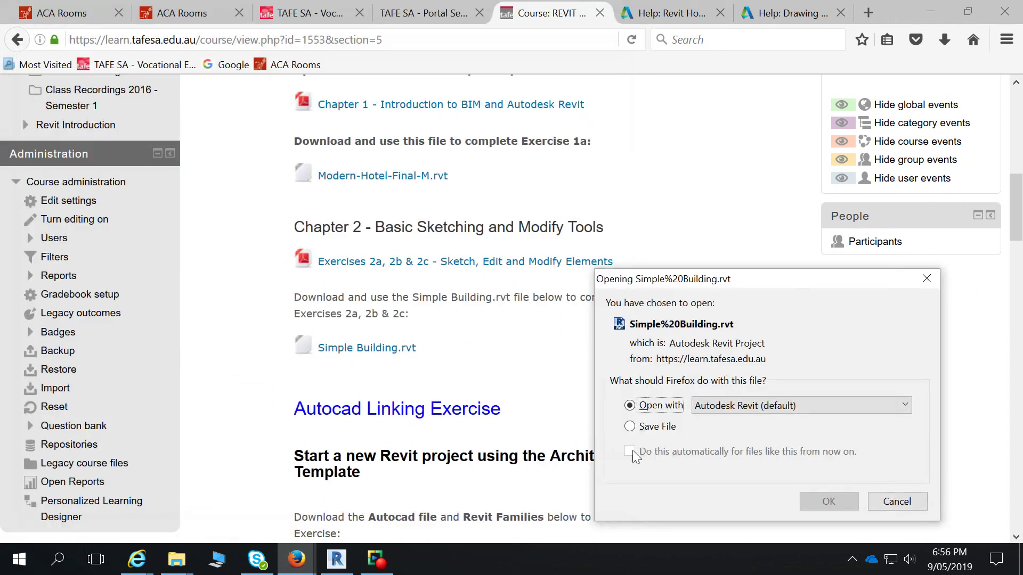
click(827, 503)
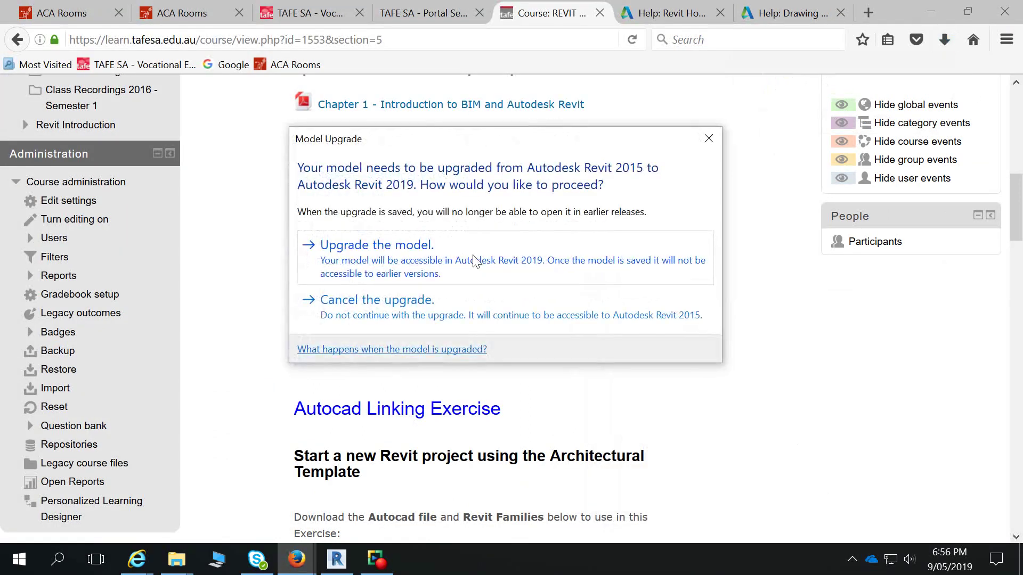
click(474, 256)
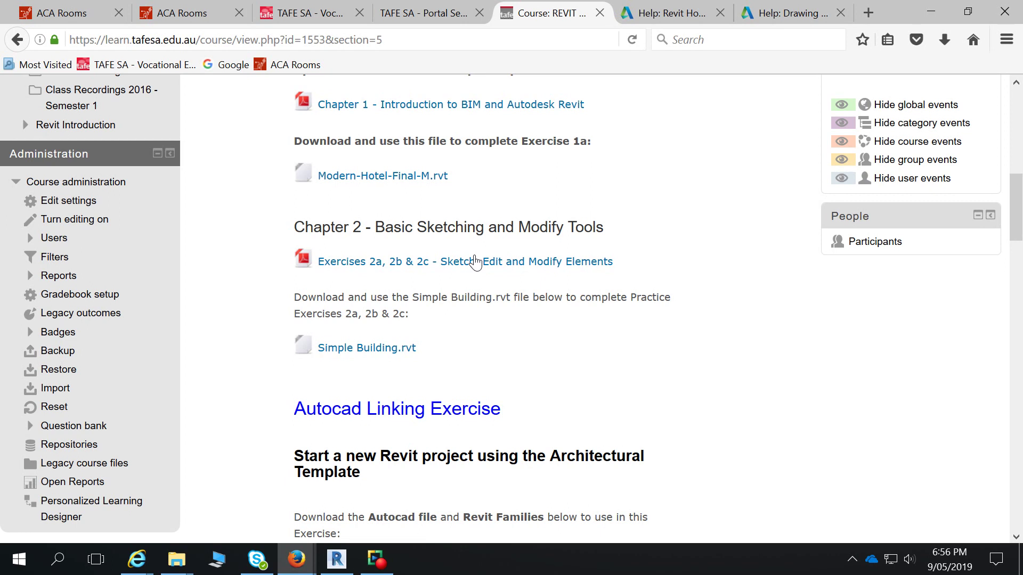
click(338, 566)
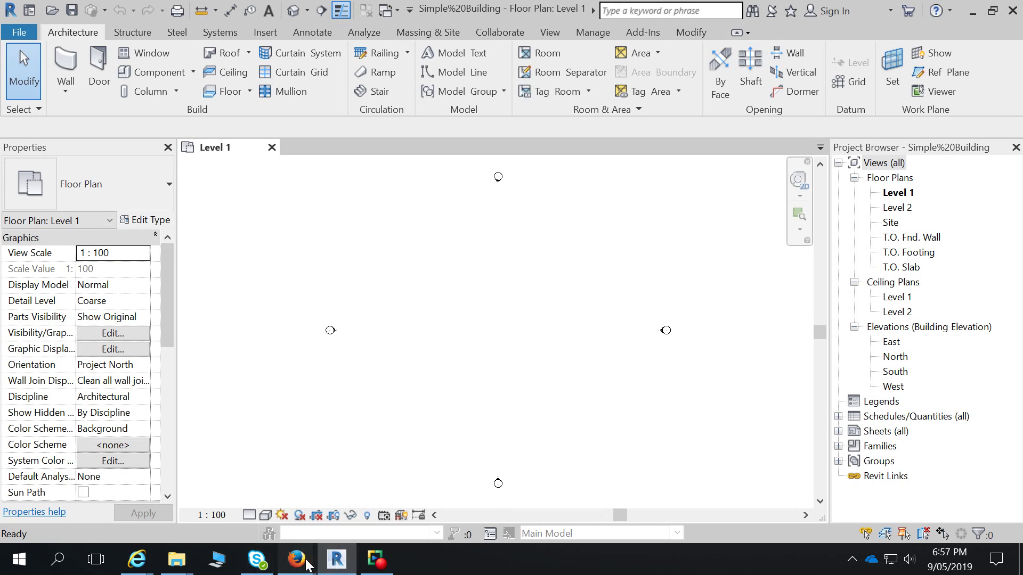
Step: Return to the course page in Firefox, open the Exercises 2a, 2b & 2c PDF and minimize its window
mouse_move(296, 560)
click(147, 491)
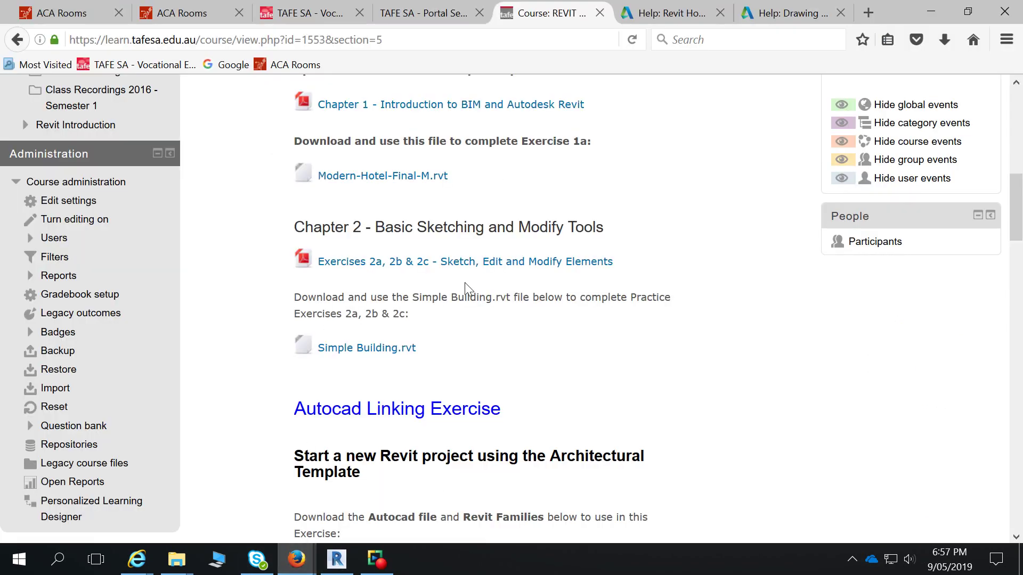
click(465, 263)
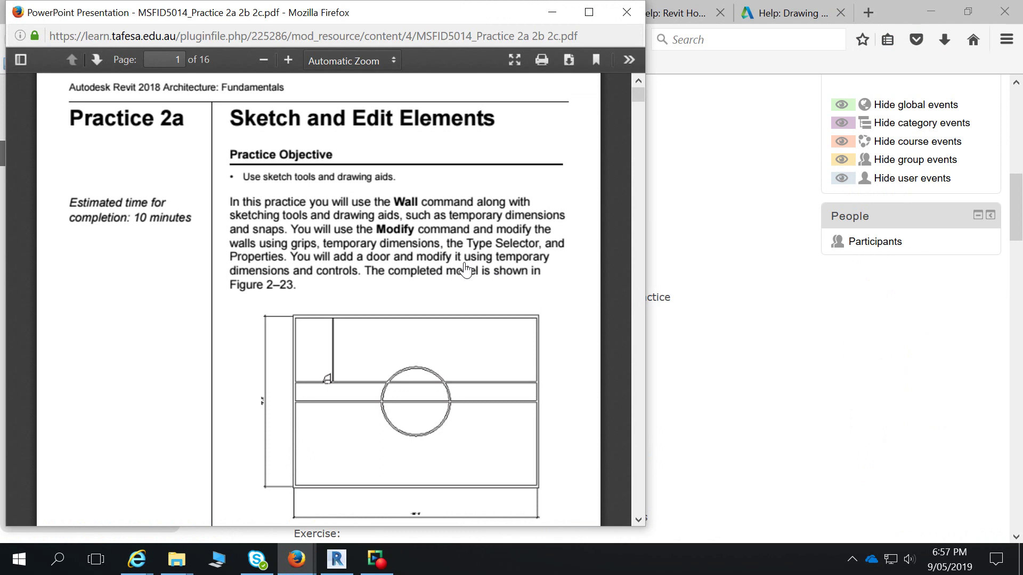
click(552, 12)
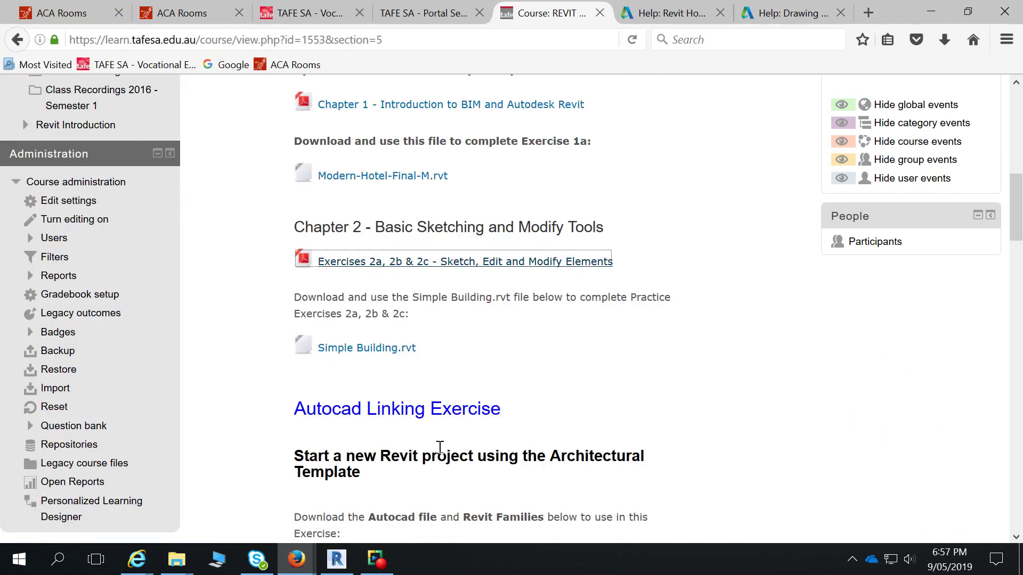
Step: Switch to Revit, open the default 3D view and inspect the level lines
click(350, 570)
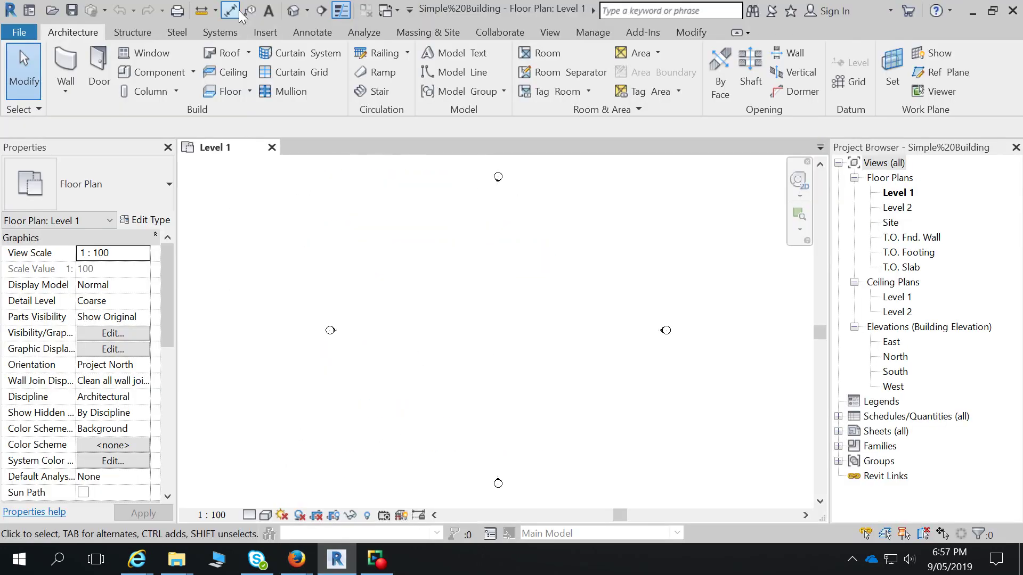
click(293, 11)
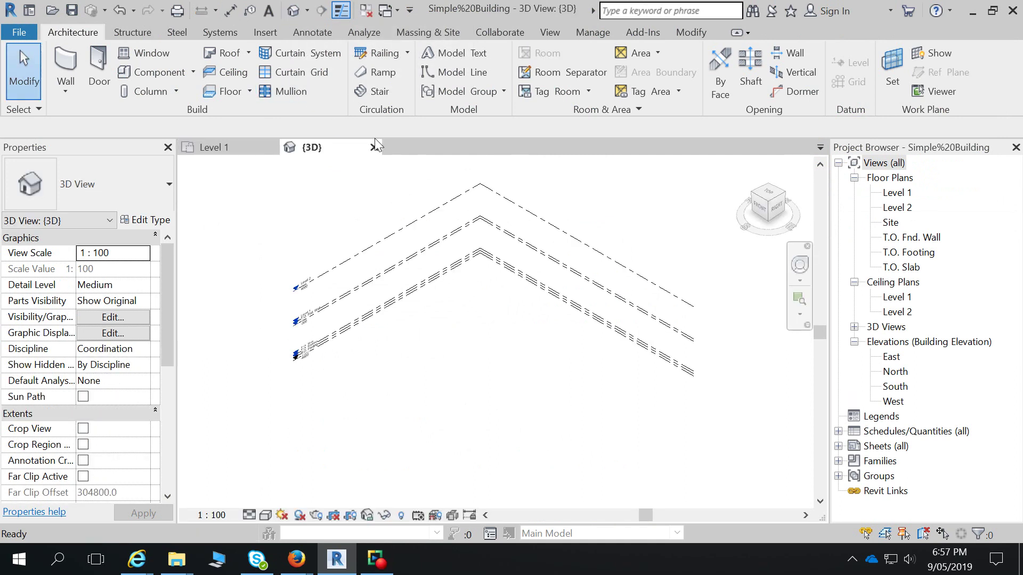
scroll(340, 350, up, 3)
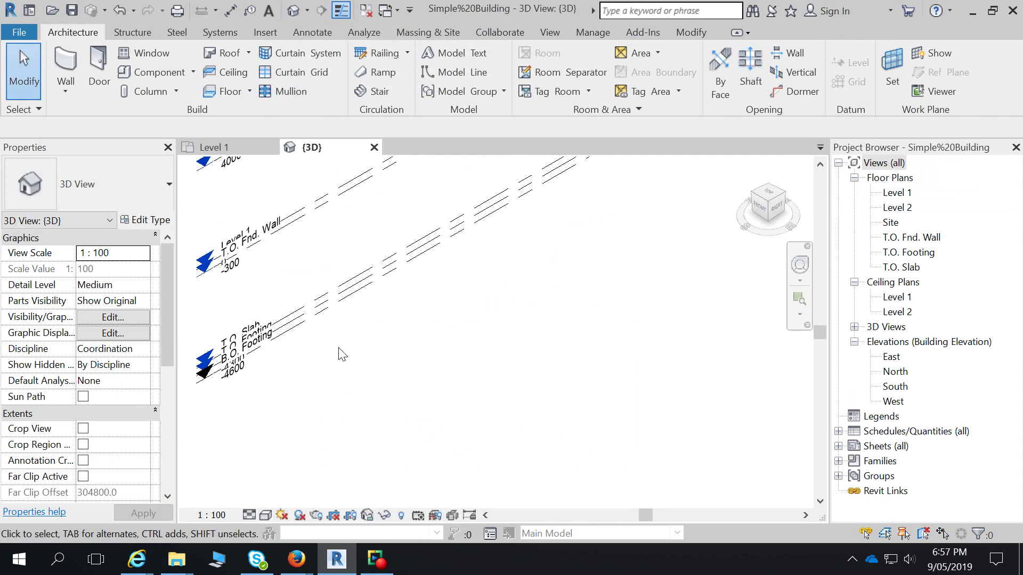
scroll(334, 342, down, 3)
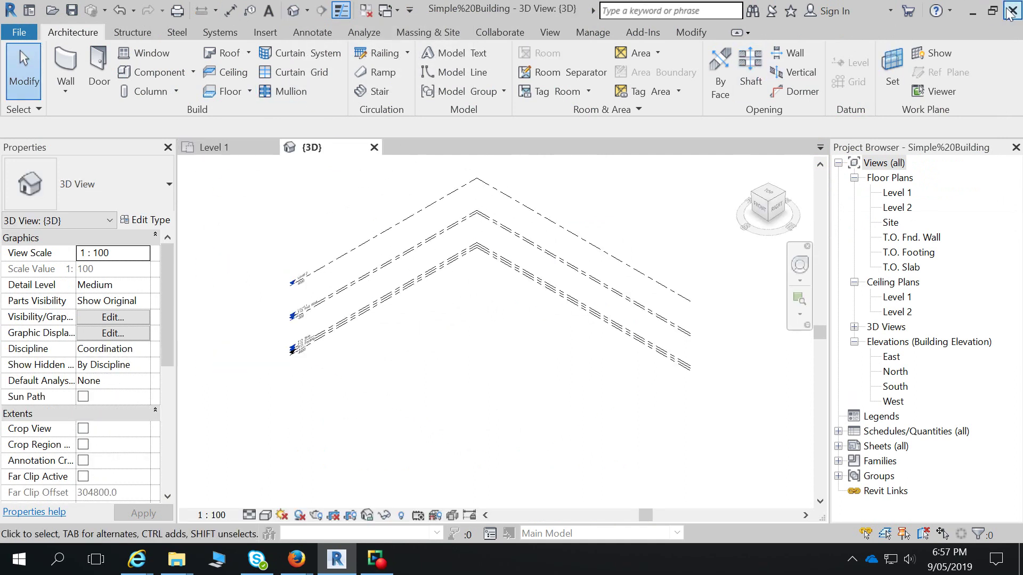
Step: Detach the 3D view into a floating window, reposition it and minimize it to return to the Level 1 plan
drag(319, 148, 569, 107)
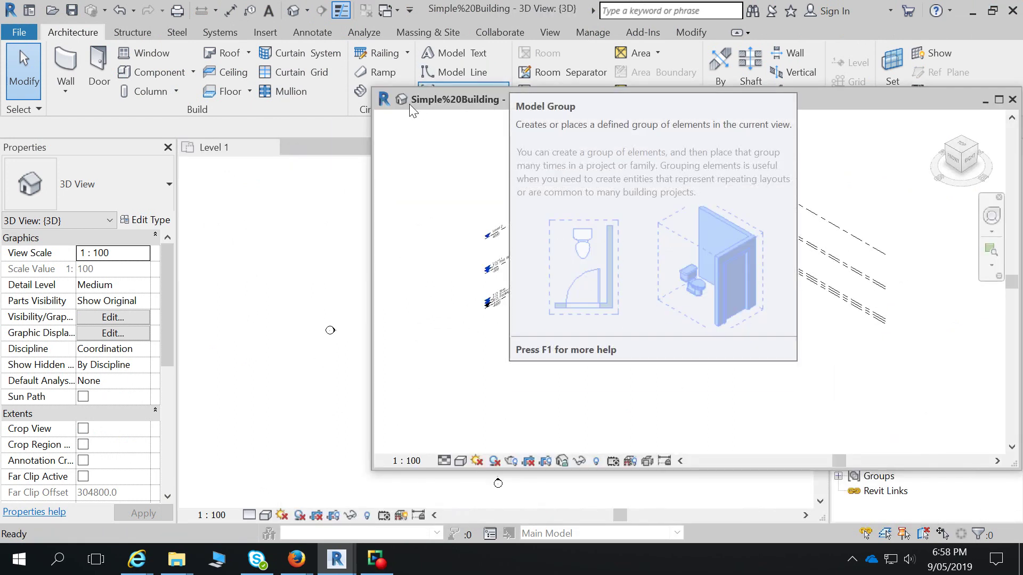
drag(410, 105, 321, 98)
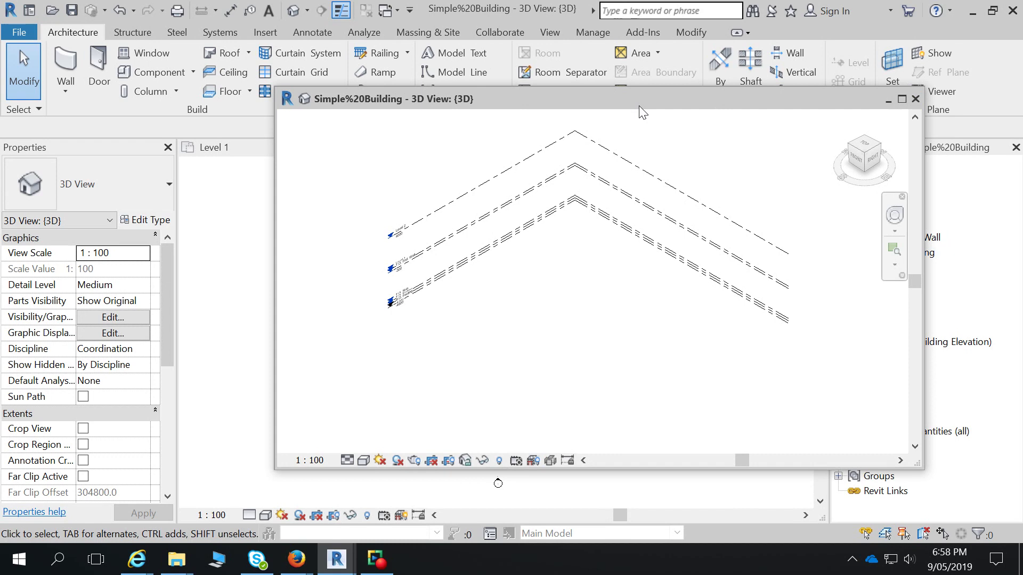
click(887, 104)
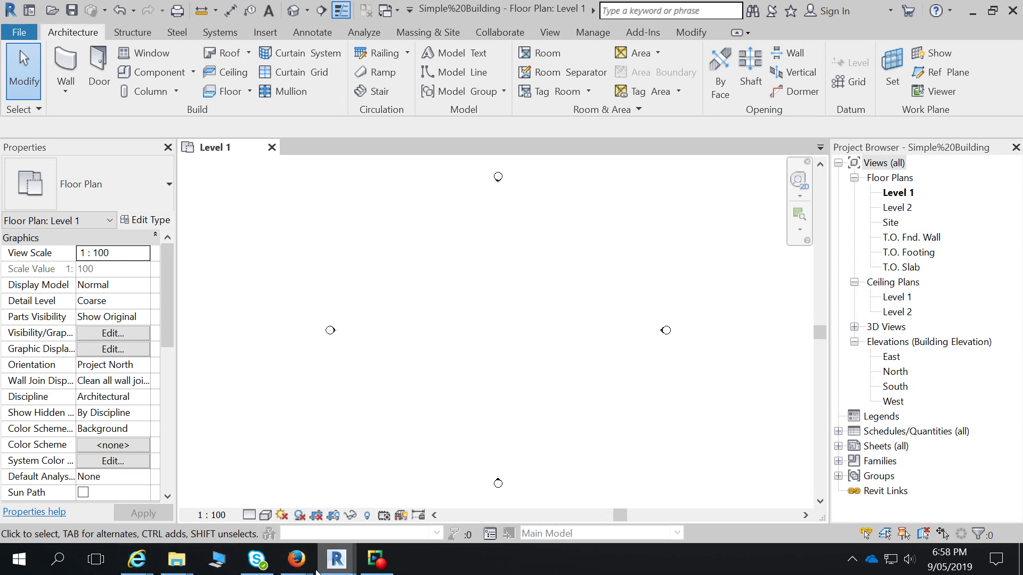
Step: Switch to the Practice 2a PDF in Firefox, read the Task 1 steps on opening, saving and sketching walls, and minimize it
mouse_move(299, 562)
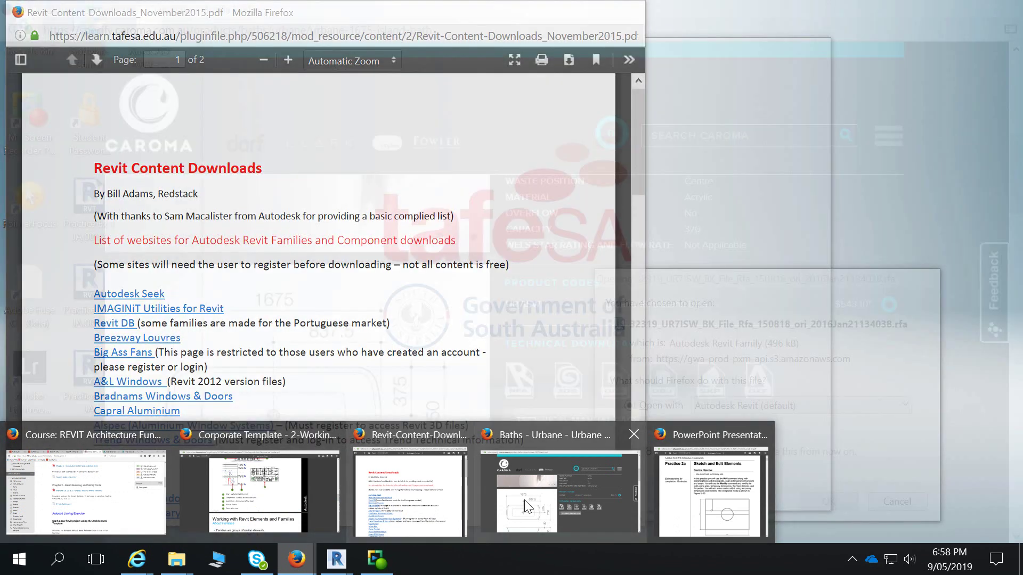
click(733, 499)
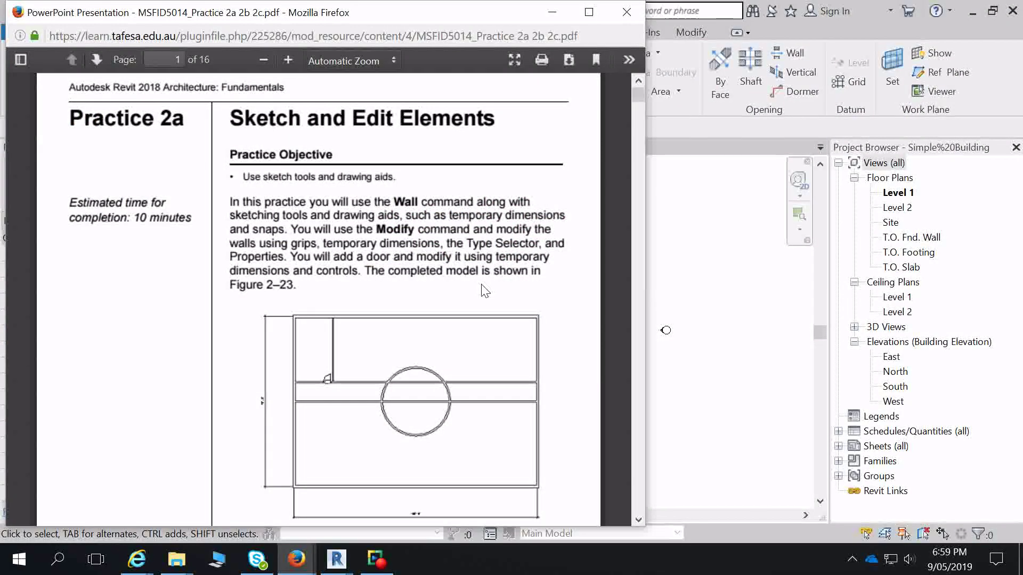
scroll(484, 291, down, 3)
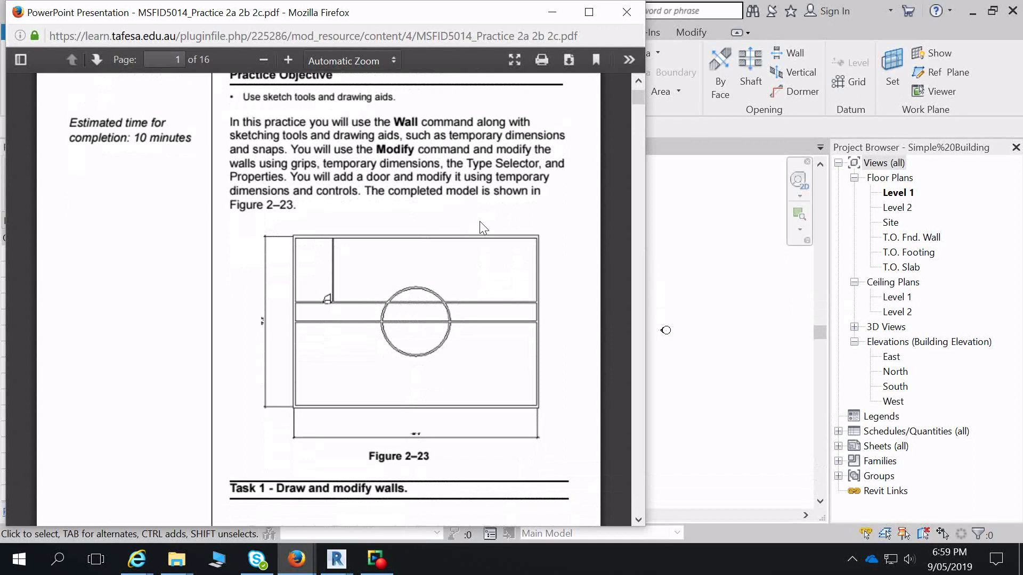
scroll(480, 223, down, 8)
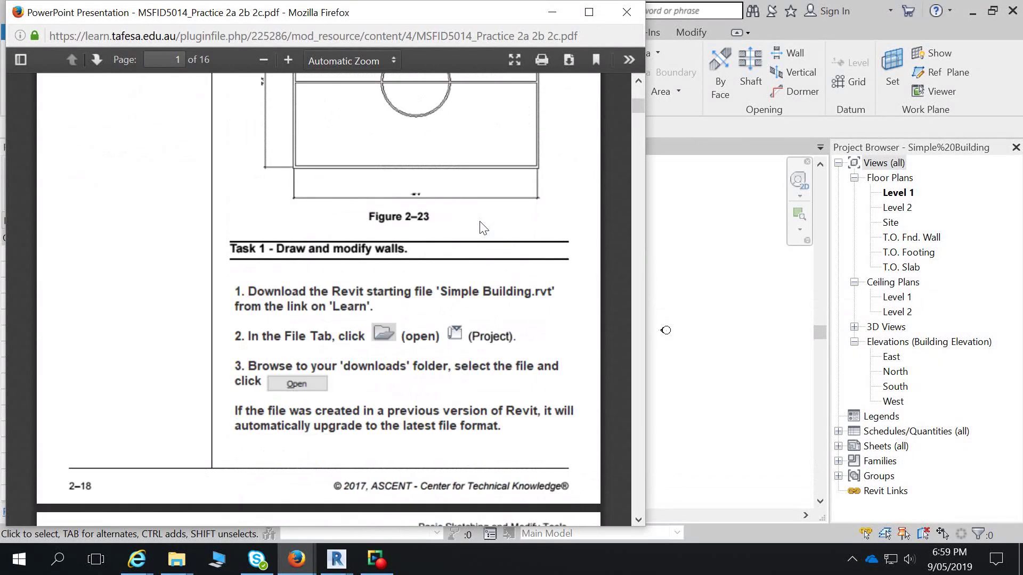
scroll(483, 228, down, 7)
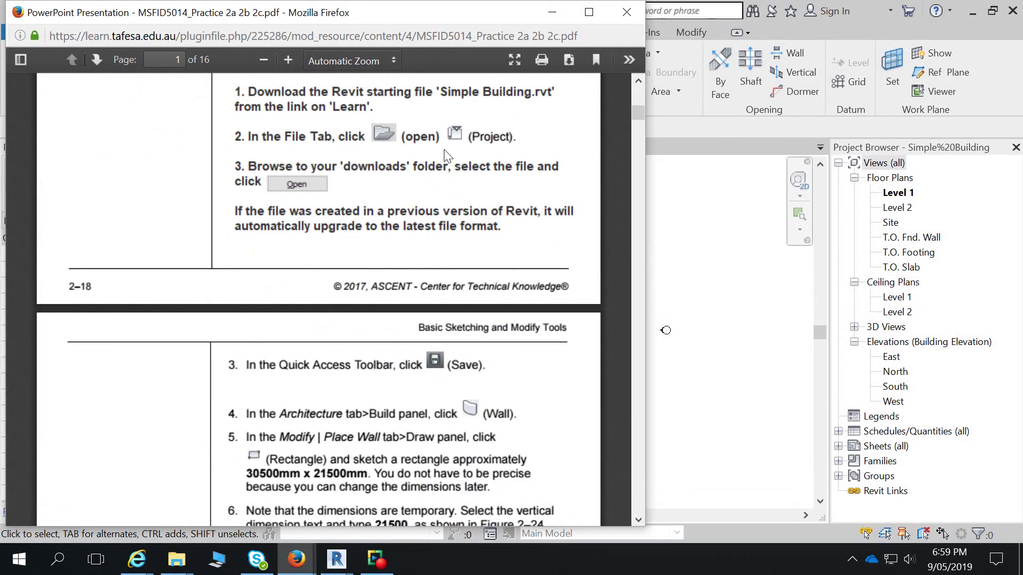
scroll(358, 185, up, 1)
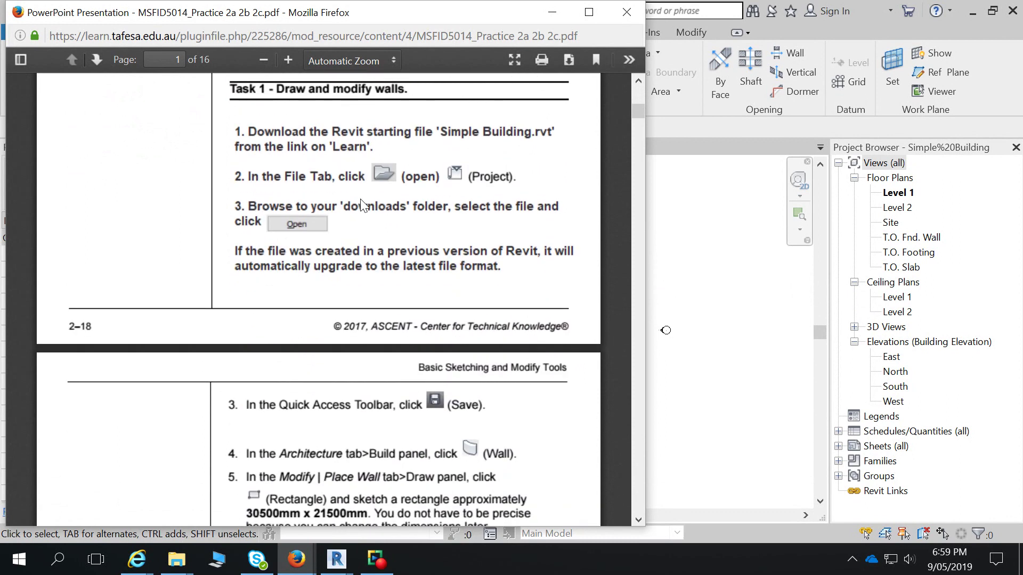
scroll(436, 420, down, 1)
scroll(437, 421, down, 2)
click(552, 12)
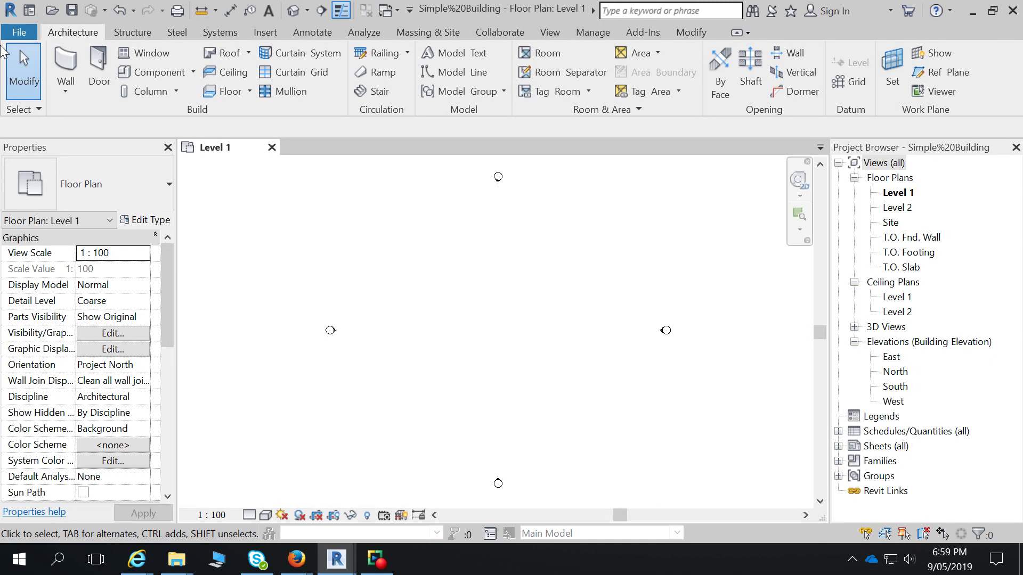
Step: Save the project to the Desktop as Simple%20Building.rvt
click(13, 33)
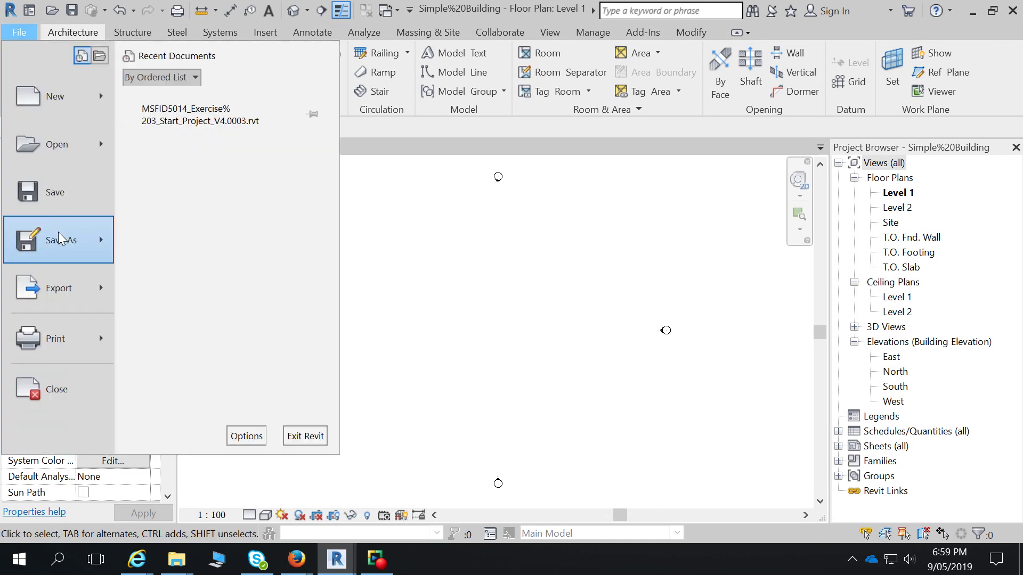
click(57, 195)
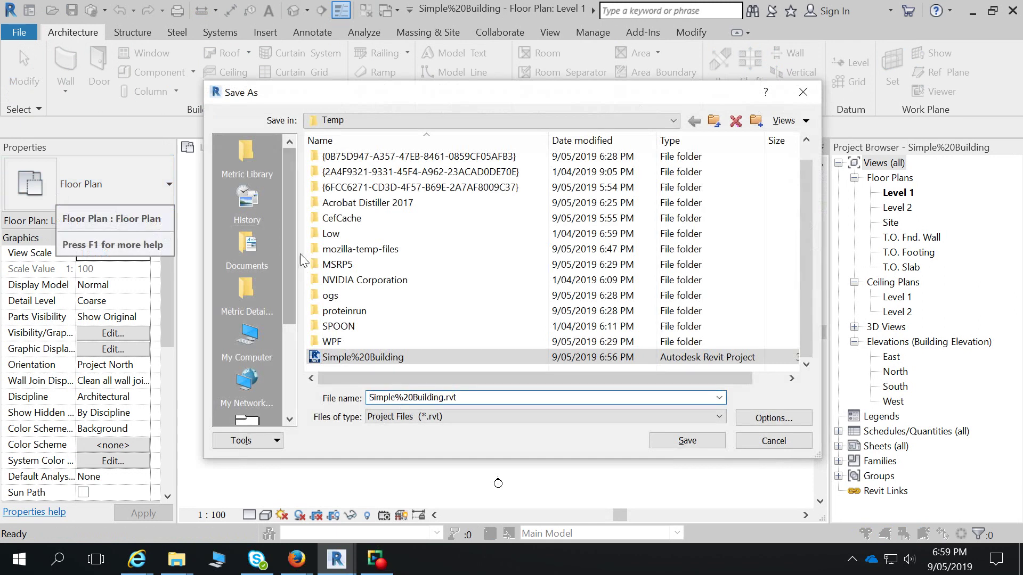
click(290, 347)
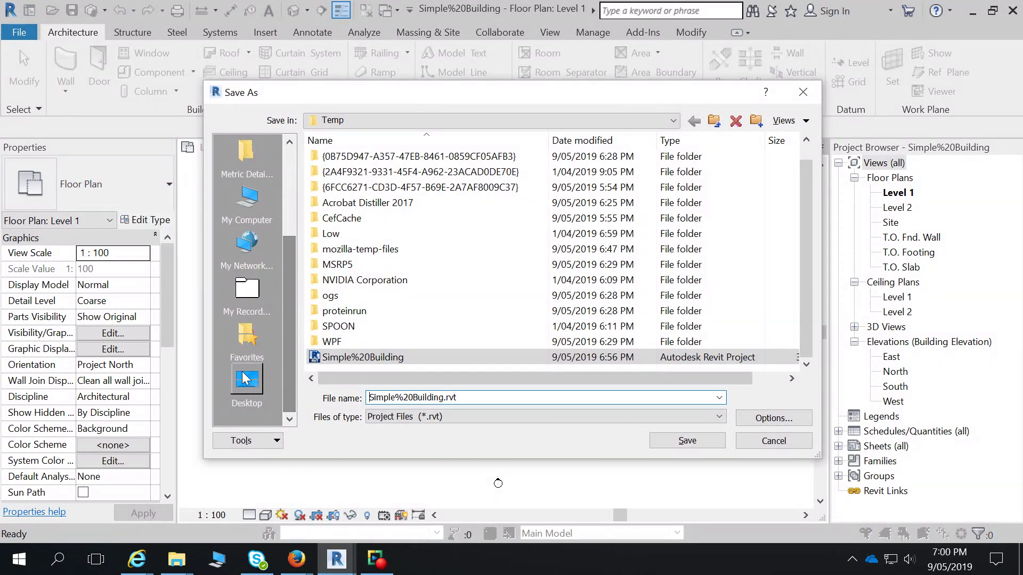
click(244, 378)
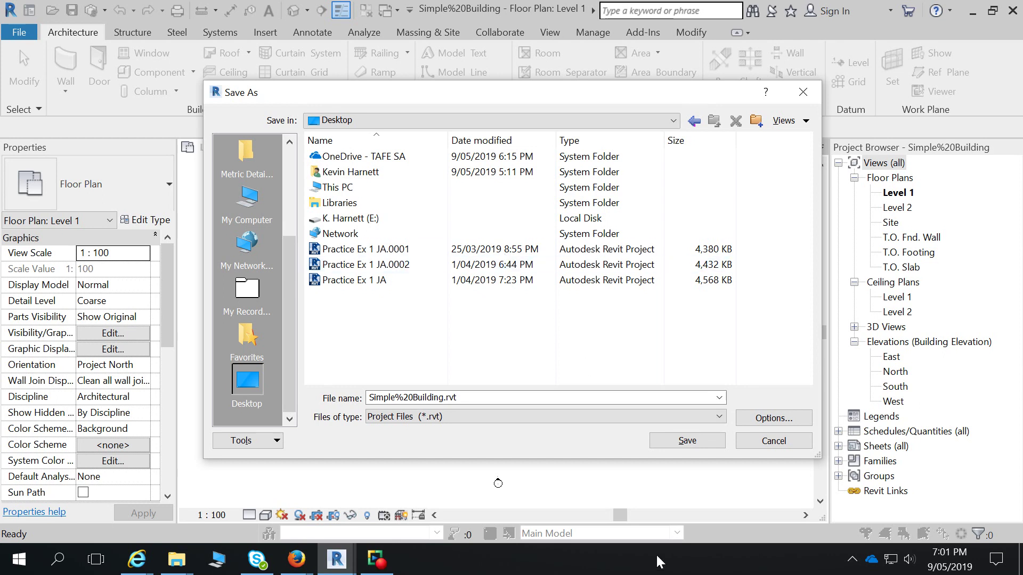
click(702, 440)
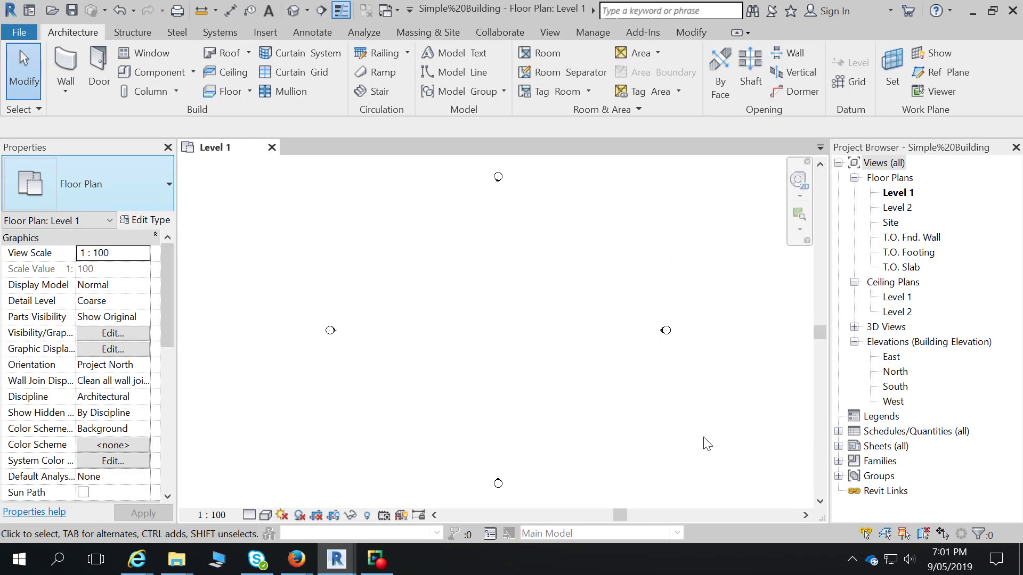
Step: Sketch a 19000 mm horizontal architectural wall of type Interior - Blockwork 190 between the elevation markers on Level 1
click(75, 50)
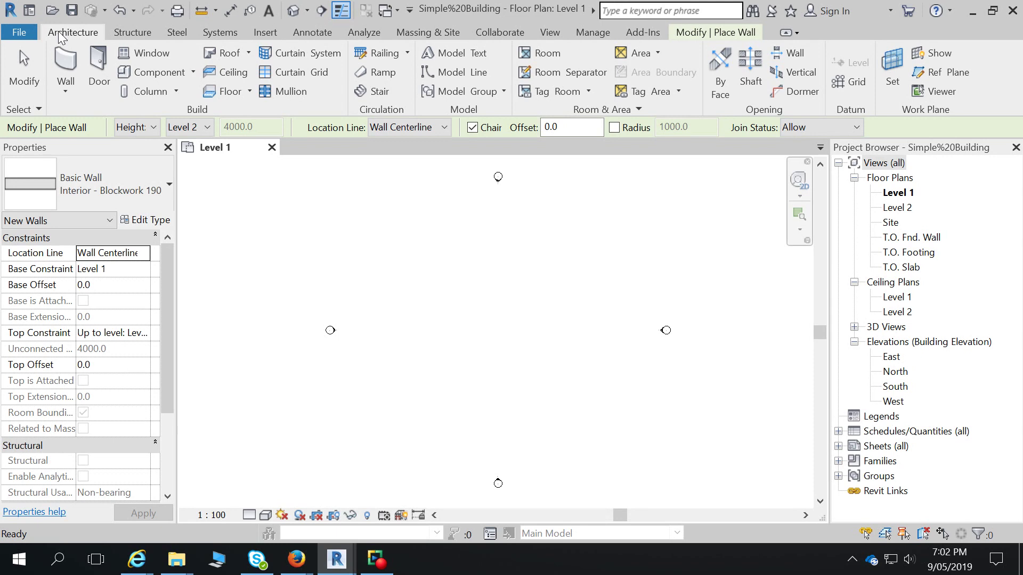
click(67, 60)
click(63, 79)
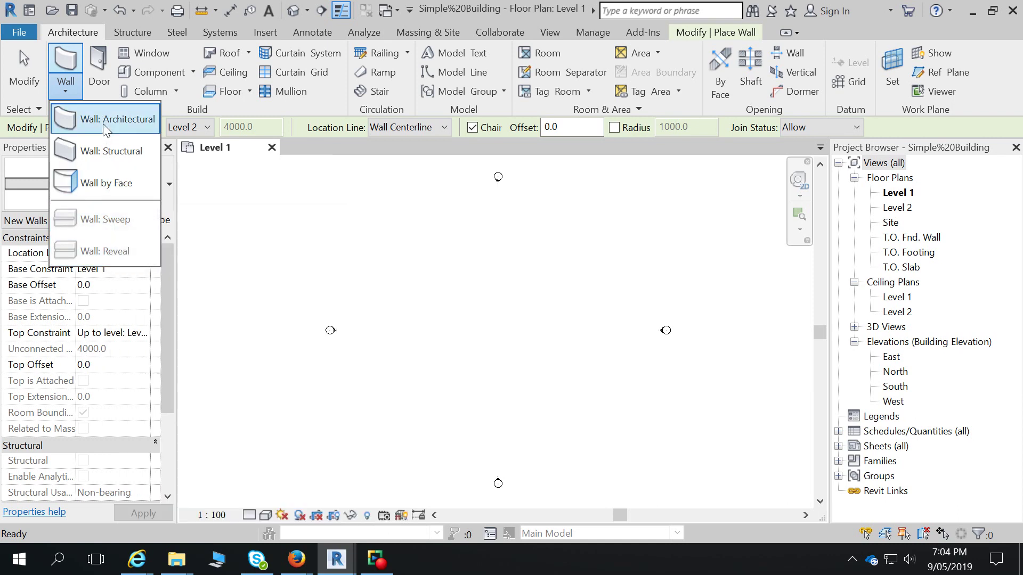
click(91, 119)
click(431, 330)
click(559, 331)
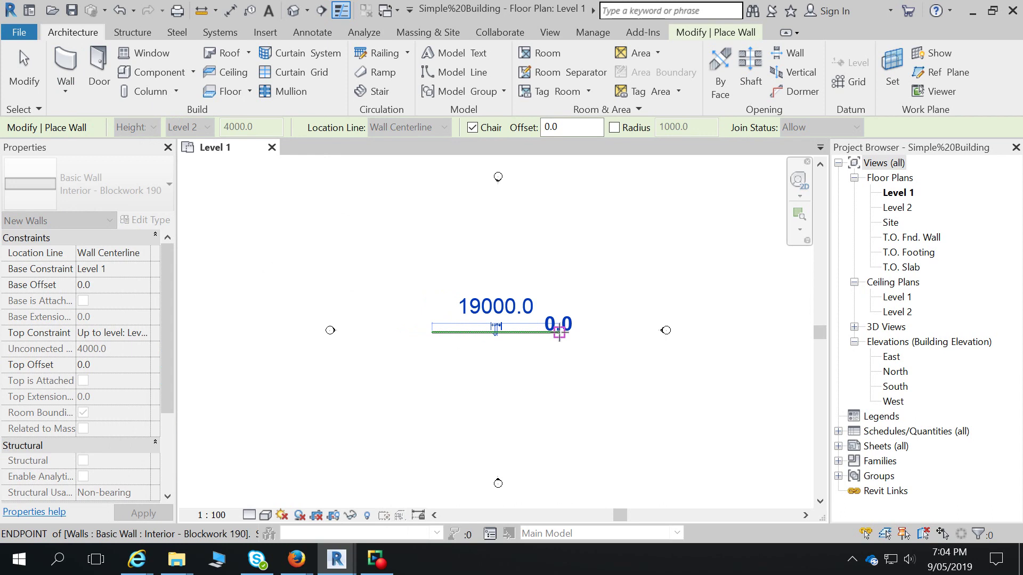
key(Escape)
Step: Review the available wall tool variants, leave the Wall tool and delete the trial wall
click(58, 88)
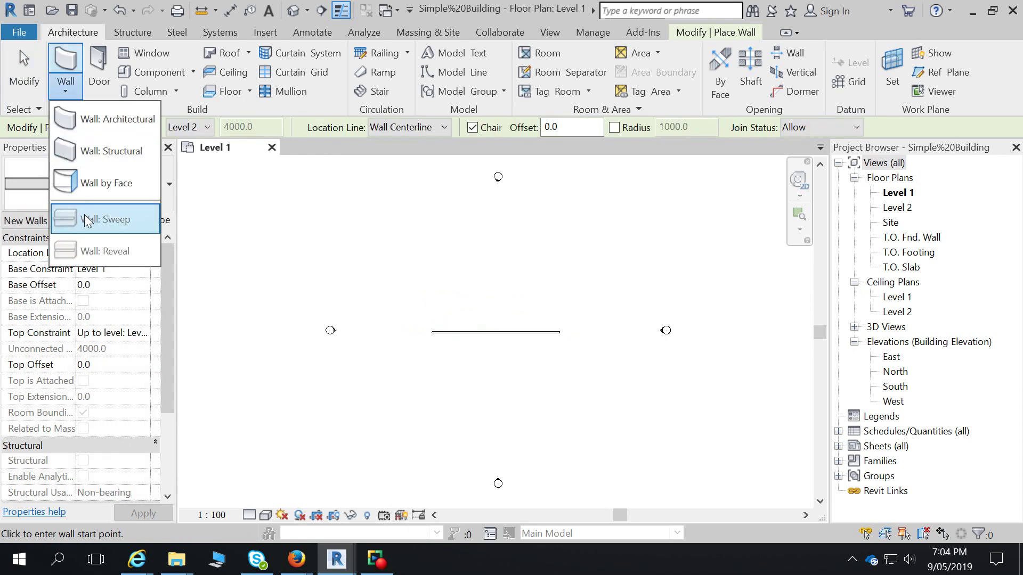
key(Escape)
key(Escape)
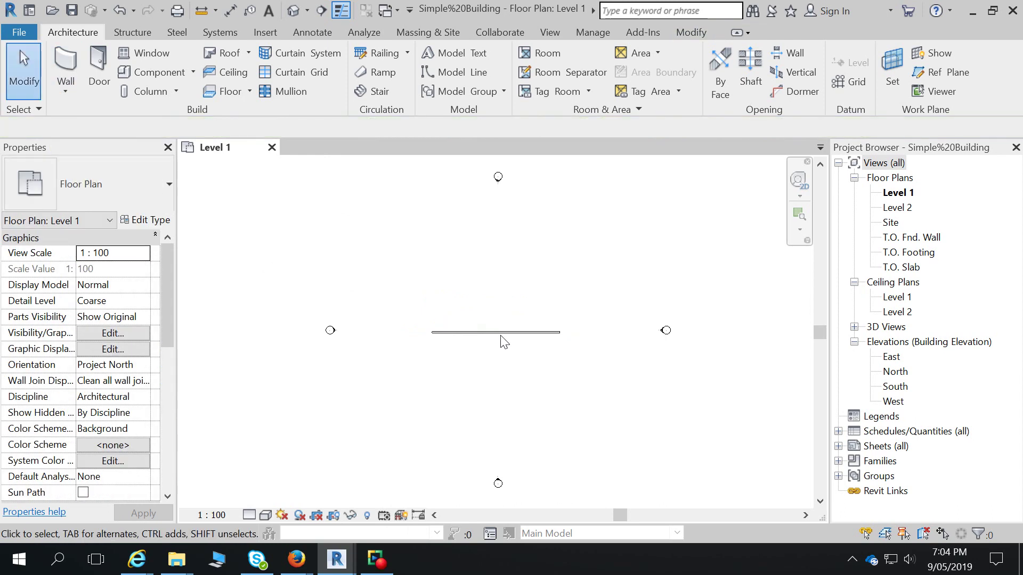
click(501, 332)
key(Delete)
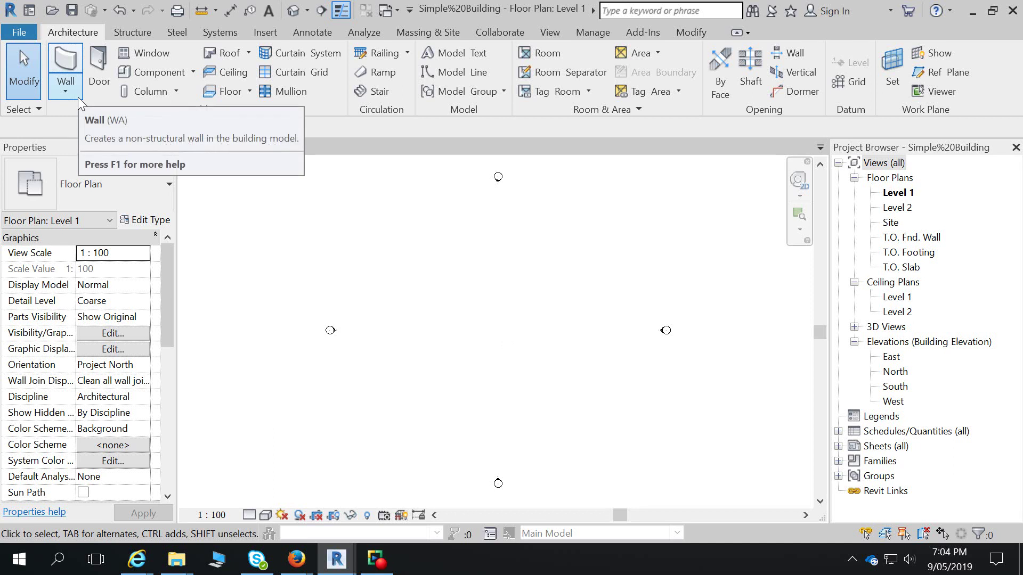
Step: Start a rectangle of Interior - Blockwork 190 walls up to Level 2, placing its first corner between the elevation markers on Level 1
click(70, 62)
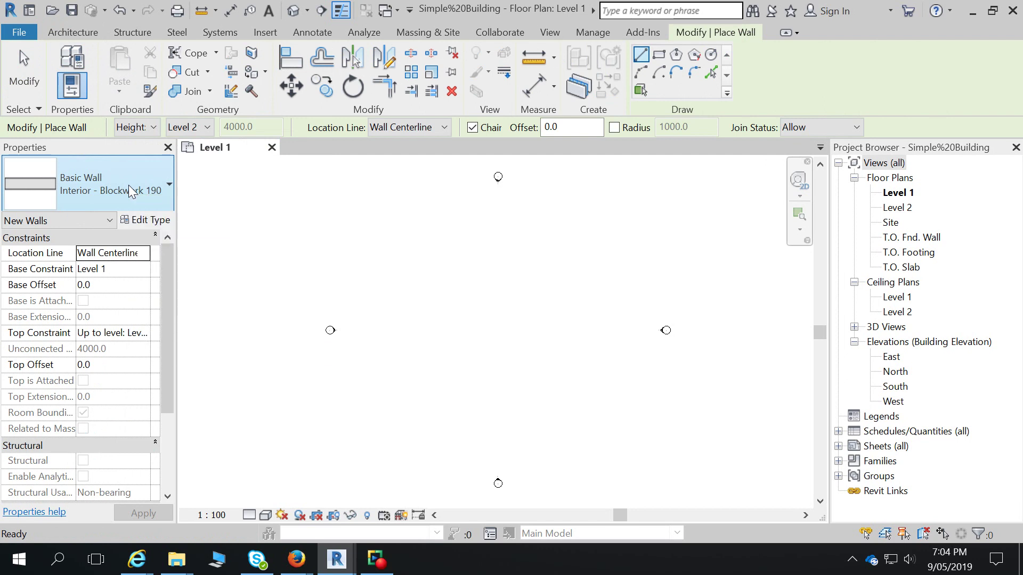
click(129, 190)
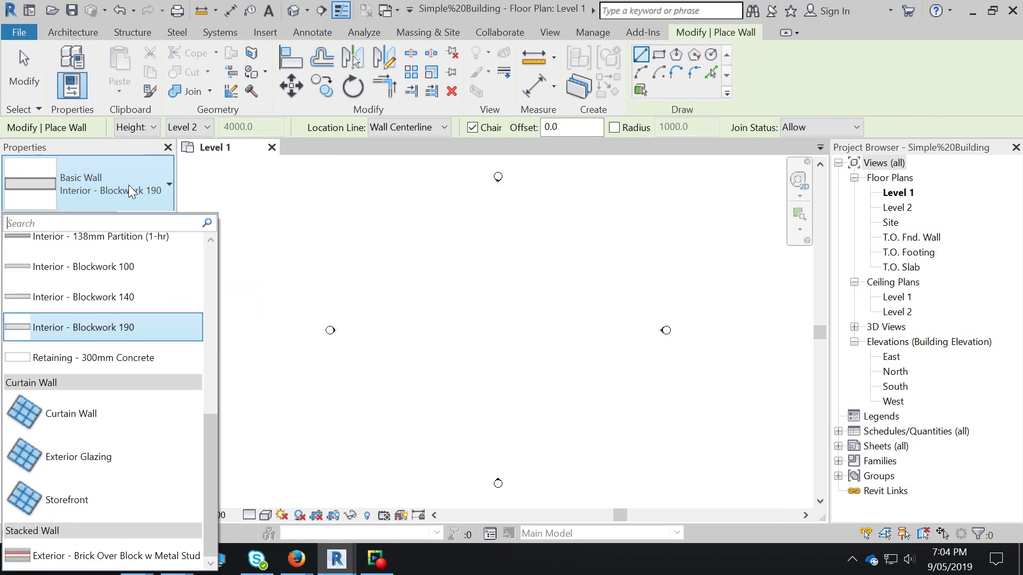
click(129, 185)
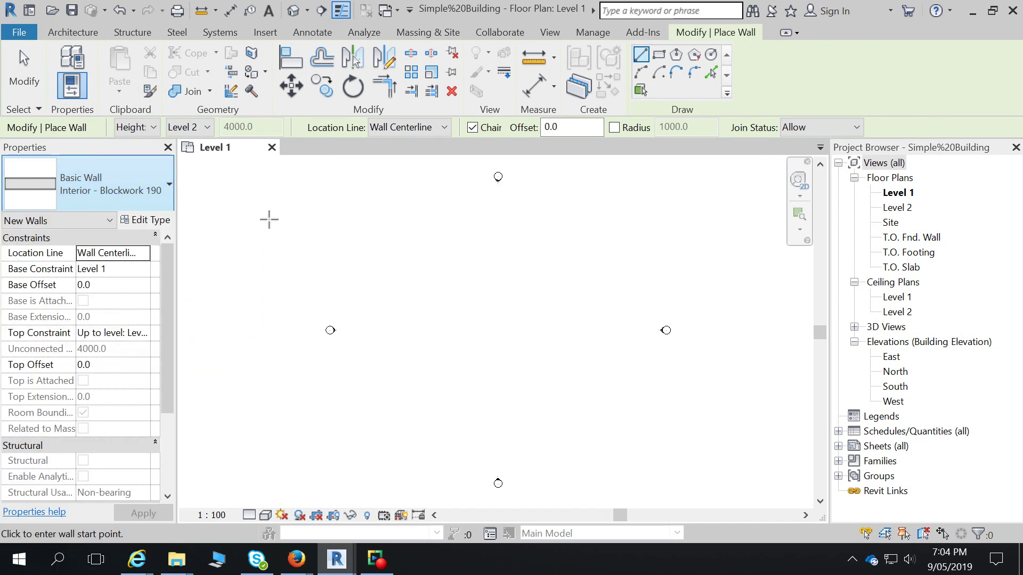
click(661, 55)
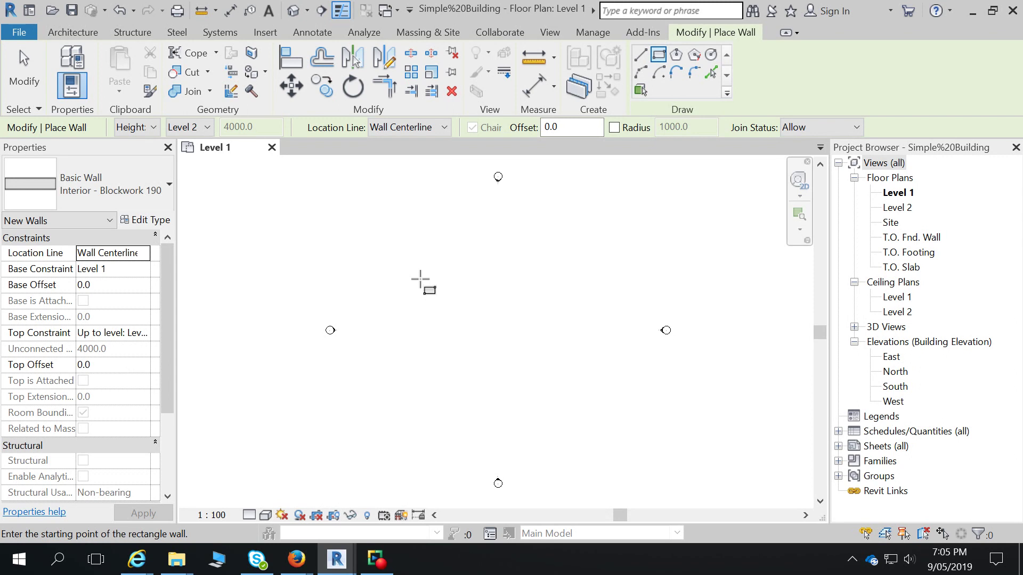
click(410, 262)
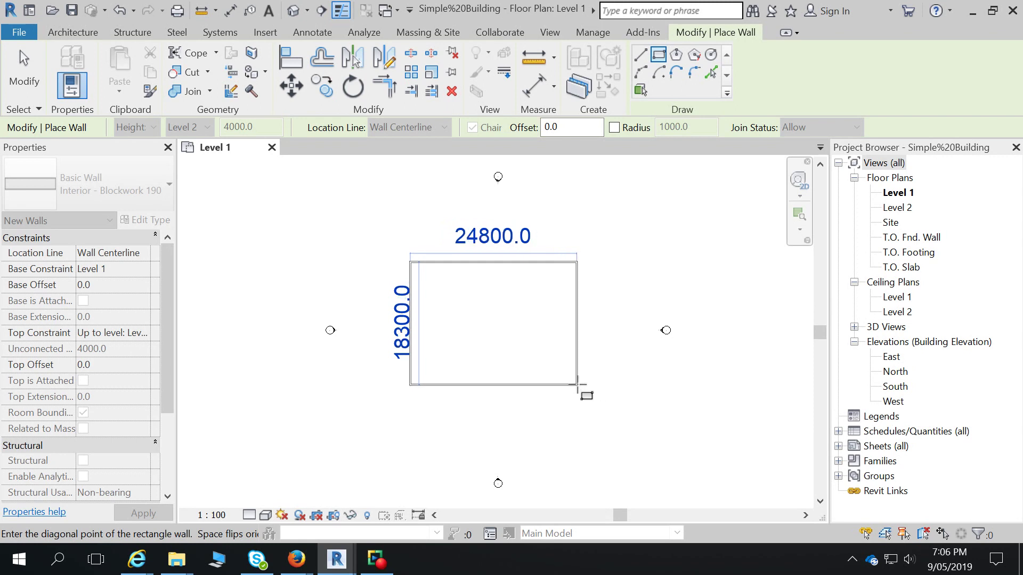
scroll(579, 384, up, 2)
scroll(578, 385, down, 2)
middle_drag(564, 392, 634, 468)
middle_drag(398, 260, 527, 377)
scroll(403, 318, up, 5)
middle_drag(375, 357, 428, 407)
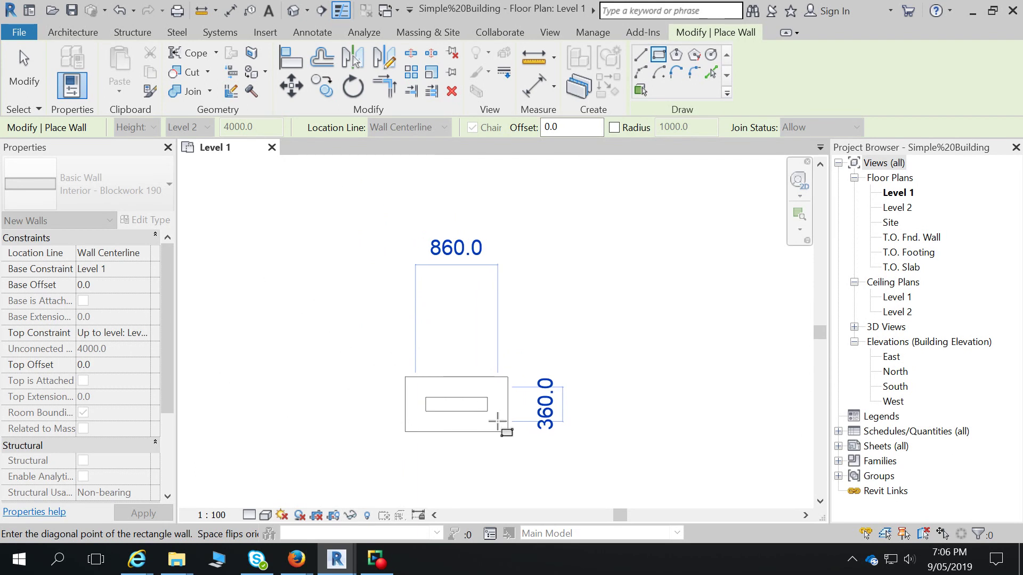
scroll(503, 429, down, 5)
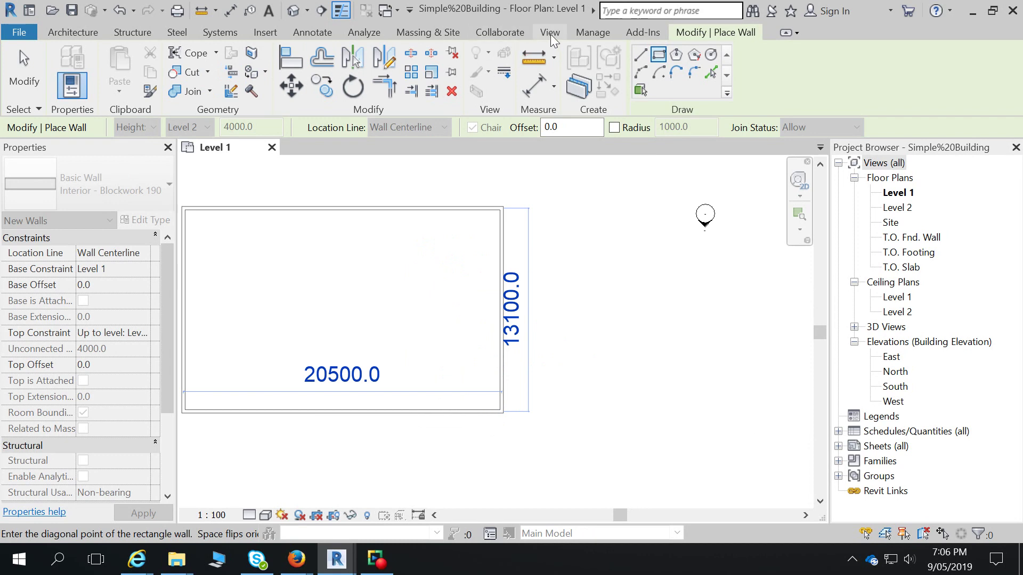
Step: Examine the length and angular dimension snap increments in the Snaps settings and leave them as they are
click(589, 30)
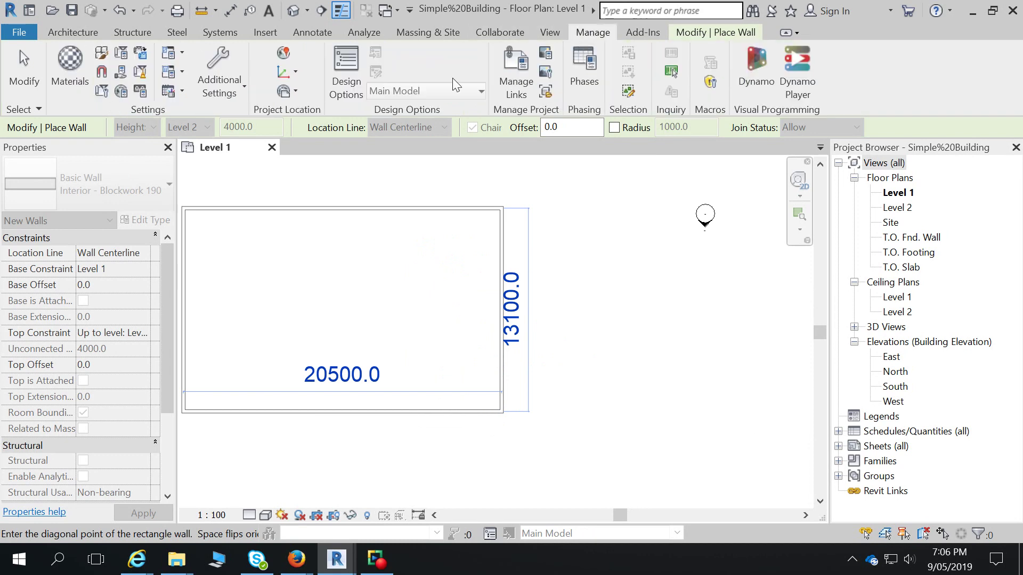
click(107, 76)
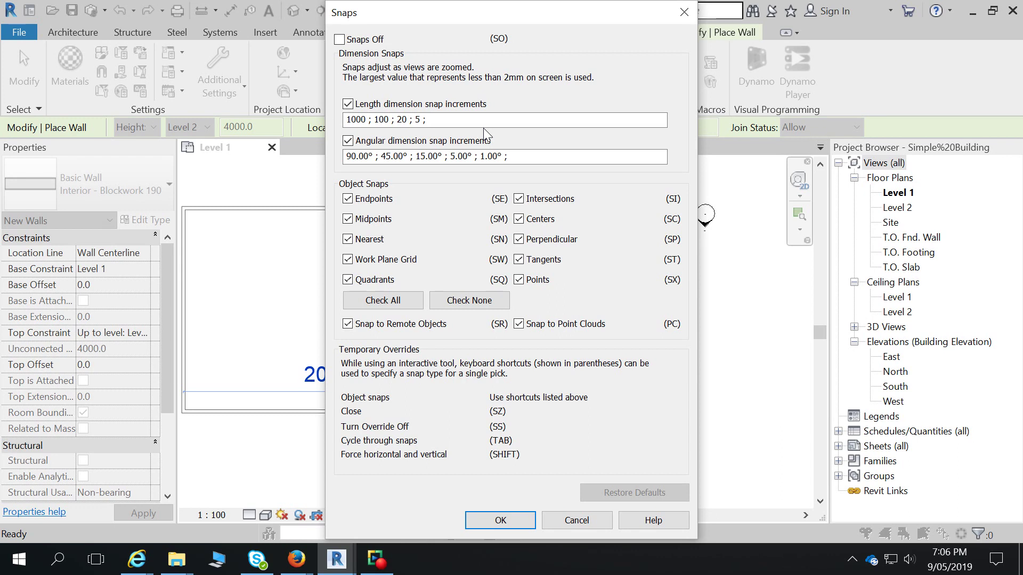
click(684, 12)
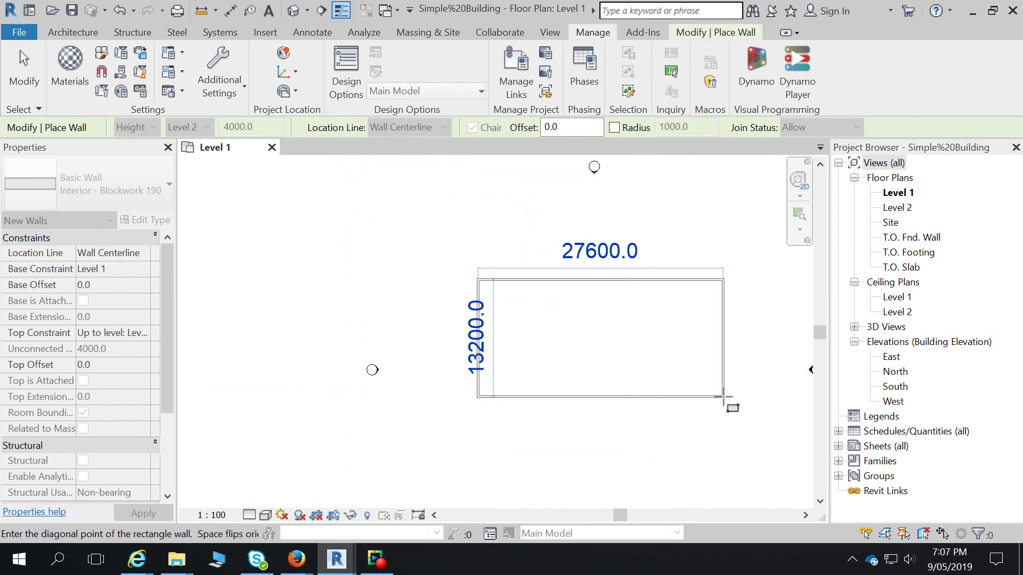
Step: Complete the wall rectangle, set its vertical dimension to 21500 mm and horizontal dimension to 30500 mm, and leave the Wall tool
click(753, 403)
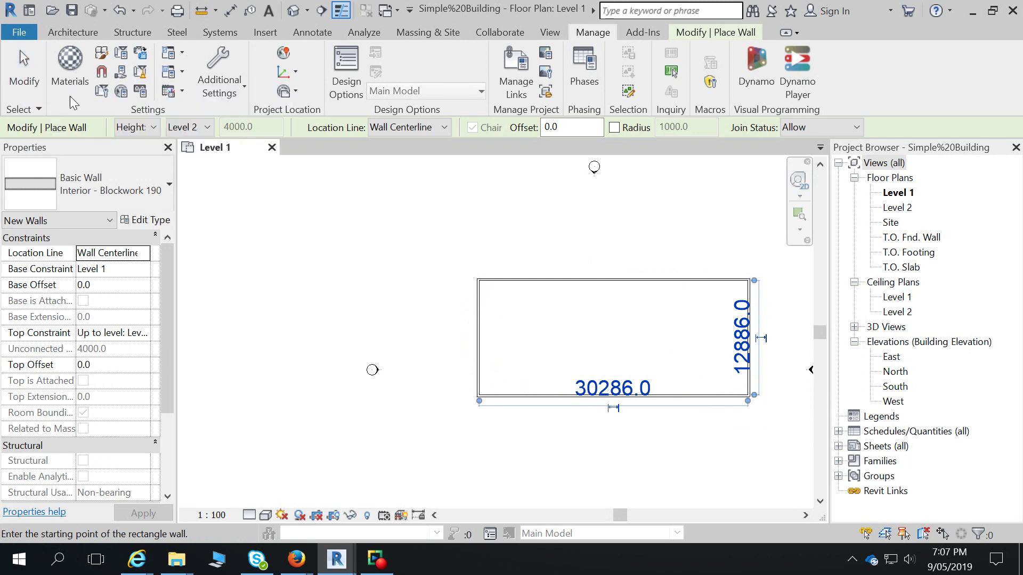
click(743, 346)
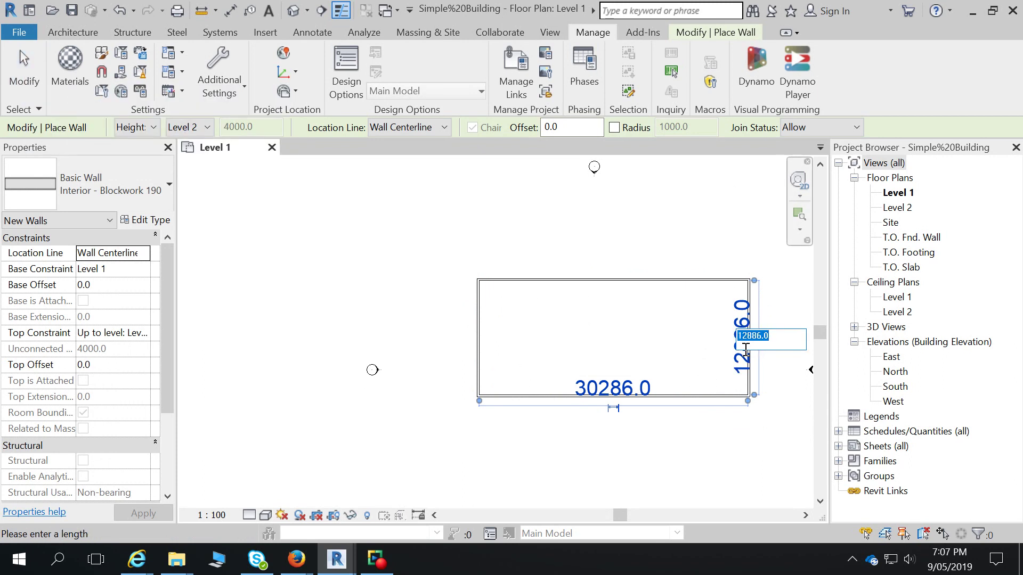
text(21500)
key(Return)
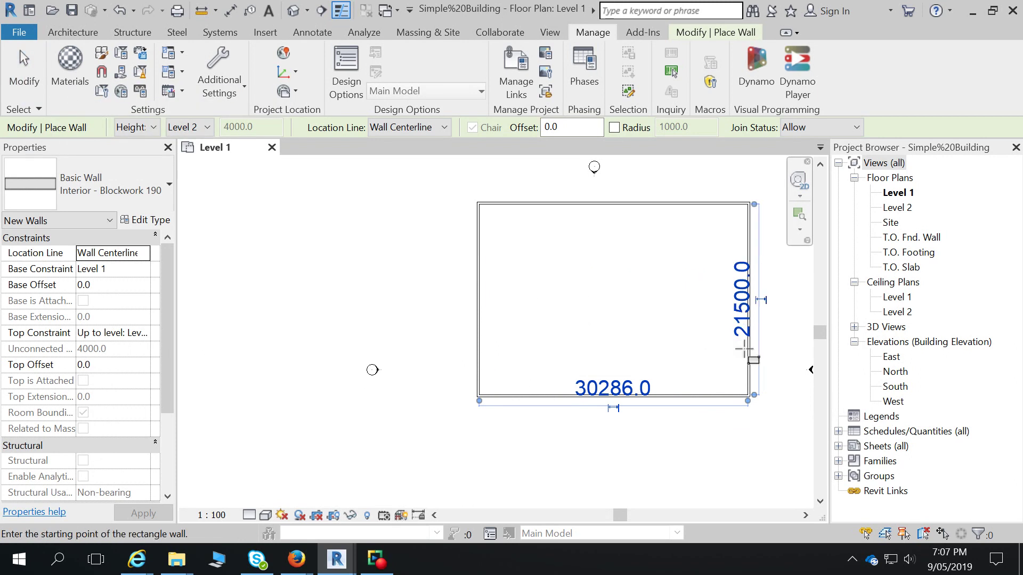
click(611, 383)
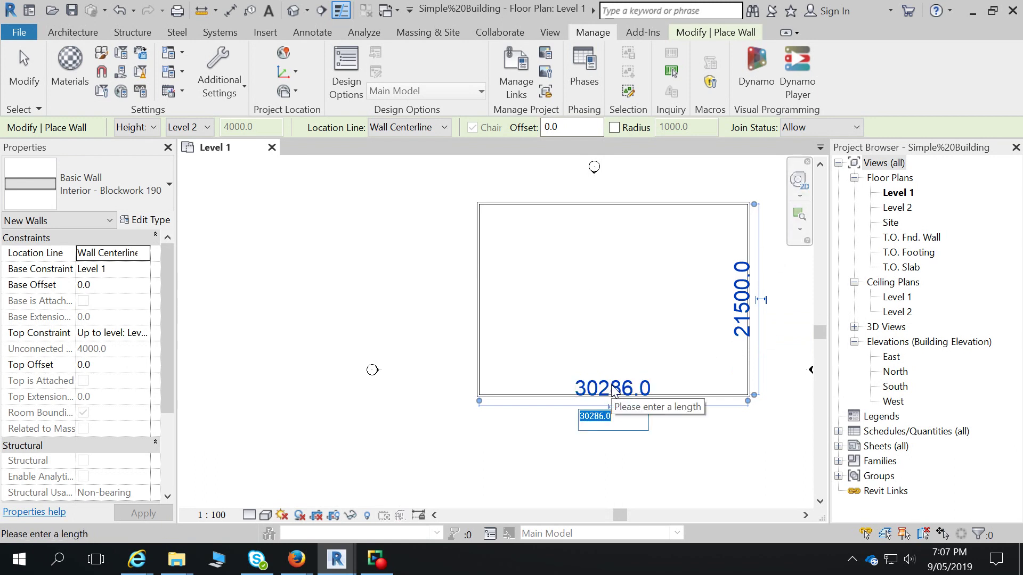
text(30500)
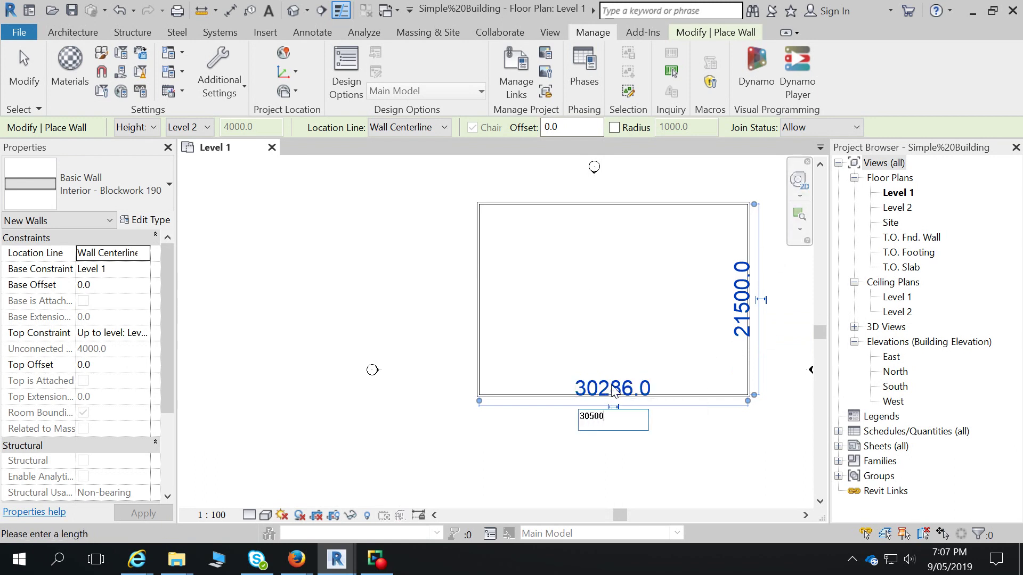
key(Return)
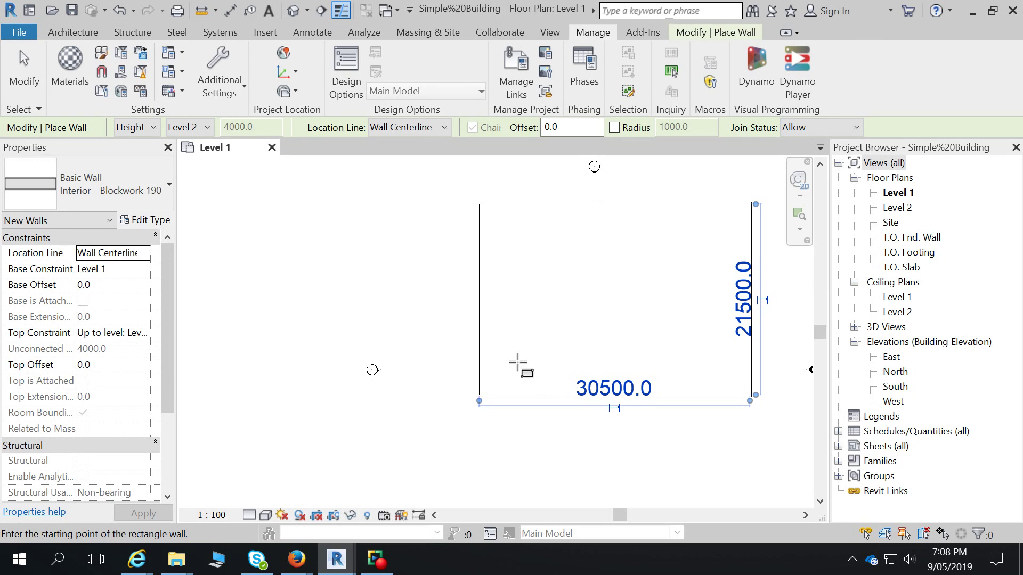
click(24, 71)
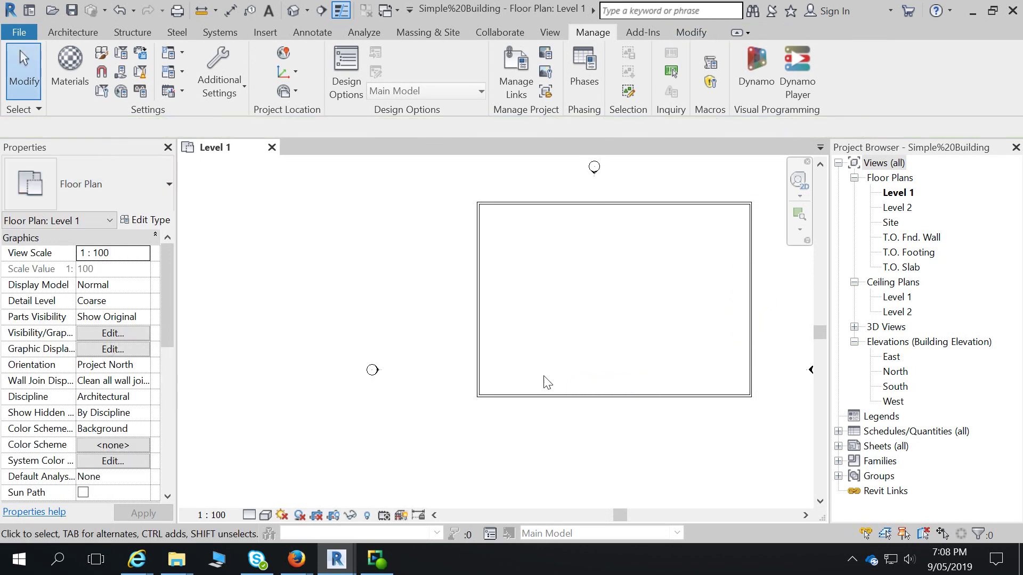
Step: Select the rectangle's east wall and examine its editable temporary dimension to the opposite wall
click(750, 251)
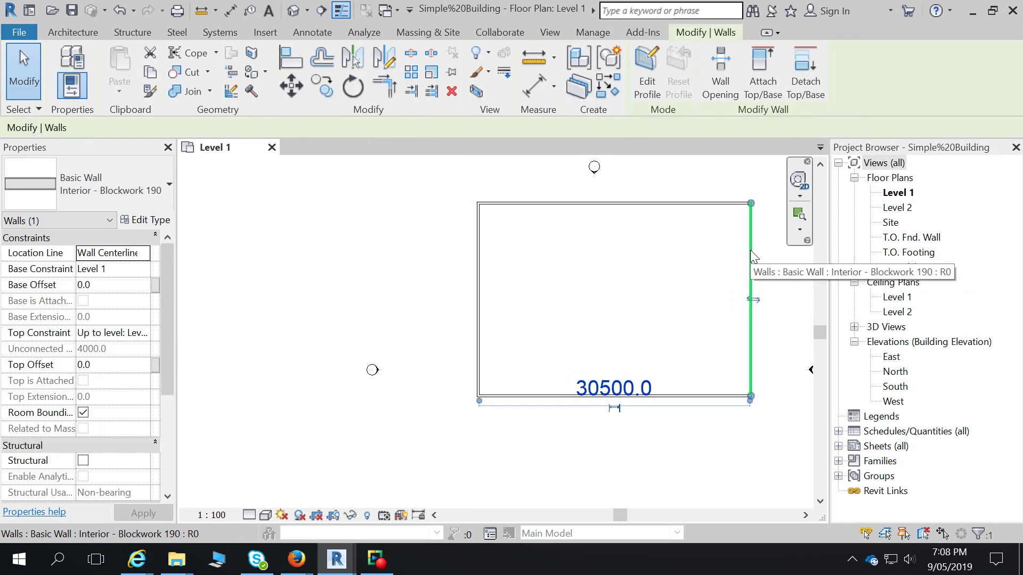
click(629, 387)
key(Escape)
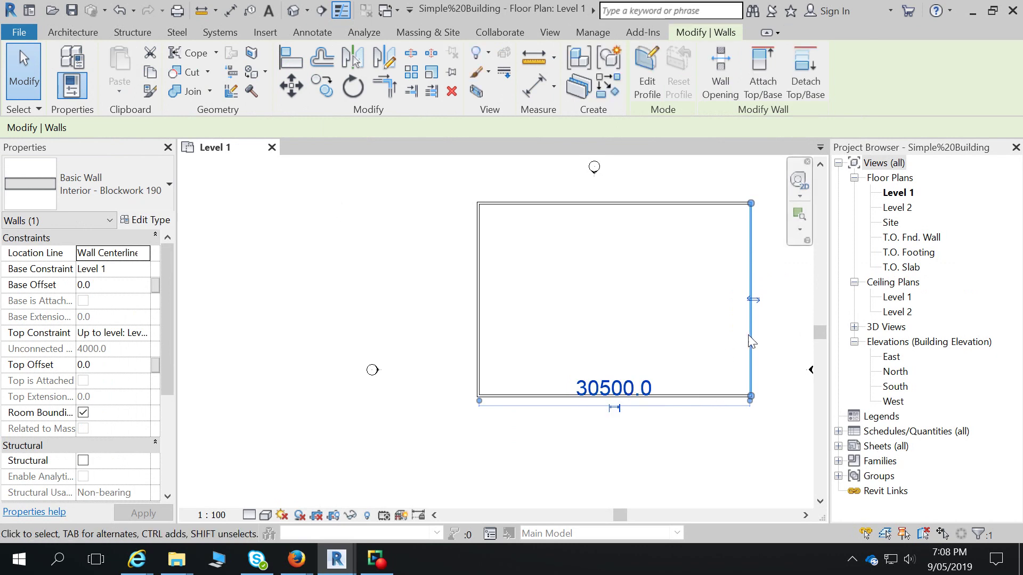
click(684, 381)
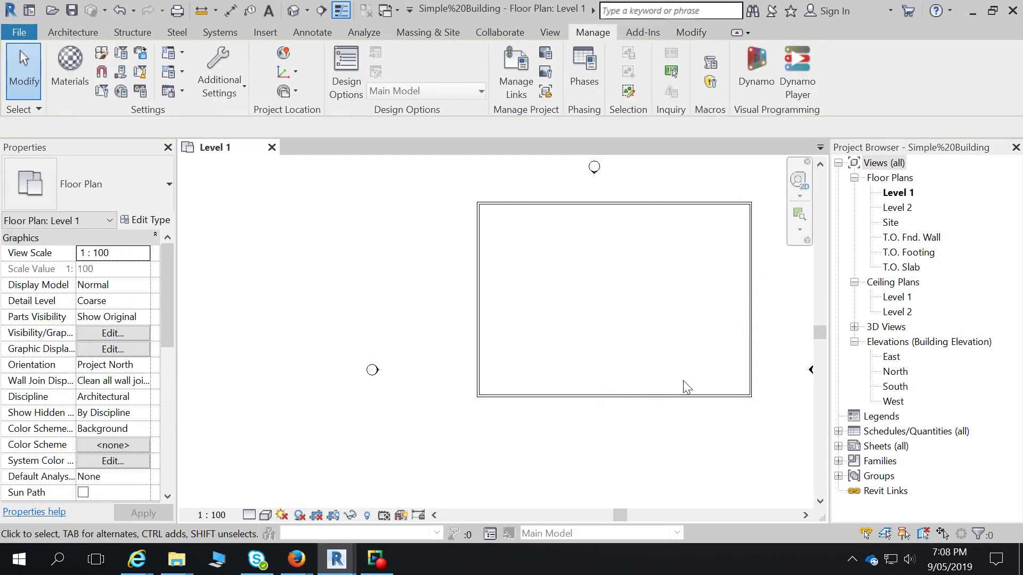
click(751, 358)
click(606, 389)
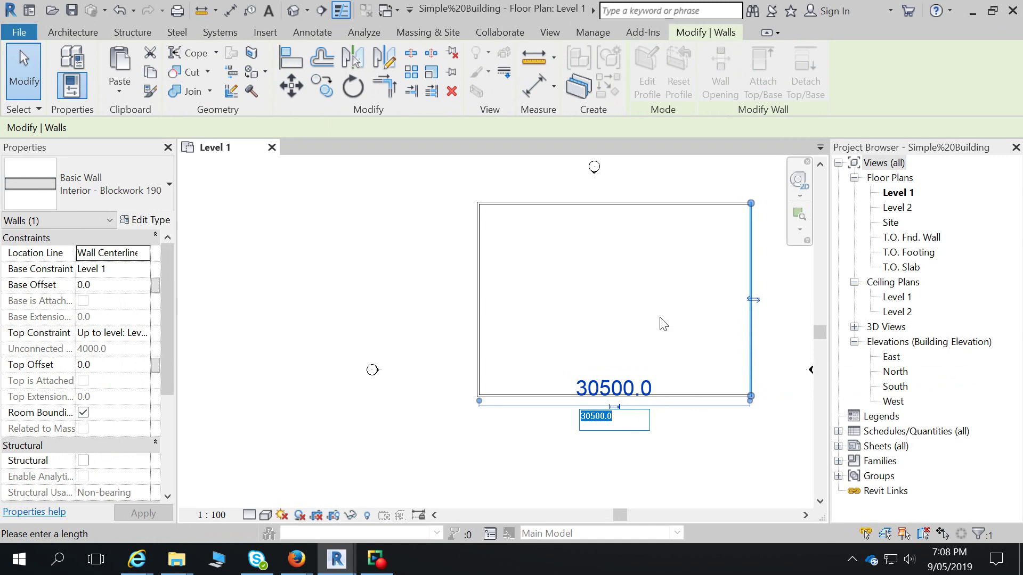
key(Return)
scroll(662, 320, down, 3)
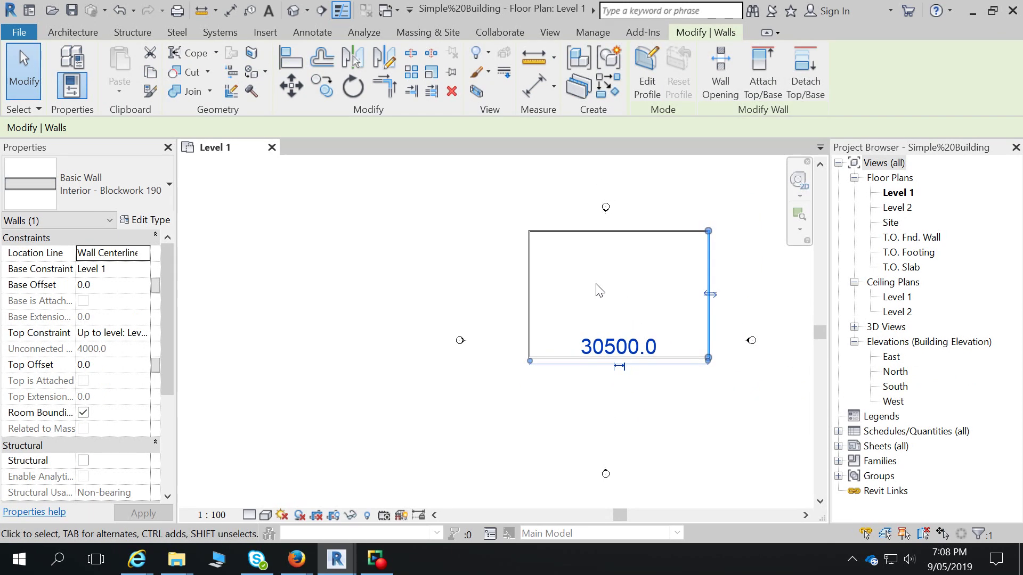
Step: Try window and crossing selections on all four walls, the west wall alone and the east wall, and clear the selection
drag(503, 219, 726, 383)
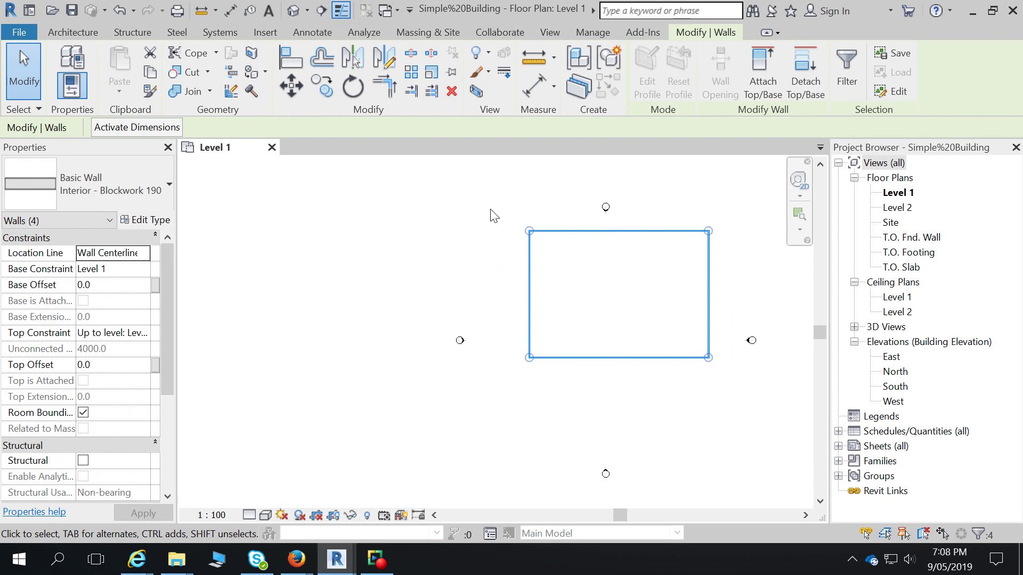
drag(479, 204, 588, 395)
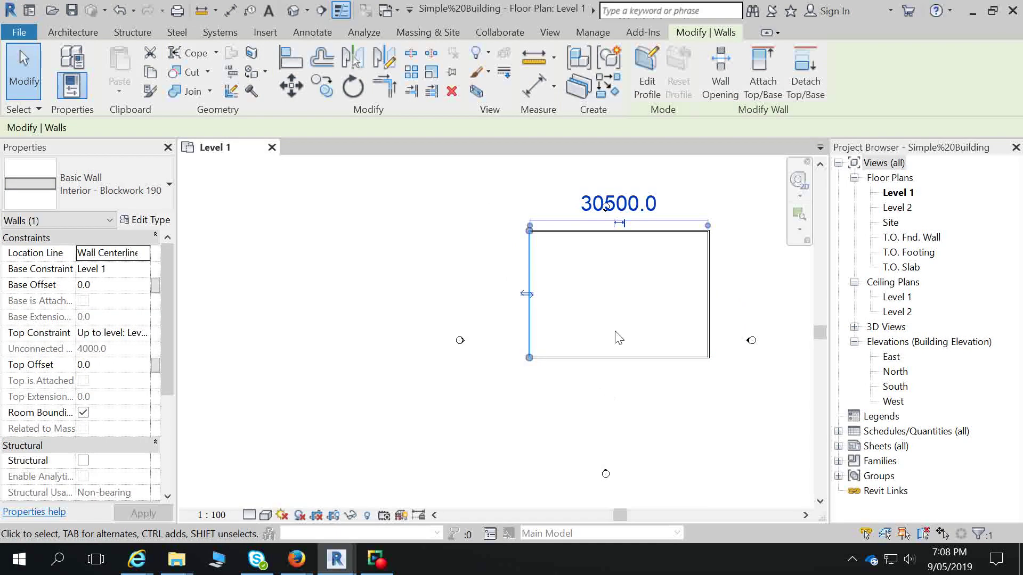
drag(736, 245, 529, 266)
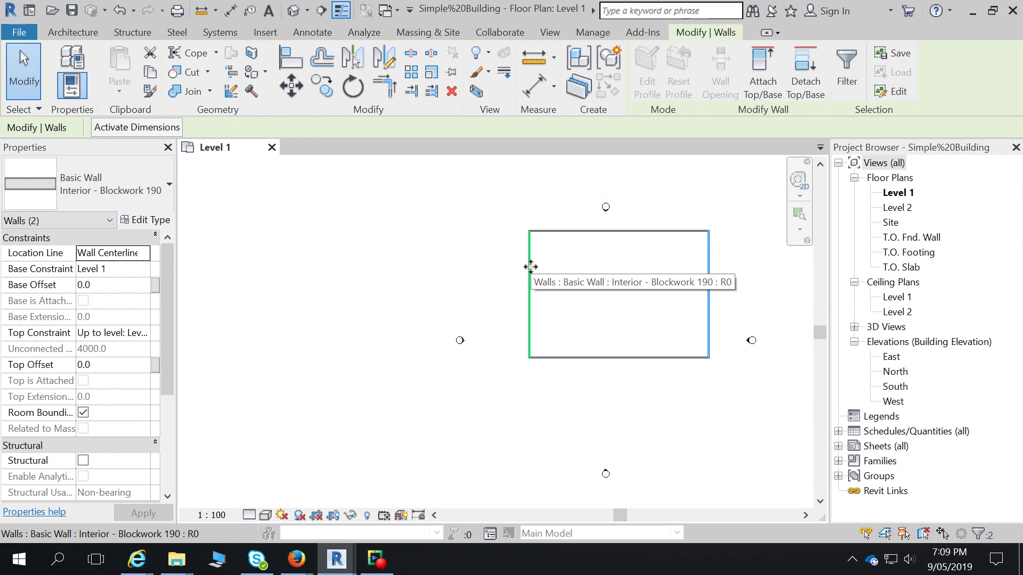
click(541, 292)
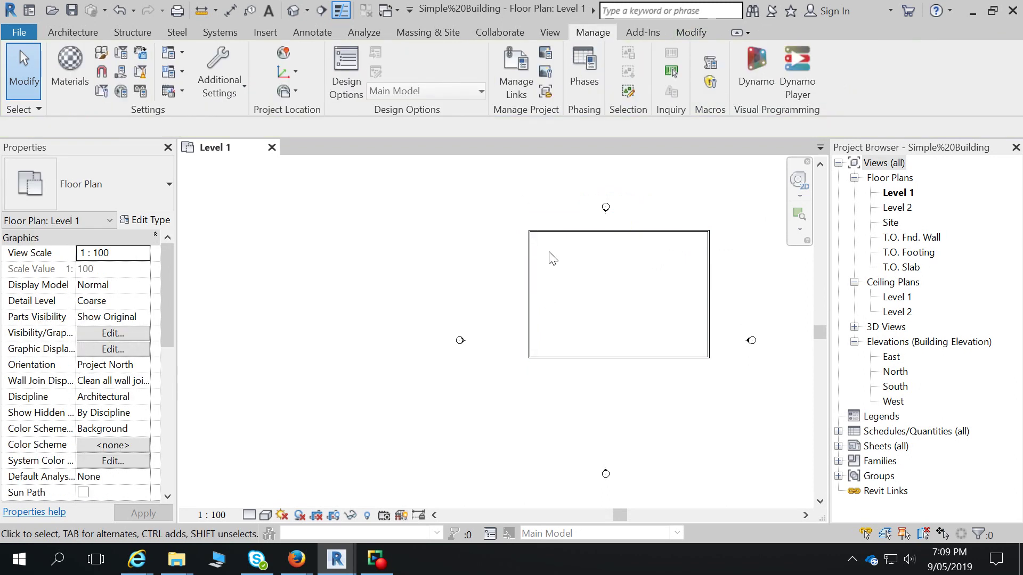
drag(516, 221, 735, 376)
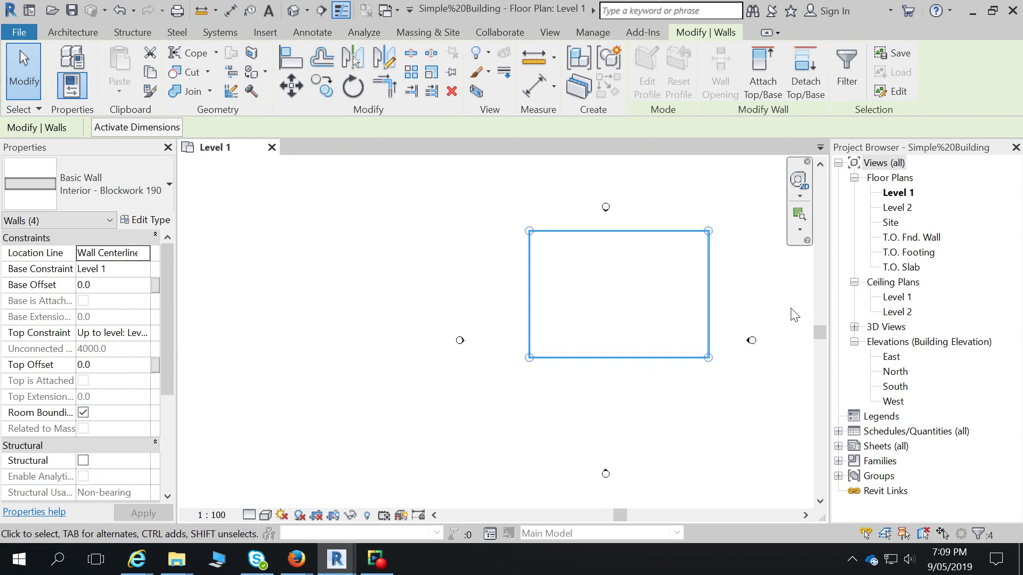
click(491, 214)
Step: Move all four walls of the rectangle about 8400 mm down towards the south elevation marker
drag(492, 214, 752, 395)
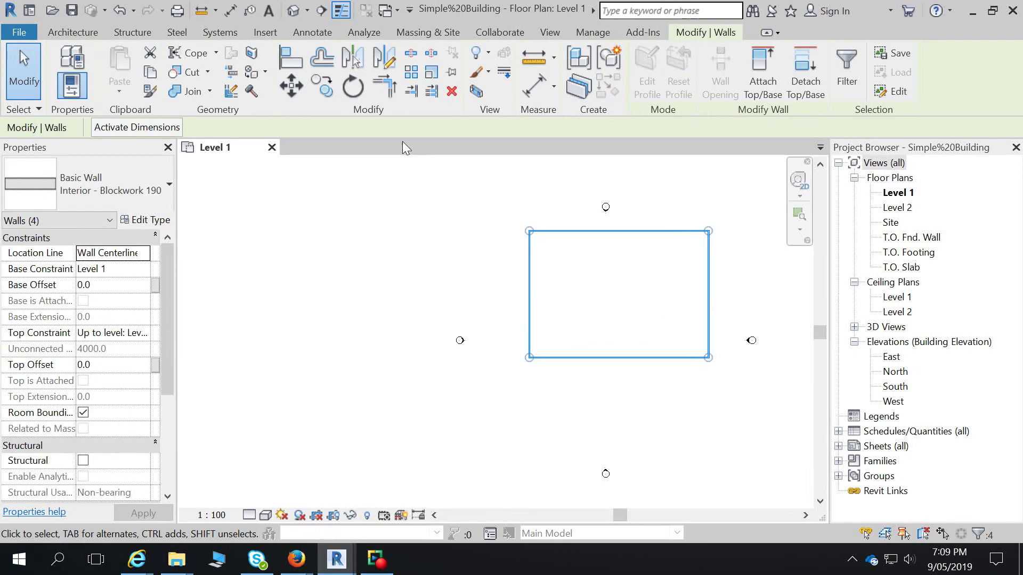
click(293, 89)
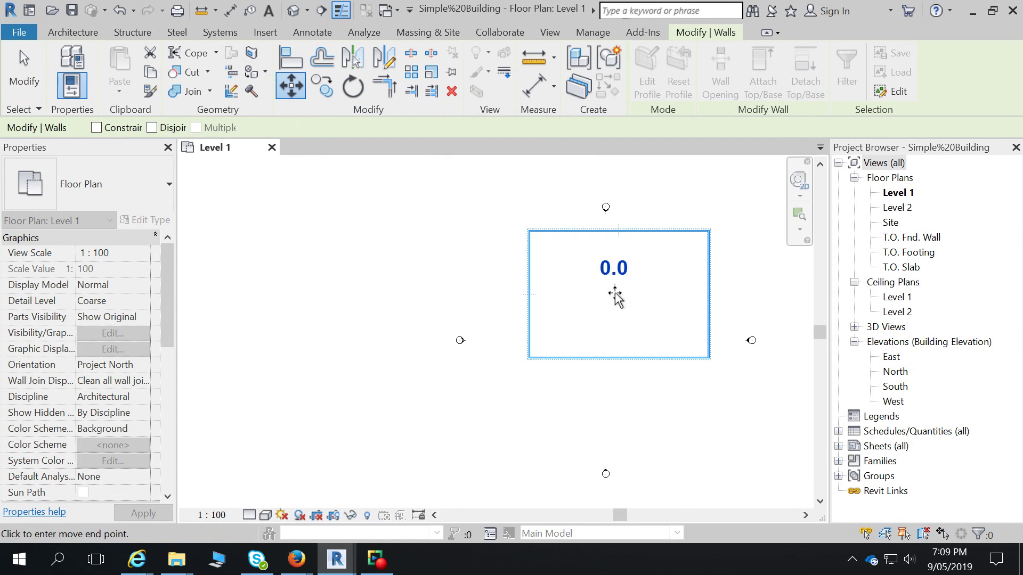
click(615, 294)
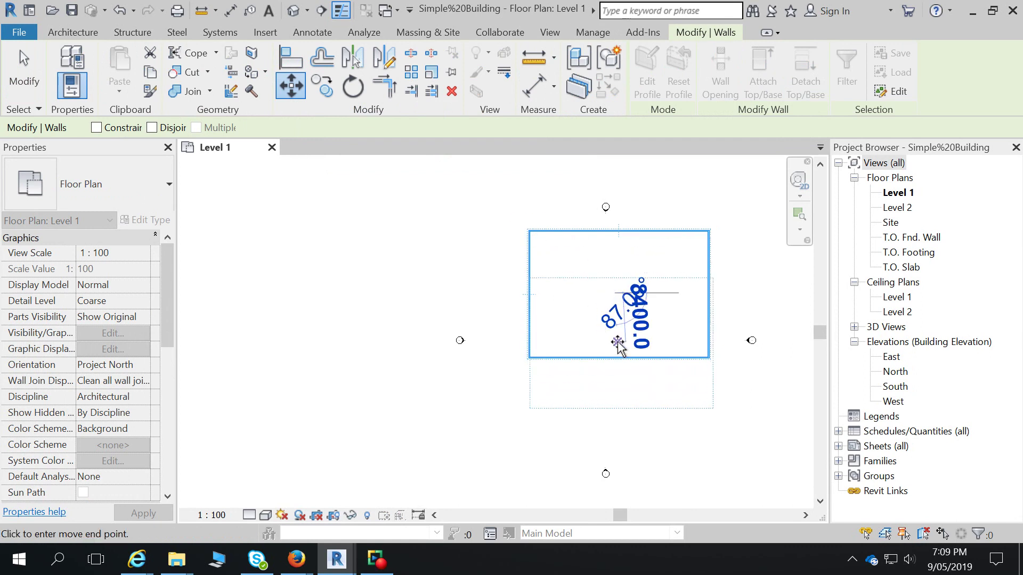
click(616, 342)
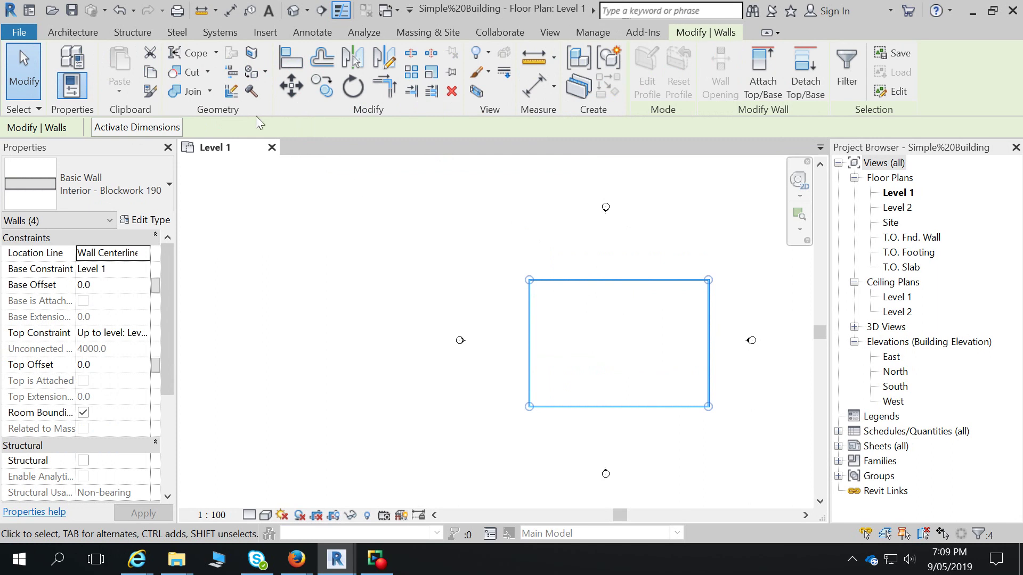
Step: Try moving the four walls about 1100 mm west, and undo the wall moves
click(291, 85)
click(624, 344)
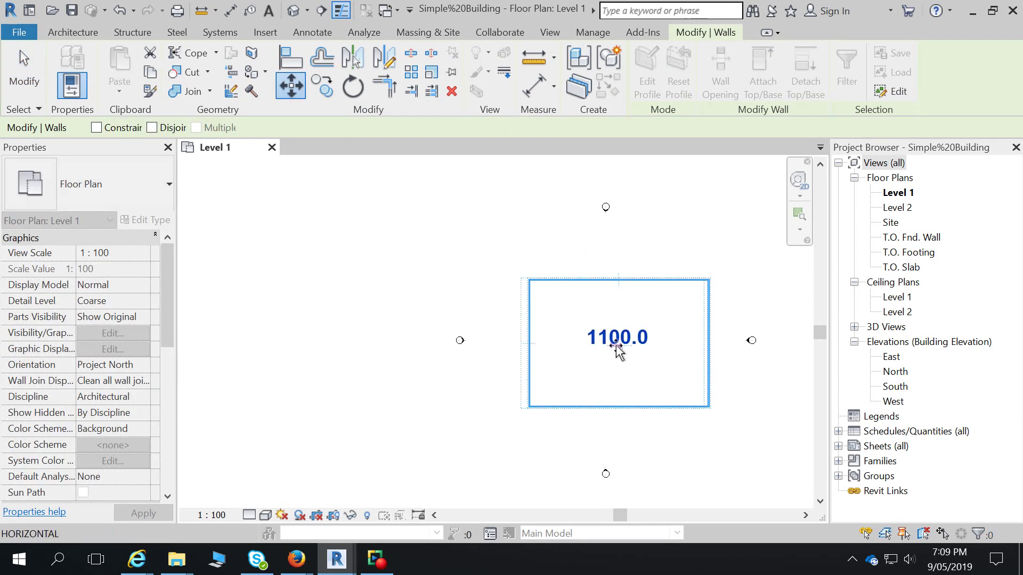
click(617, 344)
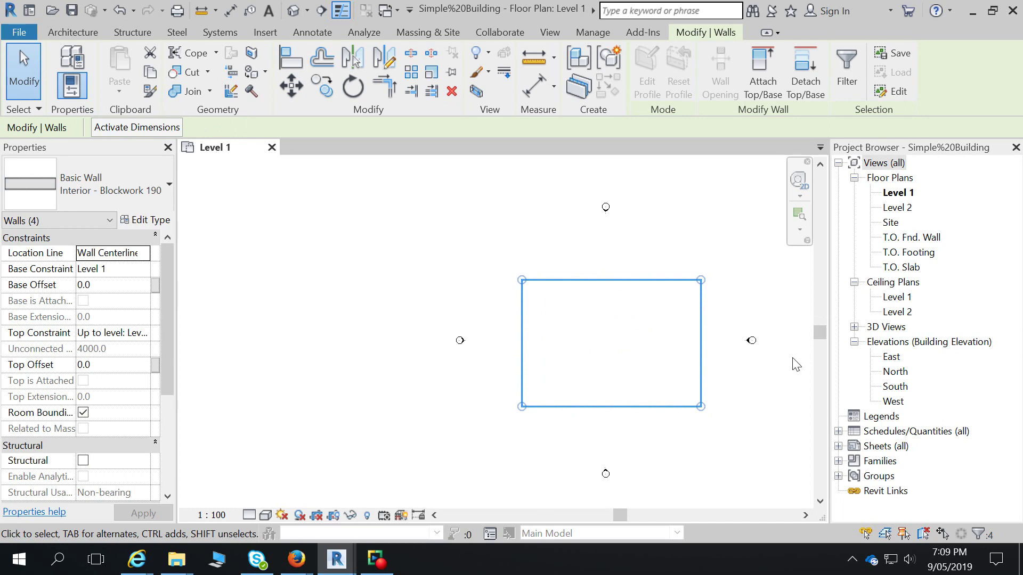
key(ctrl+z)
Step: Select all four walls of the rectangle and move them about 9200 mm straight down from the north-west corner
drag(506, 215, 729, 391)
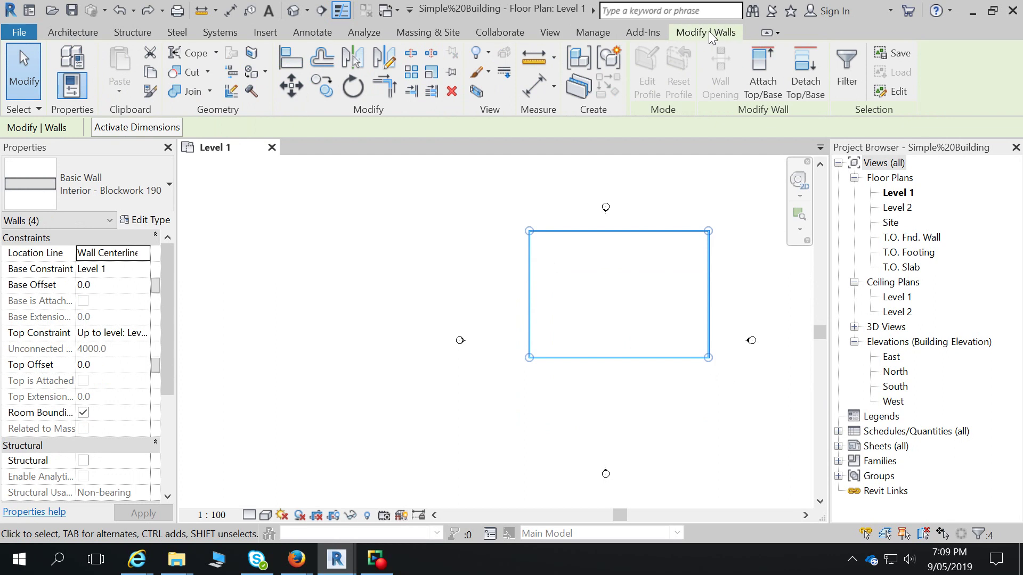
click(290, 86)
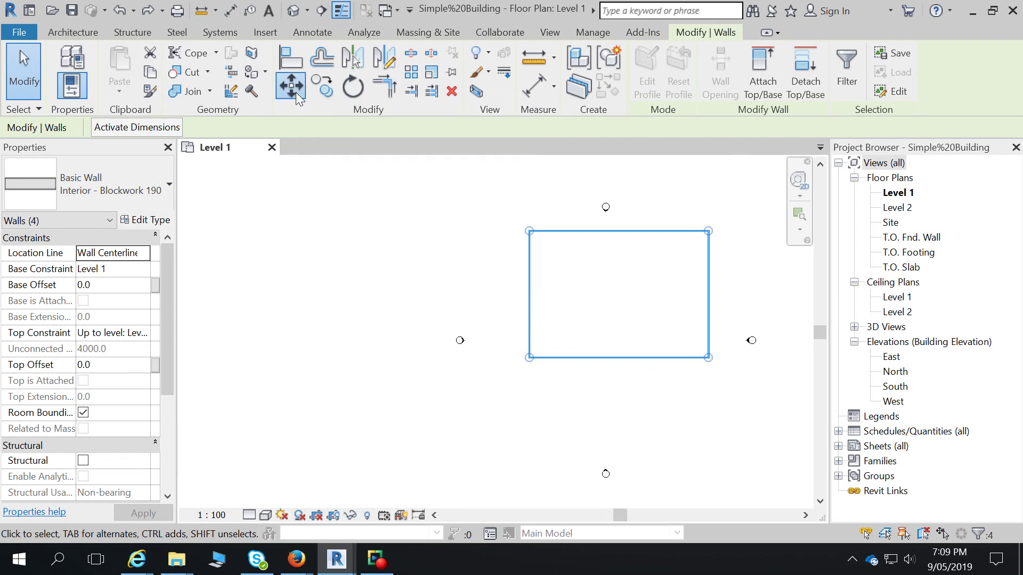
click(613, 296)
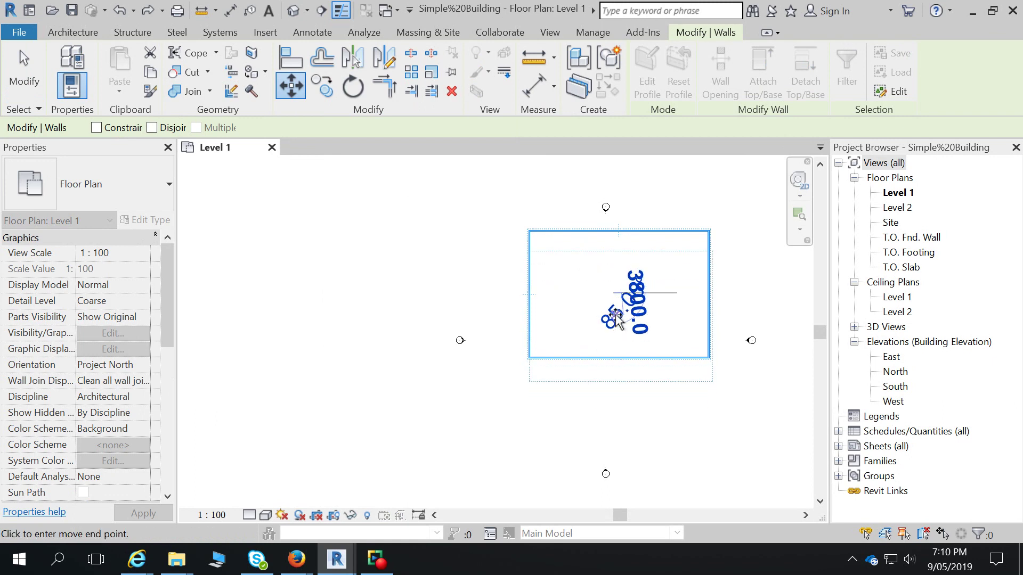
key(Escape)
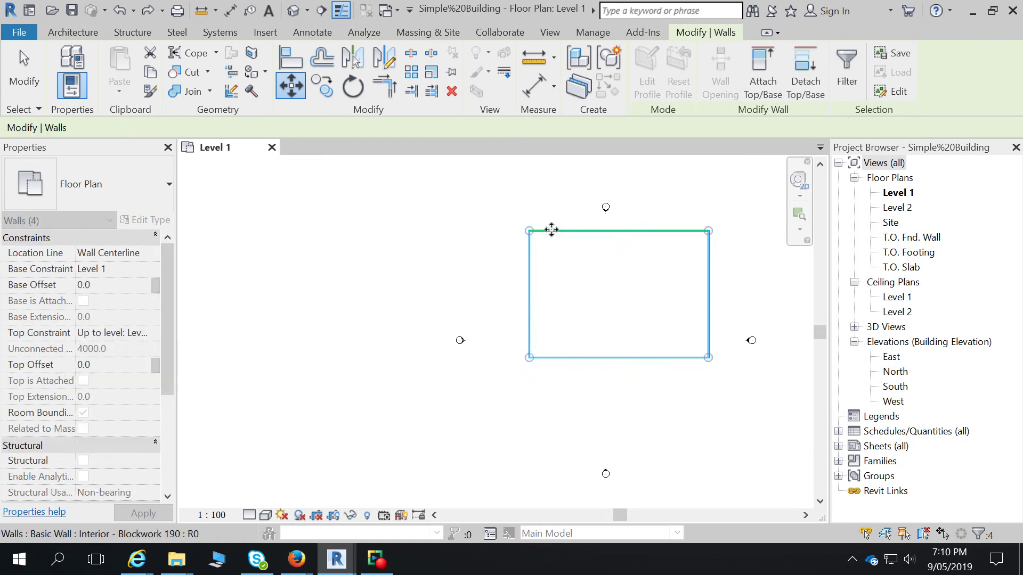
scroll(536, 229, up, 2)
click(293, 90)
scroll(462, 201, up, 2)
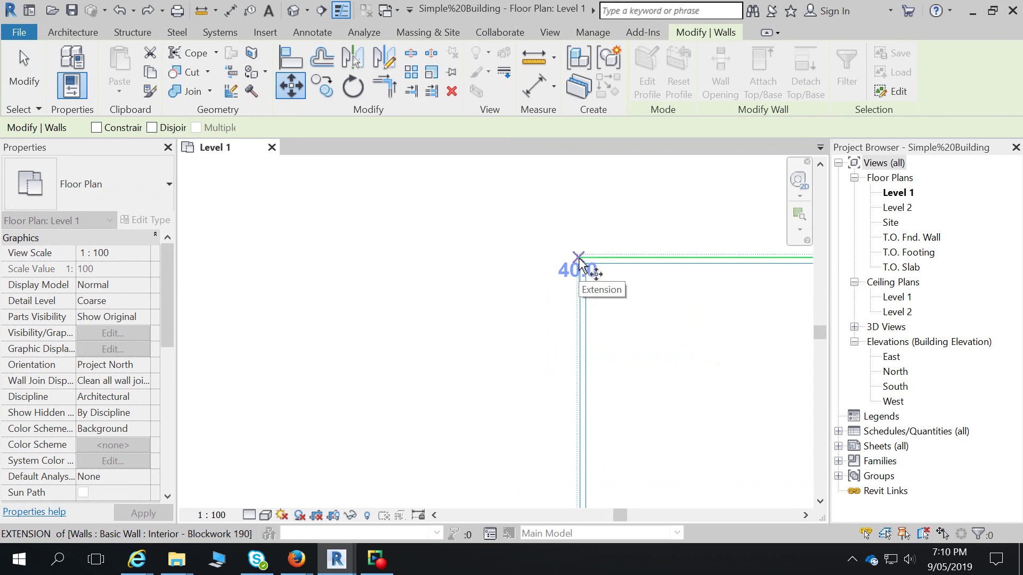
click(578, 258)
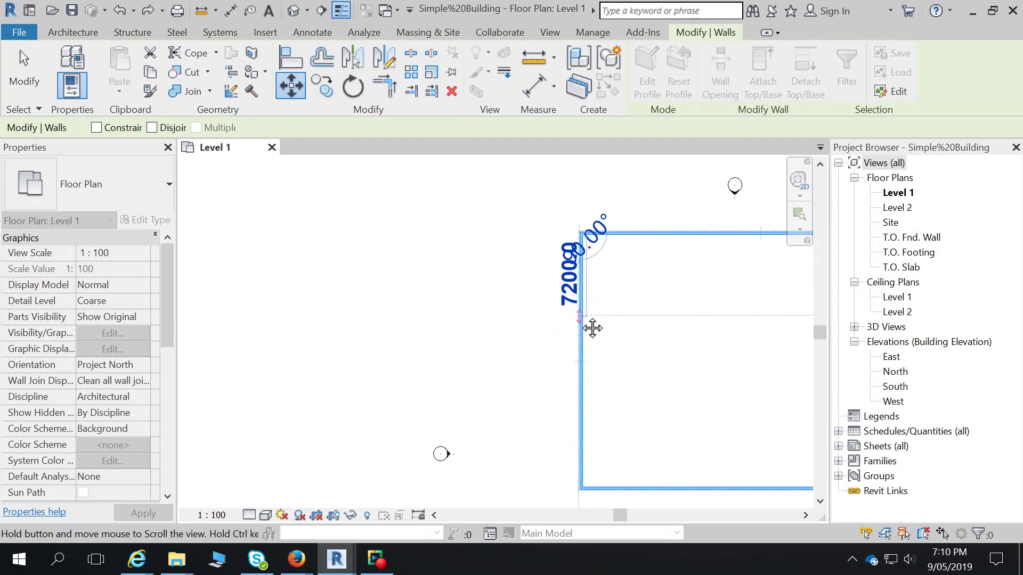
scroll(582, 347, up, 1)
middle_drag(583, 347, 577, 223)
scroll(575, 221, down, 2)
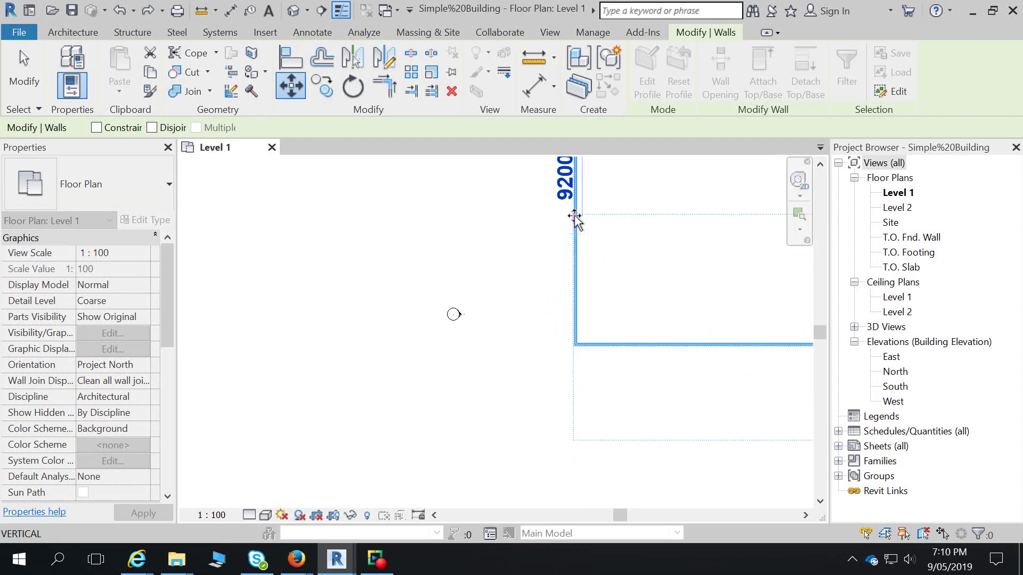
click(575, 215)
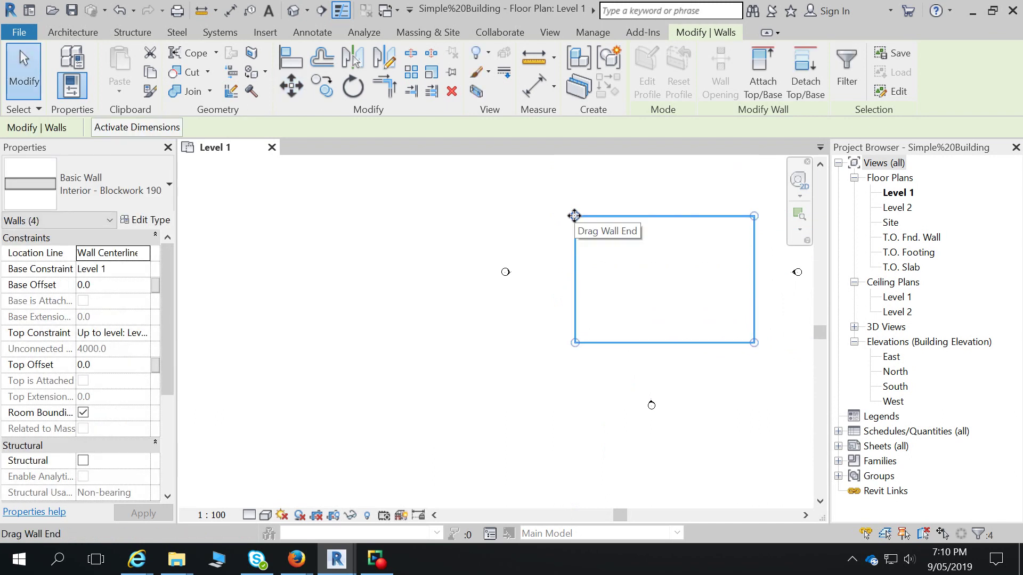
Step: Move the four selected walls 2000 mm straight up towards the north elevation marker
click(291, 86)
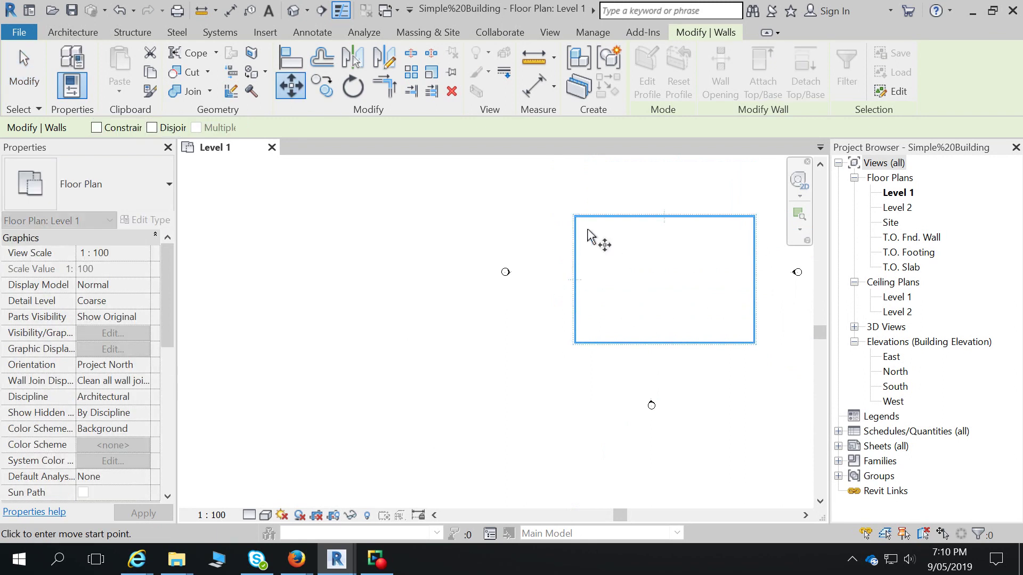
click(582, 226)
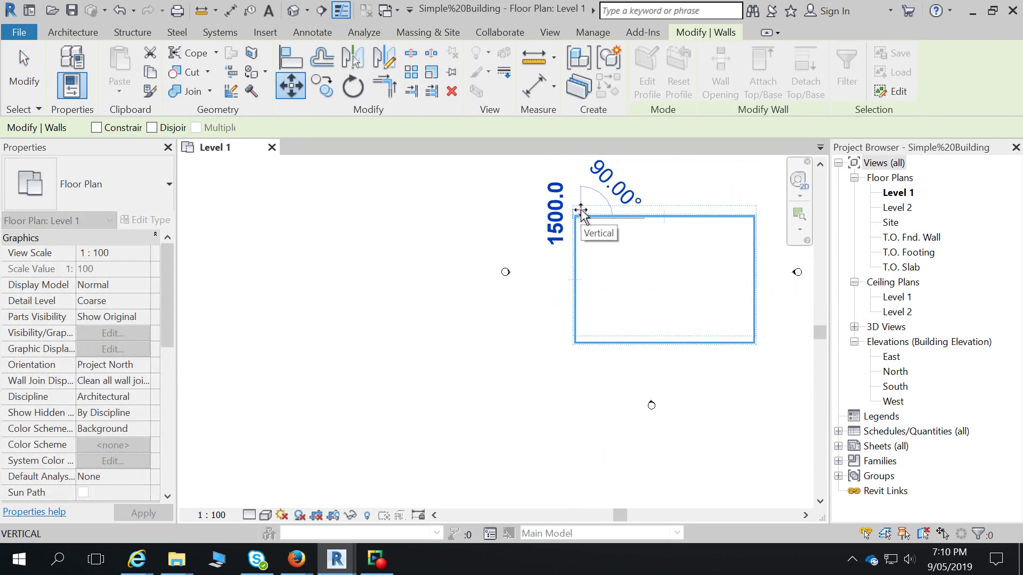
text(2000)
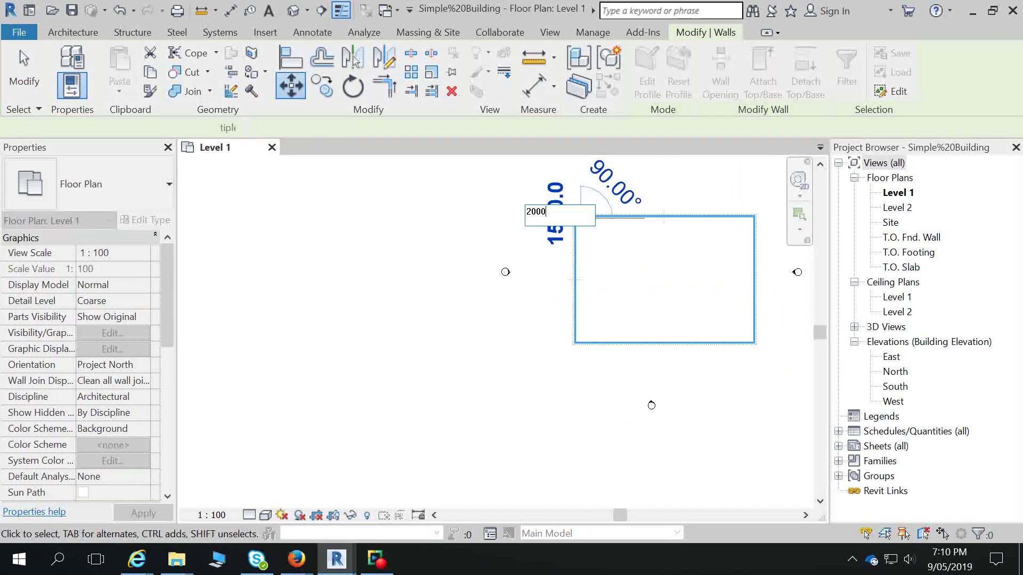
key(Return)
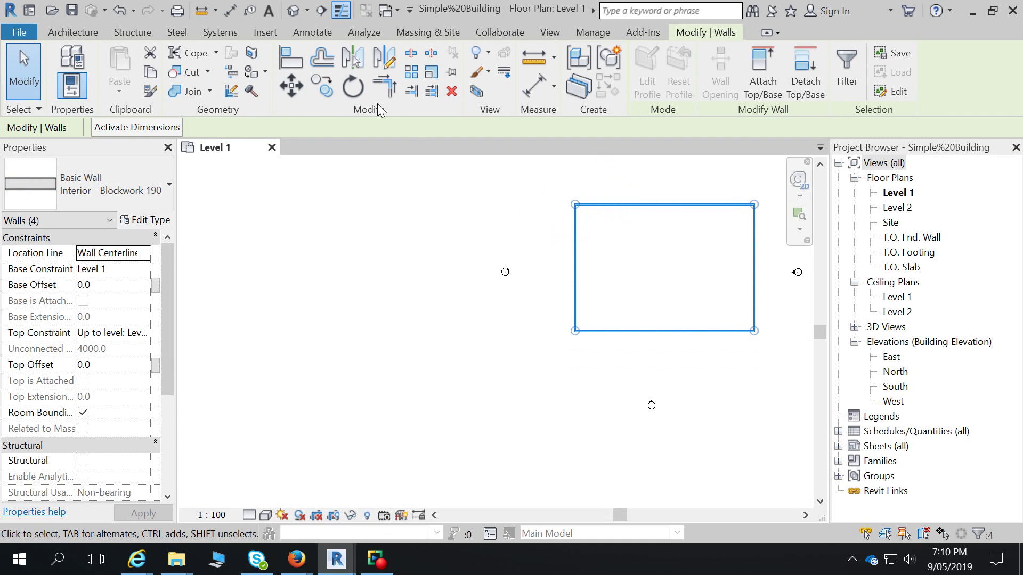
Step: Move the four selected walls 2 m straight down towards the south elevation marker
click(288, 83)
click(601, 205)
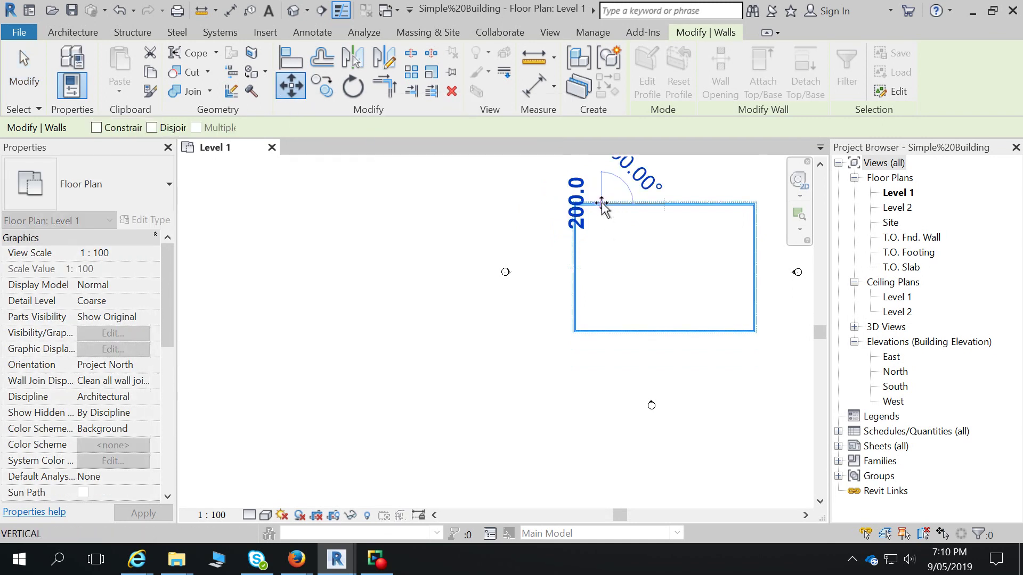
text(2m)
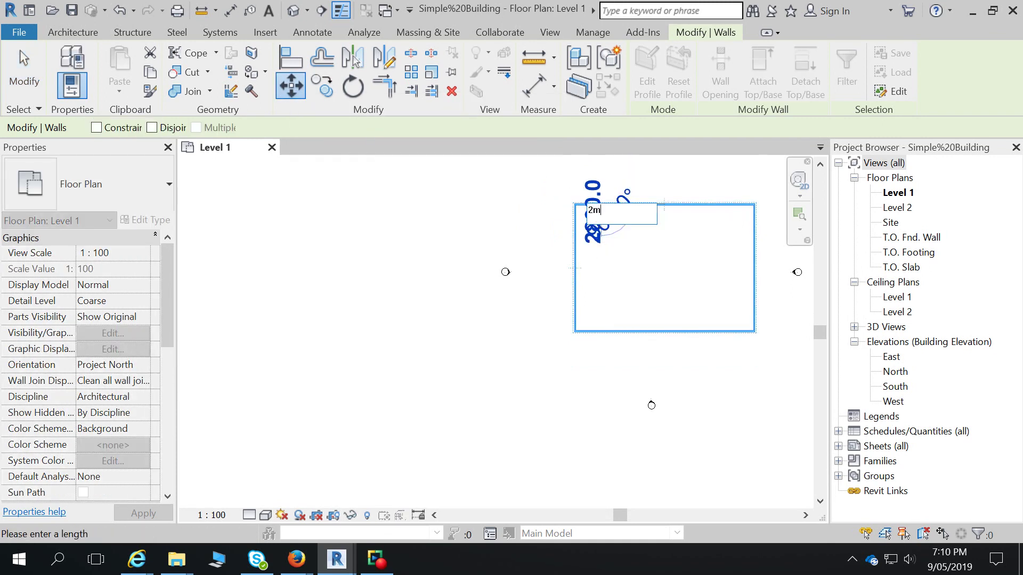
key(Return)
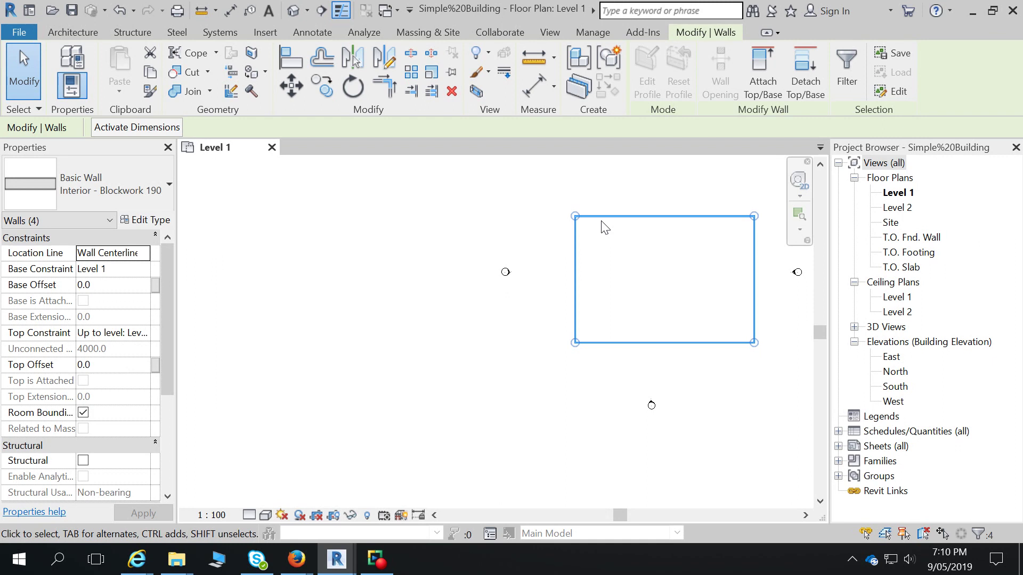
Step: Select the south and east walls in turn, examine their temporary dimensions to the opposite walls, and clear the selection
middle_drag(672, 275, 590, 299)
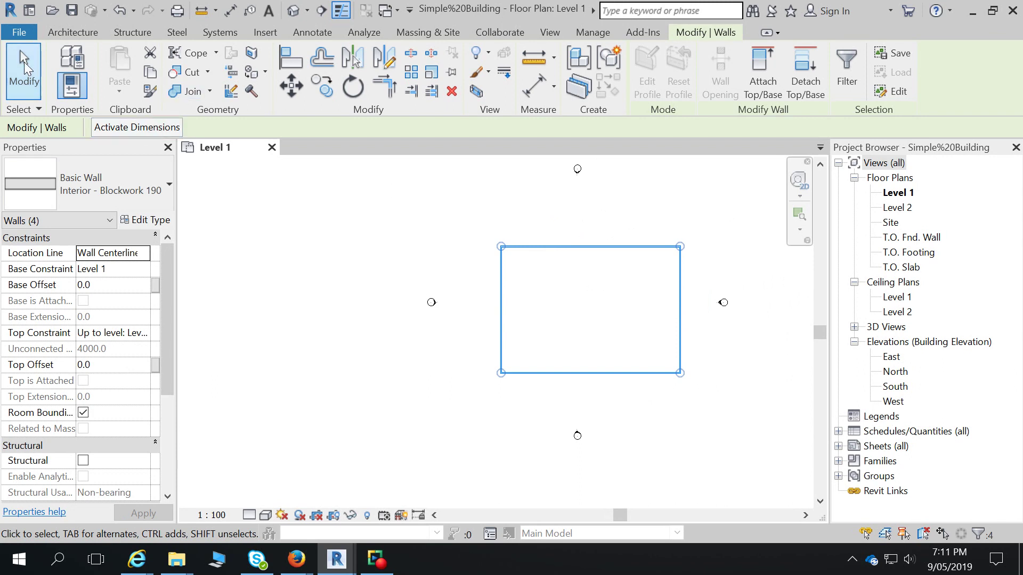
key(Escape)
click(585, 373)
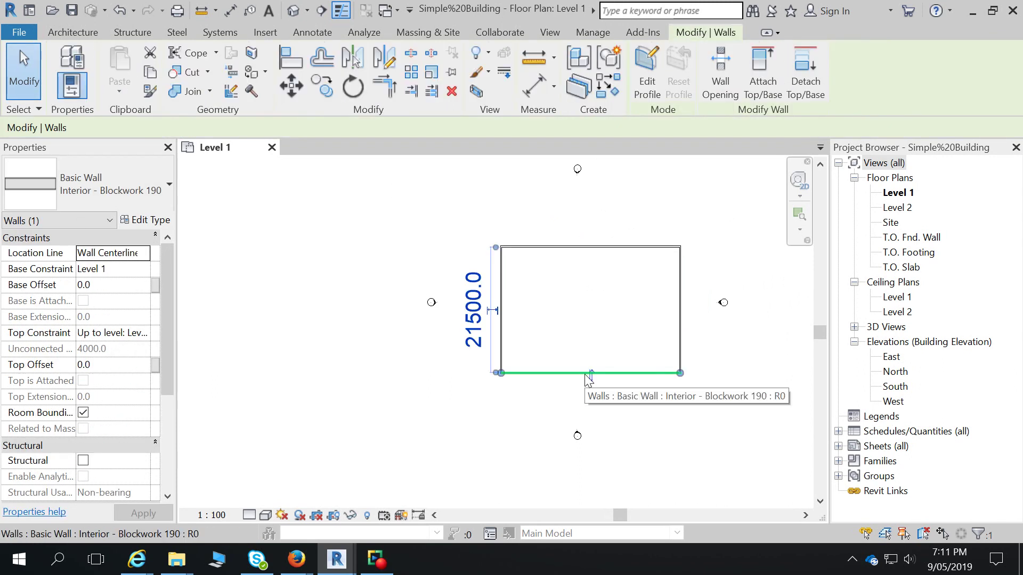
click(555, 255)
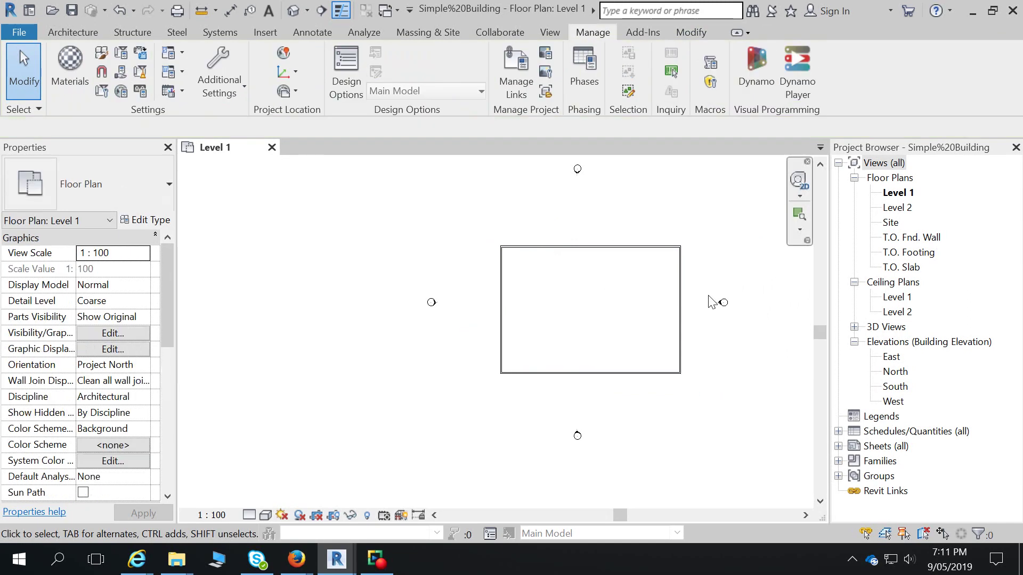
click(608, 379)
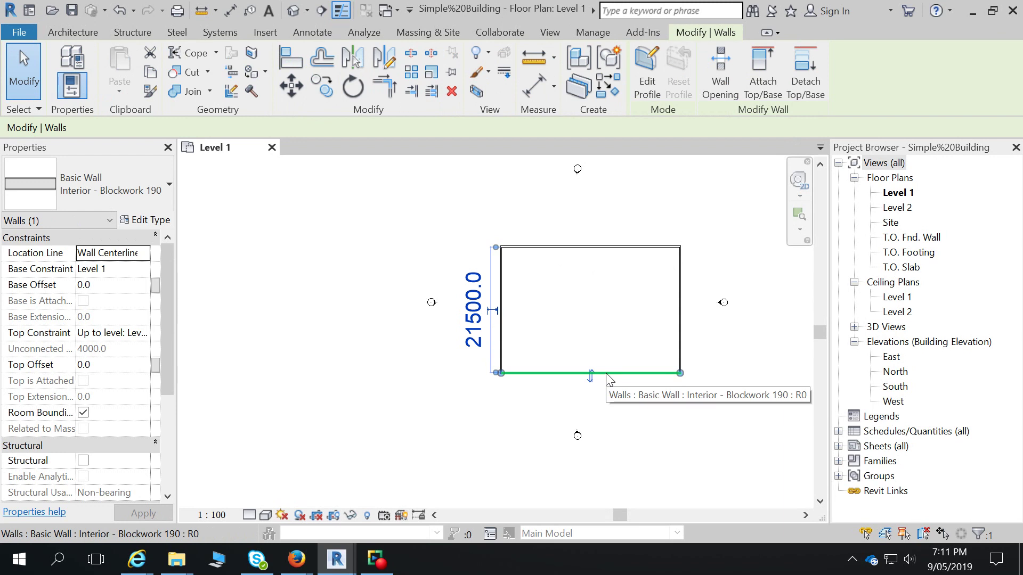
click(680, 322)
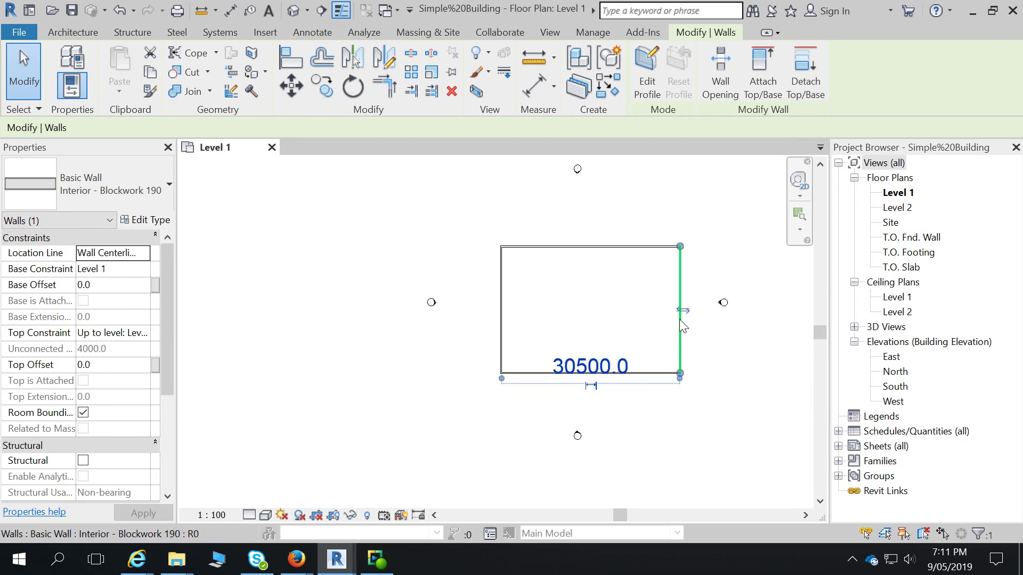
click(661, 382)
click(657, 376)
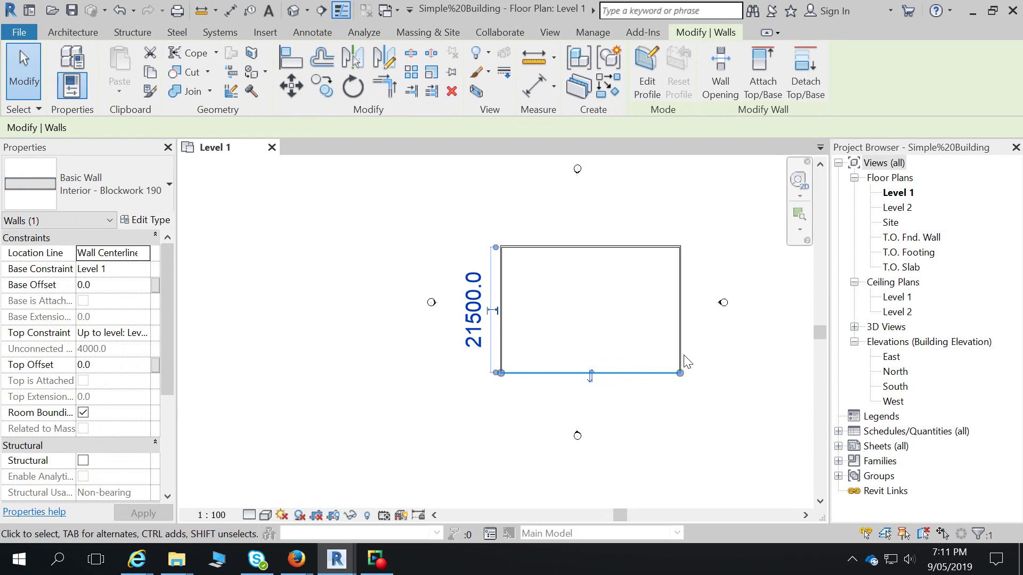
key(Escape)
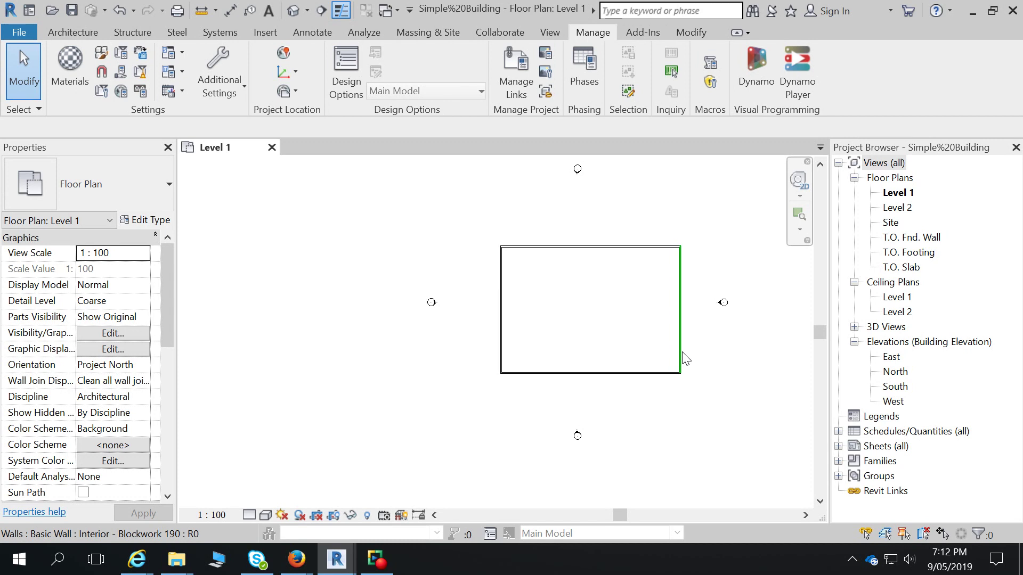
Step: Open the default 3D view, orbit the walls towards the front, and dock the view window as a tab beside Level 1
click(293, 11)
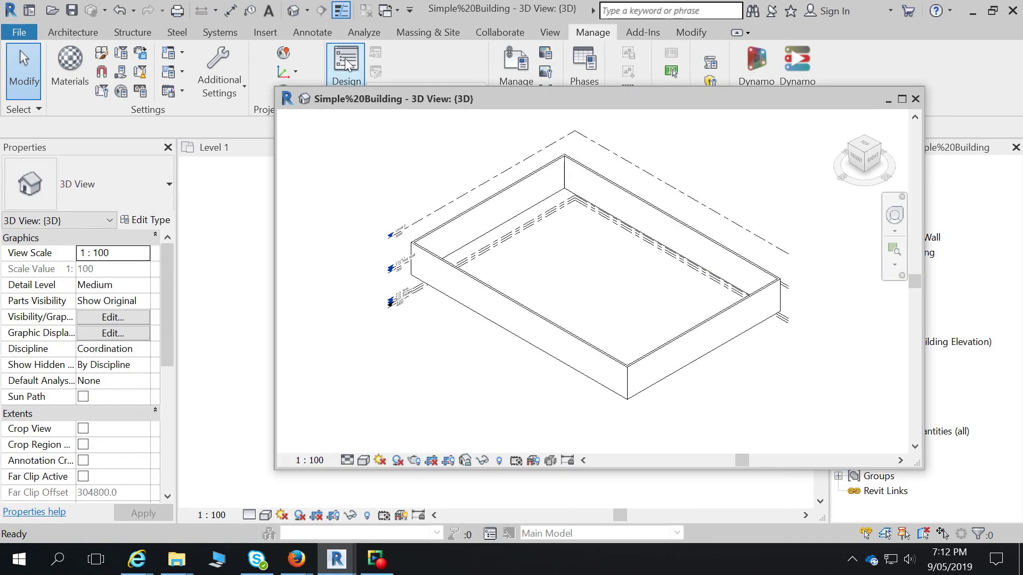
scroll(475, 315, up, 3)
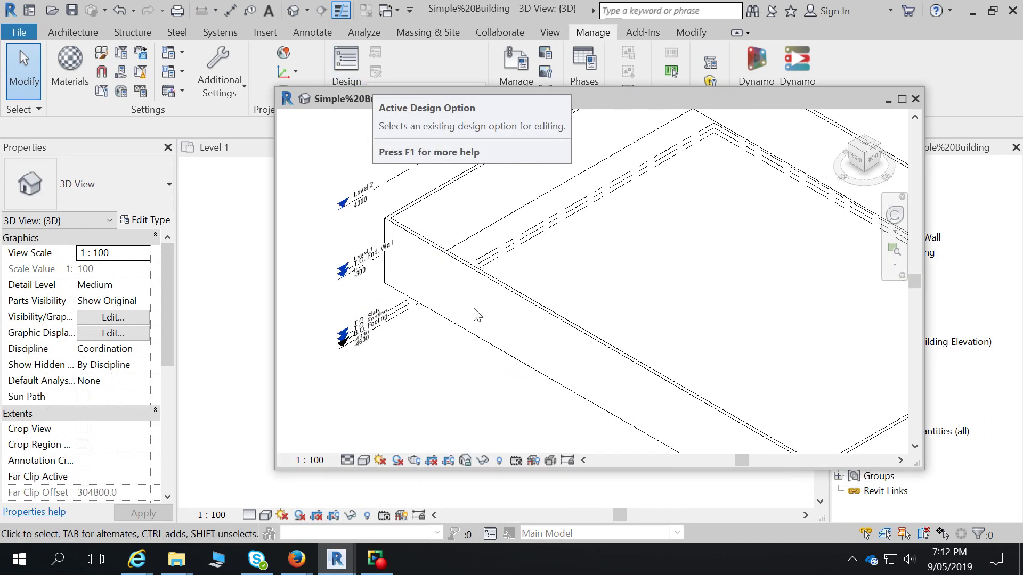
scroll(475, 314, down, 3)
shift+middle_drag(512, 323, 562, 273)
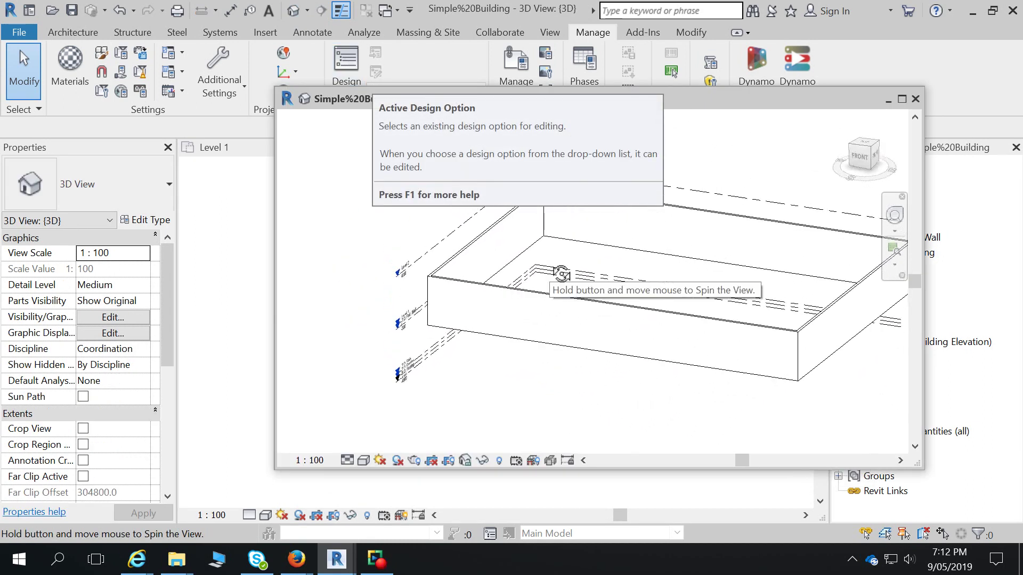
middle_drag(539, 405, 490, 392)
scroll(495, 392, up, 1)
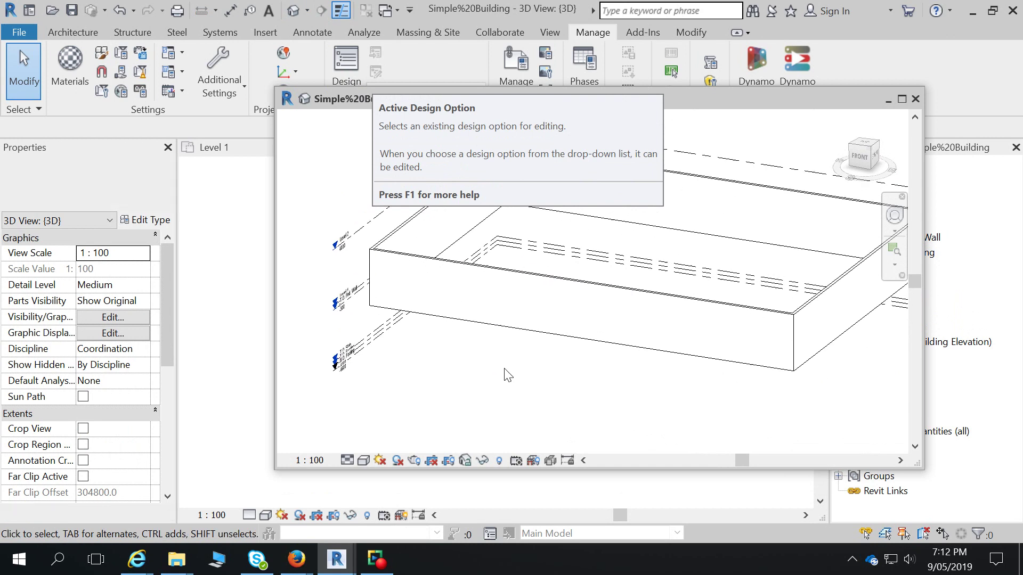
drag(709, 144, 703, 142)
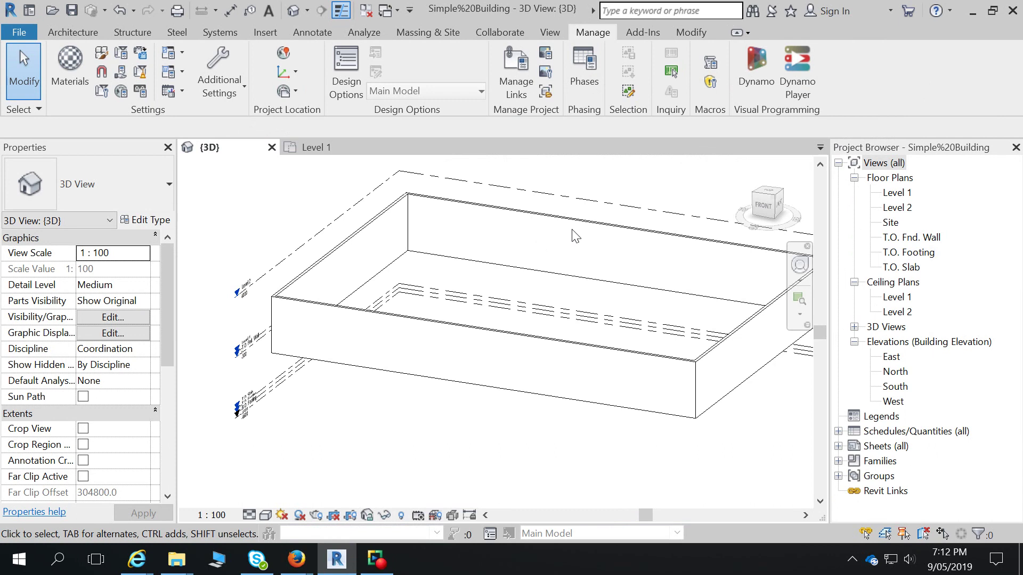
Step: Select Level 2, T.O. Fnd. Wall and Level 1 in the 3D view to examine their elevations, and return to the Level 1 floor plan
click(589, 205)
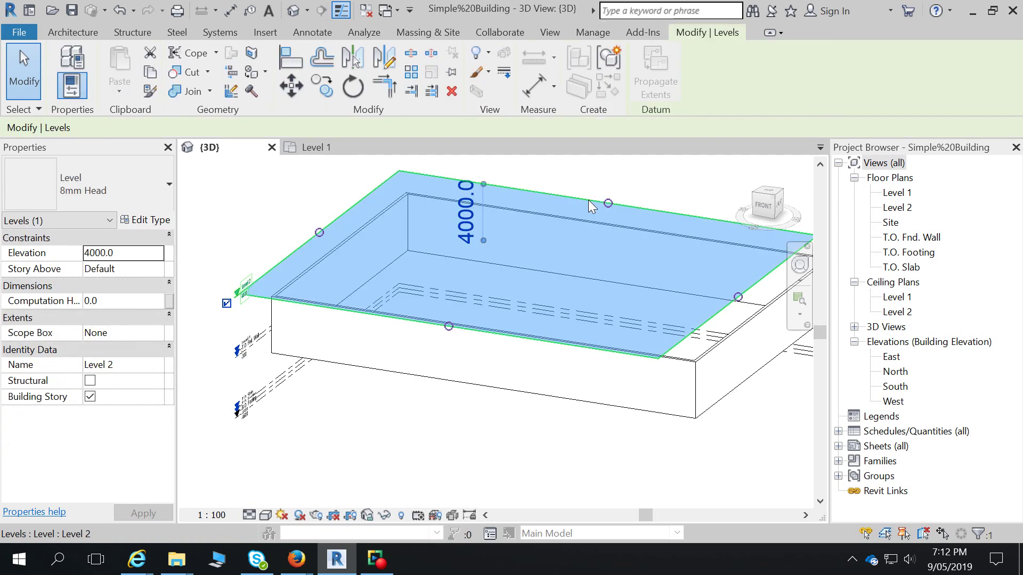
click(379, 453)
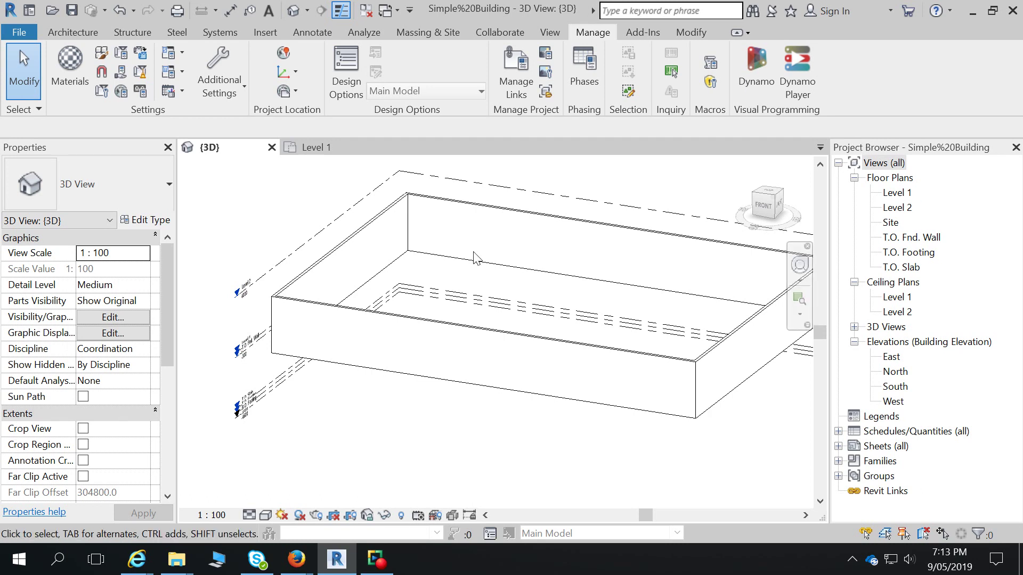
click(261, 287)
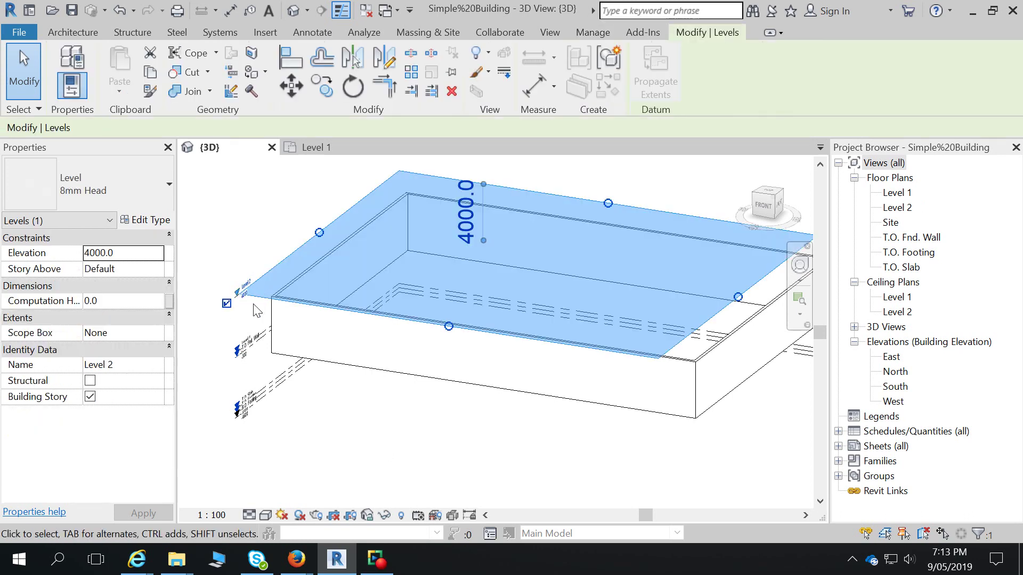
click(260, 342)
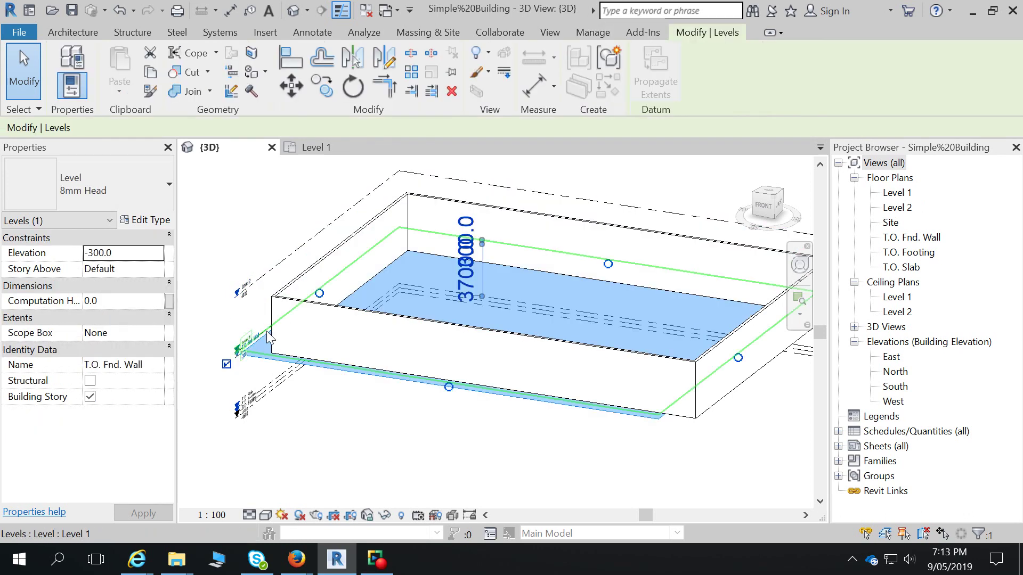
click(267, 336)
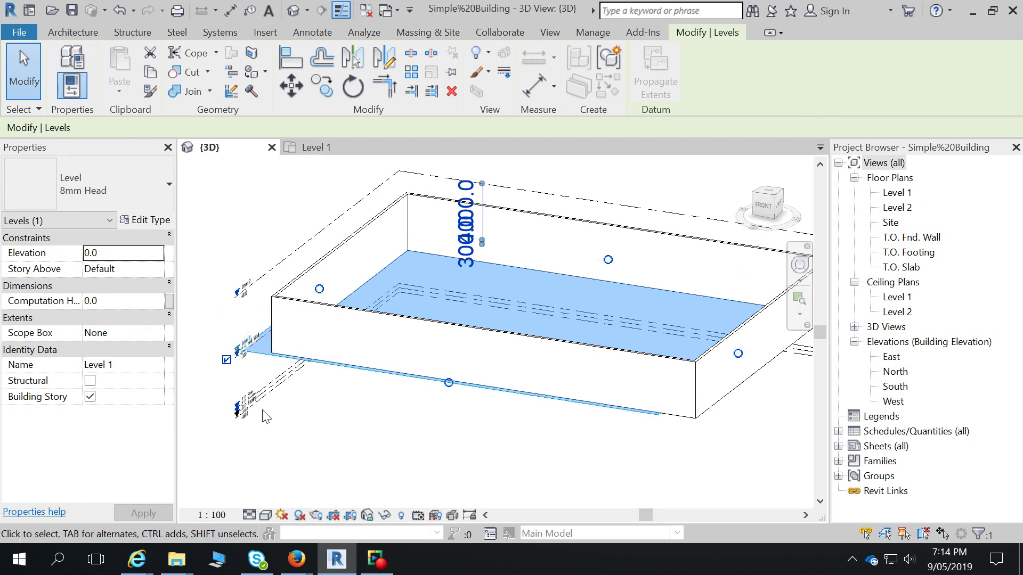
scroll(262, 416, up, 3)
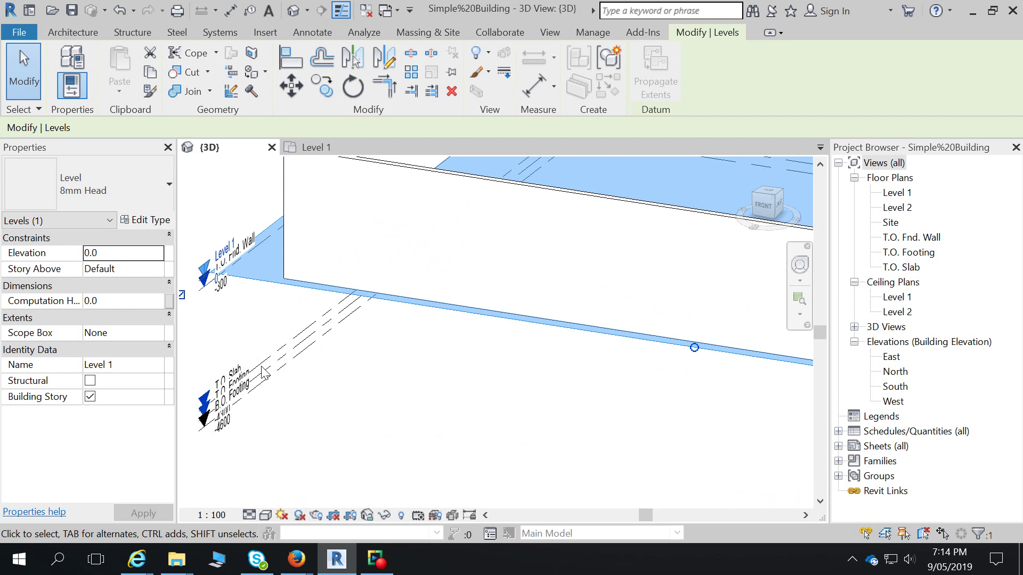
scroll(324, 364, down, 2)
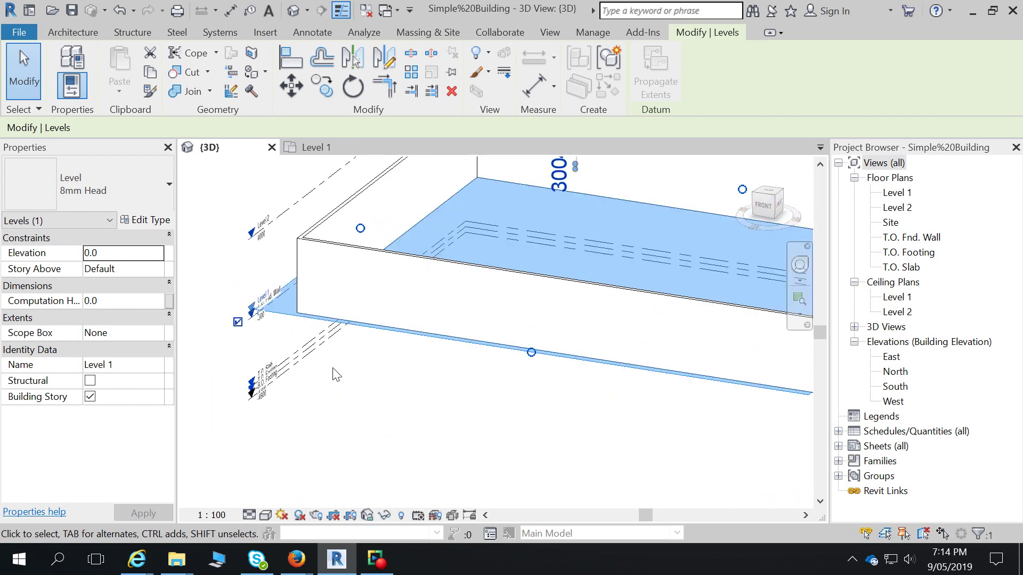
click(309, 144)
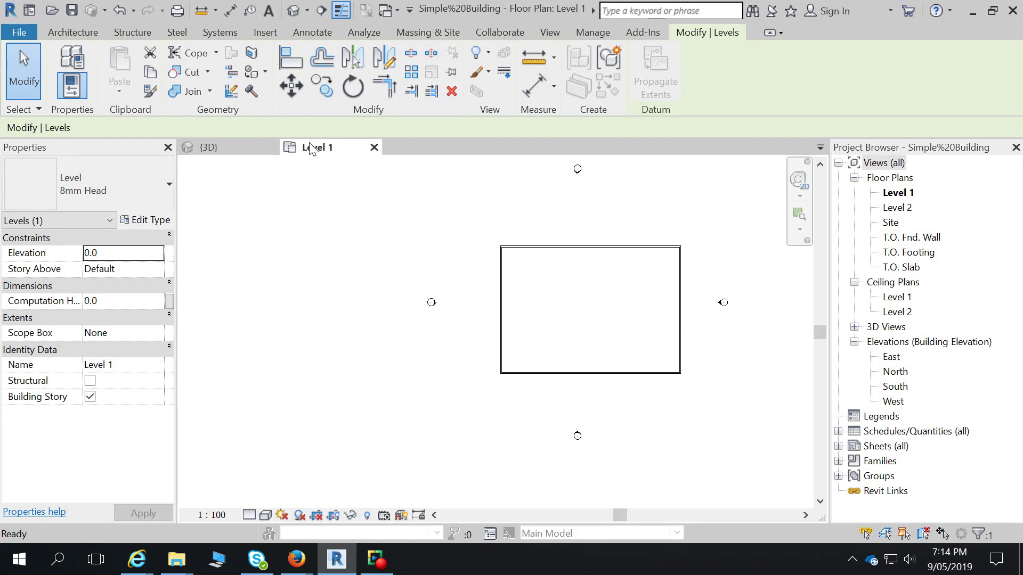
Step: Draw a horizontal Interior - Blockwork 190 wall from the west wall's midpoint straight across to the east wall
click(73, 32)
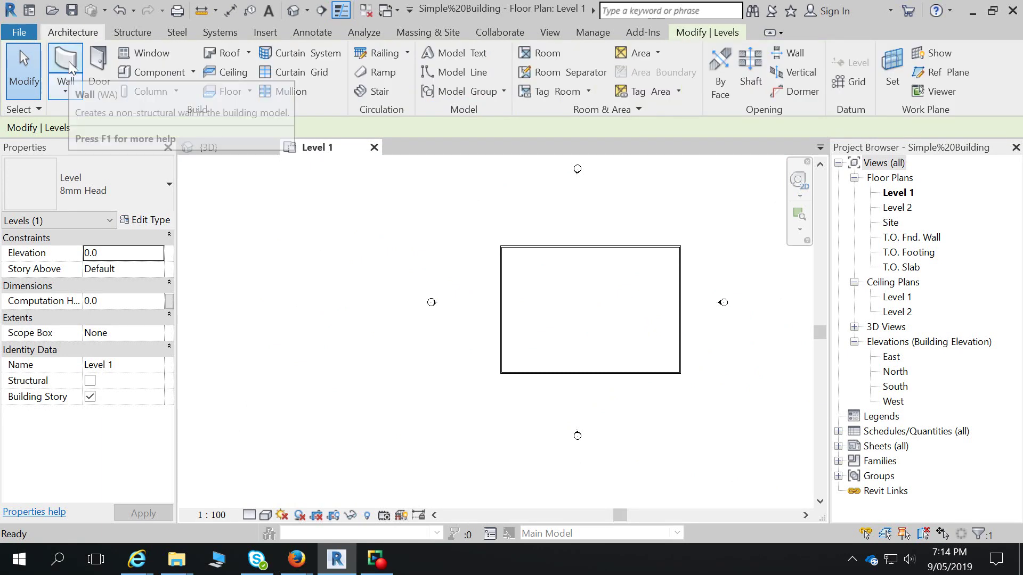
click(70, 66)
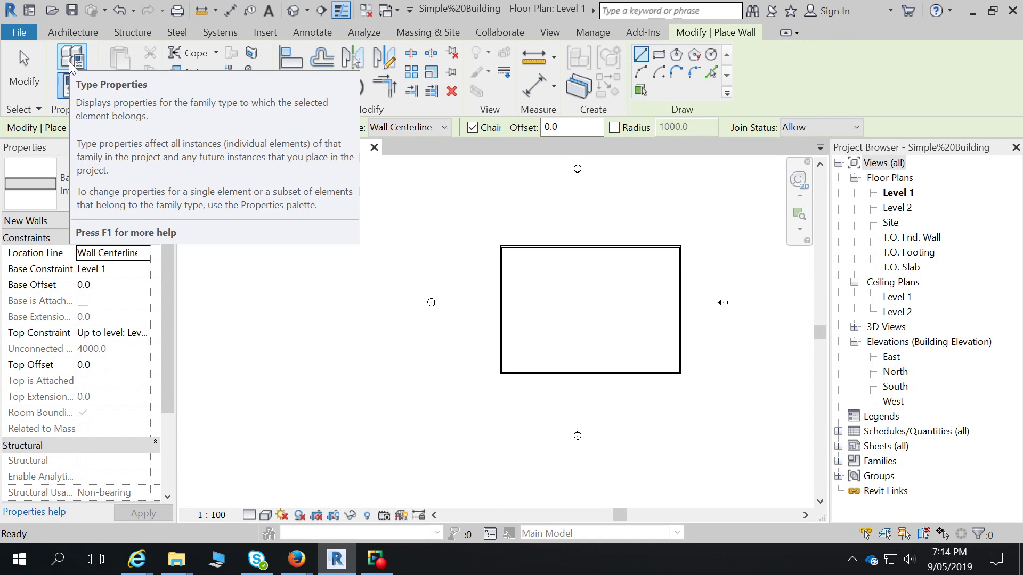
click(645, 57)
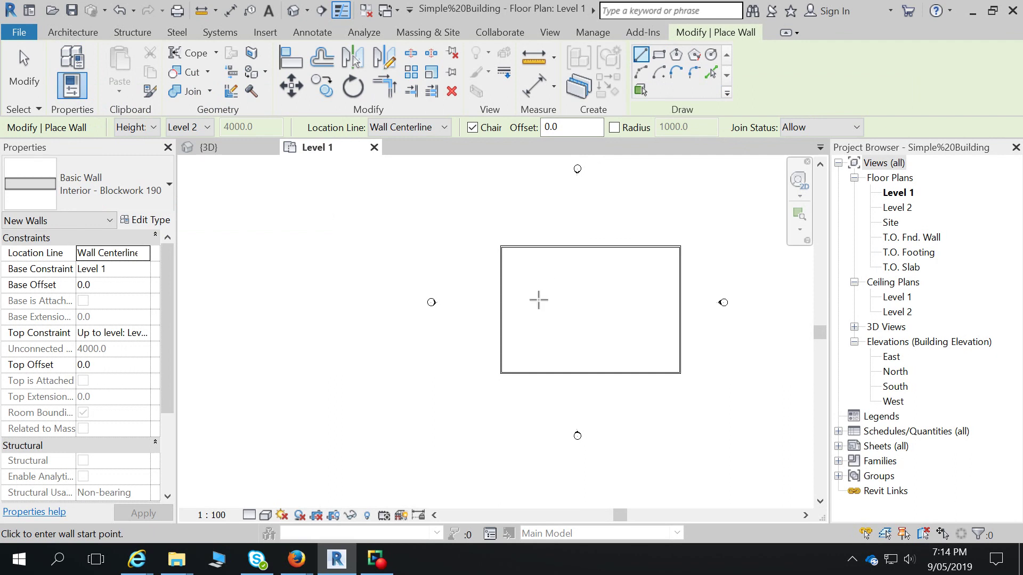
scroll(504, 301, up, 2)
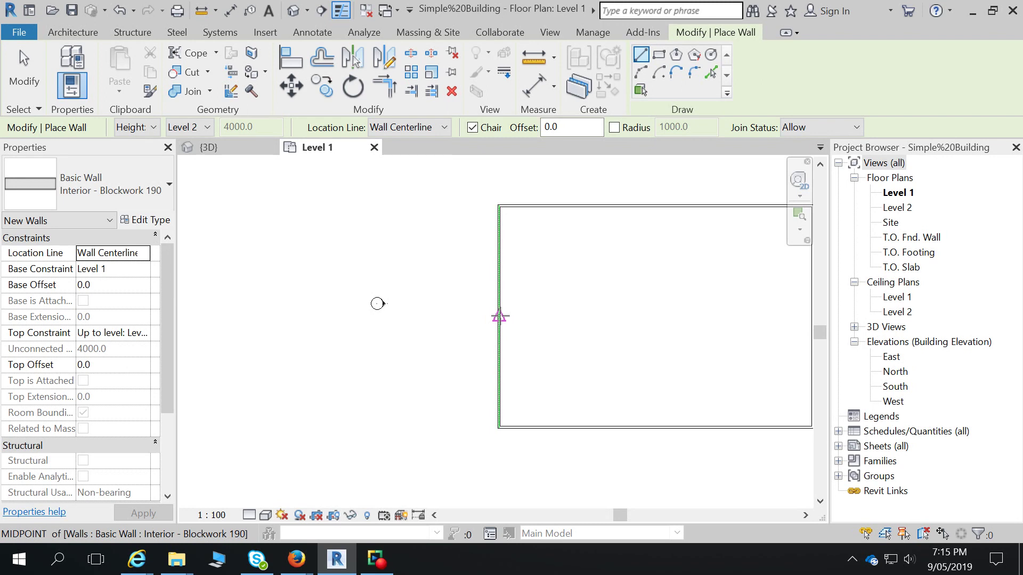
middle_drag(377, 303, 347, 290)
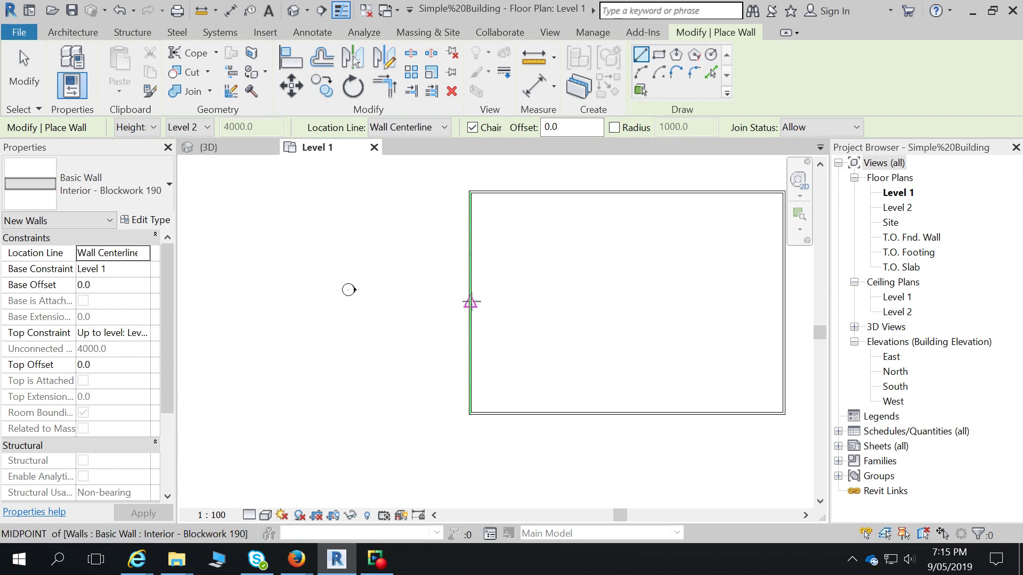
click(471, 305)
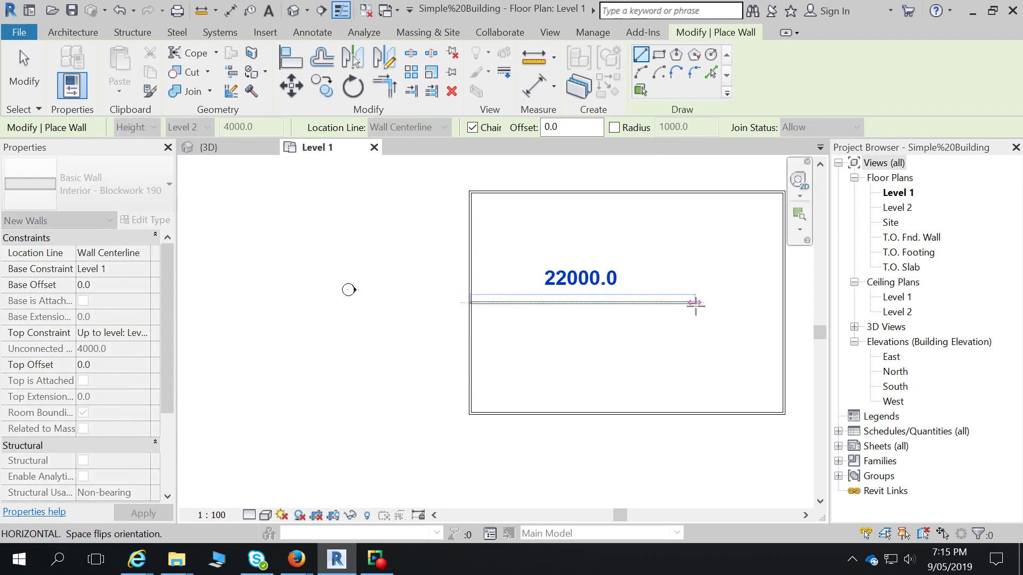
click(782, 302)
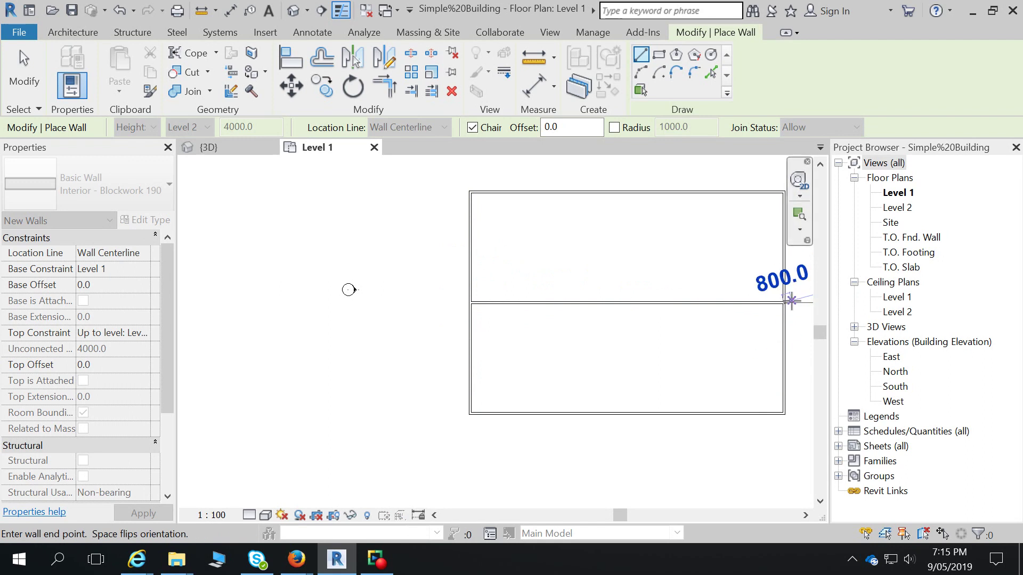
key(Escape)
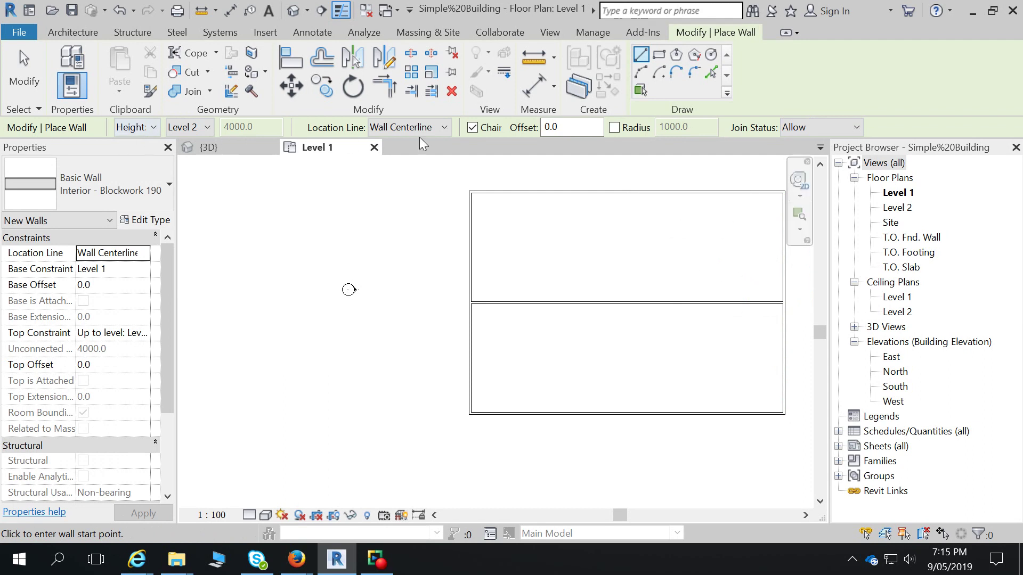
Step: Turn off Chain and draw four separate short test walls outside the building's northwest corner, one vertical and three angled
click(472, 128)
click(425, 291)
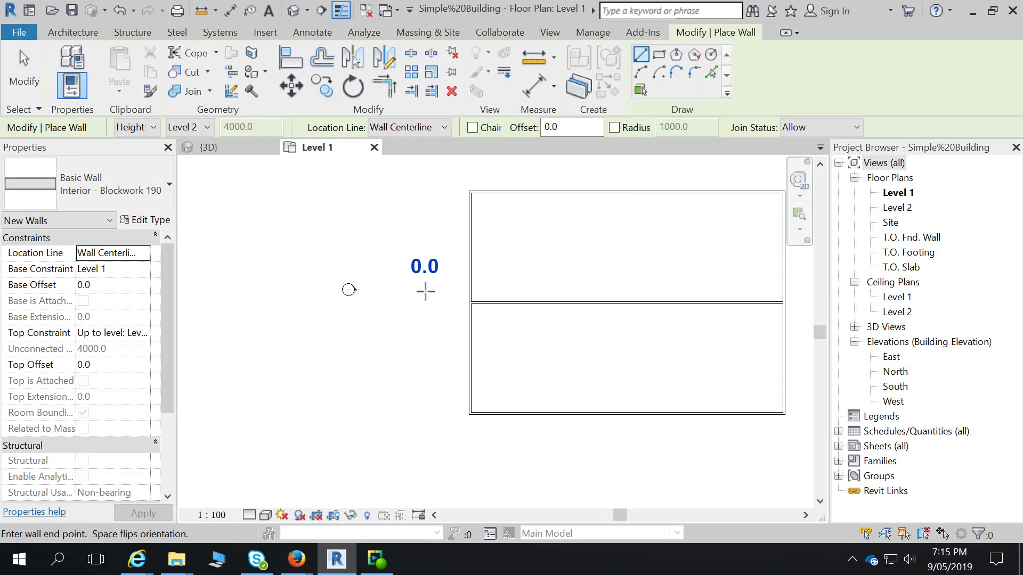
click(426, 215)
click(369, 215)
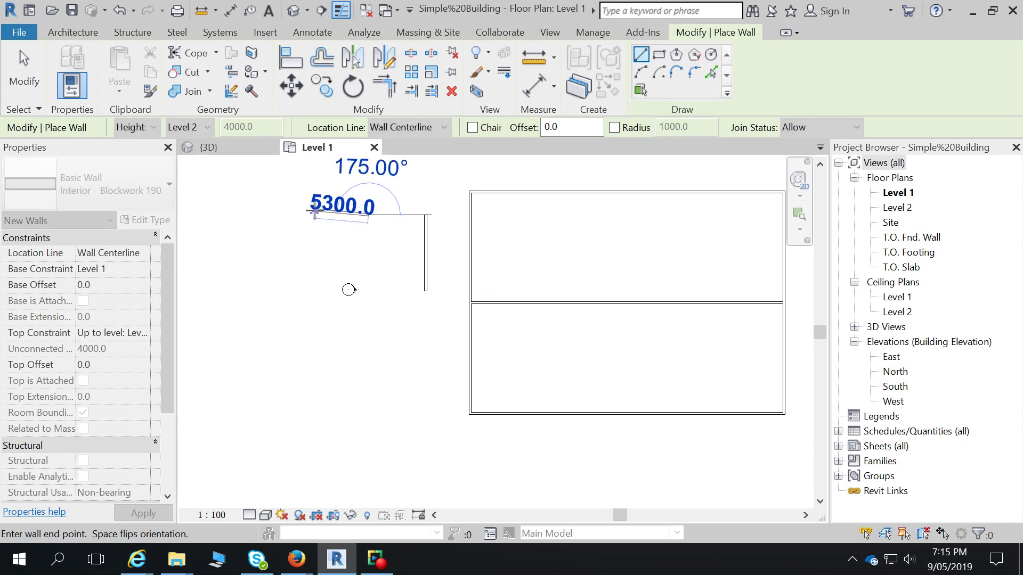
click(343, 190)
click(389, 179)
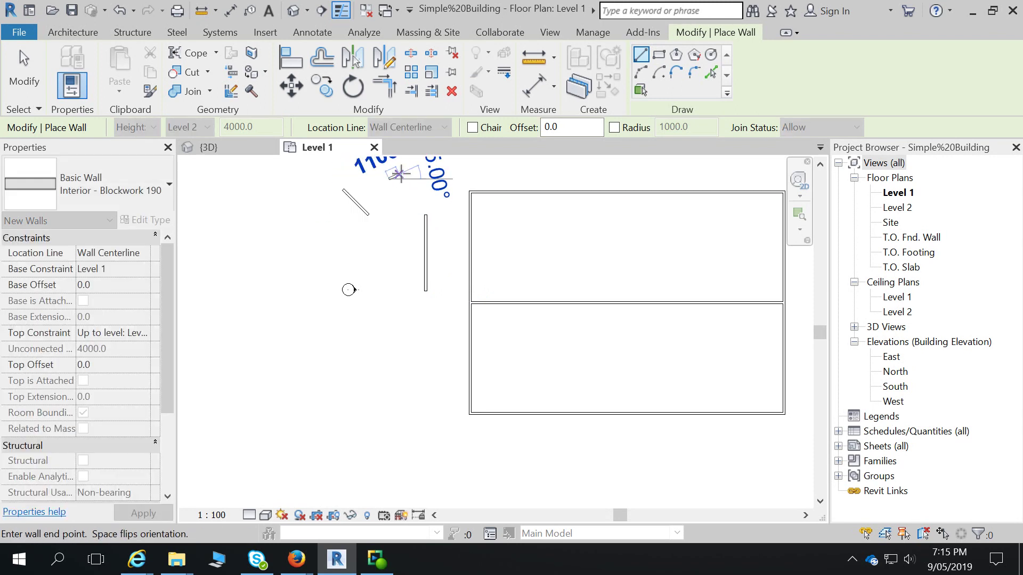
click(436, 168)
click(469, 171)
click(436, 195)
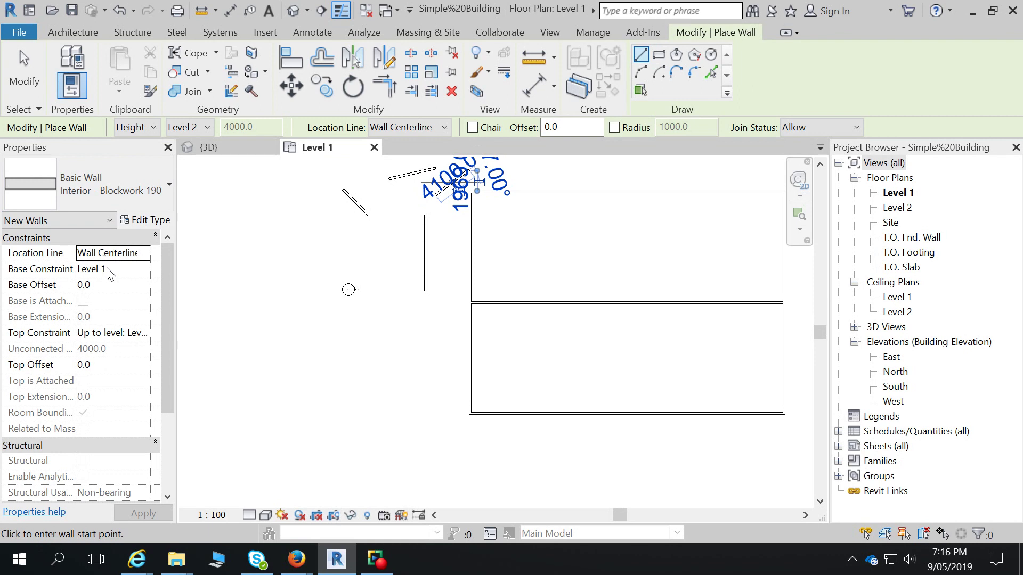
Step: Select the vertical test wall and widen the Properties palette to examine its base and top constraints
click(25, 72)
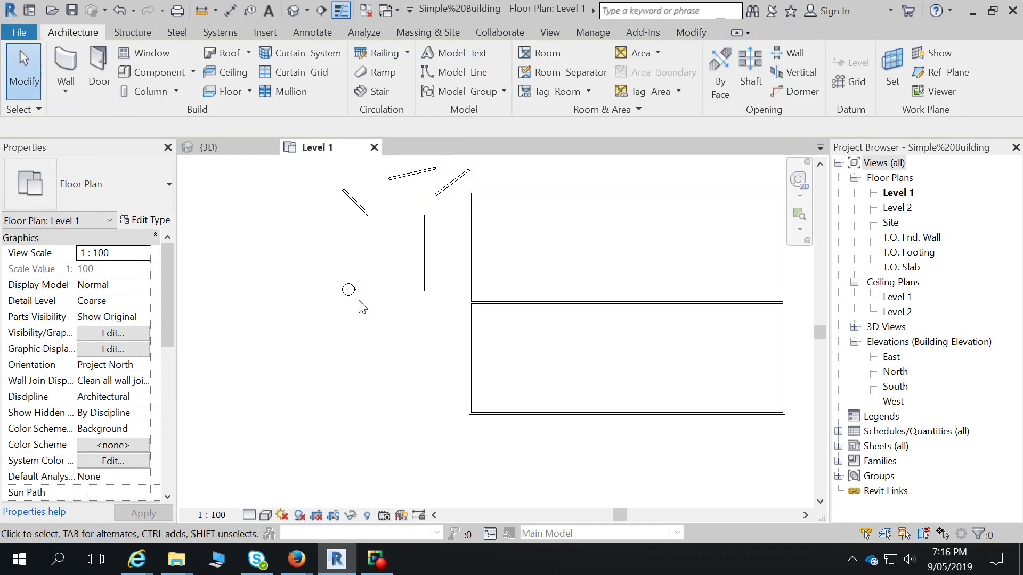
click(425, 223)
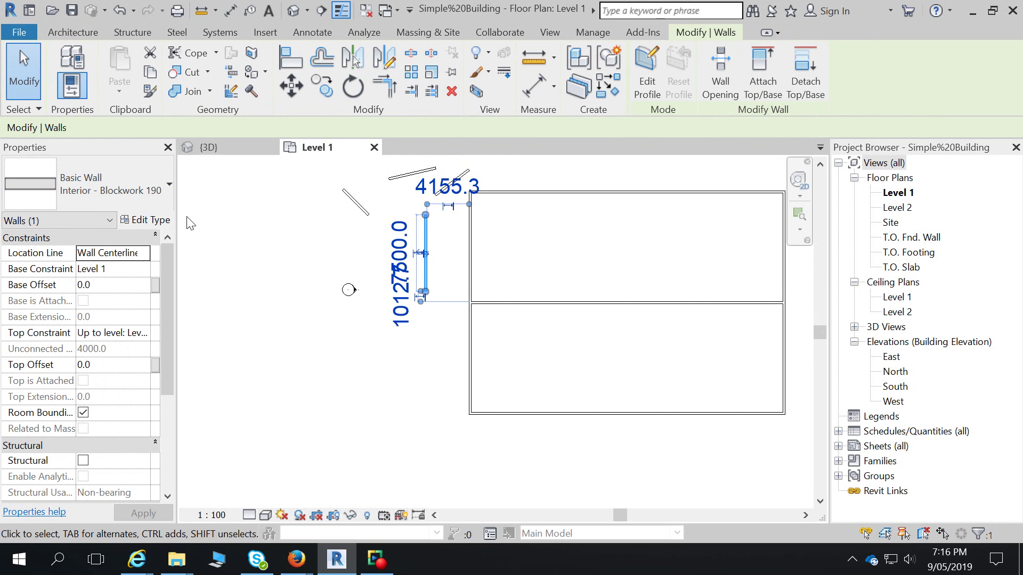
drag(177, 216, 355, 234)
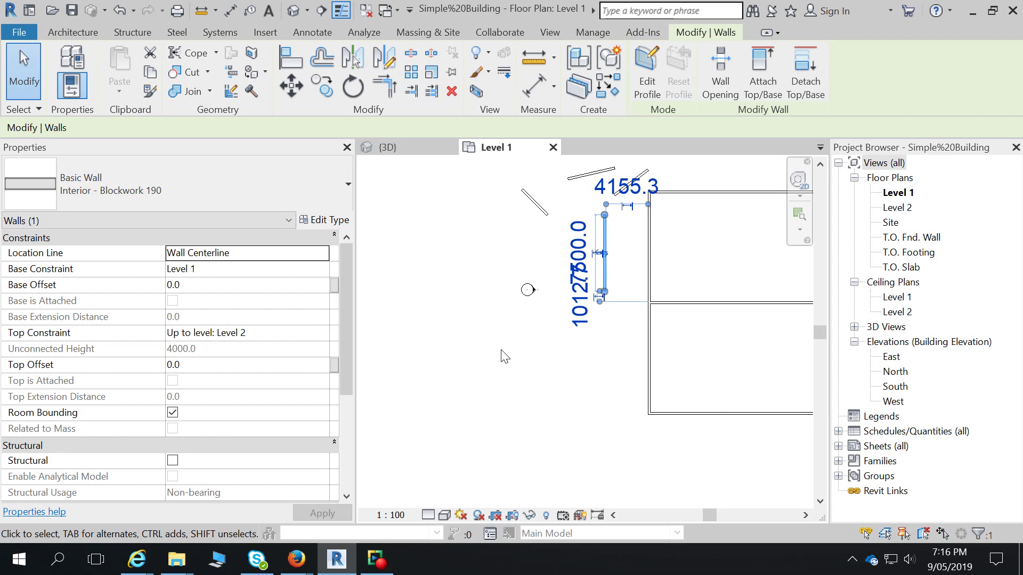
Step: Open the North elevation to examine the walls' height against Level 1 and Level 2, narrow the Properties palette, and close the elevation
double_click(897, 373)
scroll(582, 507, up, 6)
scroll(603, 347, up, 5)
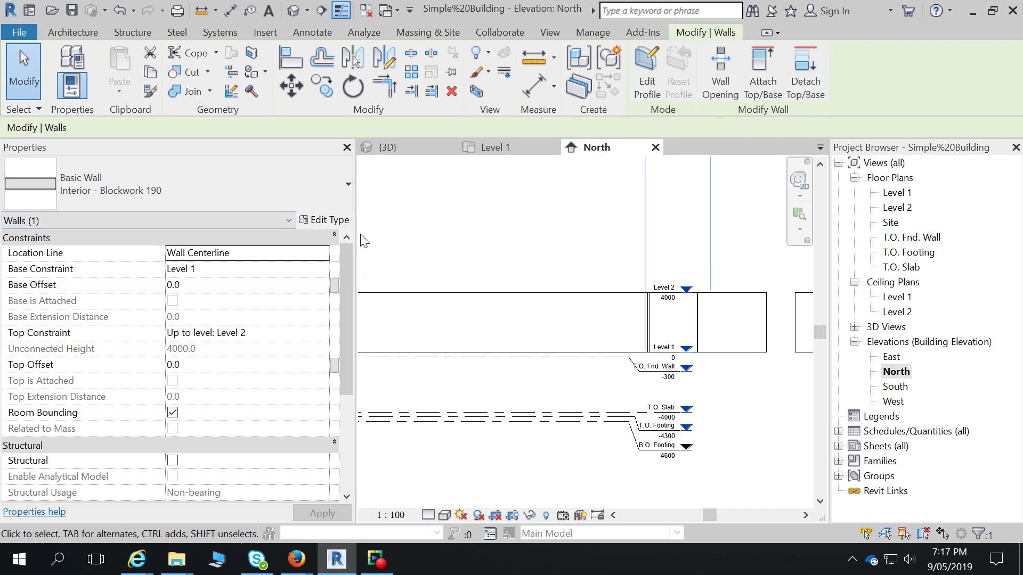
drag(355, 230, 249, 230)
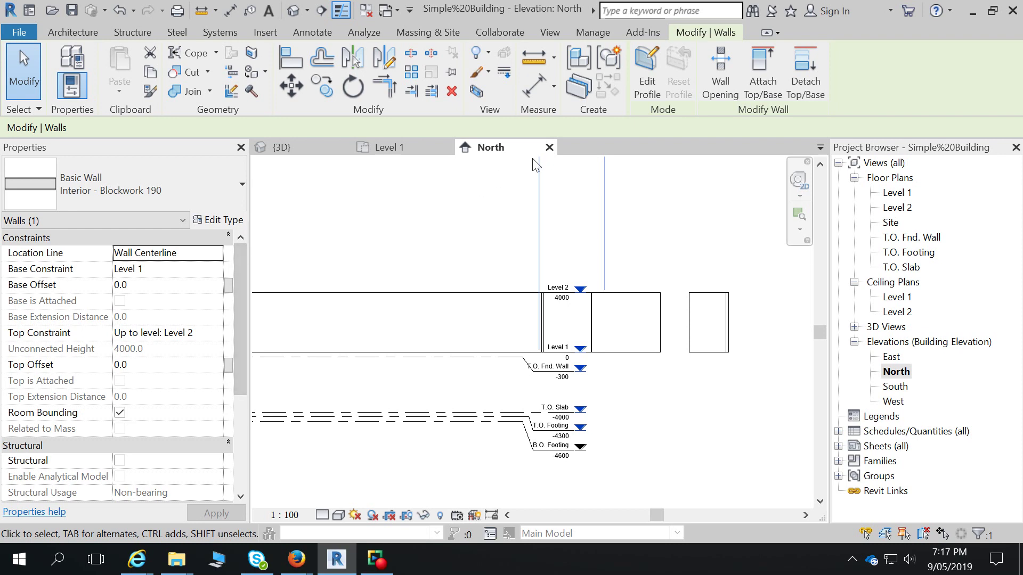
click(549, 147)
Step: Delete the four short test walls outside the building on Level 1
click(436, 209)
key(Delete)
click(487, 174)
key(Delete)
click(524, 184)
key(Delete)
click(498, 227)
key(Delete)
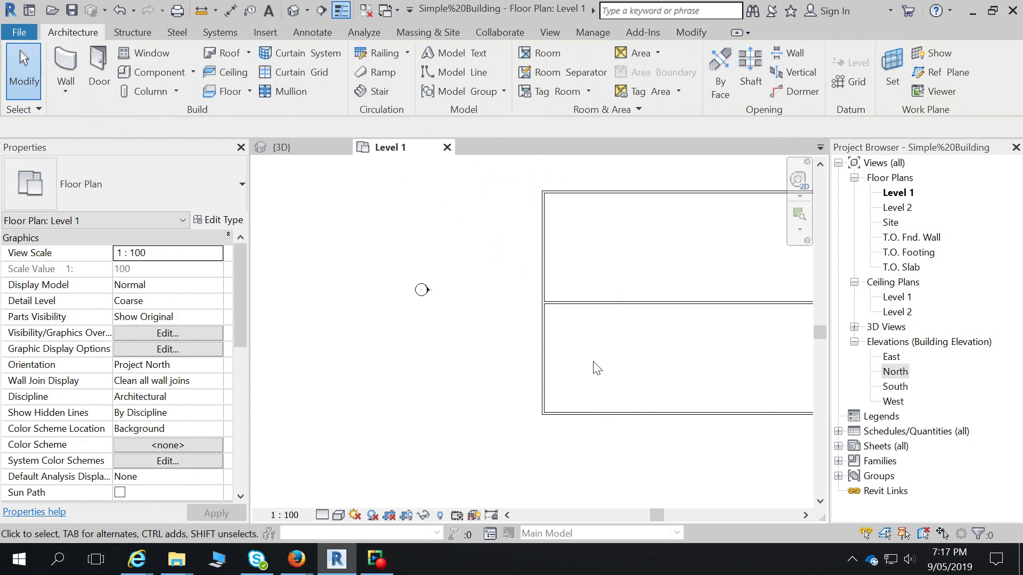
Step: Draw a second horizontal wall from the west wall to the east wall, about 2400 mm north of the middle wall, and turn Chain back on
click(70, 63)
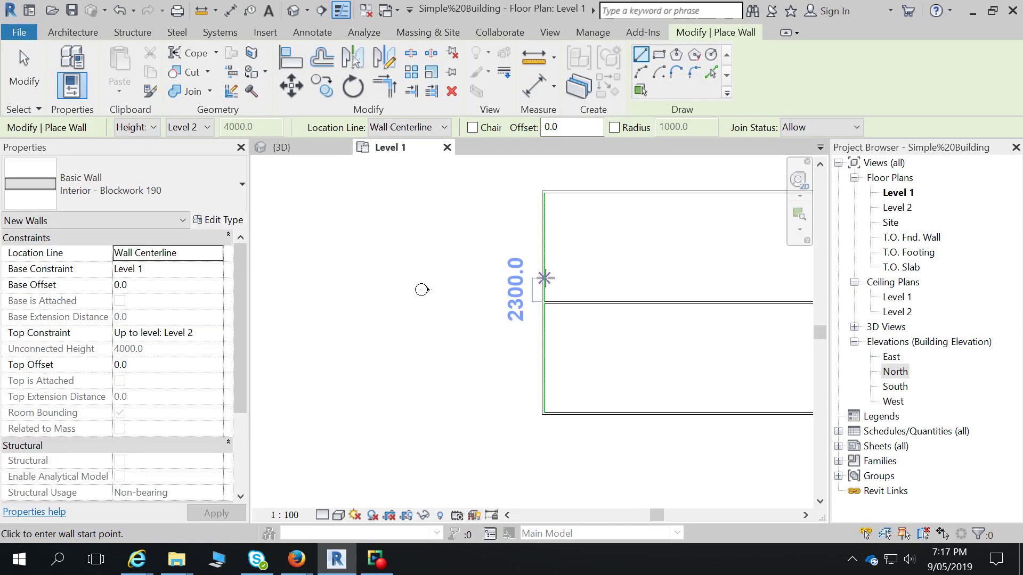
scroll(545, 276, up, 3)
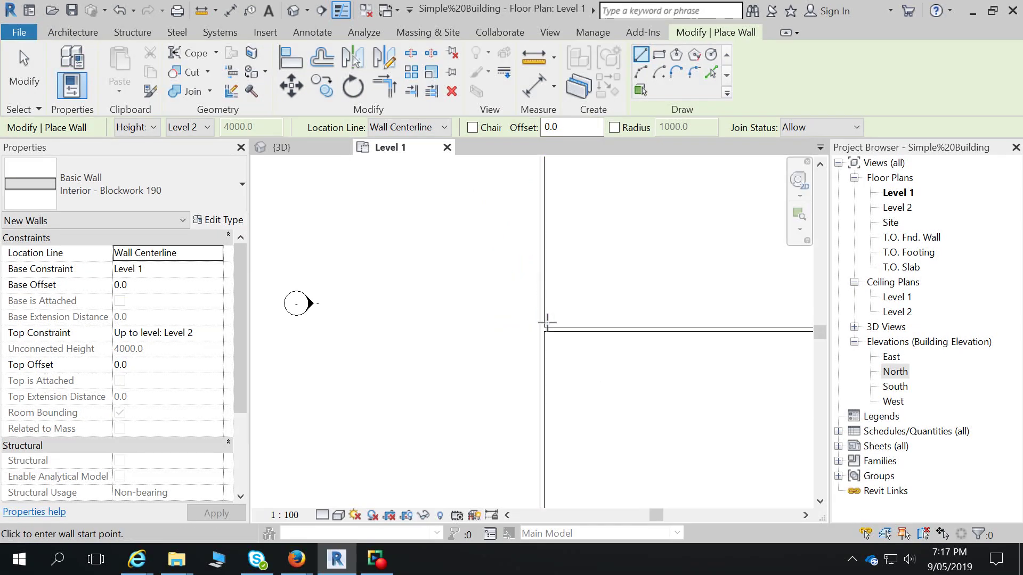
click(546, 325)
key(Escape)
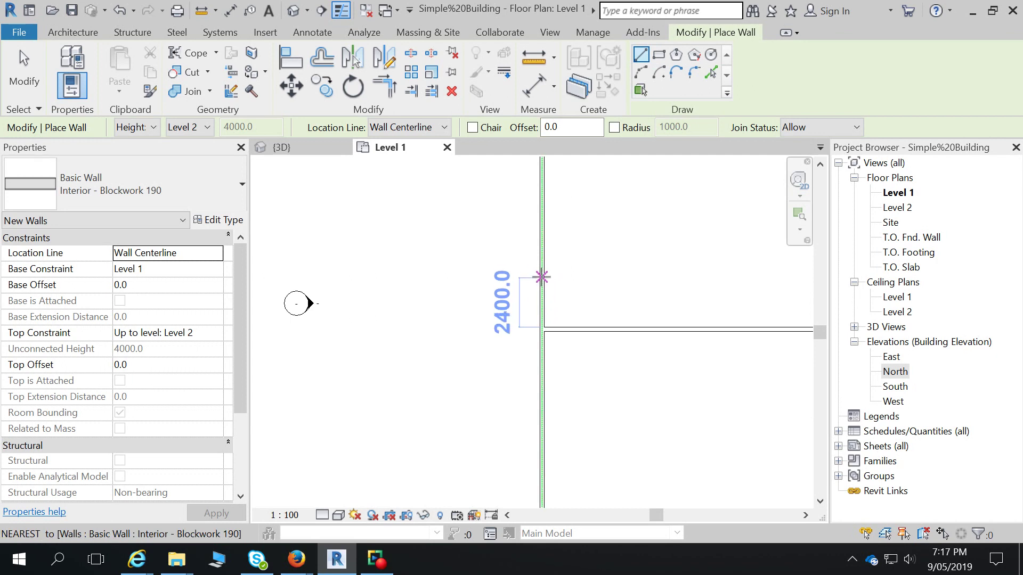
scroll(541, 273, up, 1)
scroll(541, 273, down, 1)
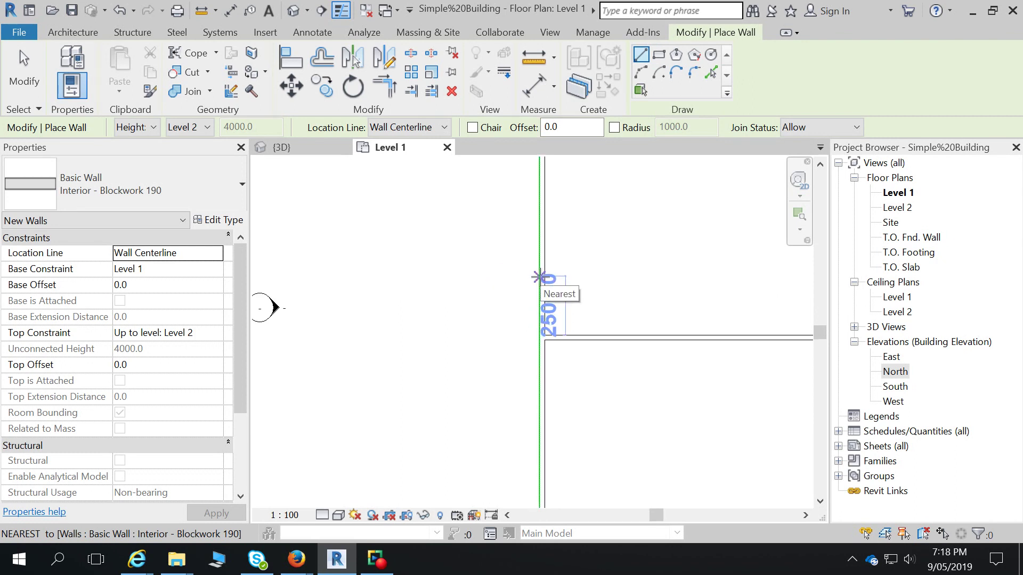
click(538, 277)
scroll(536, 296, down, 2)
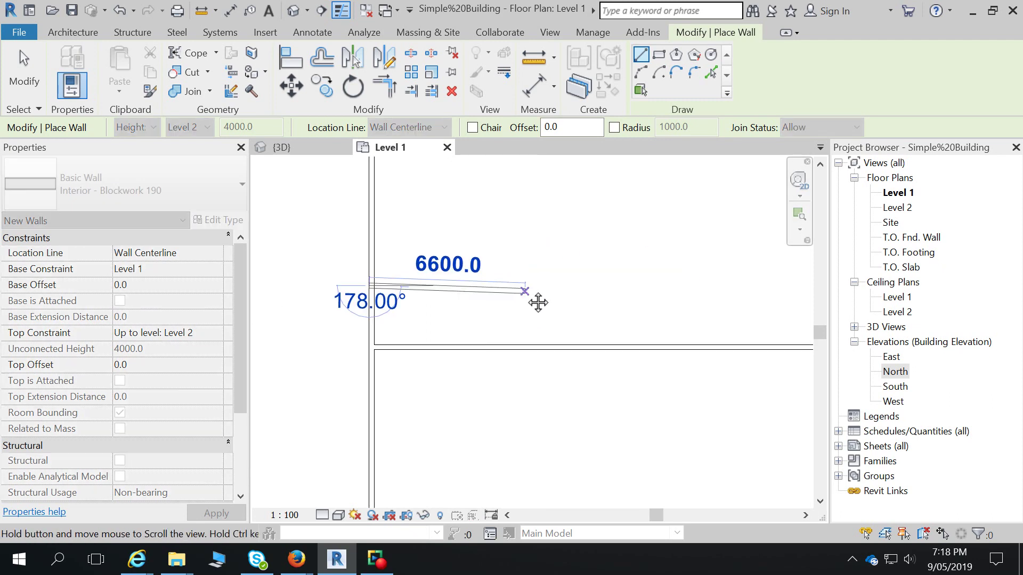
middle_drag(656, 288, 491, 286)
scroll(491, 285, down, 1)
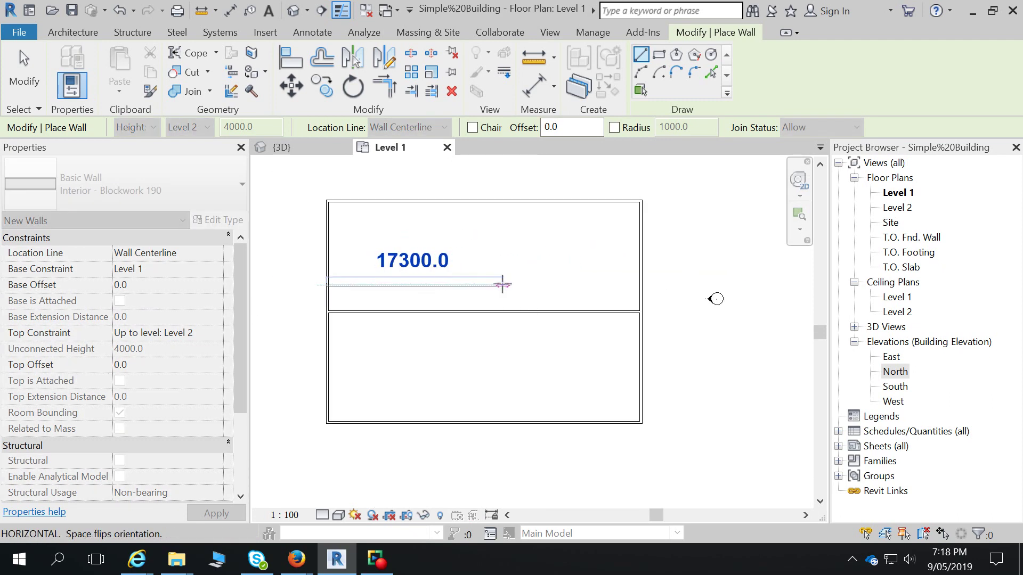
click(639, 284)
key(Escape)
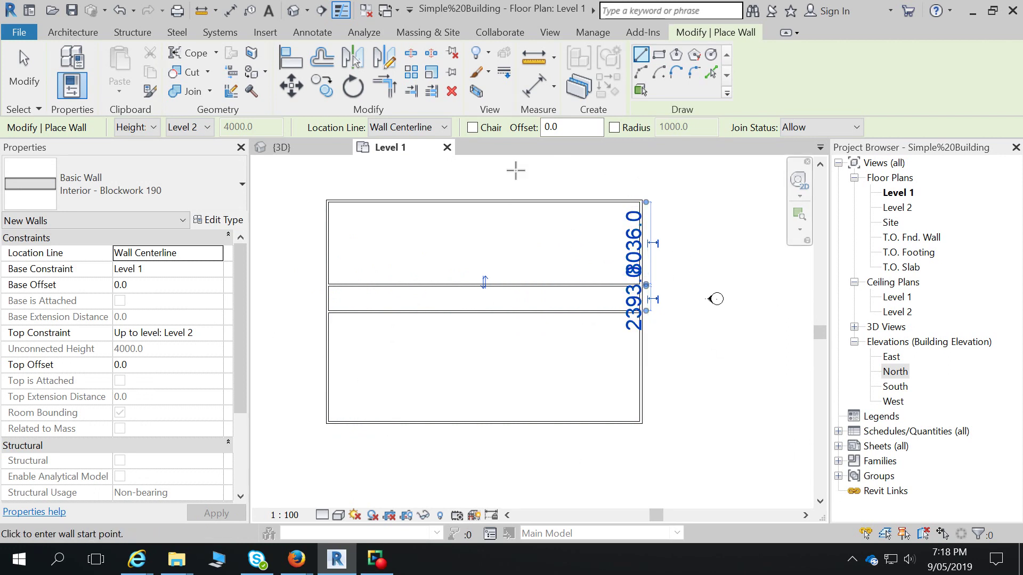
click(472, 127)
Step: Try a vertical wall from the upper horizontal interior wall to the north wall, about 4900 mm from the west wall
click(73, 32)
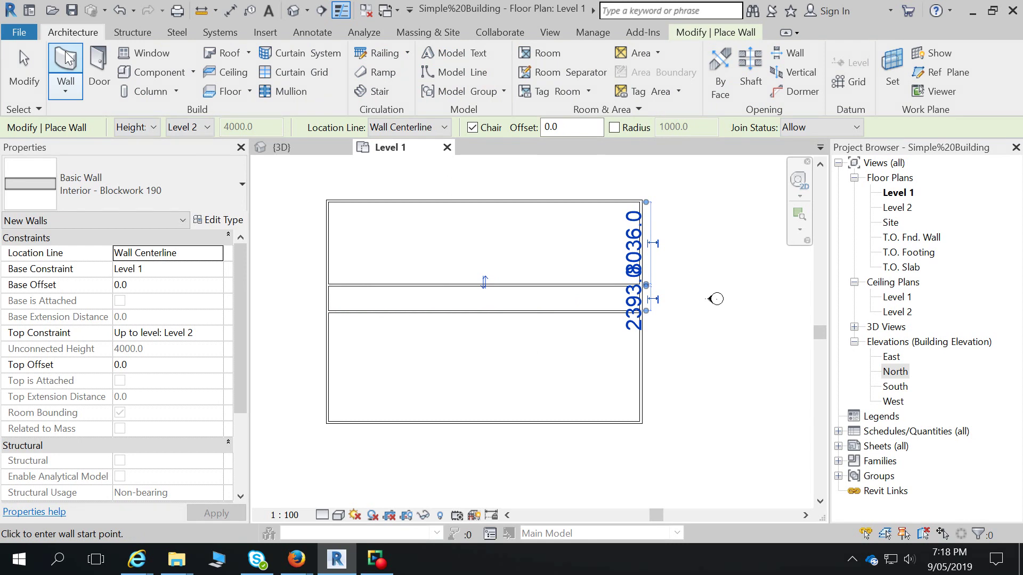
click(66, 64)
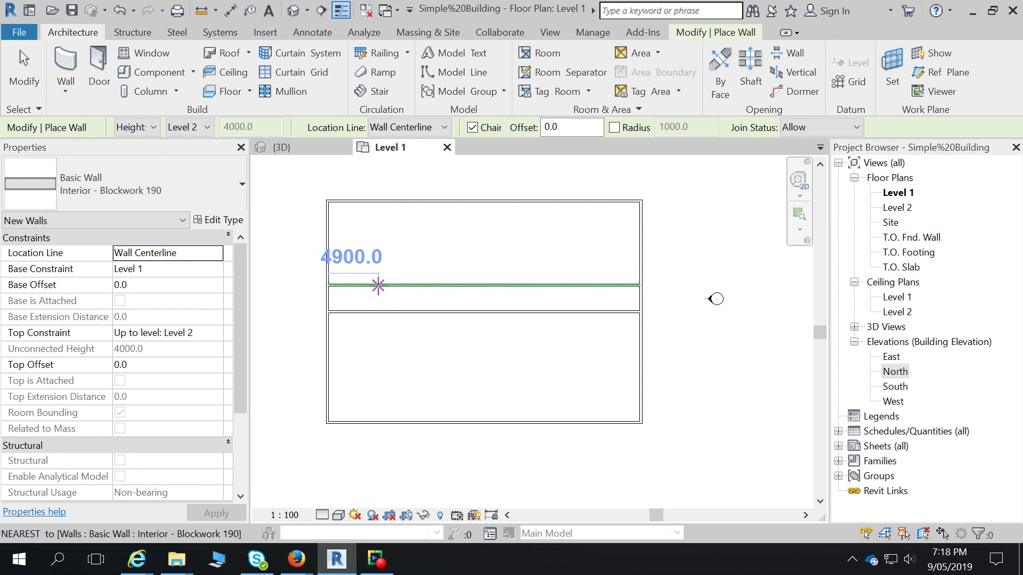
click(380, 286)
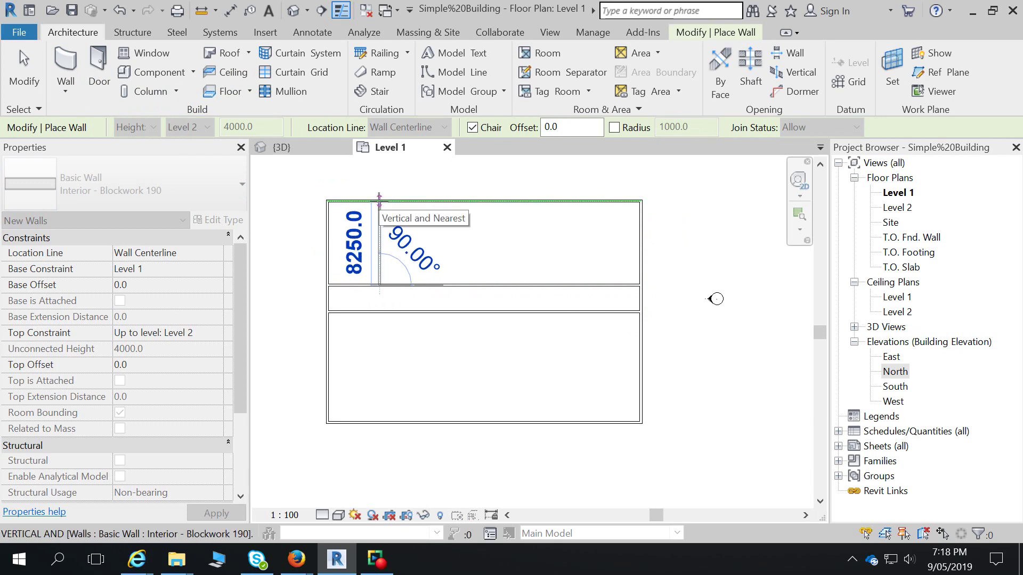
click(379, 200)
key(Escape)
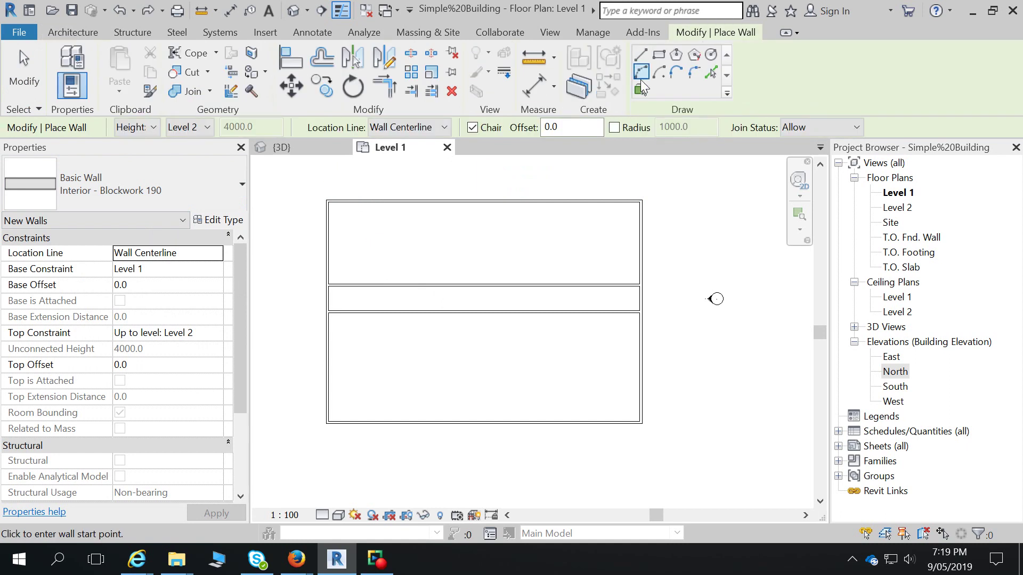
Step: Draw a straight vertical partition between the upper horizontal interior wall and the north wall, about 4900 mm east of the west wall
click(644, 52)
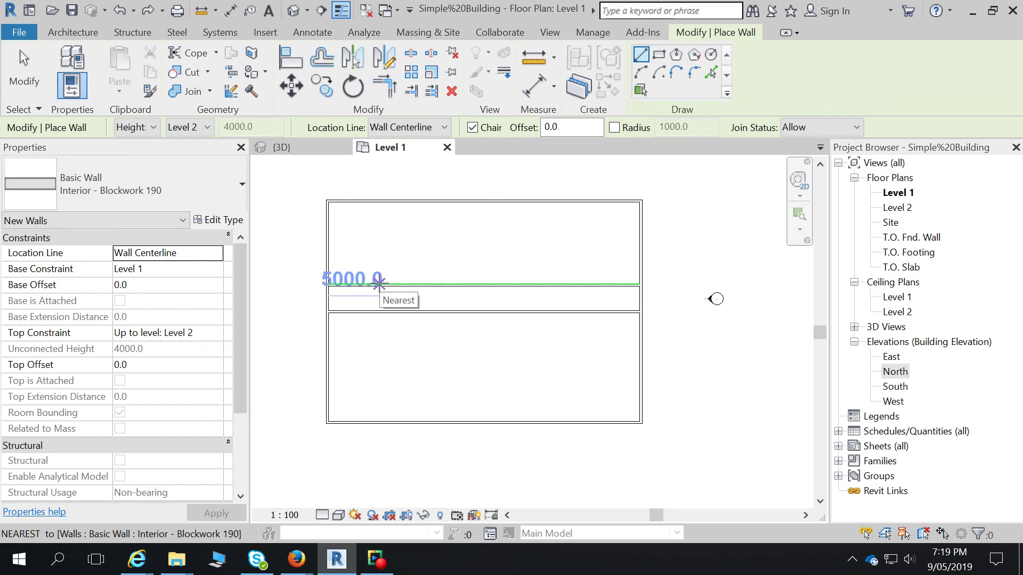
click(379, 282)
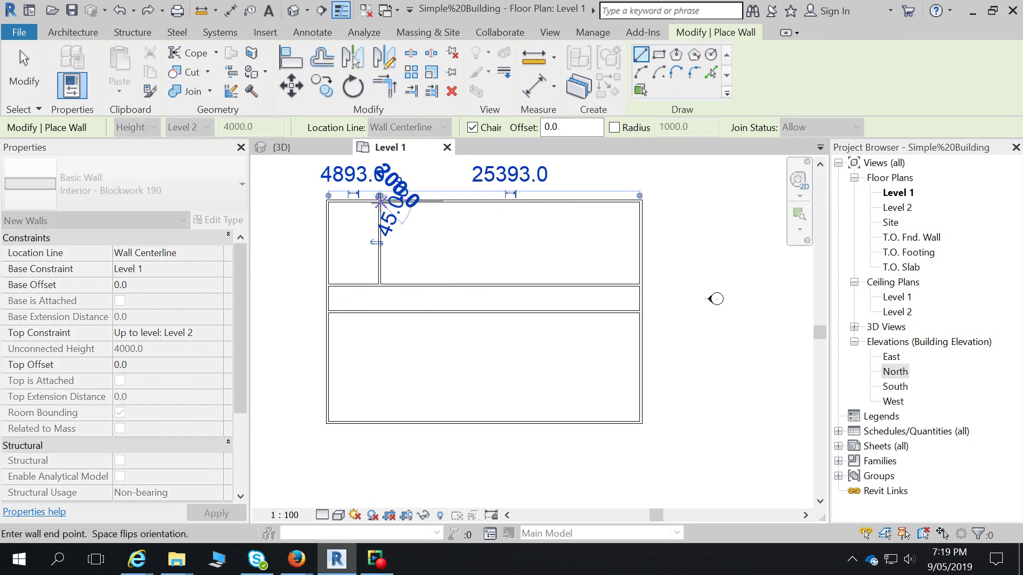
click(378, 201)
key(Escape)
key(Escape)
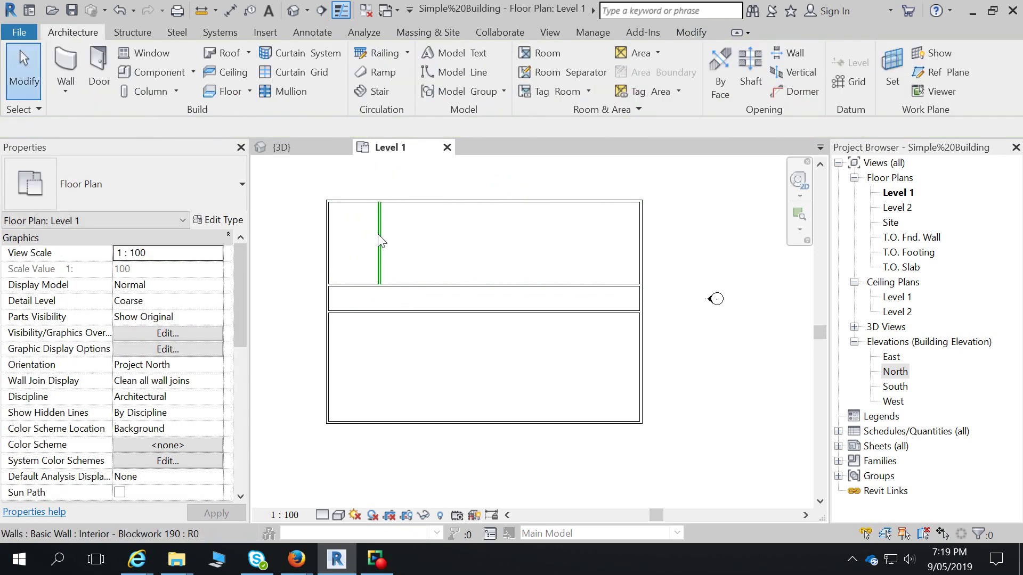
Step: Set the location line of the vertical partition north of the upper interior wall to Finish Face: Exterior
click(380, 239)
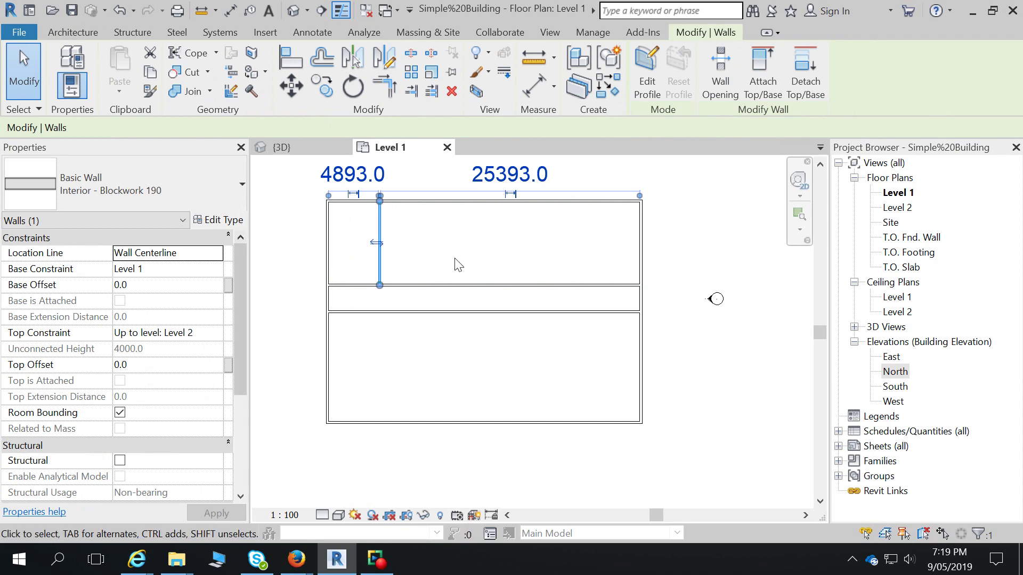
scroll(373, 277, up, 5)
scroll(456, 341, down, 2)
scroll(463, 341, up, 2)
middle_drag(461, 326, 487, 325)
scroll(458, 272, up, 2)
click(218, 253)
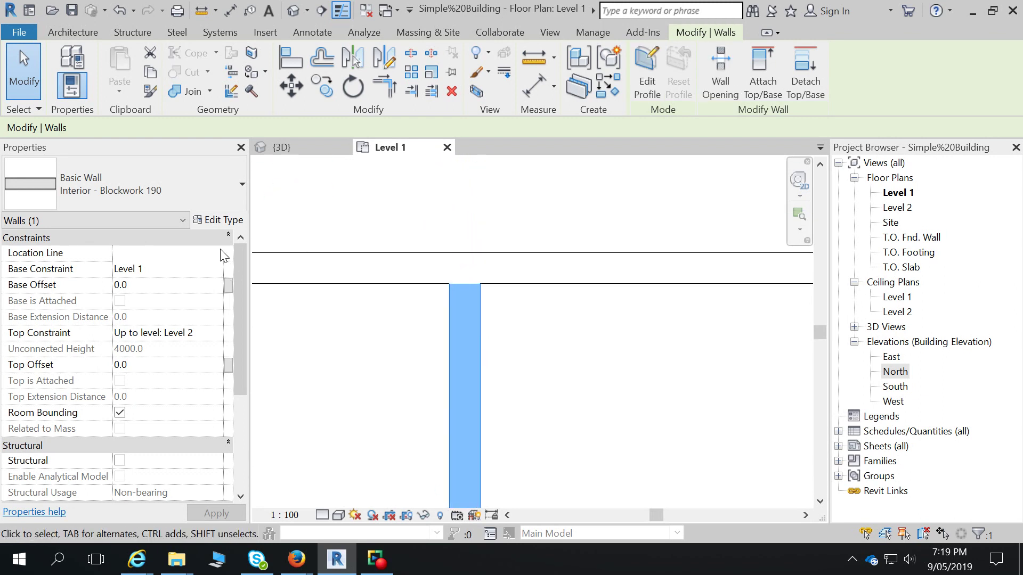
click(217, 253)
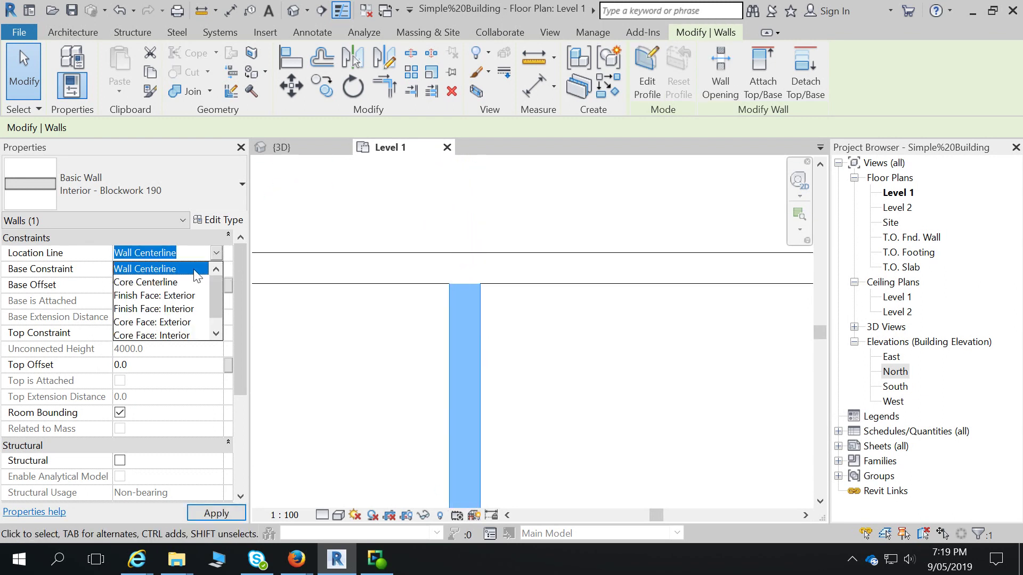
click(169, 296)
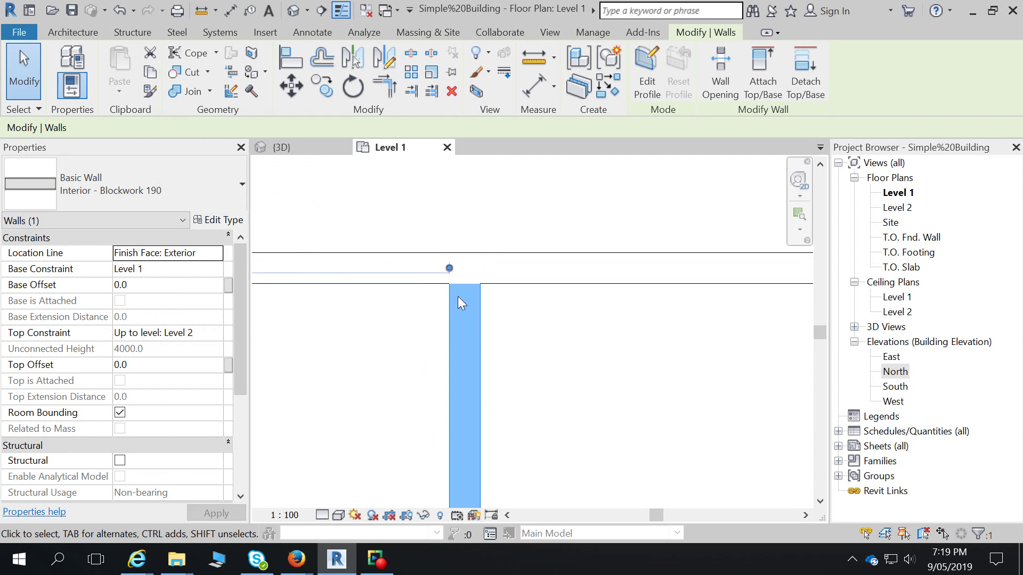
Step: Set the vertical partition's location line back to Wall Centerline
click(216, 252)
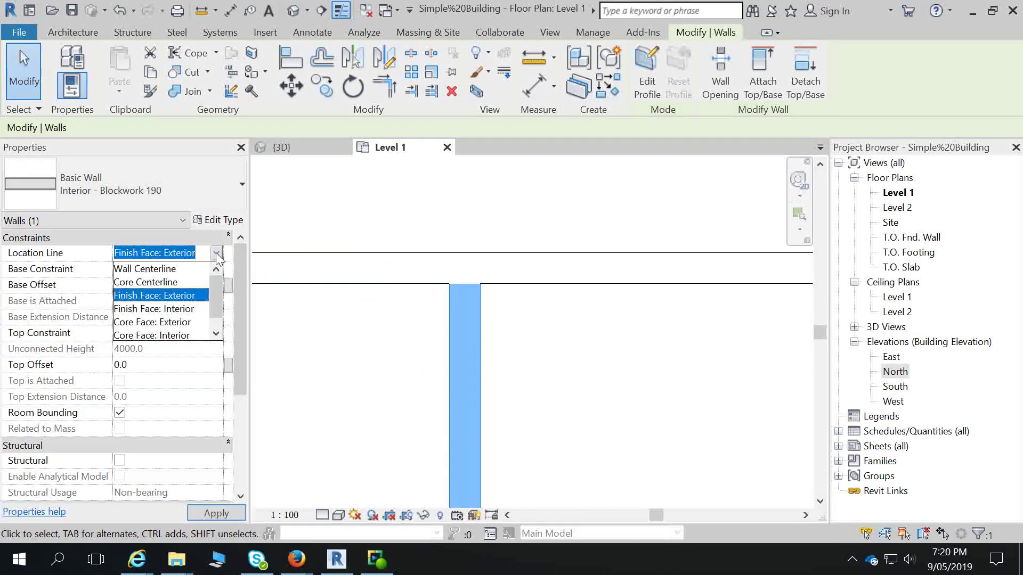
click(152, 269)
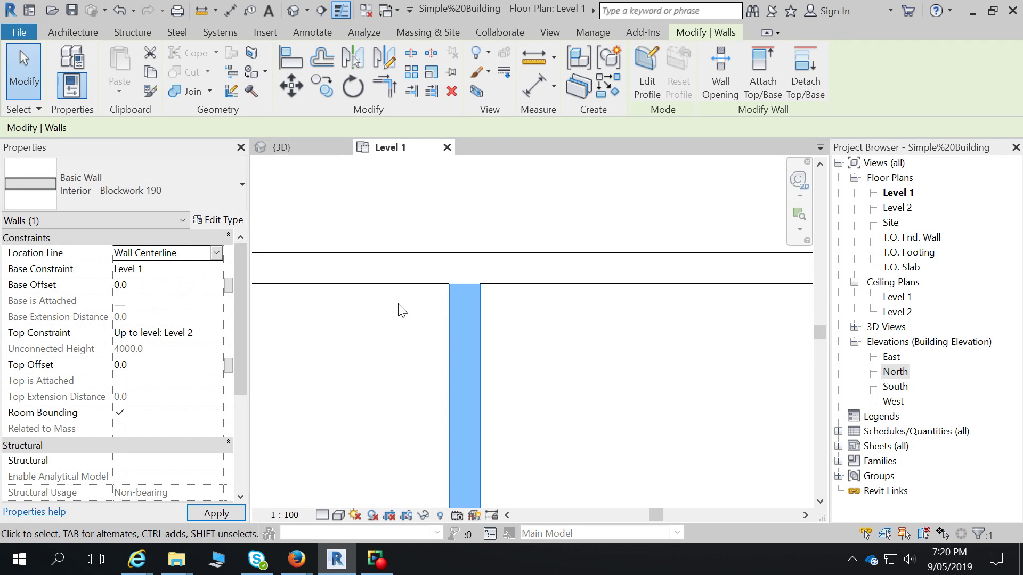
scroll(461, 304, down, 2)
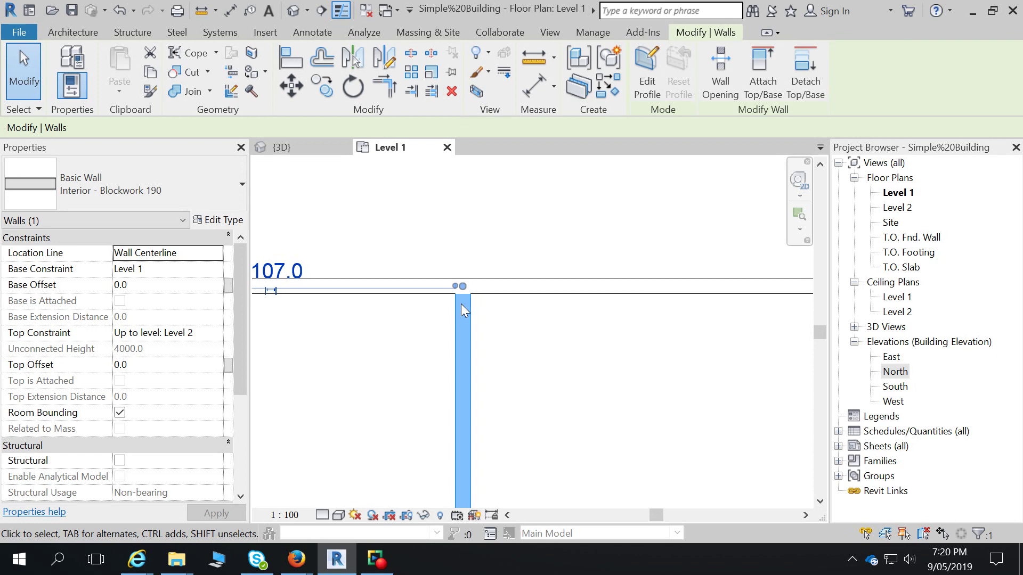
scroll(461, 304, down, 1)
scroll(461, 314, down, 1)
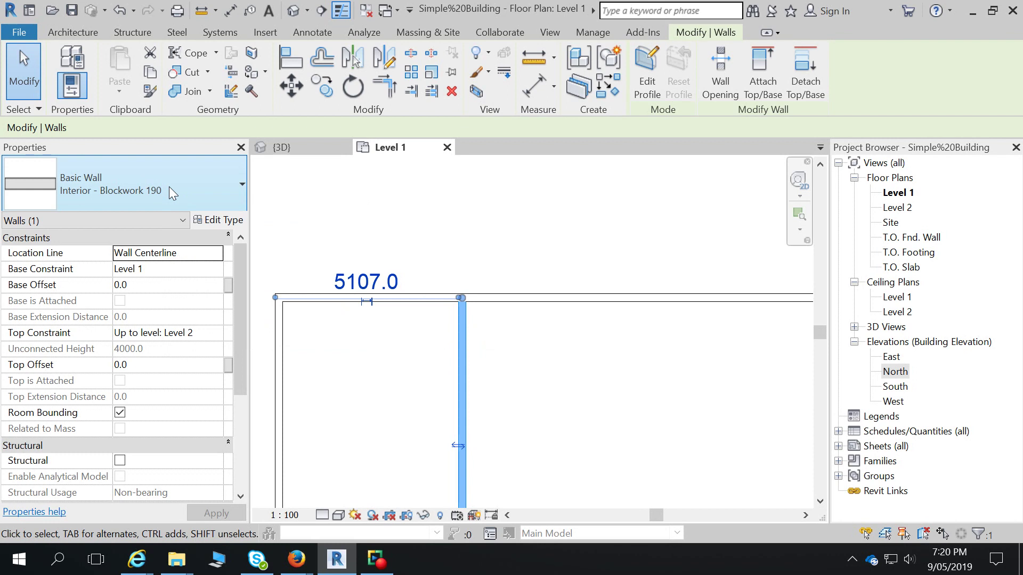
Step: Flip the vertical partition's orientation and change its type to Exterior - Brick on Mtl. Stud
click(456, 446)
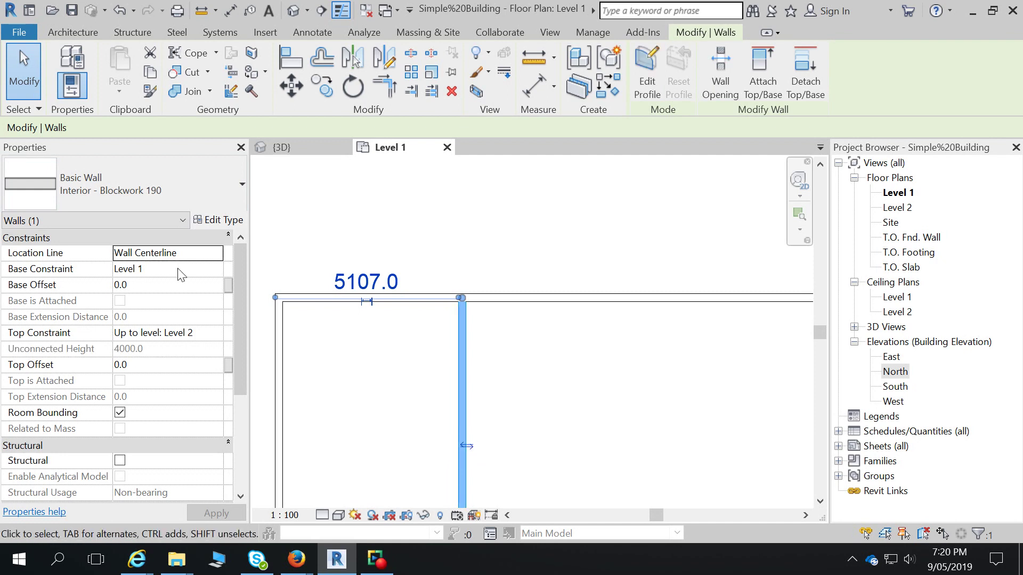
click(177, 188)
scroll(104, 292, up, 5)
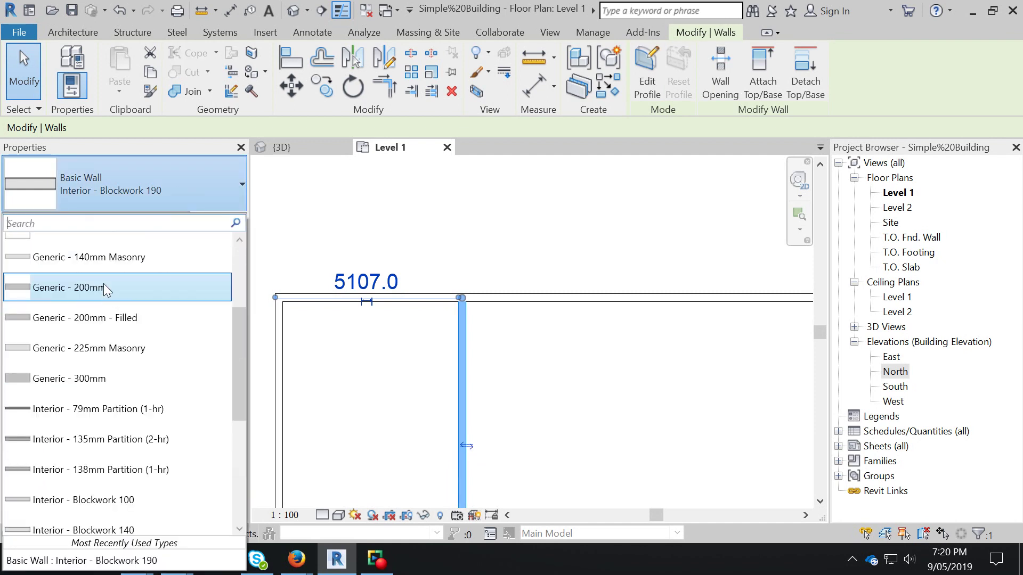
click(101, 297)
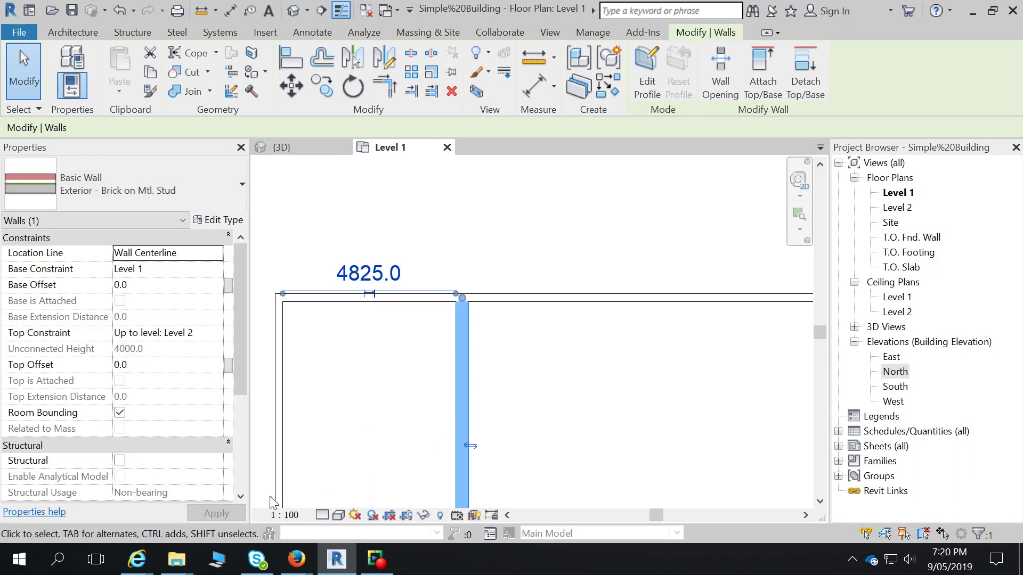
Step: Set the Level 1 floor plan's detail level to Medium and clear the wall selection
click(323, 515)
click(340, 499)
click(473, 418)
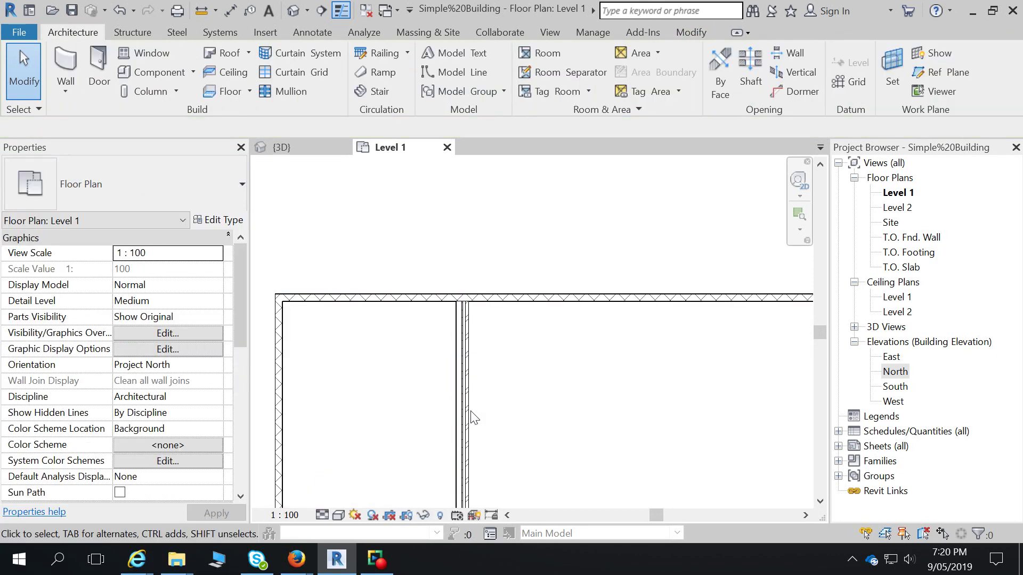
Step: Select the brick partition and flip its interior and exterior sides
click(468, 382)
scroll(468, 380, up, 5)
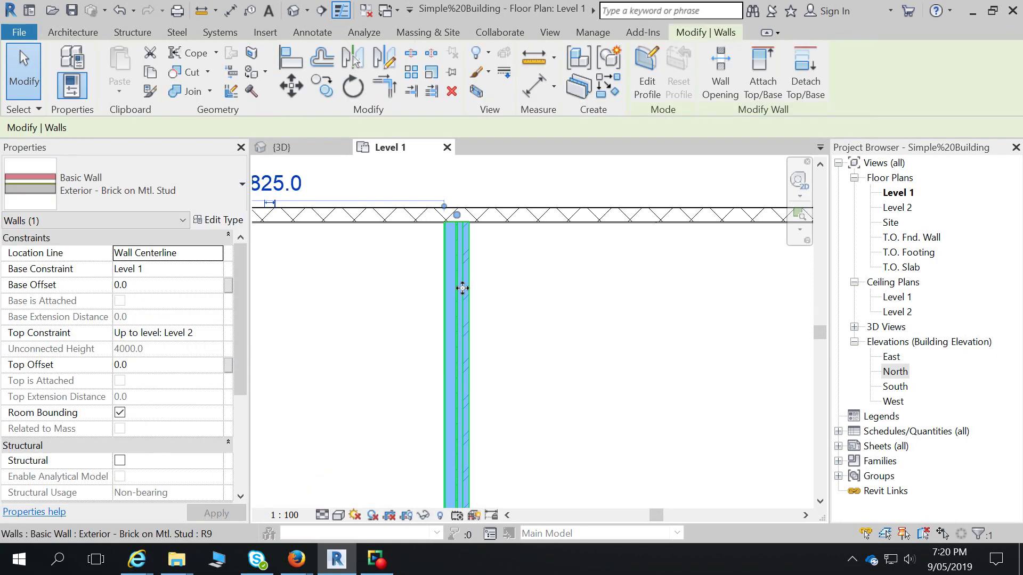
scroll(467, 327, down, 4)
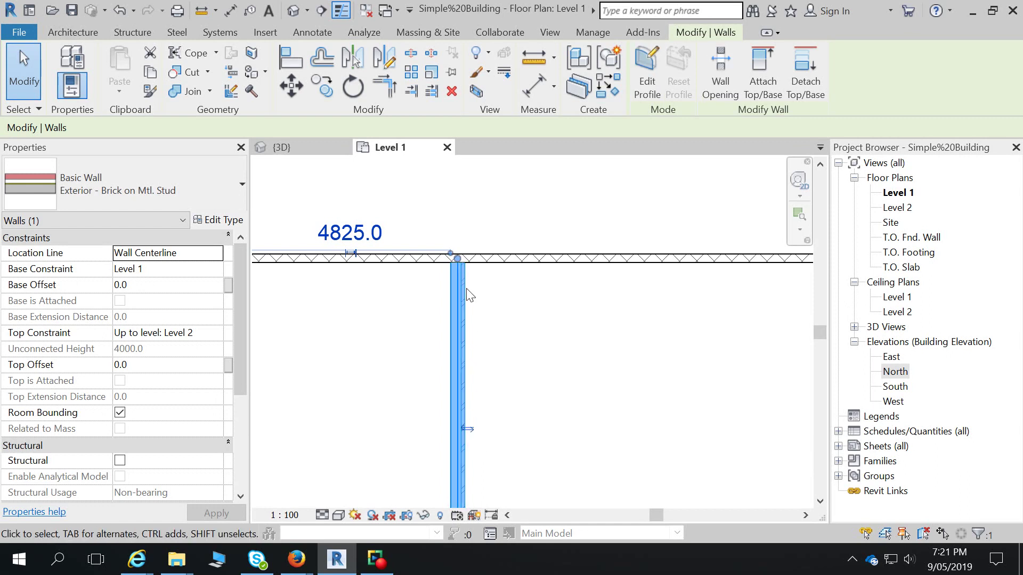
click(467, 430)
click(447, 434)
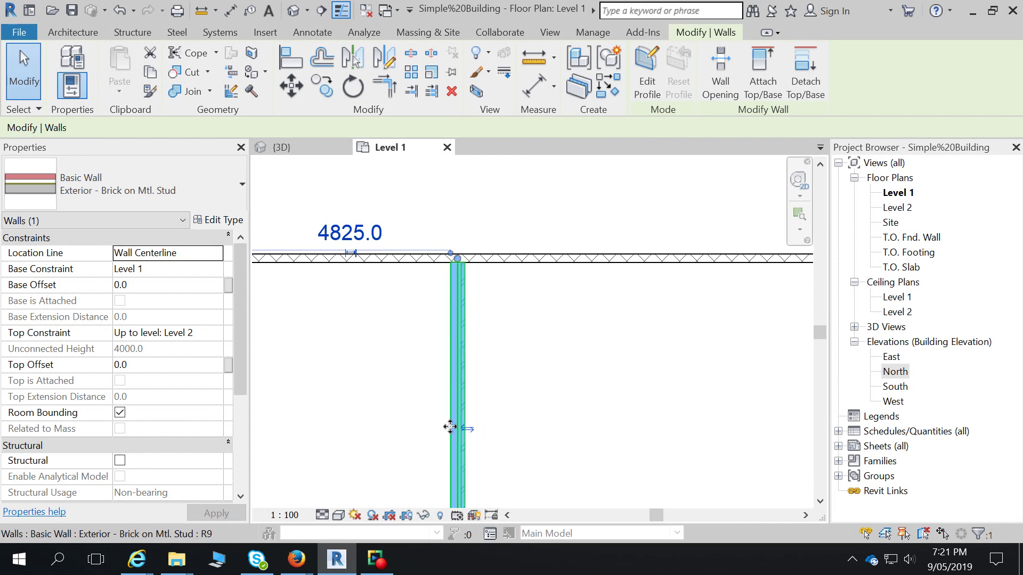
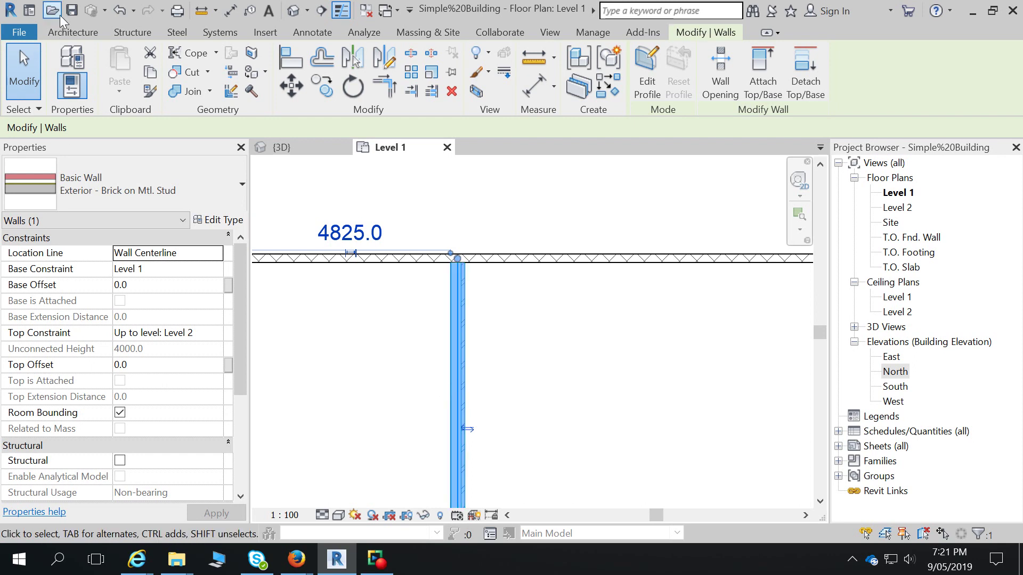
Step: Undo the partition's flips and type change, and the Medium detail level
click(120, 11)
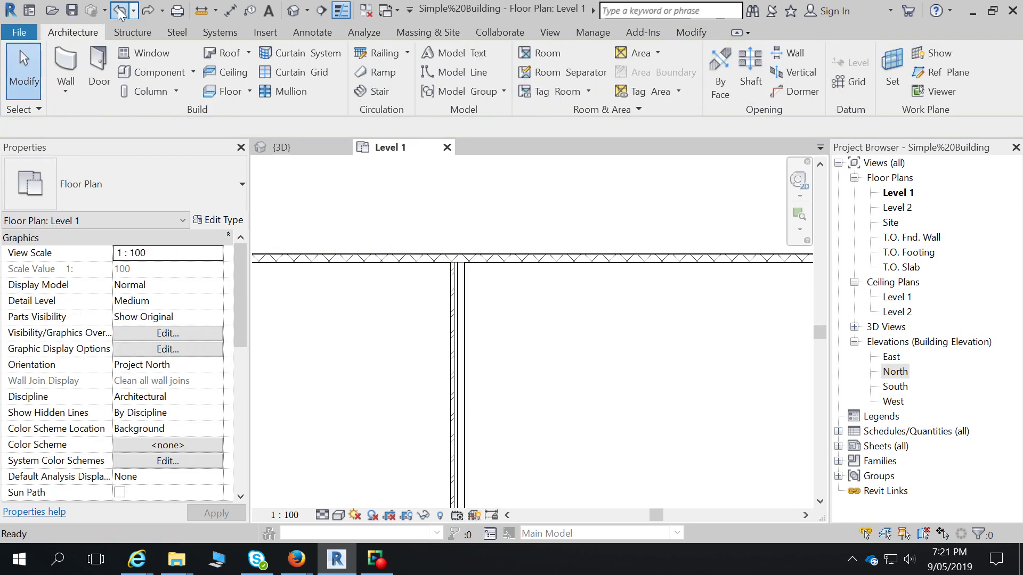
click(120, 11)
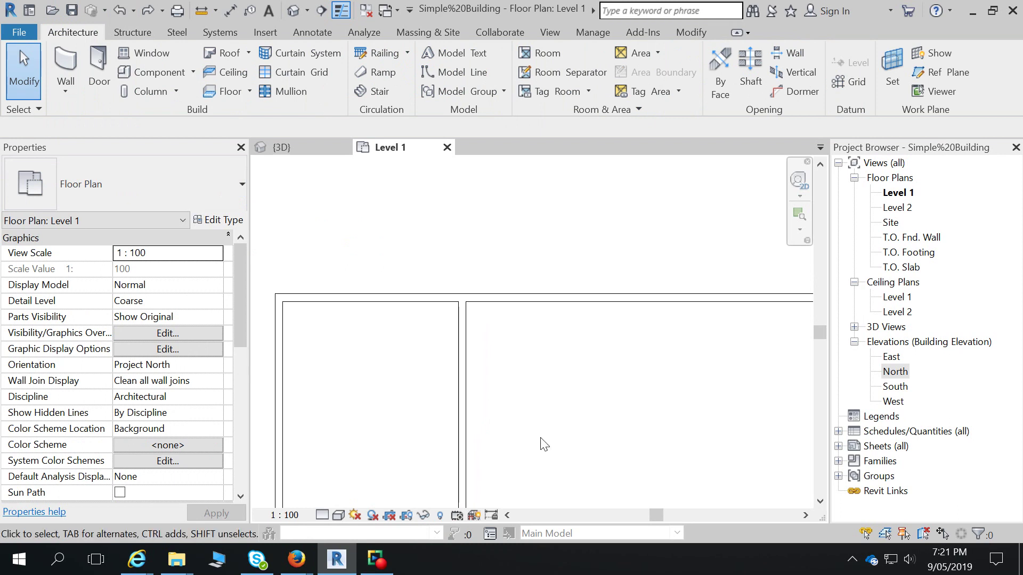
Step: Draw a circular Interior - Blockwork 190 wall with a 4200 mm radius, centred on the midpoint of the lower horizontal interior wall
scroll(509, 452, down, 1)
middle_drag(518, 443, 501, 256)
scroll(501, 258, down, 1)
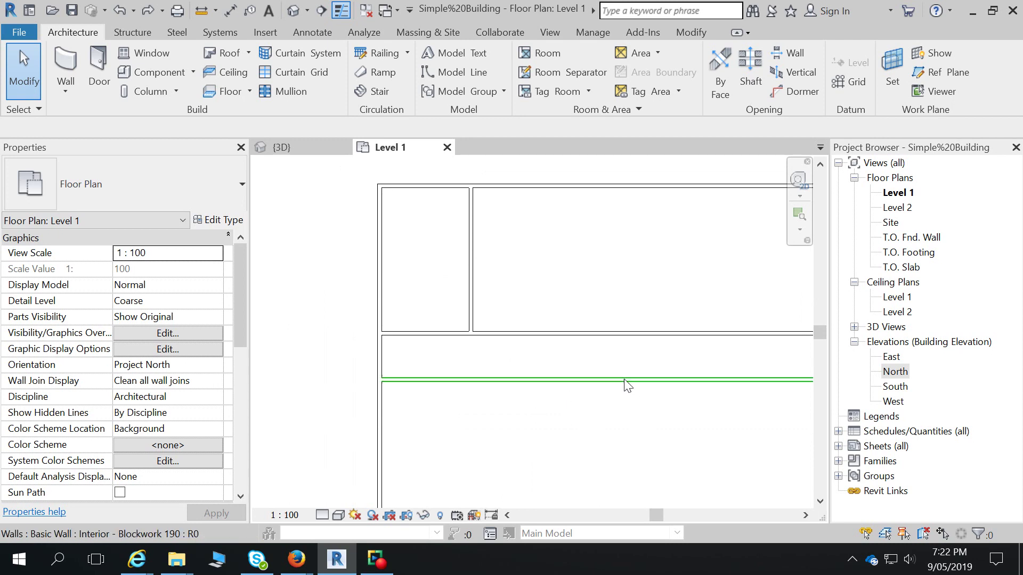
click(54, 50)
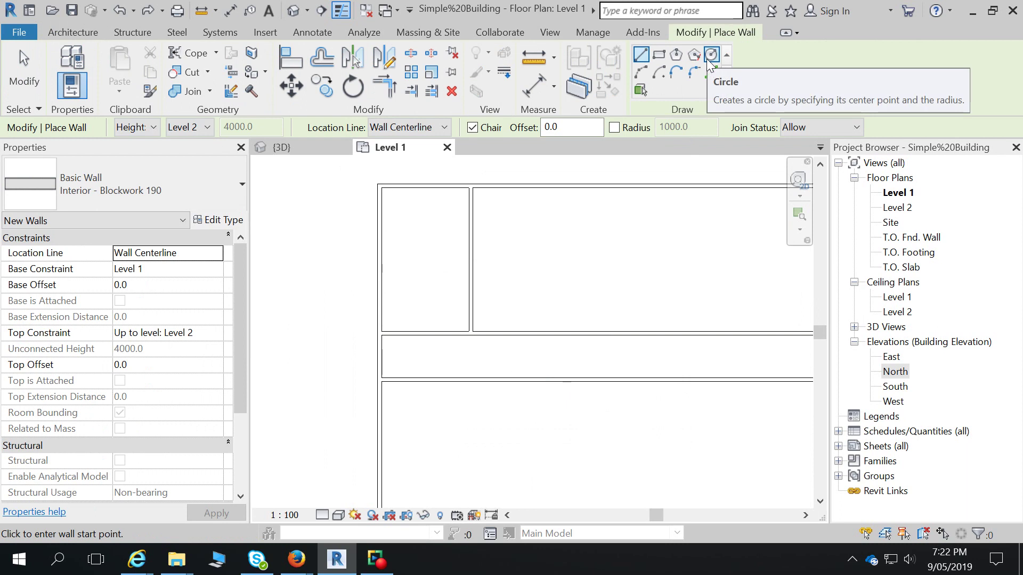
click(710, 56)
middle_drag(715, 309, 582, 184)
scroll(582, 184, down, 1)
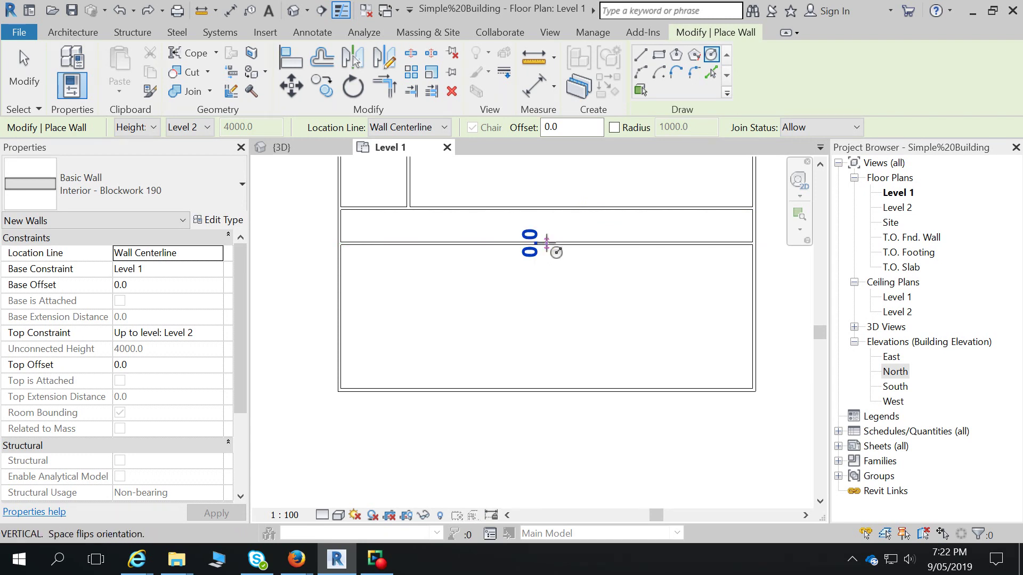
click(547, 244)
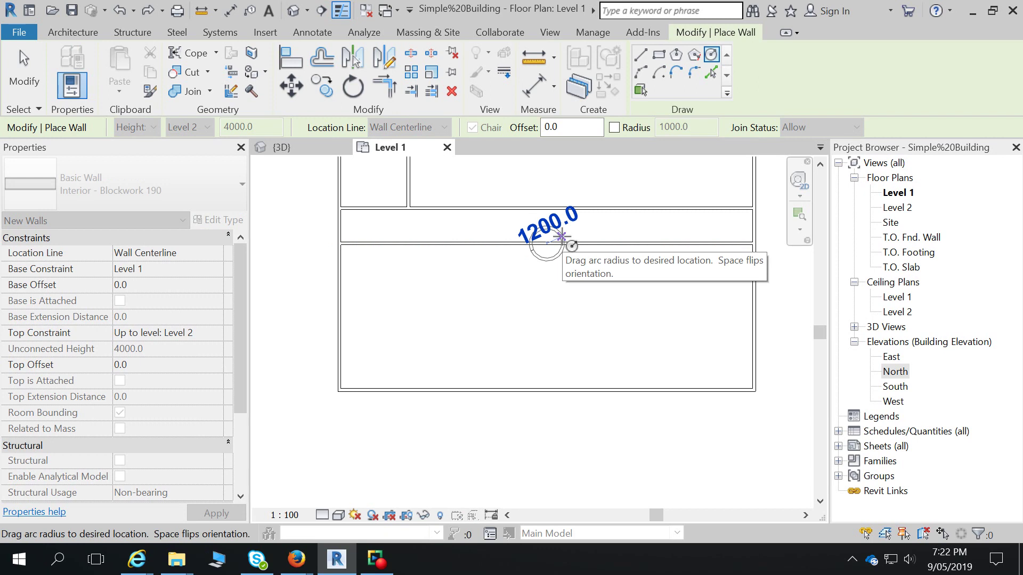
text(4200)
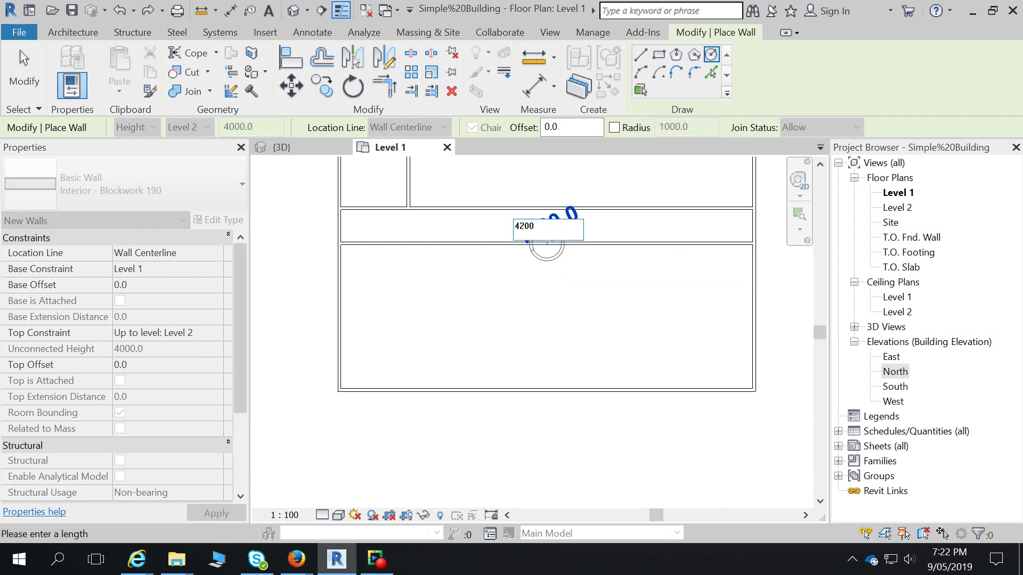
key(Return)
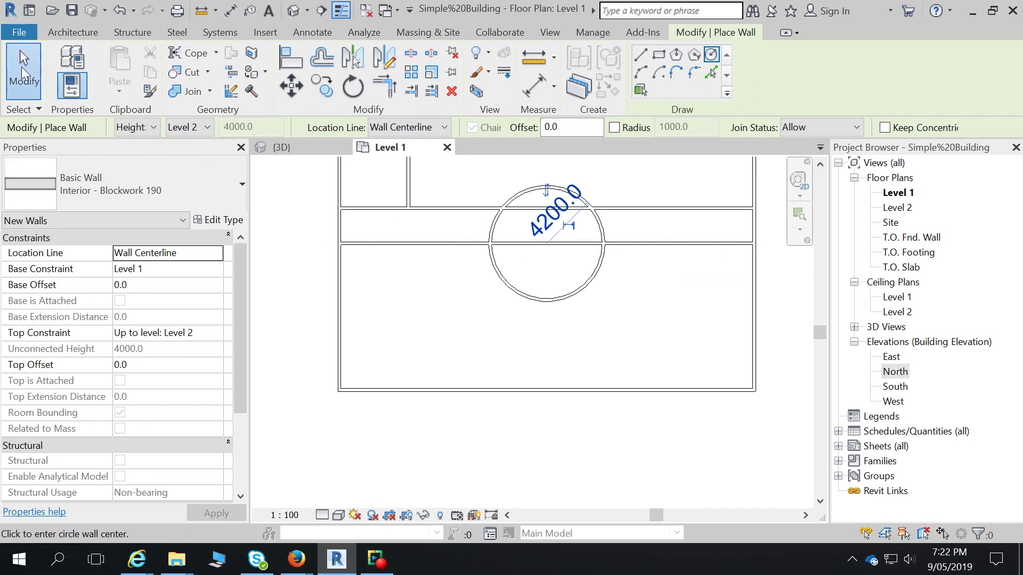
click(20, 81)
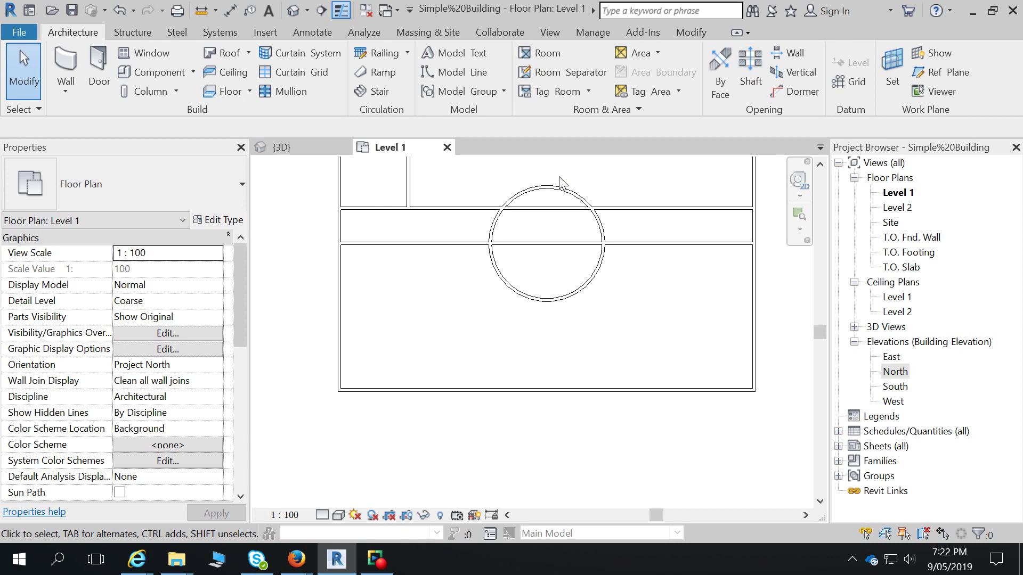
Step: Select the connected chain of four outer walls in one go, and clear the selection
middle_drag(621, 299, 606, 412)
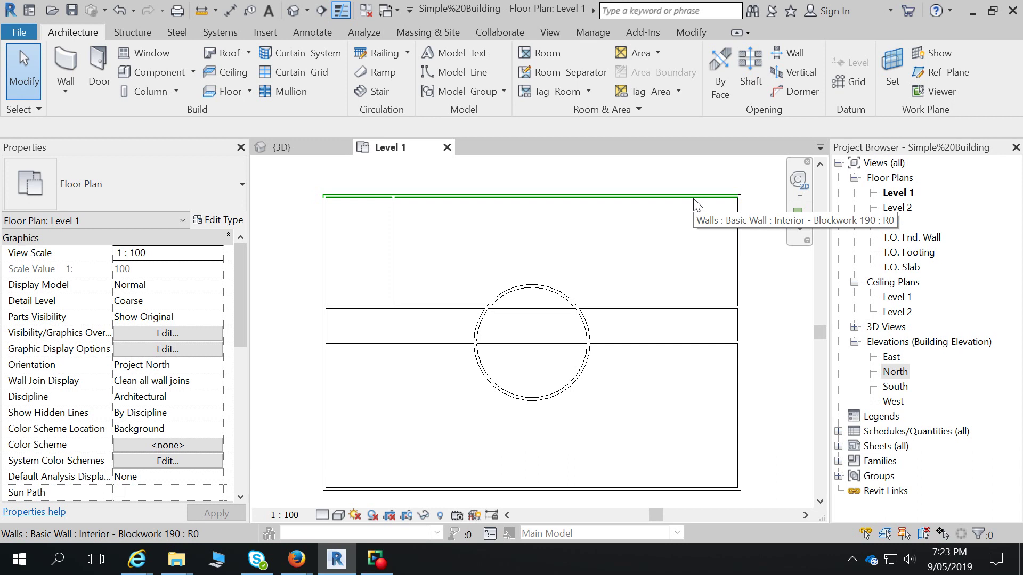
key(Tab)
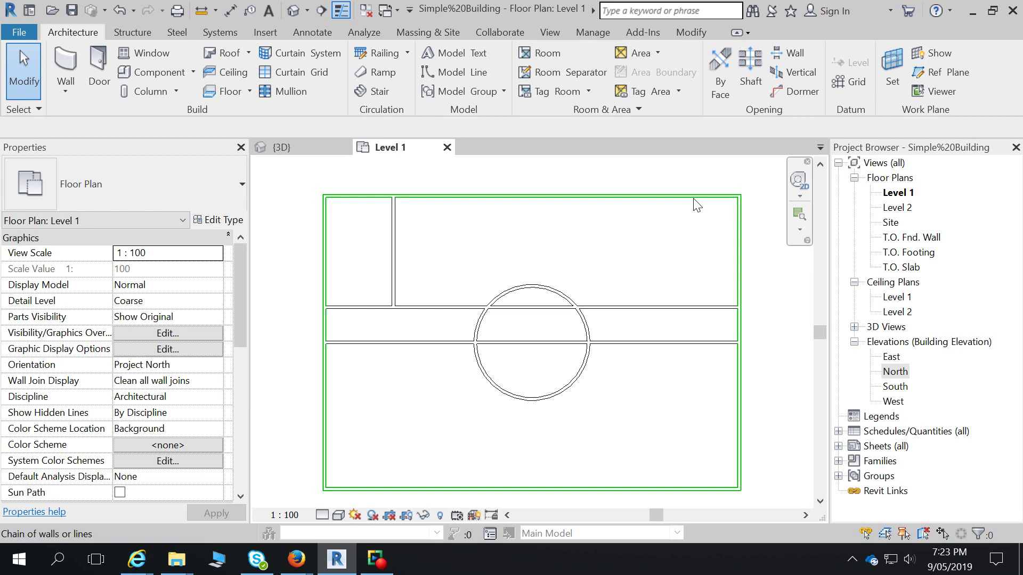
click(697, 204)
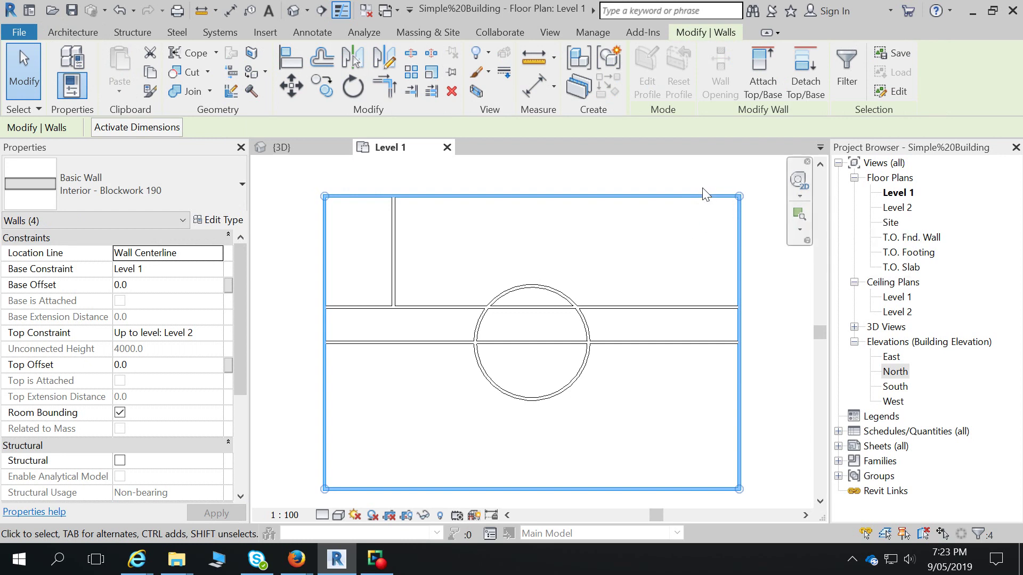
key(Escape)
Step: Cycle through the selection candidates at the north wall, select that wall alone, and clear the selection
key(Tab)
key(Tab)
key(Tab)
key(Tab)
key(Tab)
key(Tab)
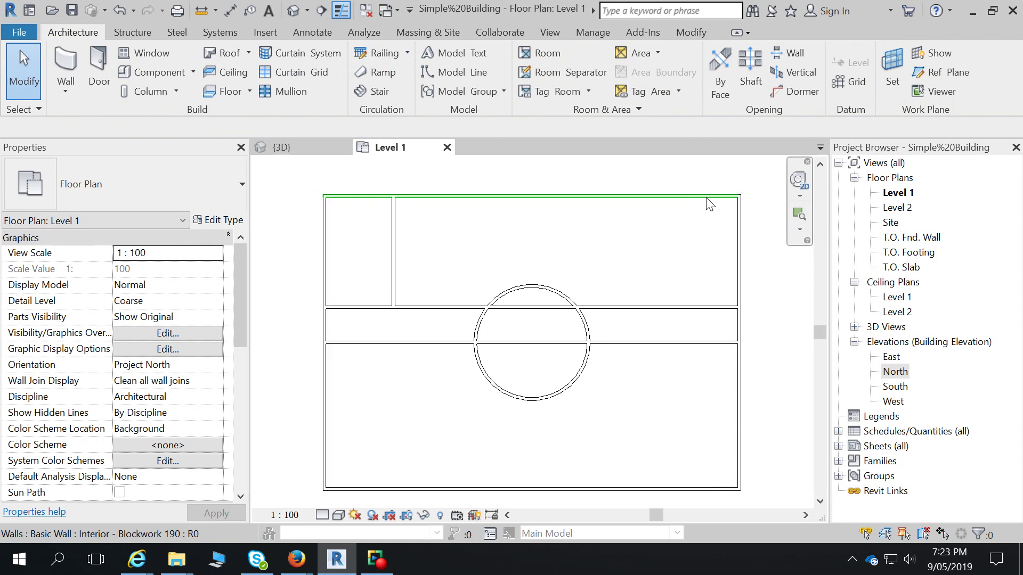
key(Tab)
click(706, 198)
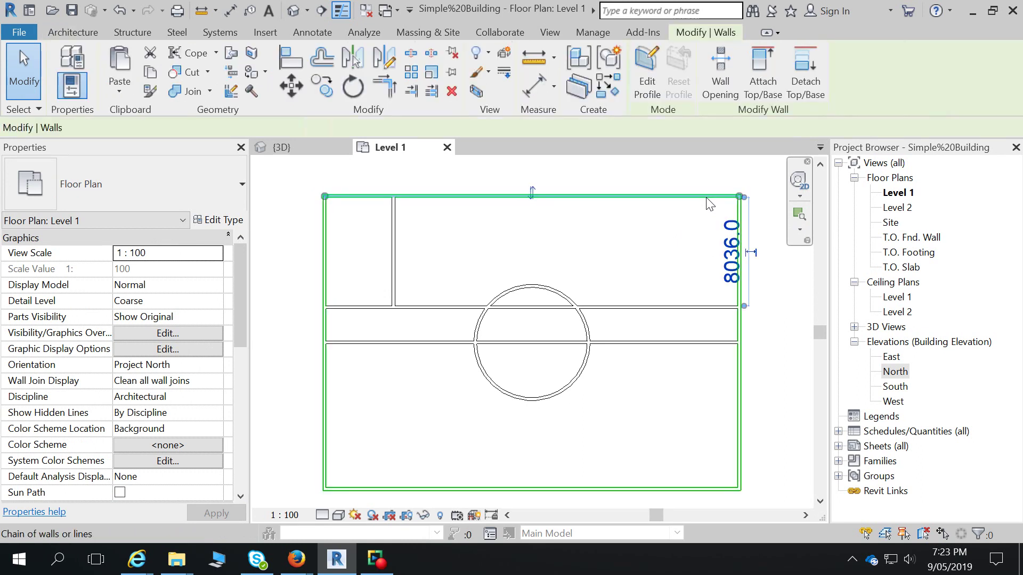
key(Tab)
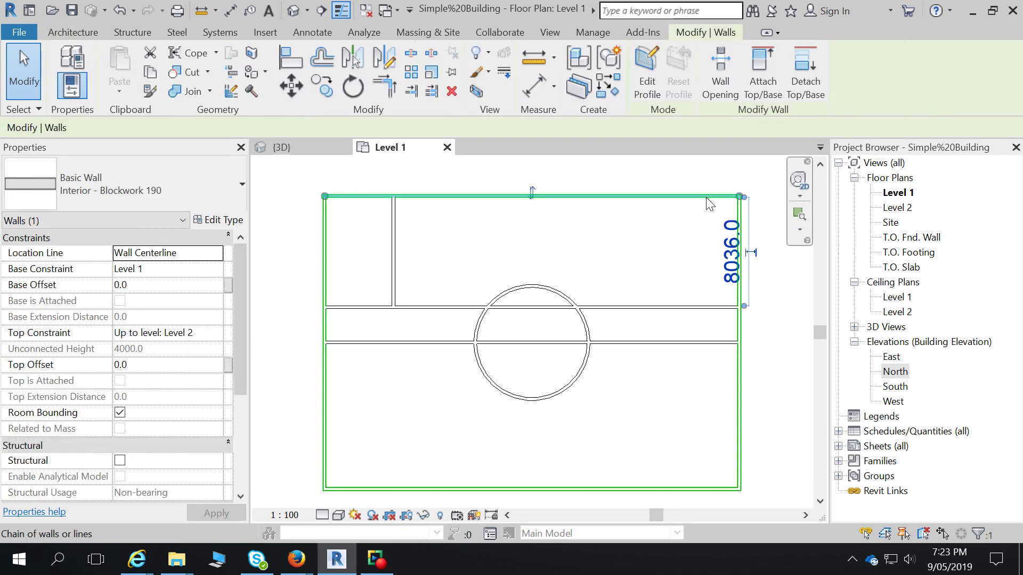
key(Escape)
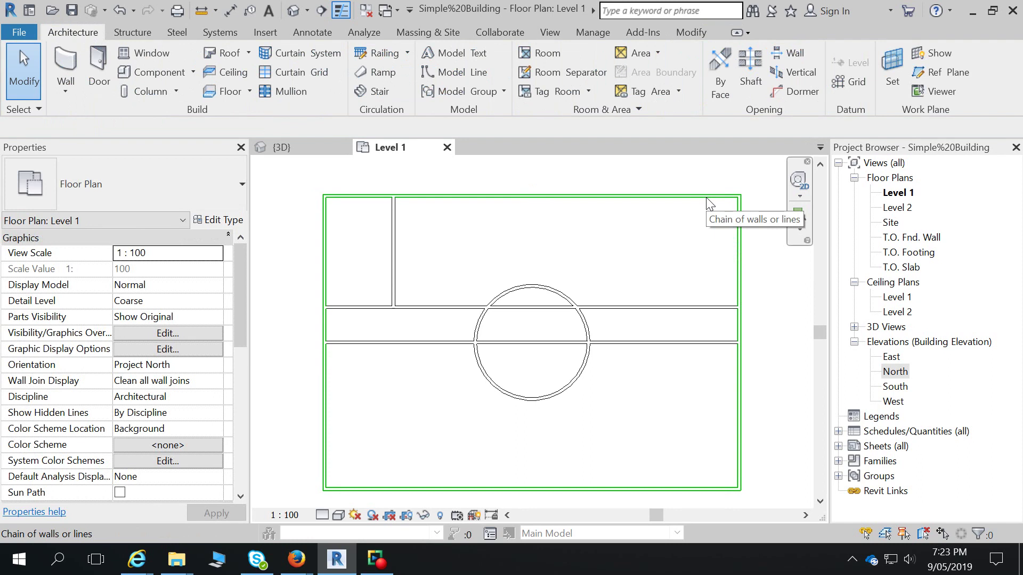
Step: Select the whole chain of outer walls from the north wall and cycle through the overlapping candidates there
key(Tab)
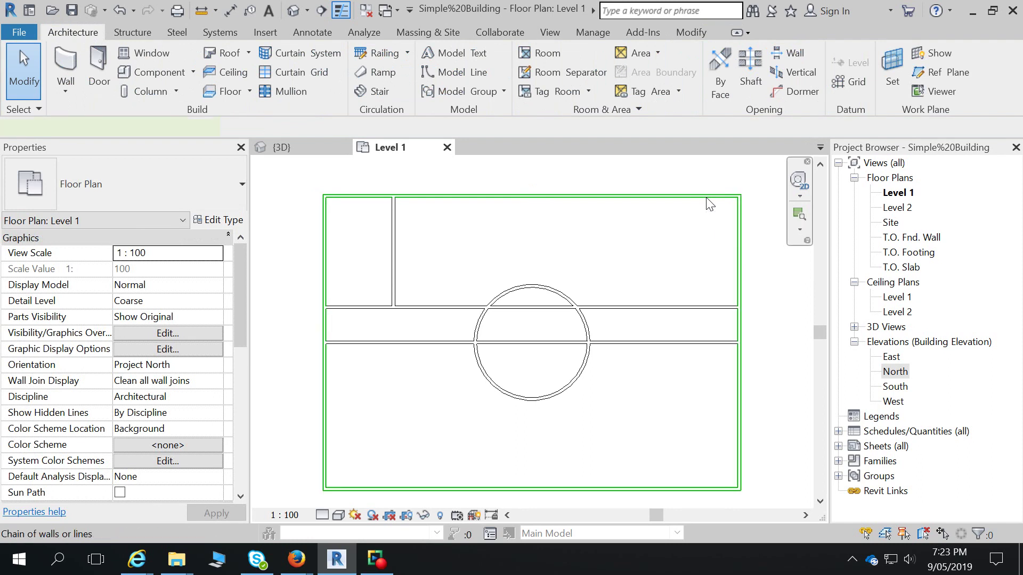
click(709, 203)
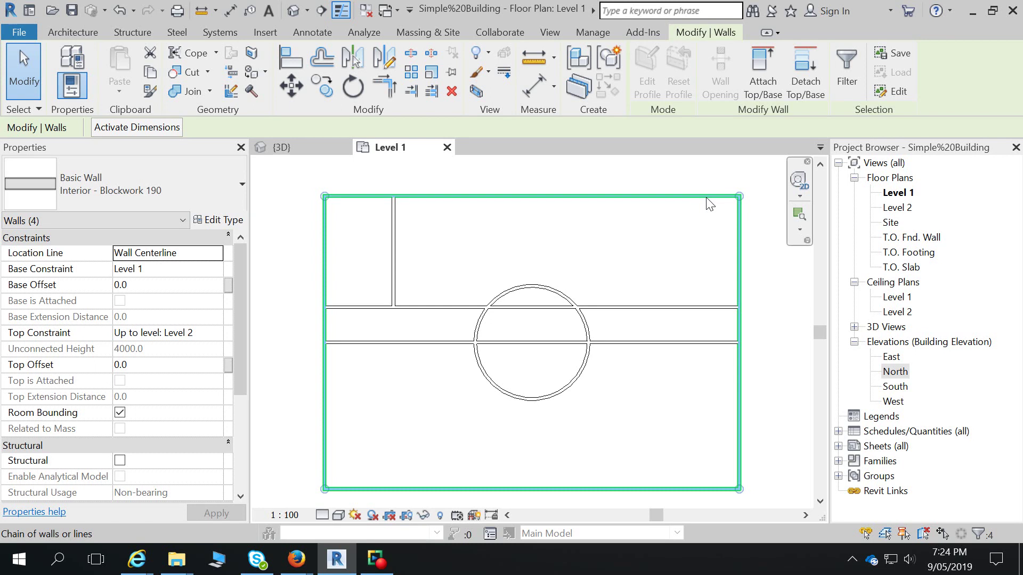
key(Tab)
key(Tab)
key(Tab)
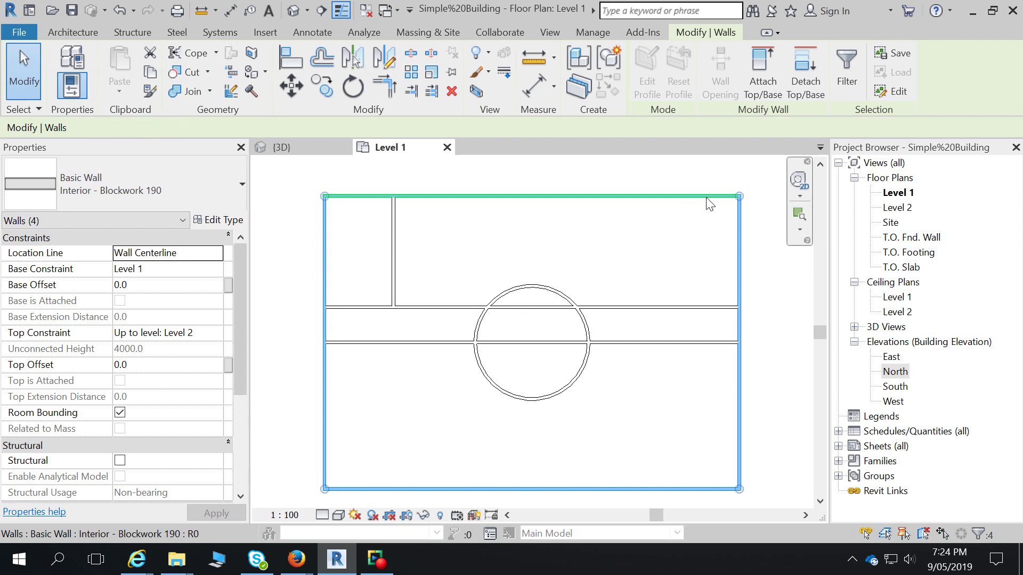
Step: Clear the current selection, then reselect the whole chain of four outer walls starting from the north wall
key(Escape)
key(Tab)
key(Tab)
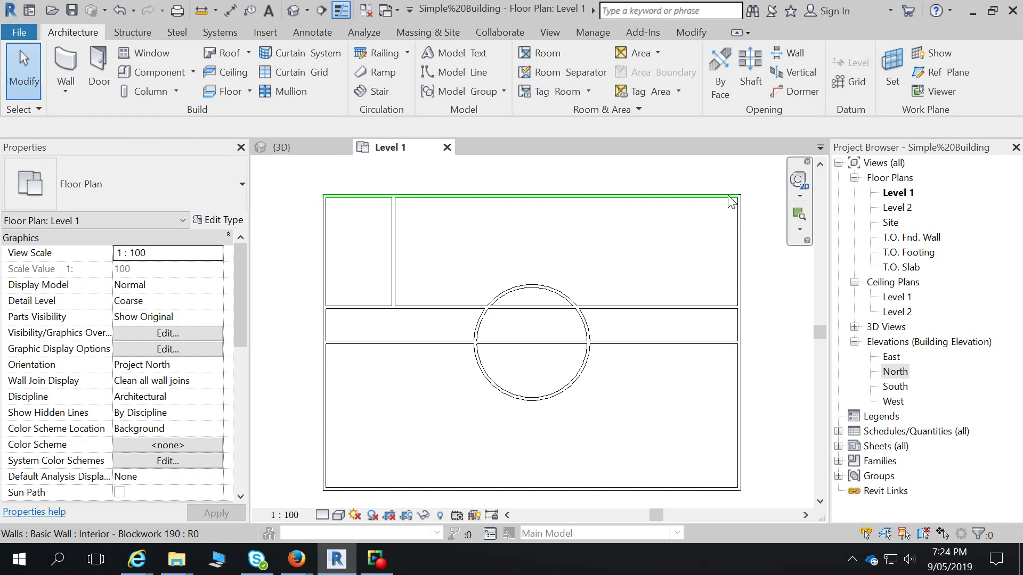
key(Tab)
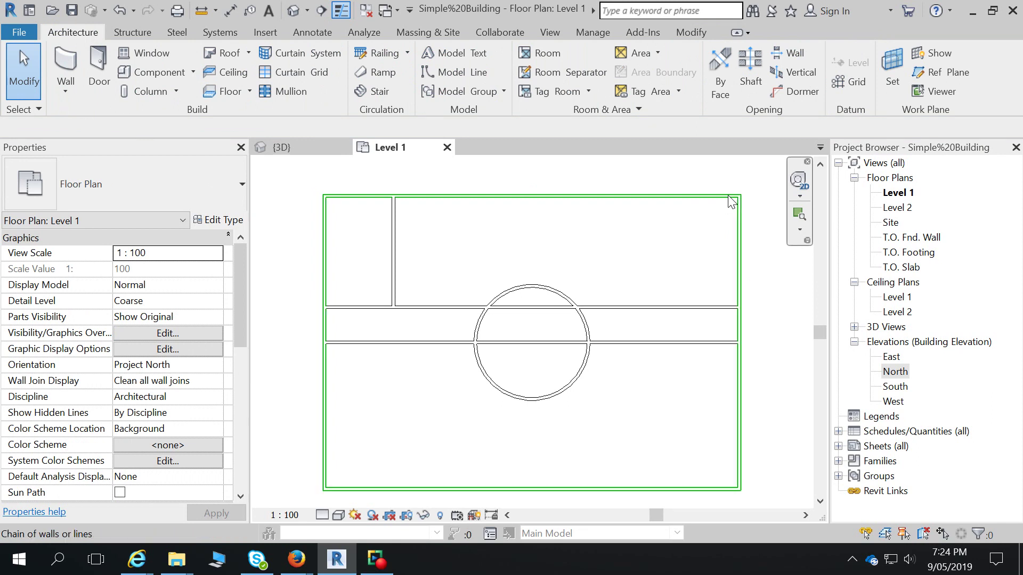
click(729, 197)
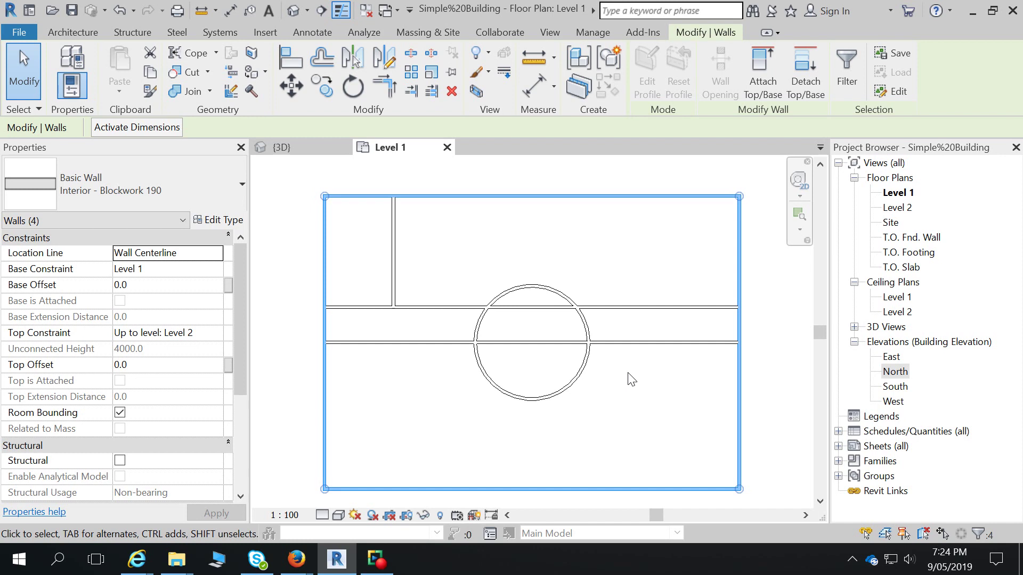
Step: Find the exterior wall types with the search "ext", change the four outer walls to Exterior - Block on Mtl. Stud, and deselect them
click(195, 181)
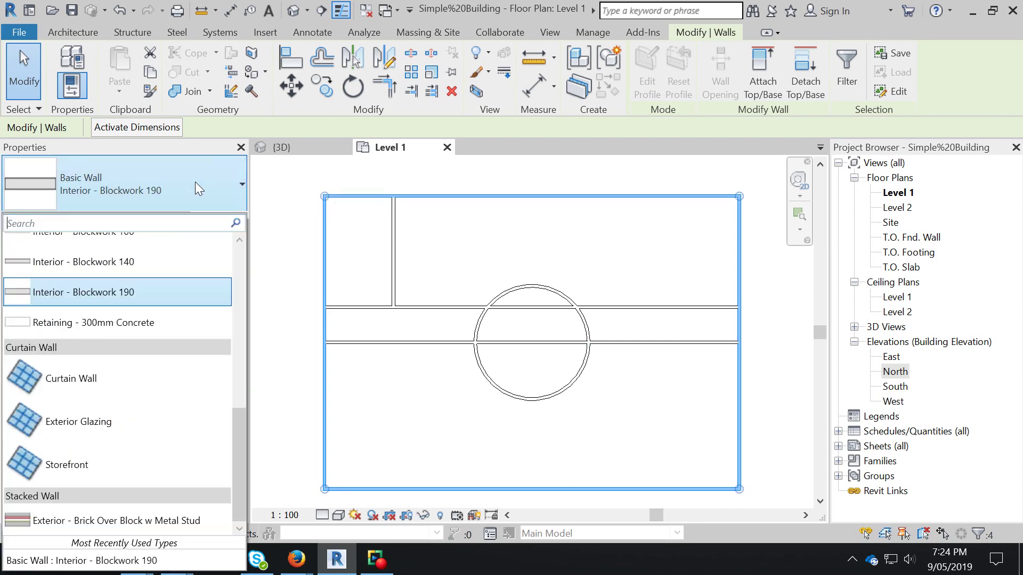
drag(238, 436, 245, 249)
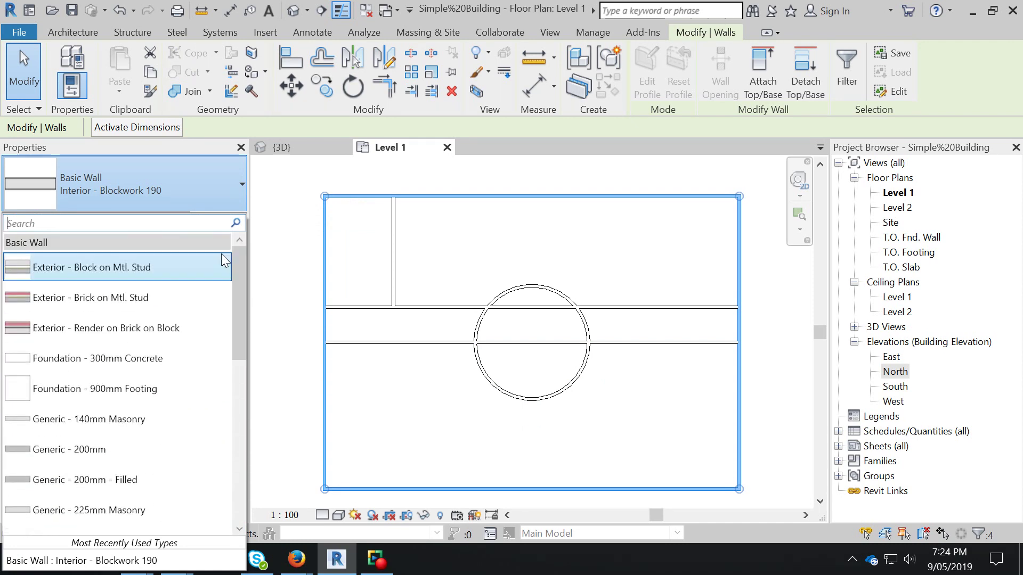
mouse_move(161, 292)
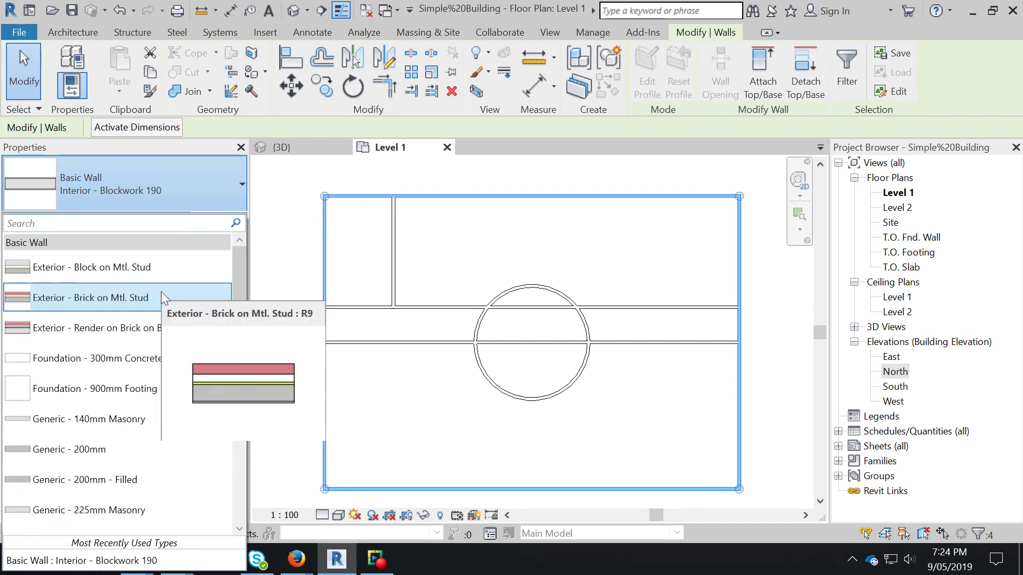
scroll(161, 292, down, 3)
scroll(159, 297, up, 3)
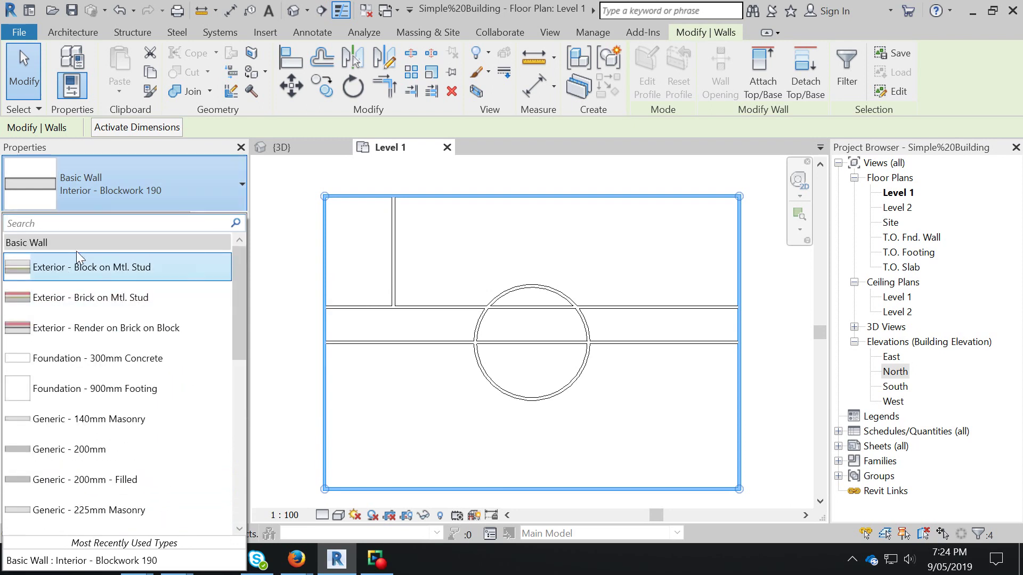
text(ext)
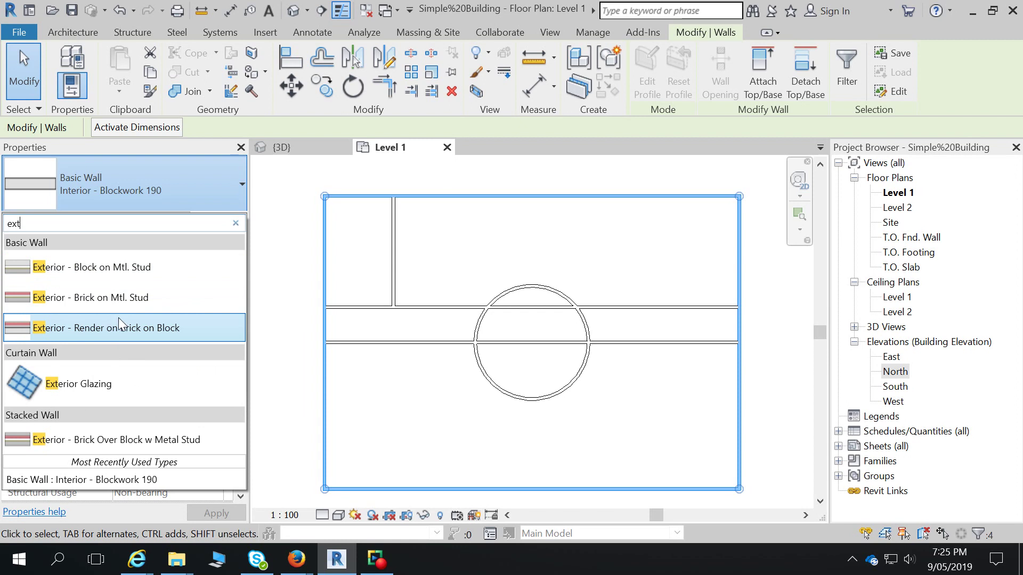
click(119, 266)
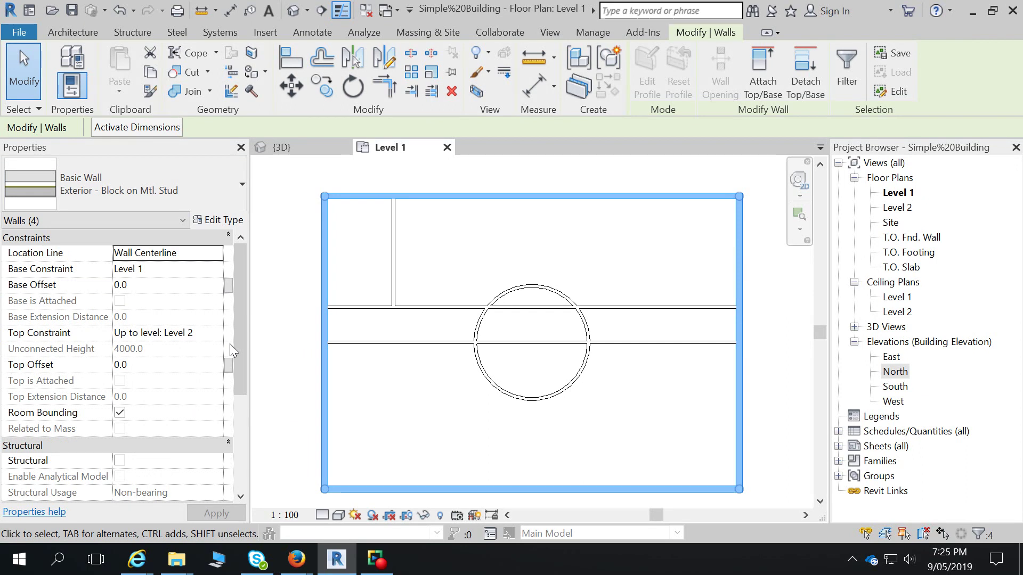
click(589, 252)
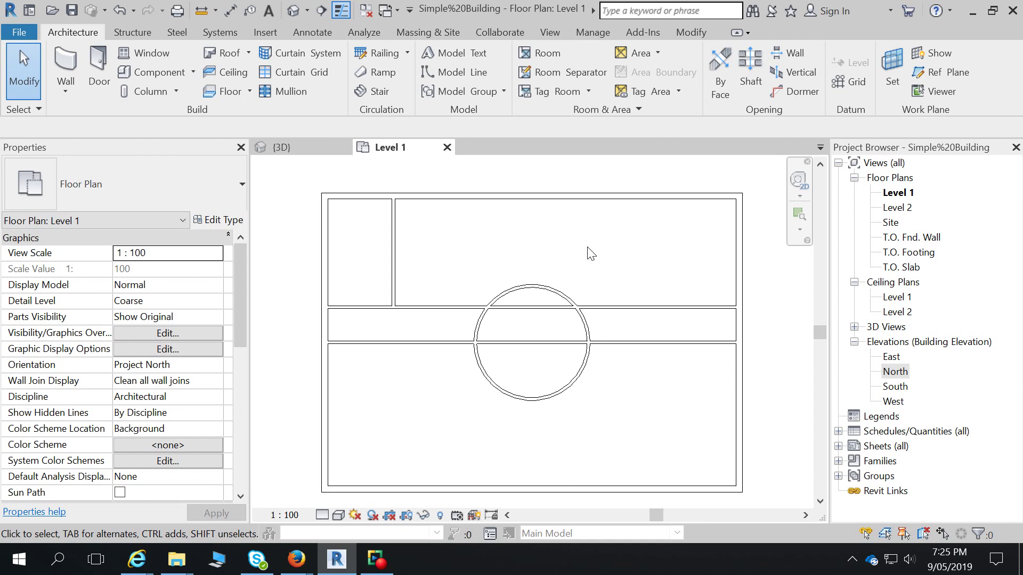
Step: Select the short vertical interior wall in the upper-left part of the plan and browse its available types to the interior partitions
click(396, 261)
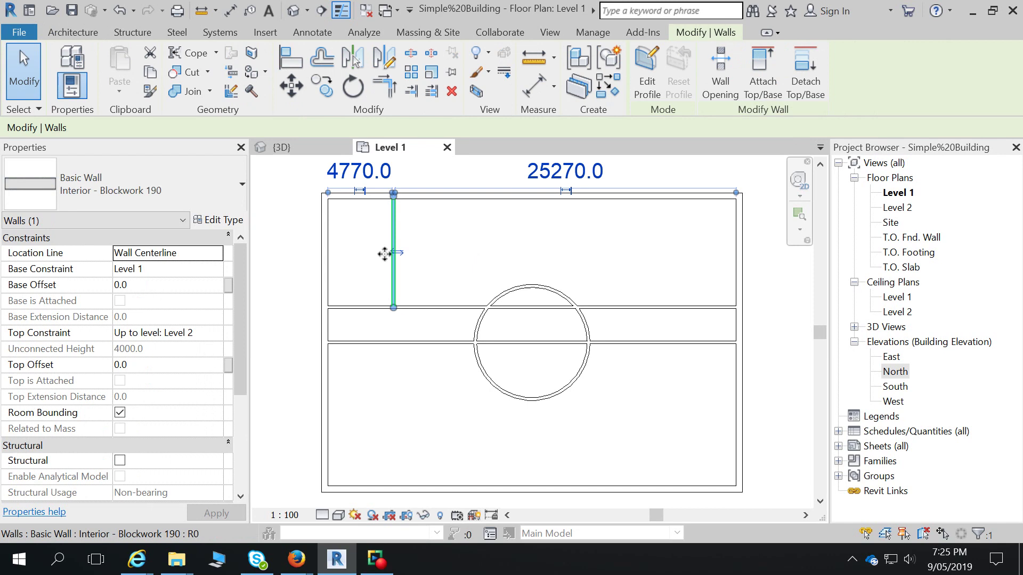
click(165, 184)
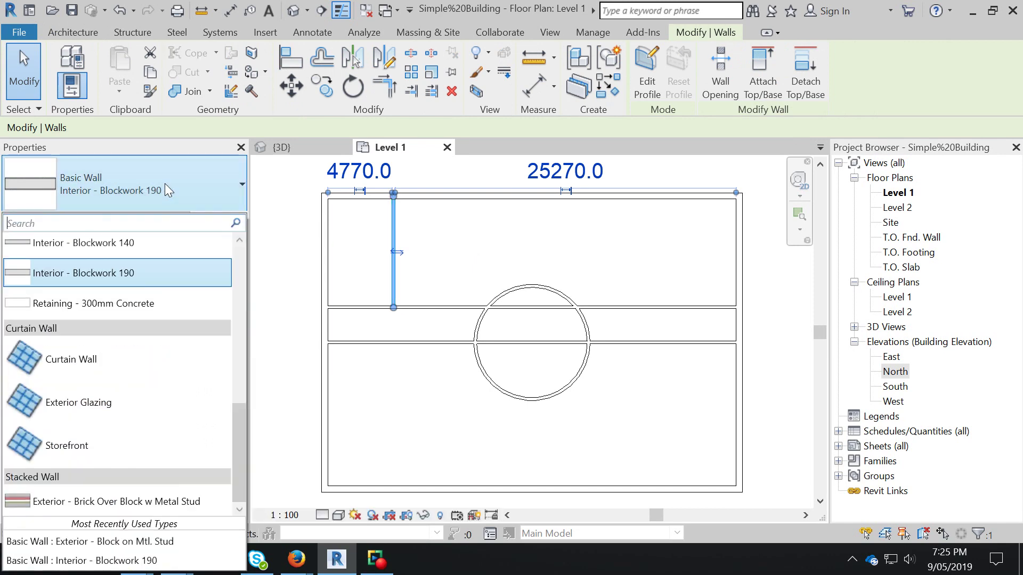
scroll(164, 280, up, 1)
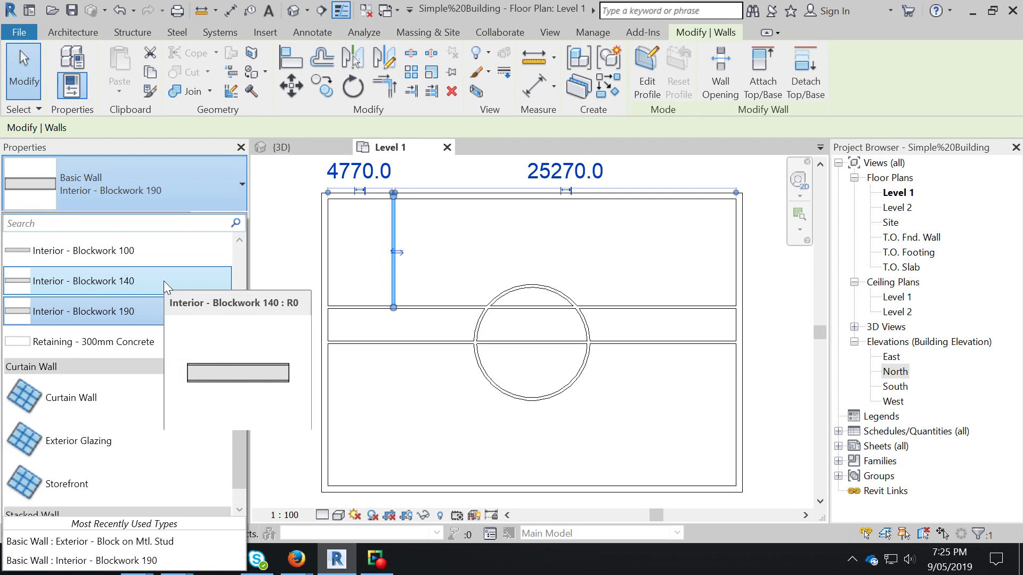
scroll(164, 280, up, 1)
scroll(161, 338, up, 1)
scroll(161, 337, up, 1)
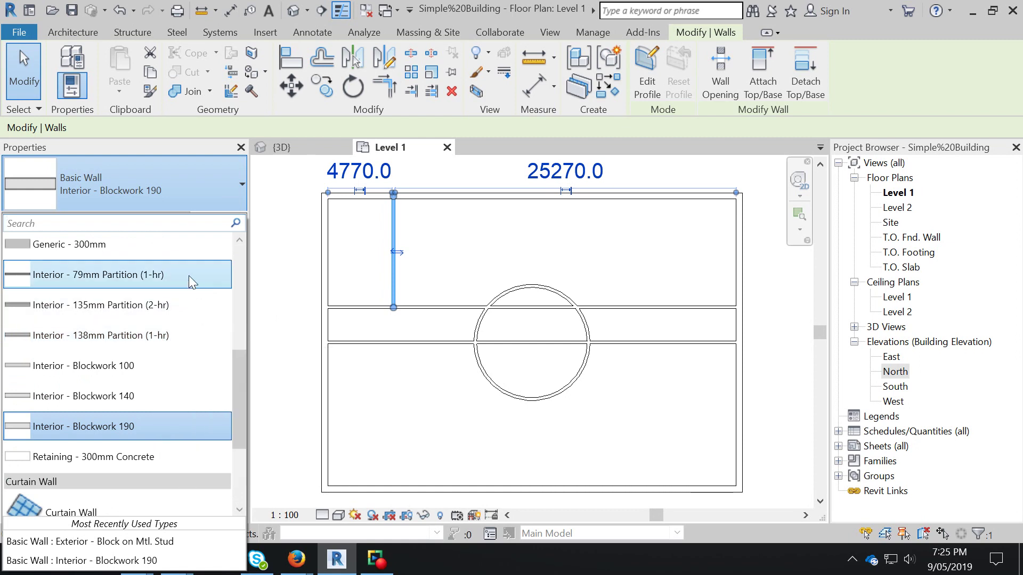
scroll(189, 276, up, 1)
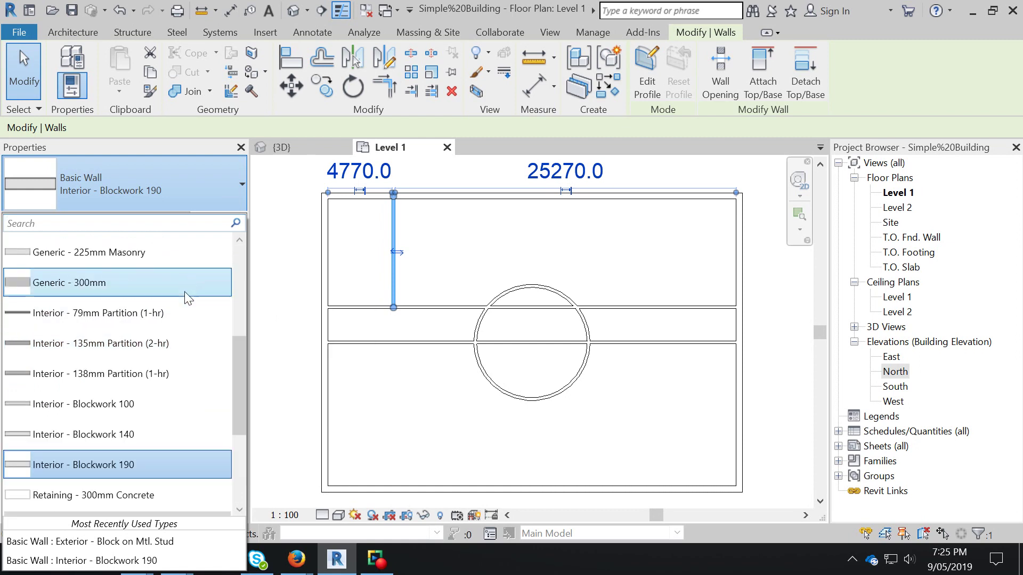
mouse_move(178, 313)
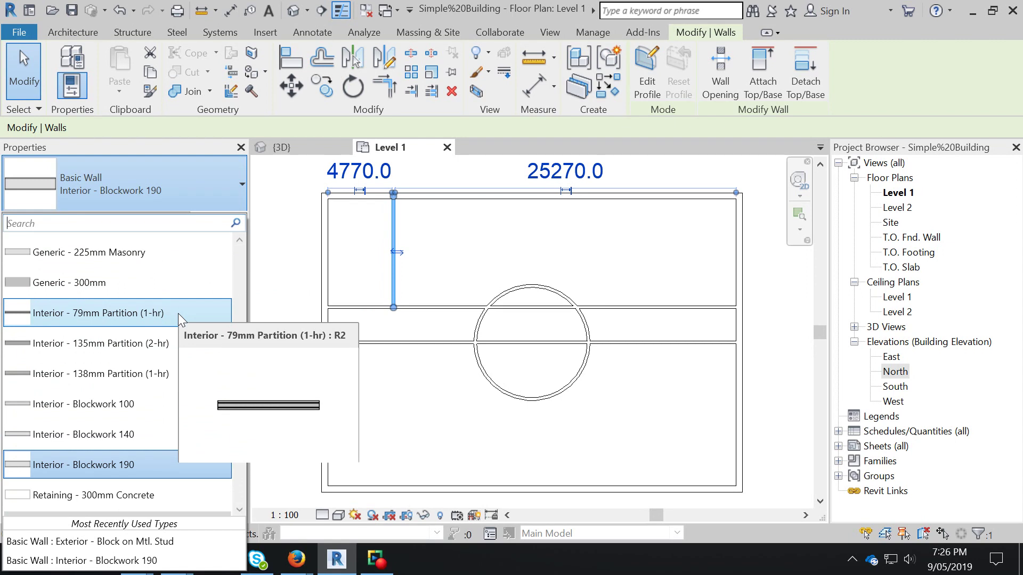
Step: Change the selected vertical interior wall to the Interior - 79mm Partition (1-hr) type
click(178, 313)
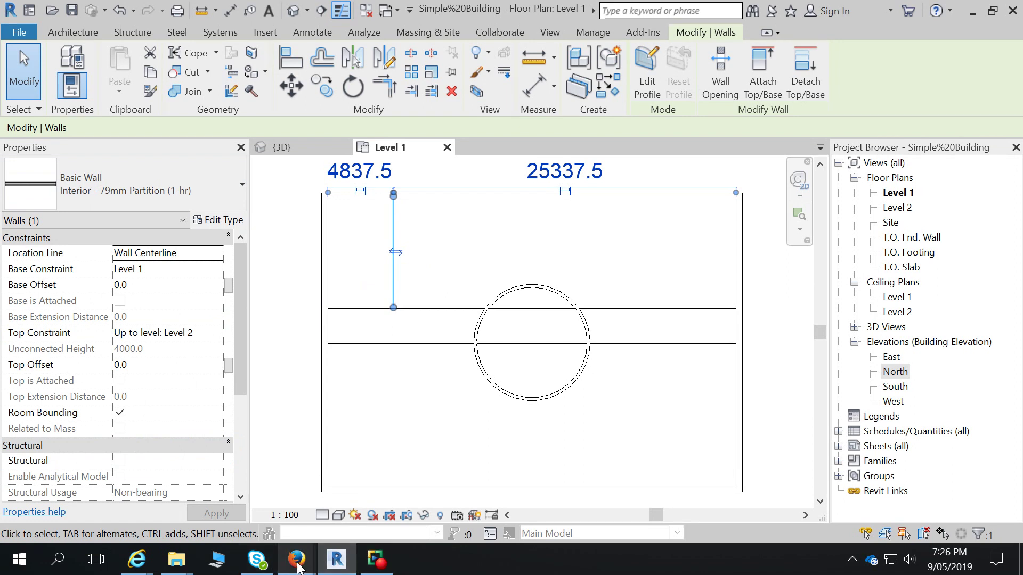
Step: Switch to the practice PDF in Firefox and read the Task 2 instructions for adding and modifying a door
mouse_move(336, 566)
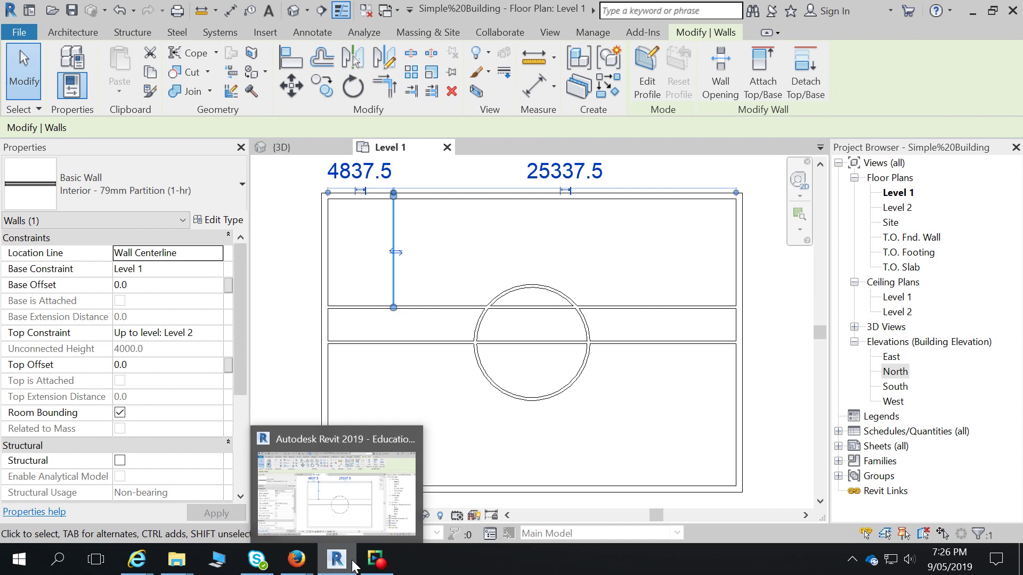
mouse_move(269, 557)
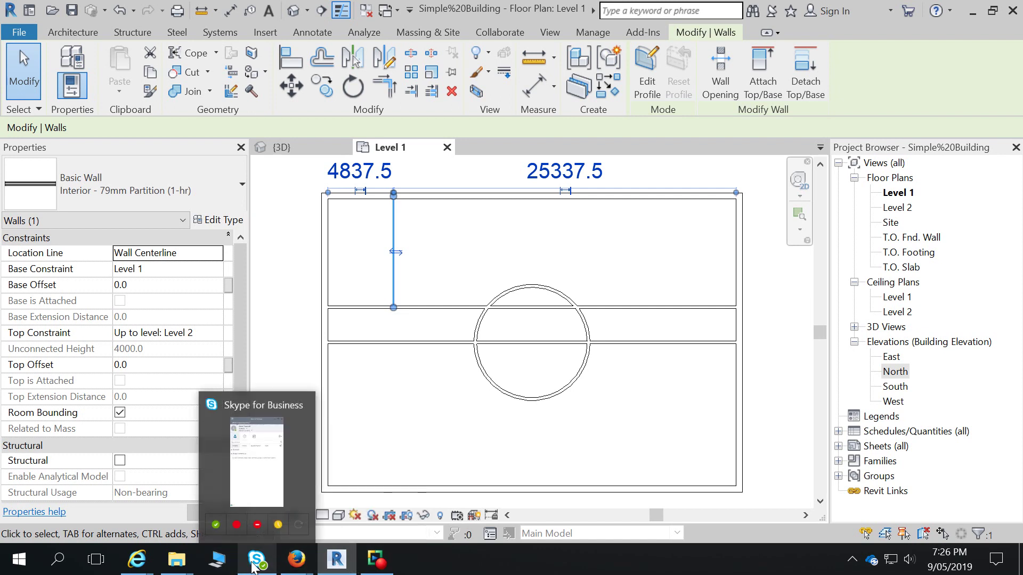
mouse_move(264, 420)
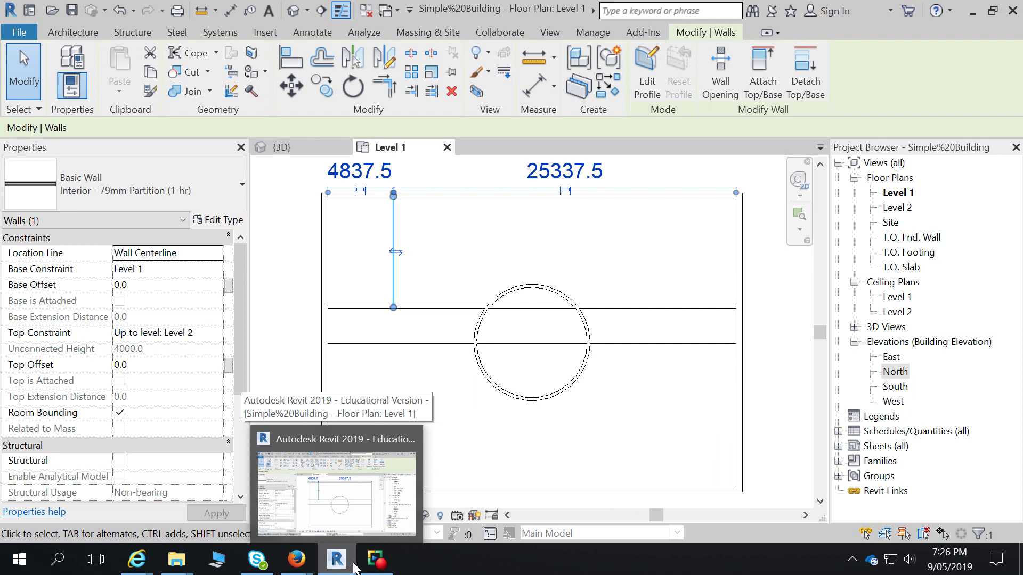
mouse_move(176, 559)
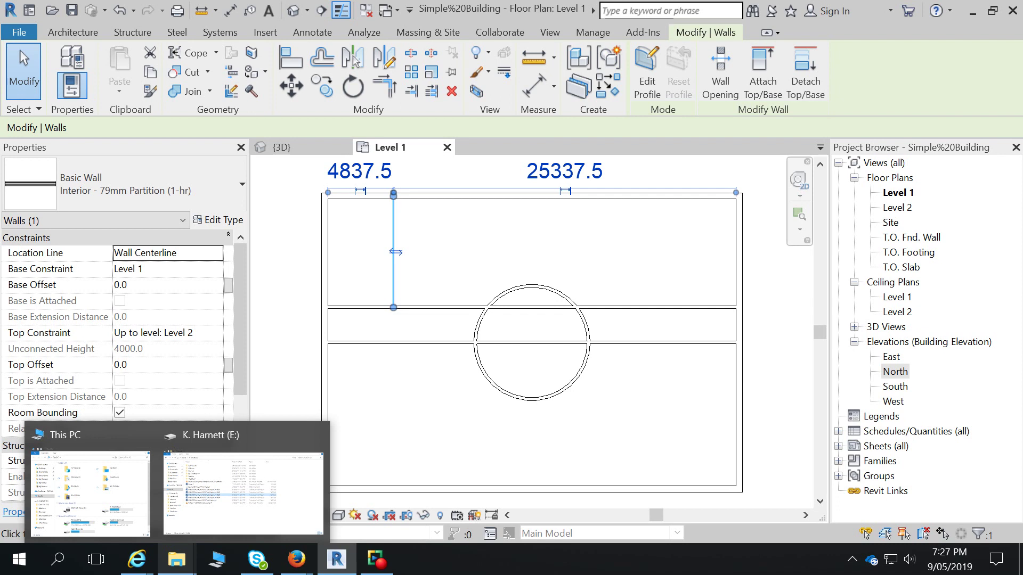
mouse_move(302, 564)
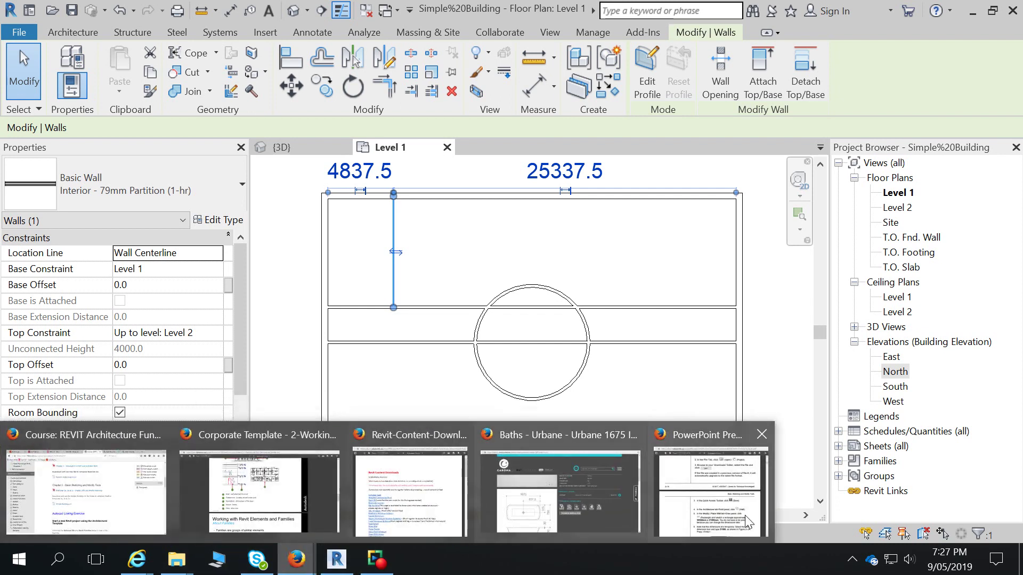
click(691, 487)
scroll(432, 367, down, 5)
scroll(431, 368, down, 20)
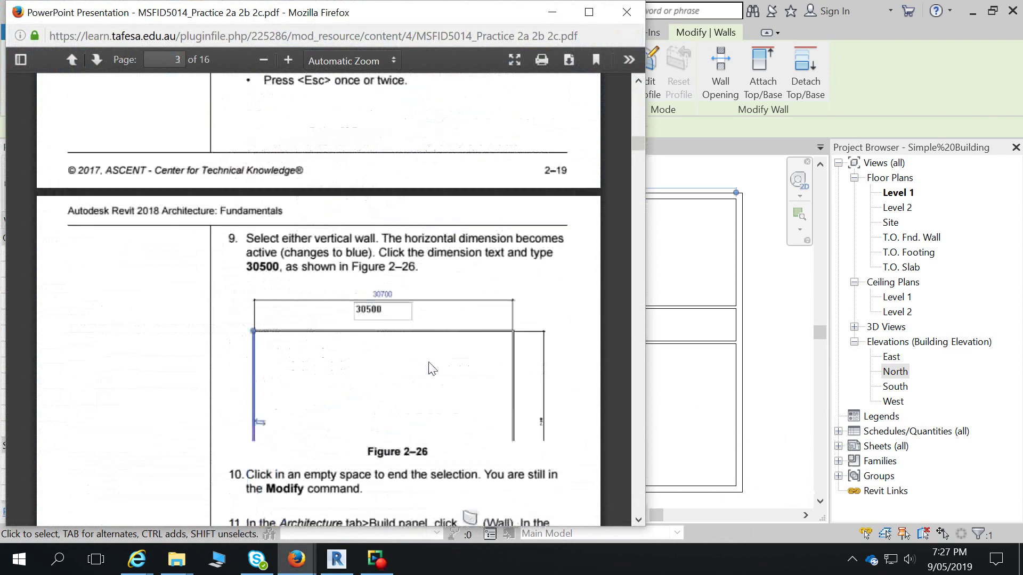
scroll(432, 368, down, 6)
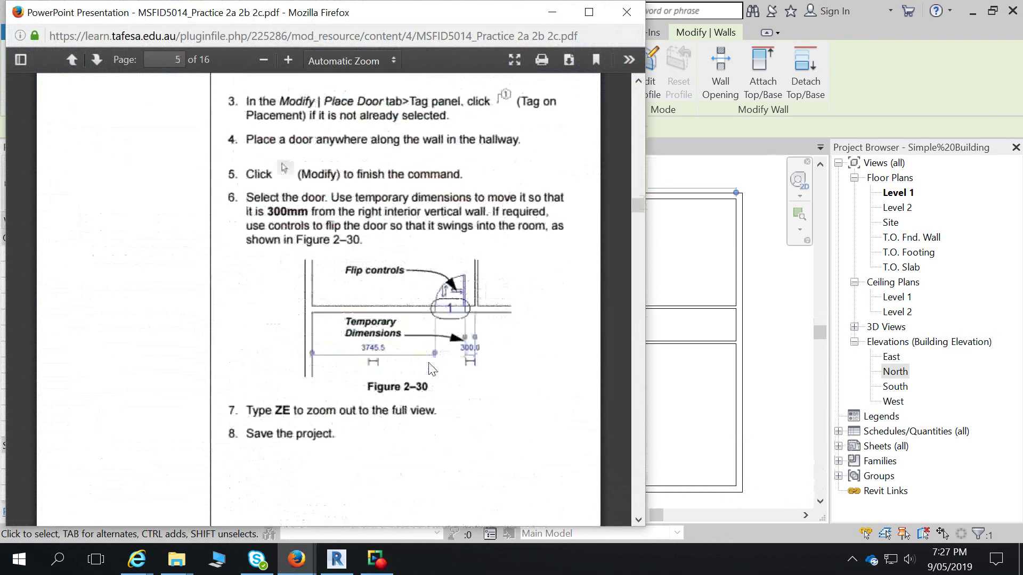
scroll(428, 363, up, 4)
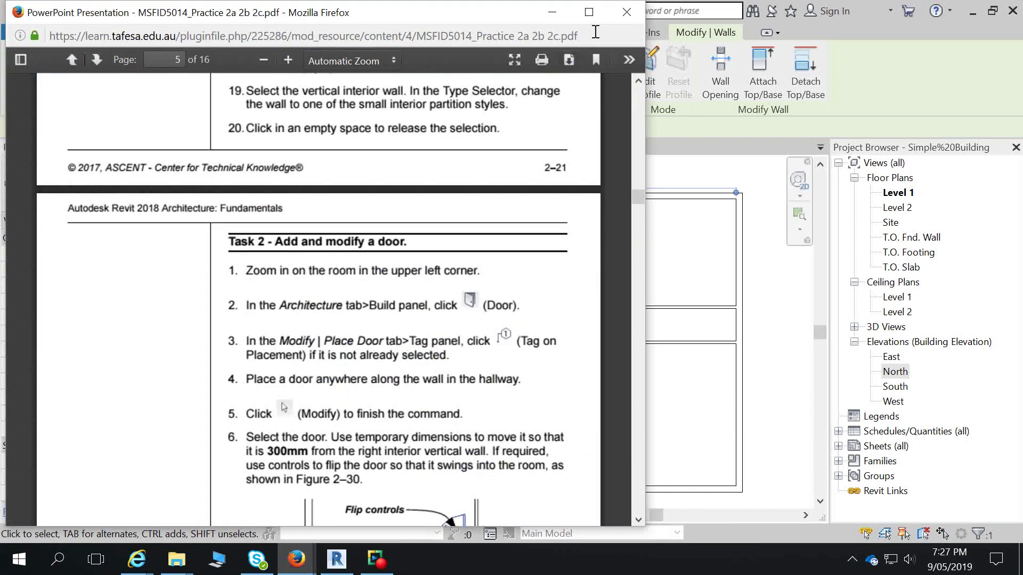
click(553, 12)
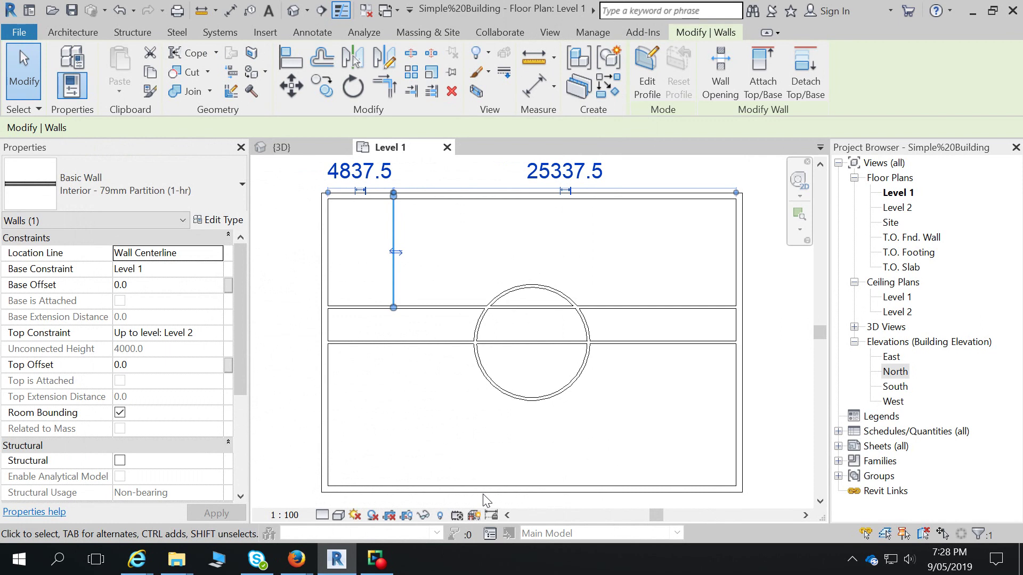
Step: Release the wall selection and place a tagged Single-Flush (AUS) 0915 x 2134mm door in the upper exterior wall
click(280, 425)
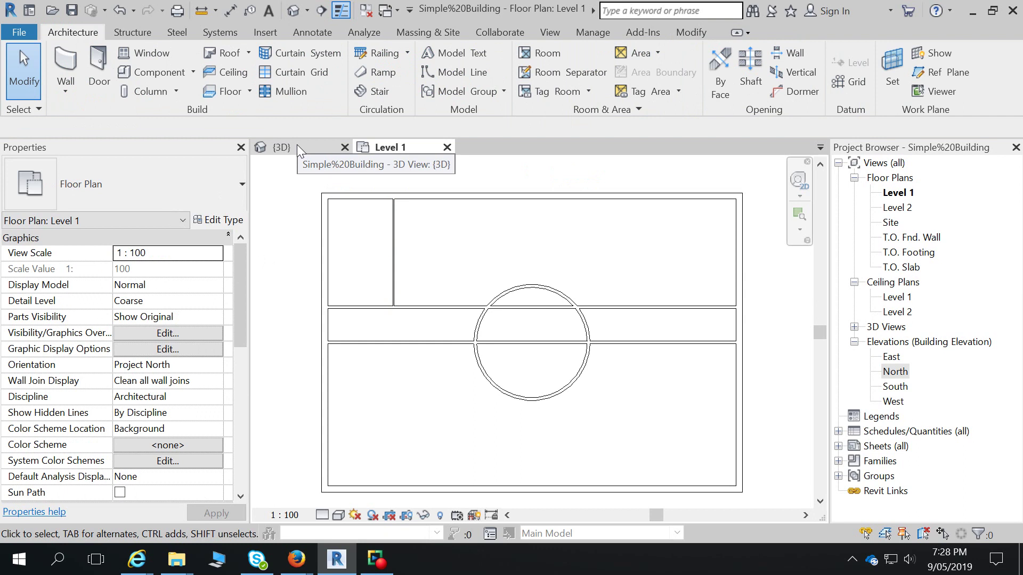
click(101, 66)
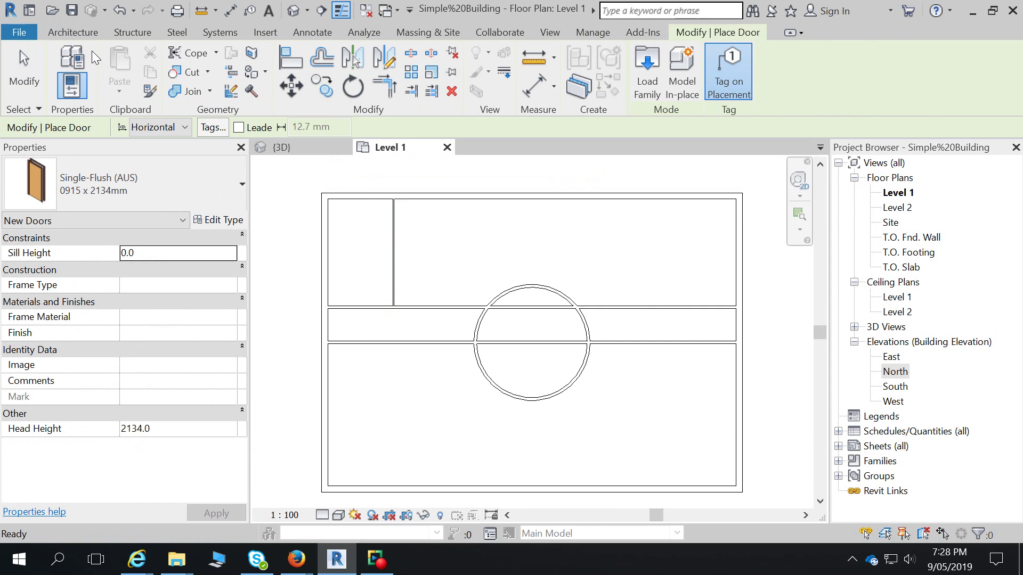
click(143, 191)
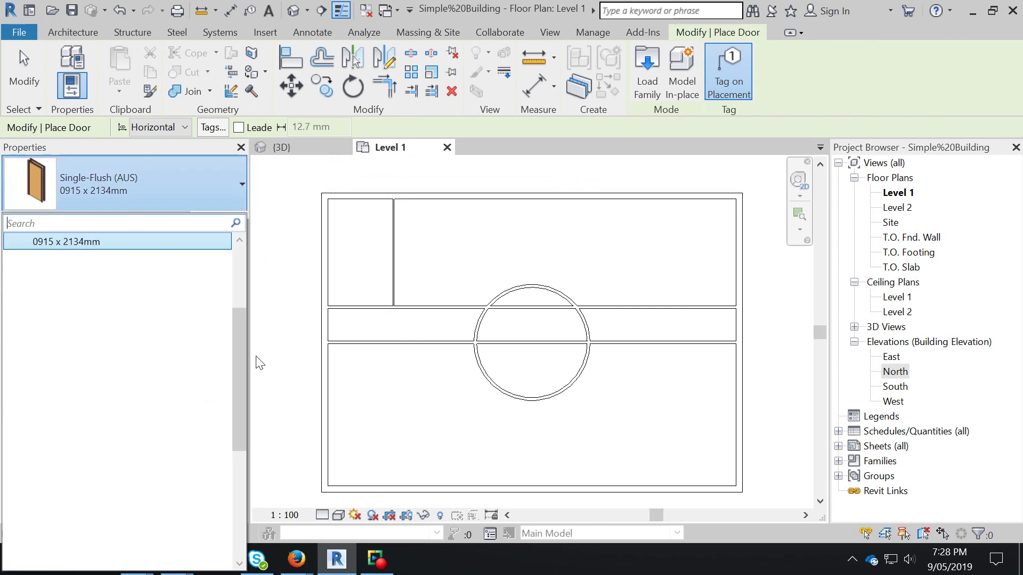
drag(242, 338, 242, 257)
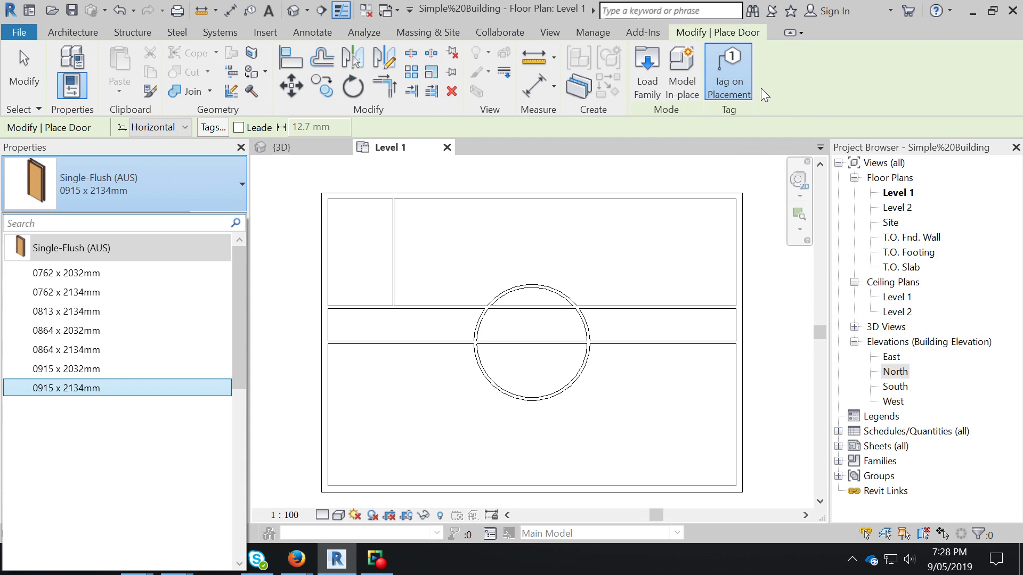
click(744, 85)
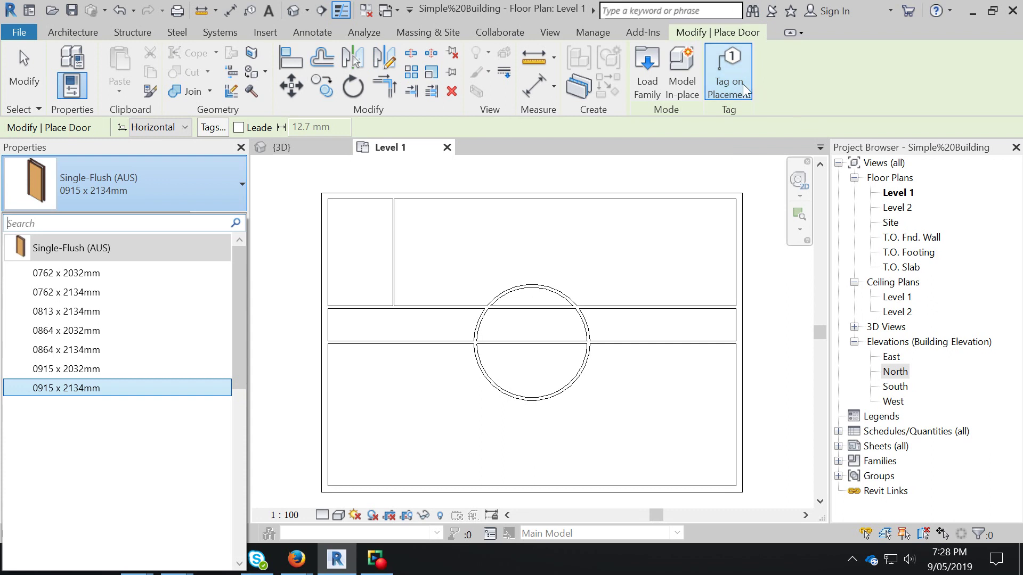
click(747, 87)
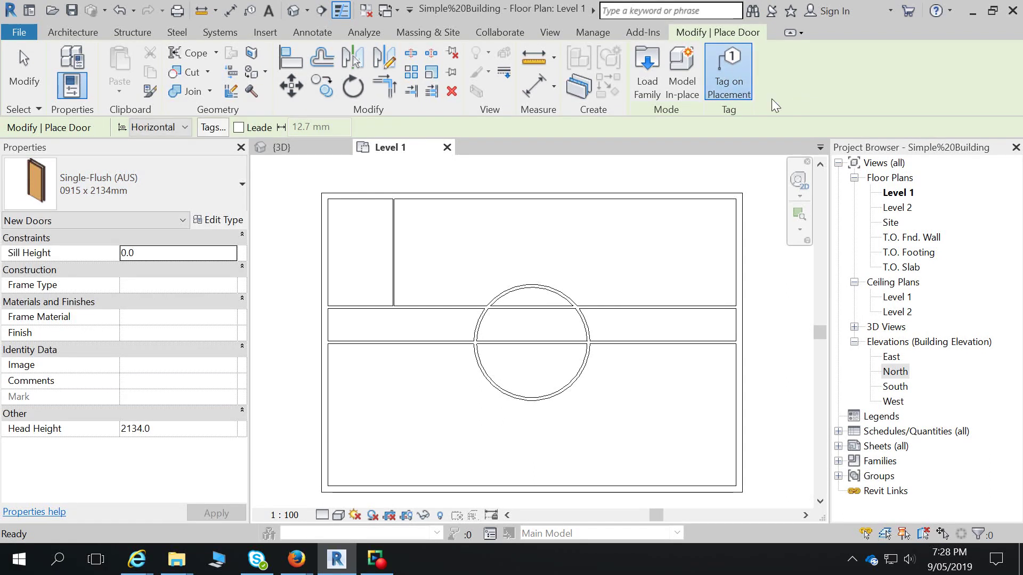
click(534, 200)
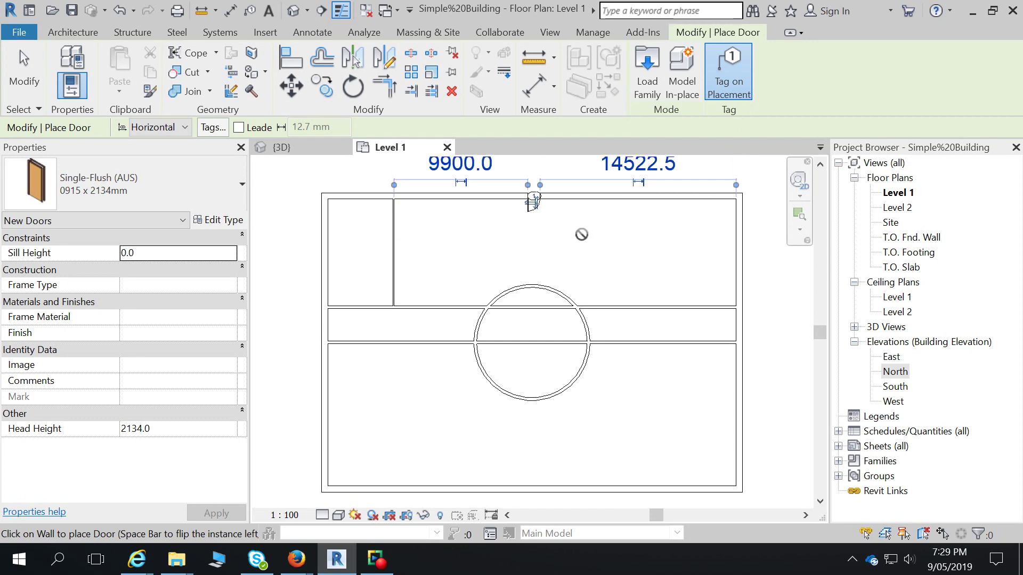
Step: Disable Tag on Placement and place a second door in the upper exterior wall, about 2900 mm from the first
click(731, 86)
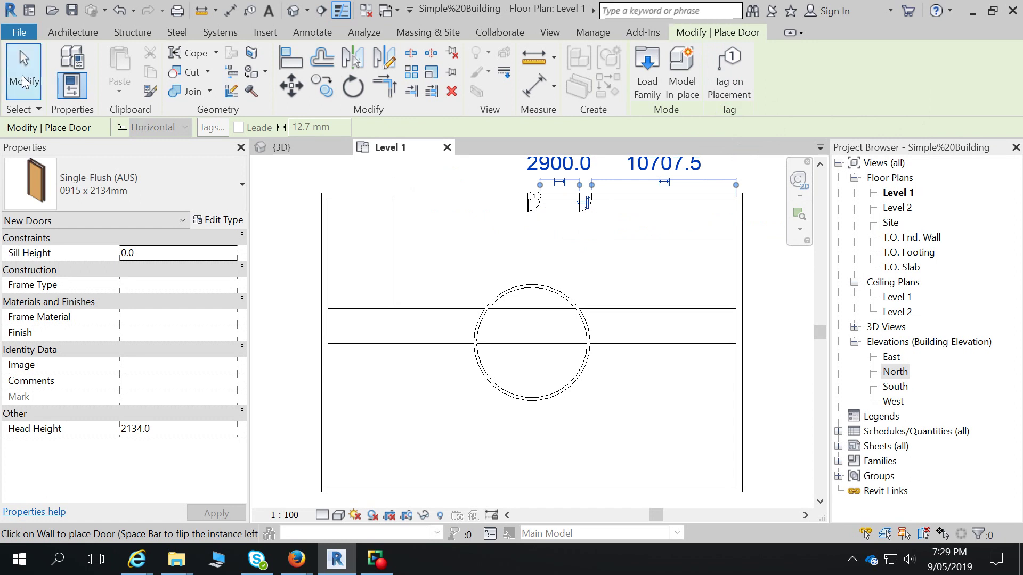
key(Escape)
click(586, 206)
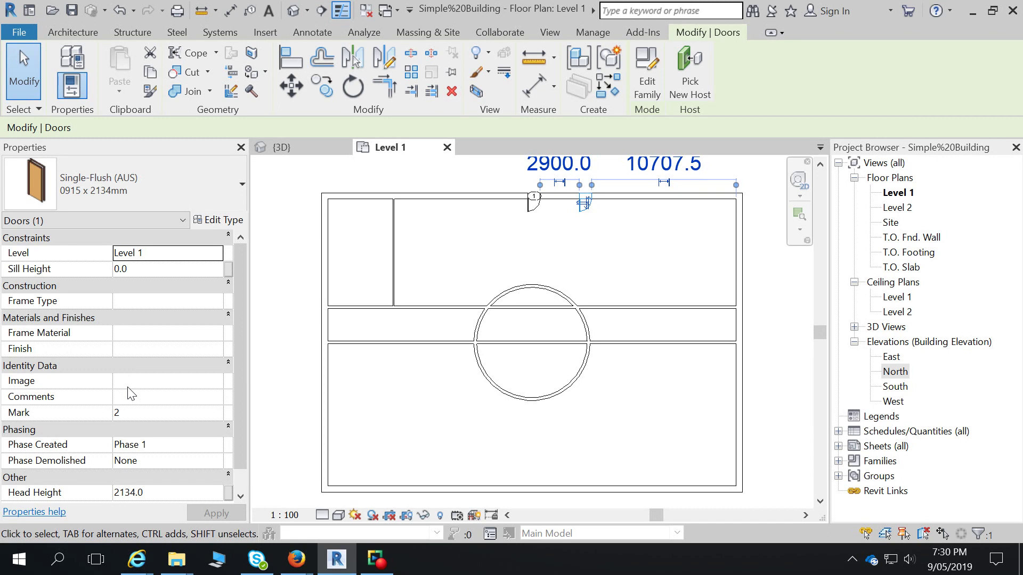
click(24, 71)
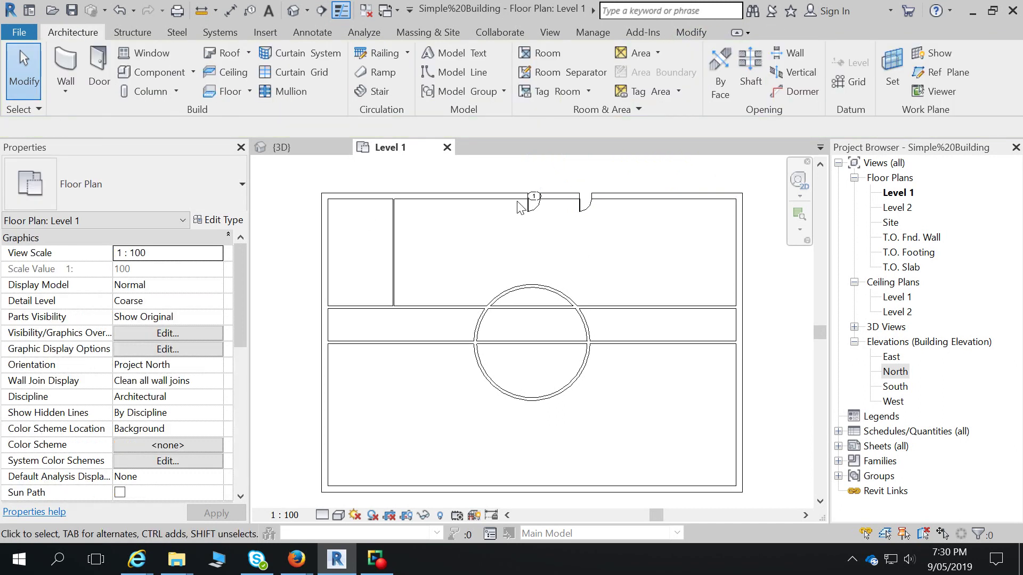
Step: Delete both doors from the upper exterior wall
click(532, 206)
key(Delete)
click(586, 205)
key(Delete)
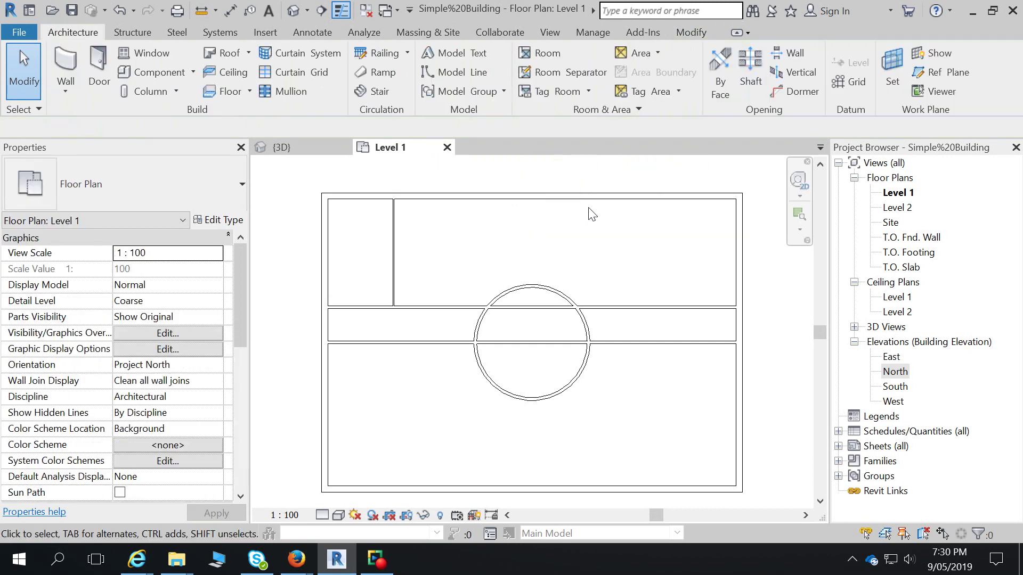
Step: Place an untagged 0915 x 2134mm door in the upper hallway wall, 300 mm from the vertical partition, swinging into the upper-left room
click(99, 69)
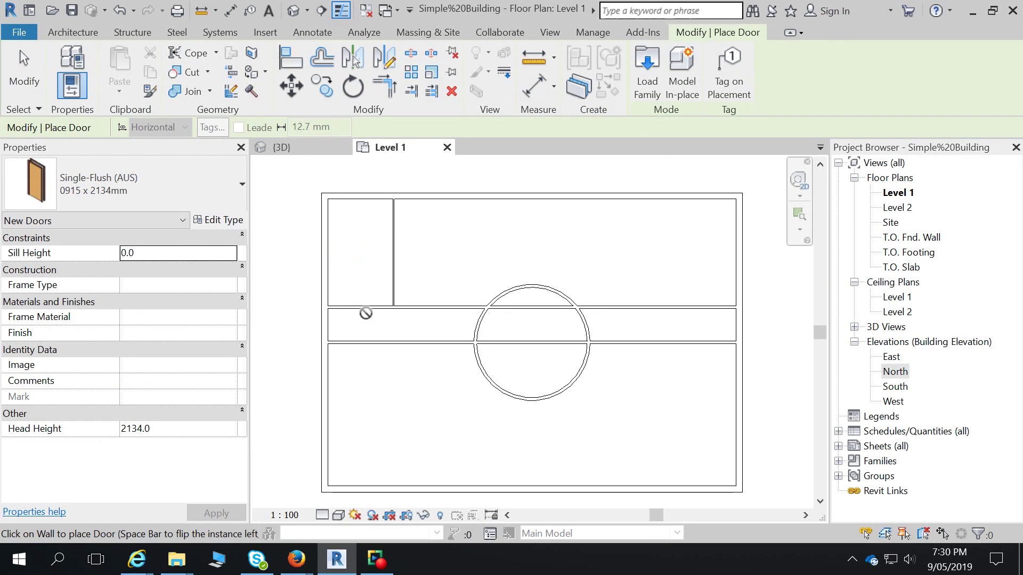
scroll(362, 313, up, 3)
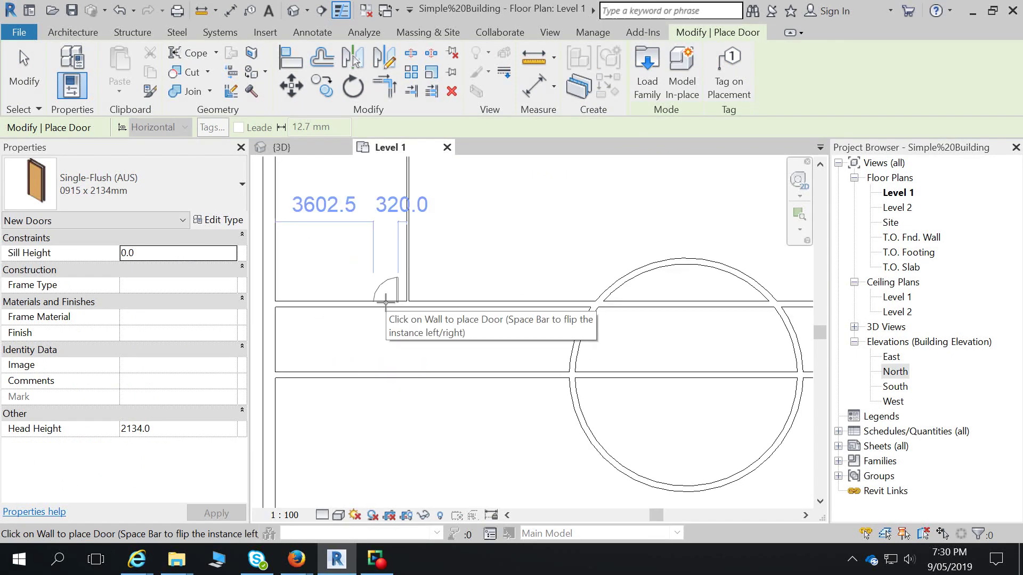
key(space)
key(space)
key(space)
key(space)
key(space)
key(space)
key(space)
key(space)
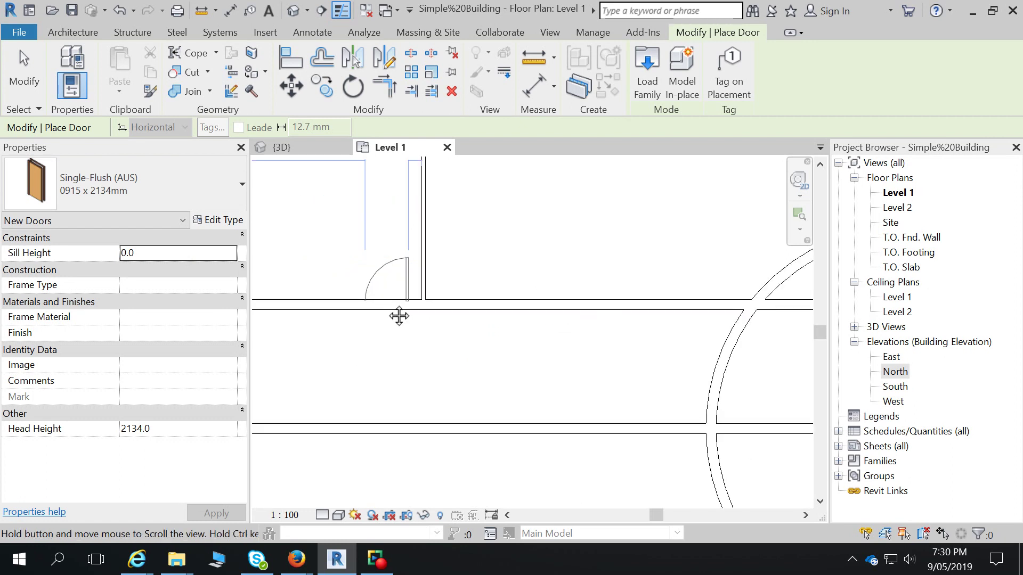
scroll(387, 303, up, 2)
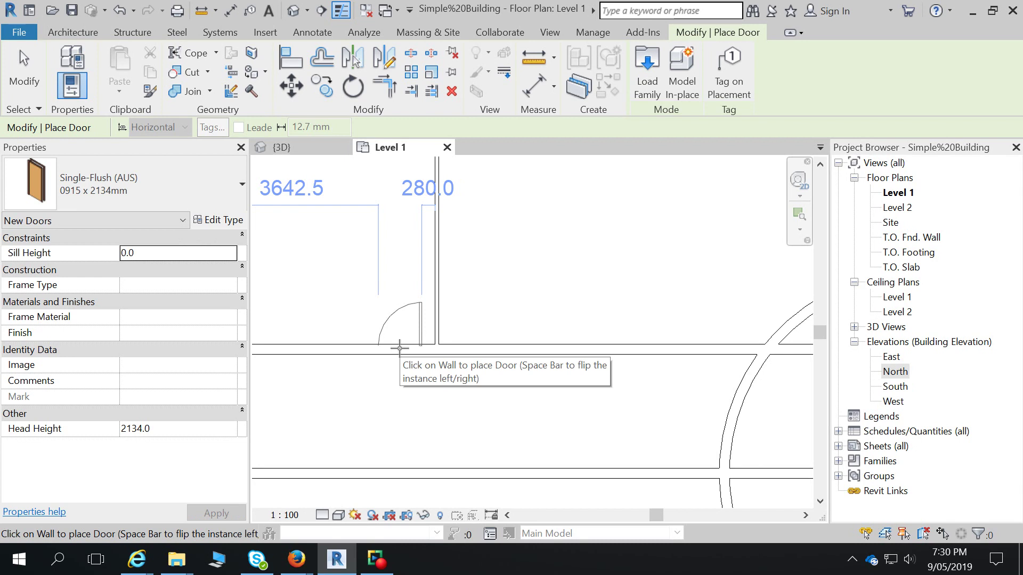
click(398, 348)
key(Escape)
key(Escape)
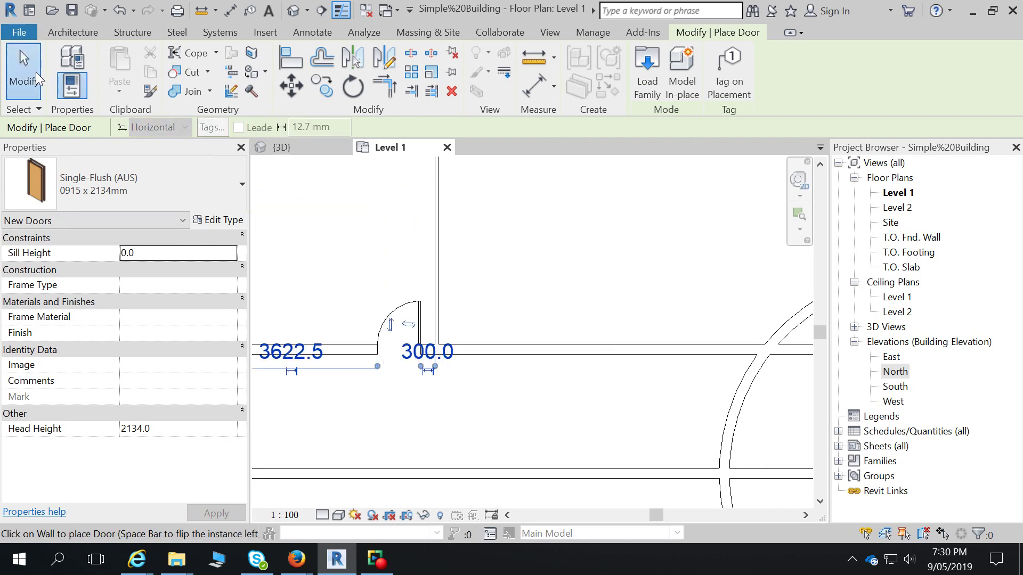
Step: Tag the hallway door with a horizontal door tag without a leader, using Tag by Category
click(405, 319)
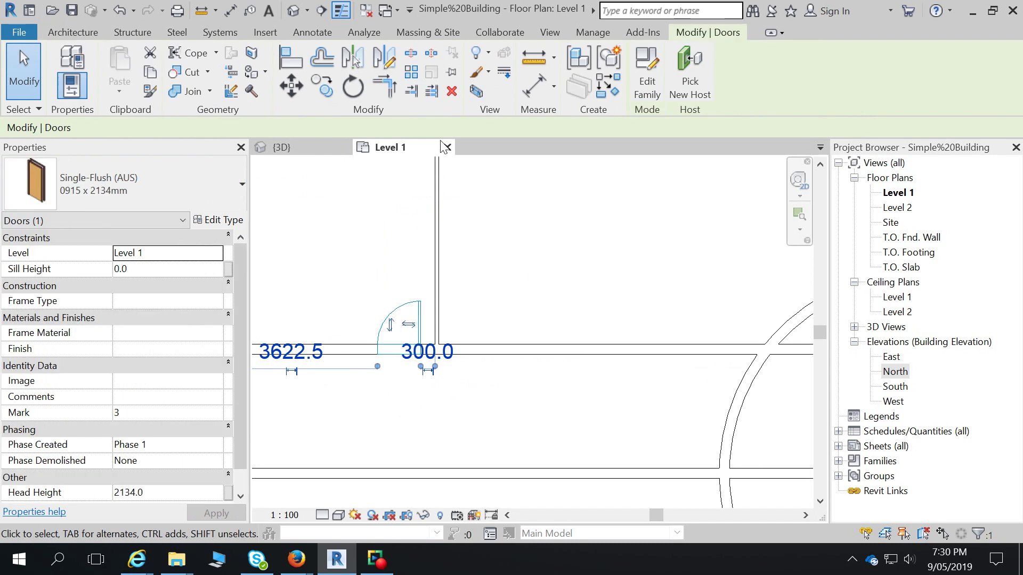
click(313, 33)
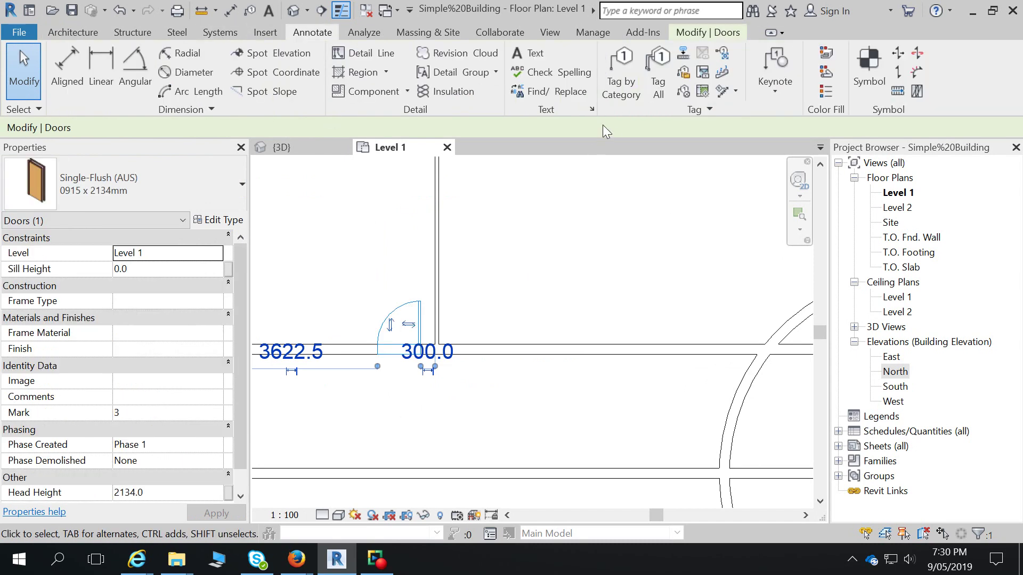
click(637, 82)
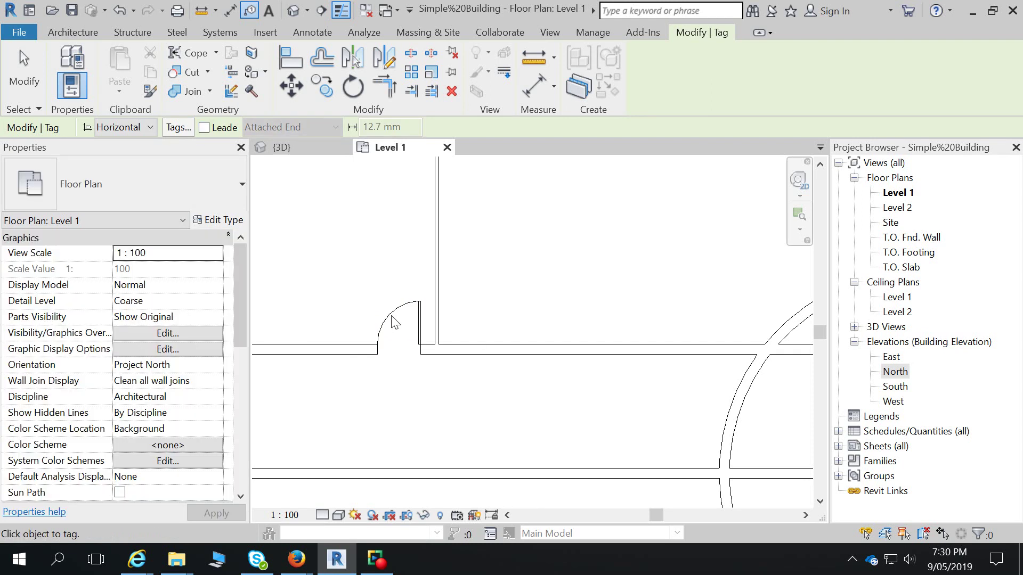
click(391, 315)
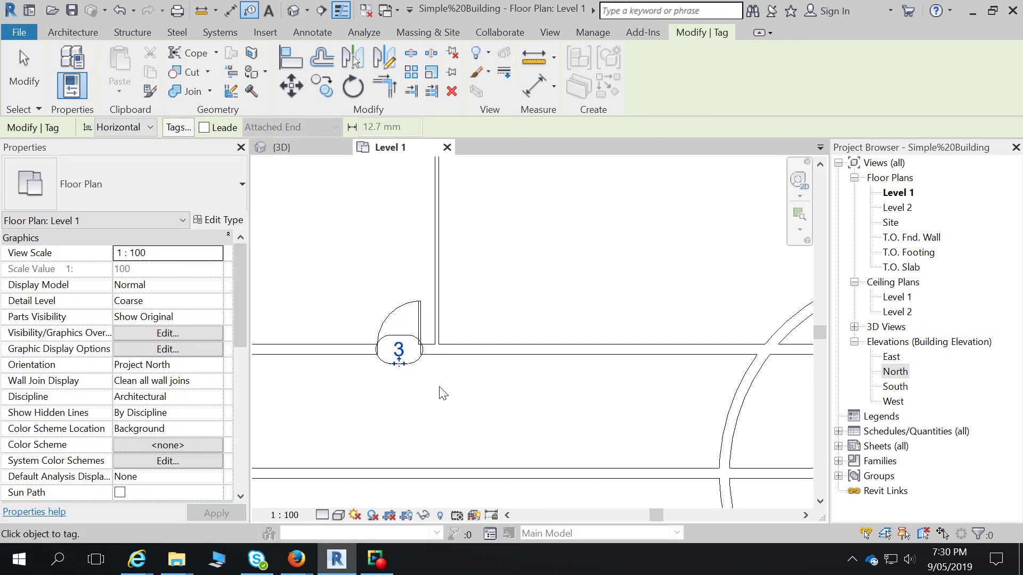
key(Escape)
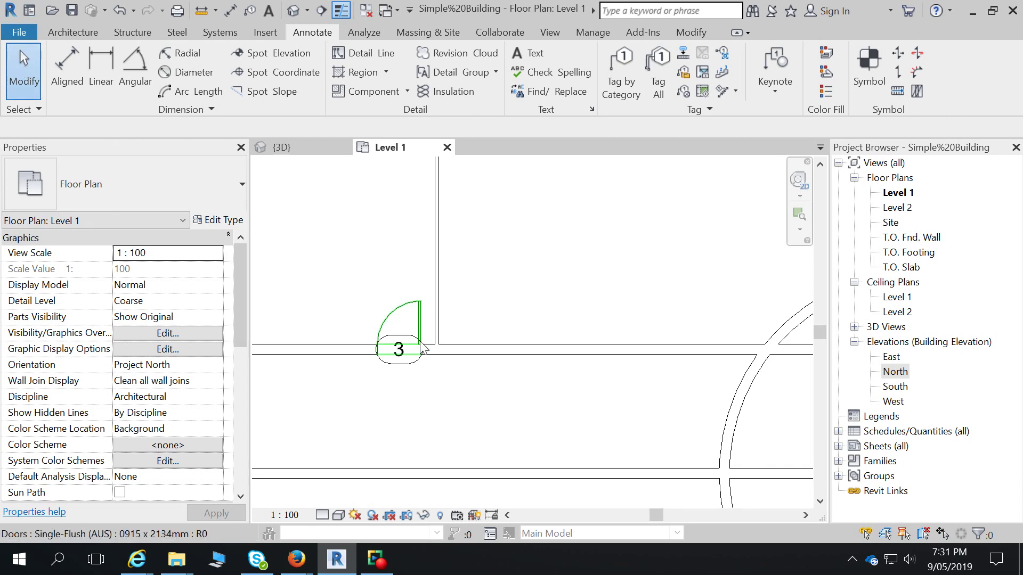
click(416, 369)
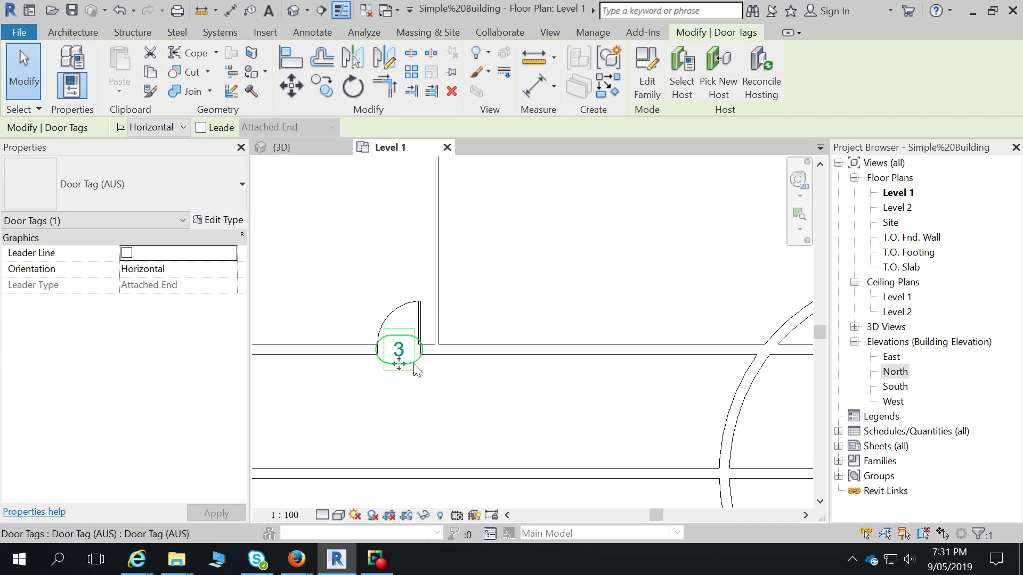
click(377, 560)
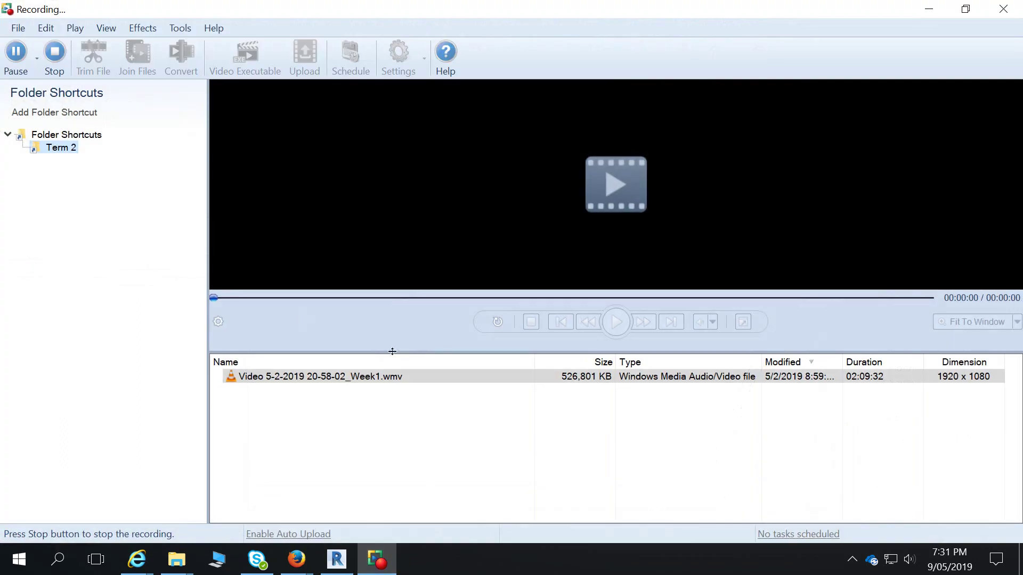
click(21, 60)
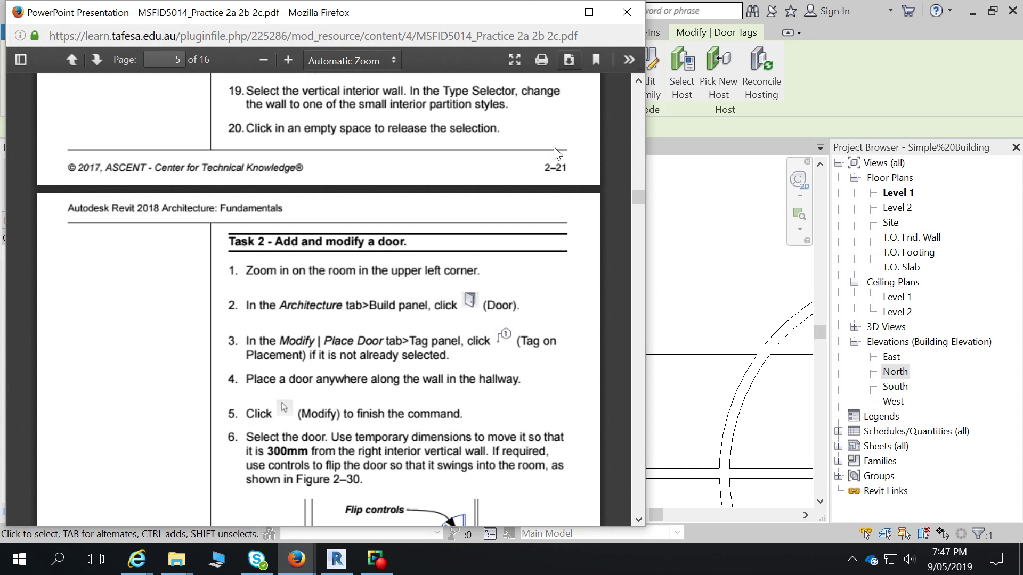
Step: Read the Practice 2b instructions in the PDF through Task 1 - Modify walls and doors, and return to the Revit floor plan
scroll(509, 175, down, 2)
scroll(509, 171, down, 15)
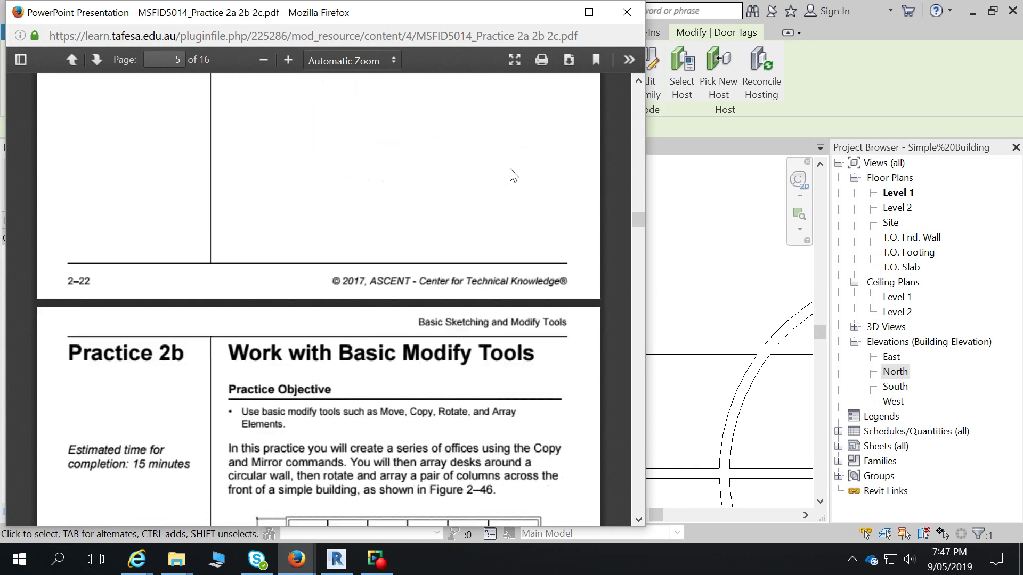
scroll(510, 168, down, 4)
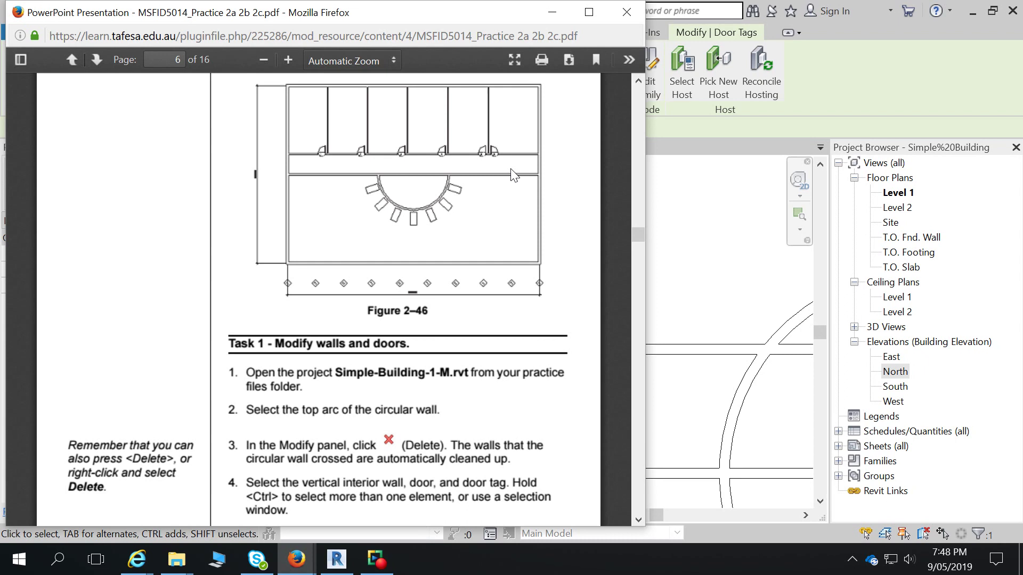
click(552, 12)
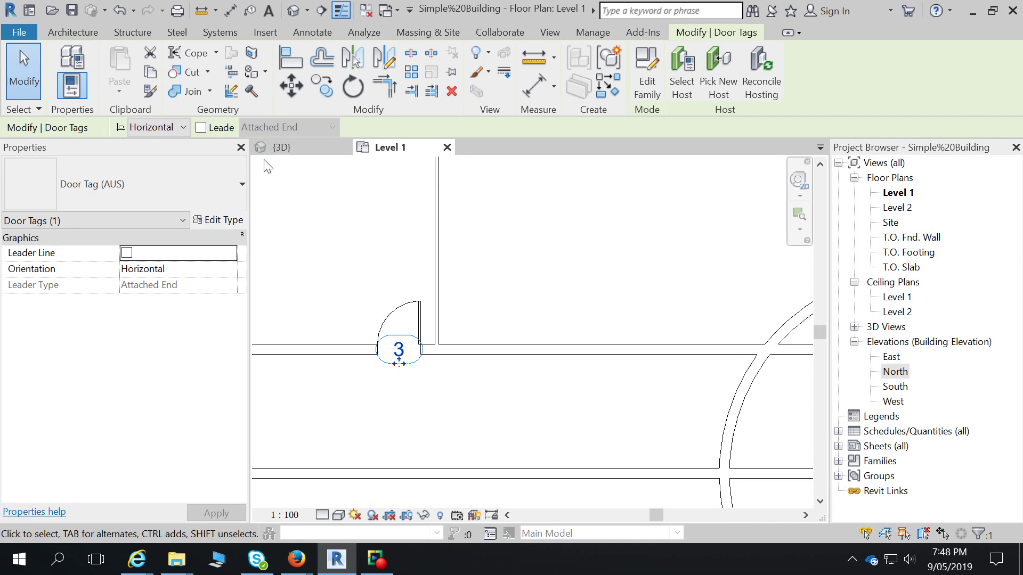
Step: Delete the top arc of the circular wall and undo the deletion
scroll(417, 376, down, 1)
scroll(417, 375, down, 2)
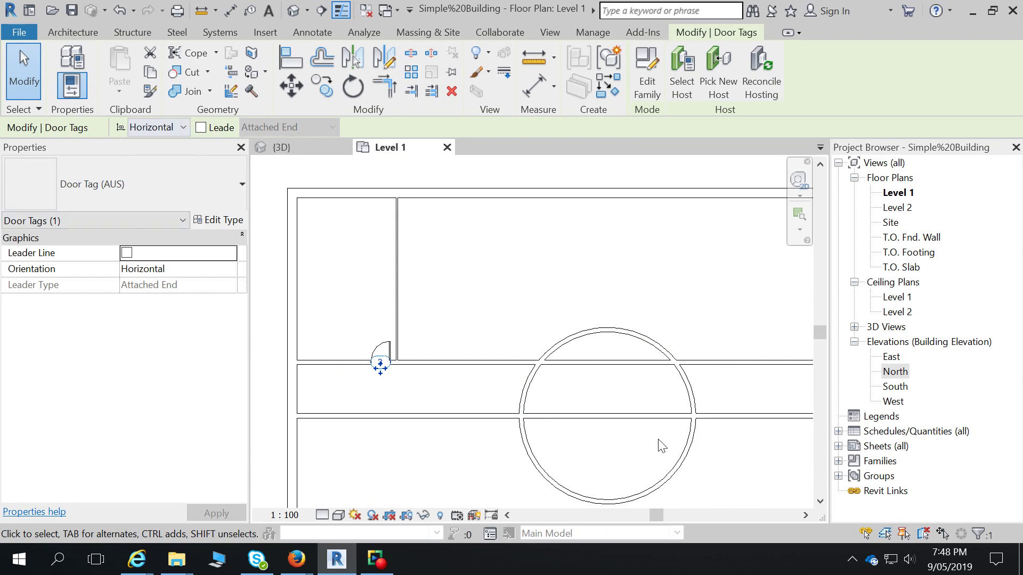
click(632, 341)
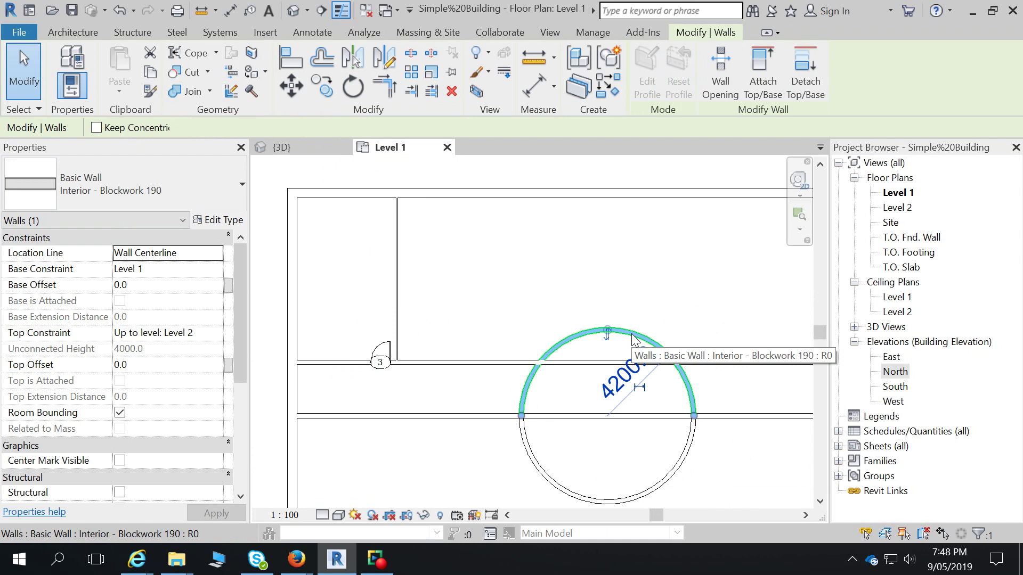
click(451, 91)
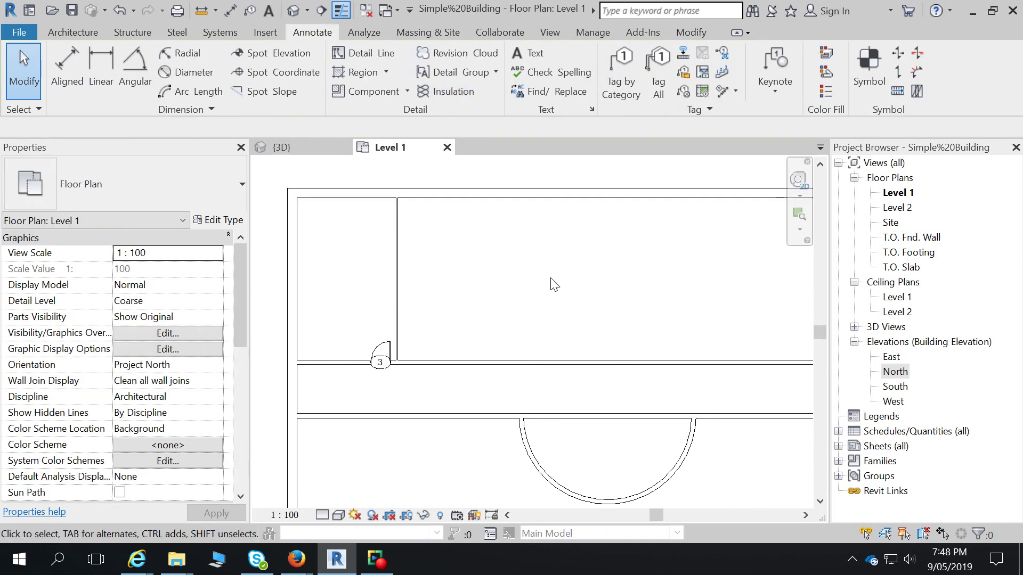
key(ctrl+z)
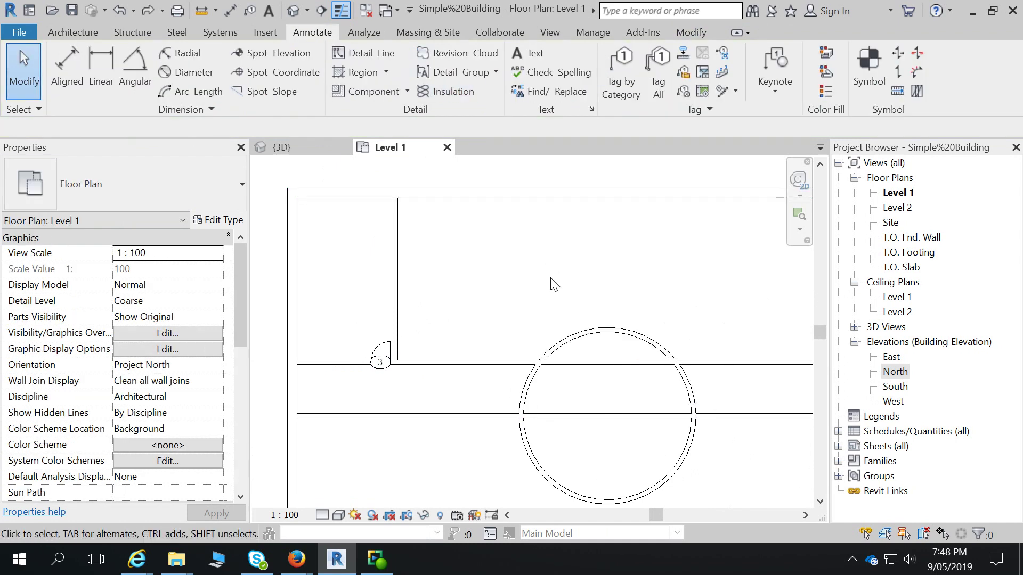
click(613, 330)
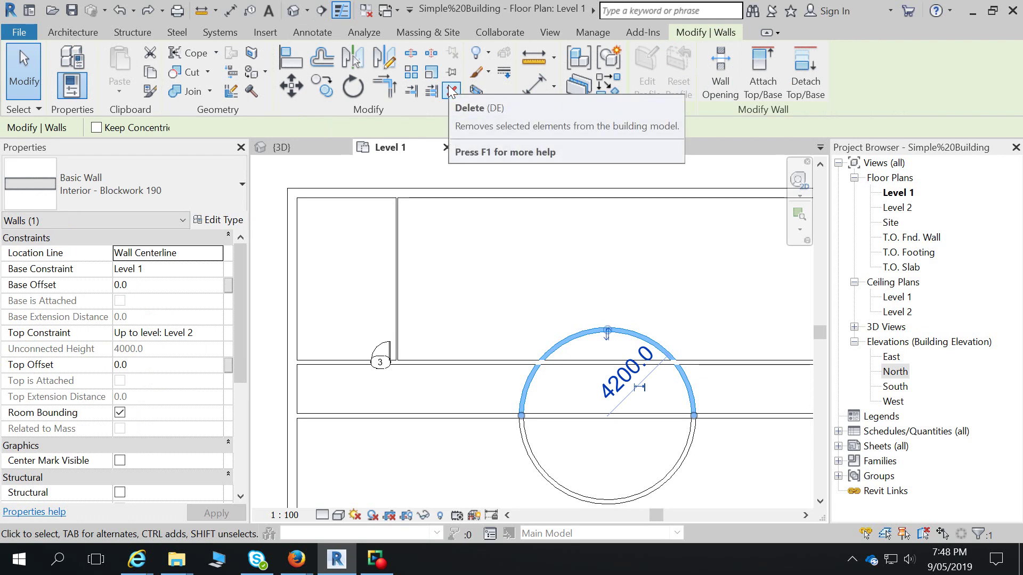
click(587, 311)
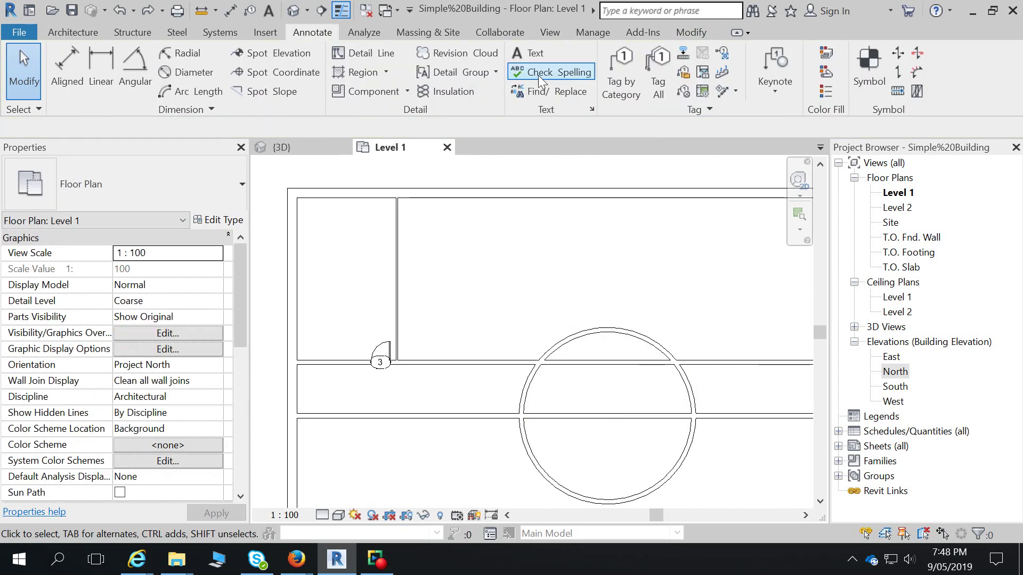
Step: Save the project and remove the top arc of the circular wall with the Delete tool
click(691, 32)
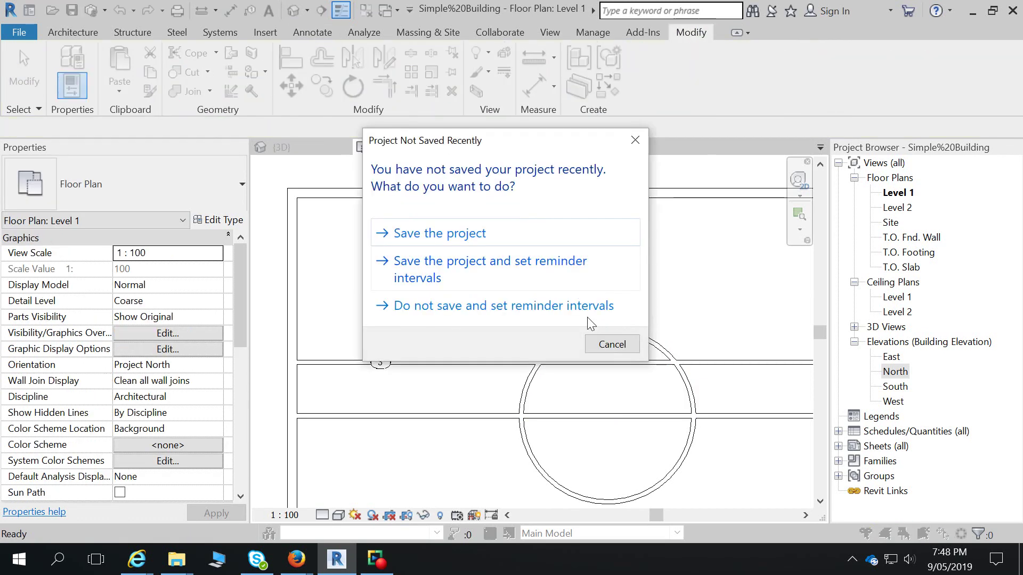
click(463, 240)
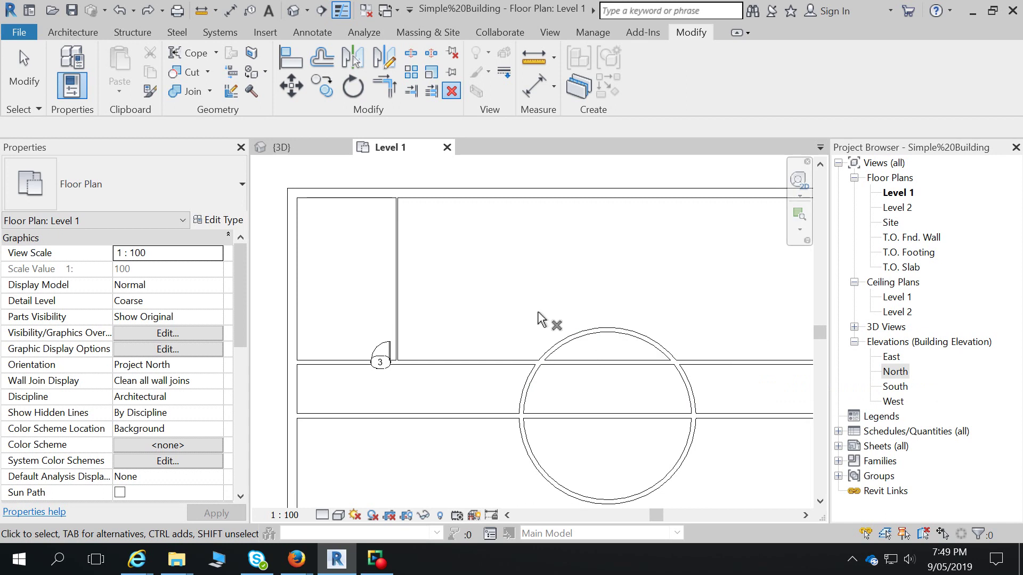
click(603, 336)
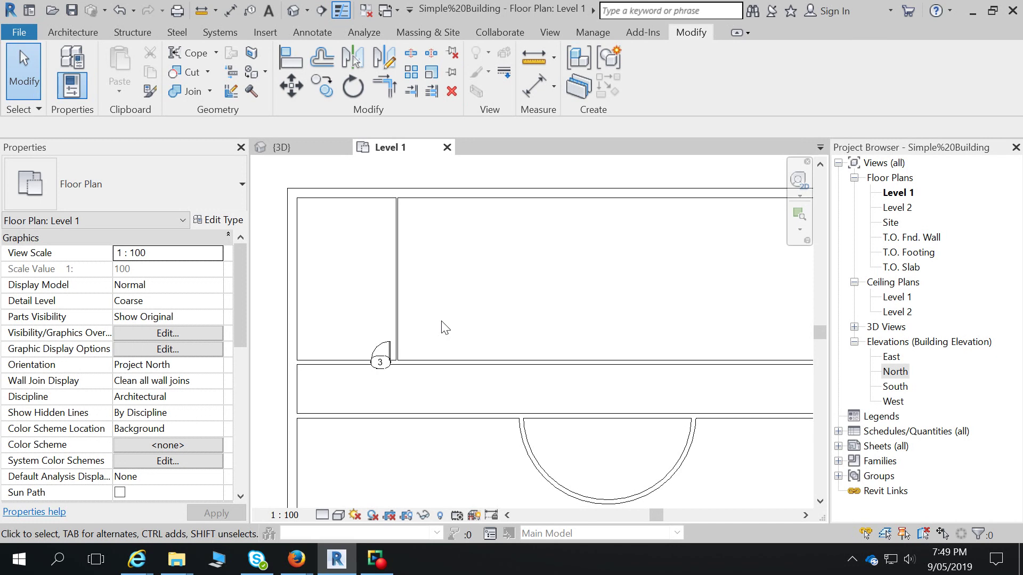
Step: Copy the vertical partition and its door 4916.5 mm to the right, with Multiple enabled, from the room's upper-left inner corner to the partition's far face
click(399, 319)
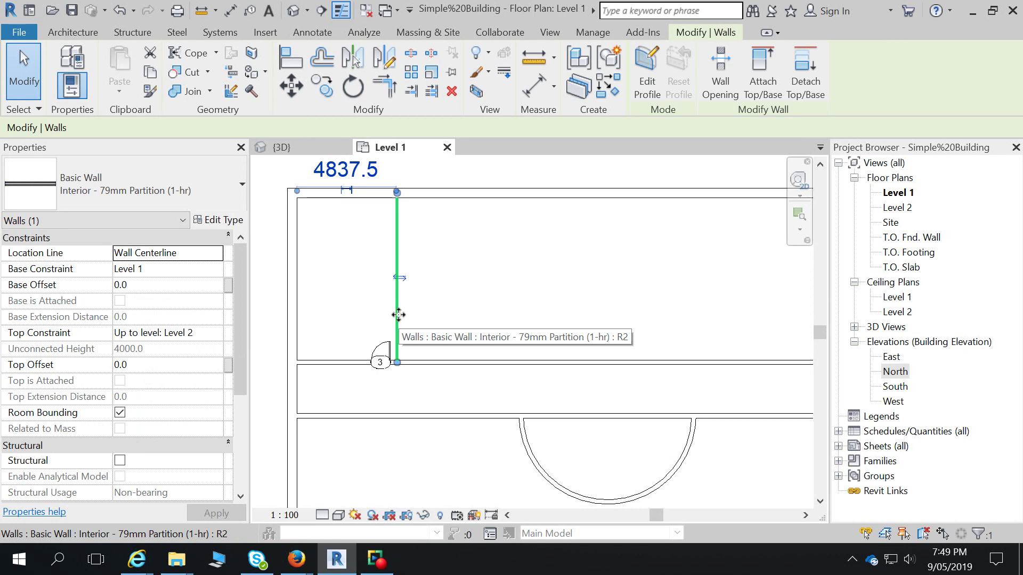
ctrl+click(394, 349)
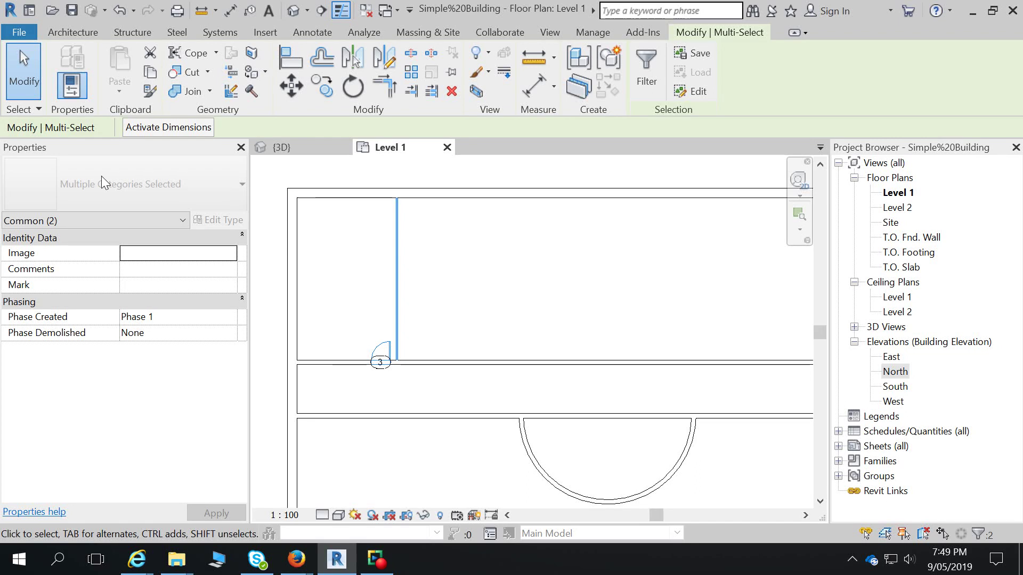
click(322, 94)
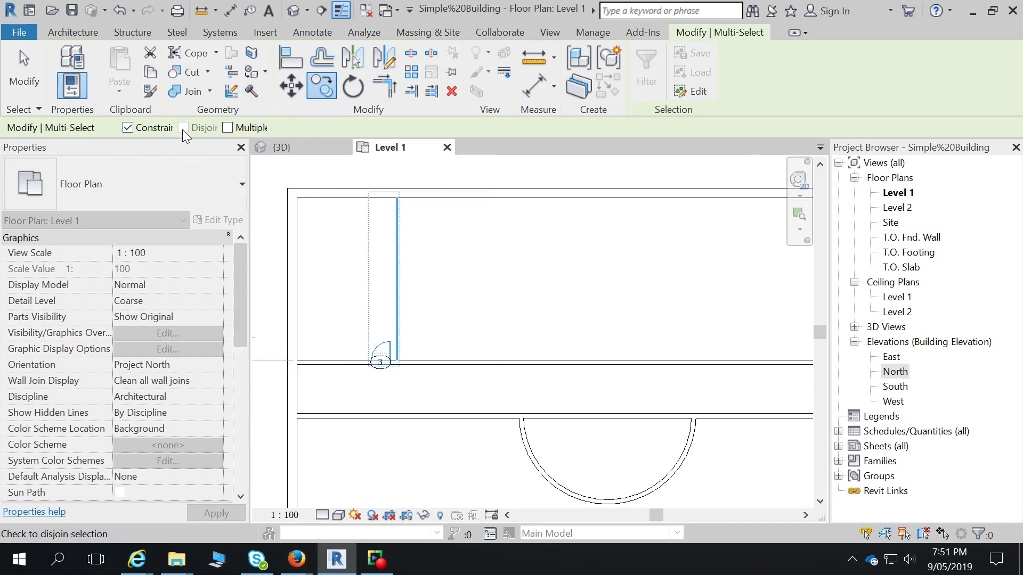
click(228, 129)
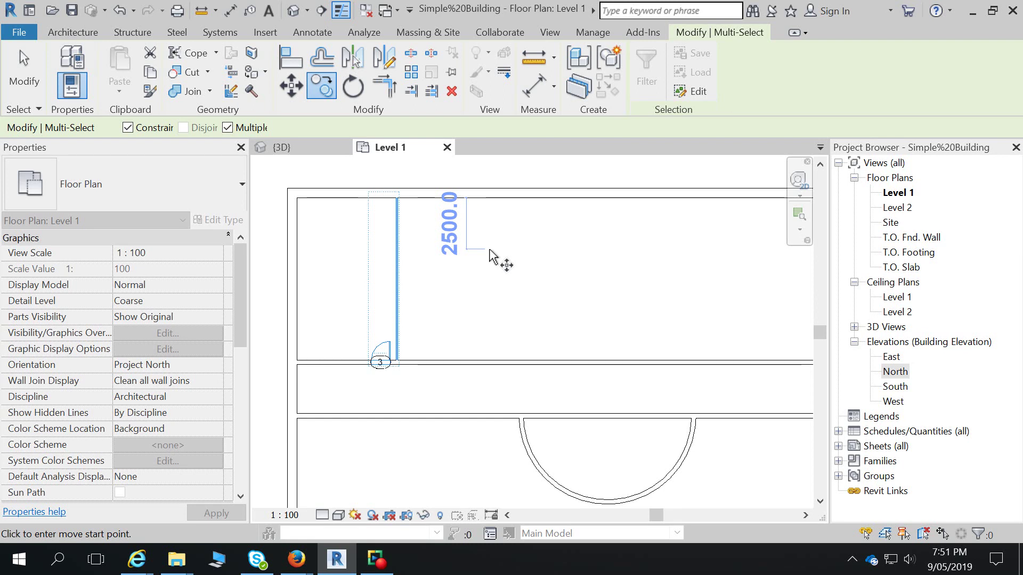
scroll(490, 258, down, 1)
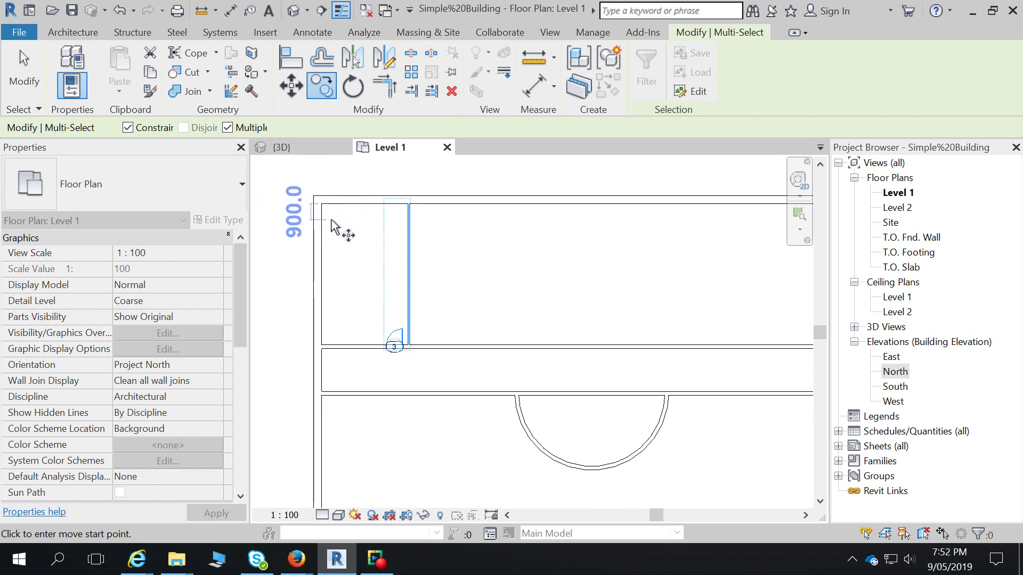
scroll(327, 211, up, 1)
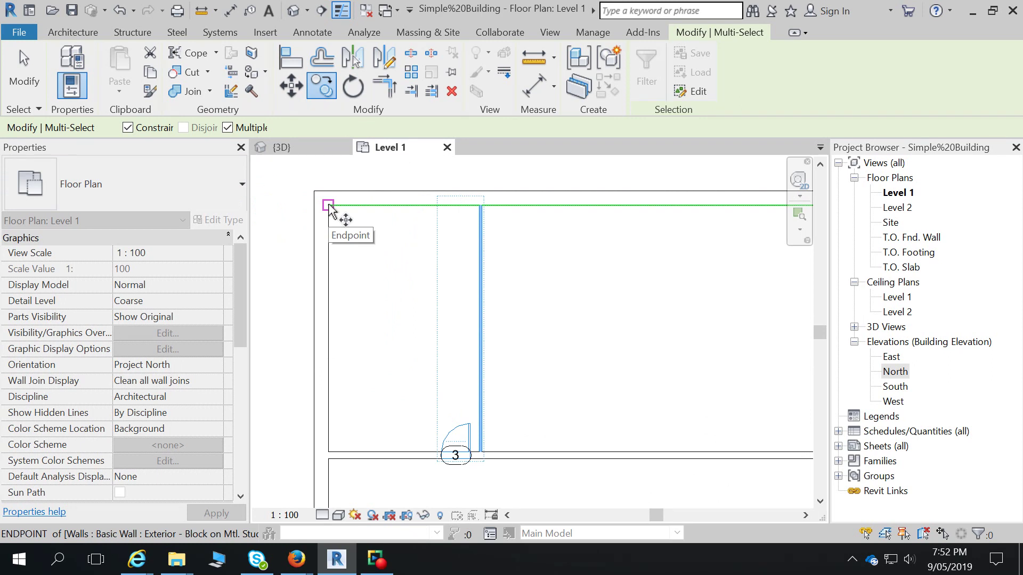
click(329, 205)
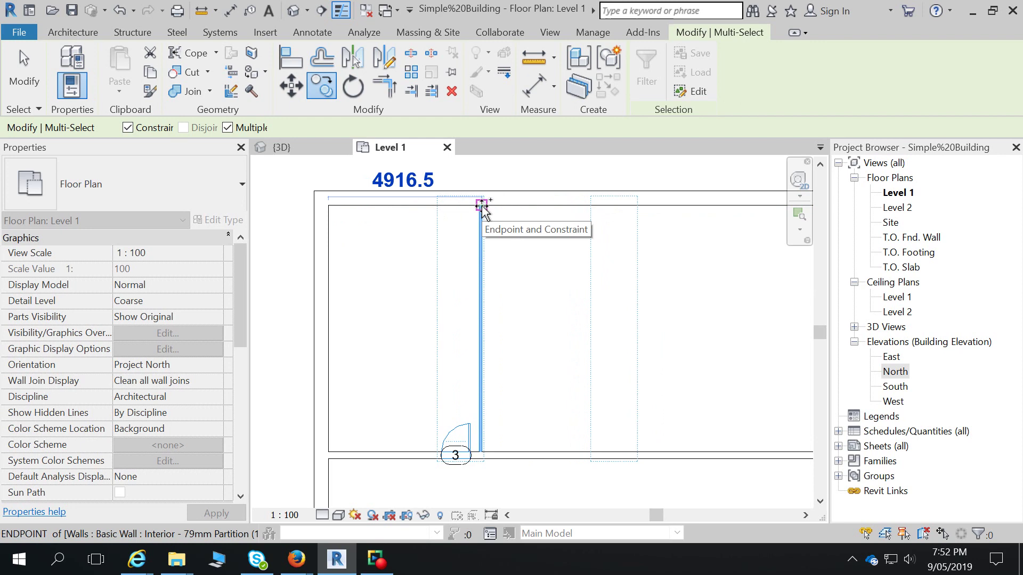
scroll(482, 206, up, 4)
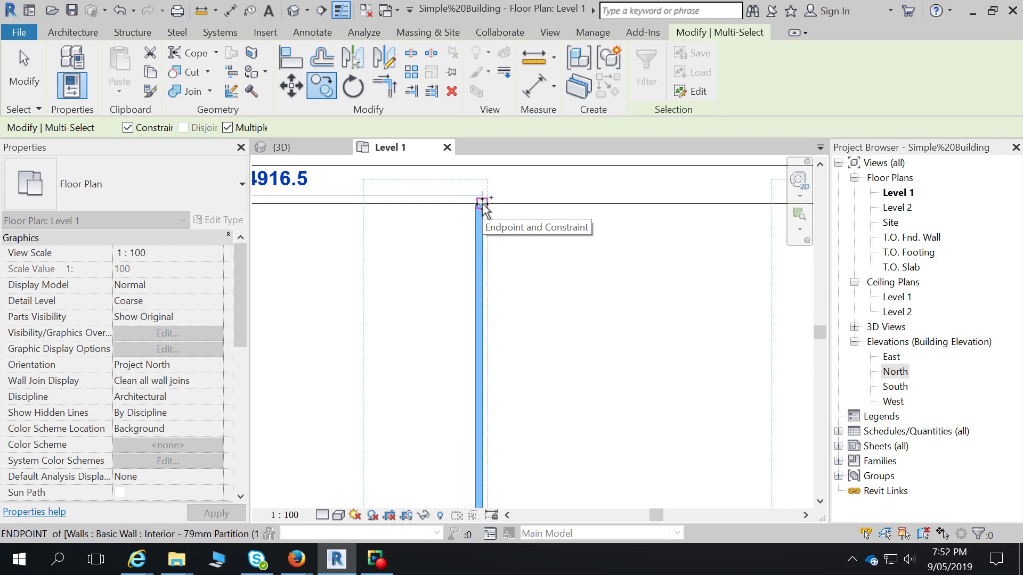
click(482, 204)
Step: Place three more copies of the partition and door to the right at 4916.5 mm spacing and end the Copy command
scroll(512, 208, down, 2)
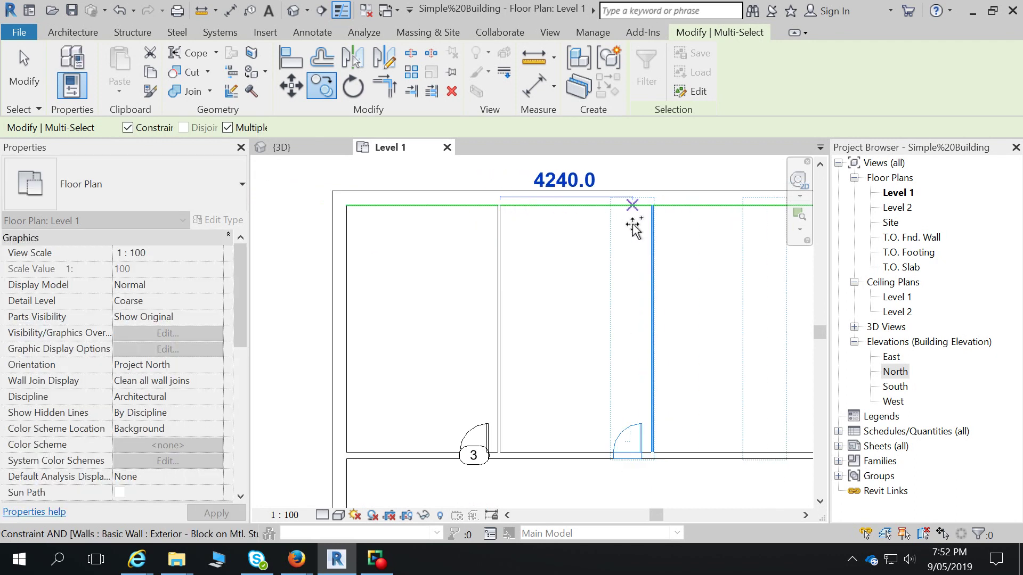
middle_drag(655, 206, 534, 217)
click(672, 203)
middle_drag(699, 222, 491, 205)
scroll(496, 206, down, 2)
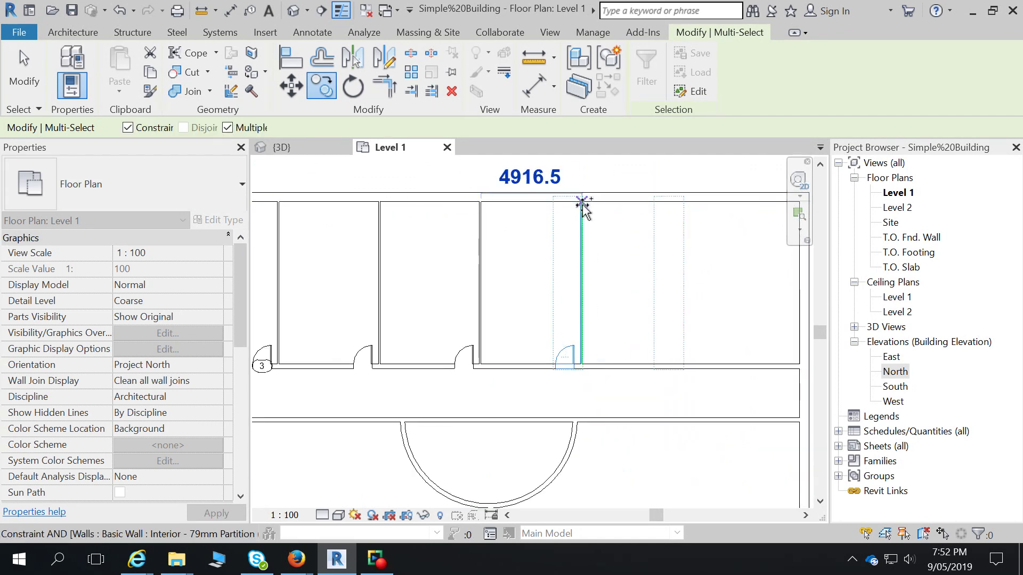
click(582, 202)
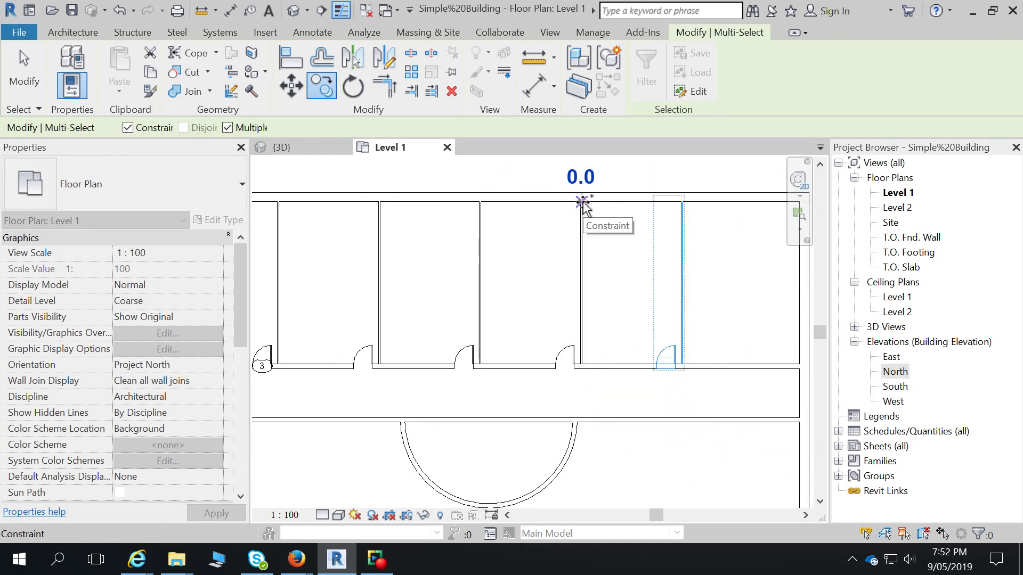
click(683, 203)
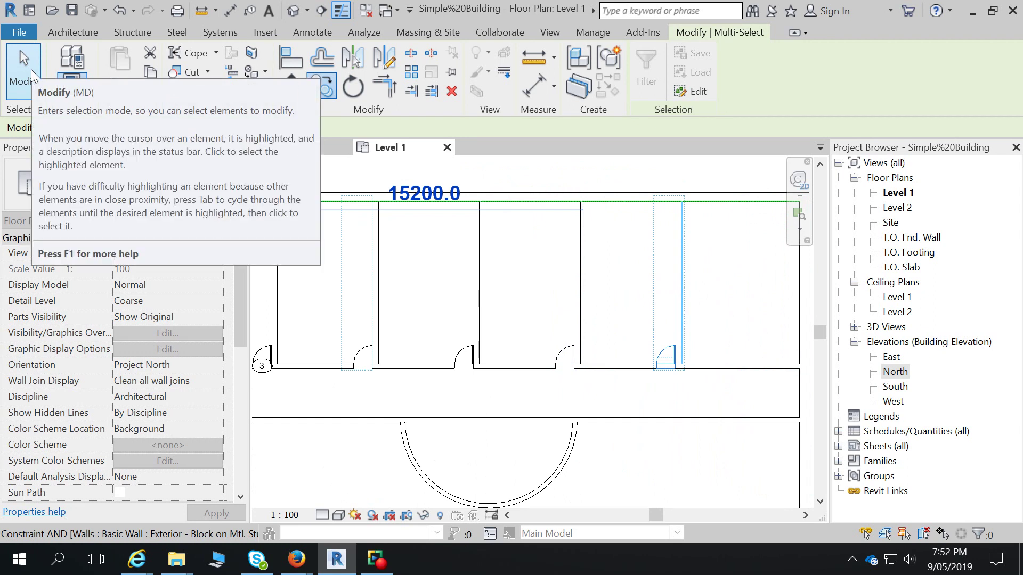
scroll(520, 297, down, 3)
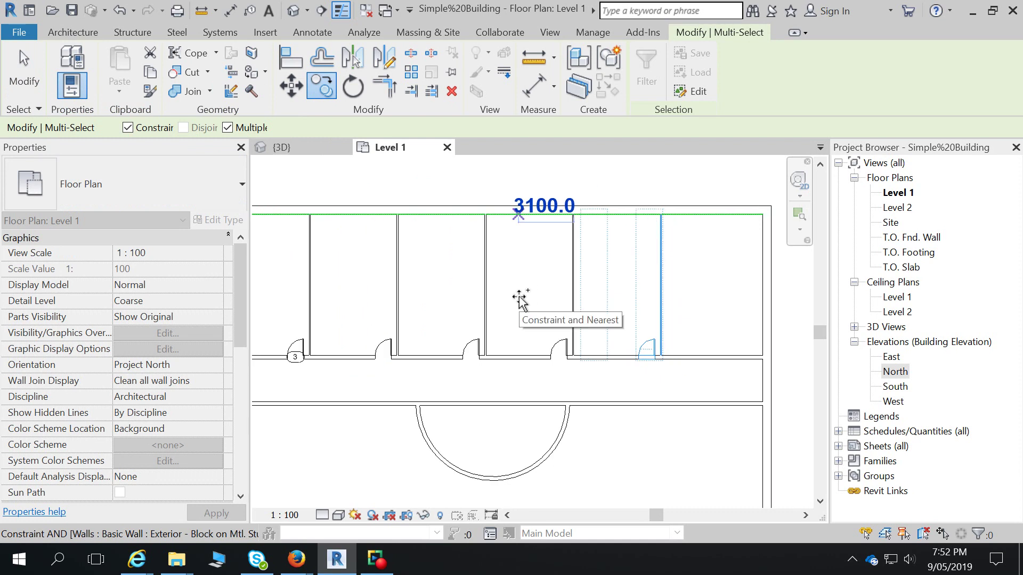
scroll(512, 296, up, 1)
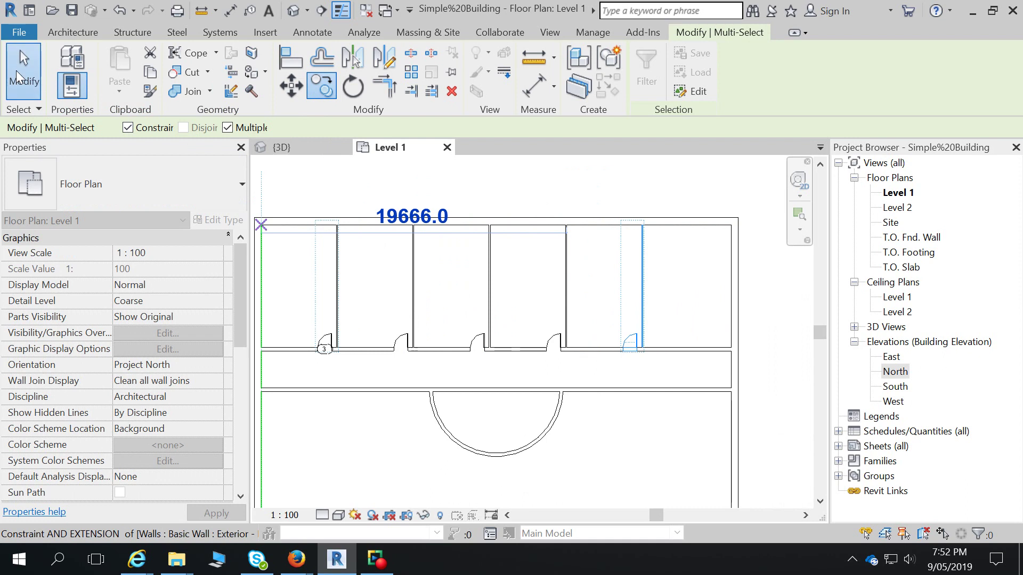
key(Escape)
key(Escape)
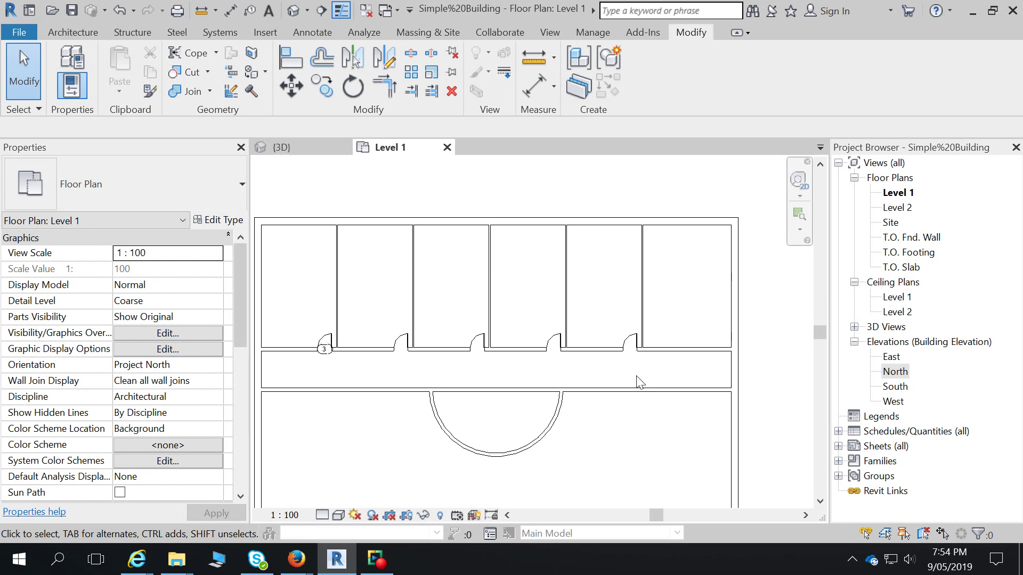
drag(599, 184, 676, 370)
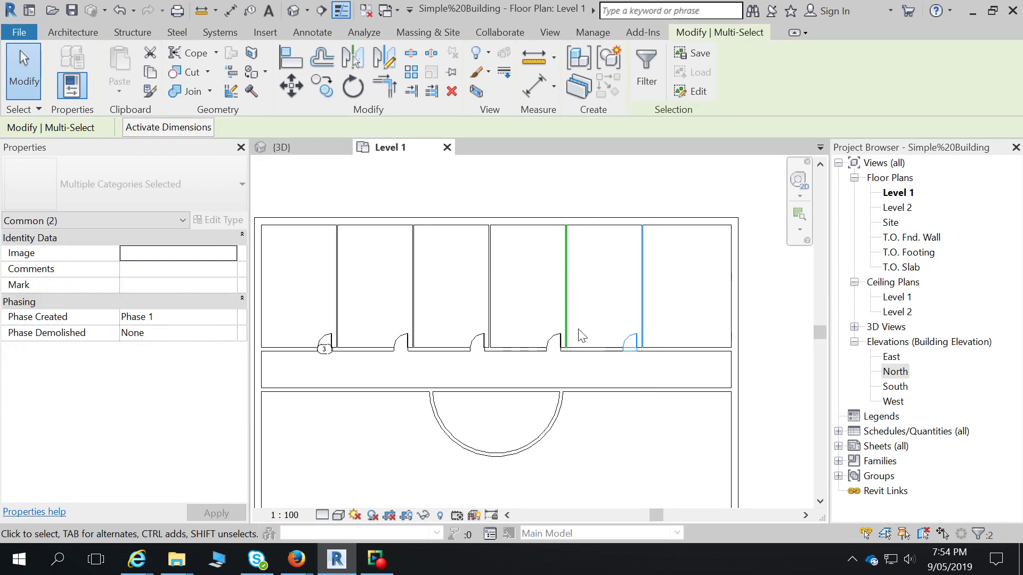
click(322, 88)
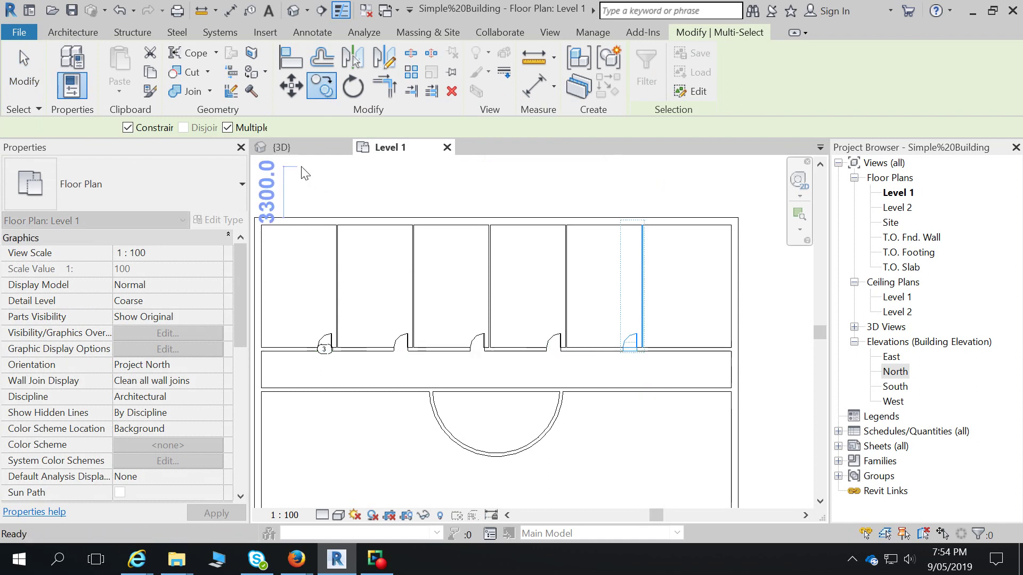
key(Escape)
key(Escape)
drag(606, 186, 661, 351)
click(329, 89)
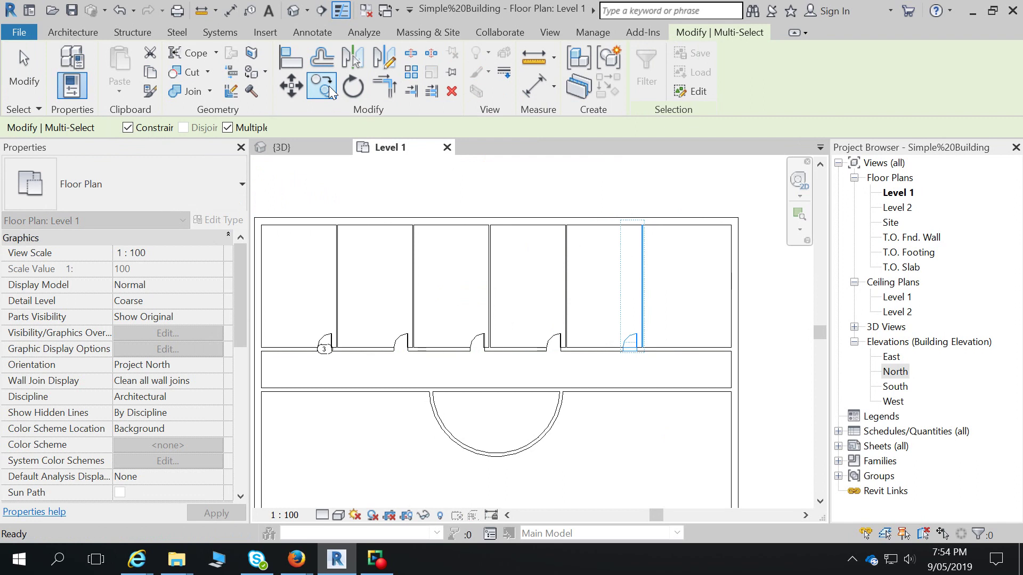
key(Escape)
key(Escape)
drag(315, 194, 347, 385)
click(440, 429)
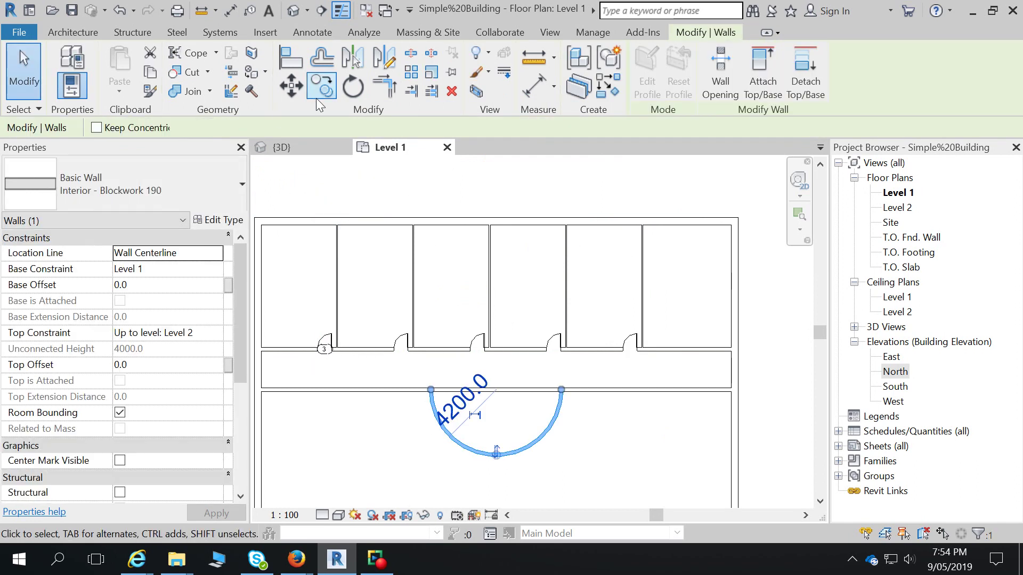
click(326, 91)
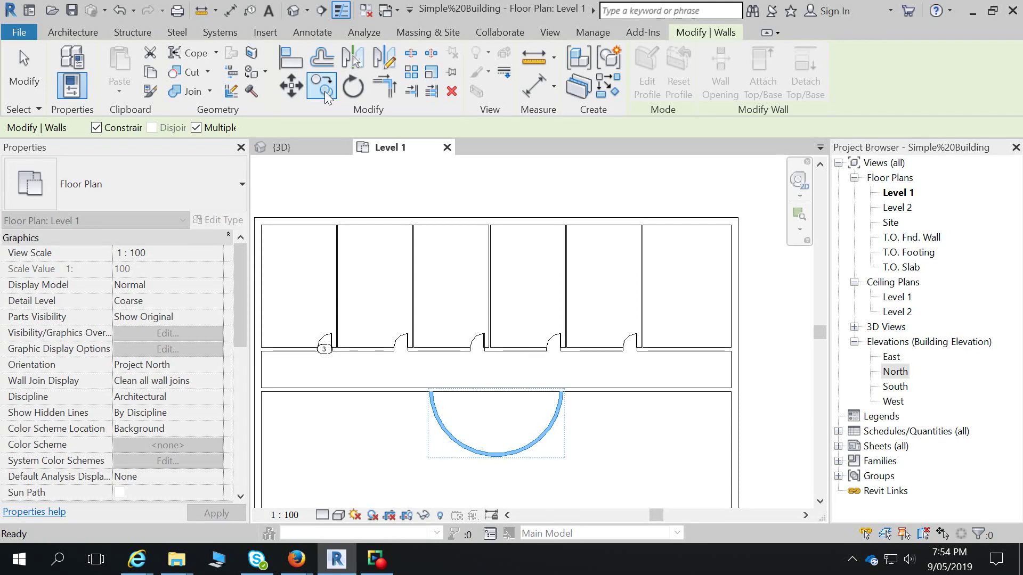
click(378, 424)
key(Escape)
key(Escape)
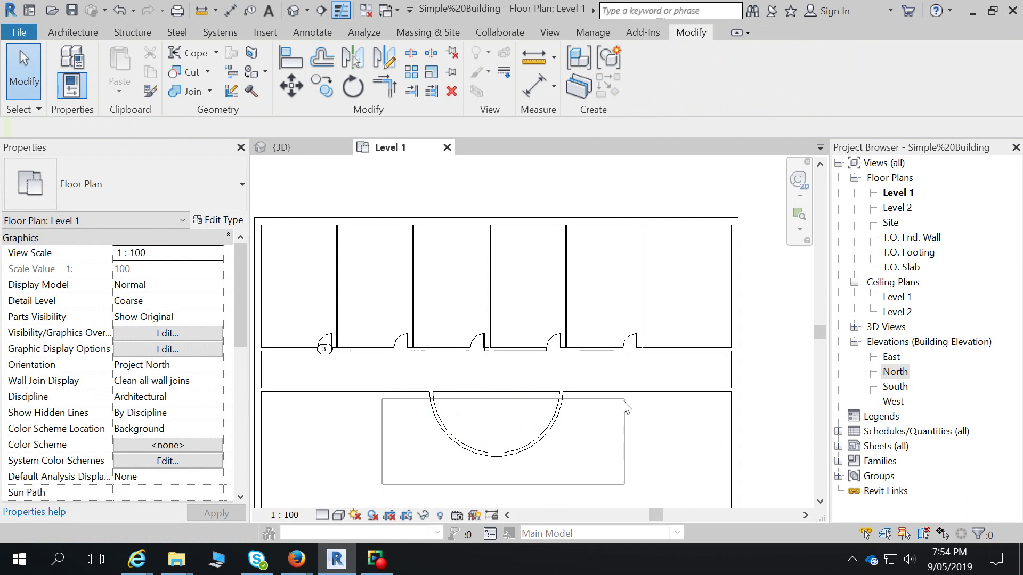
click(442, 428)
key(c)
key(o)
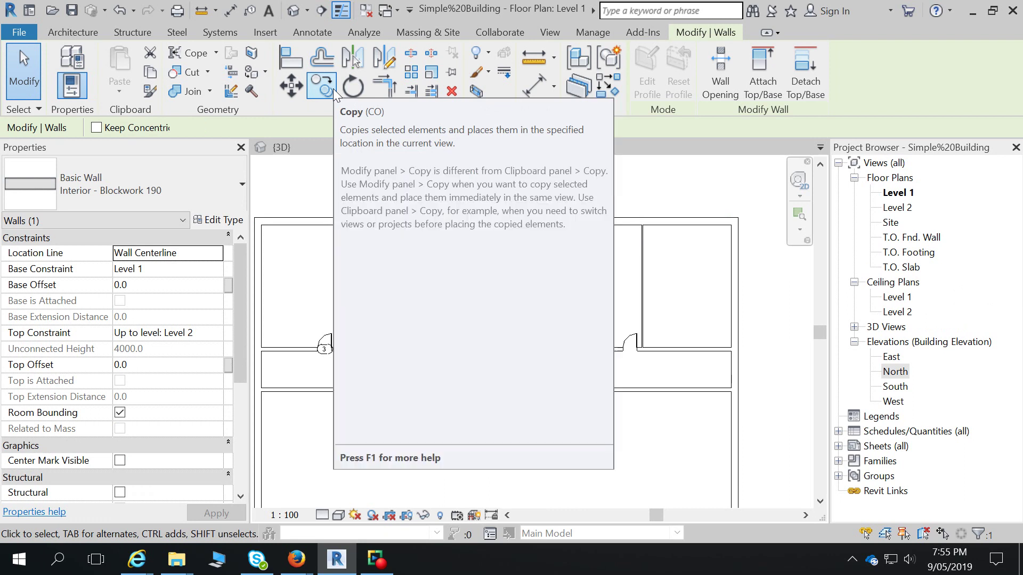
key(Escape)
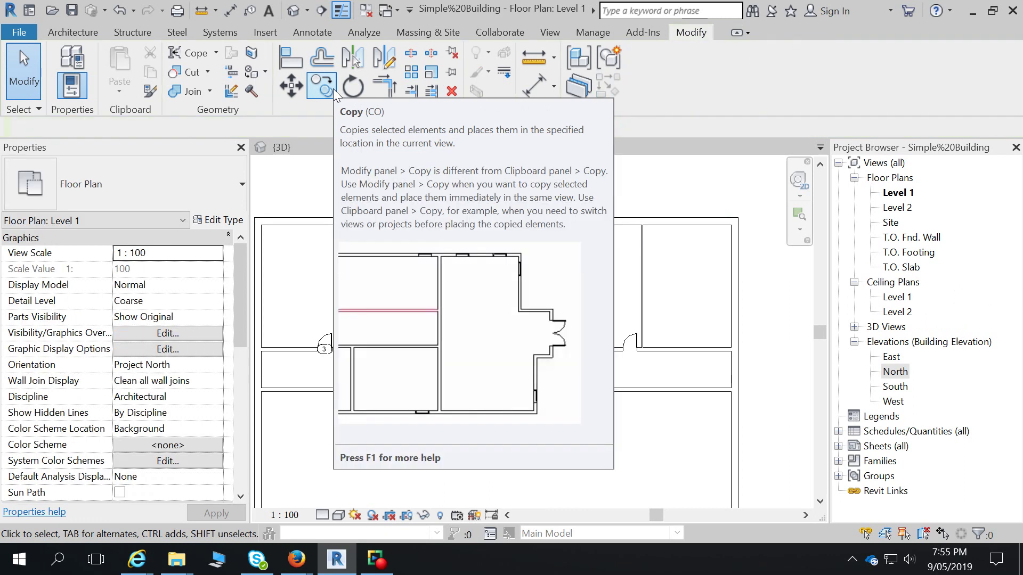
click(549, 436)
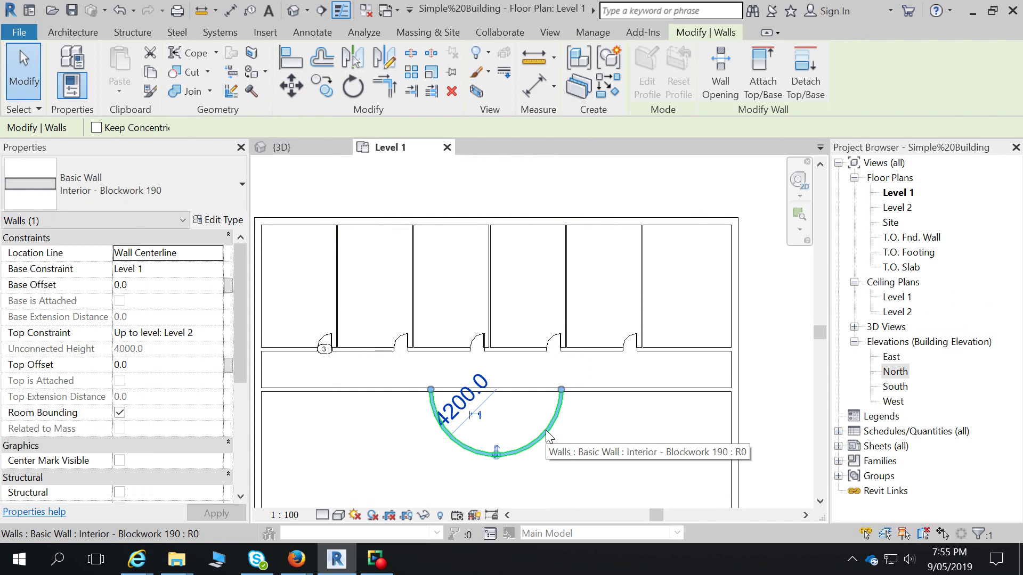
click(317, 86)
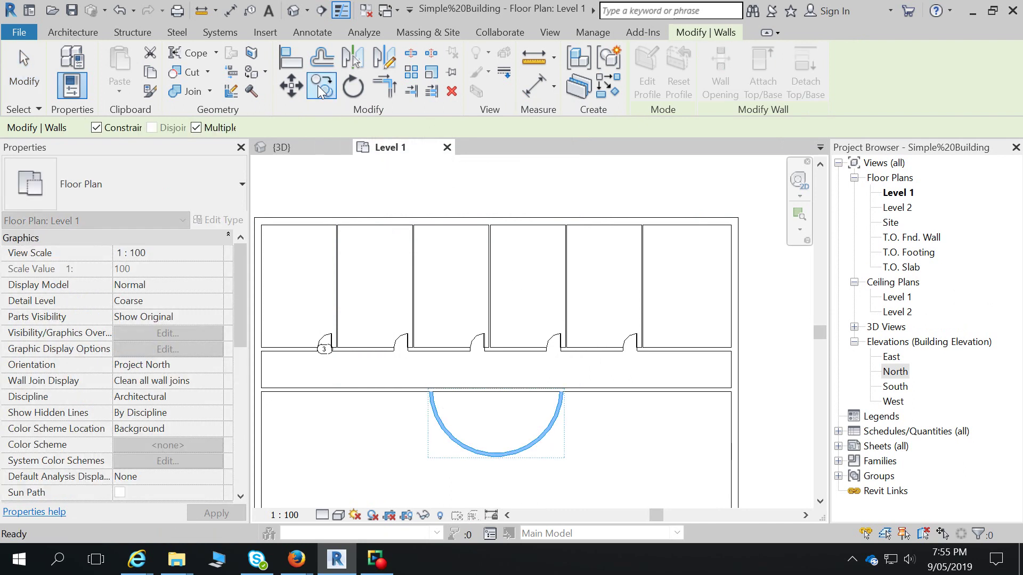
key(Escape)
key(Escape)
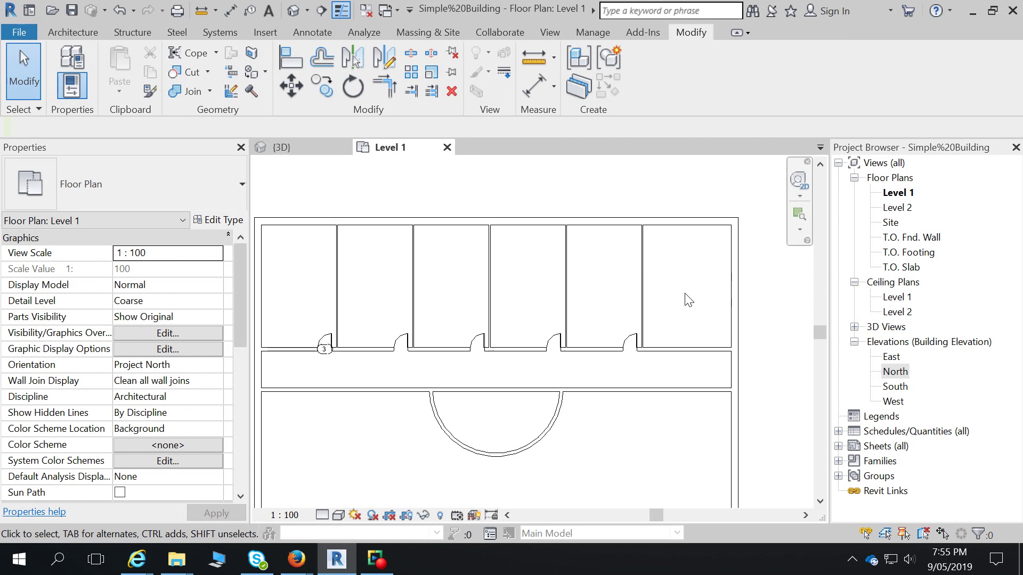
Step: Try to mirror the rightmost door with Copy enabled, using an axis drawn by hand along the last partition
click(635, 341)
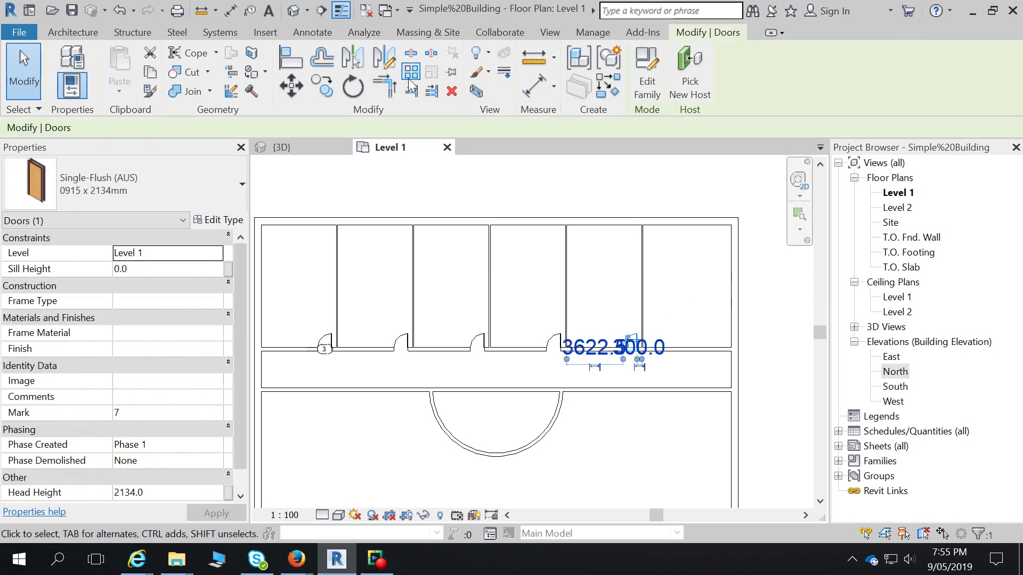
click(353, 59)
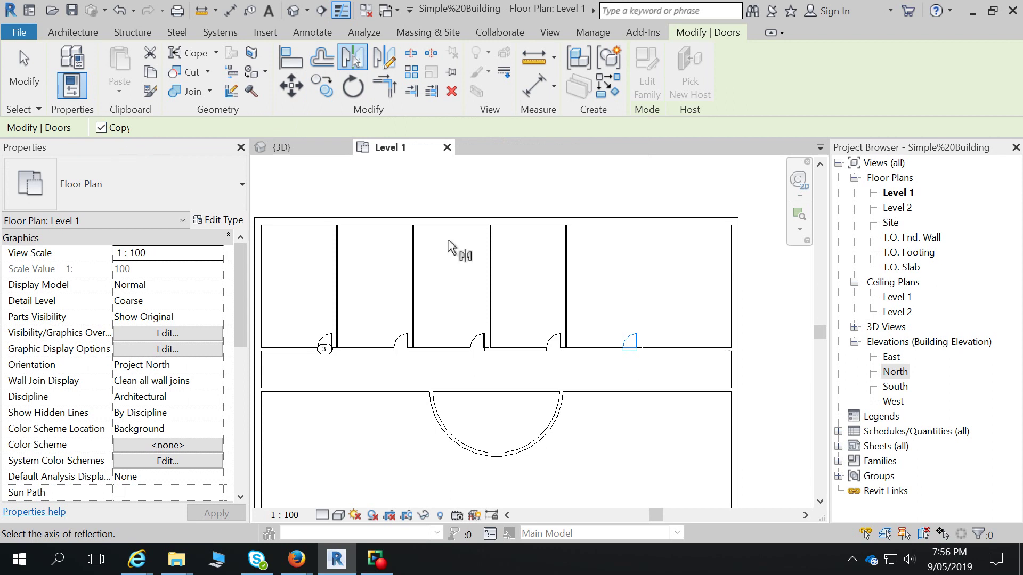
key(ctrl)
key(ctrl)
click(384, 57)
click(642, 341)
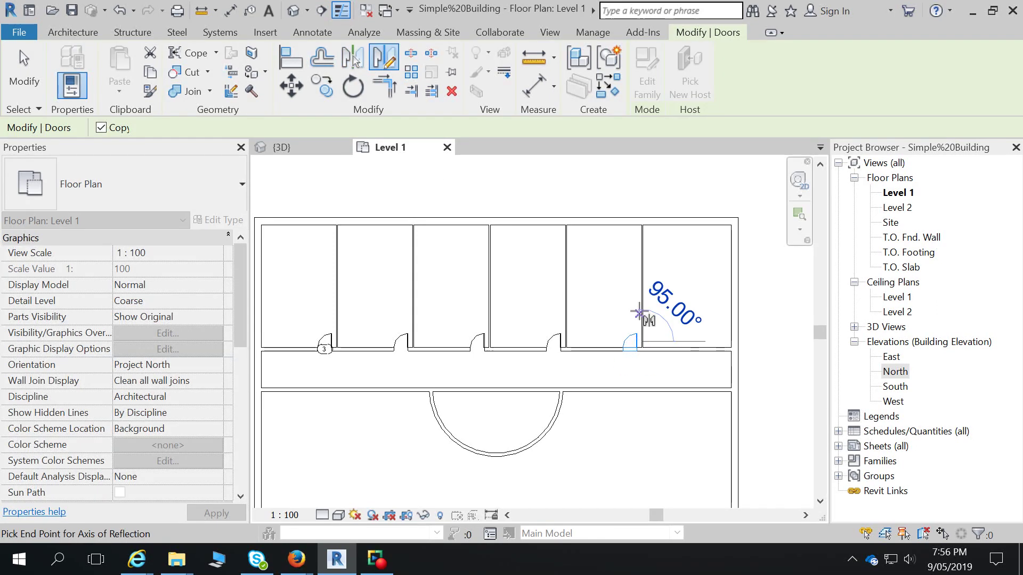
click(639, 308)
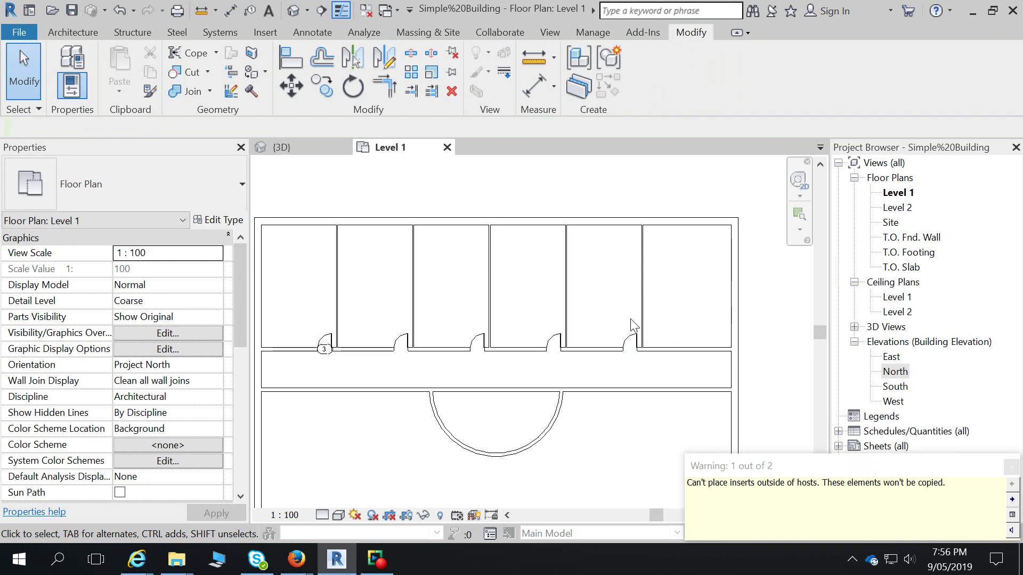
Step: Mirror a copy of the rightmost door into the last office, using the last partition wall as the picked axis
click(632, 341)
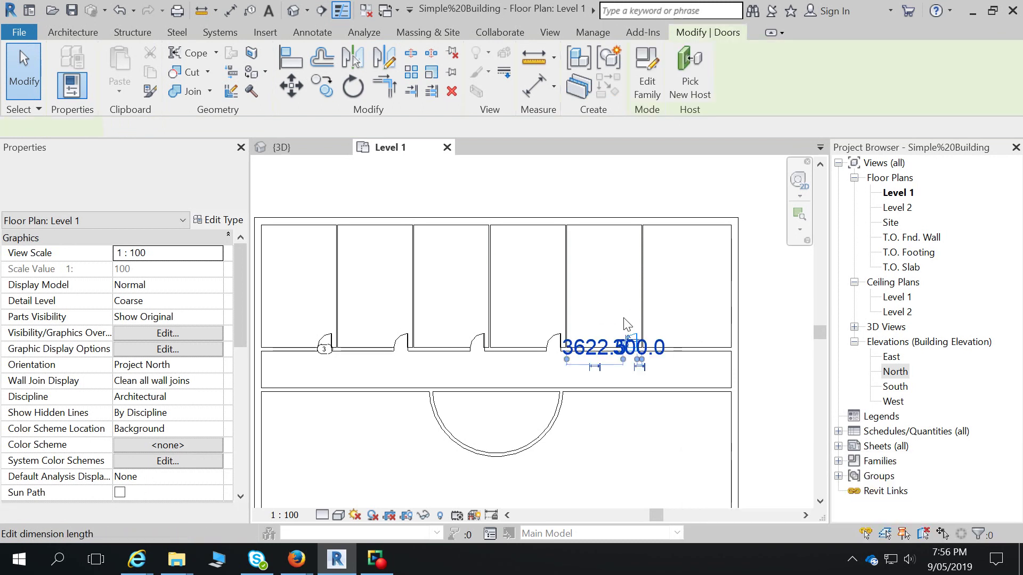
click(358, 56)
click(645, 315)
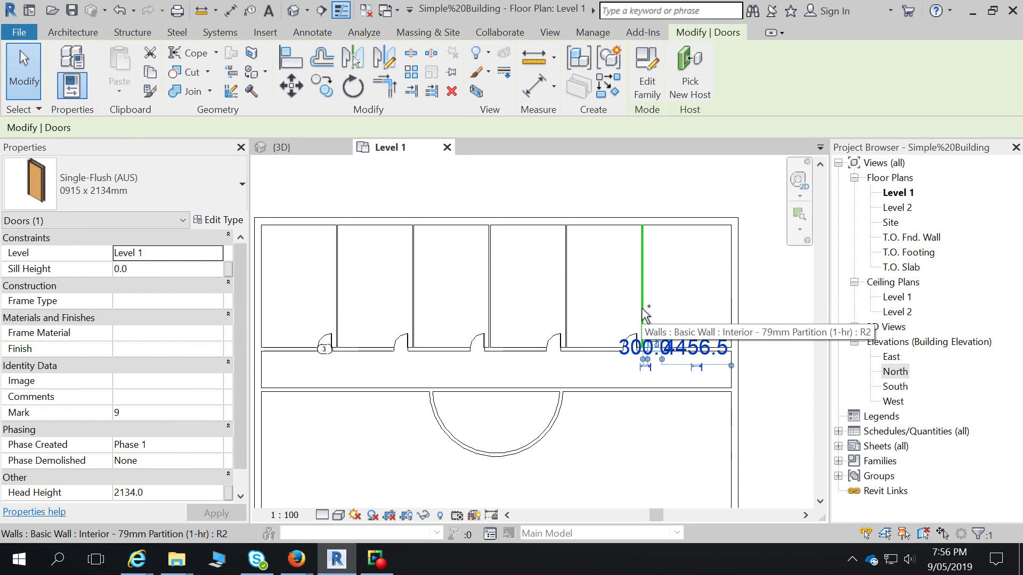
ctrl+click(645, 314)
key(Escape)
Step: Mirror the fourth office's door about the partition to its right without keeping the original, and clear the selection
click(554, 341)
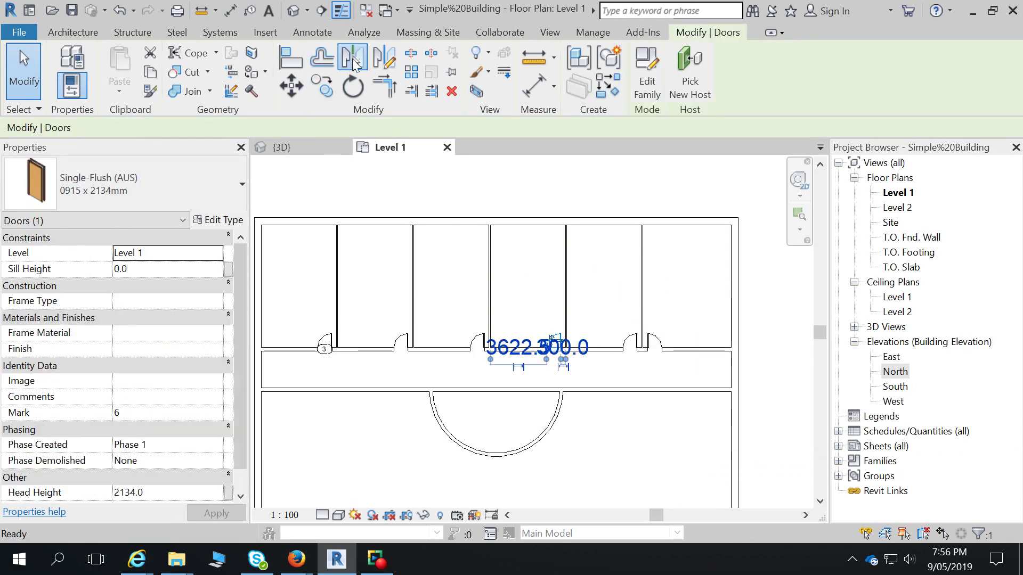
click(352, 57)
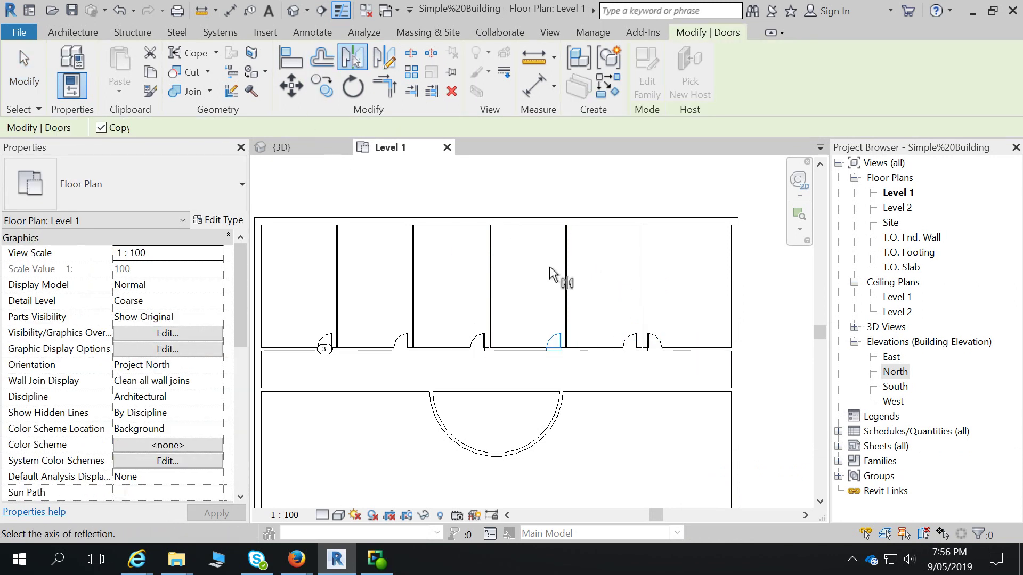
click(566, 297)
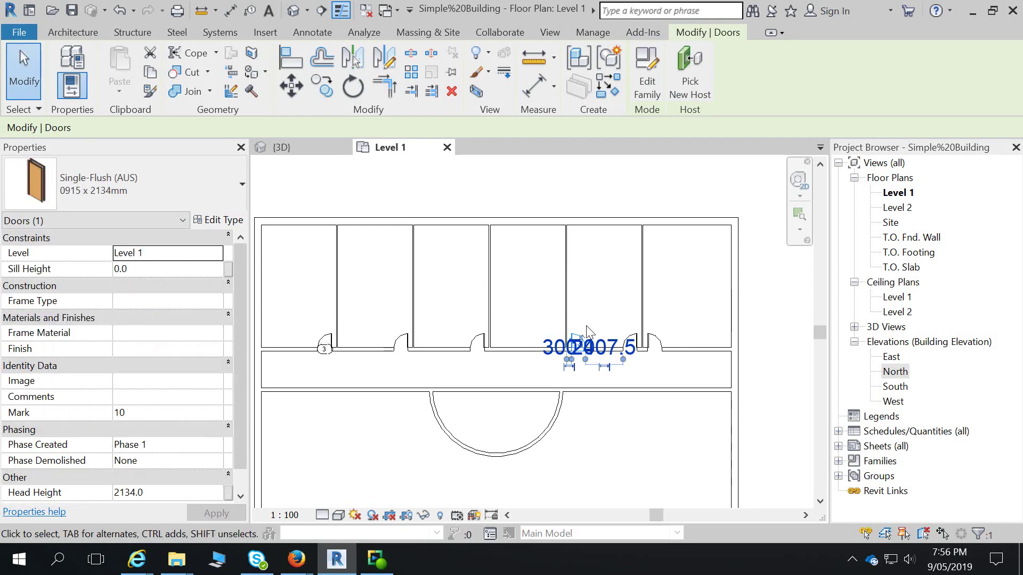
click(23, 68)
Step: Mirror the fifth office's door about a vertical axis drawn just to its left, with Copy disabled
click(637, 339)
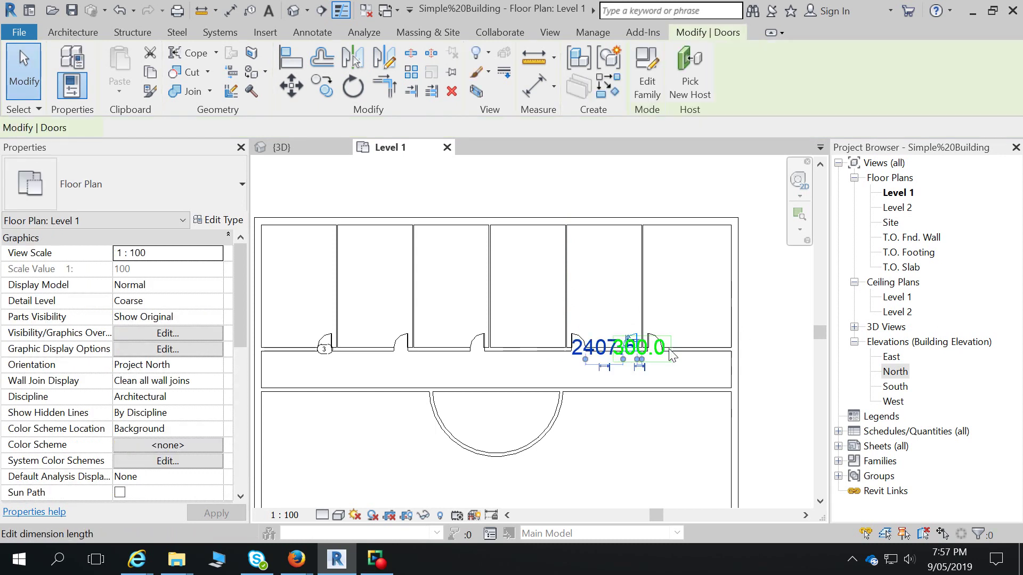
click(362, 59)
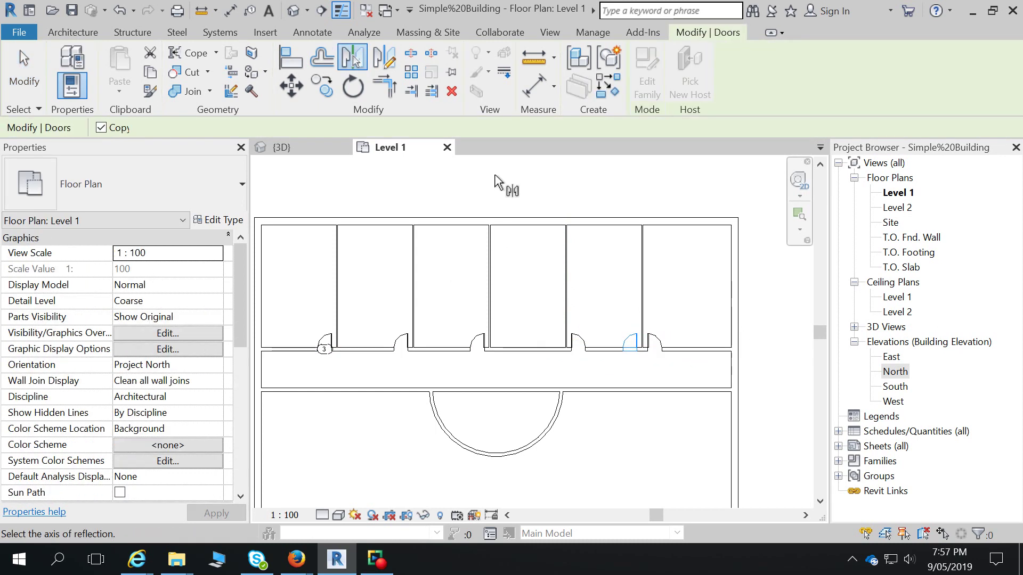
click(382, 63)
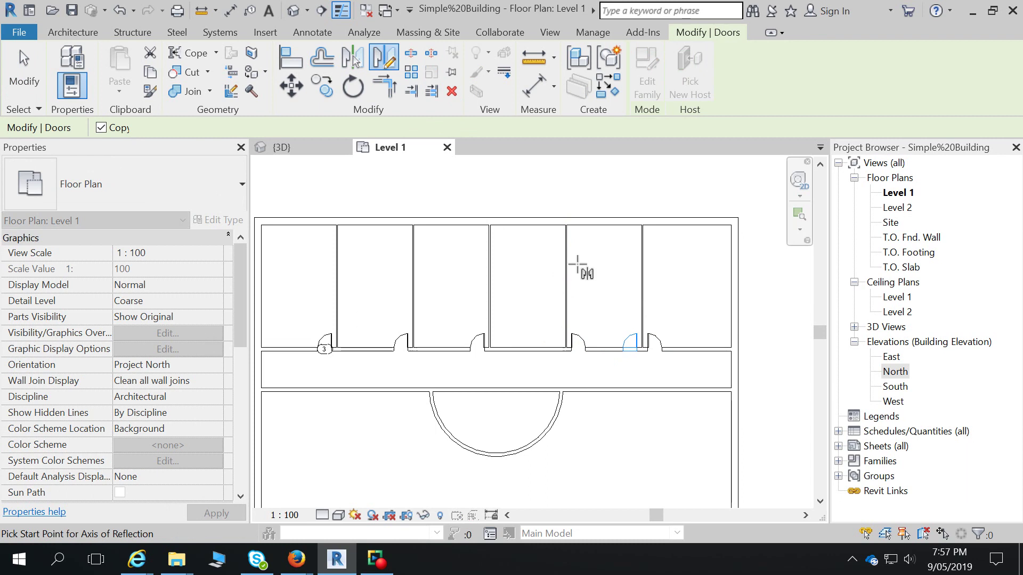
click(101, 128)
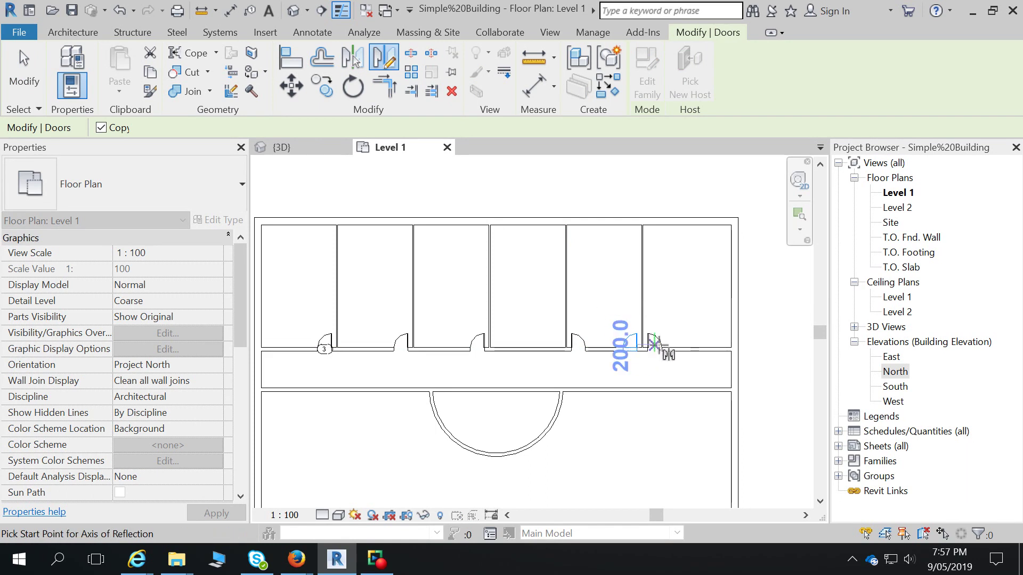
click(617, 348)
click(618, 305)
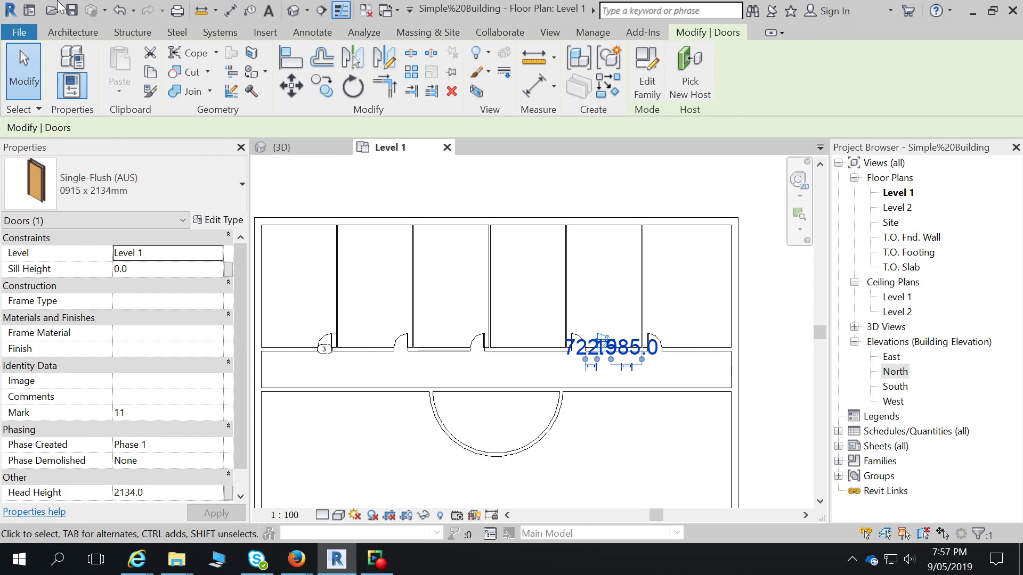
click(25, 86)
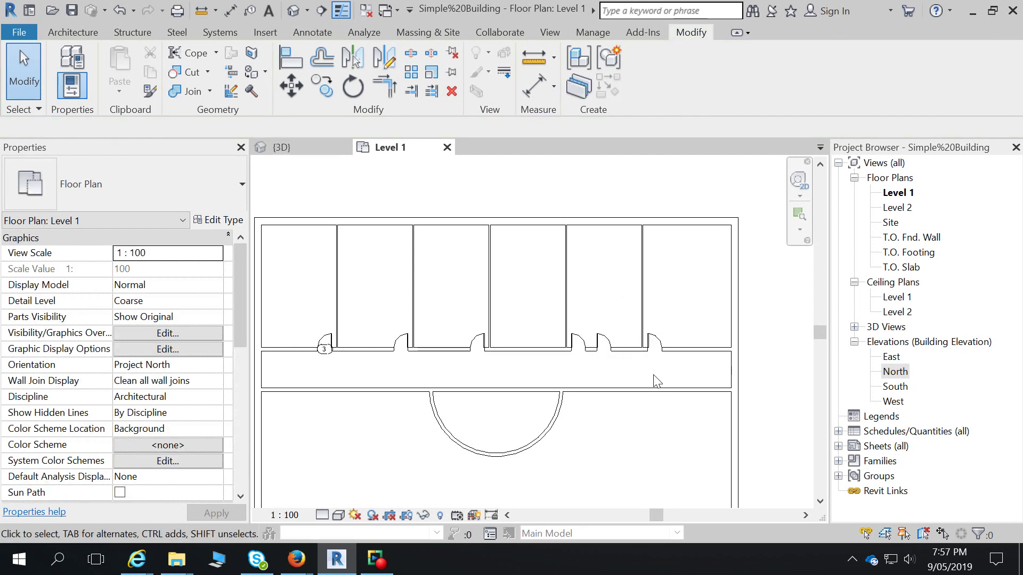
Step: Undo the door mirror operations and redo only the mirrored copy in the last office
key(ctrl+z)
key(ctrl+z)
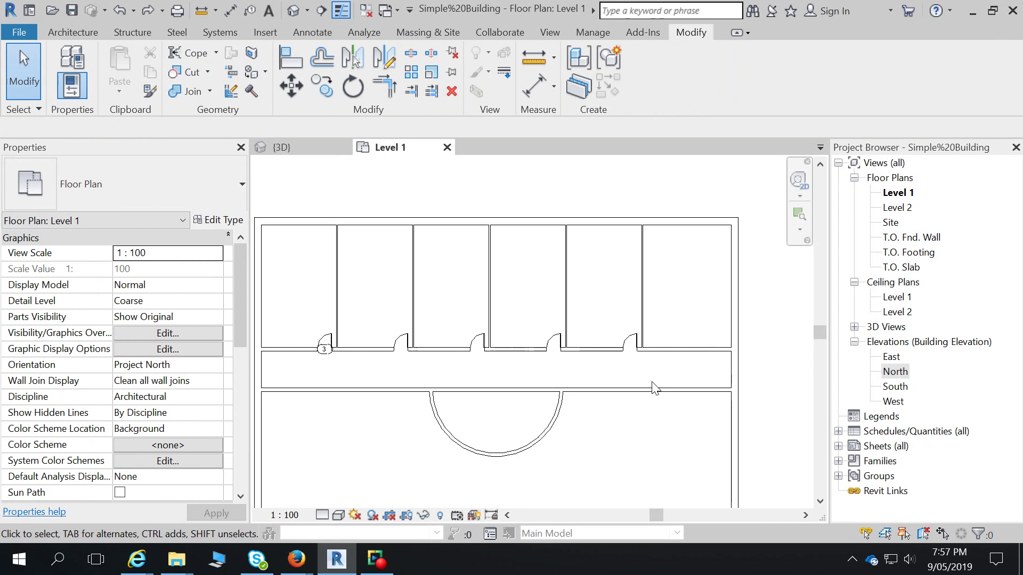
key(ctrl+y)
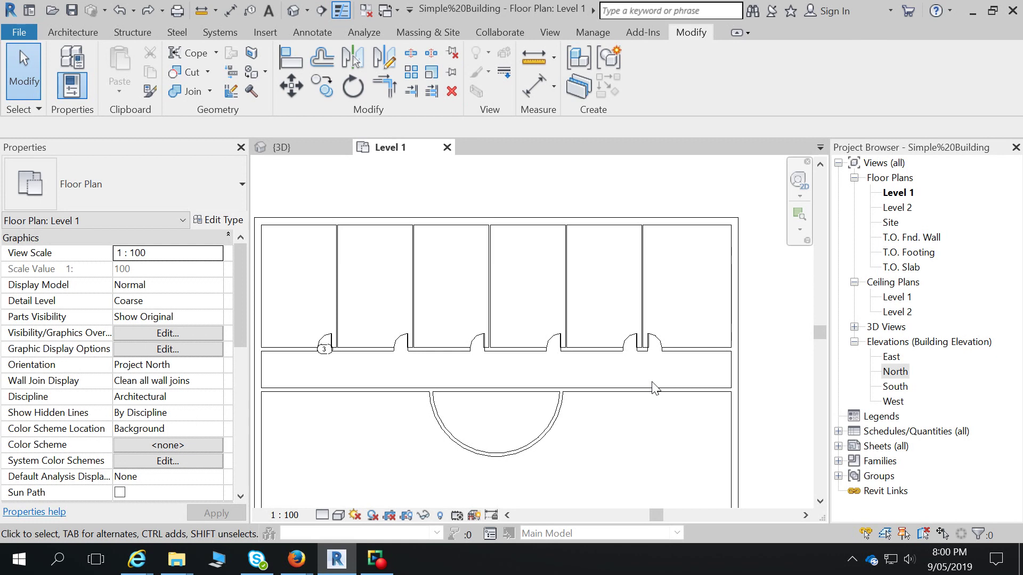
Step: Switch to the practice PDF in Firefox, read the Task 2 instructions on reference planes, and return to Revit
mouse_move(297, 559)
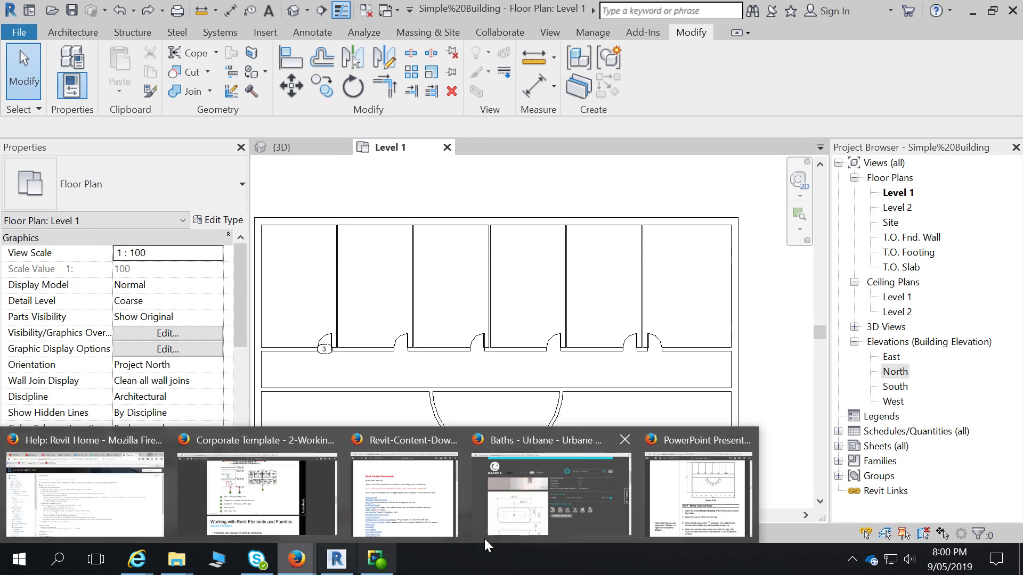
click(703, 513)
scroll(388, 289, down, 12)
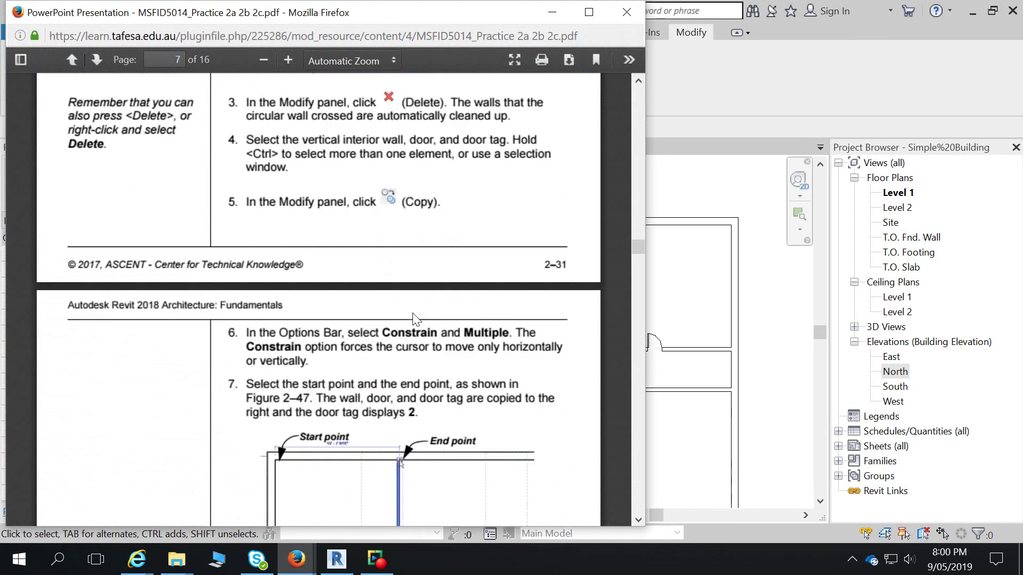
scroll(412, 313, down, 10)
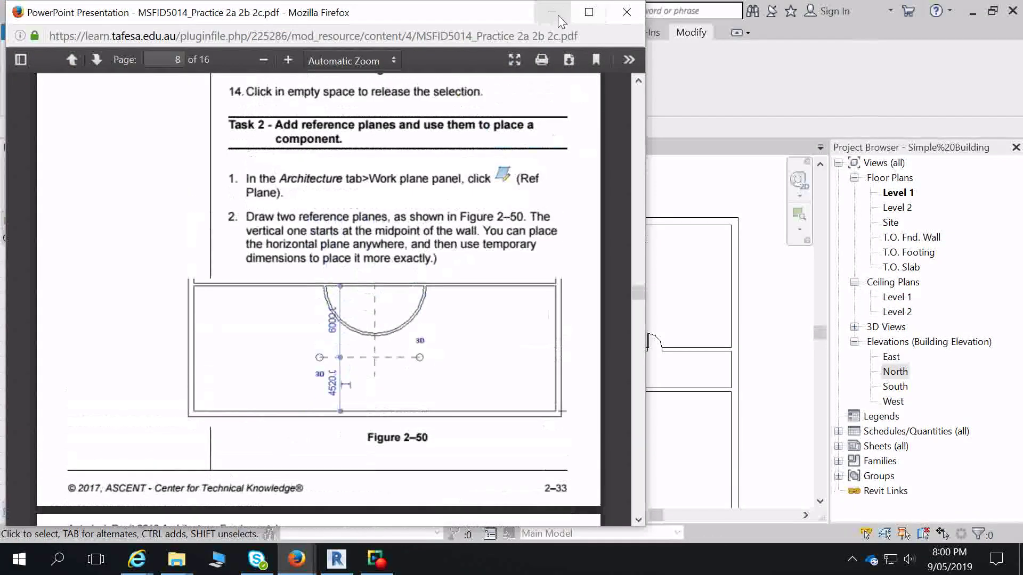
click(558, 14)
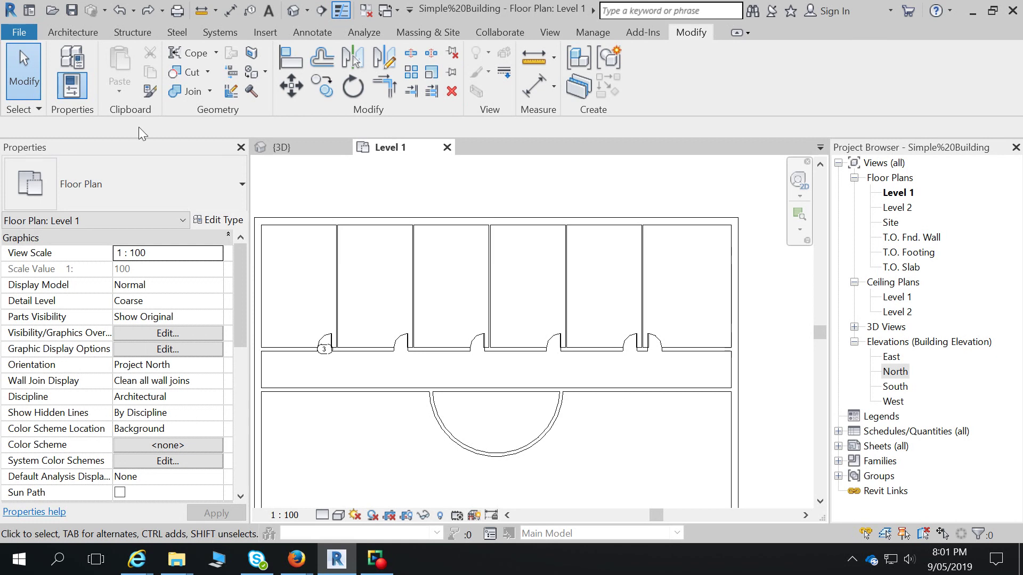
Step: Draw a vertical reference plane from the horizontal wall's midpoint inside the semicircular wall down to just above the building's lower wall
click(78, 33)
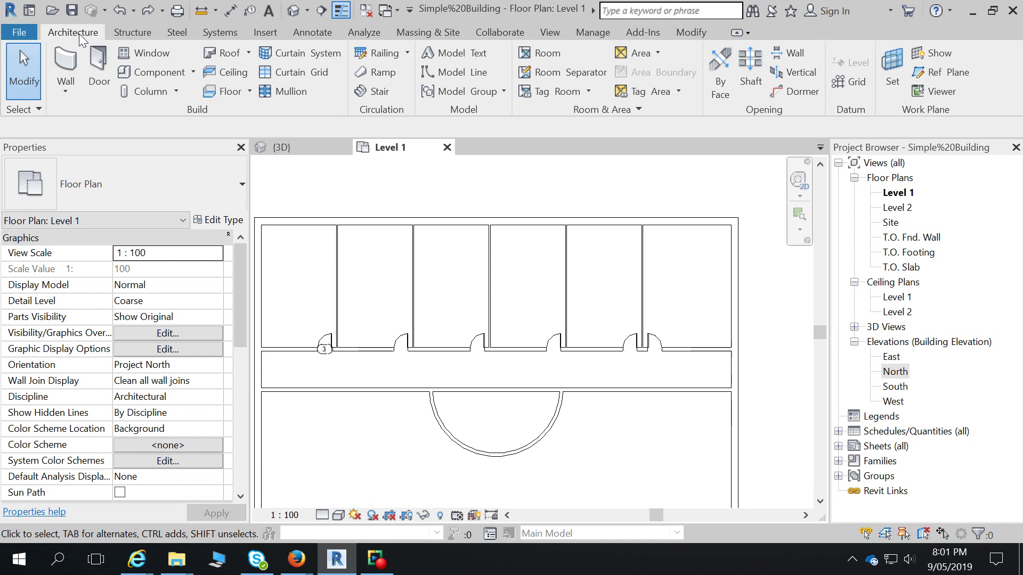
click(941, 77)
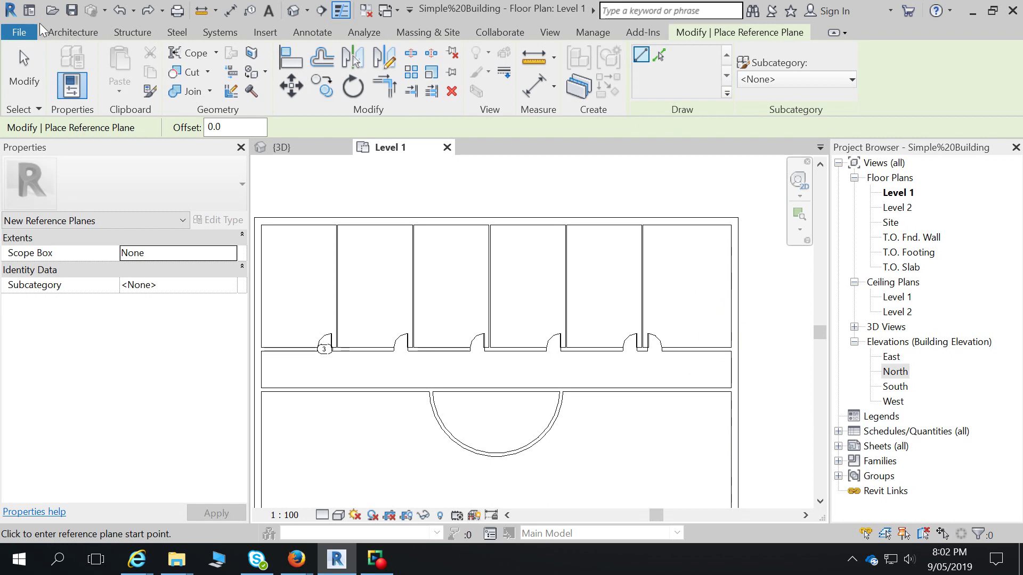
click(73, 32)
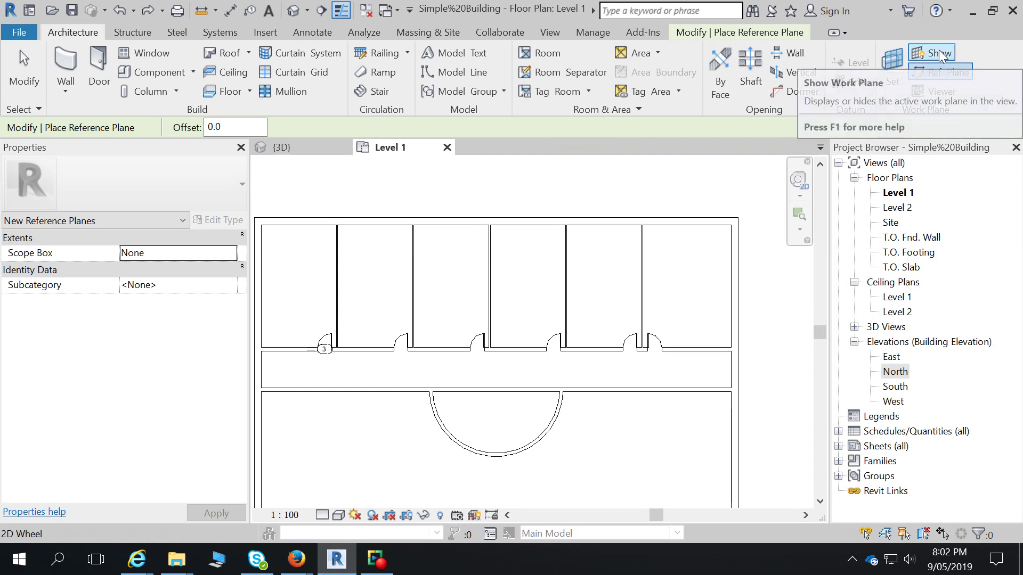
click(951, 80)
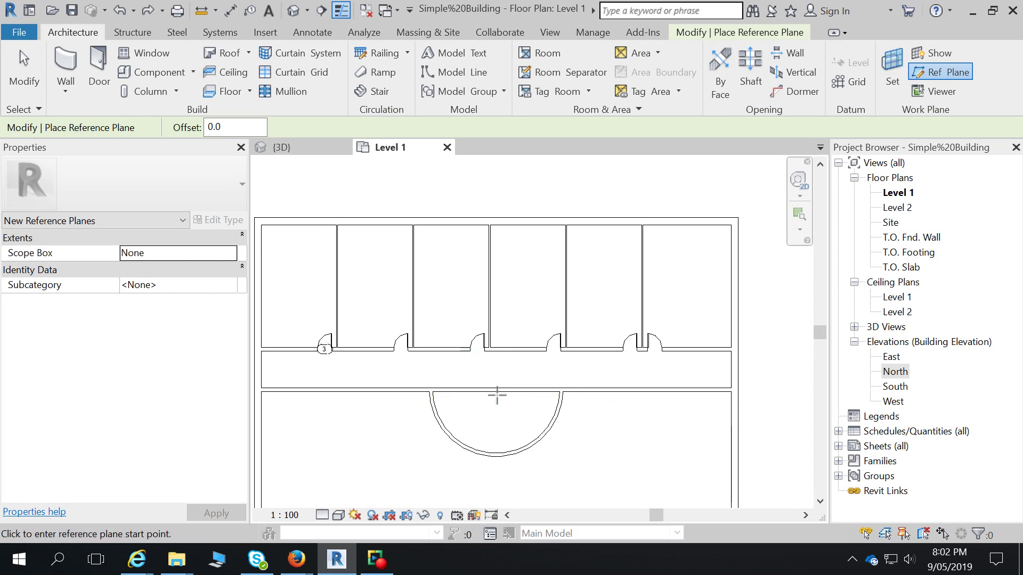
click(495, 392)
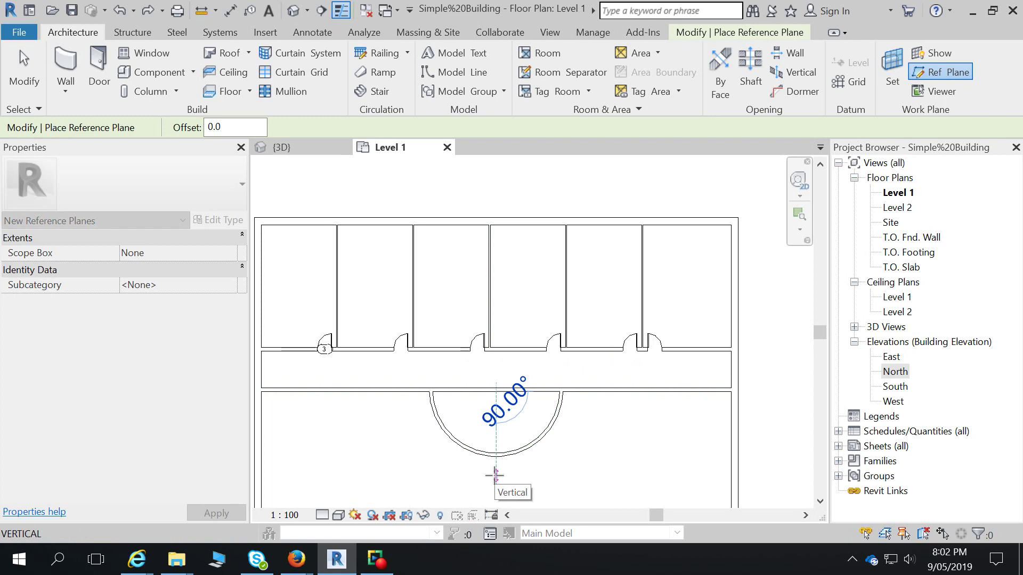
middle_drag(495, 482, 507, 433)
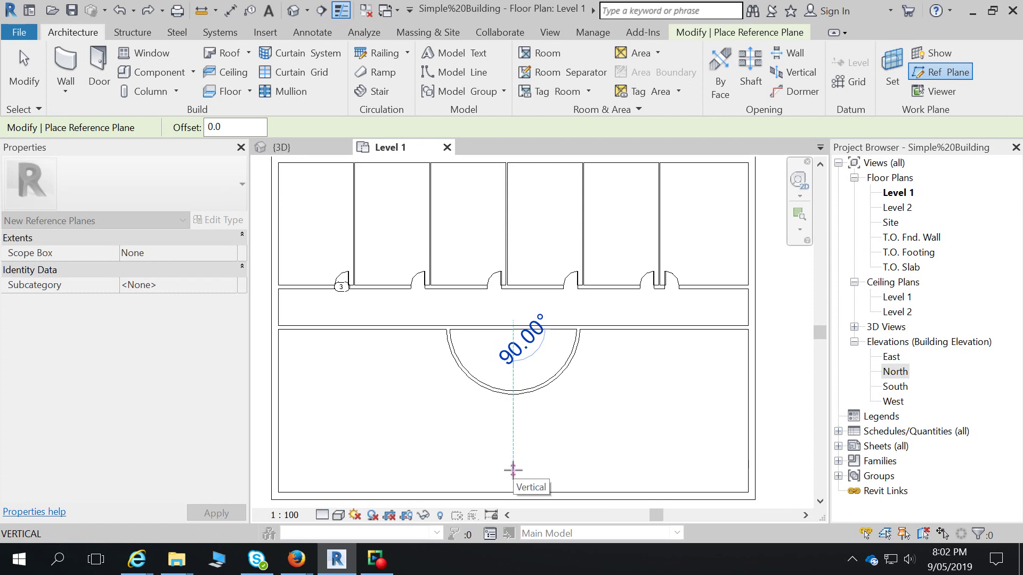
click(513, 475)
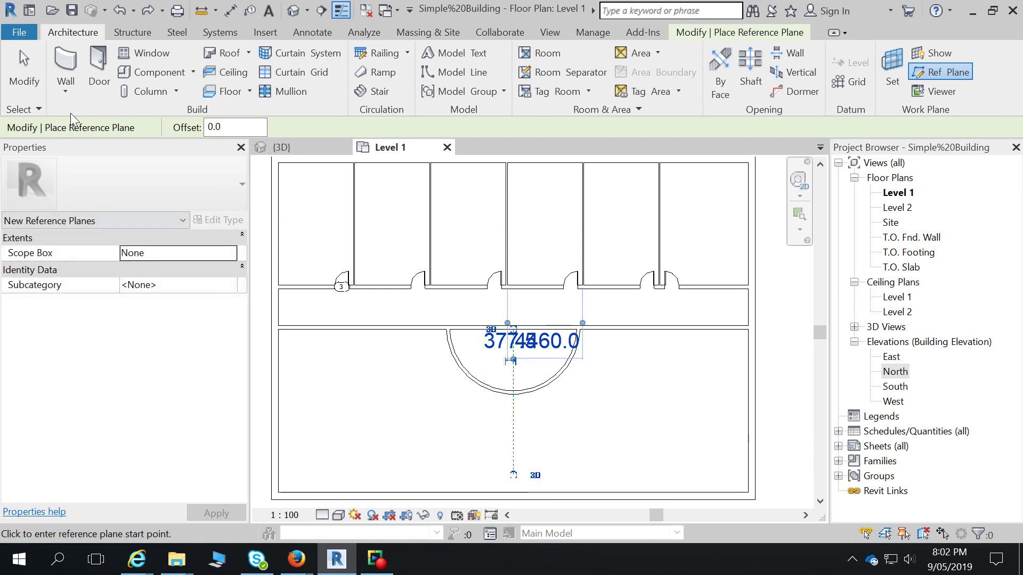
click(27, 72)
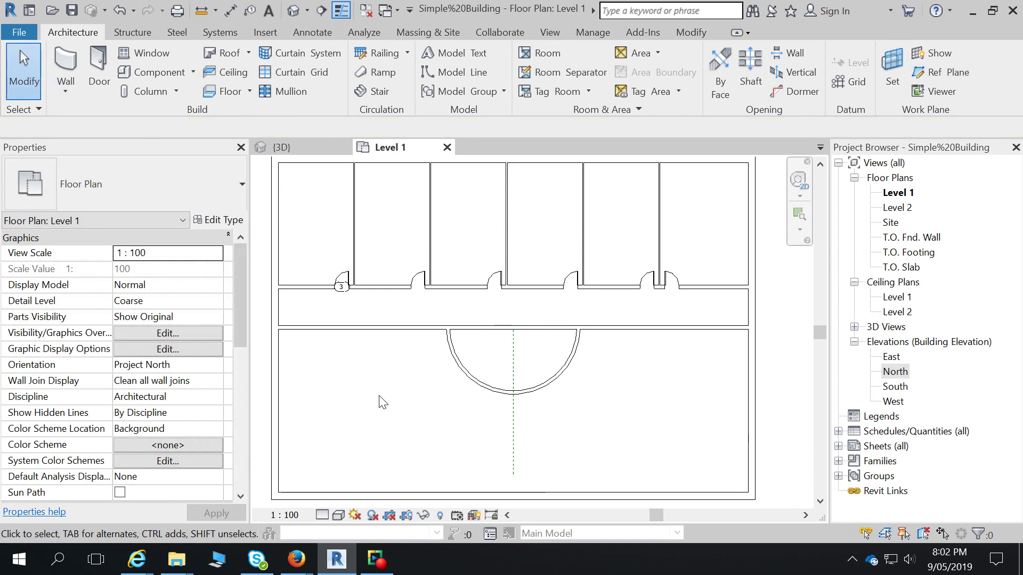
Step: Select the vertical reference plane and open its name for editing, leaving it unnamed
click(514, 446)
click(501, 446)
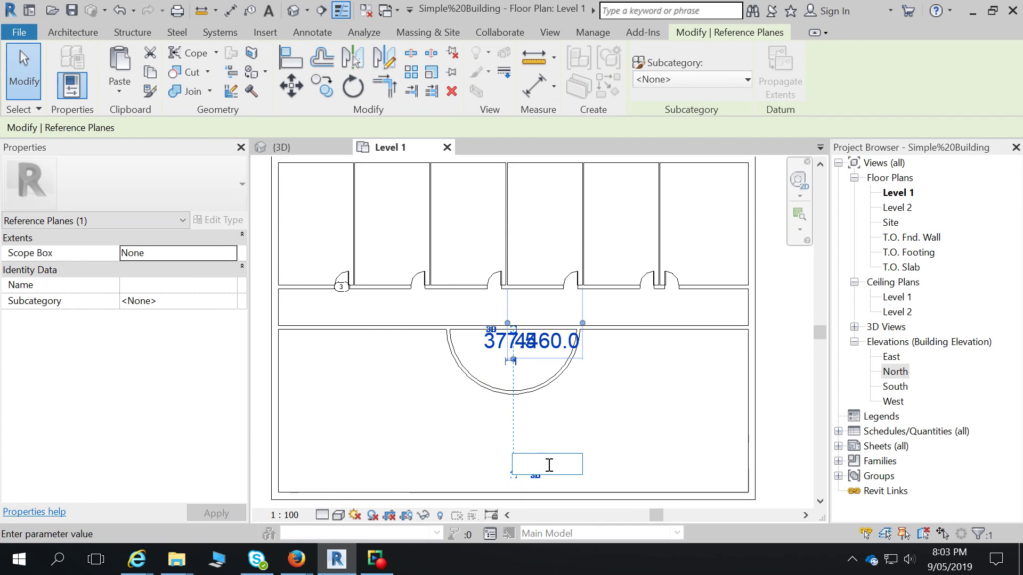
scroll(550, 465, up, 1)
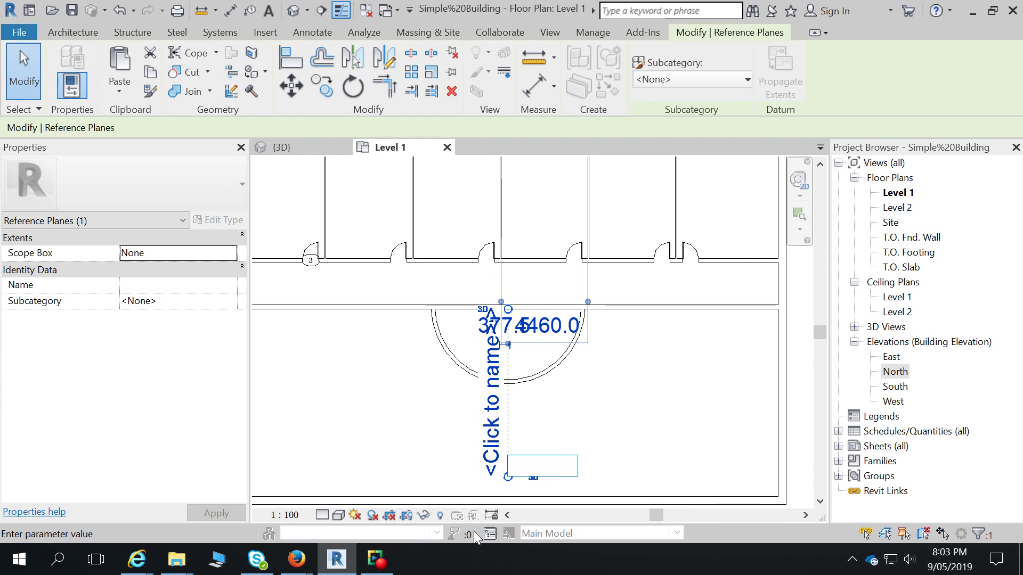
click(623, 416)
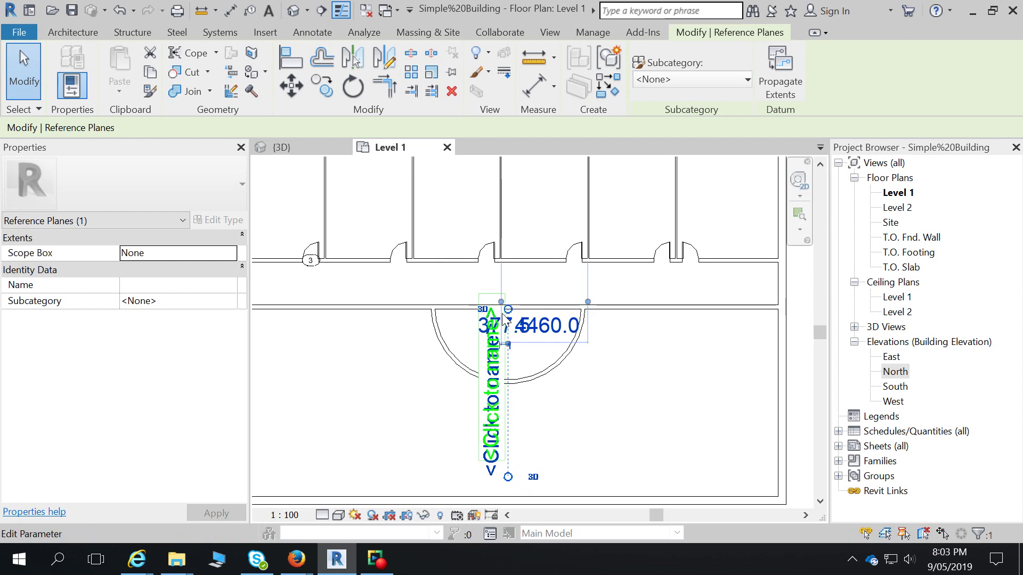
Step: Shorten the vertical reference plane slightly at its lower end, and draw a horizontal reference plane across it below the semicircular wall
drag(507, 476, 507, 474)
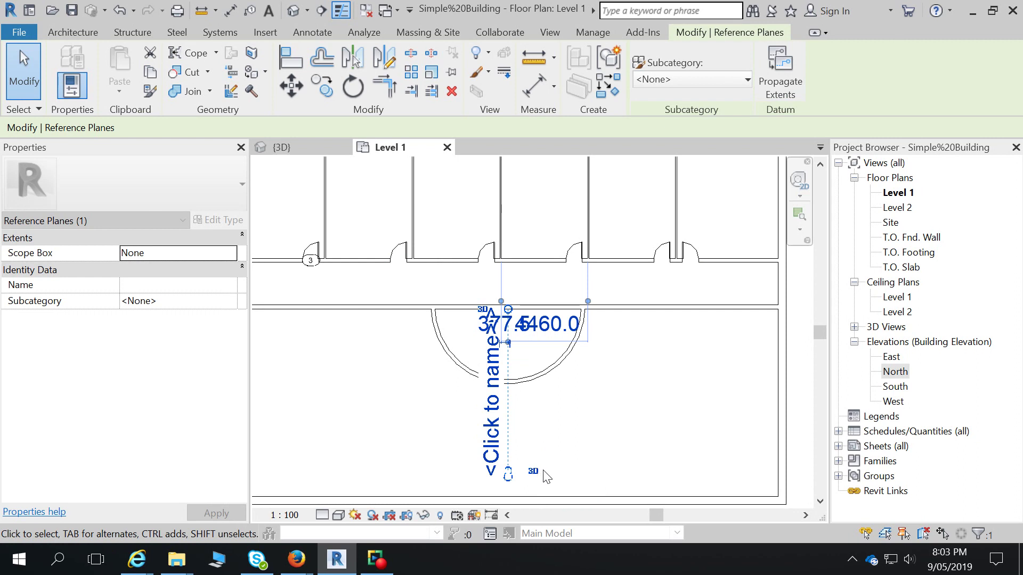
click(536, 474)
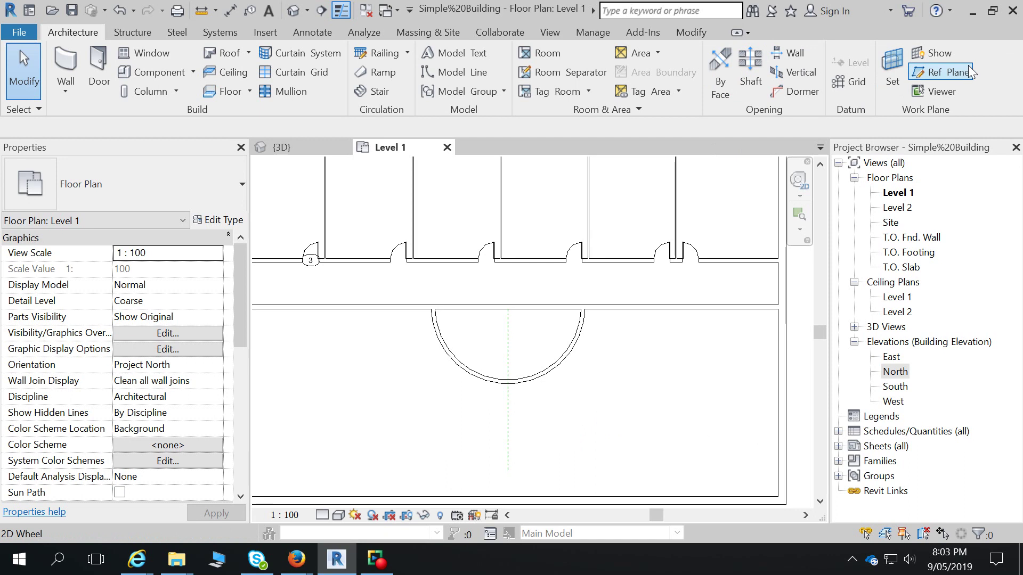
click(948, 73)
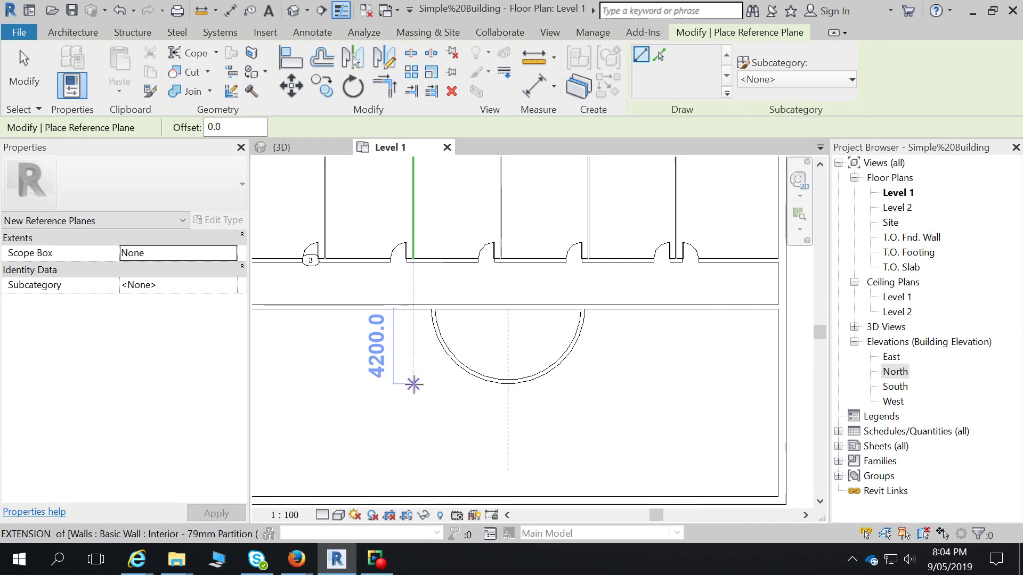
click(413, 425)
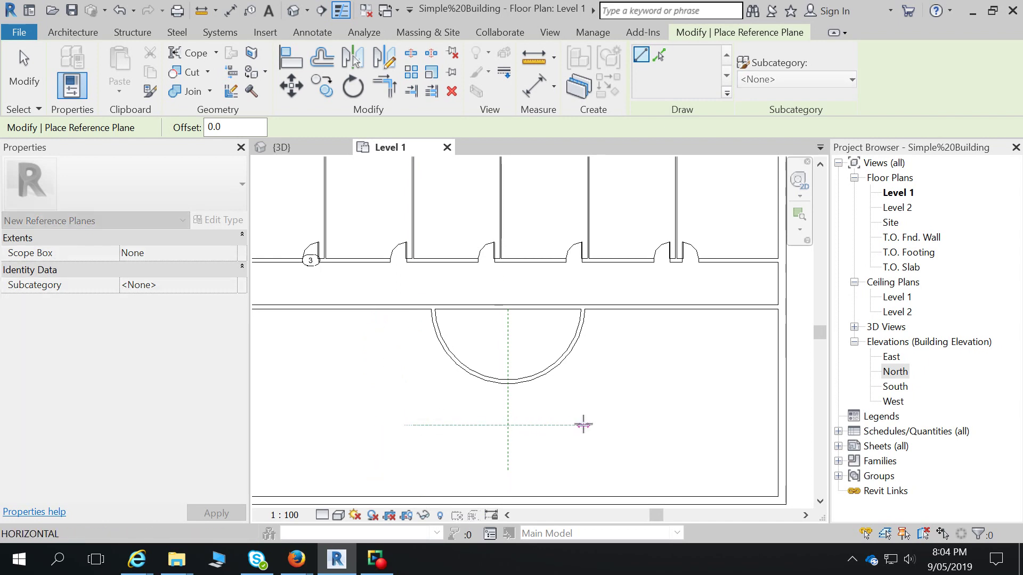
click(613, 424)
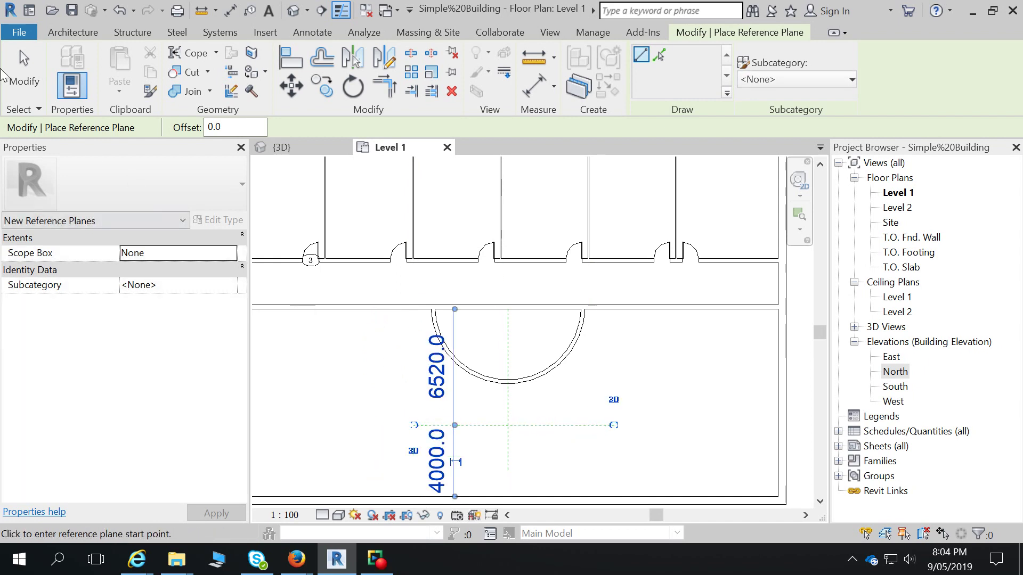
Step: Set the distance from the wall above to the horizontal reference plane to 6000
key(Escape)
click(557, 425)
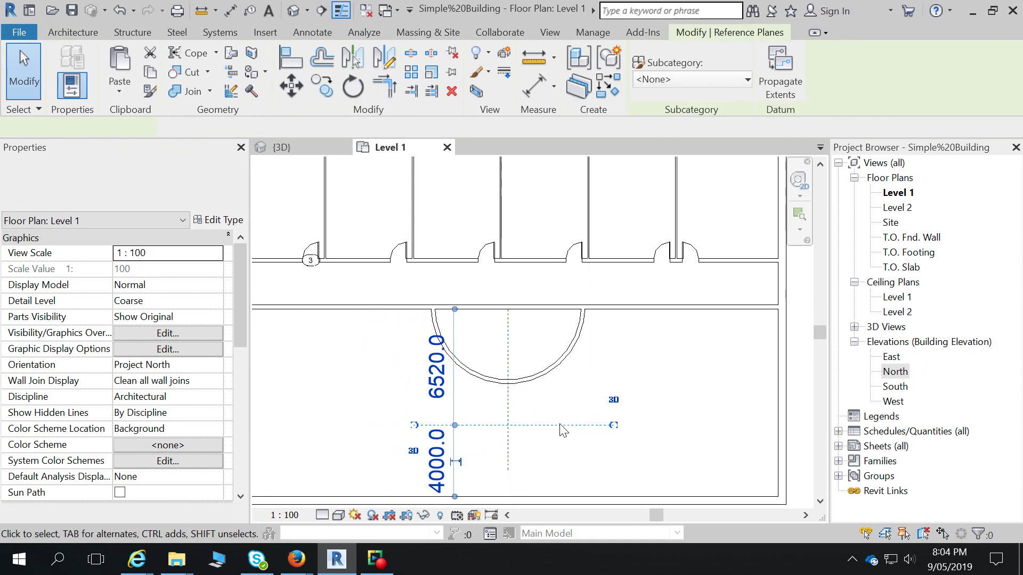
click(436, 387)
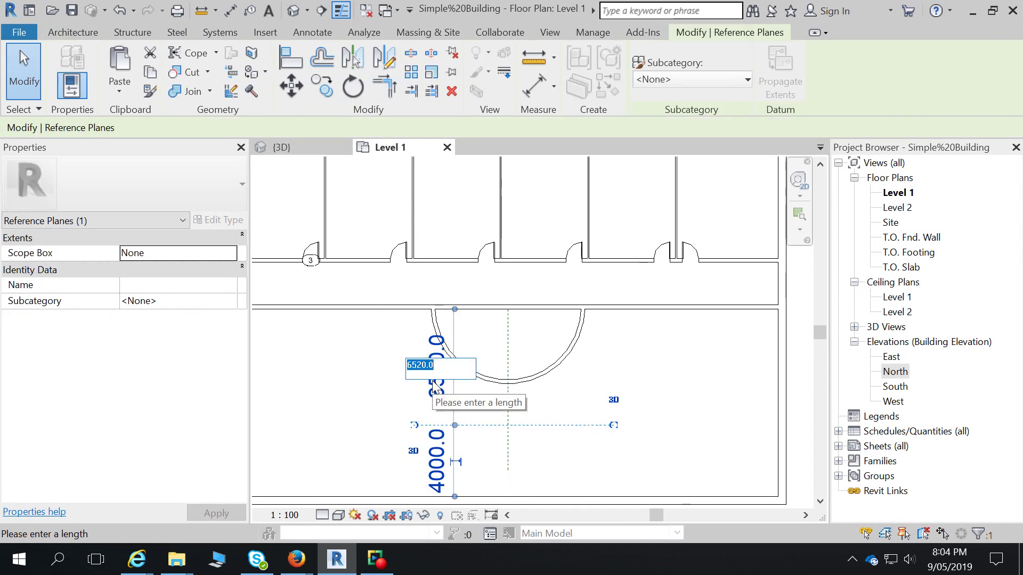
text(6000)
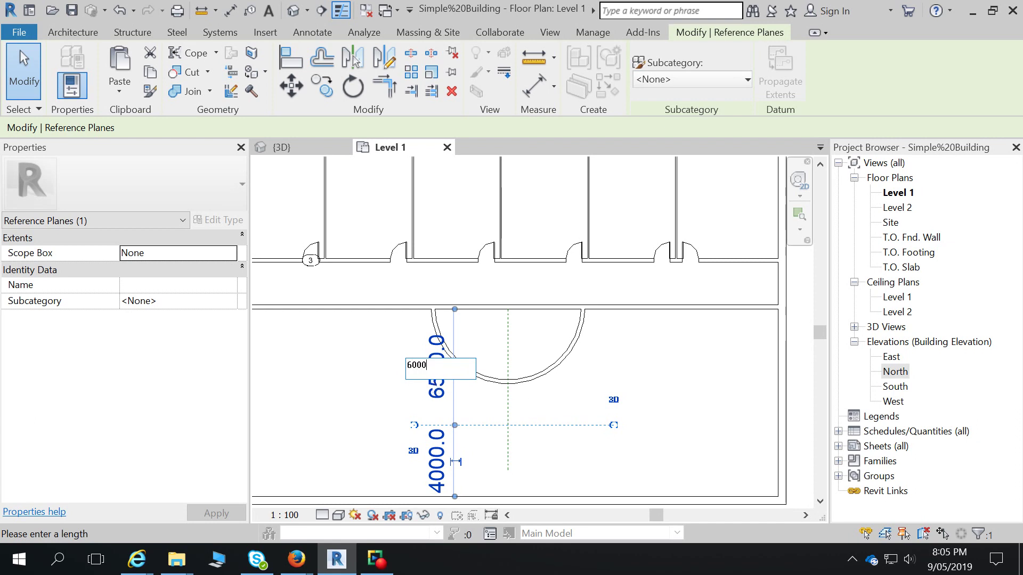
key(Return)
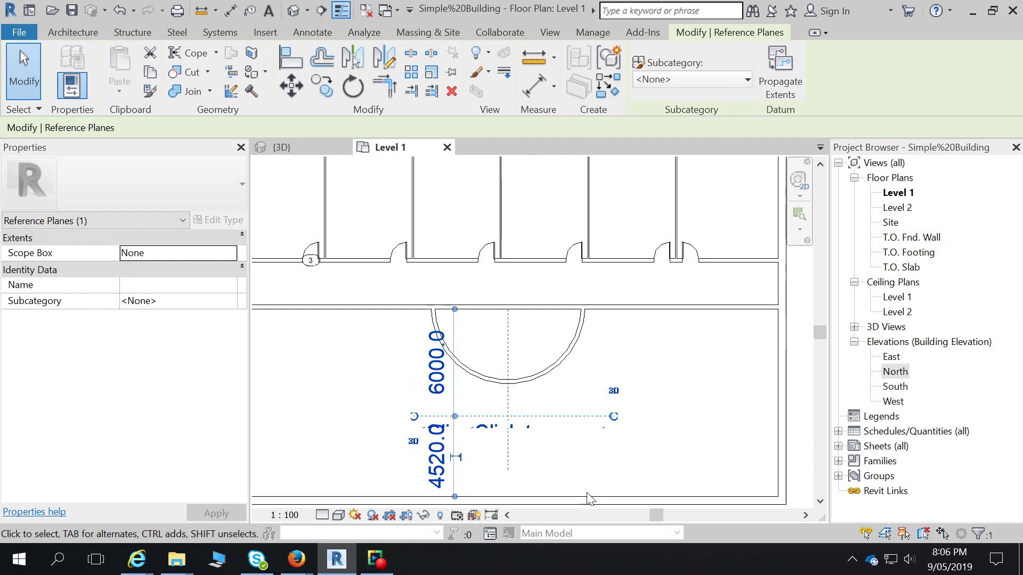
mouse_move(376, 567)
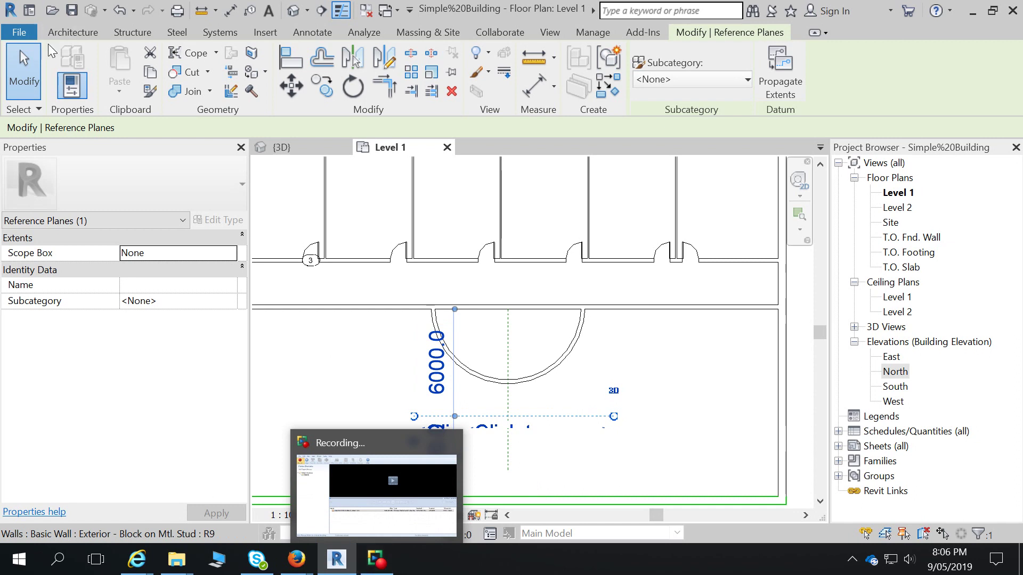
key(Escape)
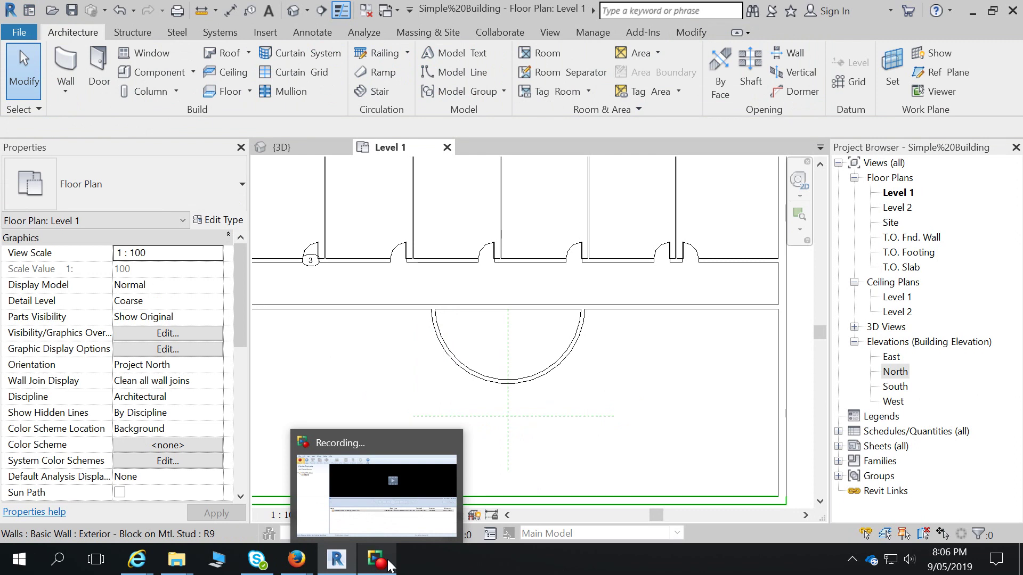
Step: Place an M_Desk 1525 x 762mm component just above the horizontal reference plane and to the left of the vertical one
click(139, 76)
click(104, 194)
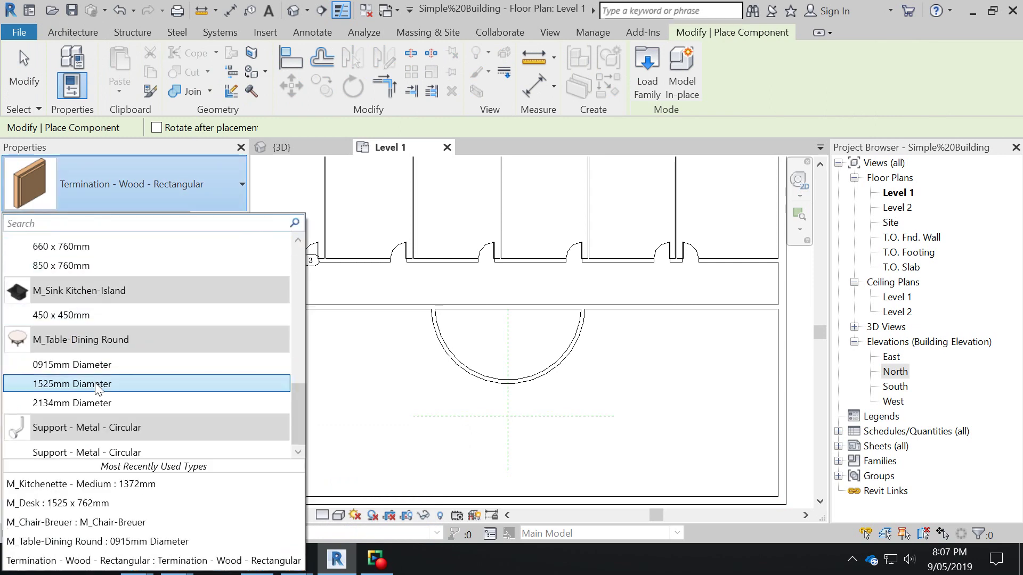
scroll(106, 397, up, 8)
scroll(111, 344, up, 3)
scroll(111, 344, down, 2)
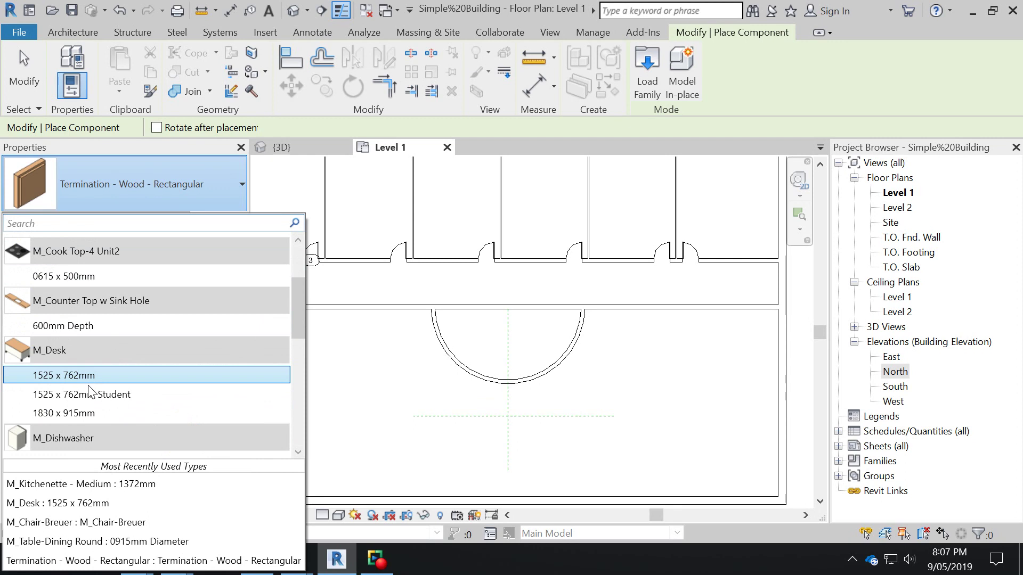
click(88, 382)
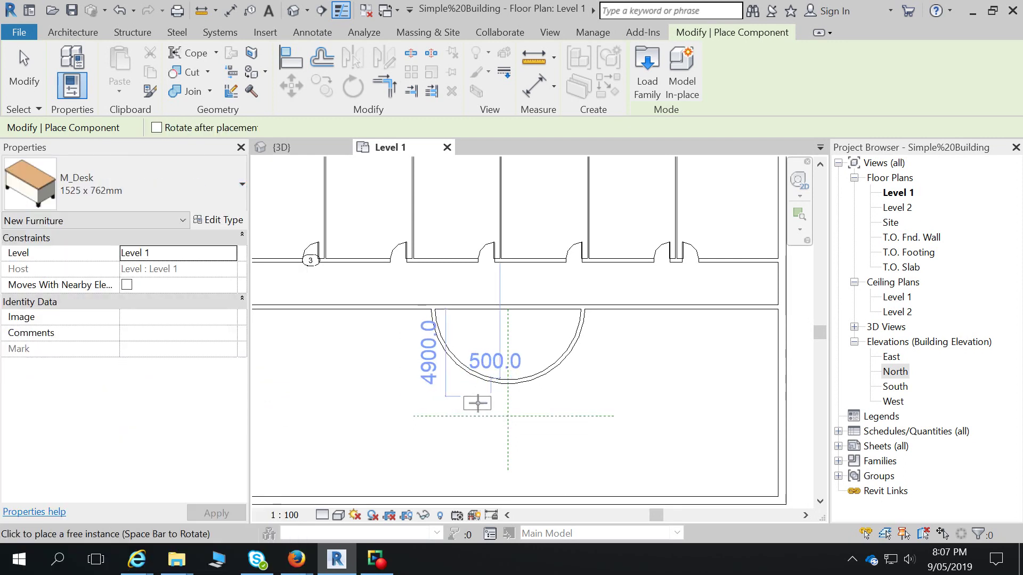
key(space)
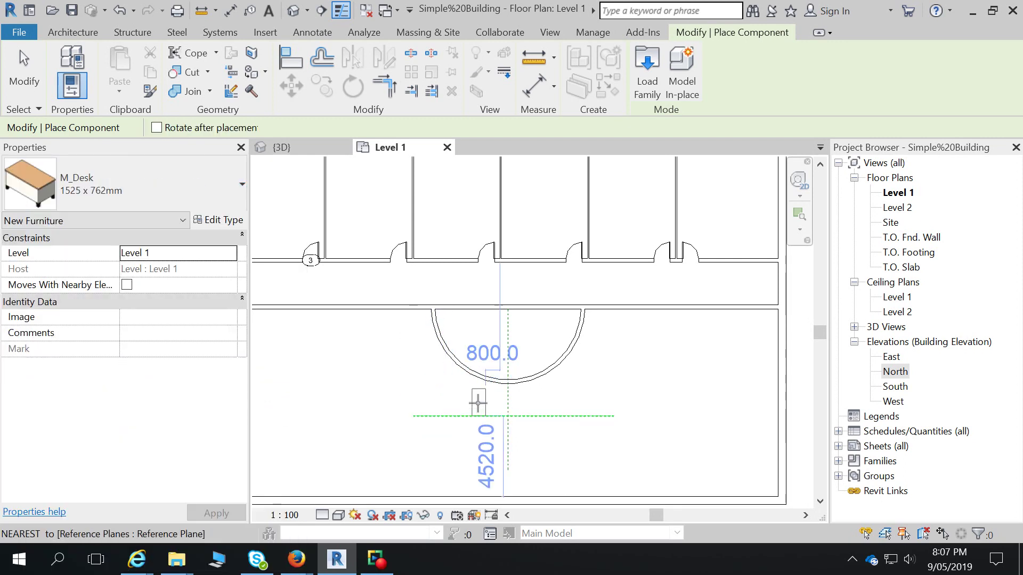
key(space)
click(478, 403)
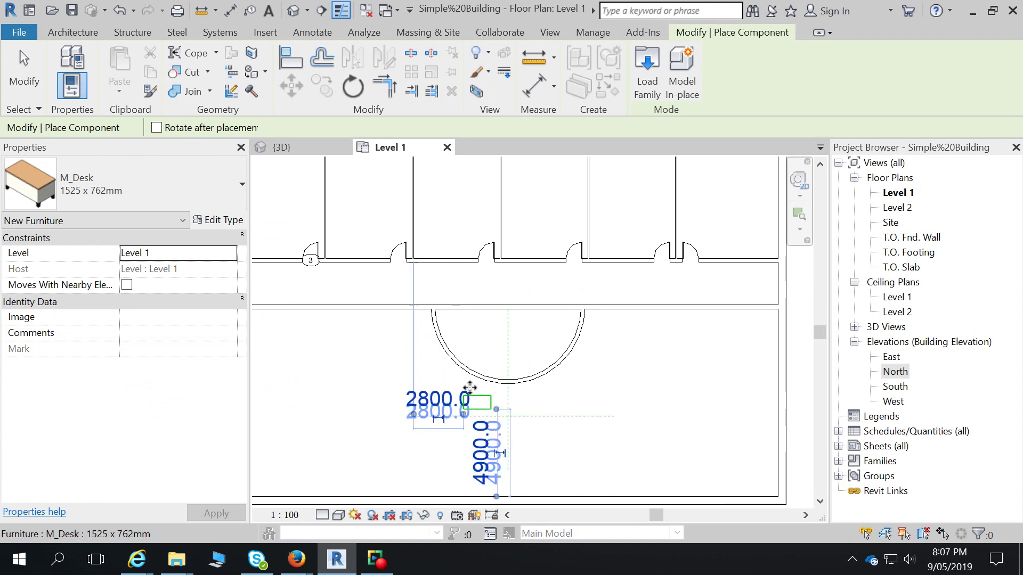
Step: Rotate the placed desk a quarter turn so its long side runs parallel to the vertical reference plane
click(352, 86)
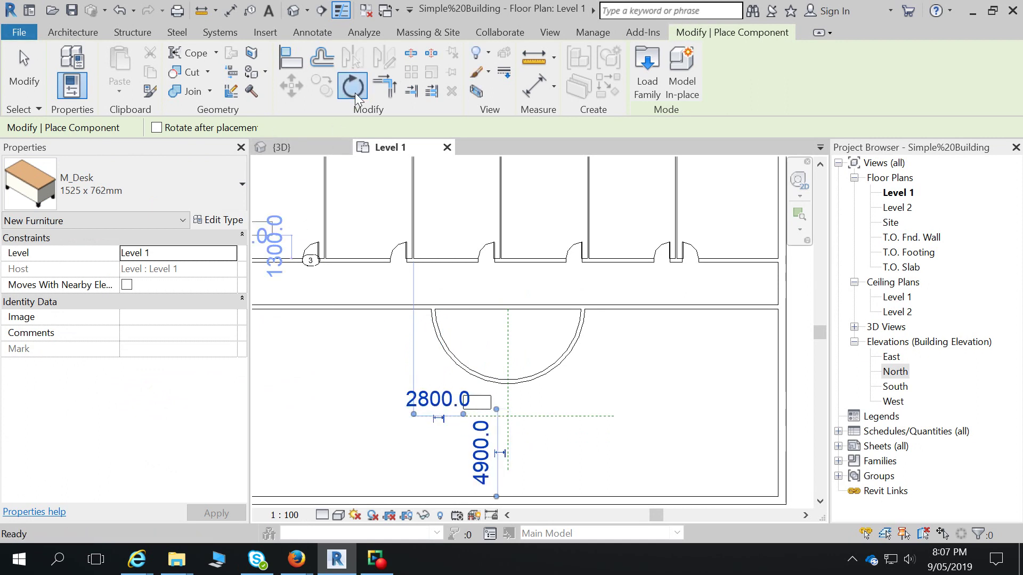
click(526, 403)
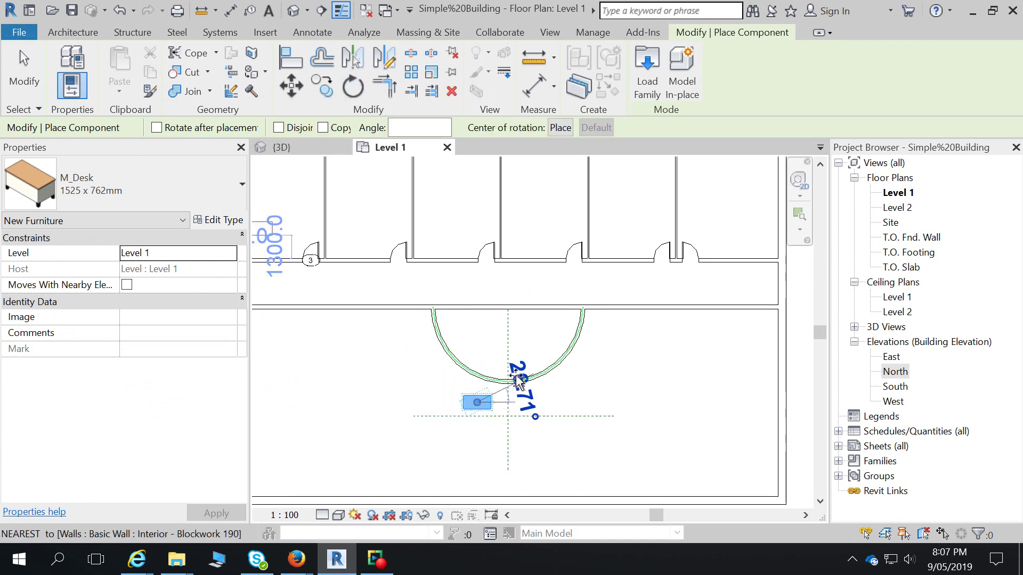
click(474, 344)
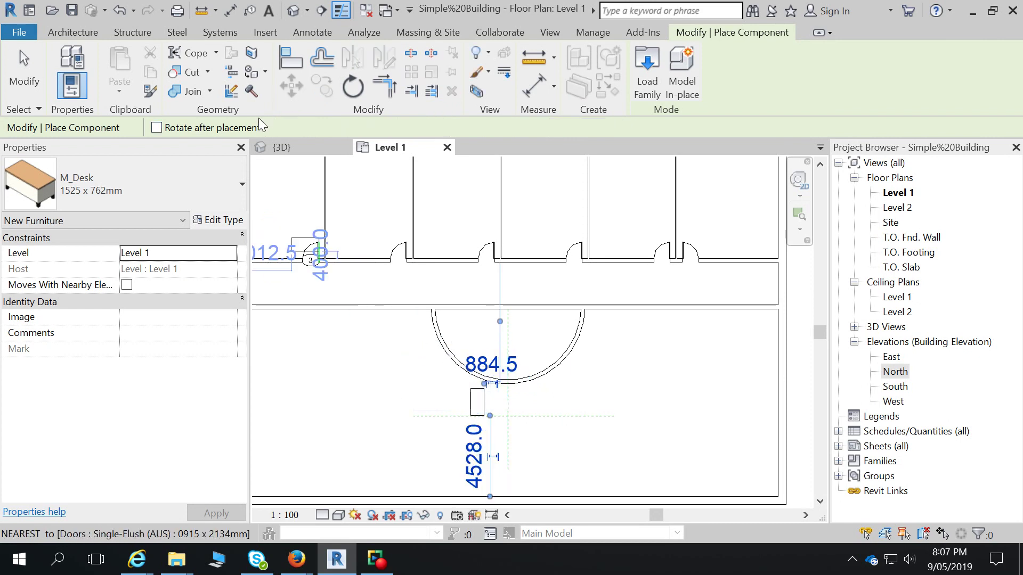
click(20, 50)
Step: Try to move the desk by its lower-right corner to the intersection of the two reference planes
click(478, 403)
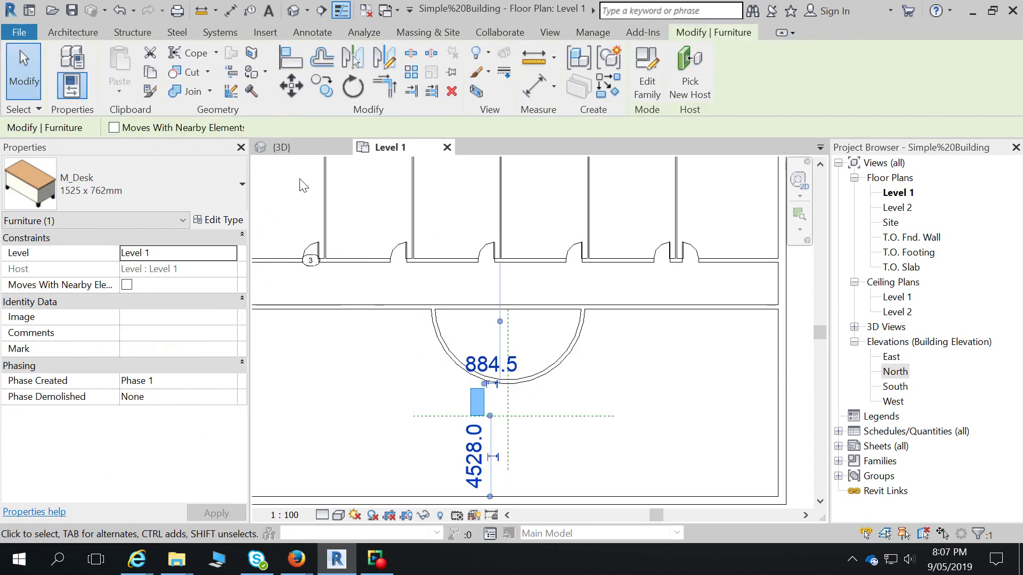
click(291, 86)
scroll(440, 326, up, 5)
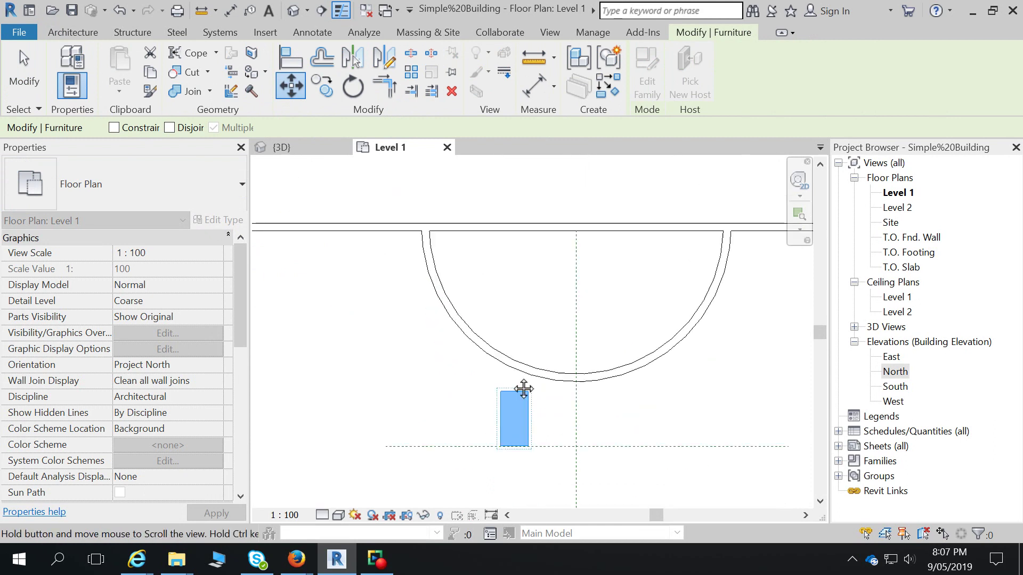
click(510, 384)
scroll(513, 394, up, 5)
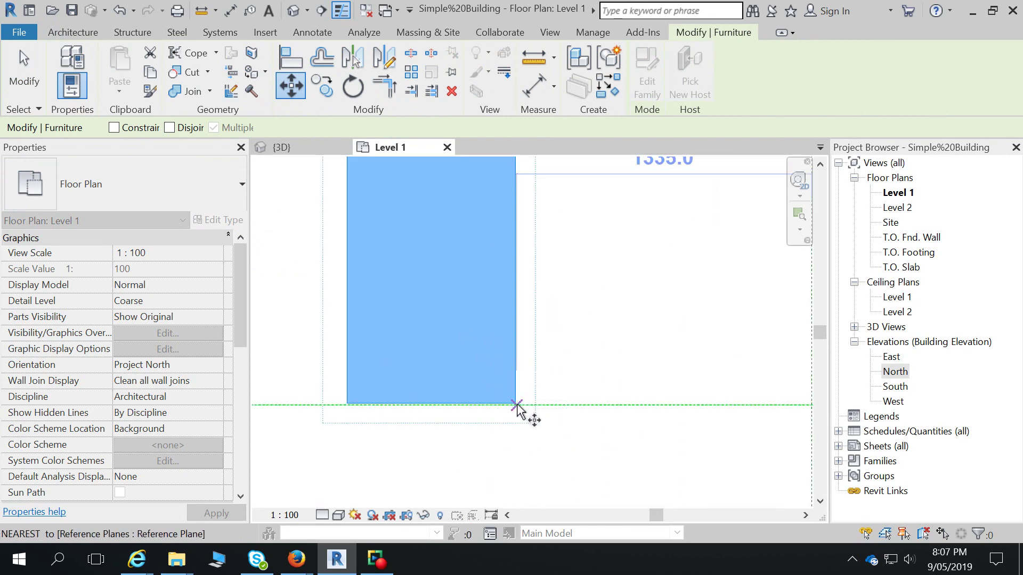
click(516, 404)
middle_drag(689, 406, 484, 382)
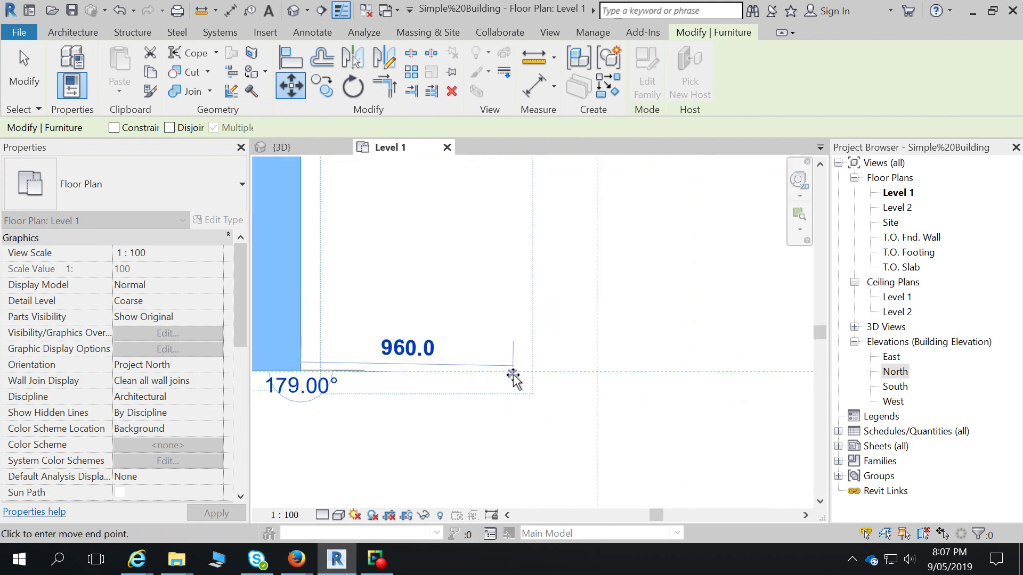
click(596, 372)
click(296, 341)
click(301, 250)
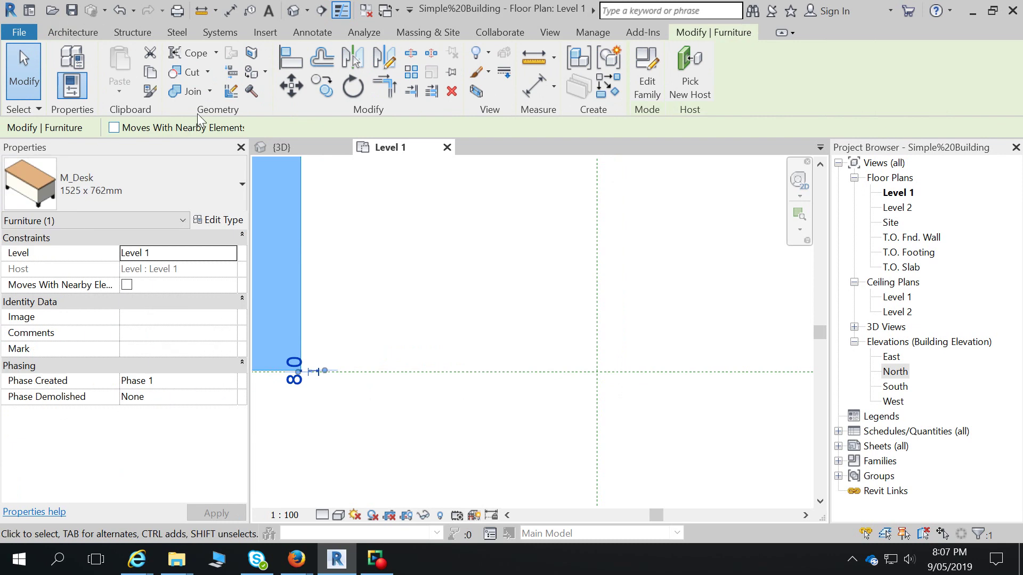
Step: Try again to move the desk to the reference plane intersection, starting from a base point at its lower-right corner
click(292, 86)
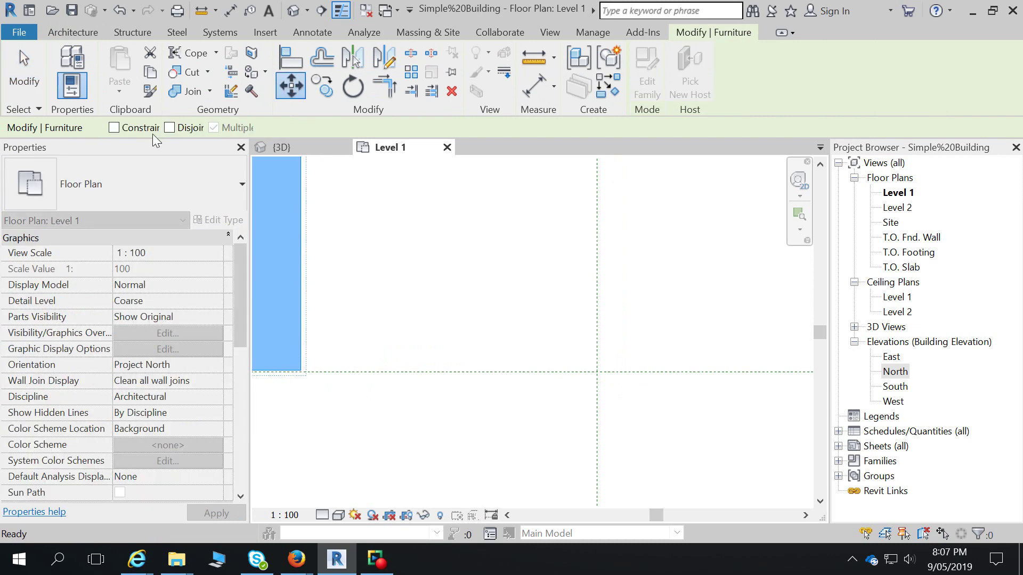
click(301, 375)
middle_drag(503, 380, 139, 301)
scroll(747, 342, down, 3)
middle_drag(766, 352, 486, 401)
scroll(616, 379, up, 4)
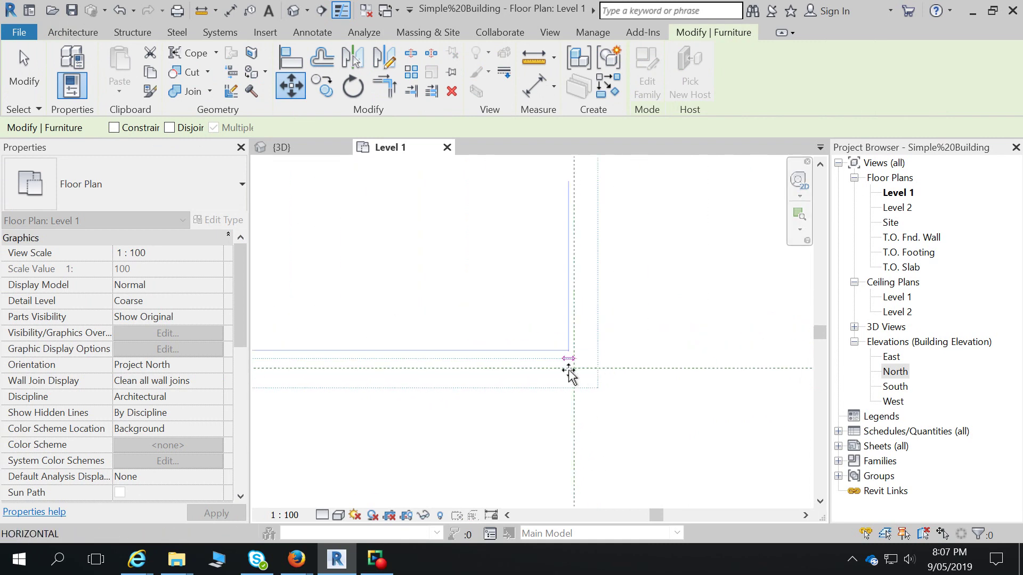
middle_drag(353, 385, 950, 390)
scroll(649, 397, down, 2)
Step: Align the desk's lower edge with the horizontal reference plane
click(478, 389)
key(a)
key(l)
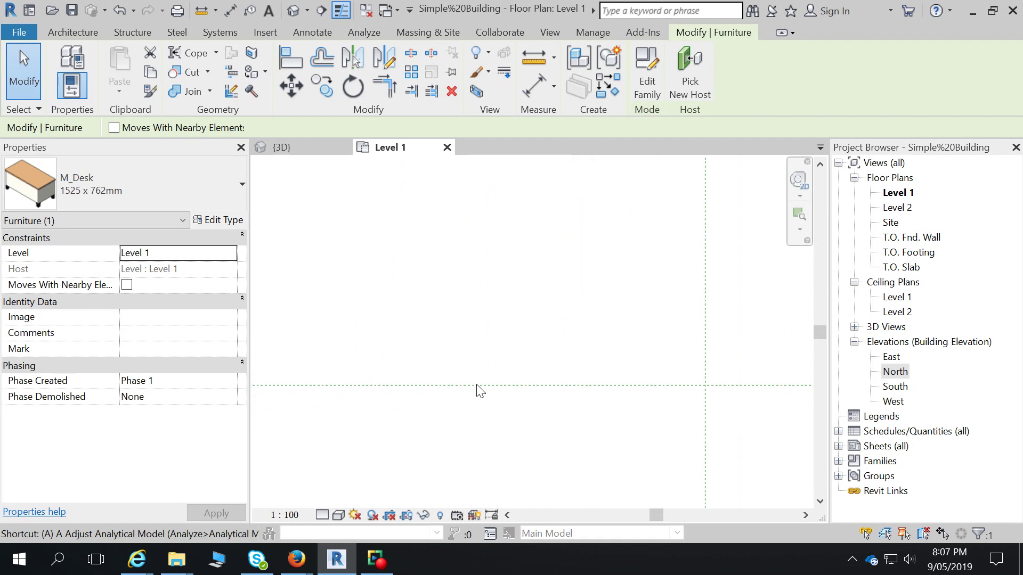
click(477, 385)
middle_drag(463, 402, 588, 397)
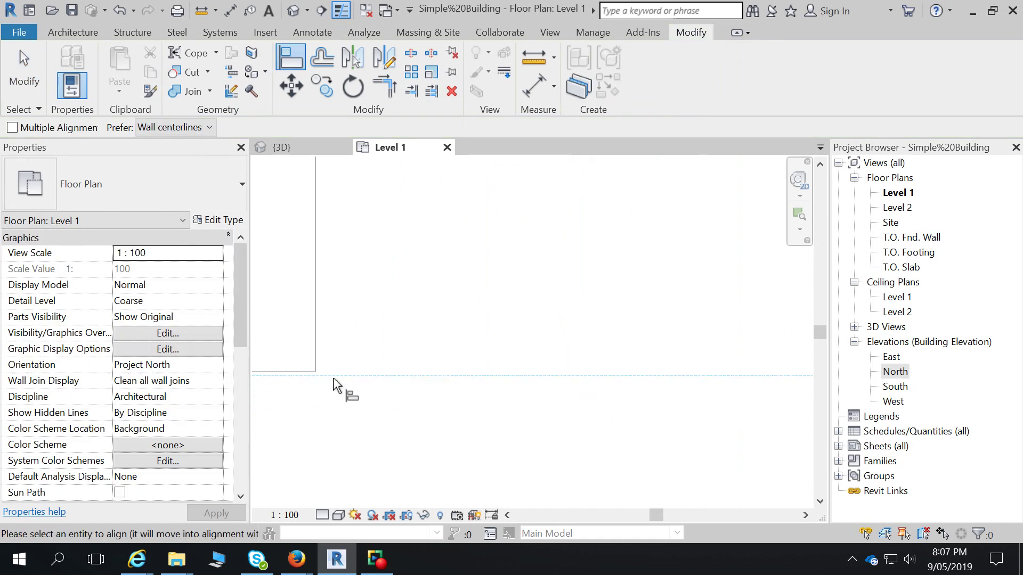
click(287, 378)
scroll(611, 411, down, 1)
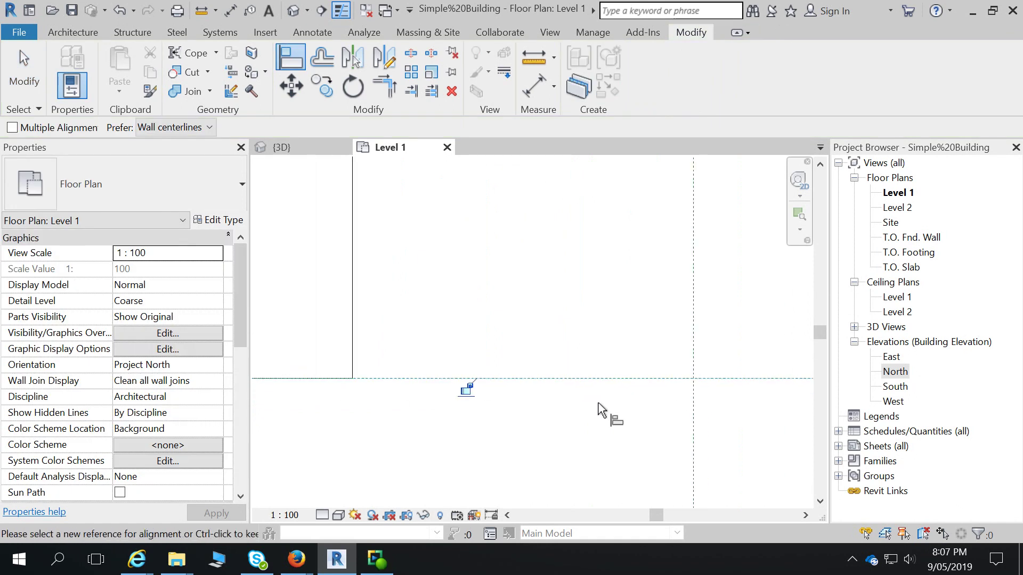
Step: Align the desk's right edge with the vertical reference plane
click(694, 355)
click(353, 347)
click(693, 352)
click(353, 316)
key(Escape)
key(Escape)
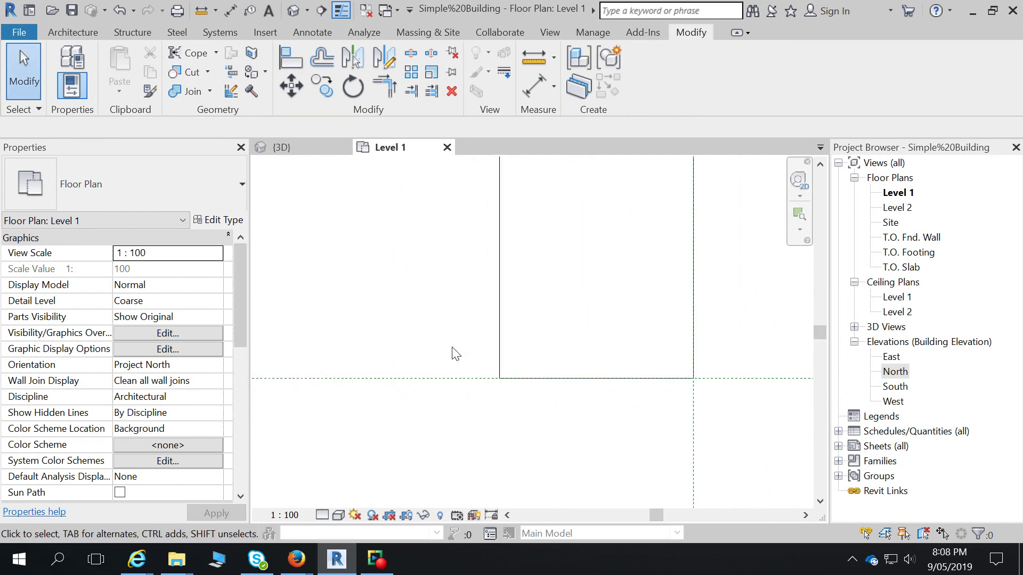
Step: Try to move the desk from the midpoint of its lower edge to the intersection of the two reference planes
scroll(640, 407, down, 3)
scroll(655, 414, down, 3)
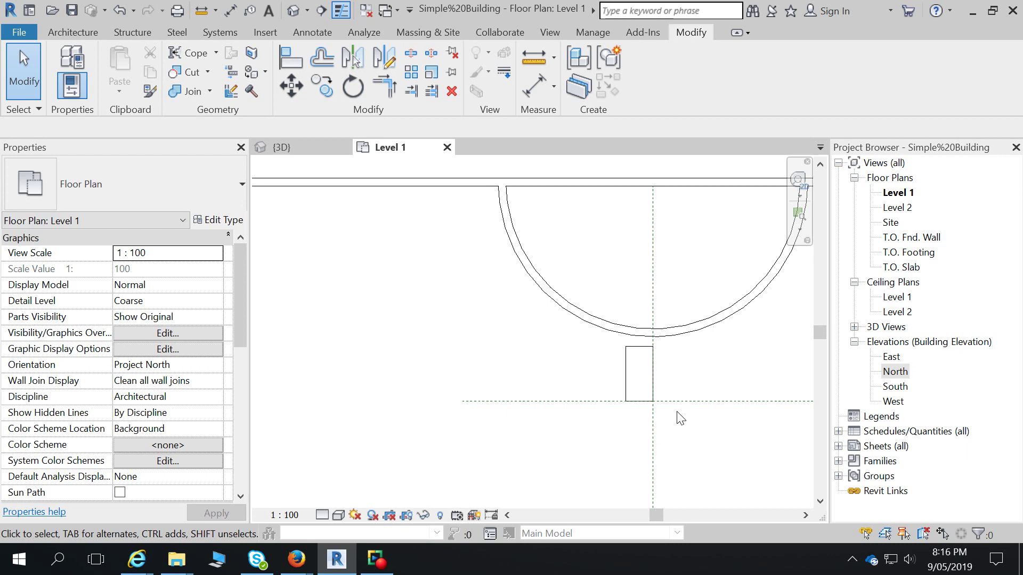
click(637, 354)
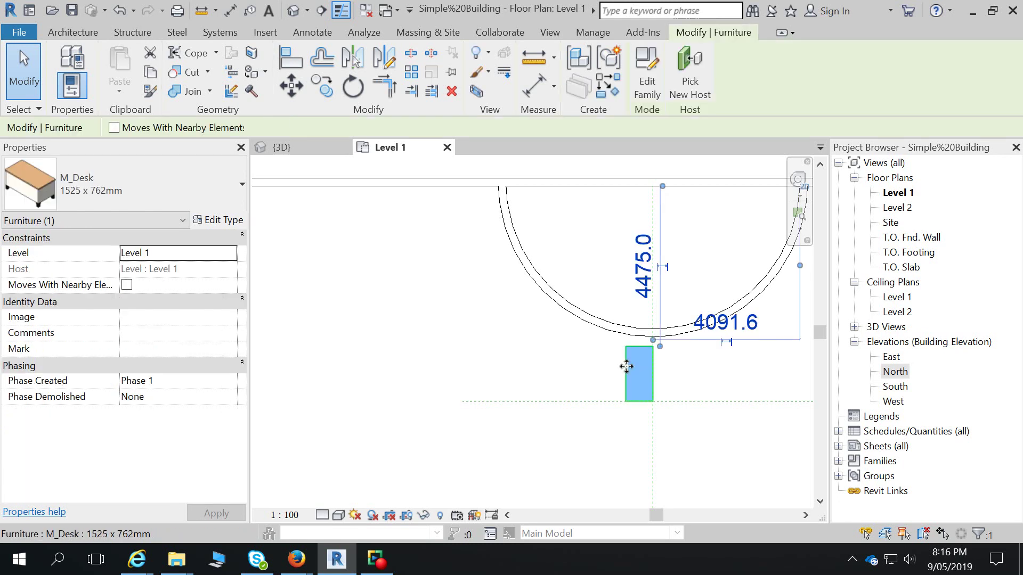
key(m)
key(v)
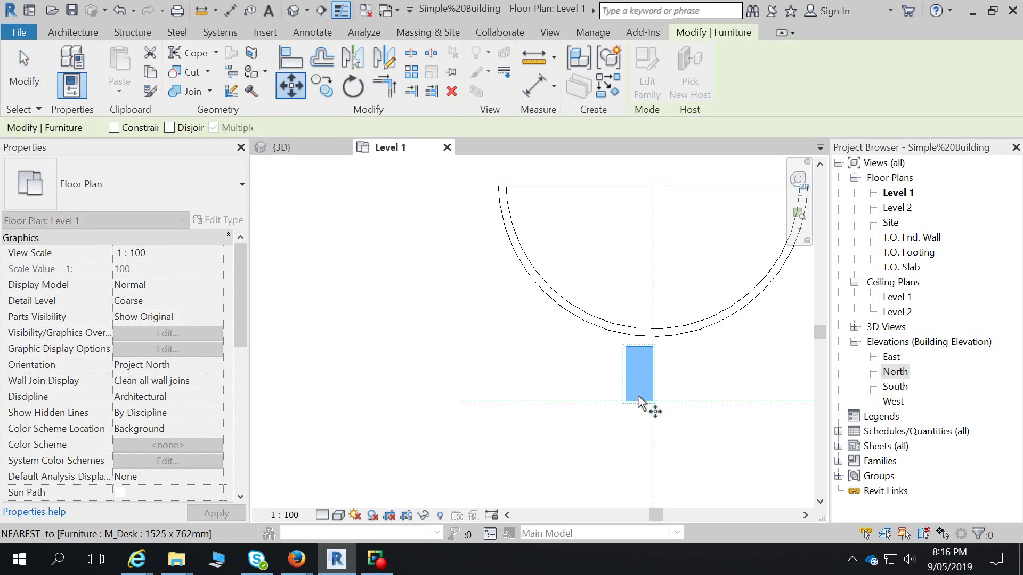
click(639, 402)
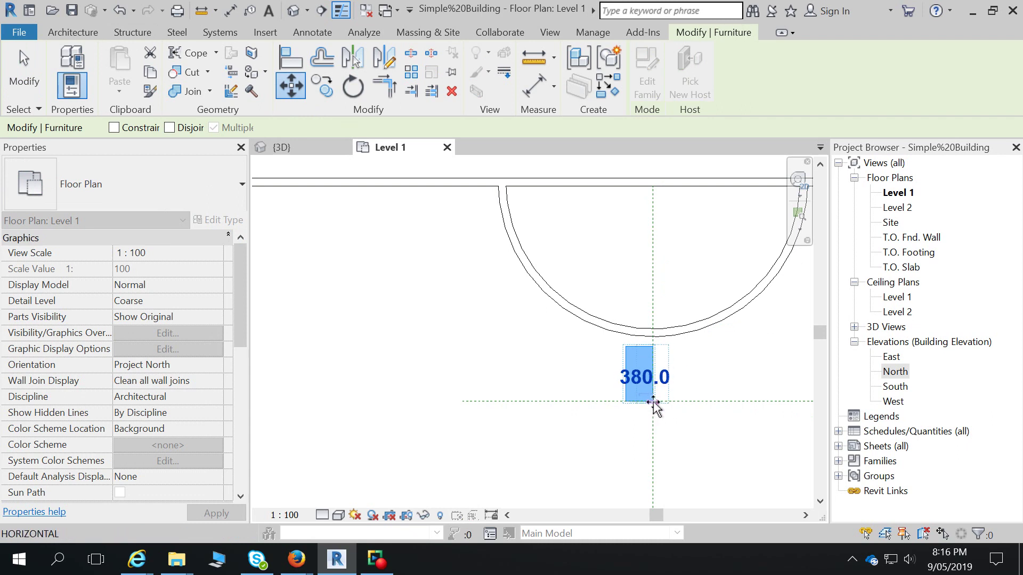
scroll(653, 402, up, 5)
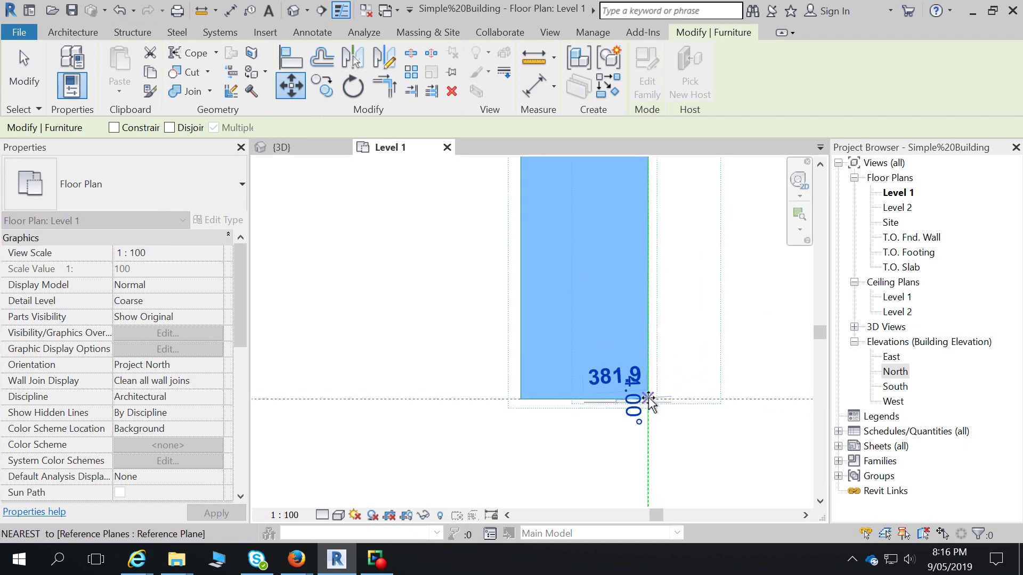
click(647, 399)
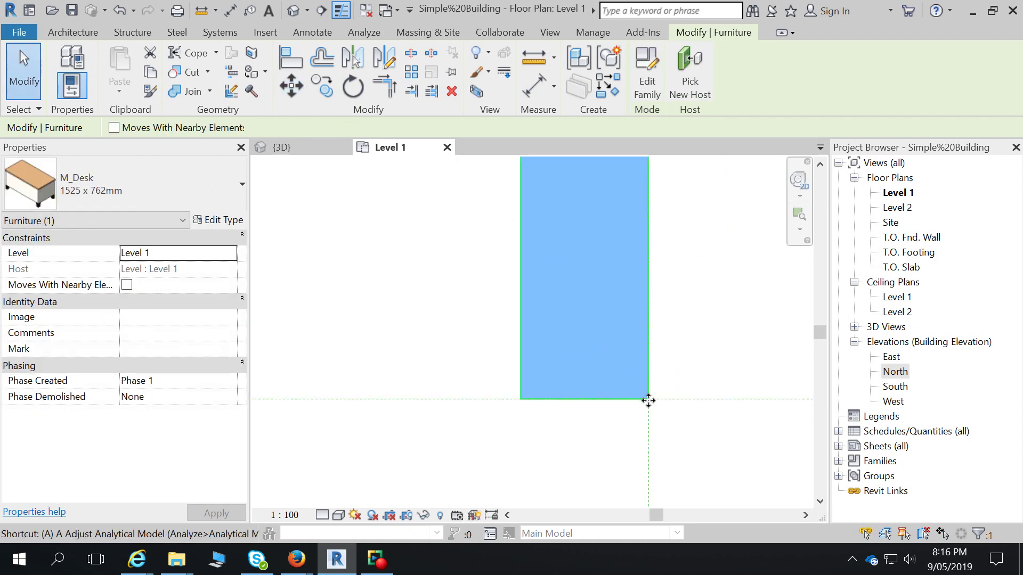
Step: Align the desk's centreline with the vertical reference plane so it sits centred below the semicircular wall
key(a)
key(l)
click(656, 399)
scroll(607, 405, down, 4)
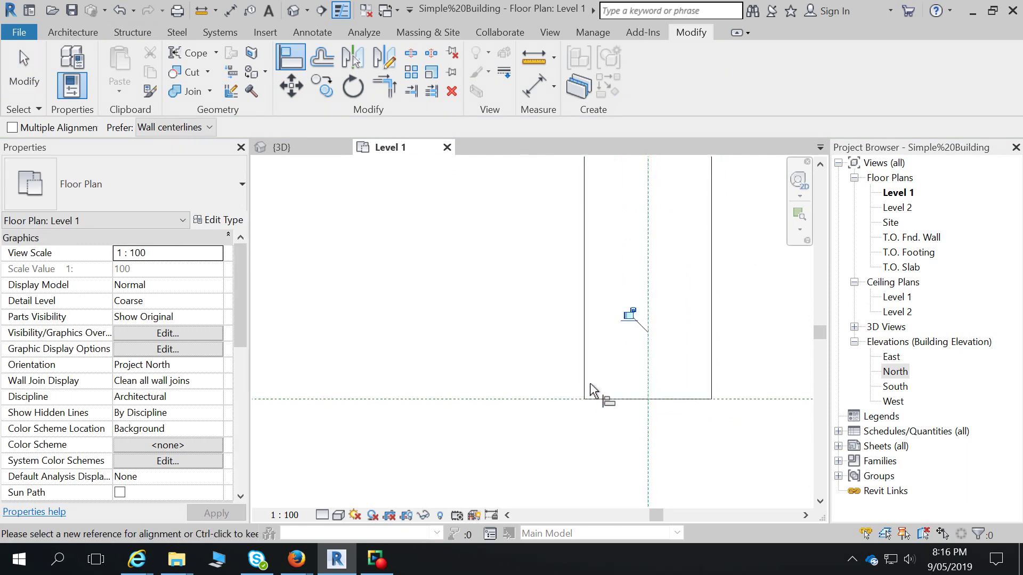
scroll(614, 413, down, 3)
key(Escape)
key(Escape)
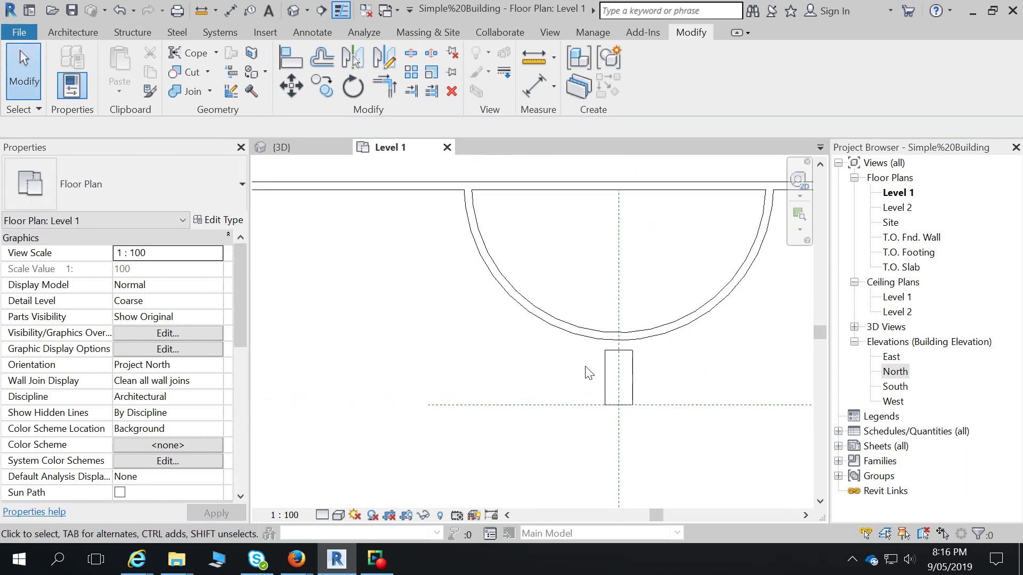
Step: Set up a radial array of the desk with 15 items and grouping turned off
click(630, 365)
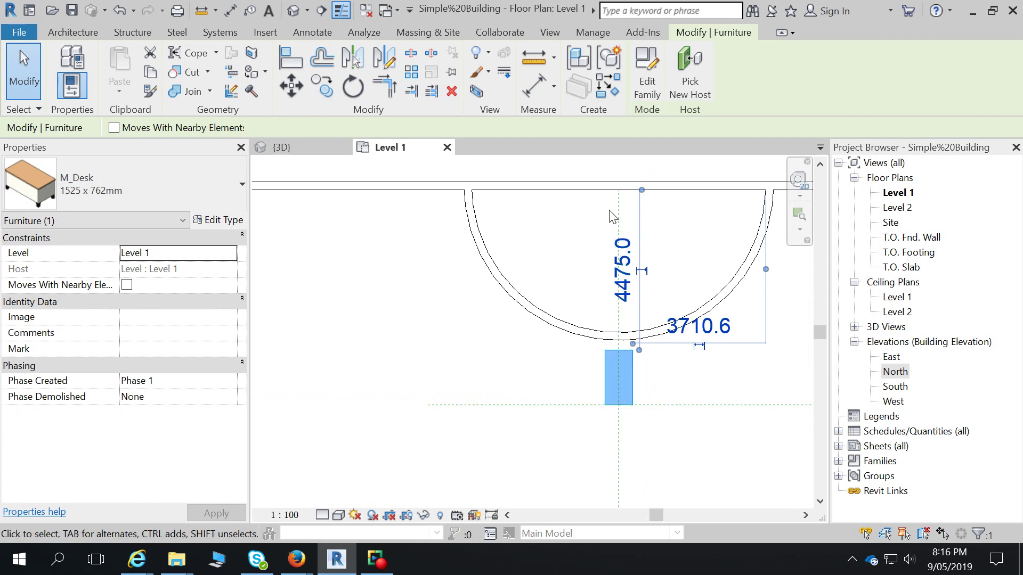
click(21, 33)
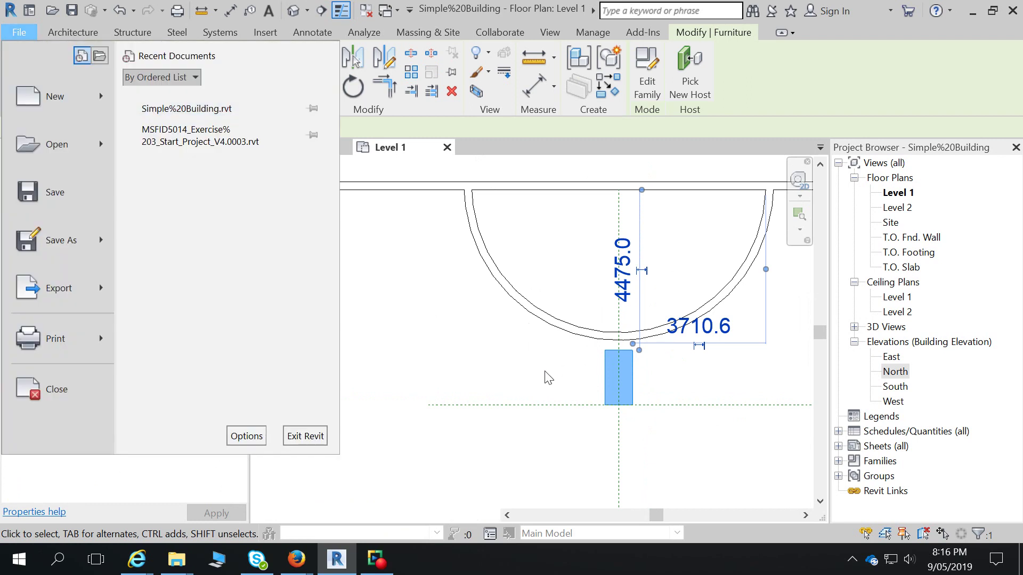
click(588, 370)
click(612, 374)
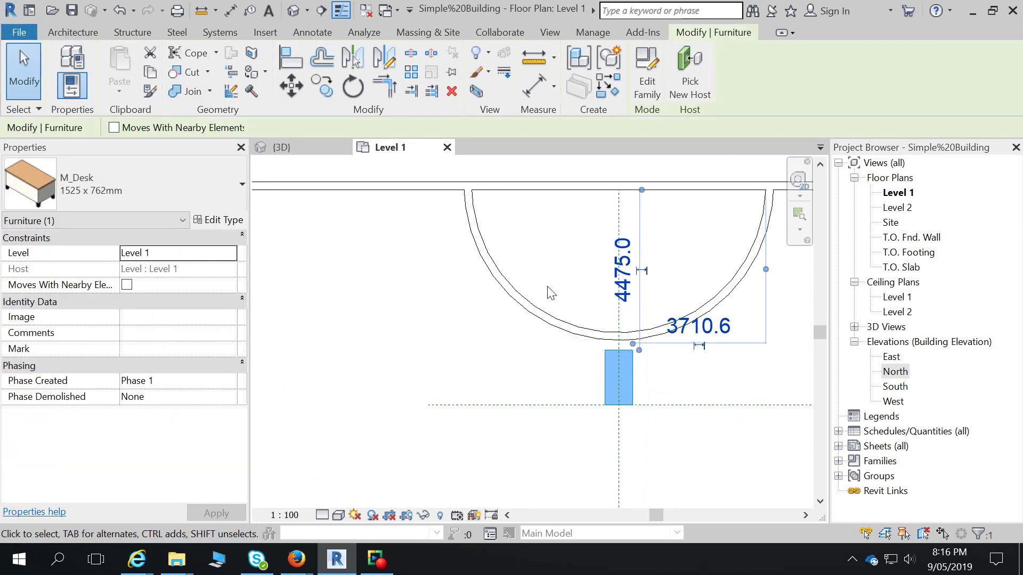
click(410, 72)
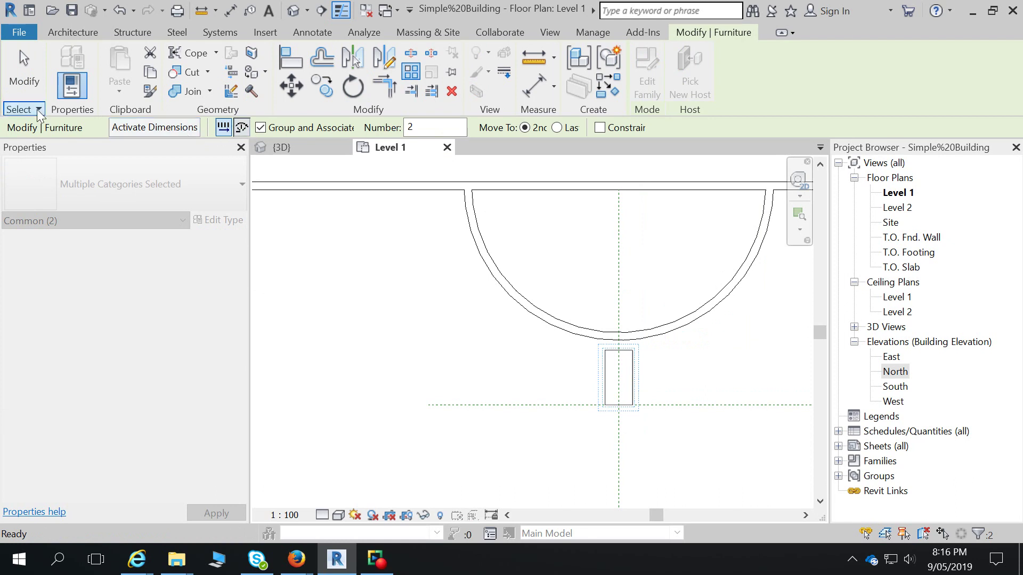
click(241, 129)
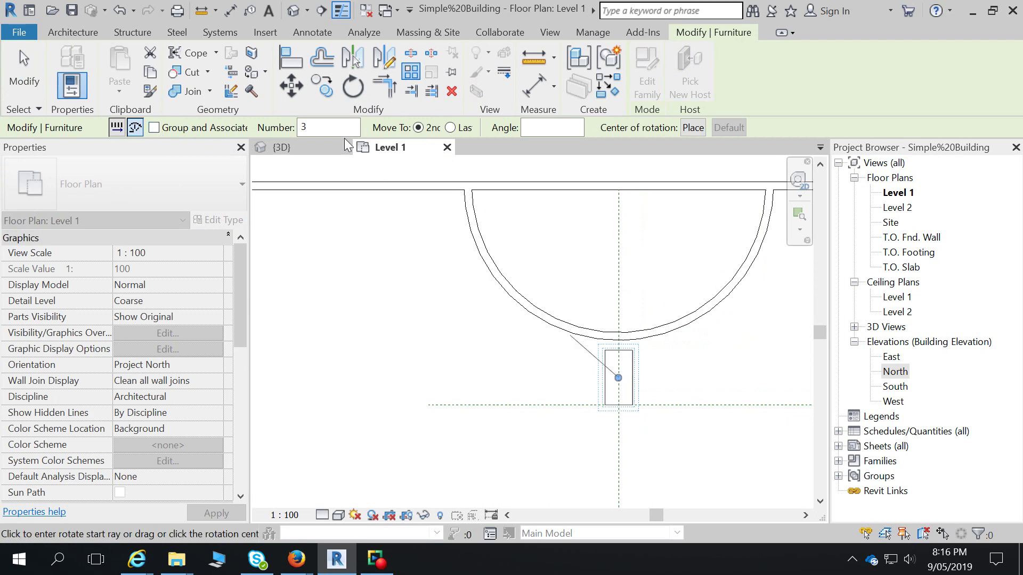
double_click(303, 133)
text(15)
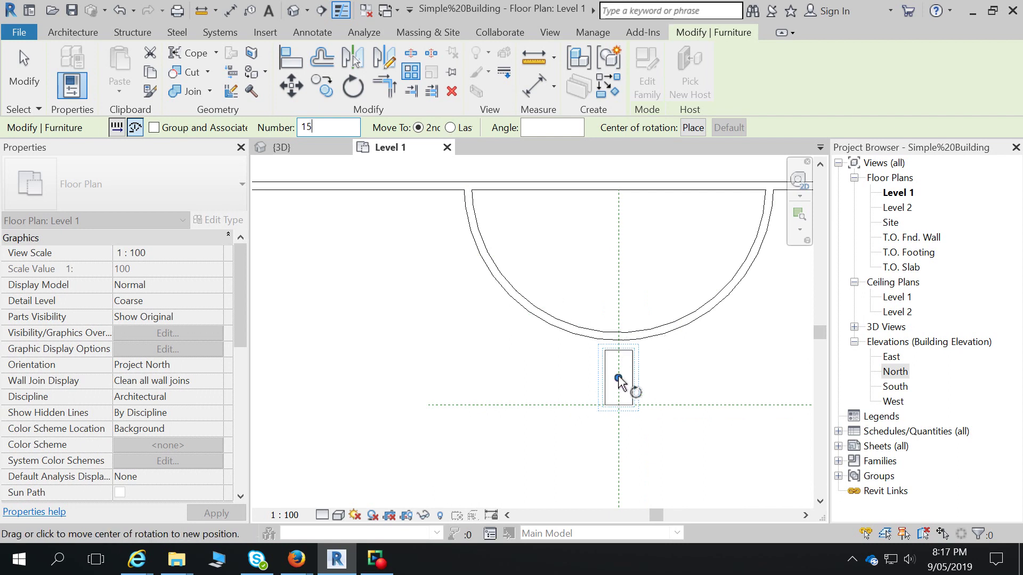
Step: Place the array's centre of rotation at the vertical reference plane's upper endpoint and array the desks through 360 degrees
click(619, 379)
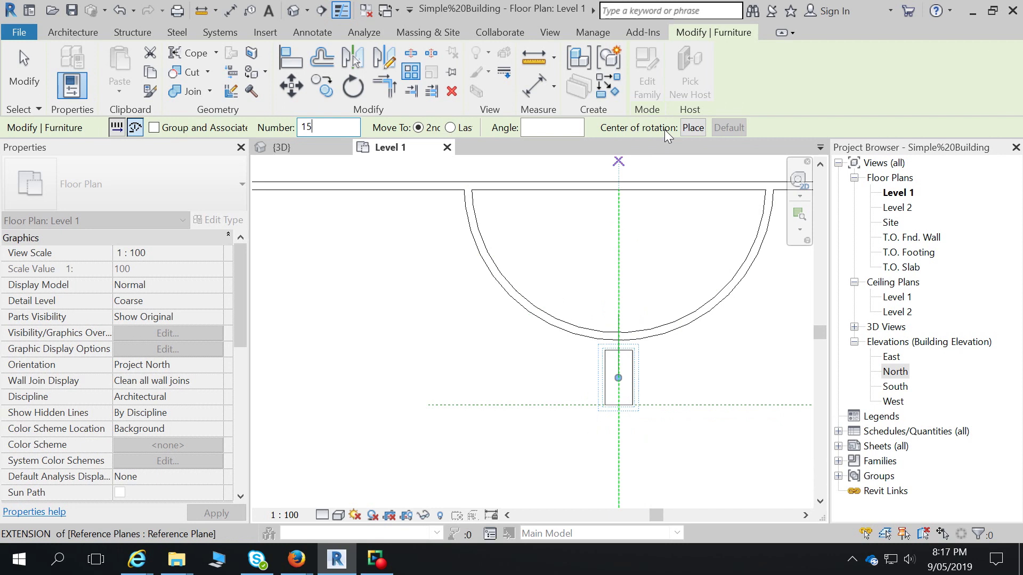
click(693, 128)
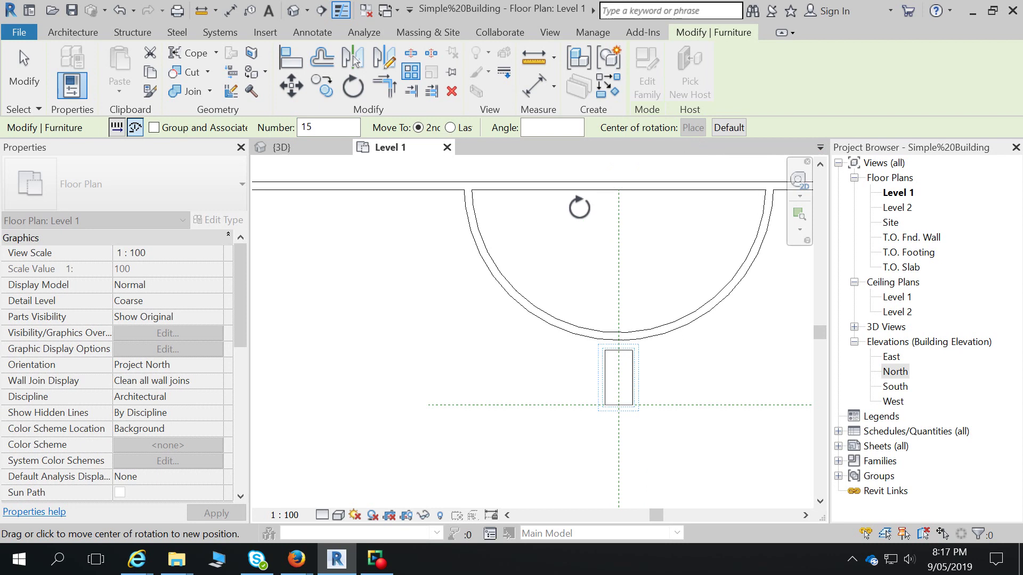
click(563, 214)
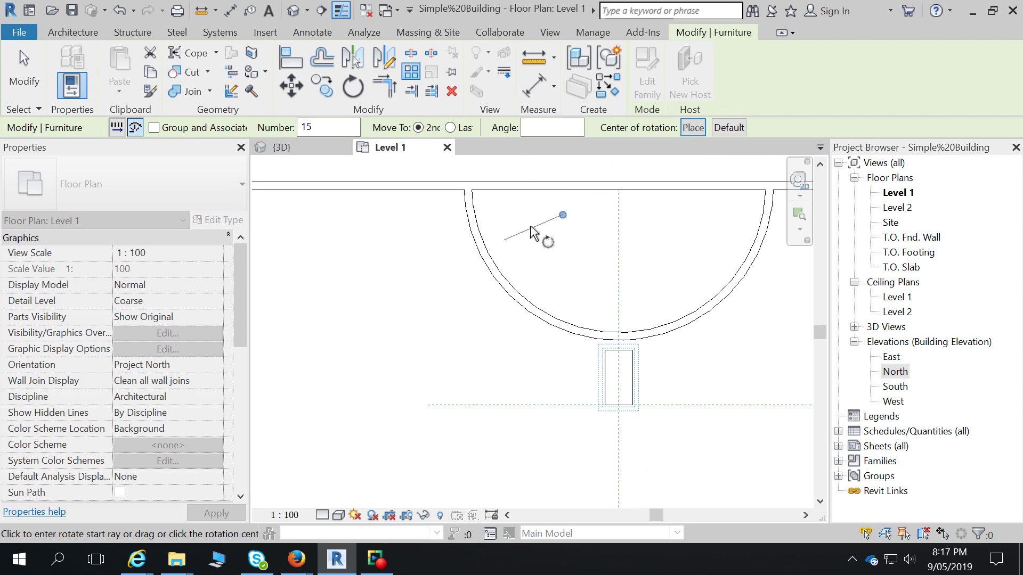
click(563, 214)
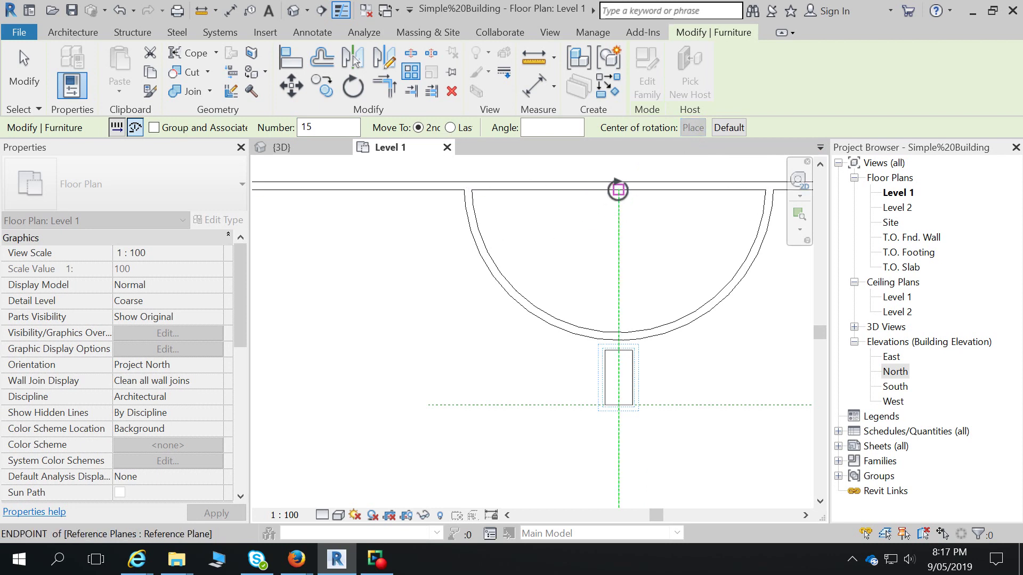
click(618, 190)
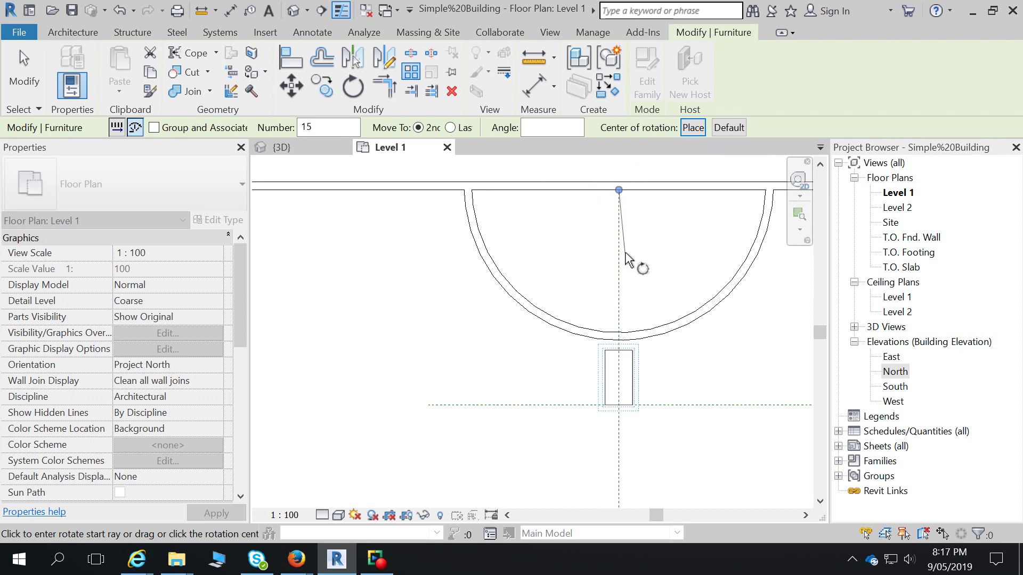
click(553, 129)
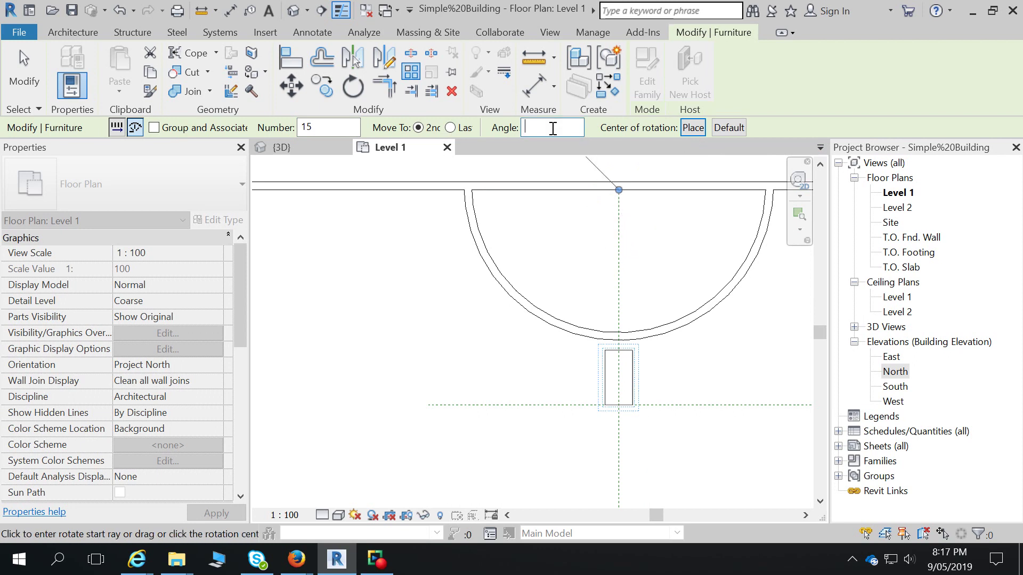
text(360)
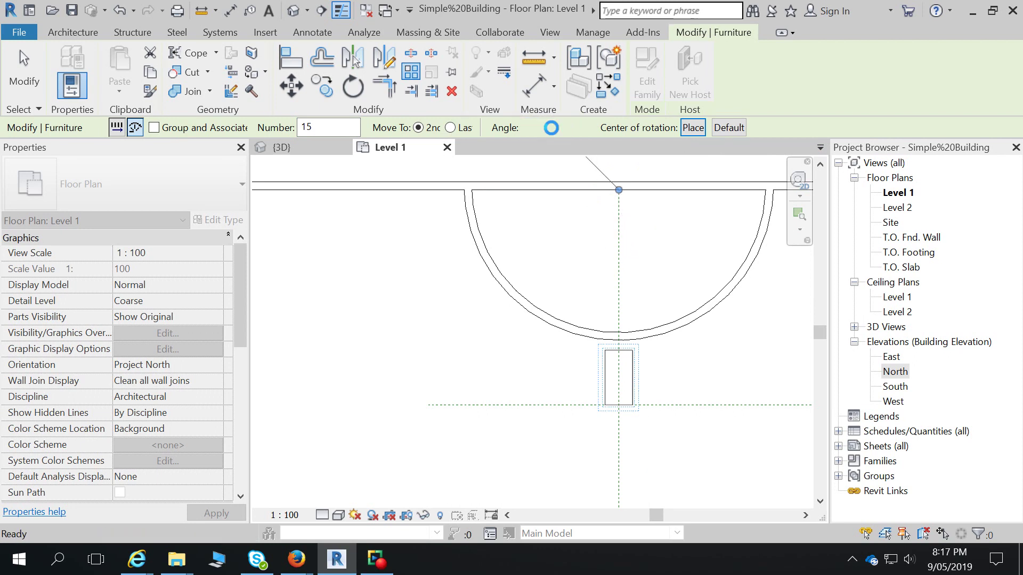
key(Return)
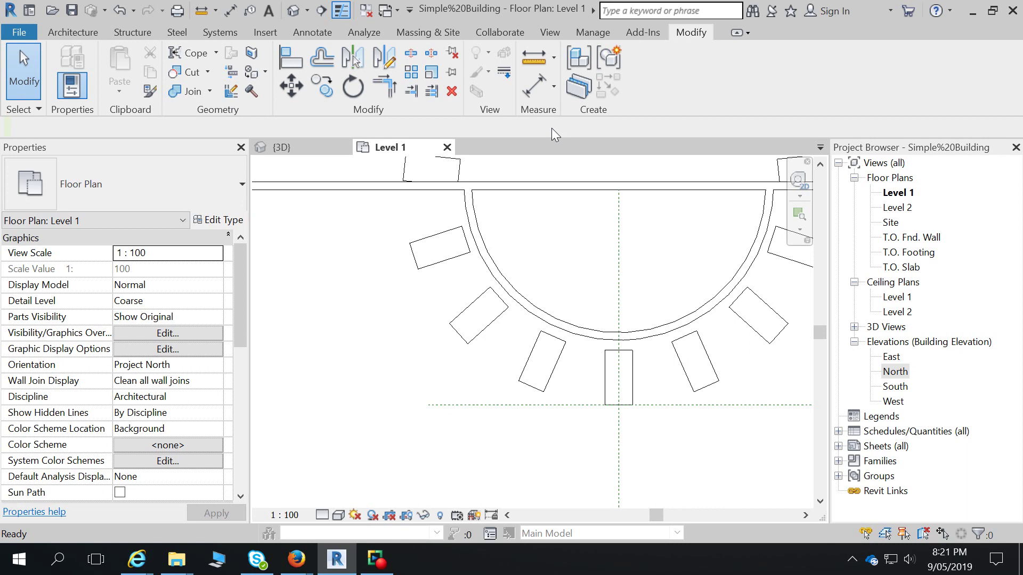
Step: Delete the three arrayed desks above the straight wall on the left half of the circle
middle_drag(557, 206, 559, 255)
scroll(559, 254, down, 2)
click(497, 235)
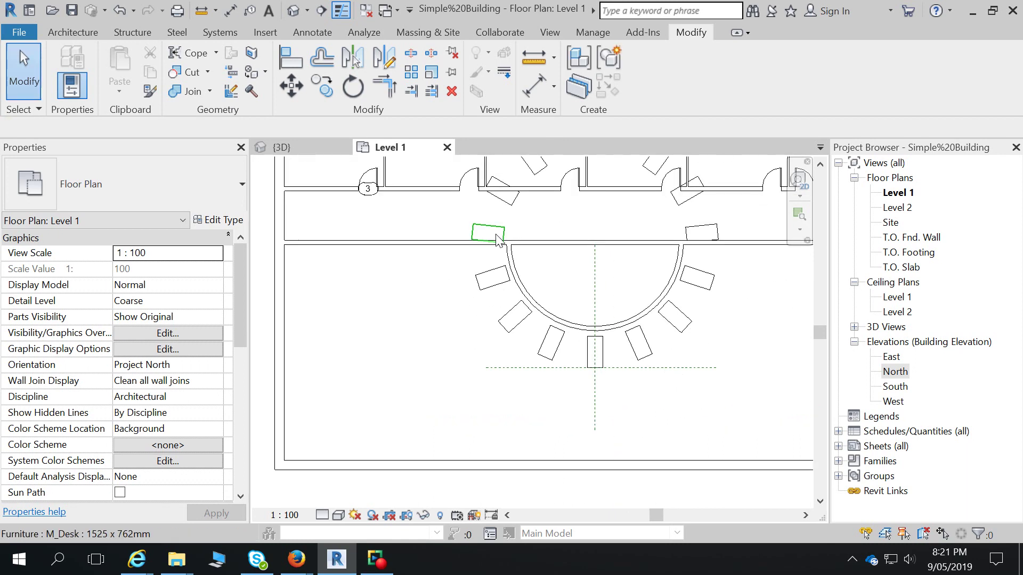
key(Delete)
click(510, 202)
key(Delete)
key(Delete)
middle_drag(562, 193, 533, 262)
click(519, 234)
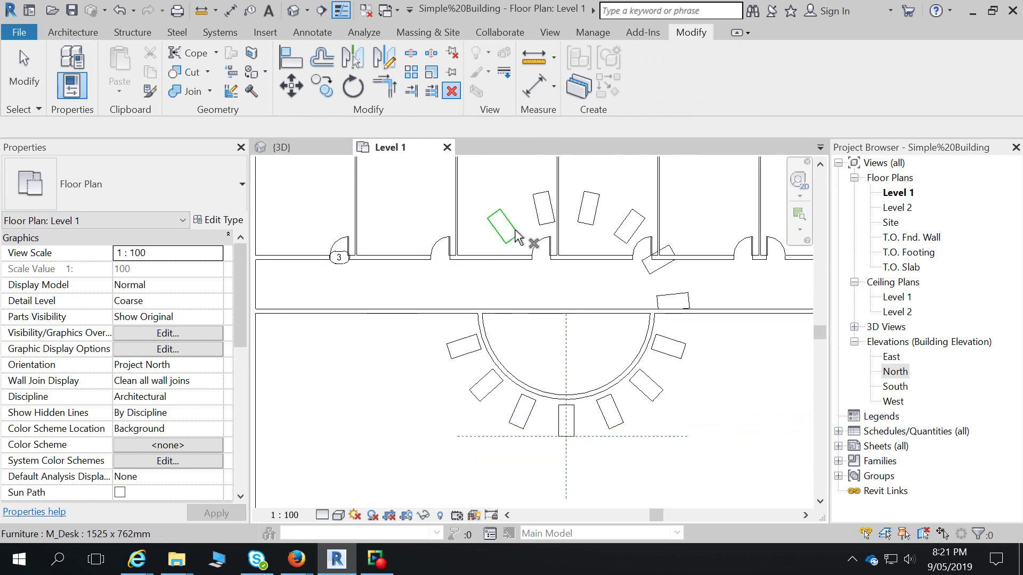
Step: Delete the five remaining arrayed desks above the straight wall, keeping only those around the semicircular wall
scroll(539, 227, down, 2)
click(541, 214)
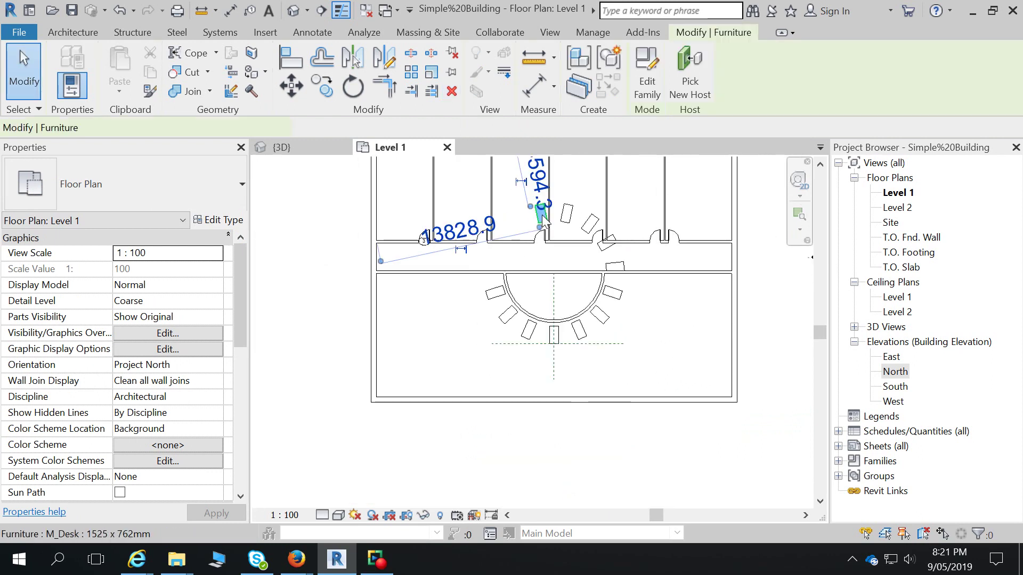
key(Delete)
click(571, 222)
key(Delete)
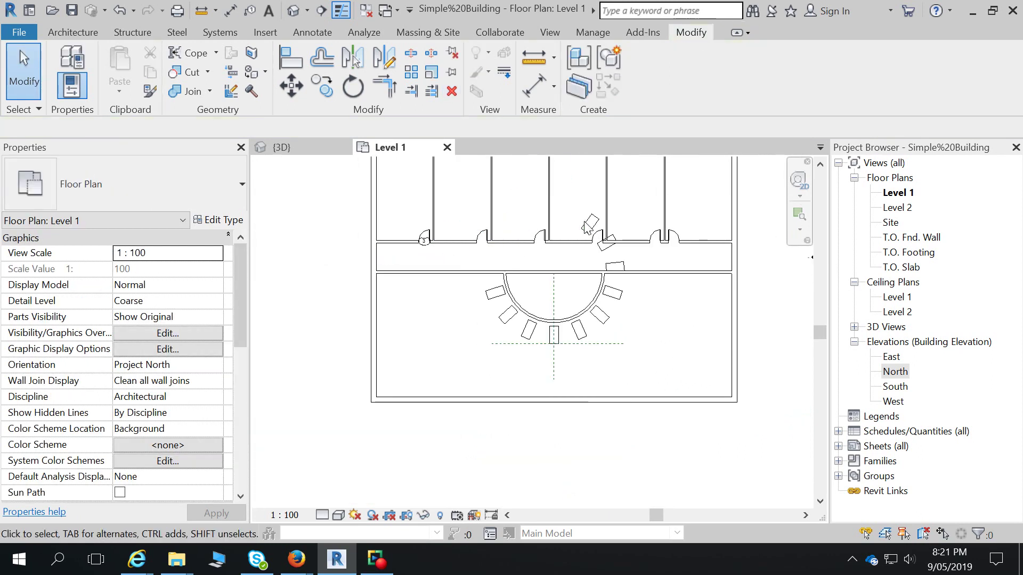
click(588, 228)
key(Delete)
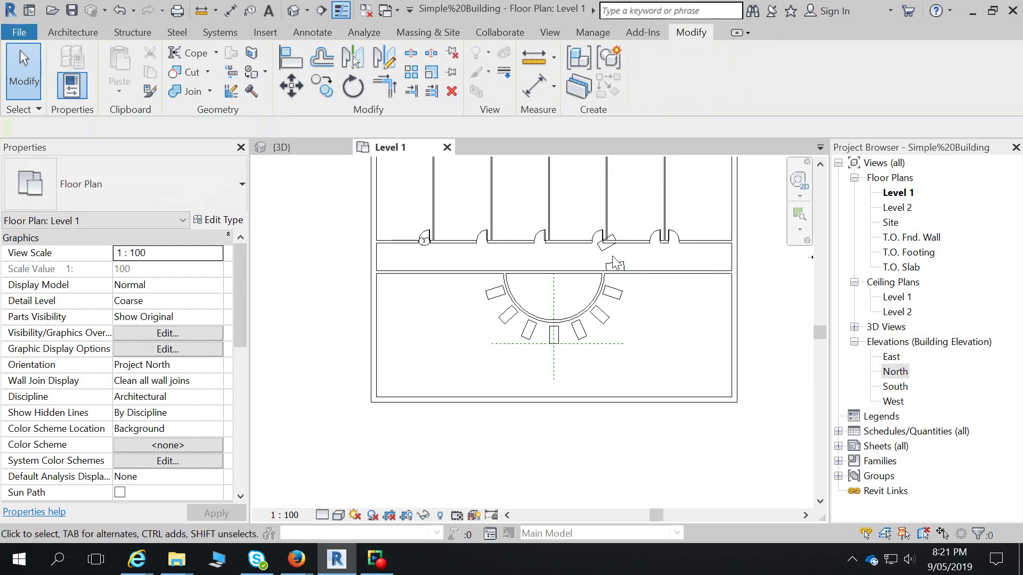
click(603, 249)
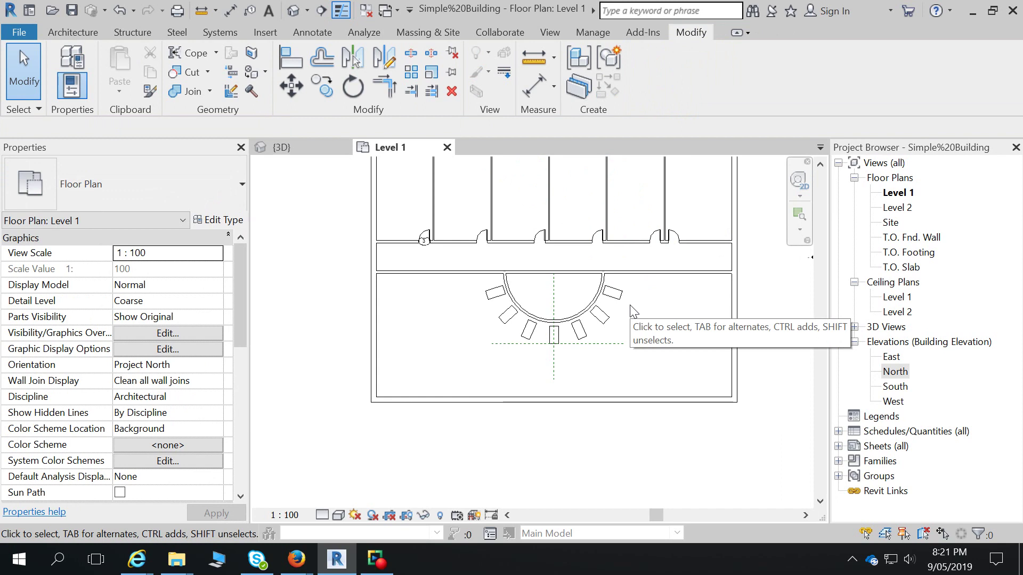
Step: Place a 305x305x97UC structural column by depth to T.O. Fnd. Wall, about 2500 mm outside the building's lower-left corner in the Level 1 plan
click(81, 33)
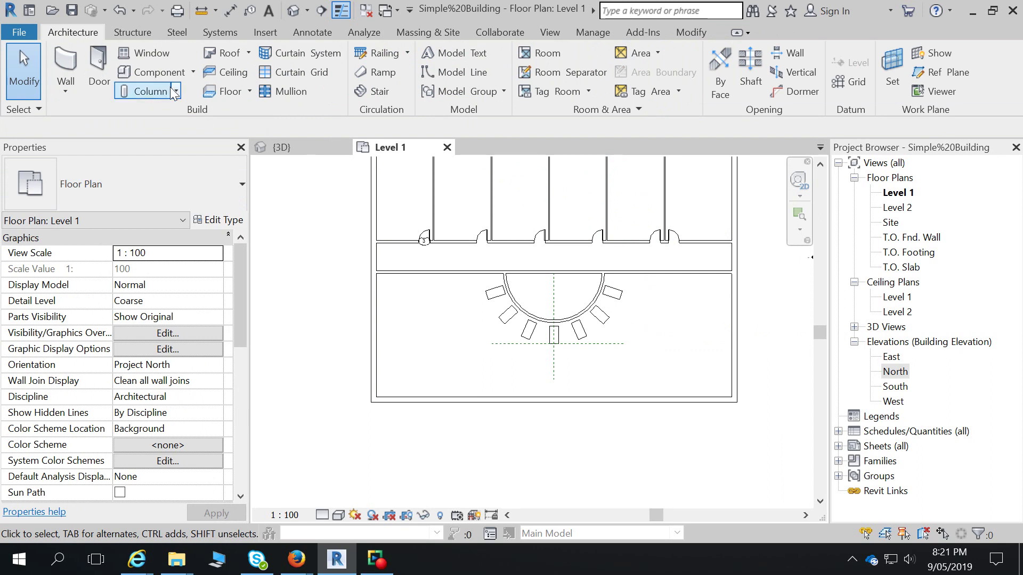
click(155, 91)
click(65, 31)
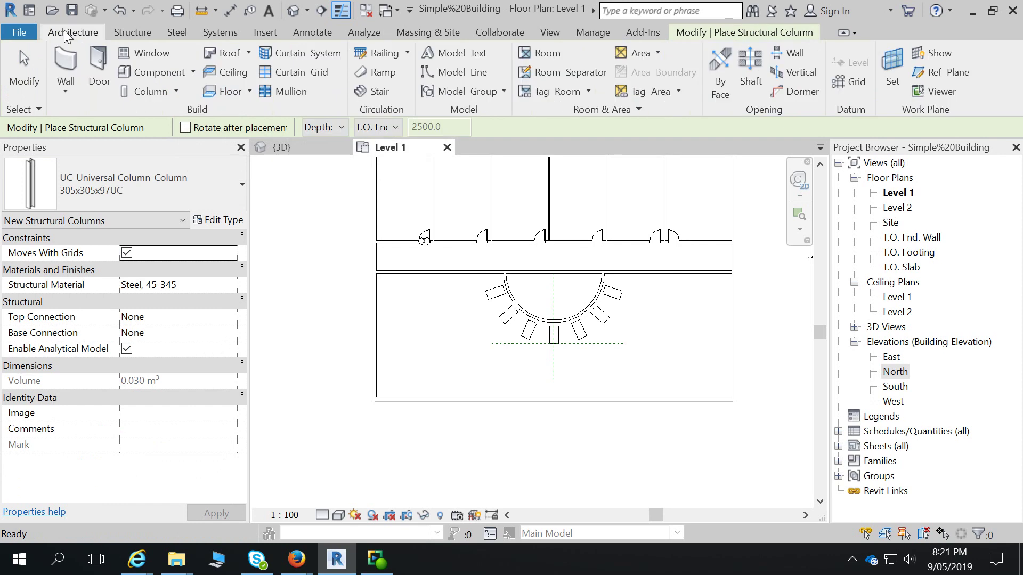
click(177, 91)
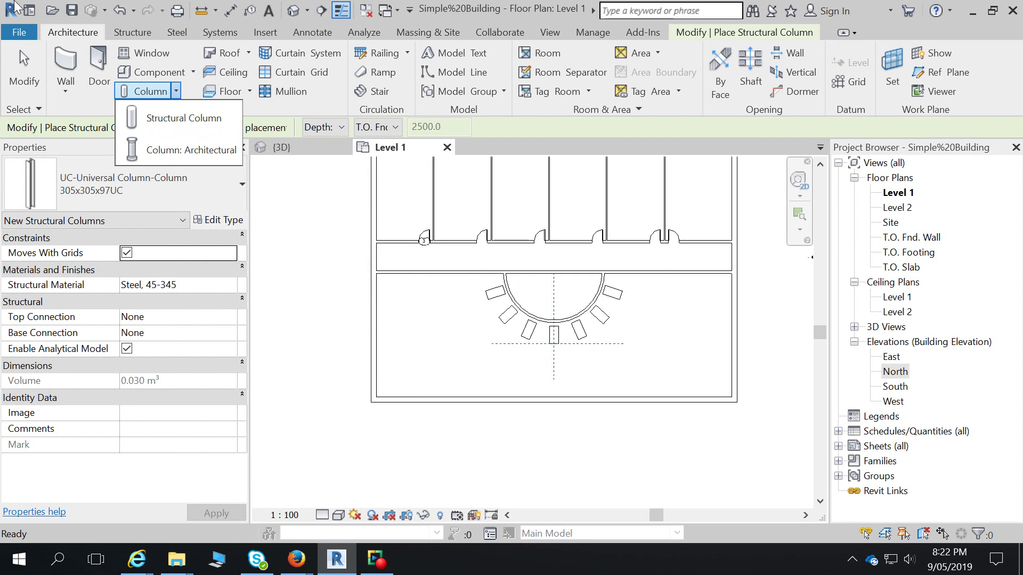
click(129, 34)
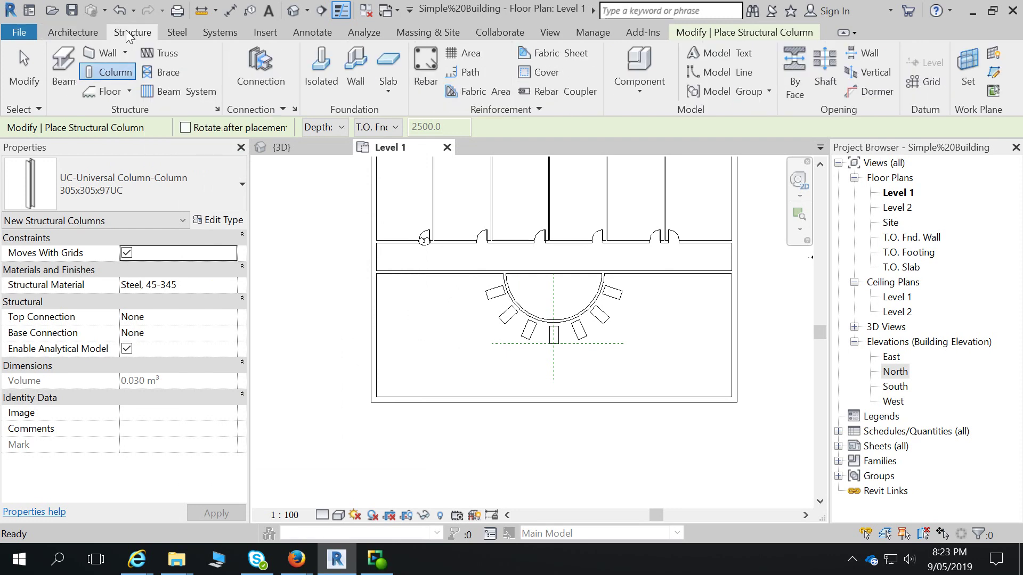
click(88, 34)
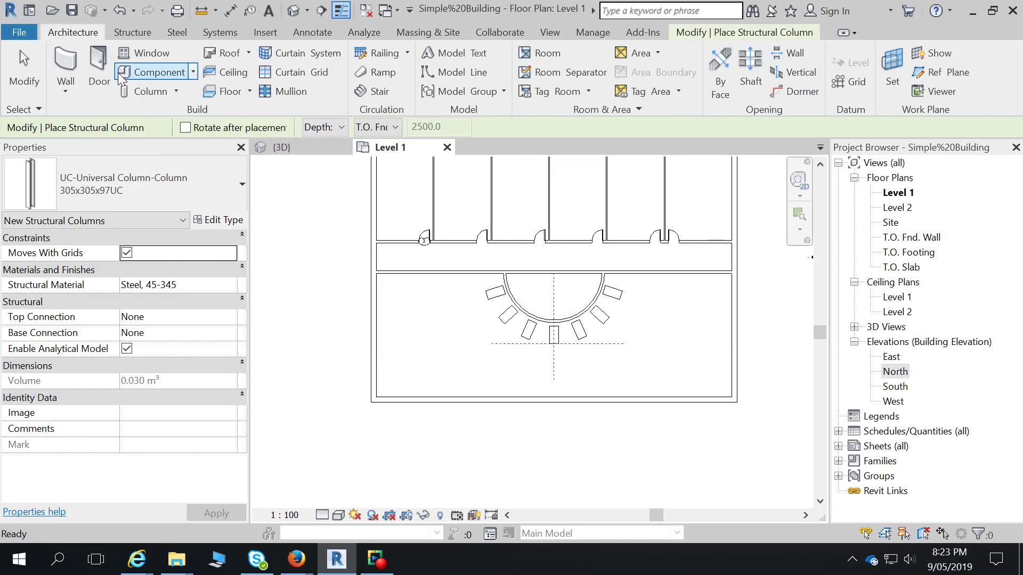
click(176, 91)
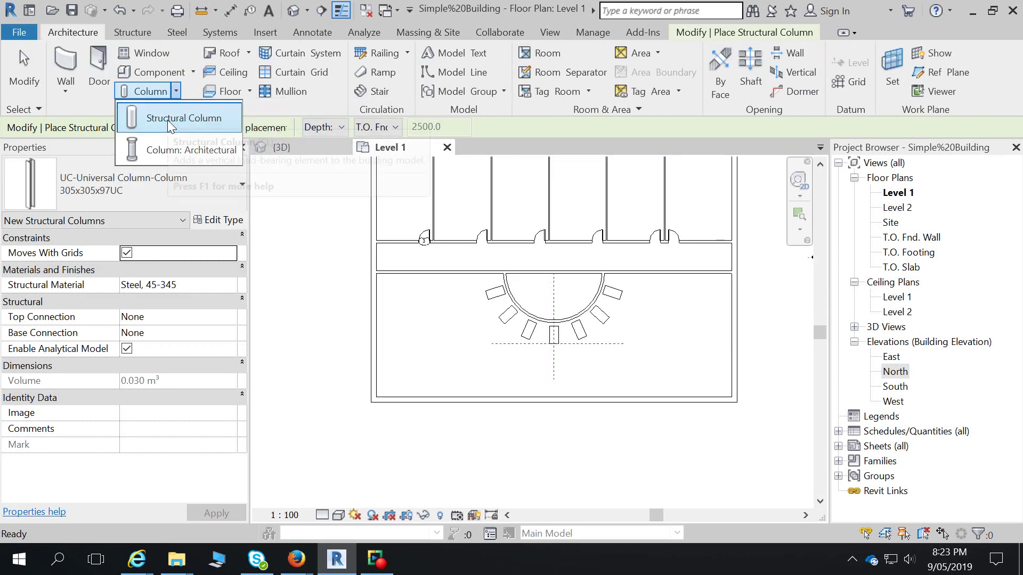
click(167, 119)
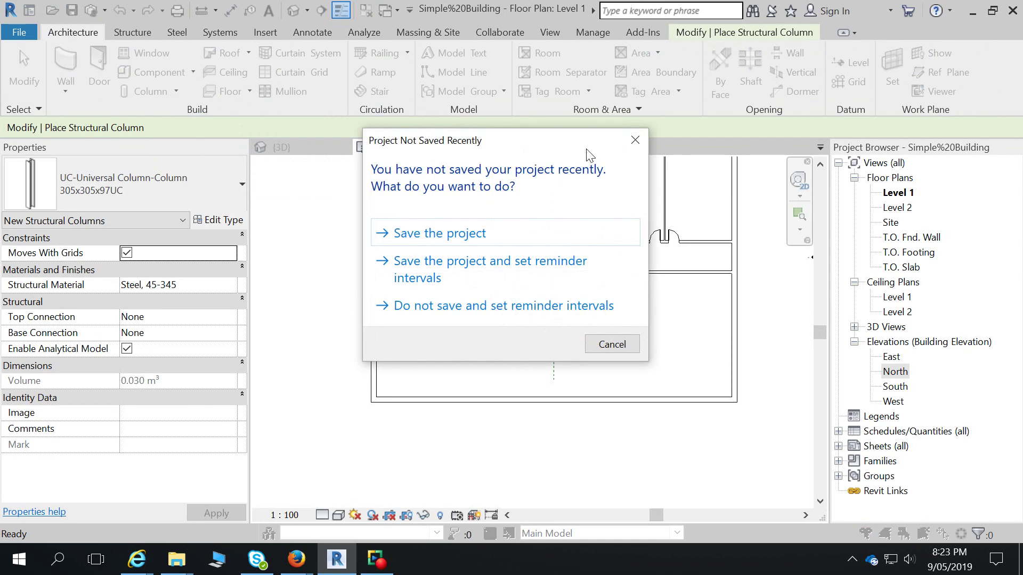
click(637, 142)
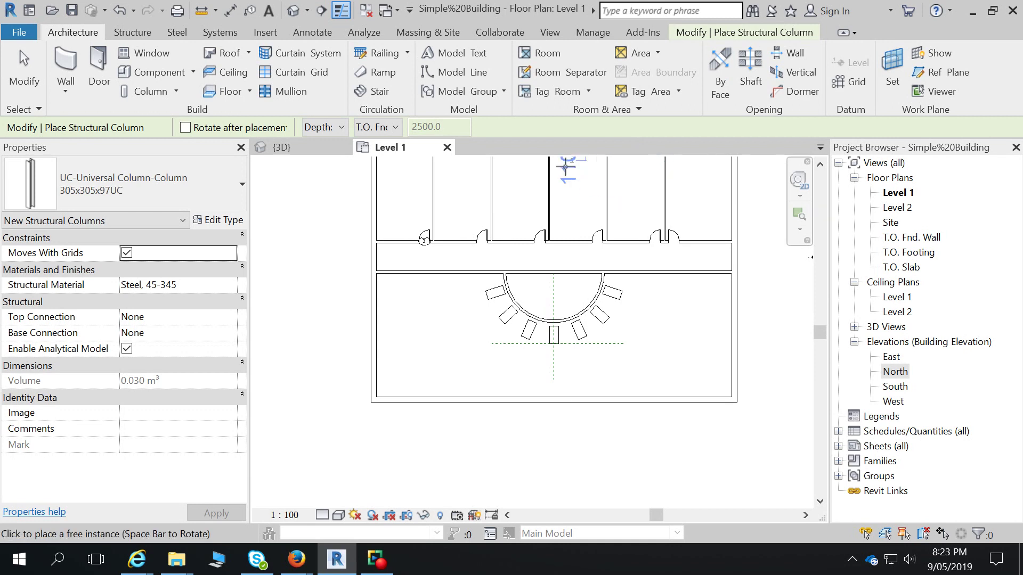
scroll(395, 434, down, 1)
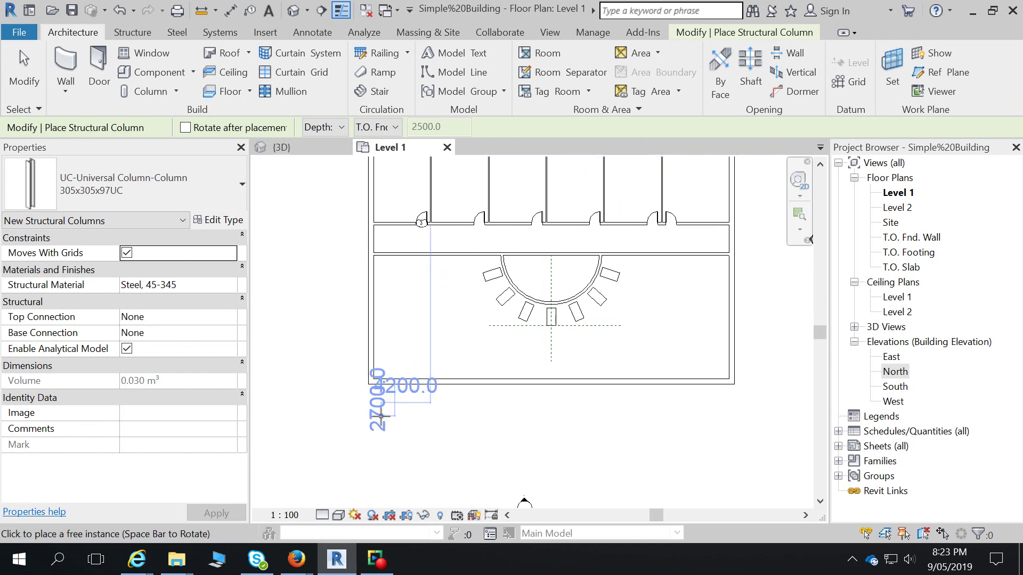
scroll(379, 436, down, 1)
scroll(377, 437, up, 1)
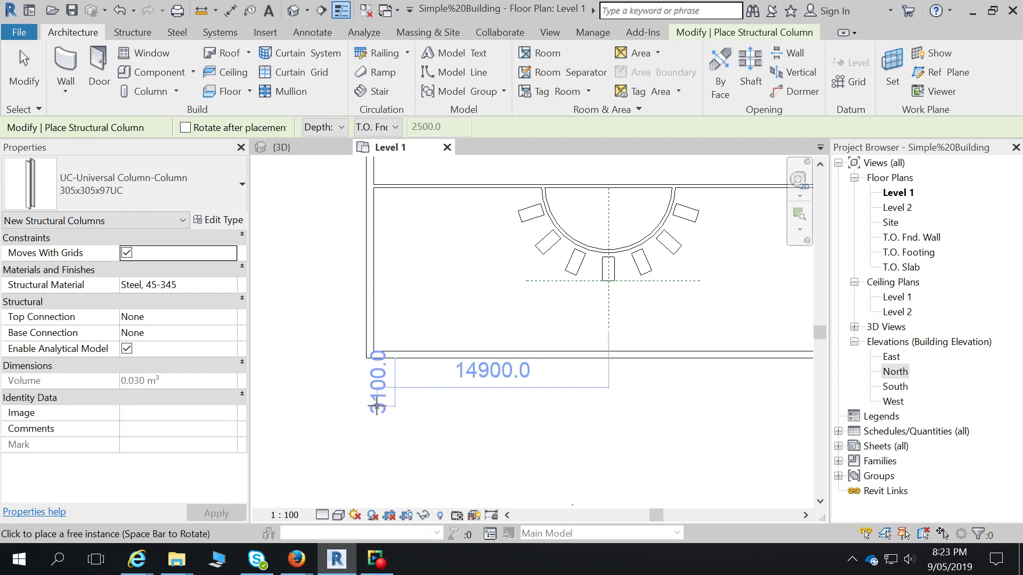
scroll(371, 392, up, 1)
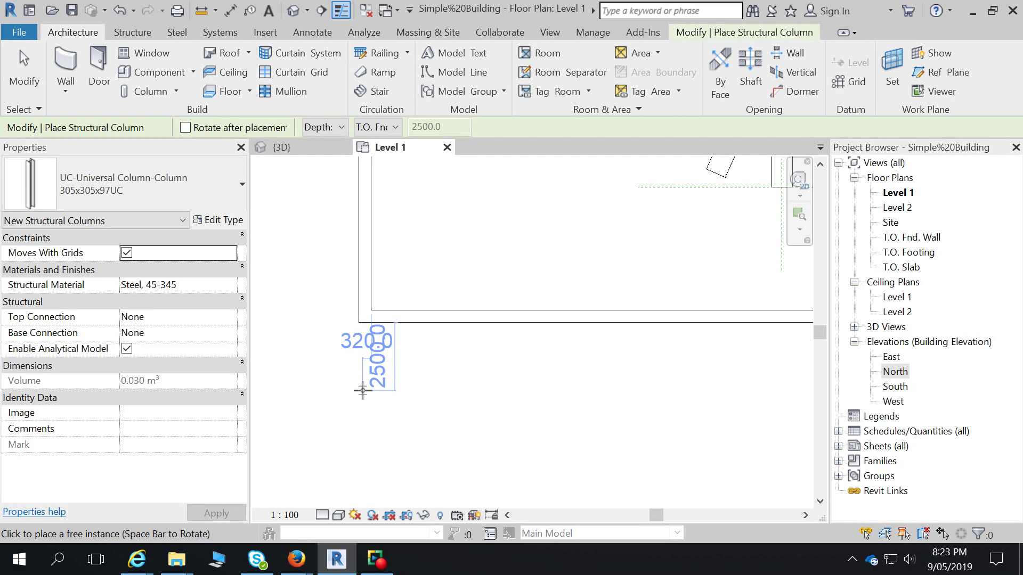
click(363, 390)
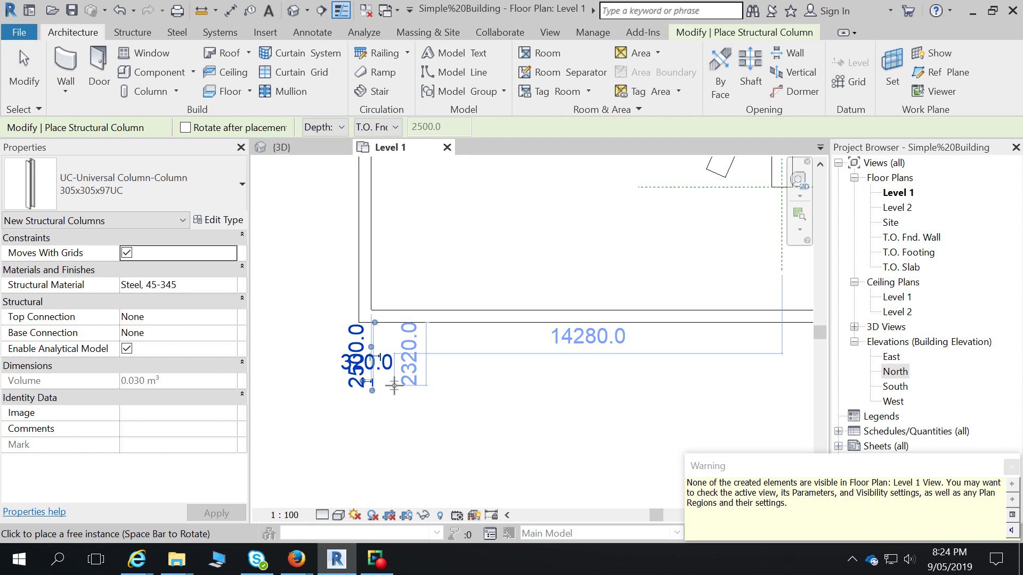
Step: In the 3D view, set structural column placement to Height up to Level 2 and delete the column hanging below Level 1
click(292, 11)
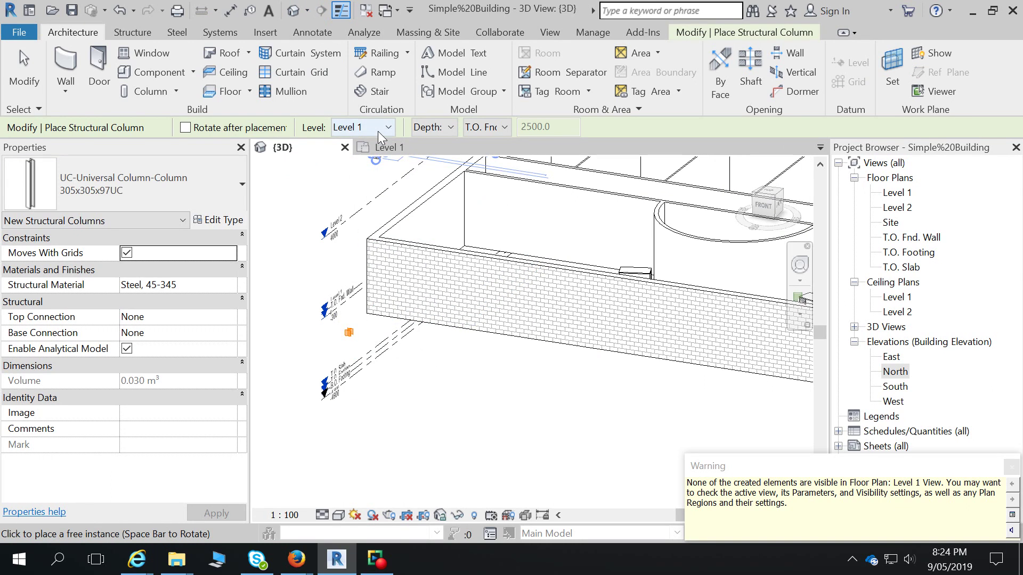
click(443, 127)
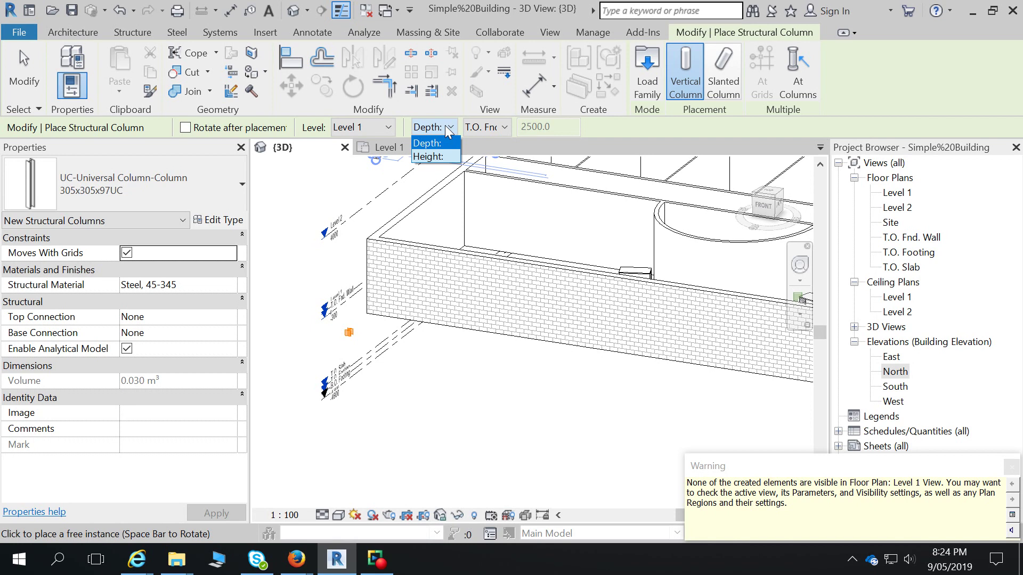
click(443, 157)
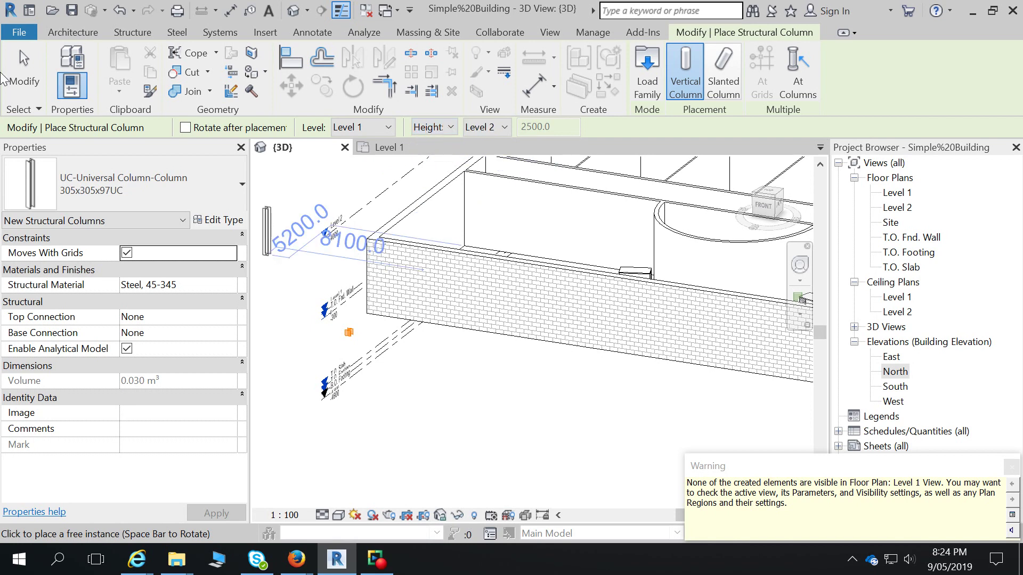
click(24, 69)
click(349, 339)
key(Escape)
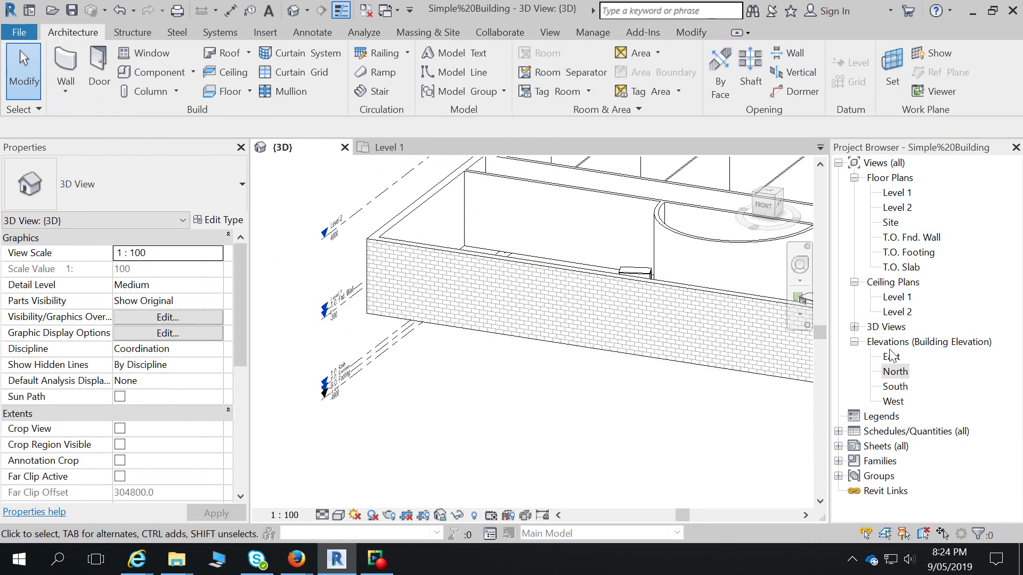
Step: In the Level 1 plan, place a 305x305x97UC structural column up to Level 2, about 2540 mm outside the building's lower-left corner
double_click(899, 194)
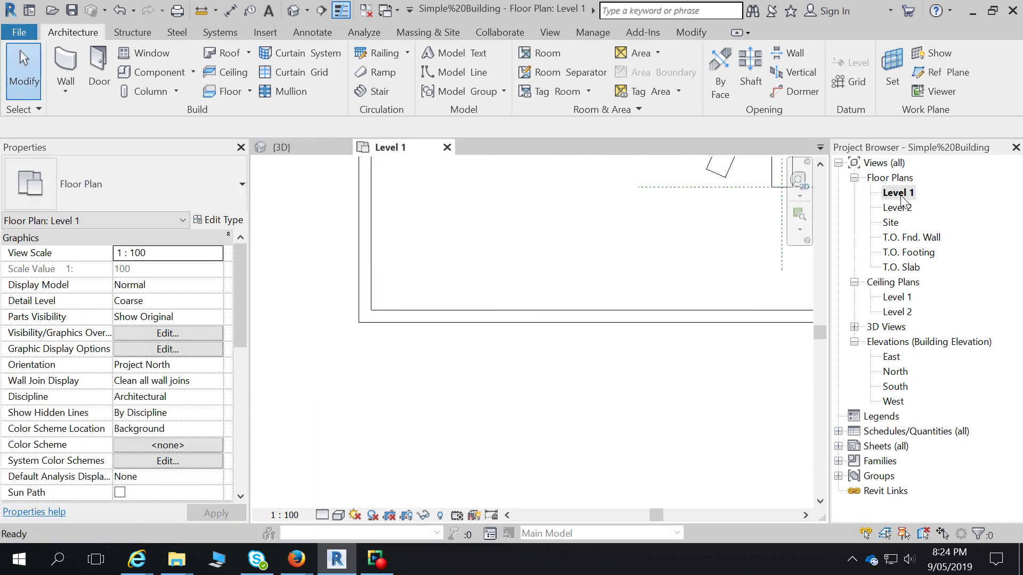
click(149, 95)
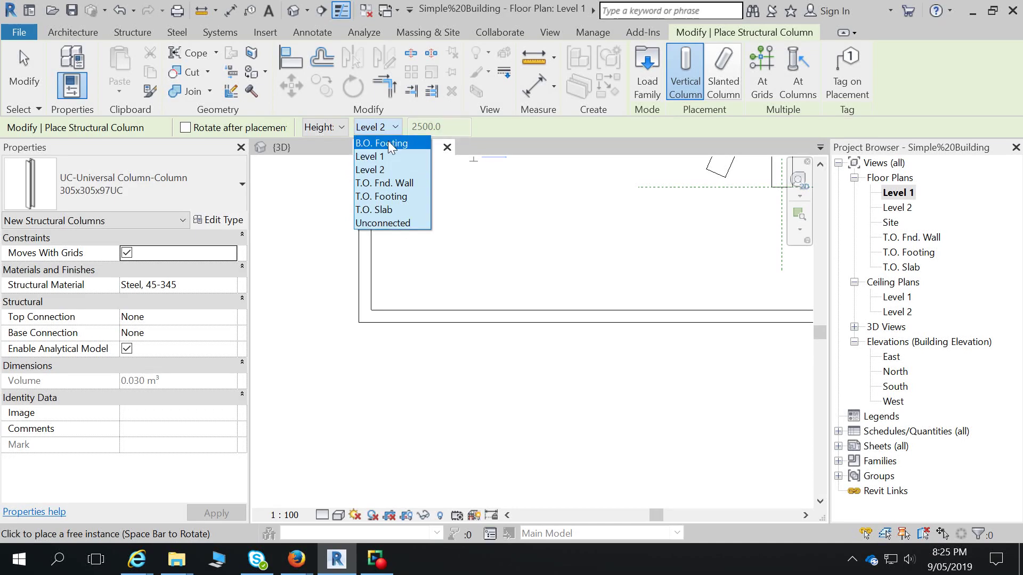
click(379, 169)
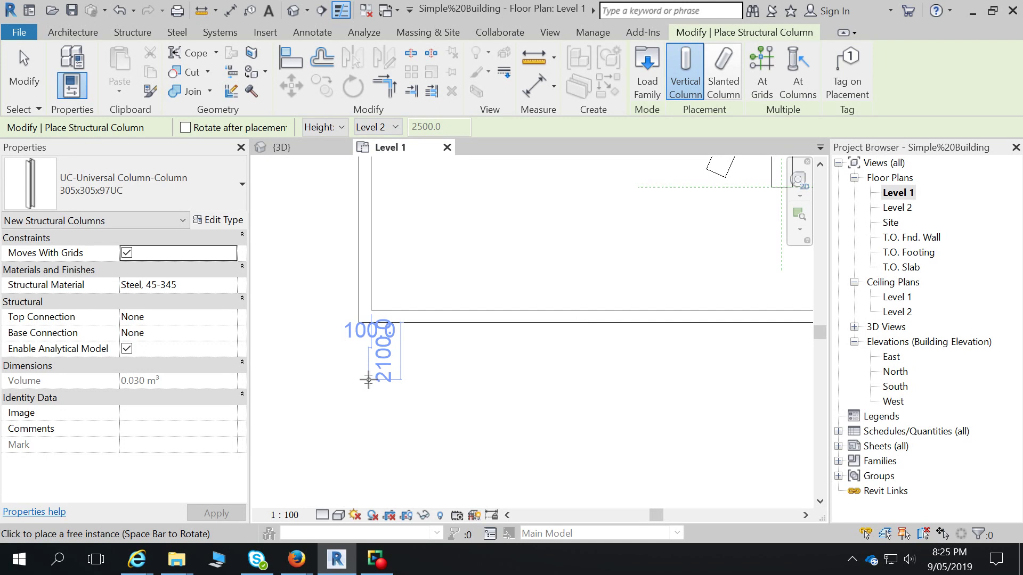
scroll(367, 389, up, 2)
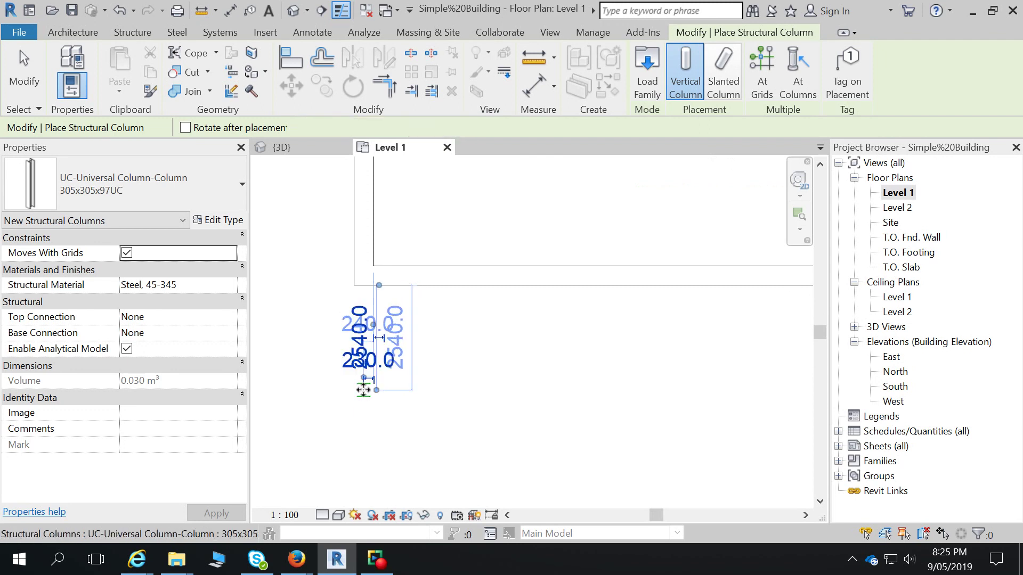
click(24, 69)
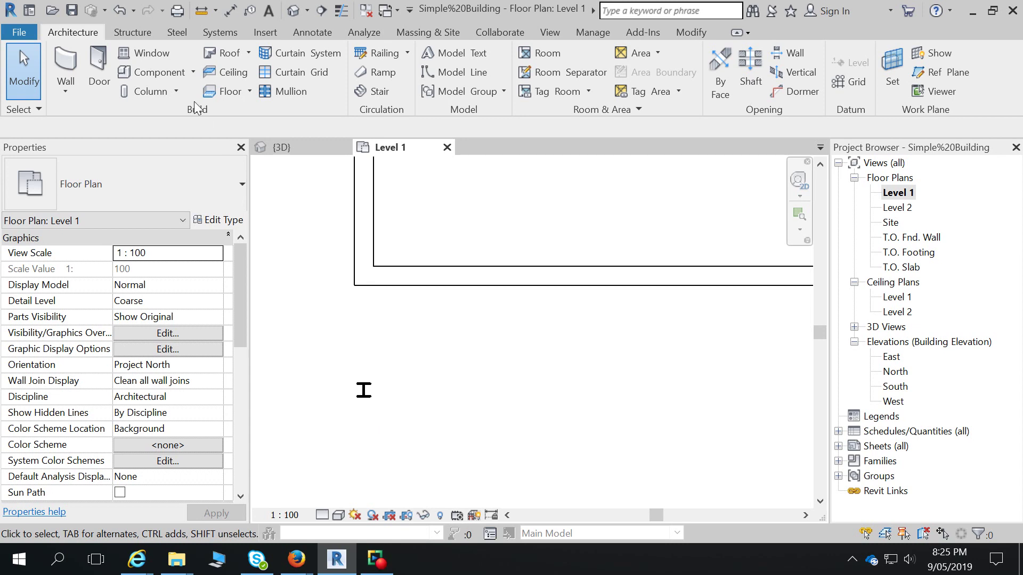
Step: Place a 457 x 475mm rectangular architectural column centred on the steel column and inspect the pair in 3D
click(176, 91)
click(193, 145)
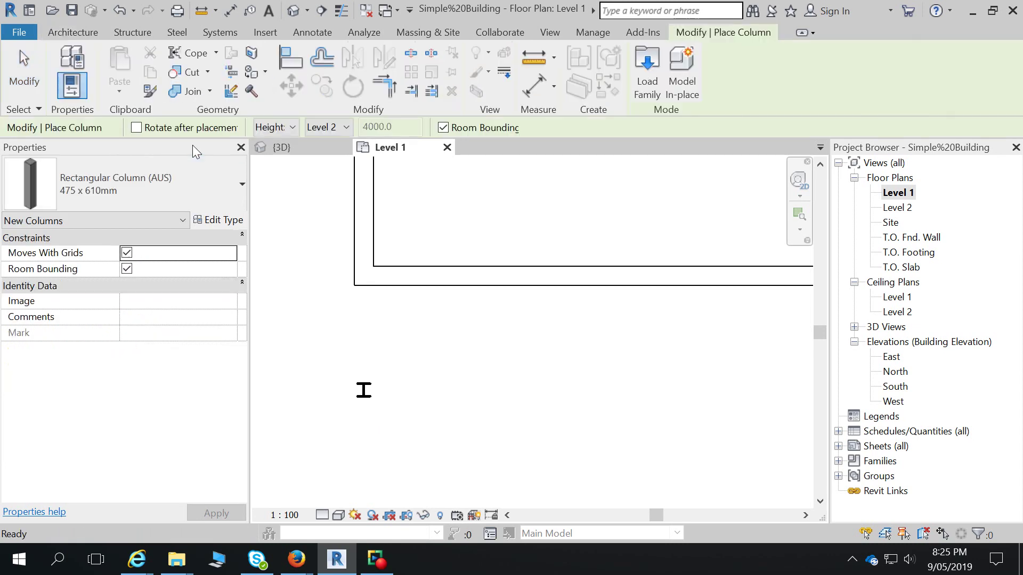
click(155, 195)
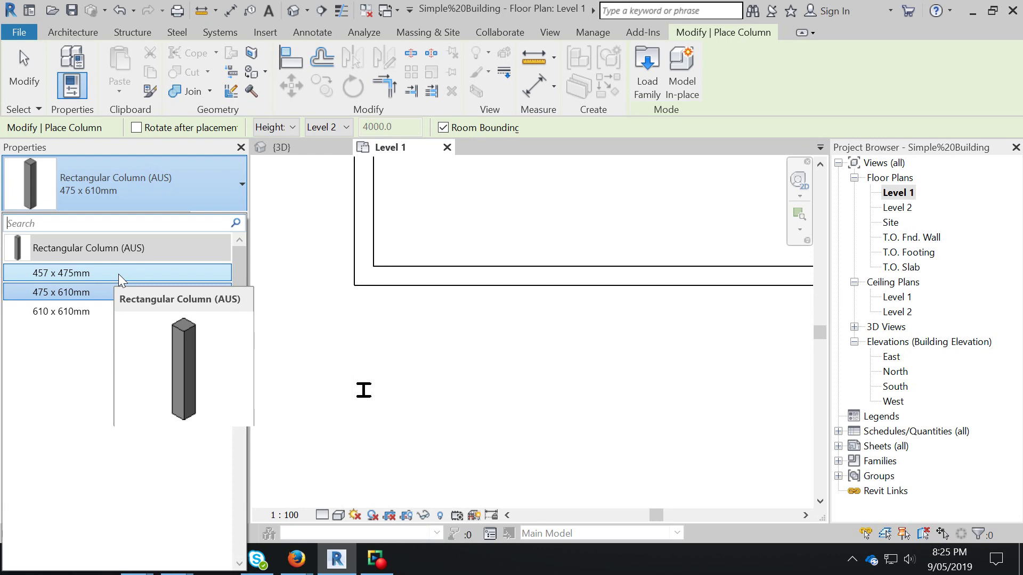
click(118, 273)
scroll(362, 390, up, 3)
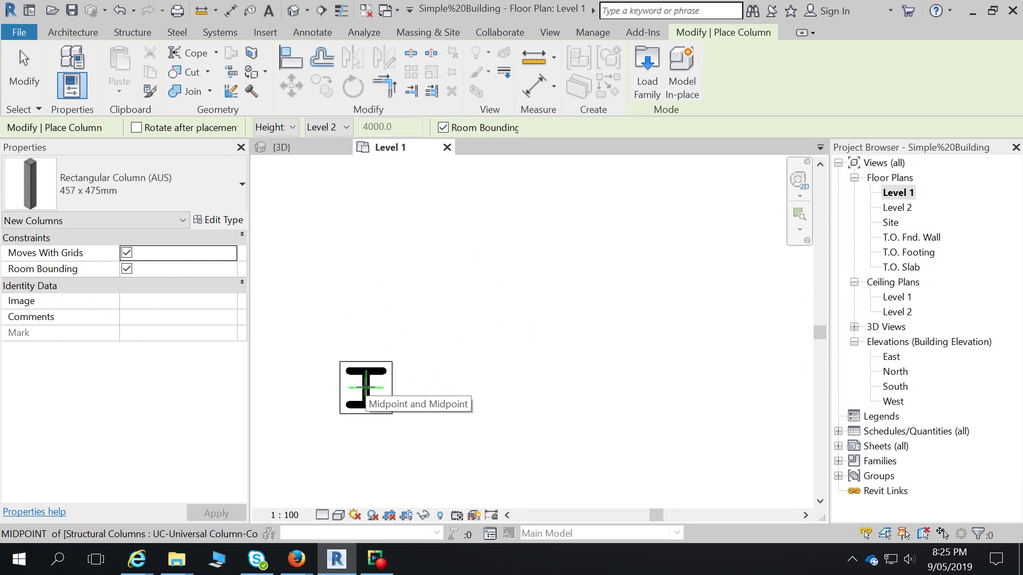
click(366, 388)
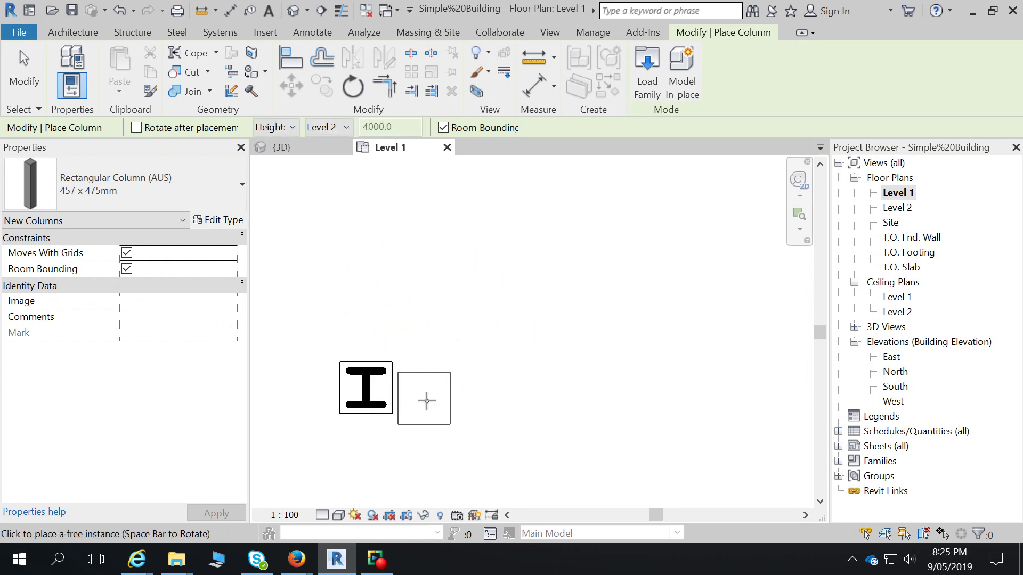
click(21, 66)
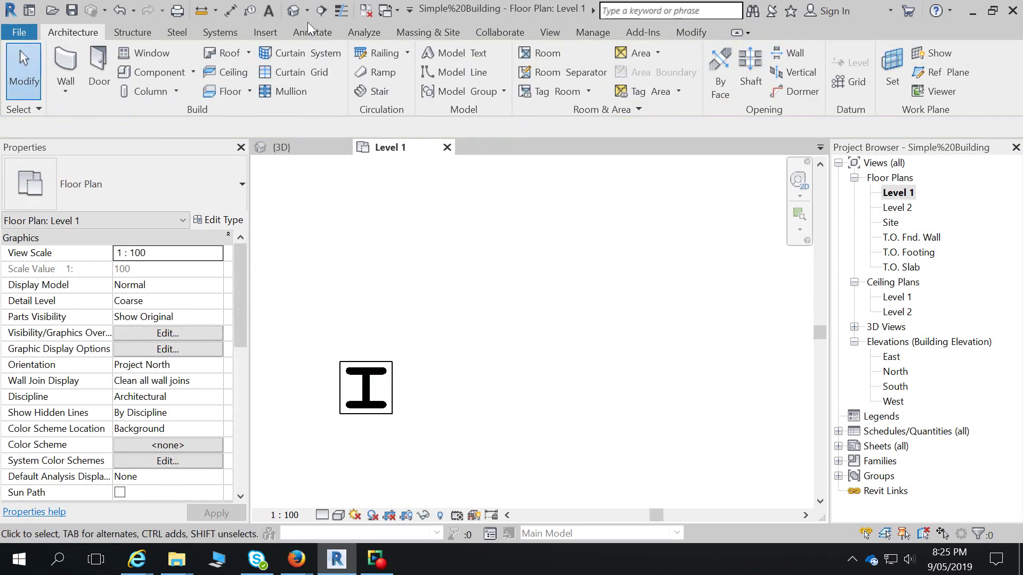
click(293, 10)
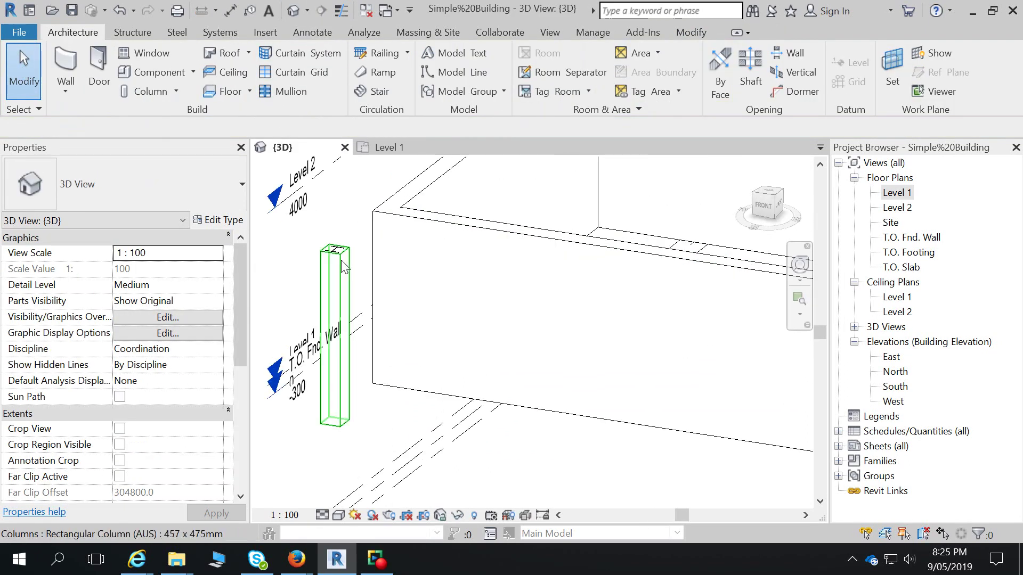
scroll(362, 264, up, 3)
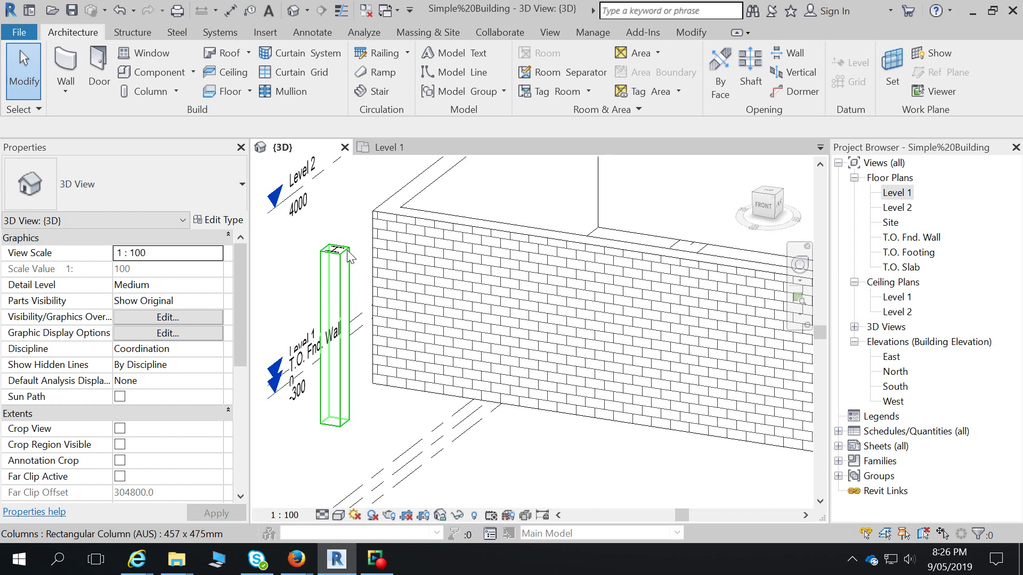
Step: Try rotating the steel column and its rectangular surround together freehand in the Level 1 plan, and undo the rotation
click(151, 91)
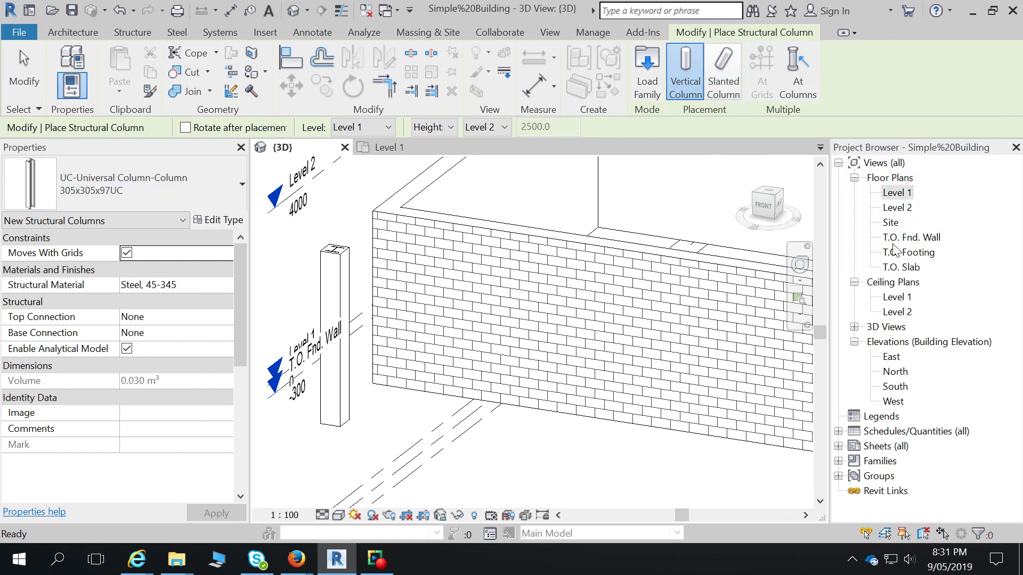
double_click(897, 193)
scroll(380, 360, down, 2)
drag(332, 313, 515, 454)
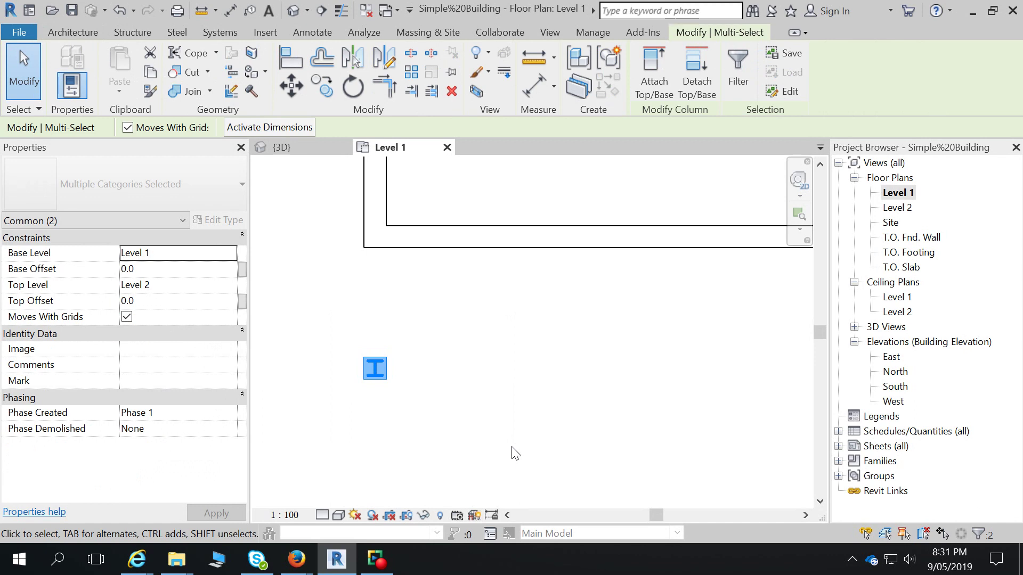
click(347, 91)
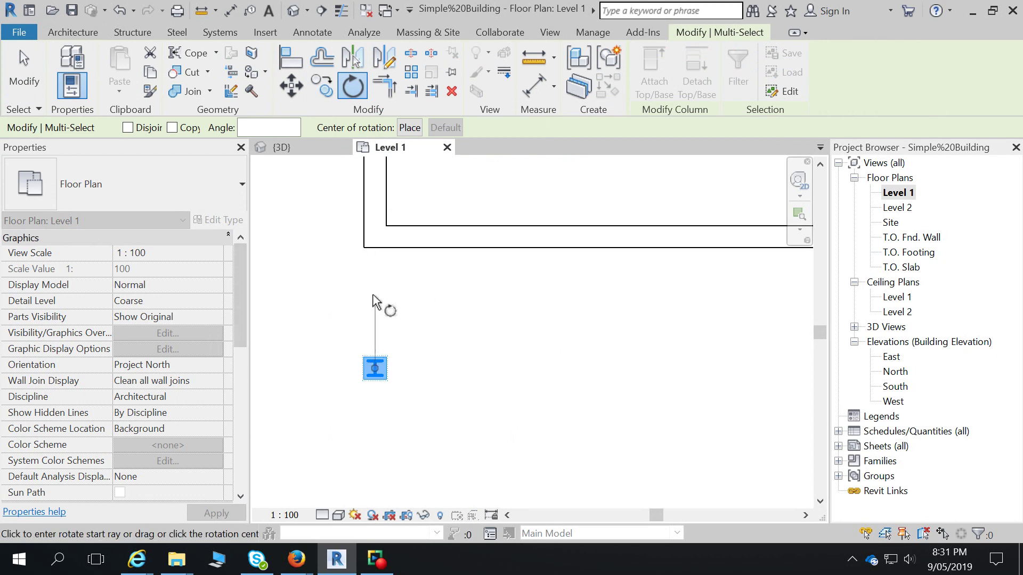
click(376, 299)
click(433, 318)
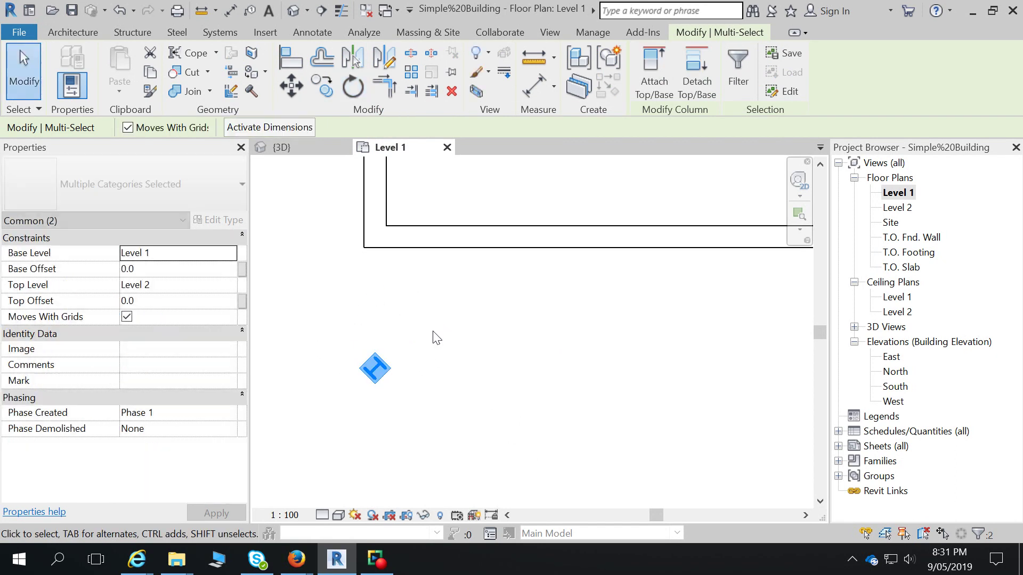
key(ctrl+z)
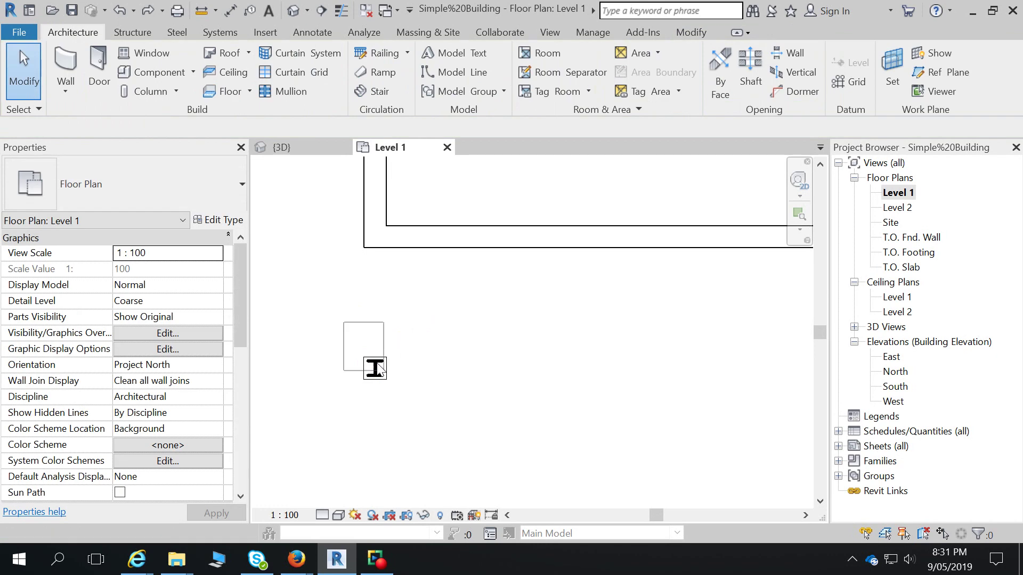
Step: Rotate the steel column and its rectangular surround together by exactly 45 degrees in the Level 1 plan
drag(343, 321, 430, 421)
click(352, 86)
click(303, 347)
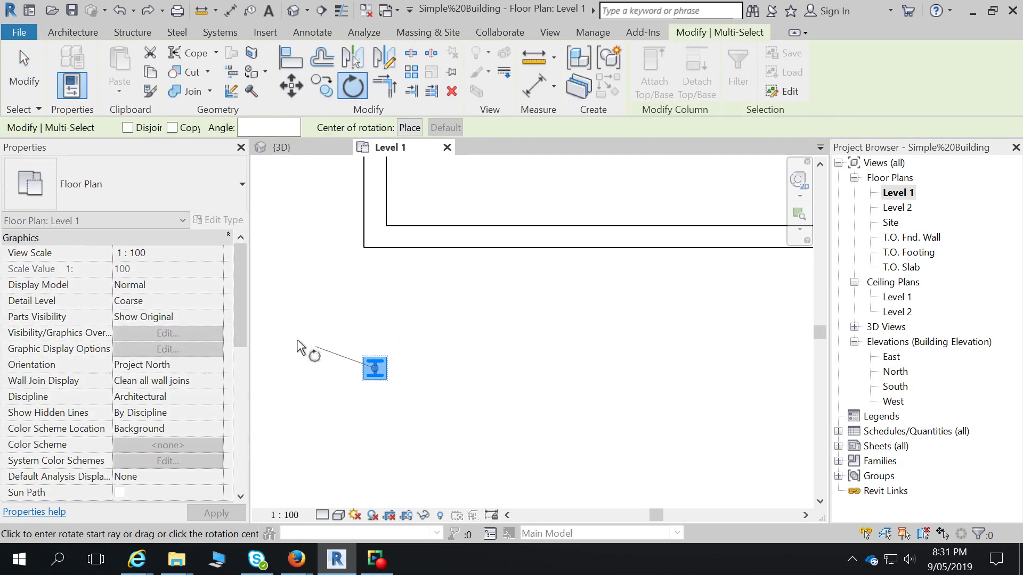
text(45)
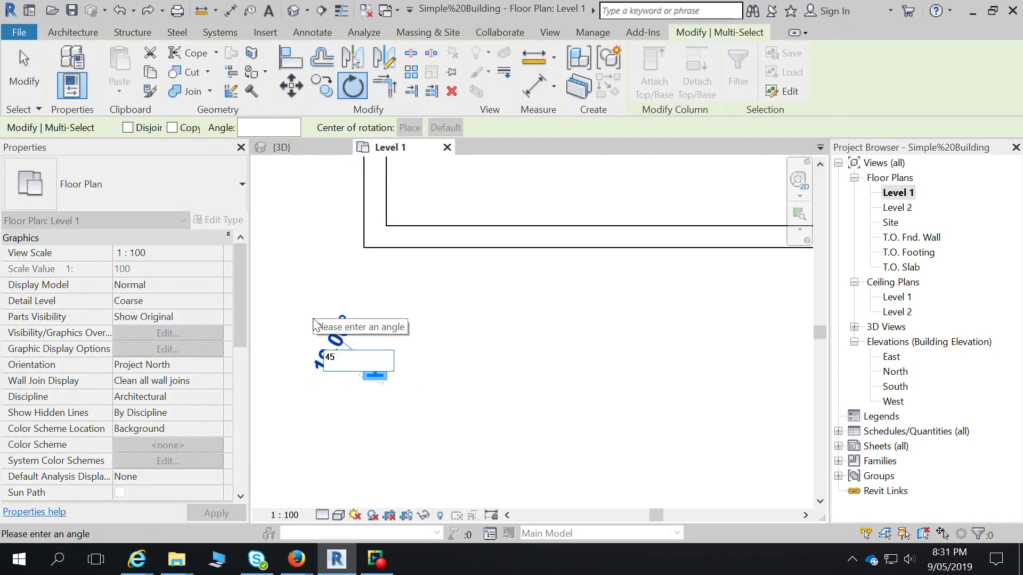
key(Return)
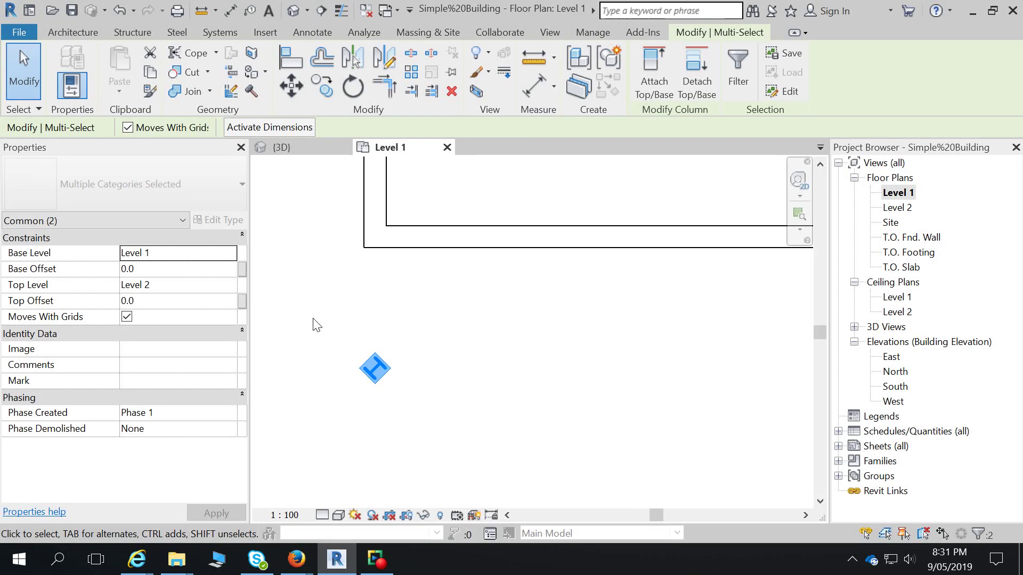
Step: Try rotating the column pair about a centre of rotation relocated just outside the columns' upper-right side
click(352, 87)
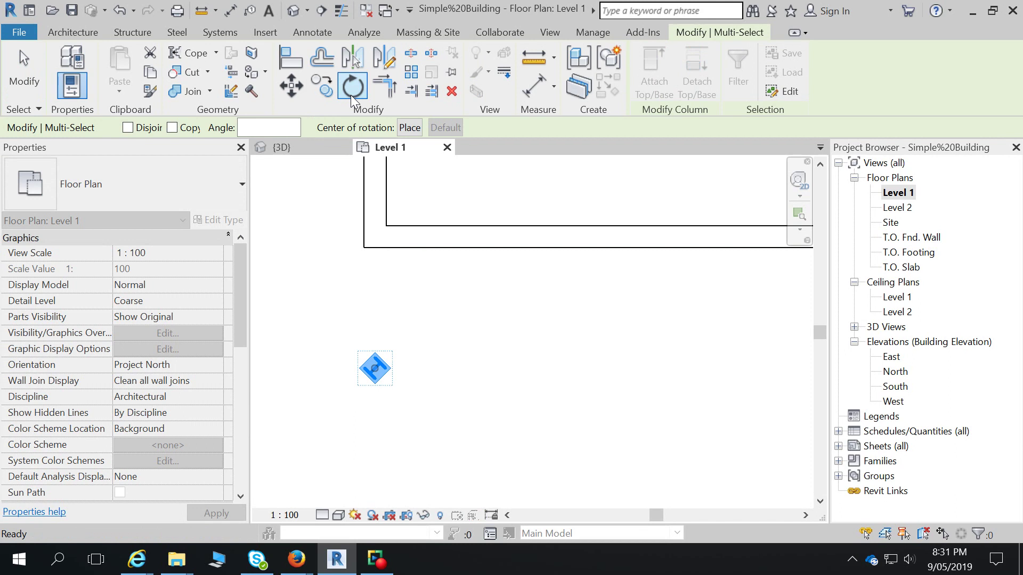
click(351, 95)
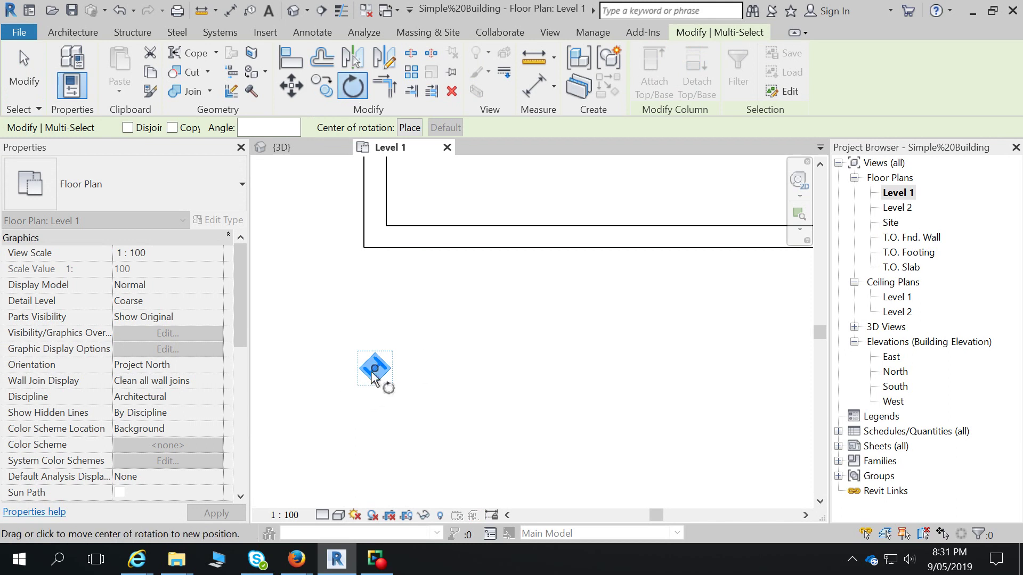
click(375, 368)
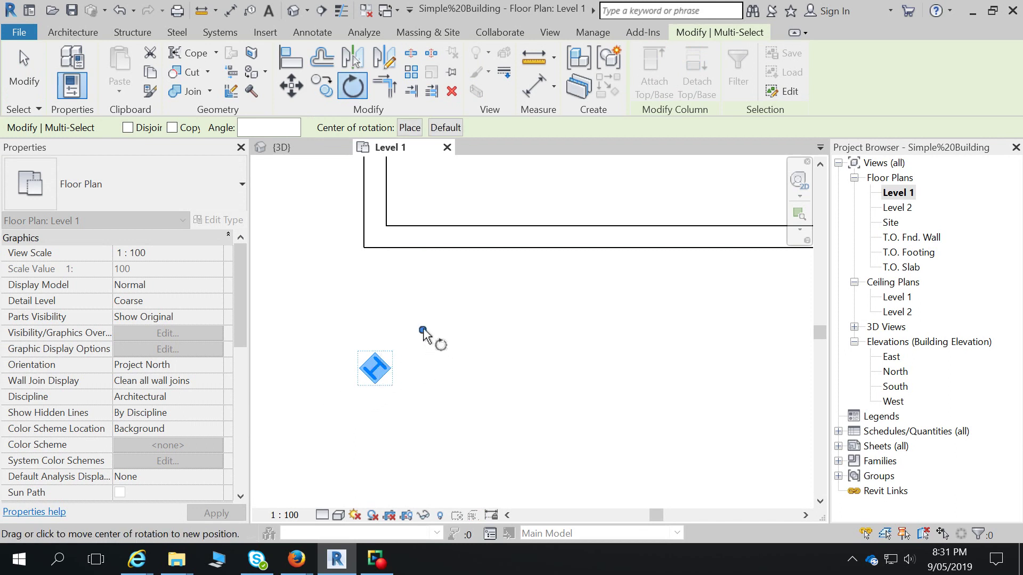
click(375, 368)
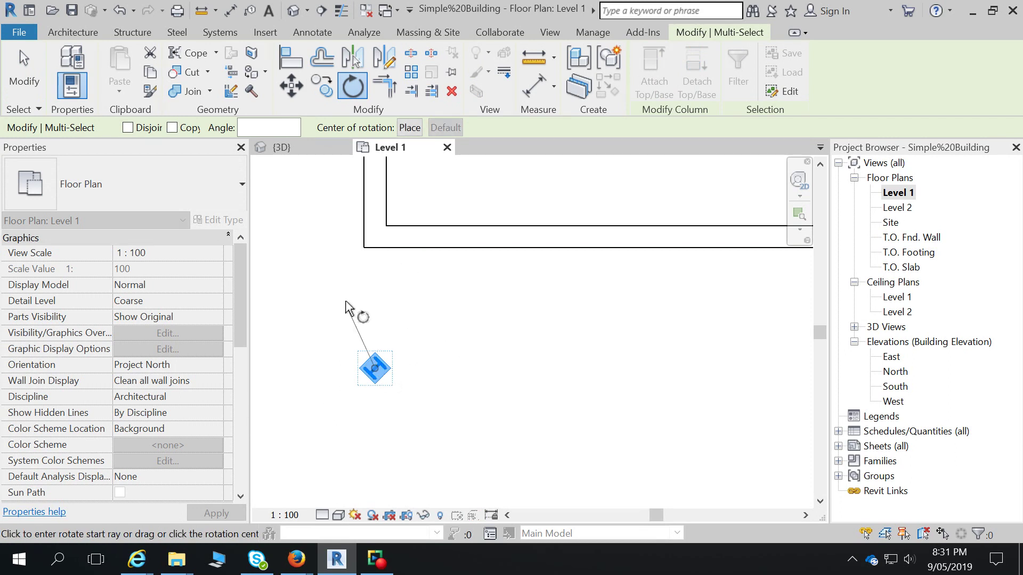
click(380, 366)
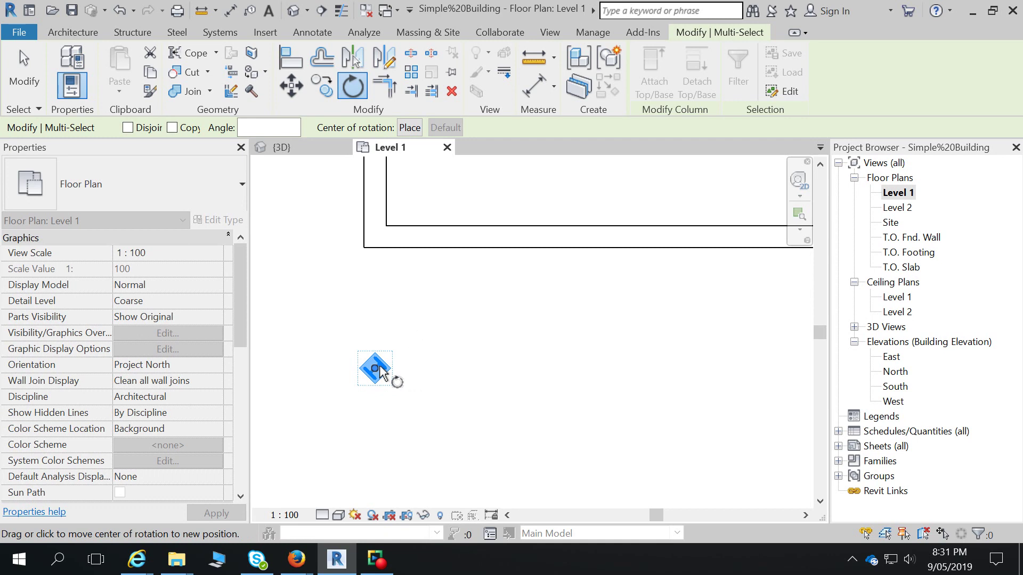
click(411, 342)
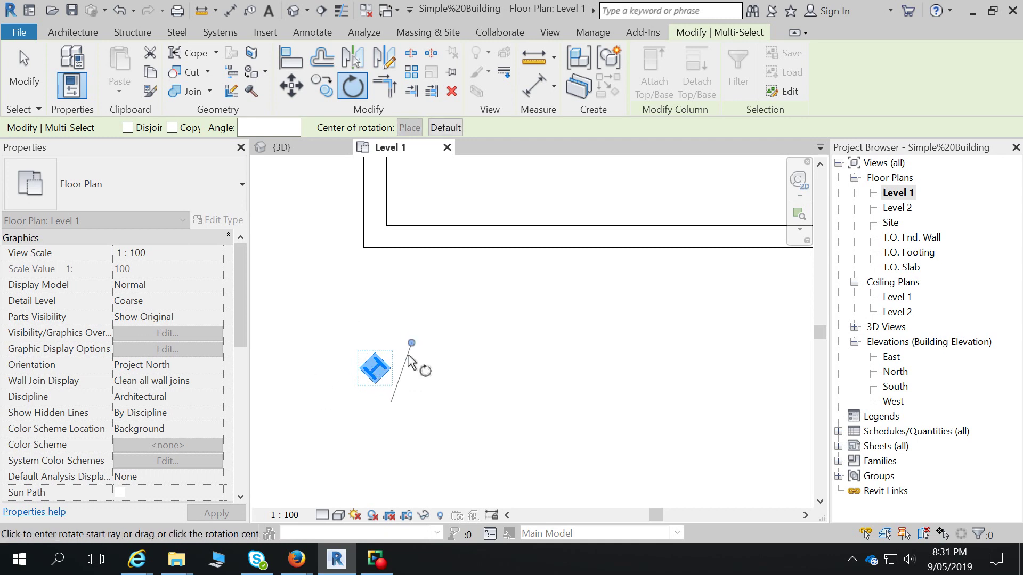
click(496, 360)
click(415, 420)
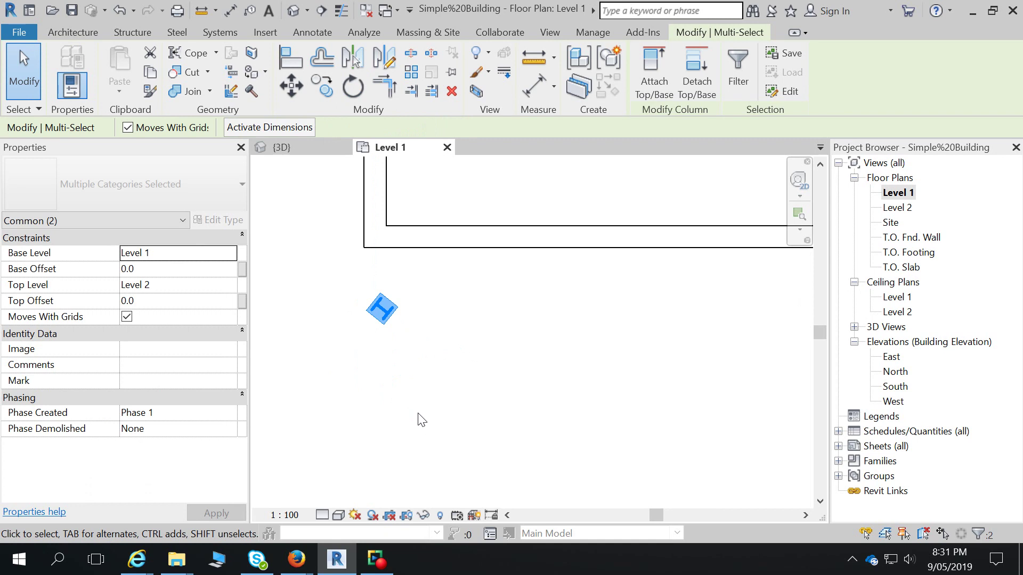
click(421, 420)
Step: Rotate the steel column and its surround together about a quarter turn clockwise around their own centre
drag(347, 391, 423, 334)
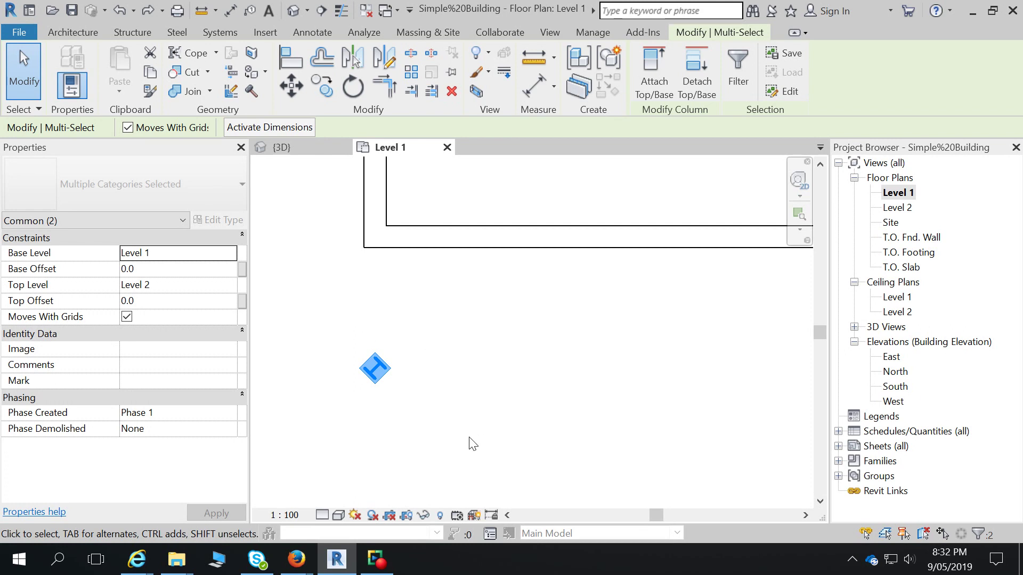
drag(342, 413, 420, 342)
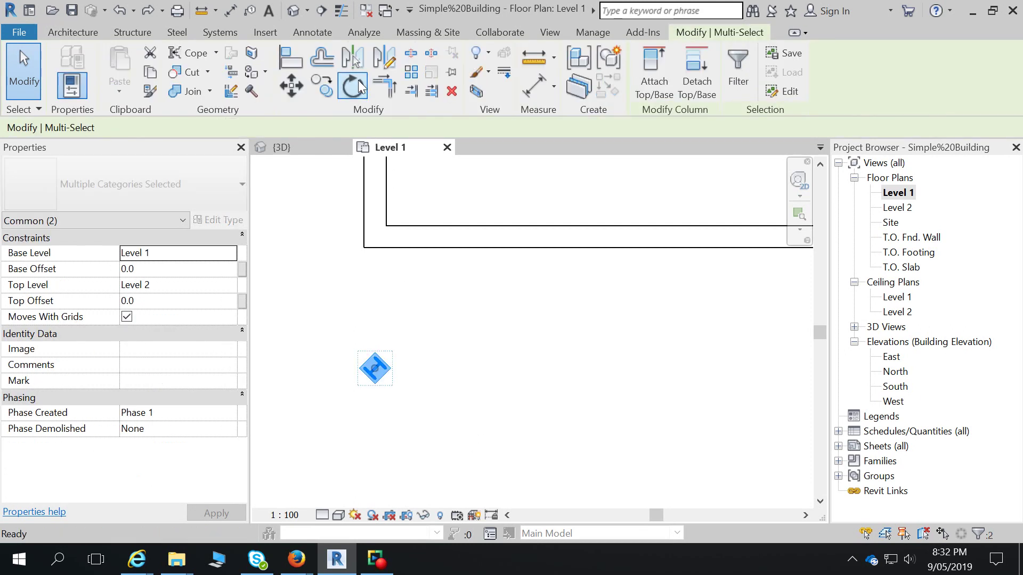
click(352, 86)
click(416, 330)
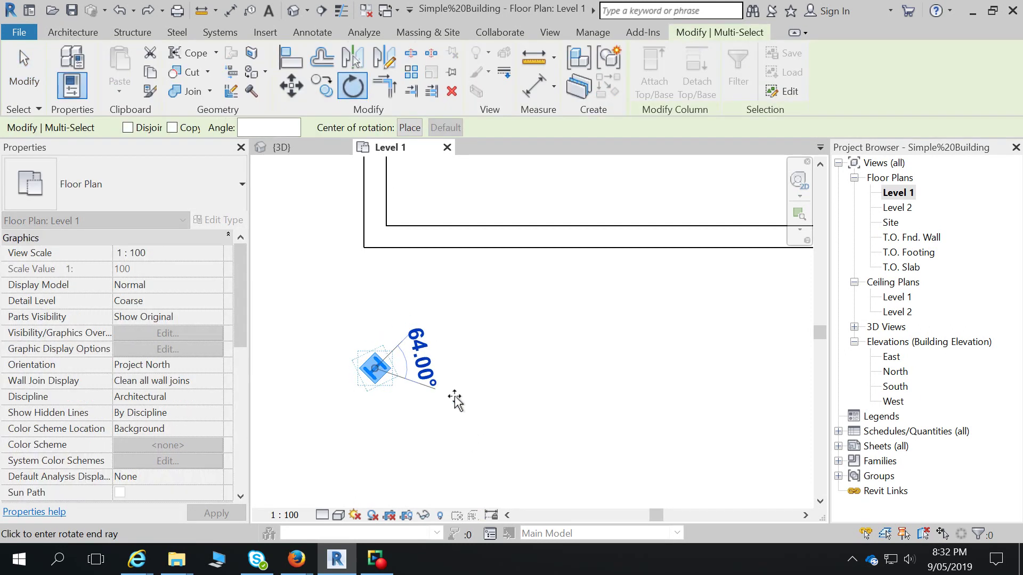
click(454, 455)
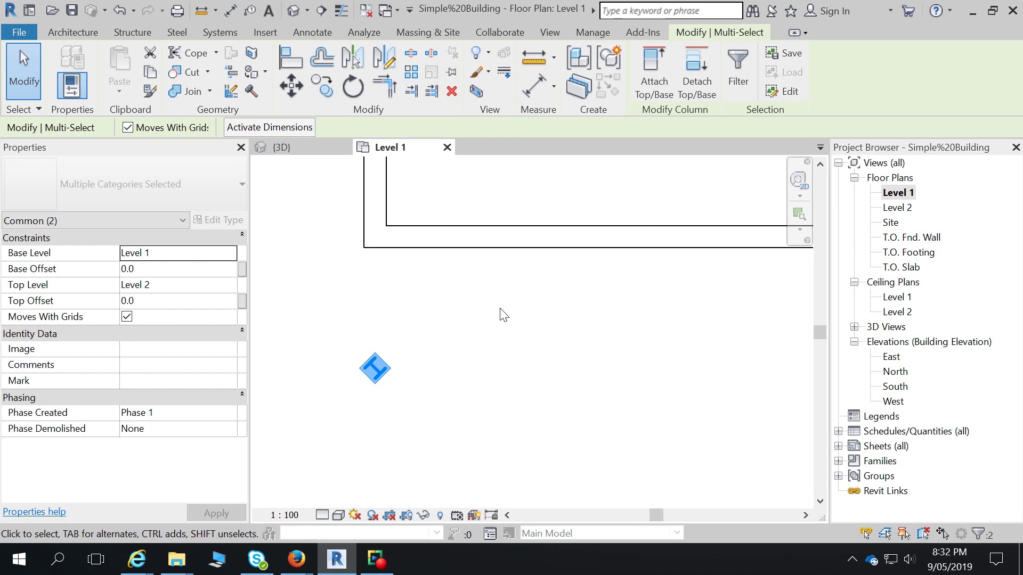
Step: Set up a linear array of the column pair with Move To set to Last and Constrain turned on
scroll(543, 346, down, 3)
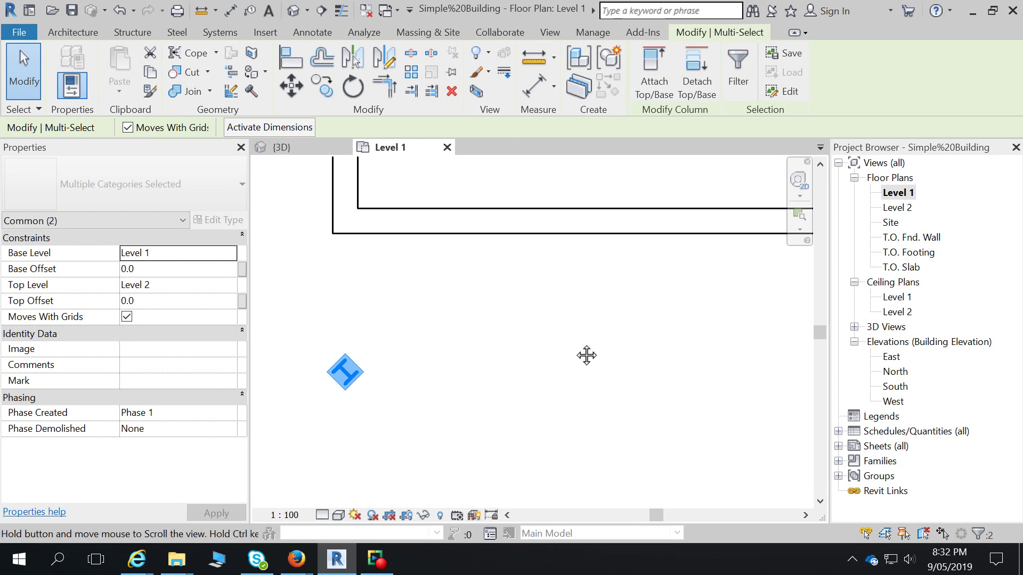
scroll(544, 388, down, 3)
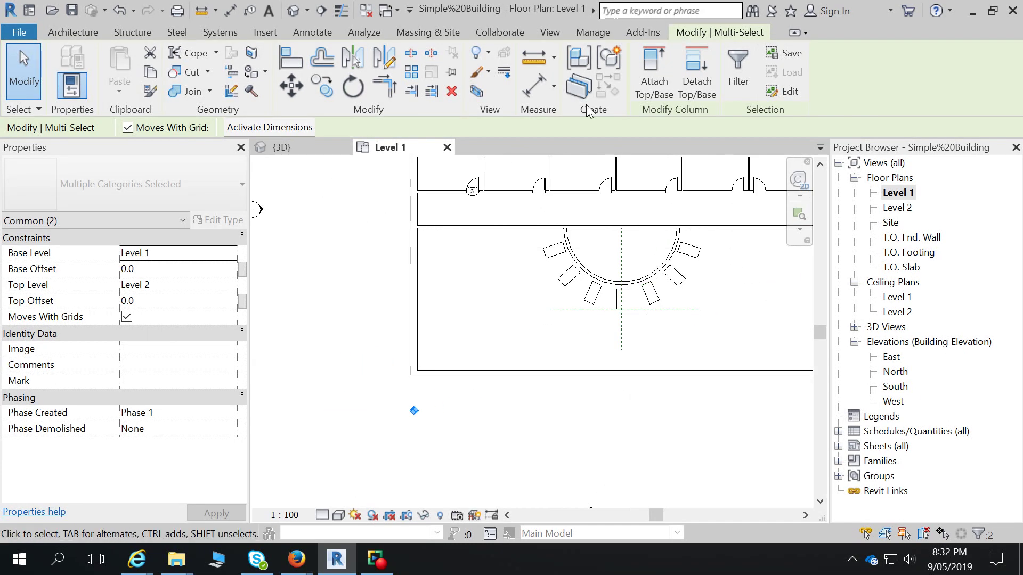
click(411, 73)
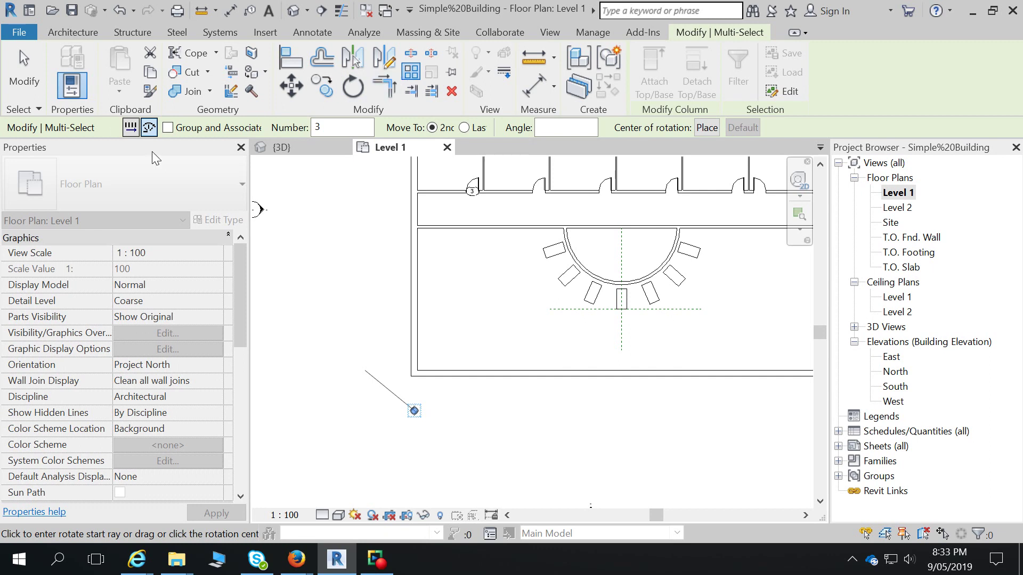
click(133, 128)
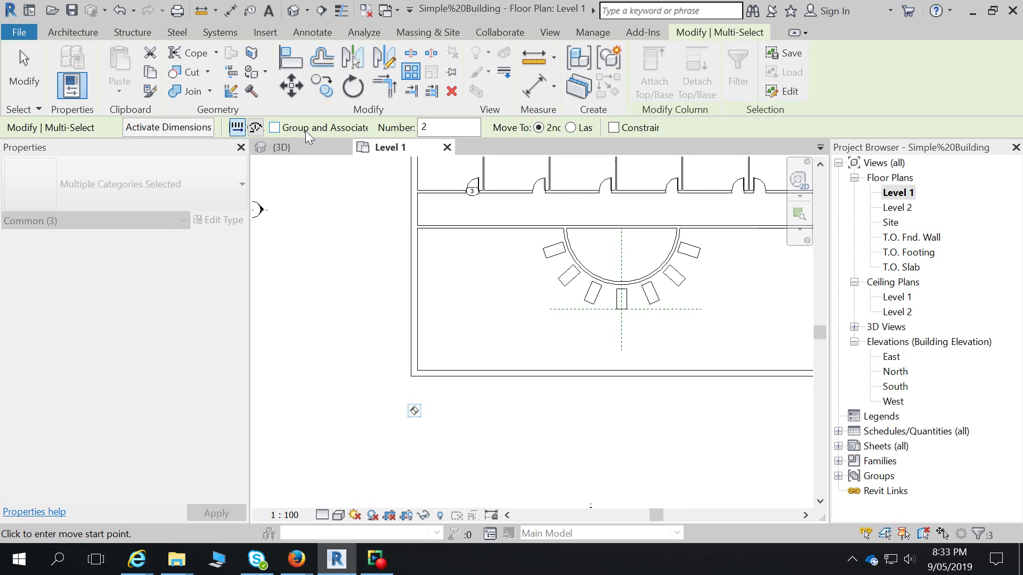
click(574, 129)
middle_drag(599, 221, 513, 217)
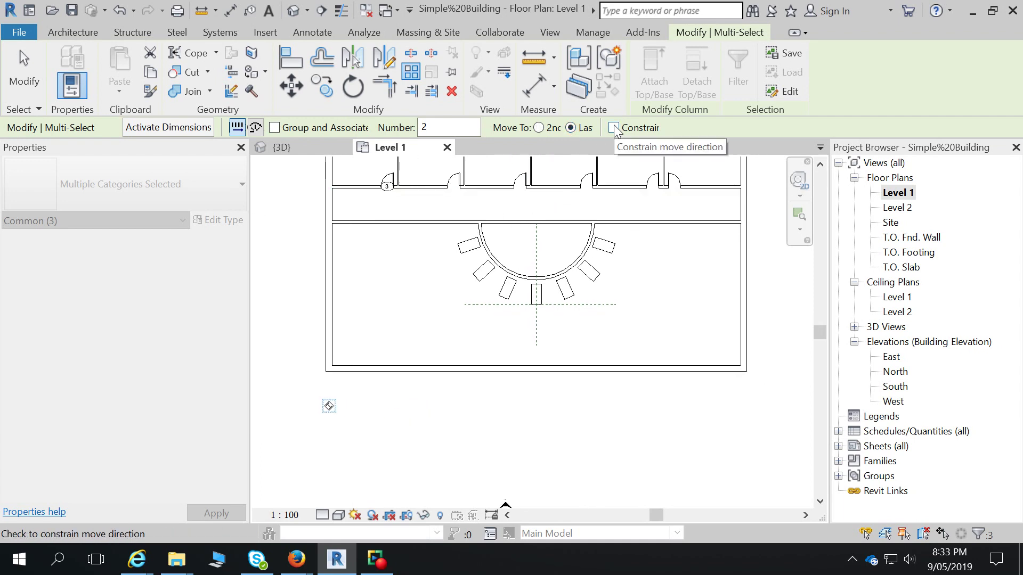
click(614, 128)
Step: Array the column pair horizontally as 10 ungrouped items, ending below the building's lower-right corner
scroll(320, 407, up, 3)
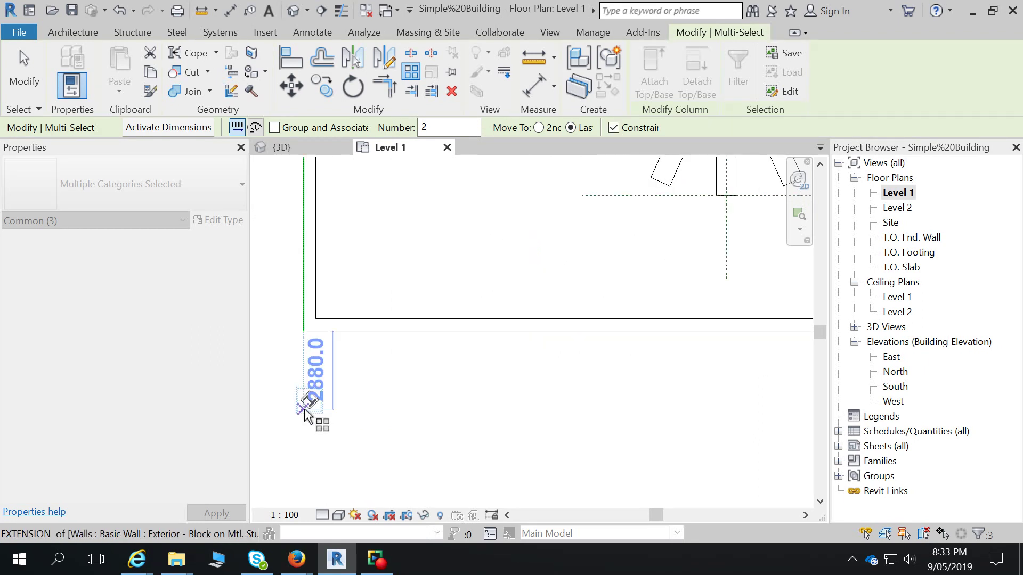
scroll(312, 409, up, 3)
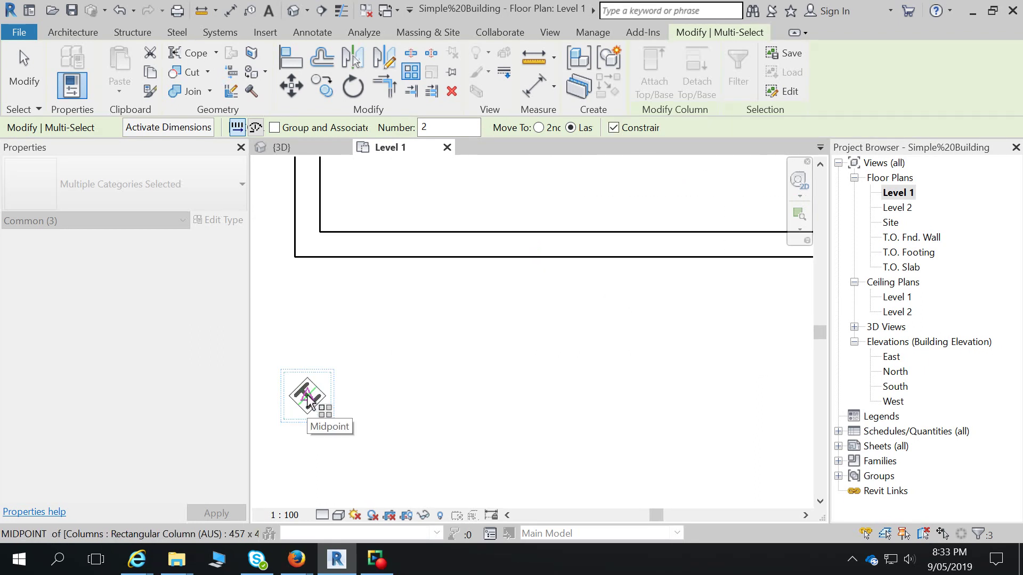
click(308, 400)
scroll(311, 397, down, 3)
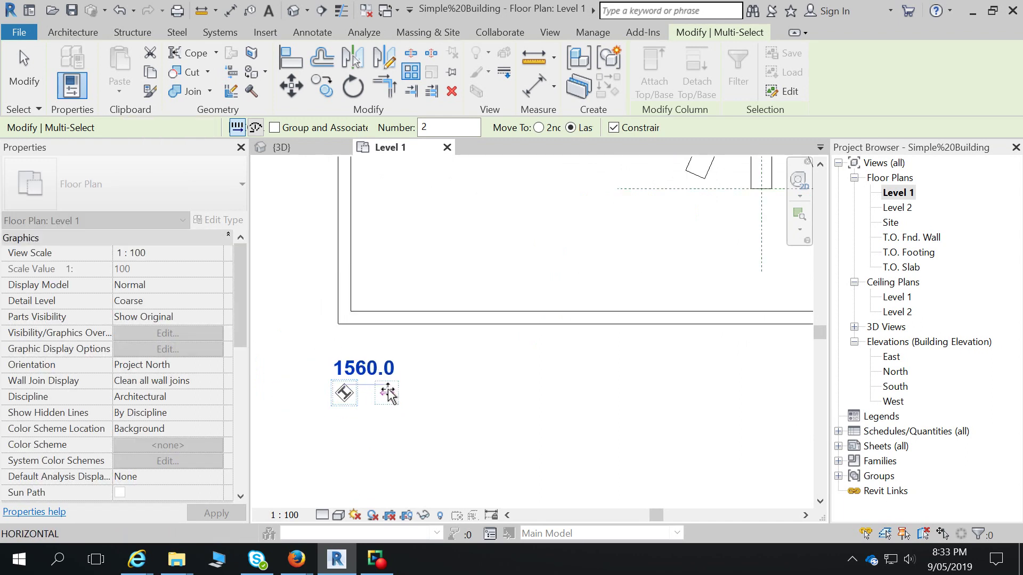
scroll(487, 396, down, 4)
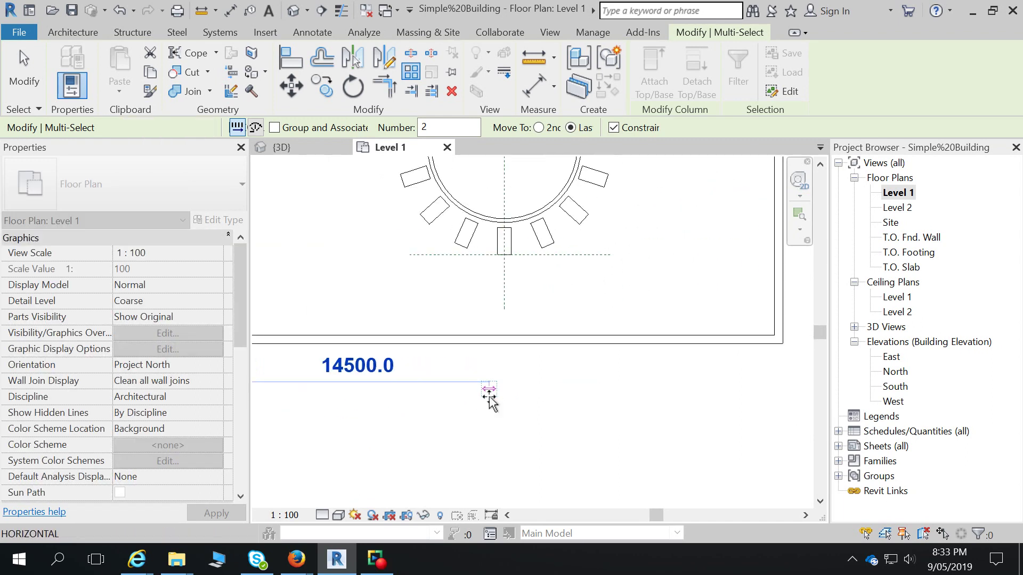
double_click(421, 127)
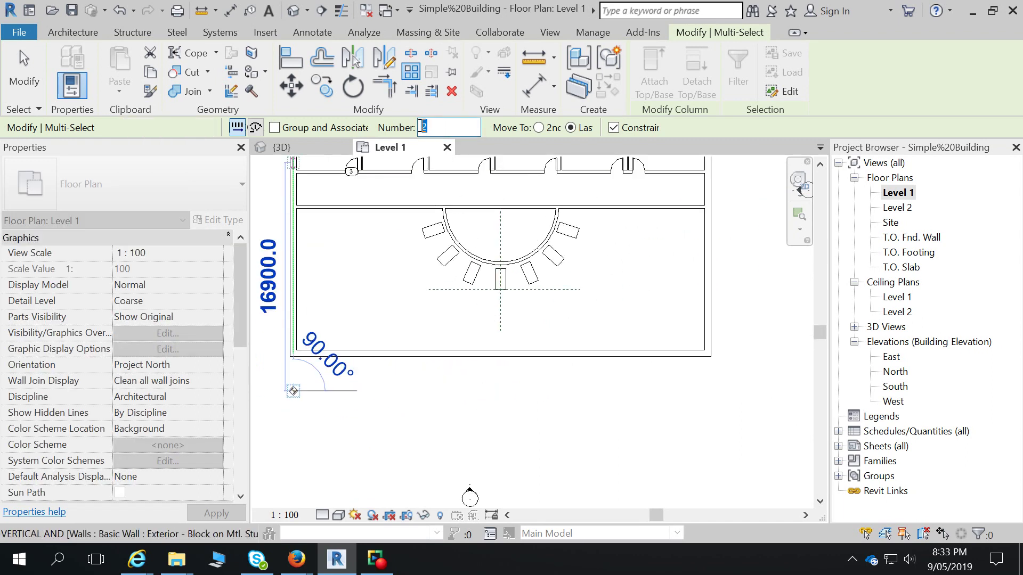
text(10)
click(707, 386)
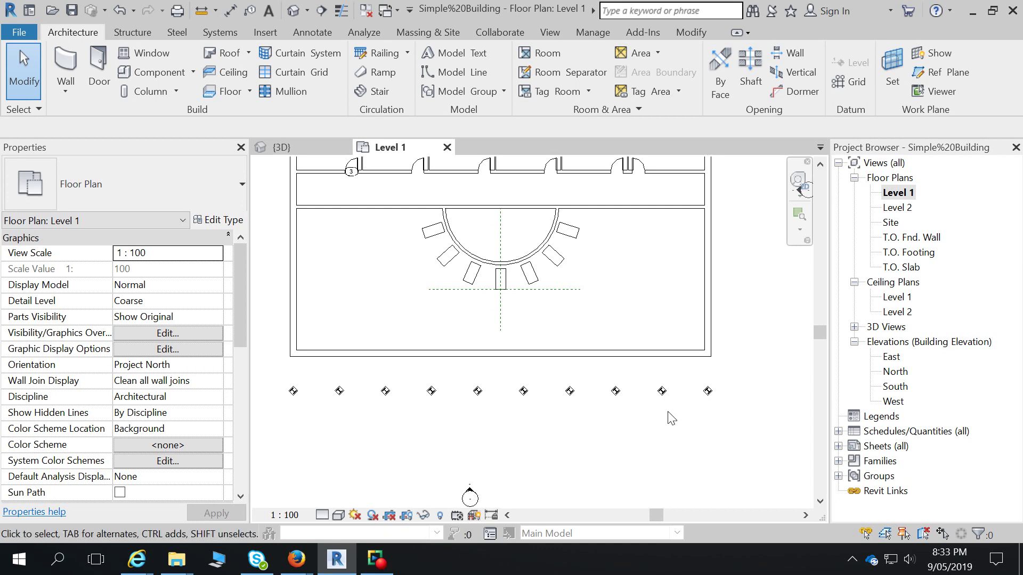
Step: Select one arrayed steel column to check that it is independent, and undo the ungrouped array
click(661, 391)
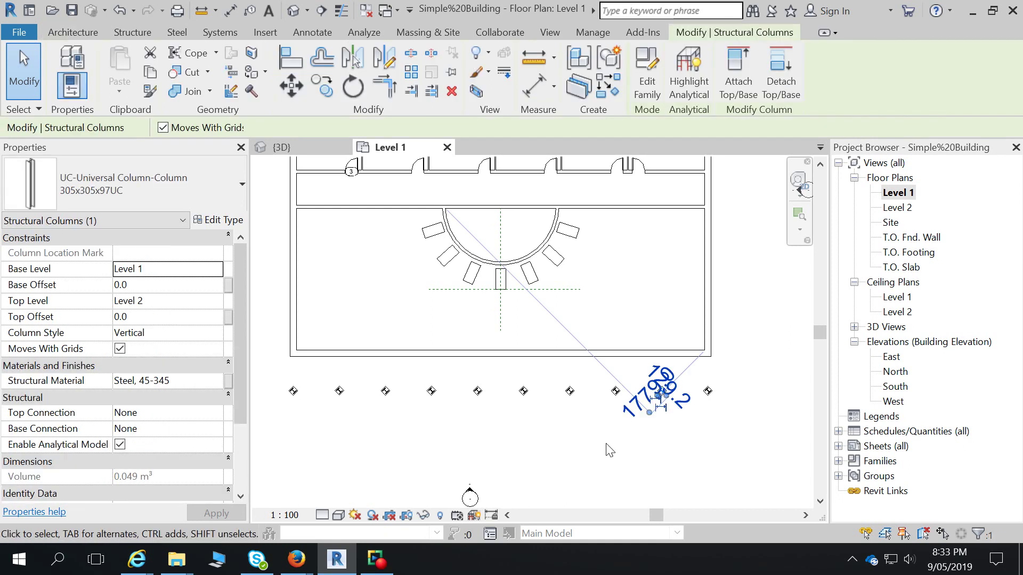
click(610, 448)
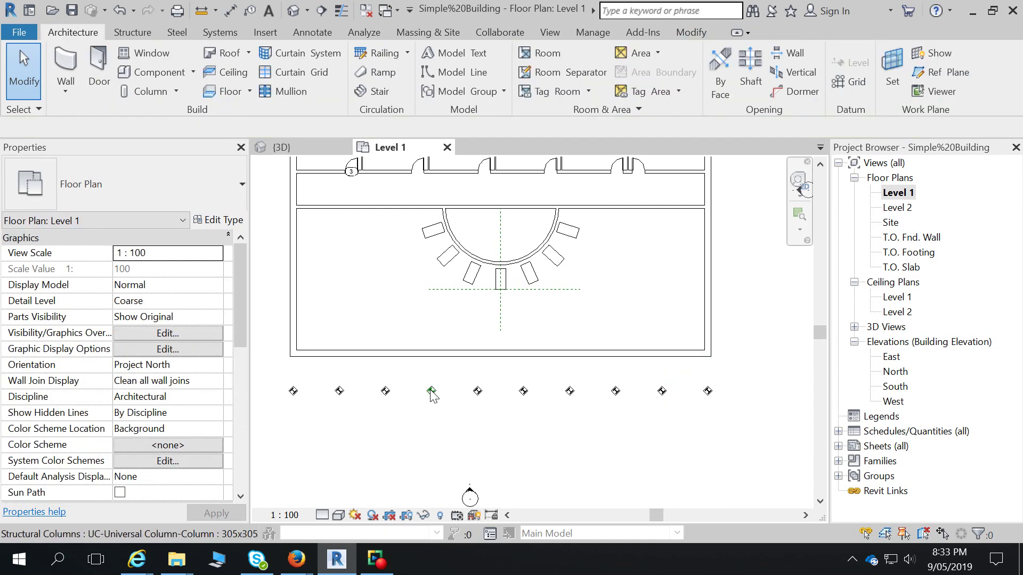
key(ctrl+z)
Step: Array the column pair horizontally to below the building's lower-right corner with Group and Associate on, and set the count to 10
click(413, 410)
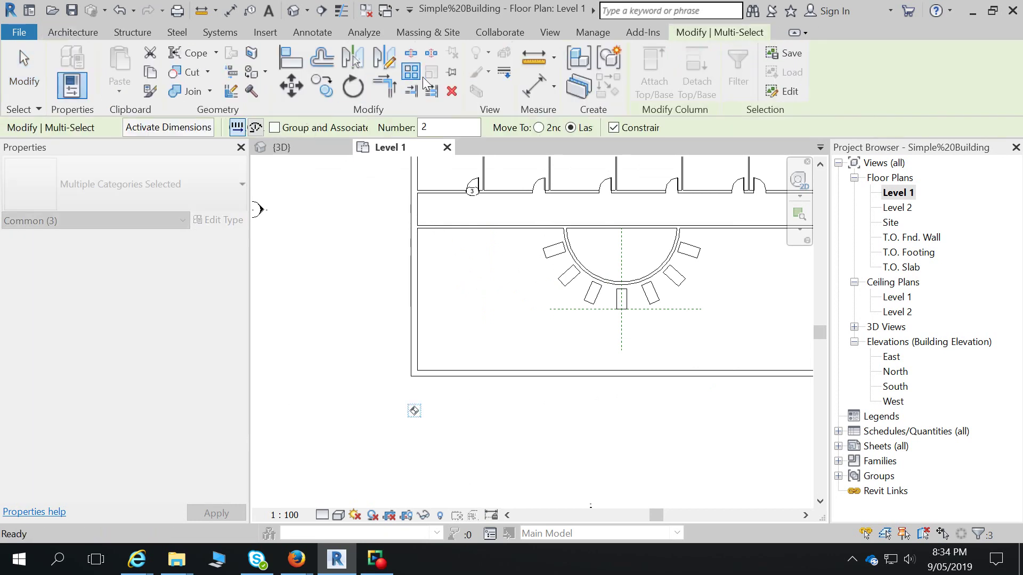
click(275, 127)
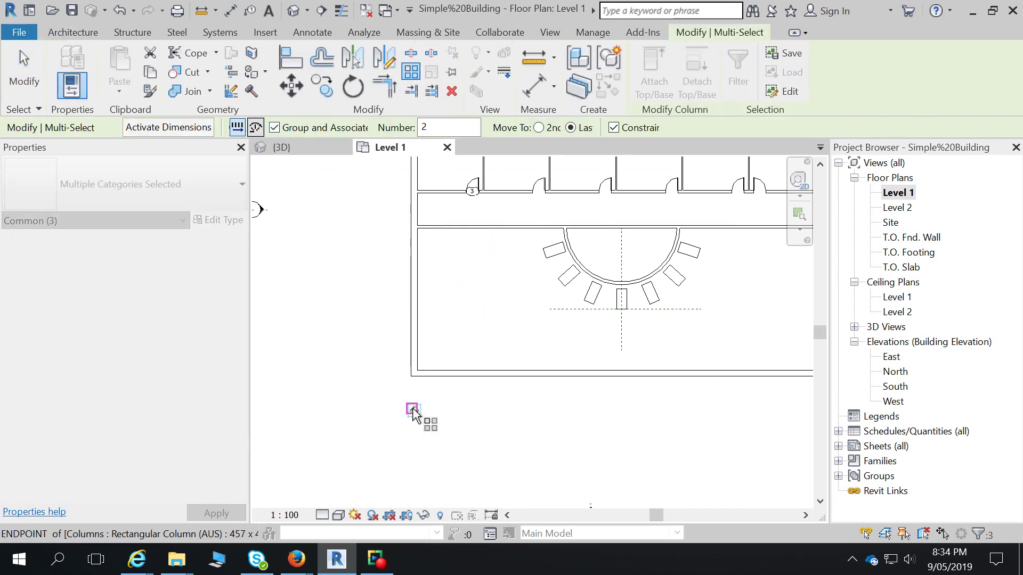
scroll(417, 420, up, 3)
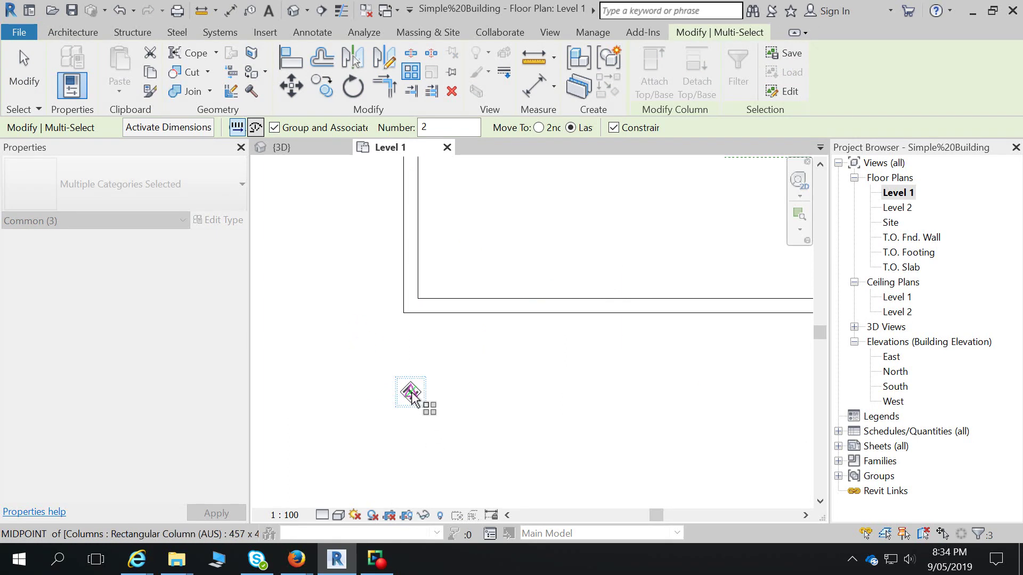
click(411, 394)
scroll(419, 403, down, 4)
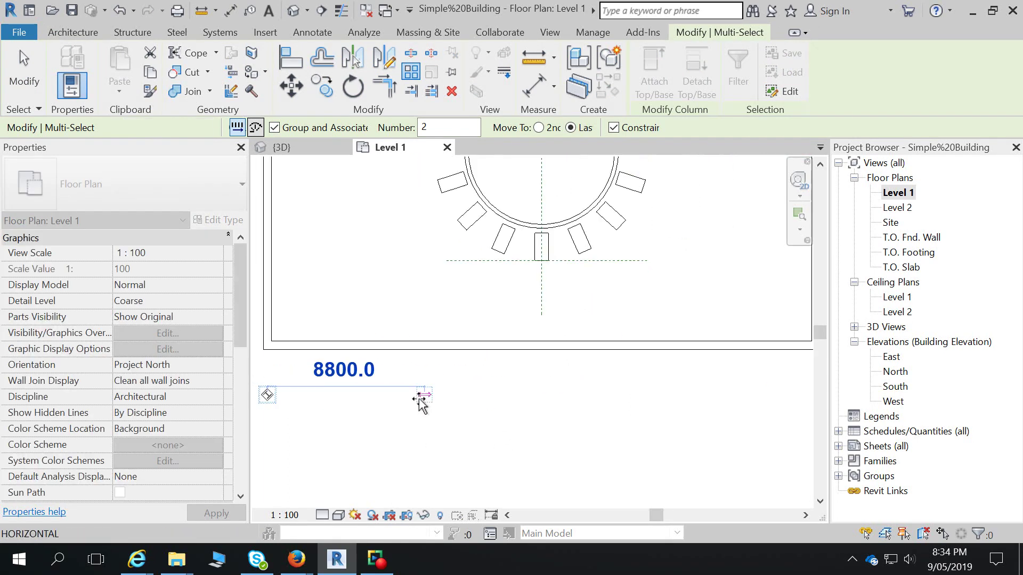
click(701, 418)
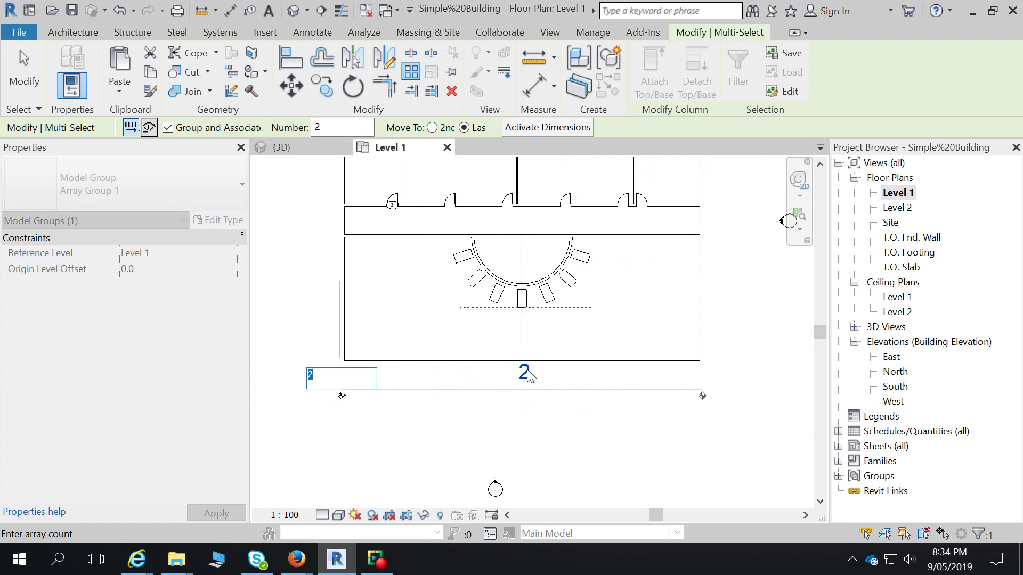
text(10)
key(Return)
Step: Confirm the column array, select its end group, and change the array count to 8
click(559, 392)
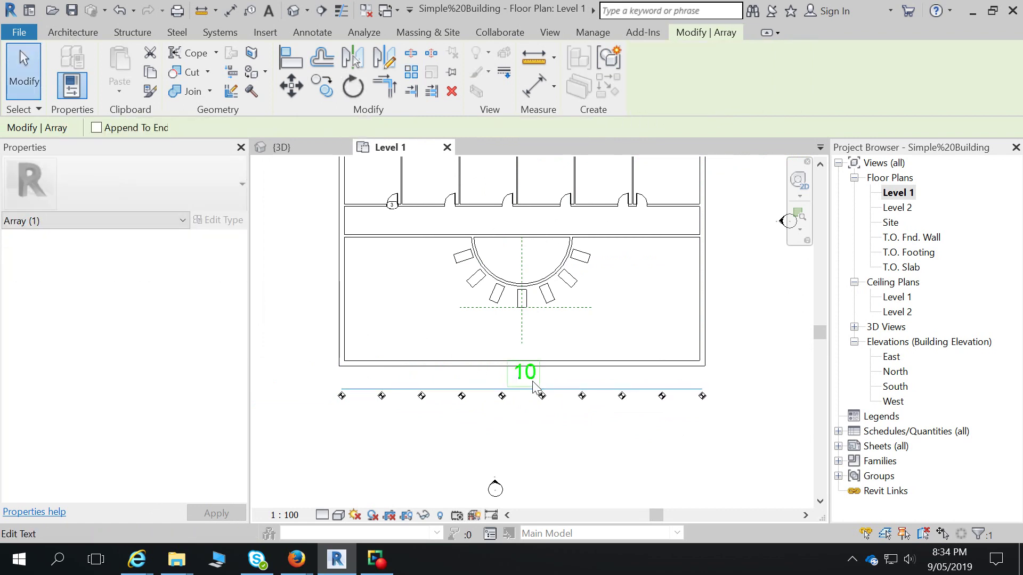
click(525, 379)
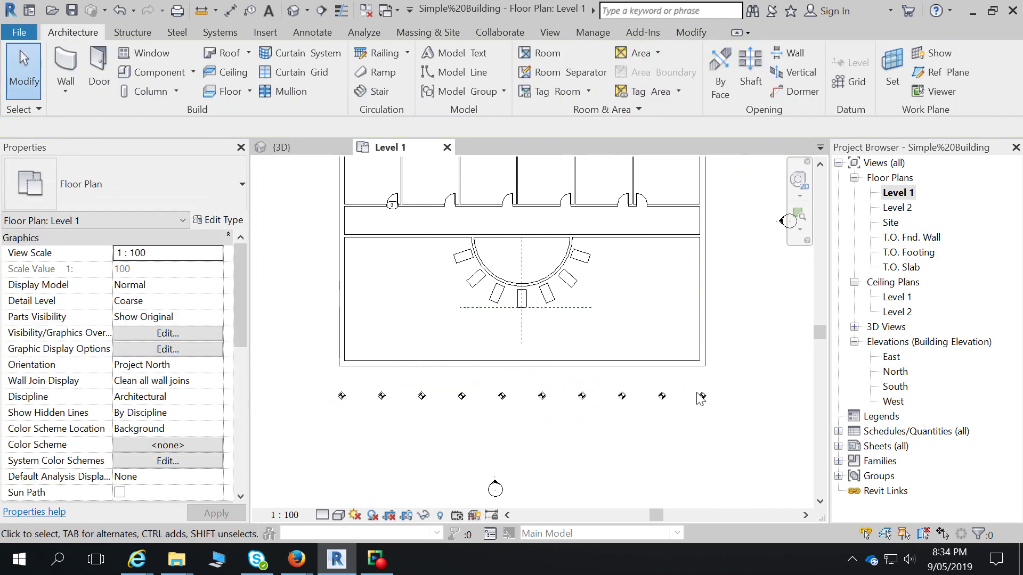
click(701, 397)
click(515, 379)
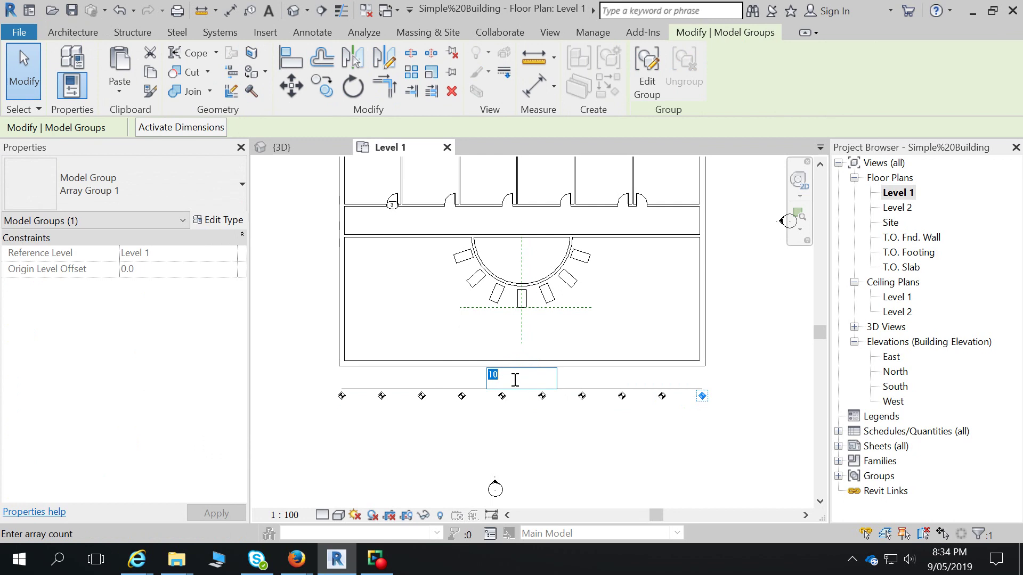
text(8)
key(Return)
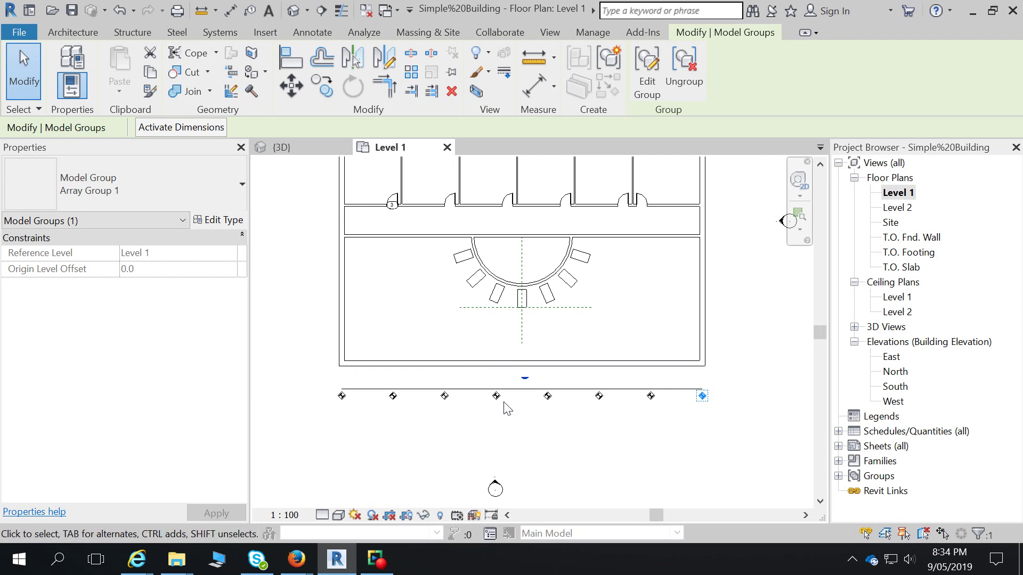
Step: Set the count of the column array along the front wall to 5
click(523, 373)
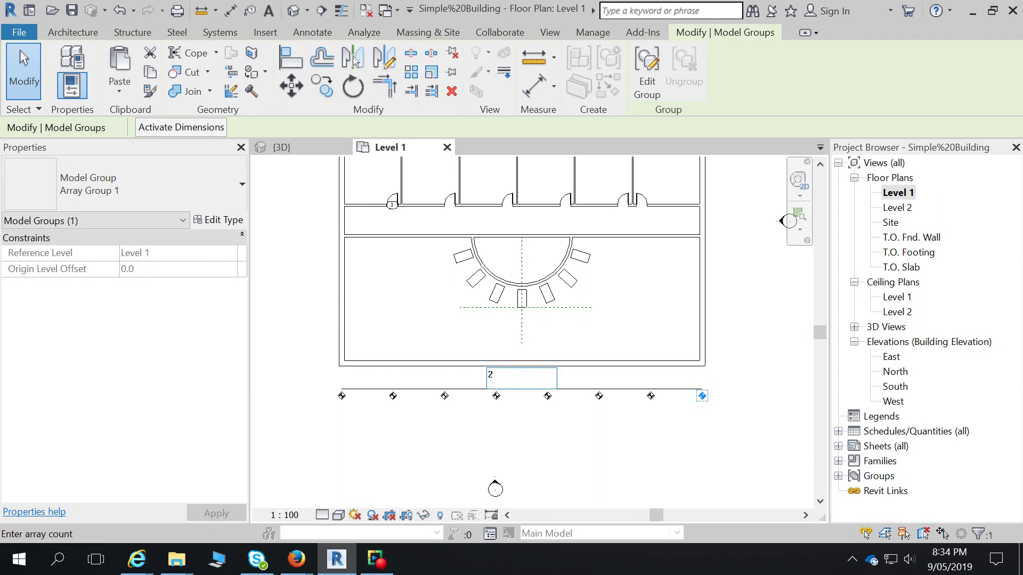
key(Return)
click(526, 378)
text(5)
key(Return)
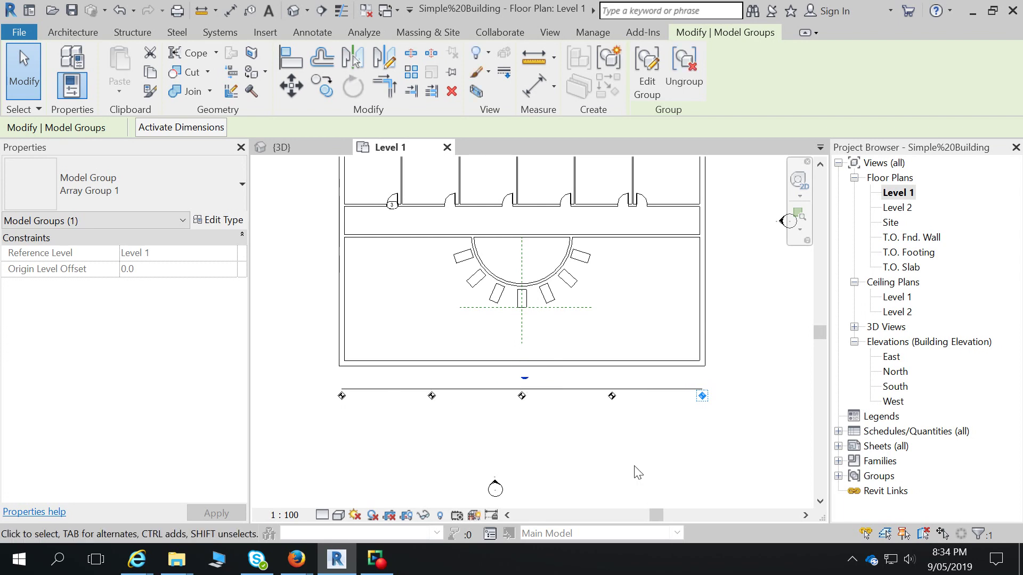
click(633, 461)
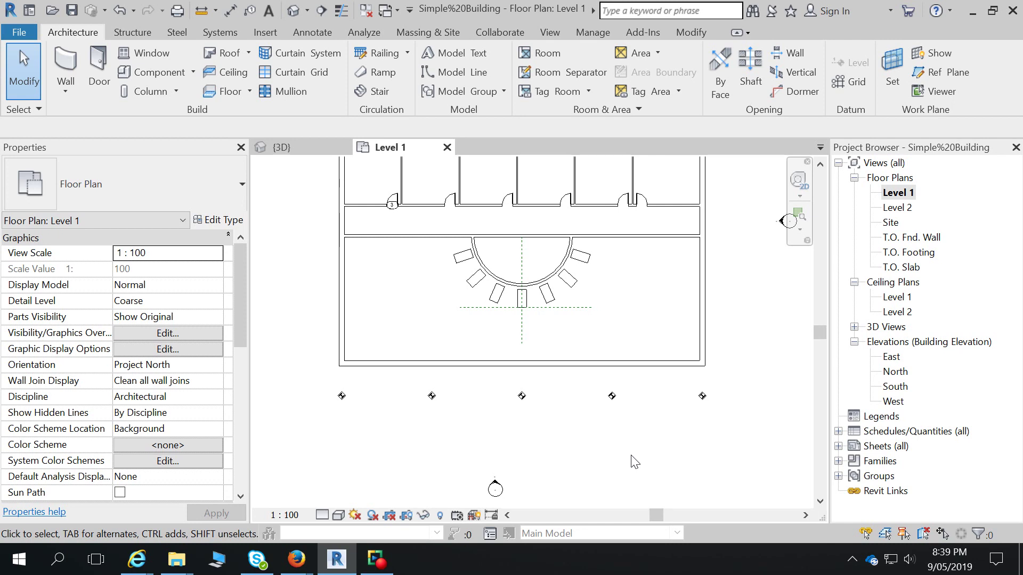
Step: Edit the middle array group, change its rectangular column to the 610 x 610mm type, and finish the group edit
click(523, 396)
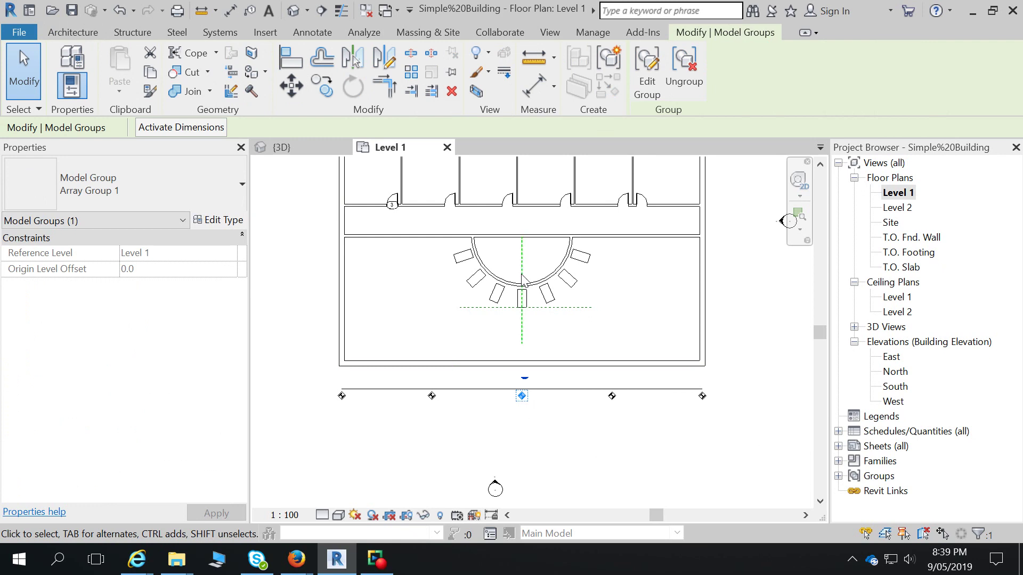
double_click(524, 396)
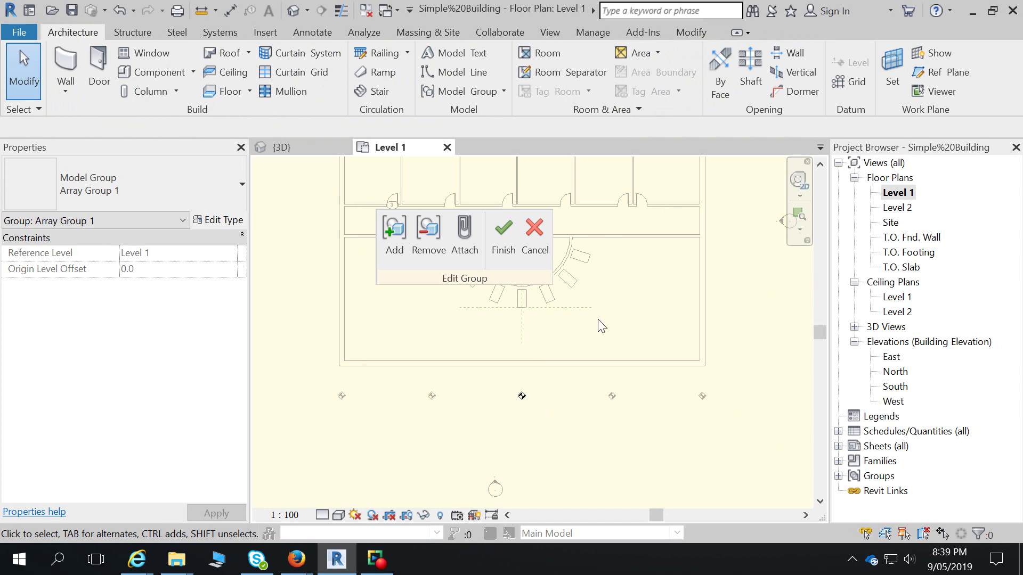
click(523, 397)
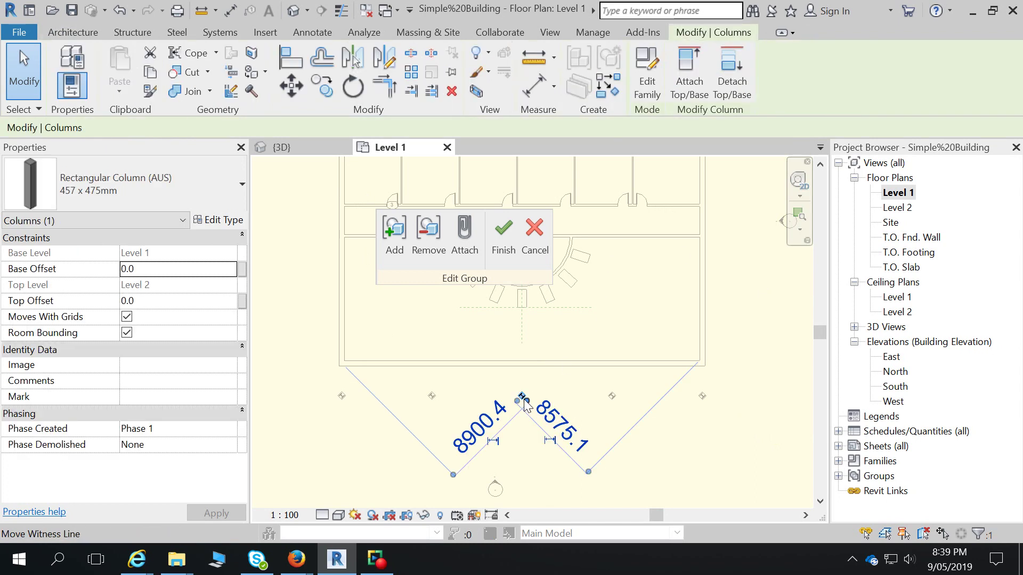
click(128, 184)
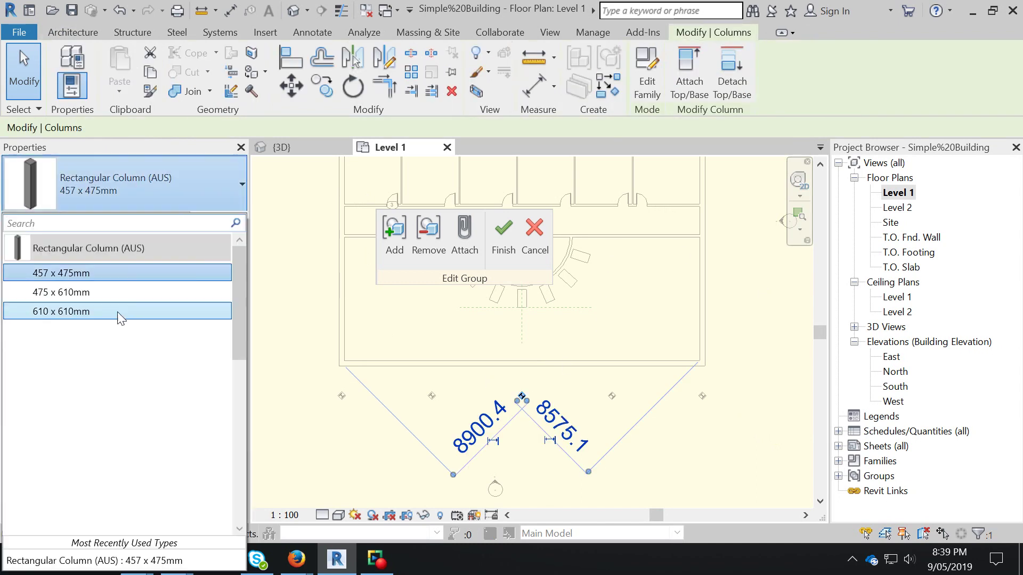
mouse_move(121, 270)
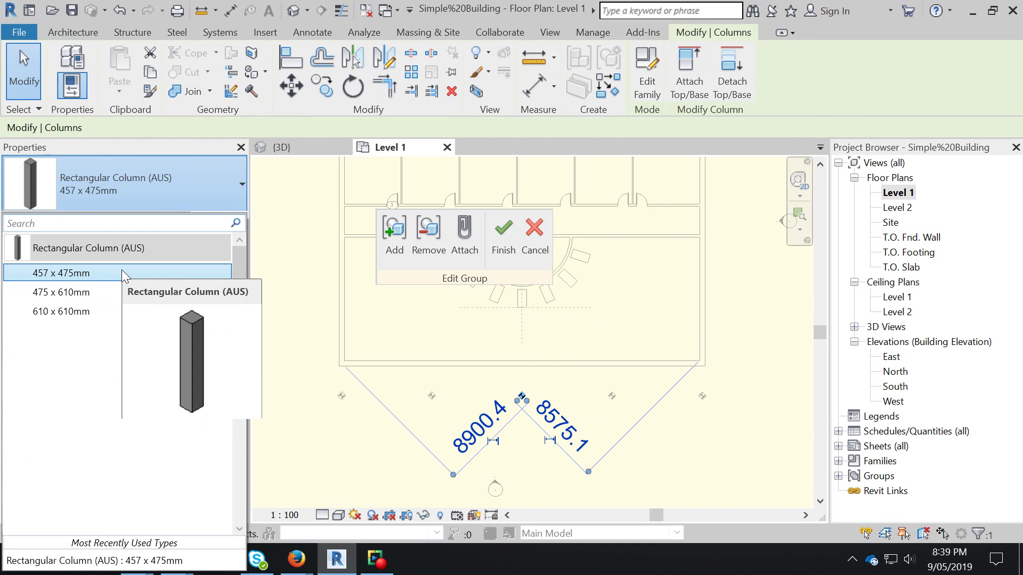
click(117, 307)
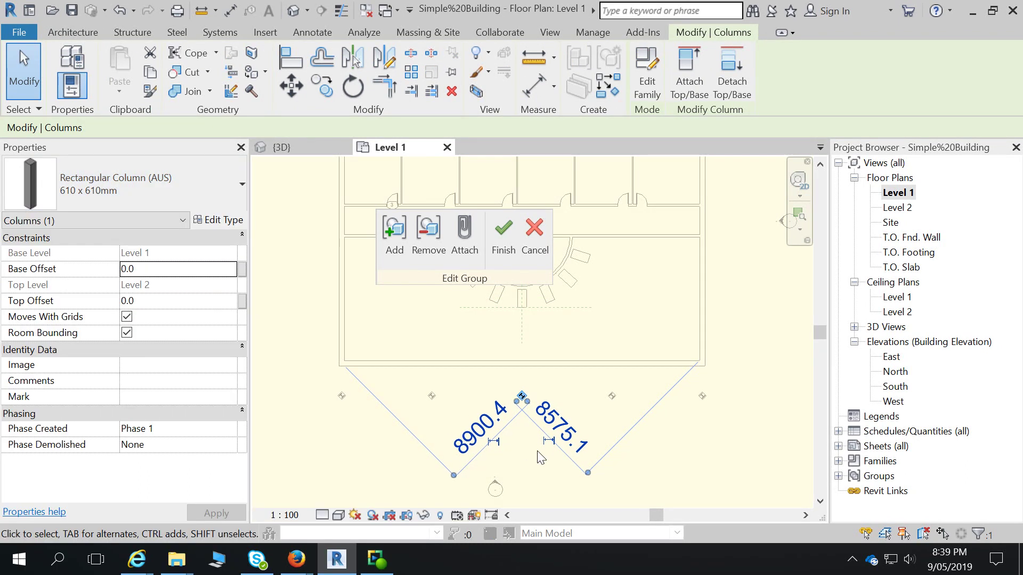
click(495, 226)
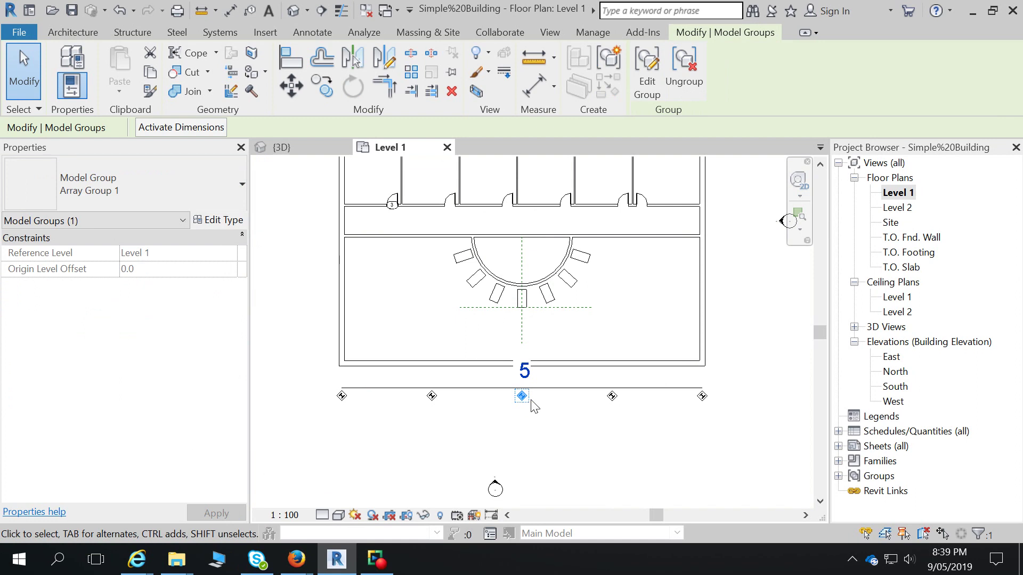
Step: Ungroup the middle column pair of the array and clear the selection
scroll(533, 406, up, 6)
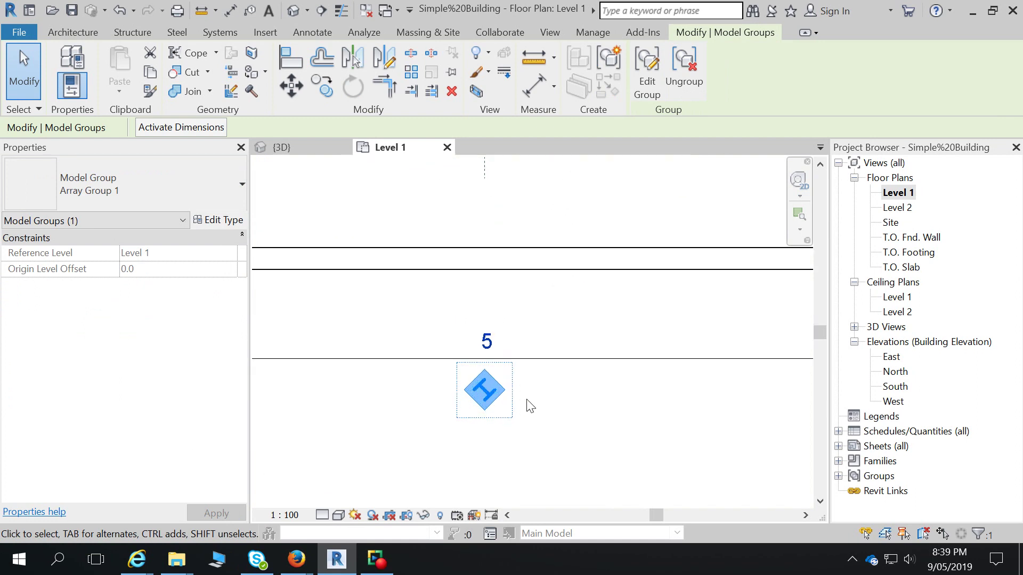
middle_drag(699, 425, 522, 407)
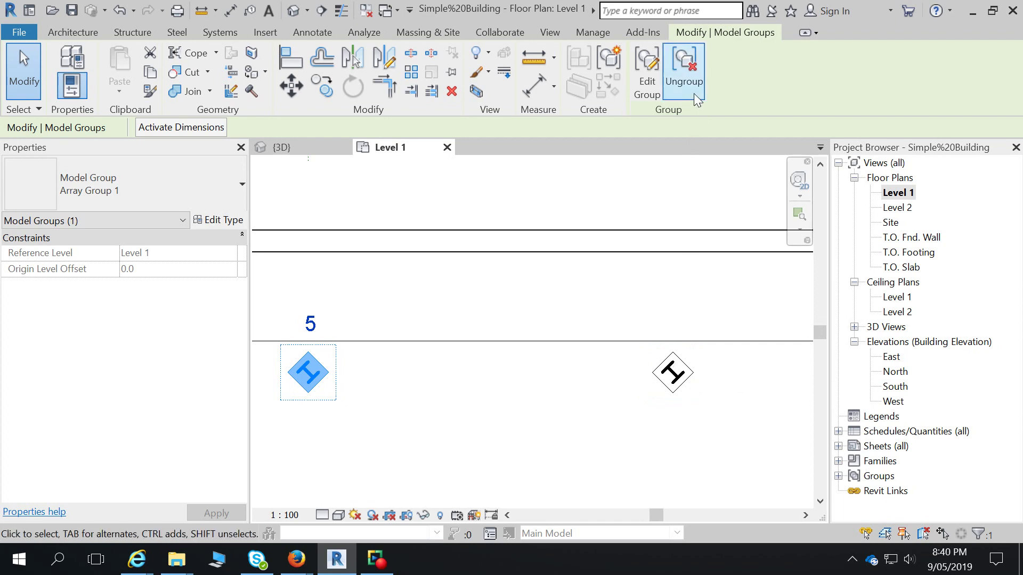
click(684, 67)
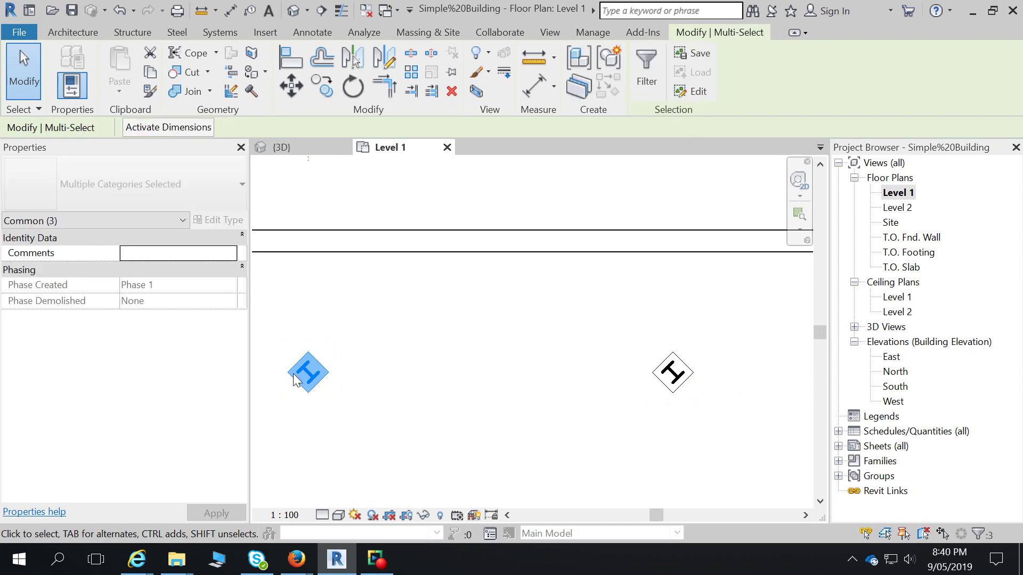
key(Escape)
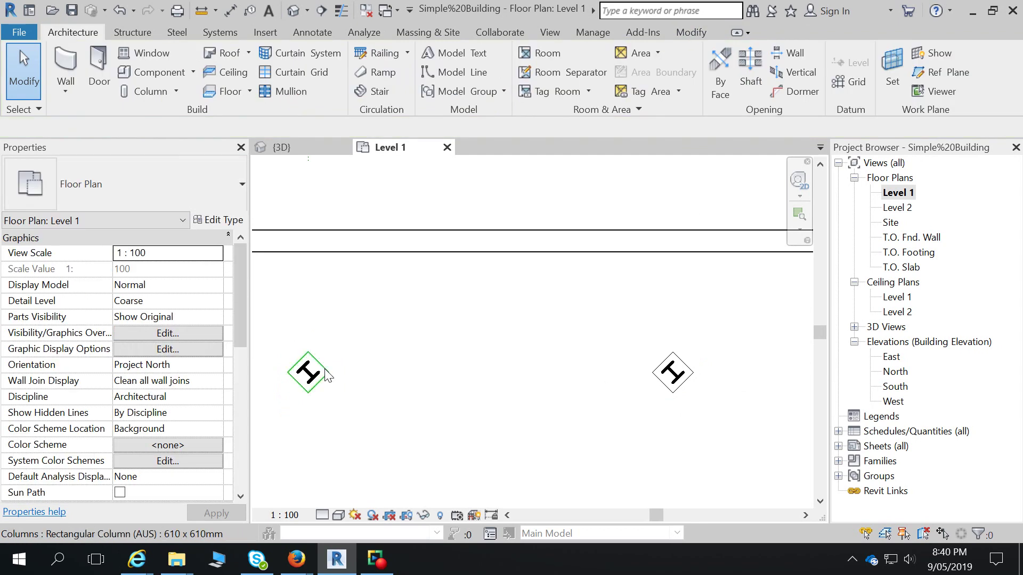
Step: Change the ungrouped middle rectangular column to the 457 x 475mm type
click(323, 371)
click(182, 178)
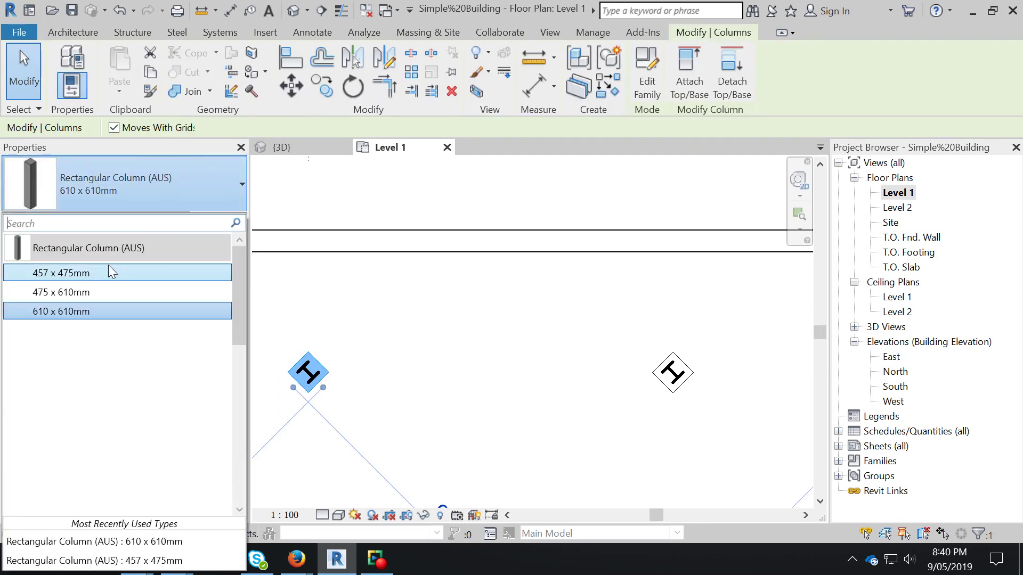
click(108, 271)
click(407, 403)
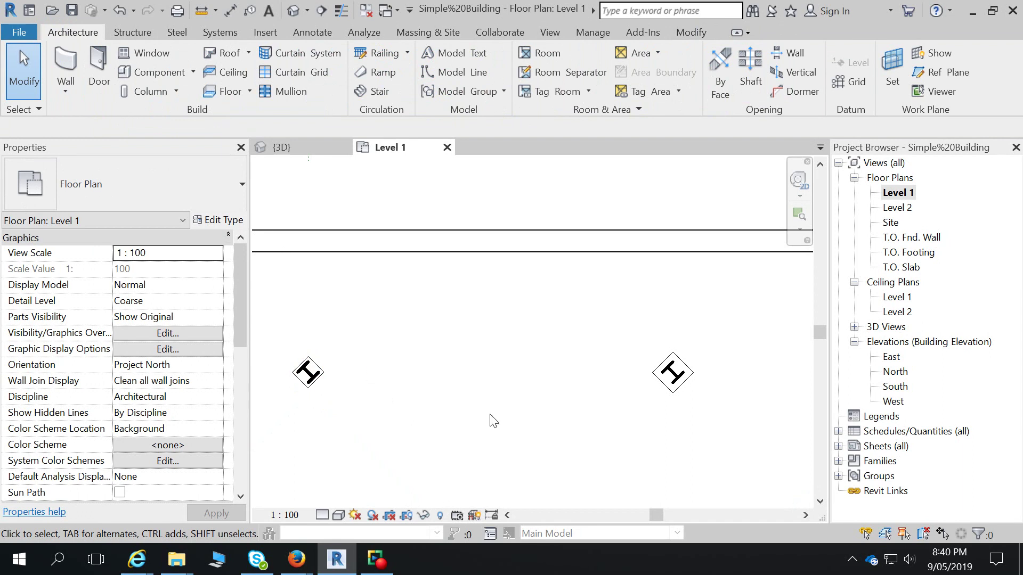
Step: Select the middle structural and architectural columns and create a model group from them named Group 1
scroll(523, 372, down, 2)
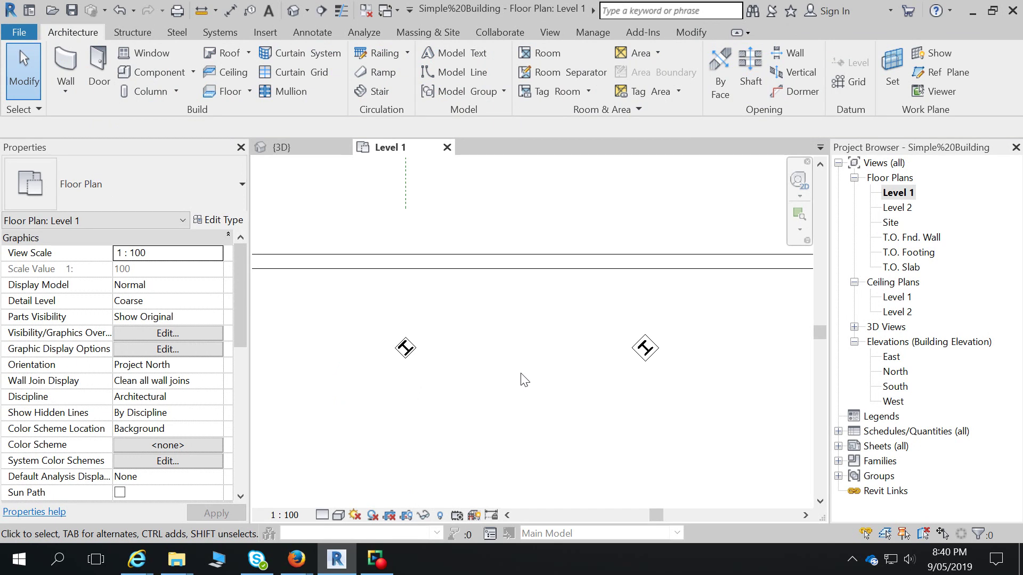
mouse_move(351, 312)
mouse_down()
mouse_move(478, 370)
mouse_move(467, 378)
mouse_up()
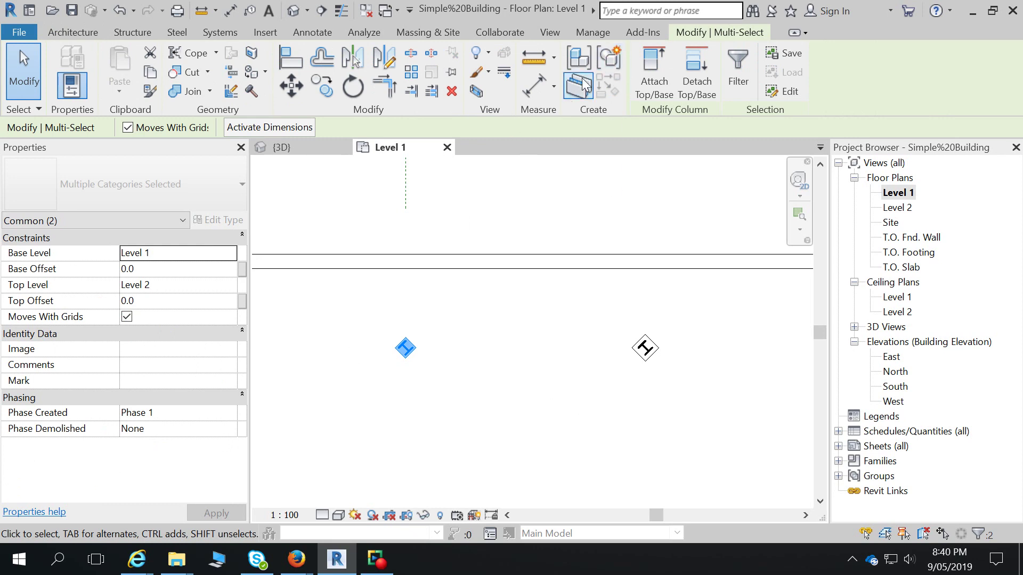
click(609, 60)
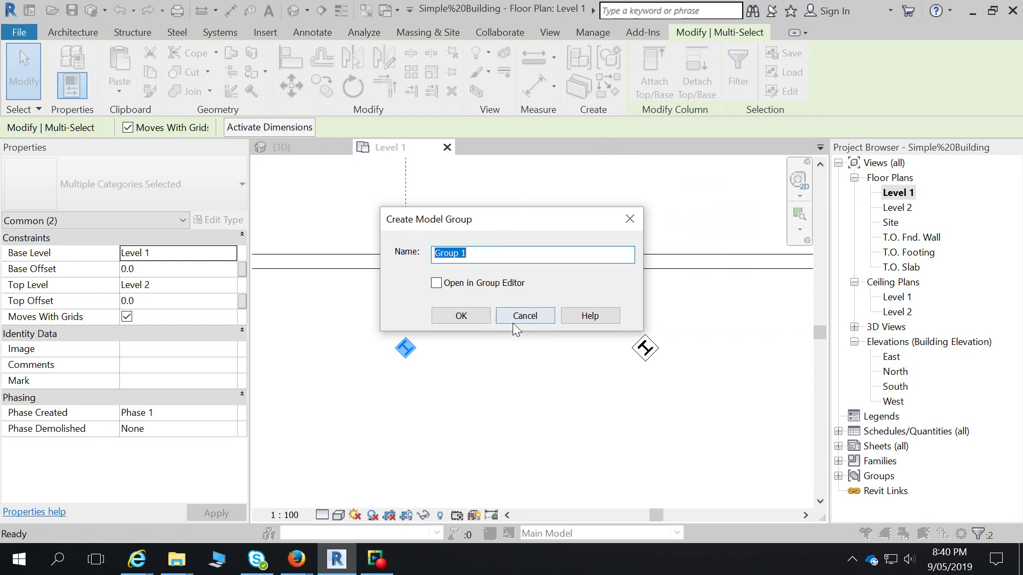
click(475, 321)
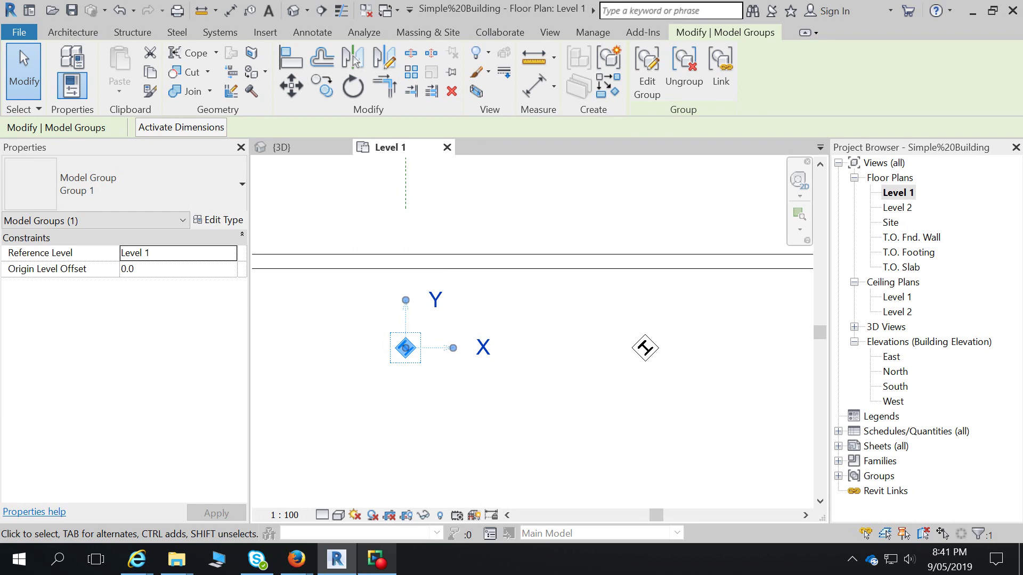
Step: Switch to the practice PDF in Firefox and examine the Practice 2c tasks, figures and objective on additional modify tools
mouse_move(297, 568)
click(698, 495)
scroll(426, 360, down, 10)
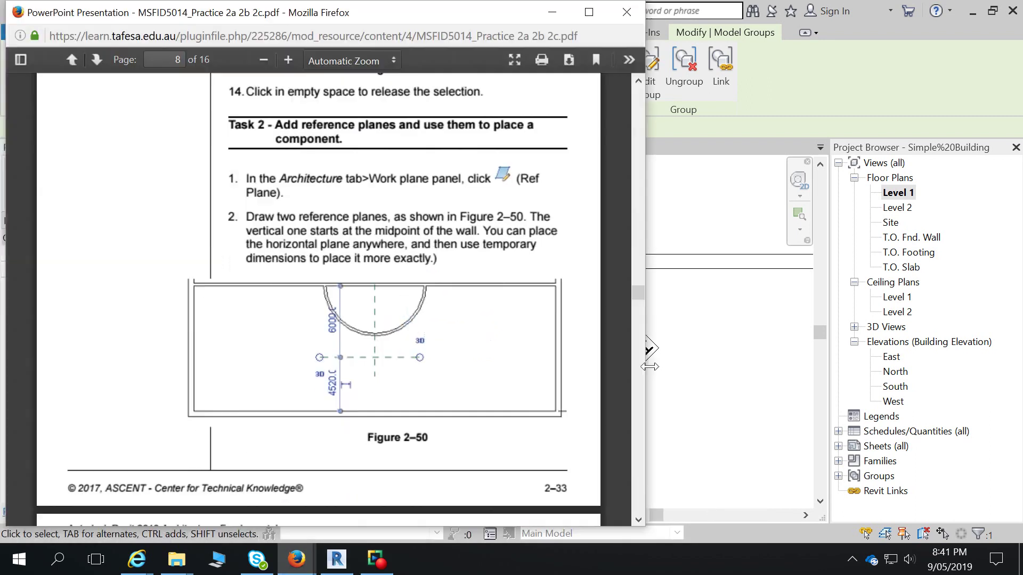
scroll(426, 360, down, 20)
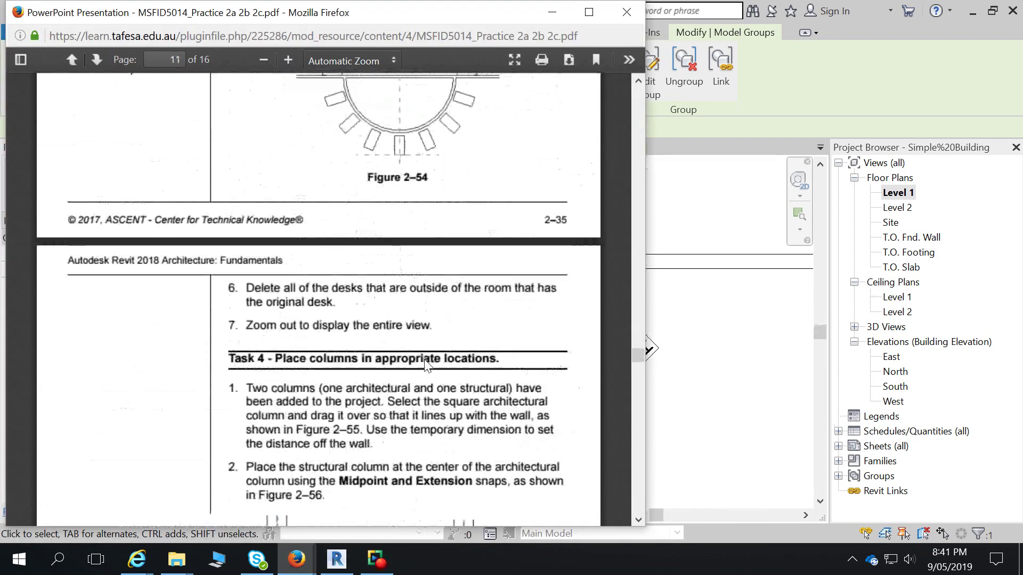
scroll(426, 367, down, 20)
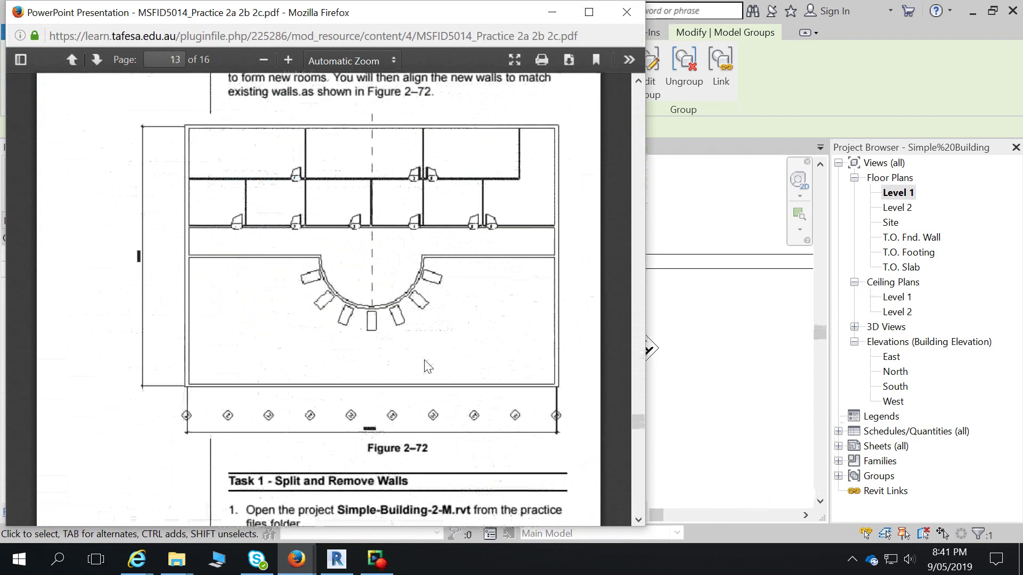
scroll(425, 367, down, 20)
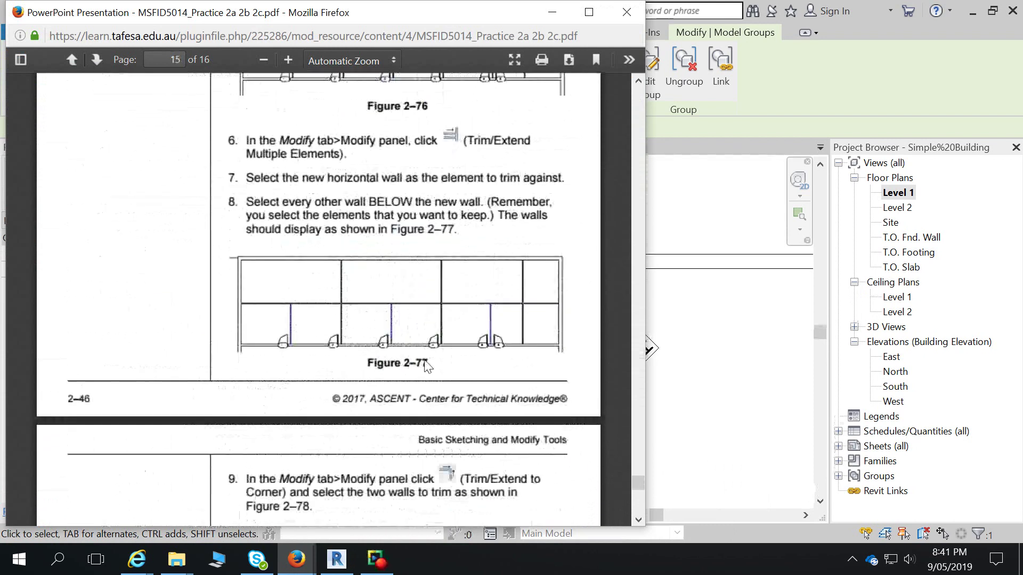
scroll(427, 361, up, 10)
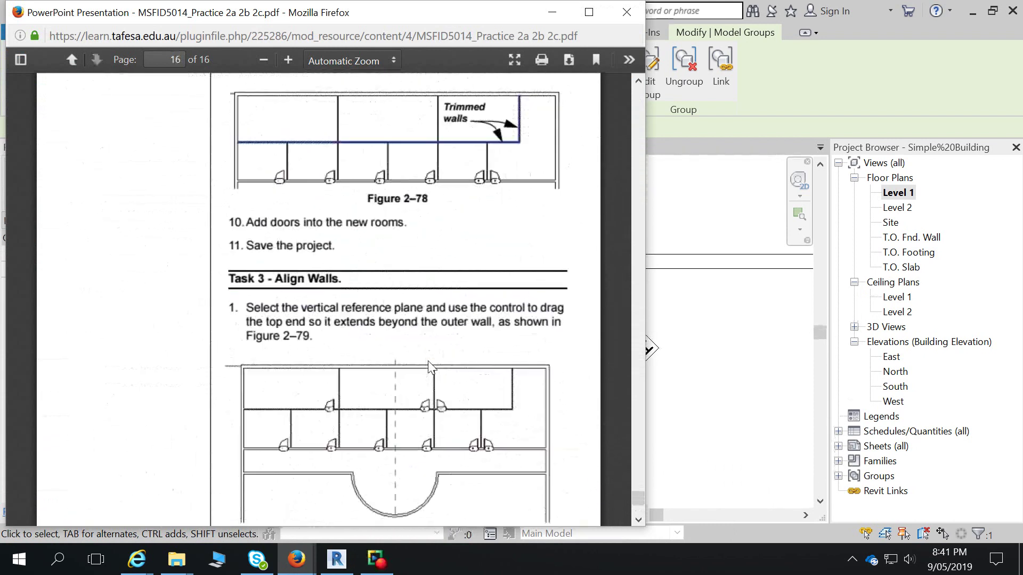
scroll(428, 361, down, 3)
scroll(430, 366, up, 20)
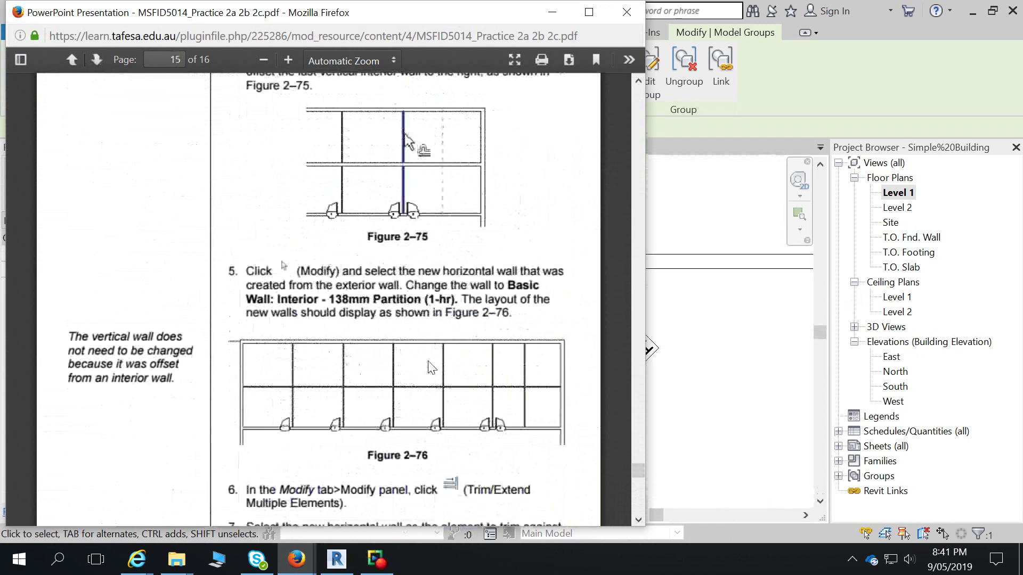
scroll(430, 367, up, 8)
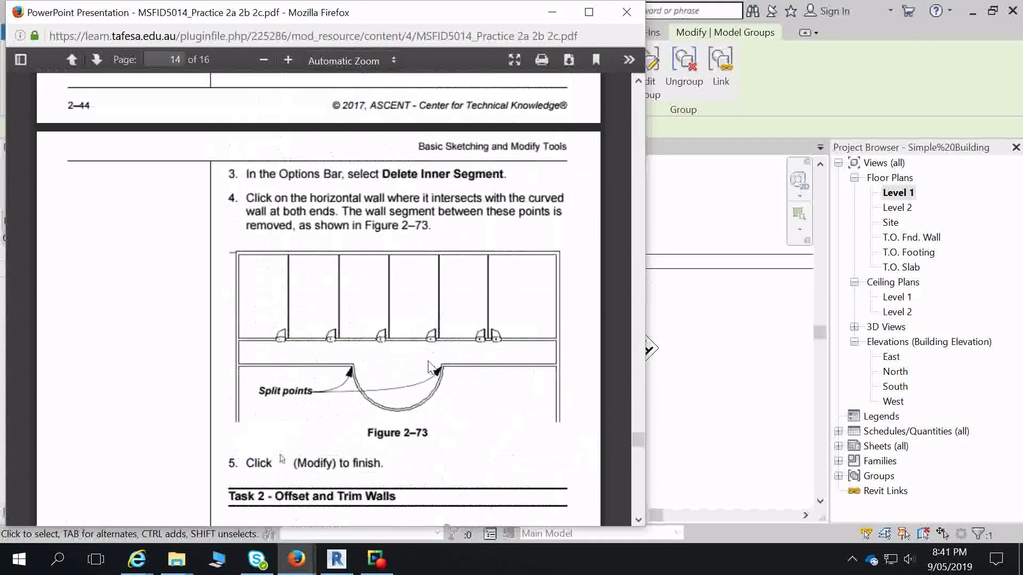
scroll(430, 366, down, 7)
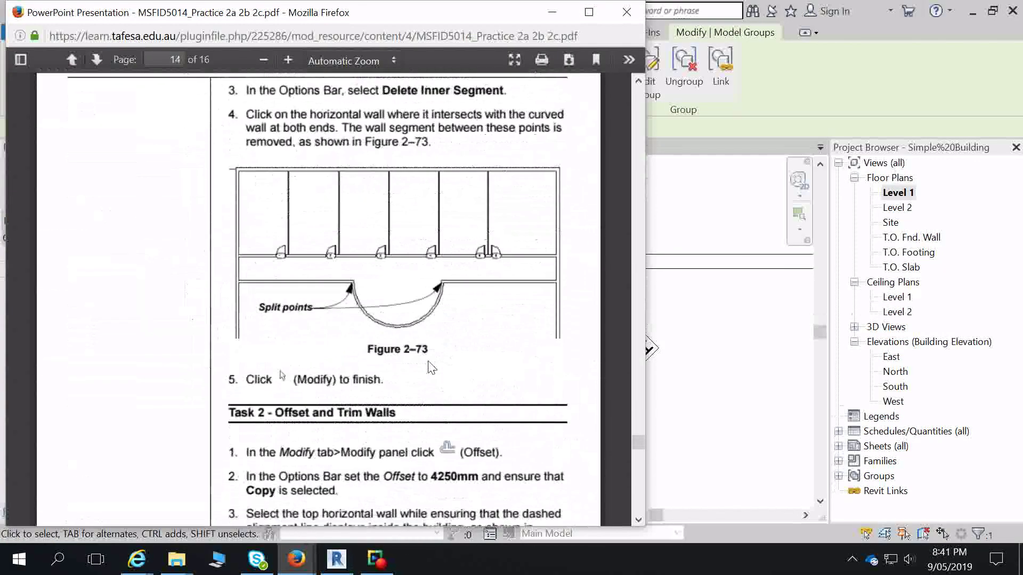
scroll(431, 367, up, 4)
scroll(432, 367, down, 3)
scroll(431, 367, up, 8)
scroll(431, 368, up, 7)
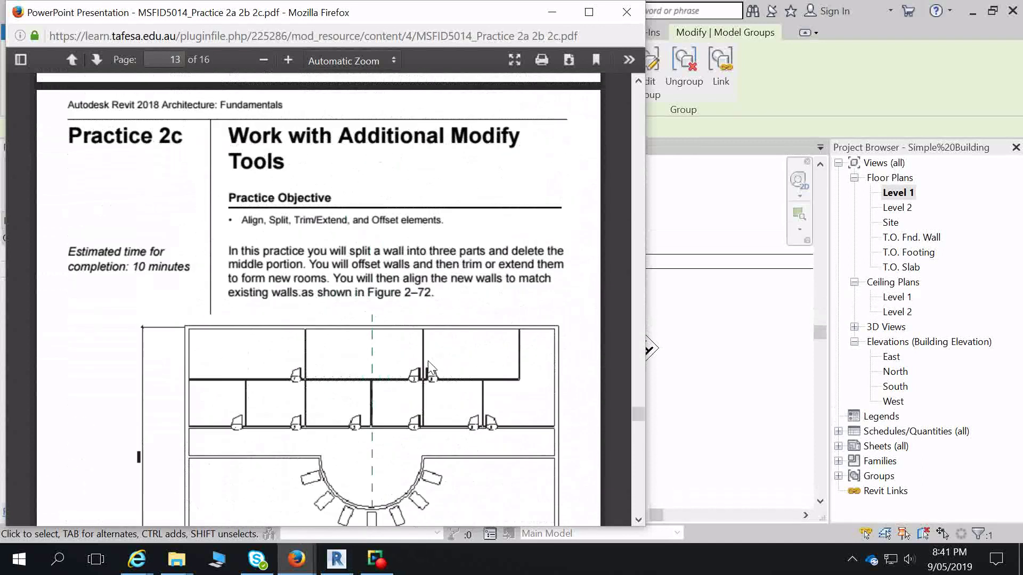
scroll(430, 368, down, 3)
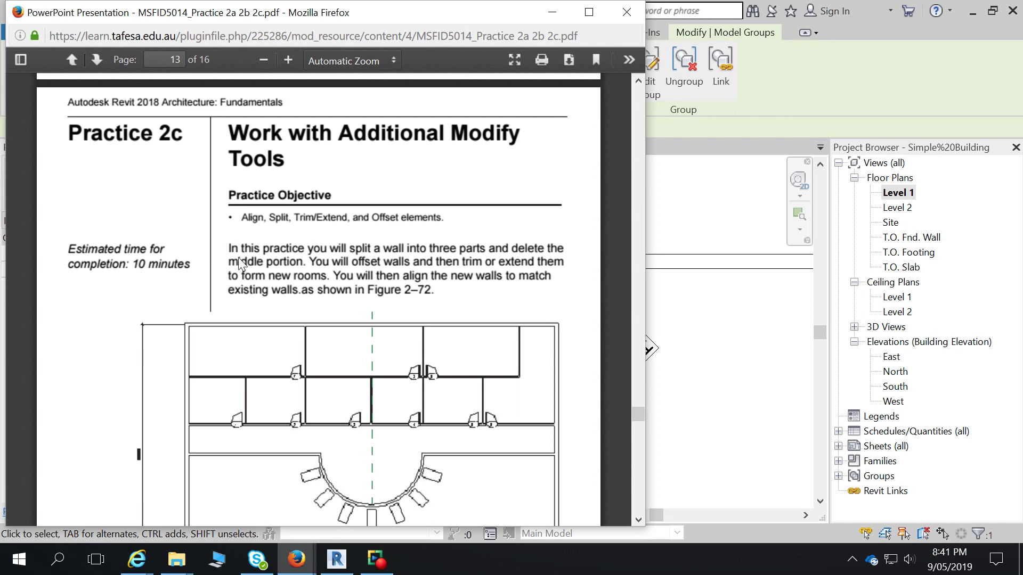
scroll(495, 290, down, 3)
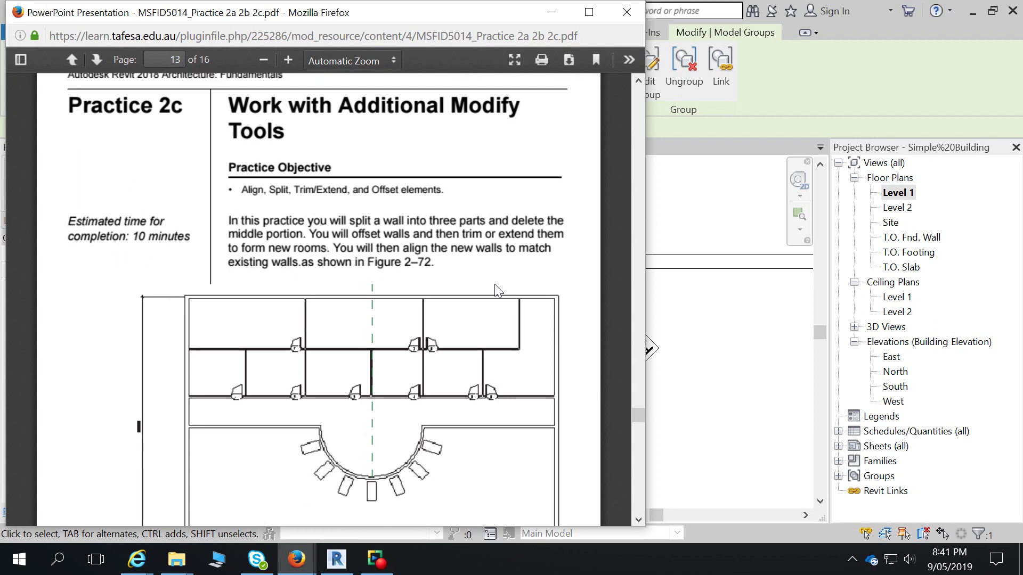
Step: Examine Figure 2–72 in the practice PDF, return to the Level 1 plan in Revit and deselect the column group
scroll(495, 291, down, 5)
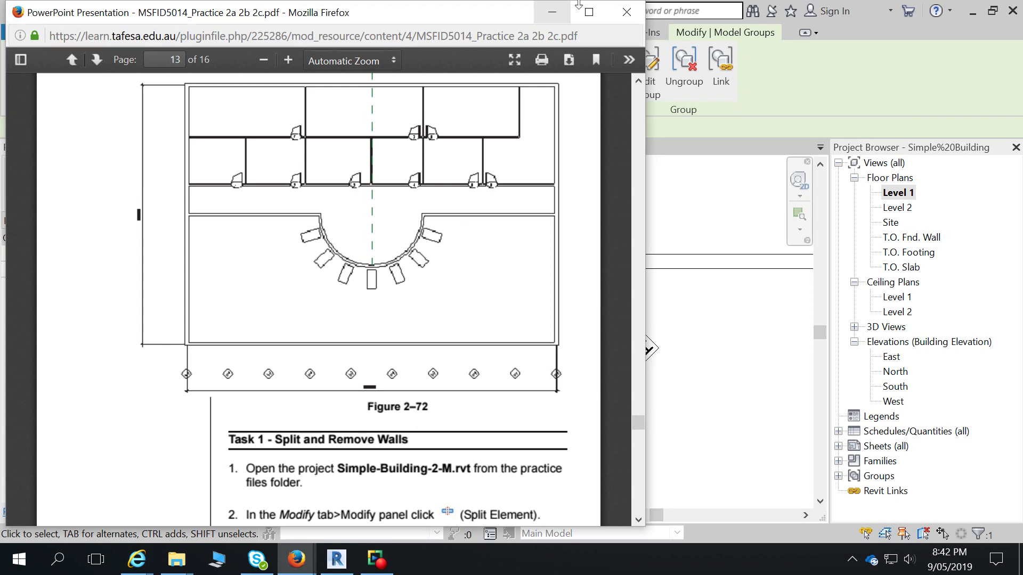
click(552, 11)
scroll(596, 322, down, 4)
middle_drag(593, 295, 583, 385)
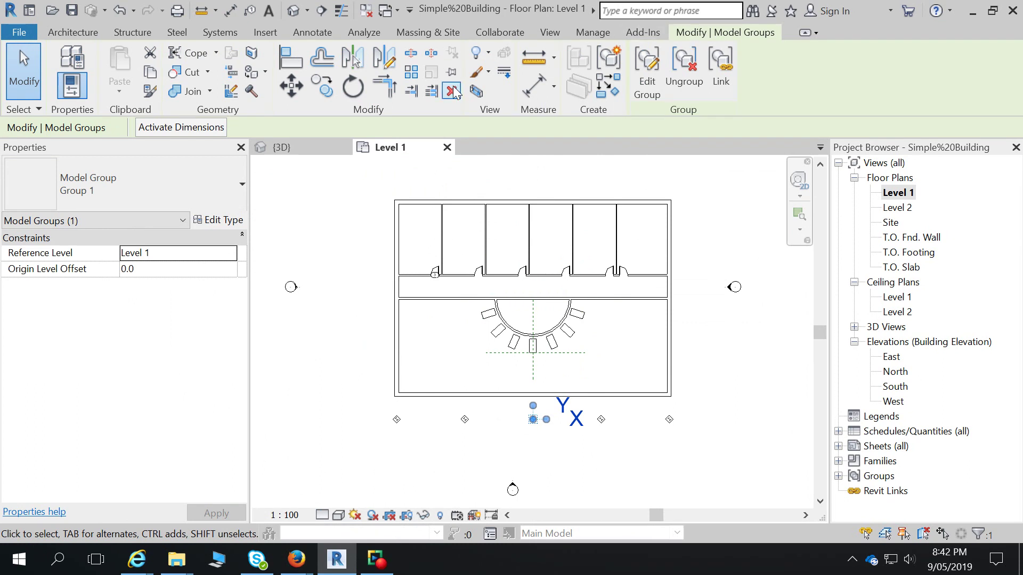
click(15, 66)
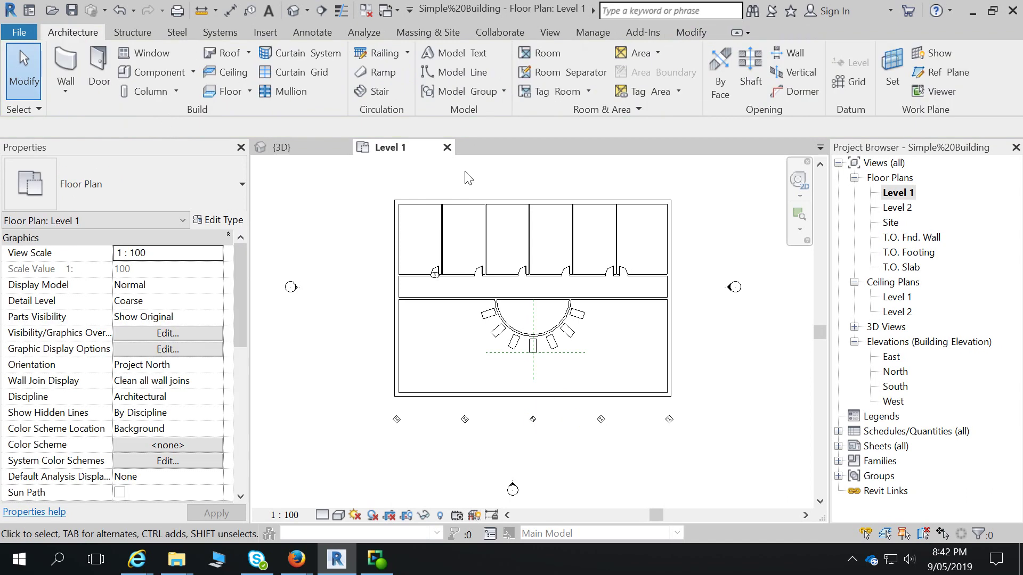
click(690, 33)
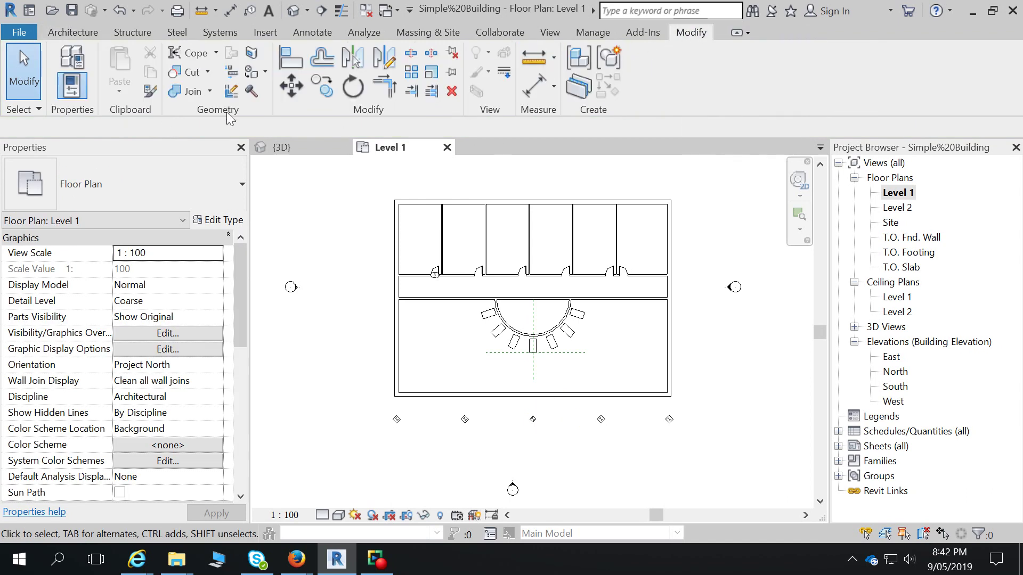
Step: Split the lower corridor wall near its midpoint above the curved wall, without deleting an inner segment
click(486, 277)
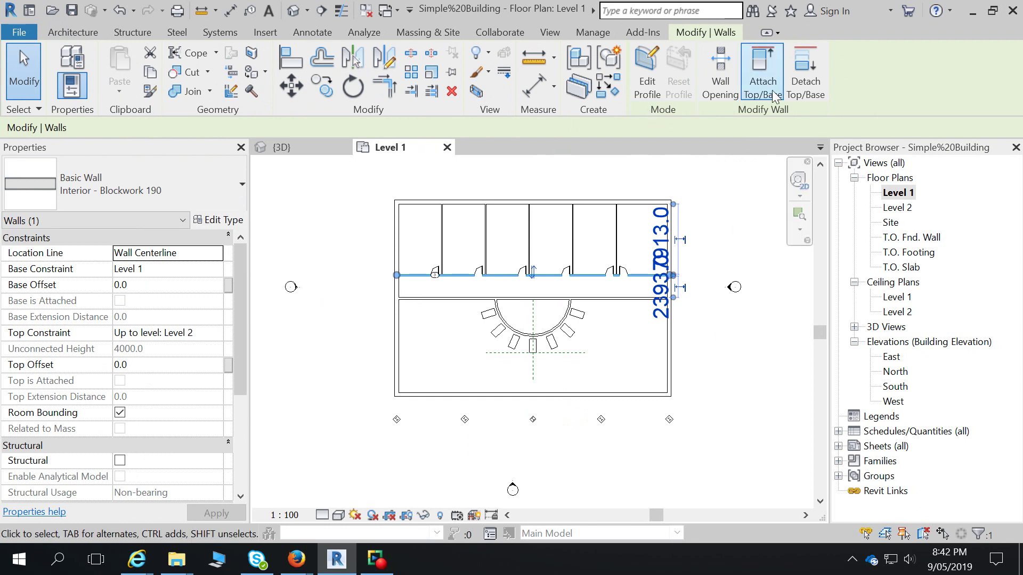
click(717, 316)
click(657, 275)
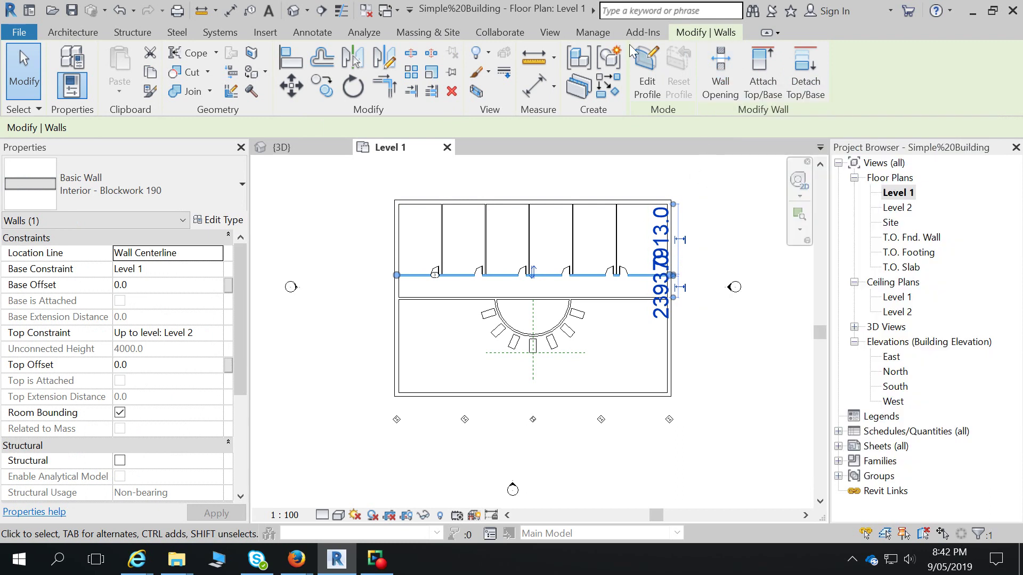
click(411, 56)
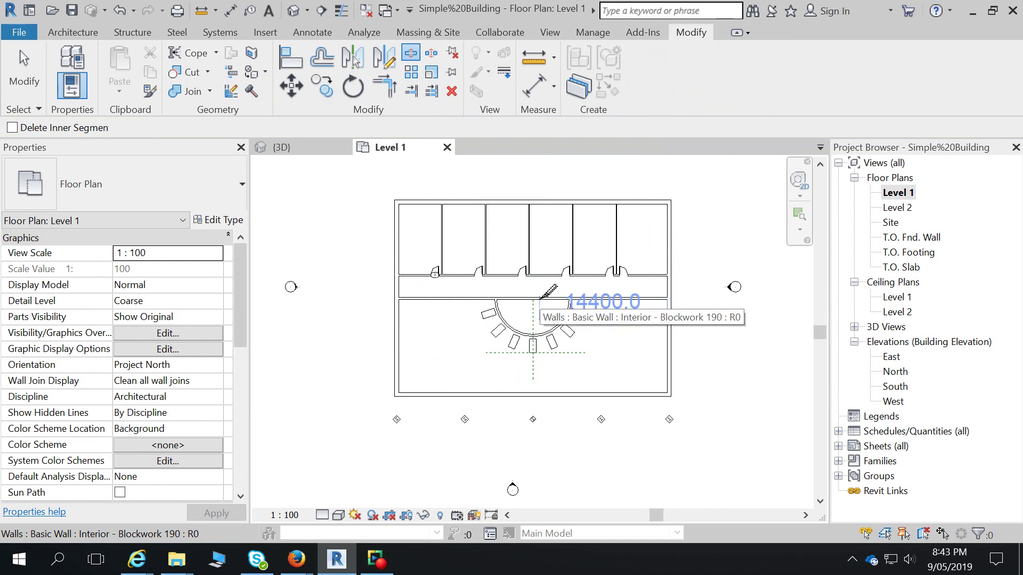
click(532, 294)
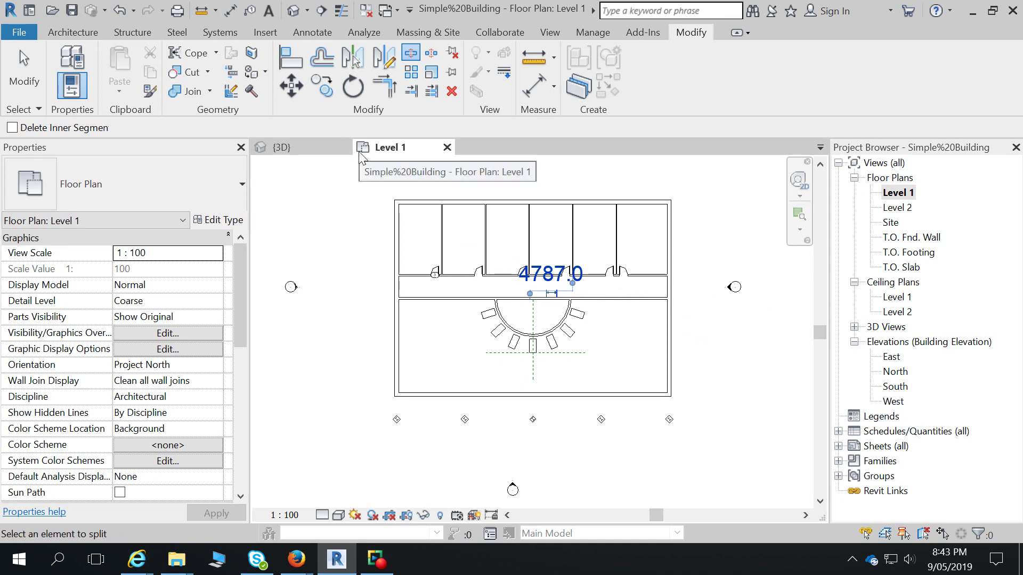
key(Escape)
Step: Trim the two split corridor wall parts to corners with the curved wall's ends, and undo the trims
click(391, 95)
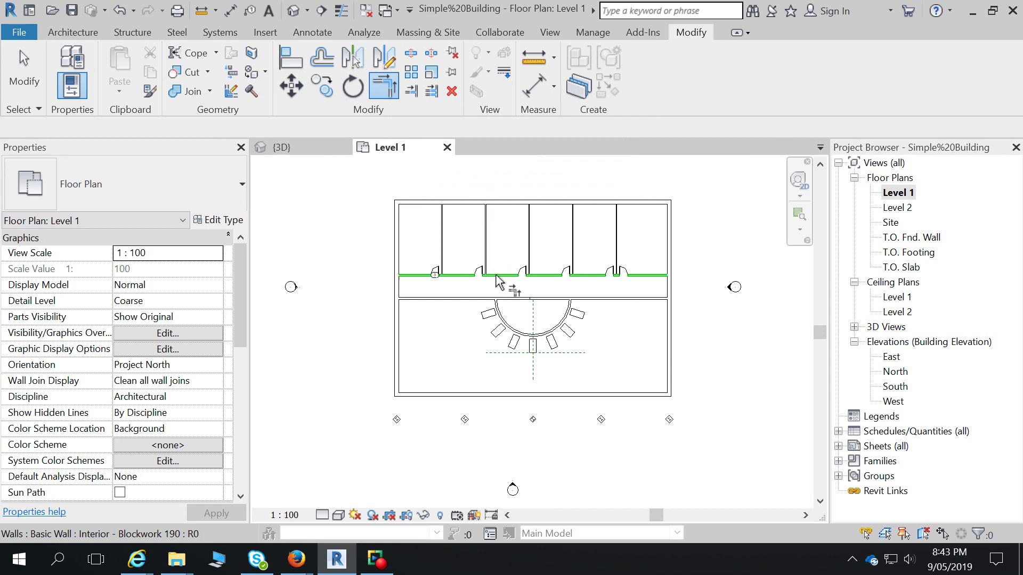
click(487, 300)
click(503, 321)
click(588, 300)
click(572, 314)
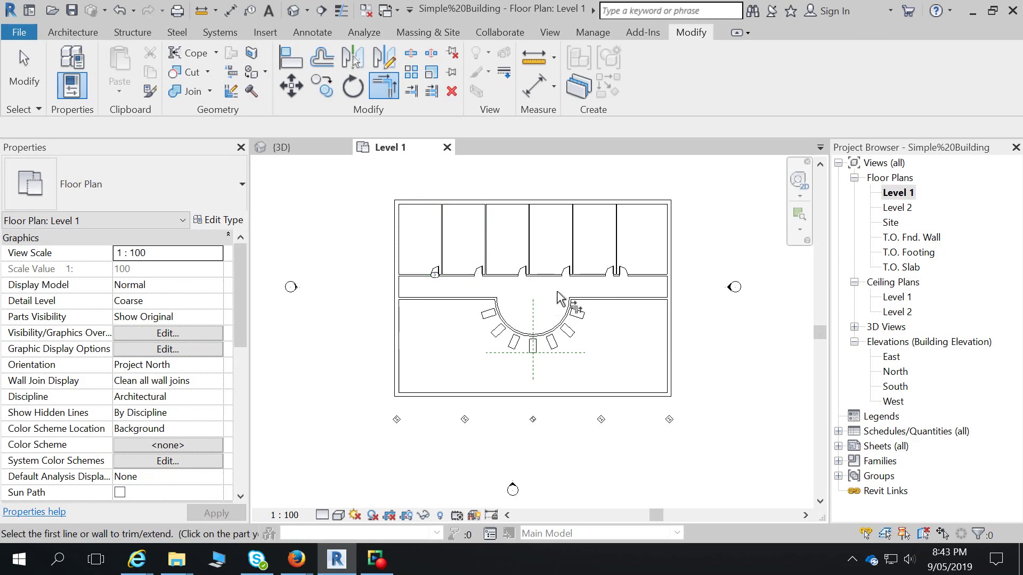
key(ctrl+z)
key(ctrl+z)
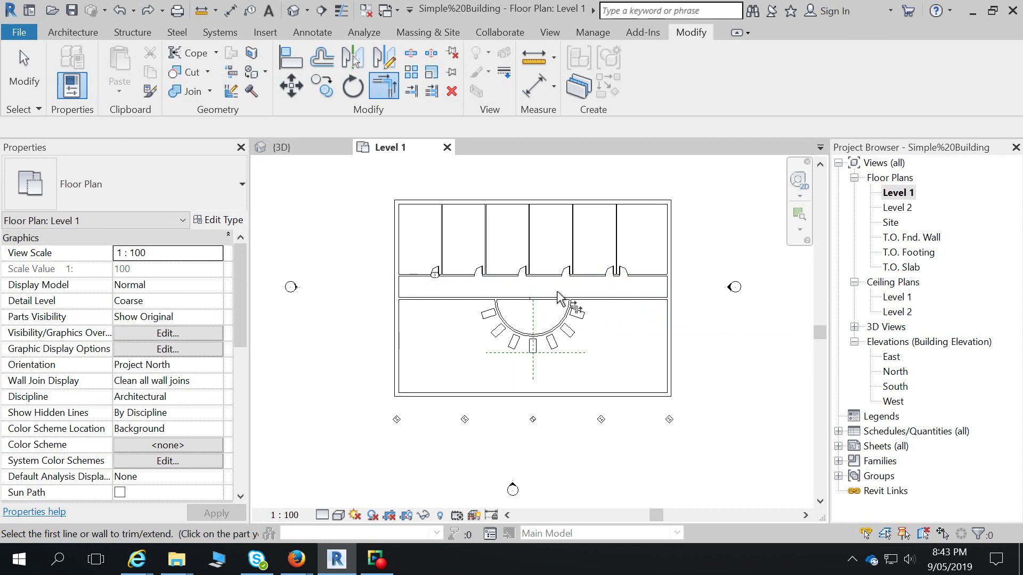
key(Escape)
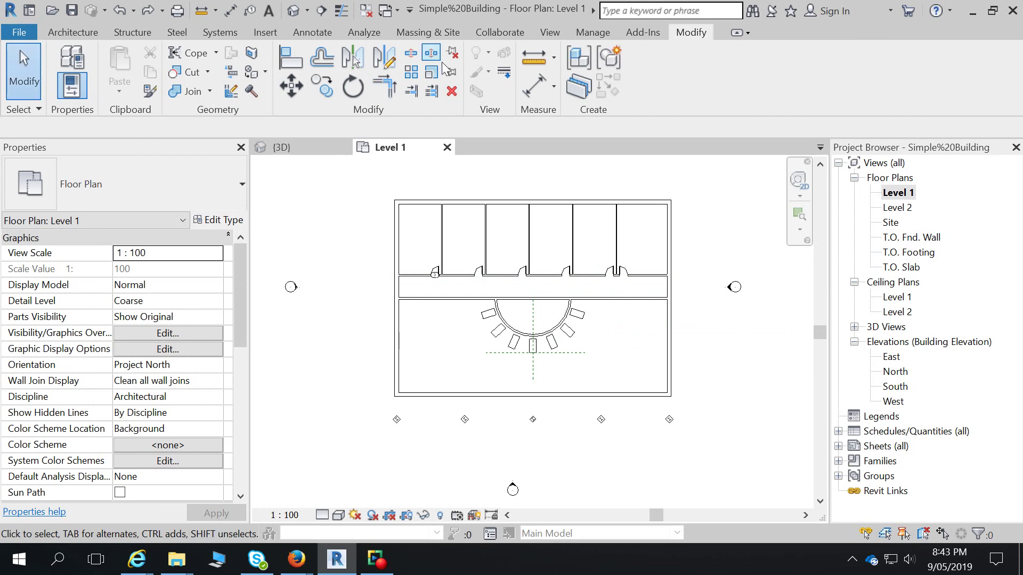
Step: Split the lower corridor wall at both ends of the curved wall with Delete Inner Segment enabled, removing the middle portion
click(413, 53)
click(61, 128)
scroll(521, 304, up, 4)
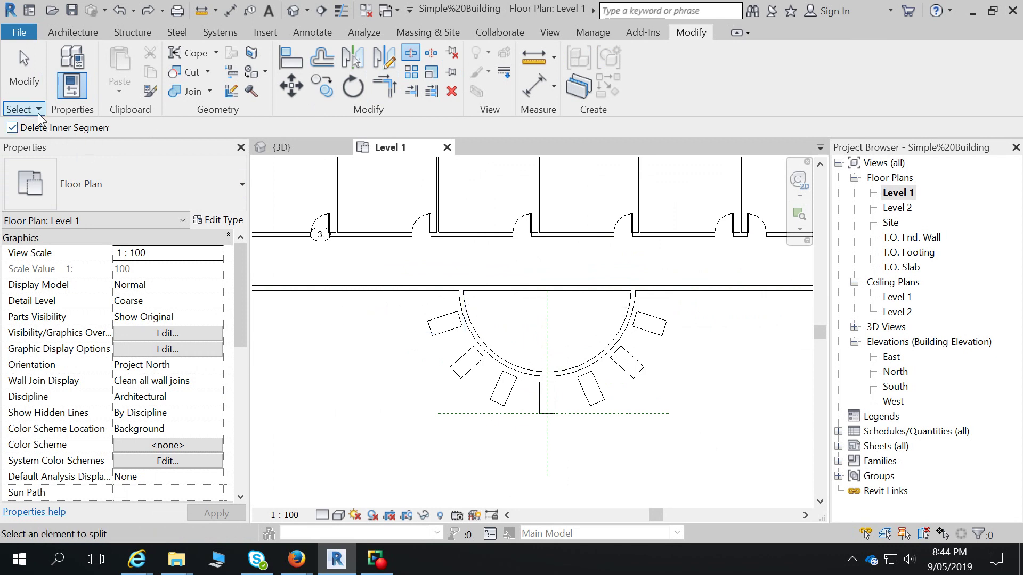
click(465, 287)
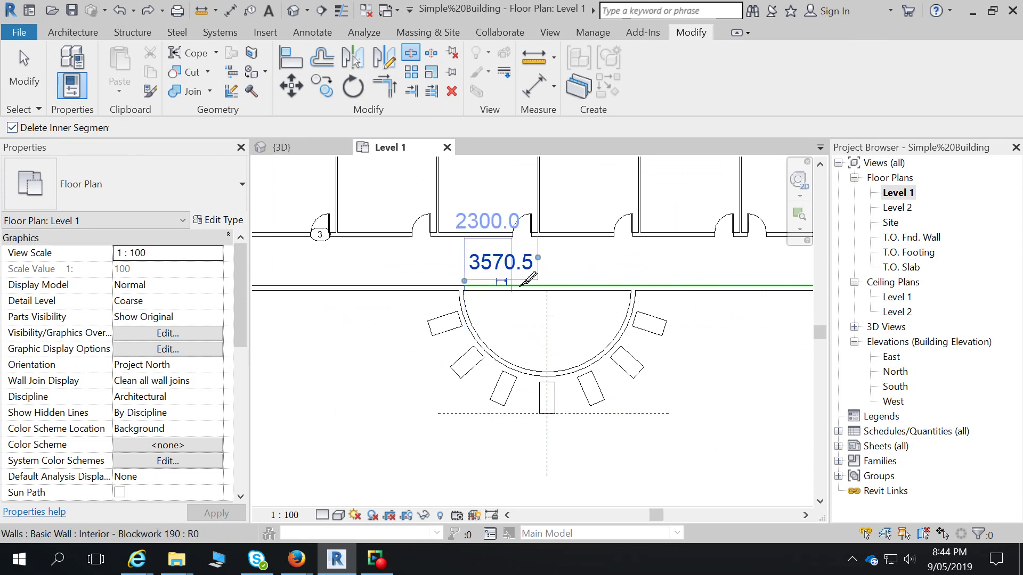
click(632, 287)
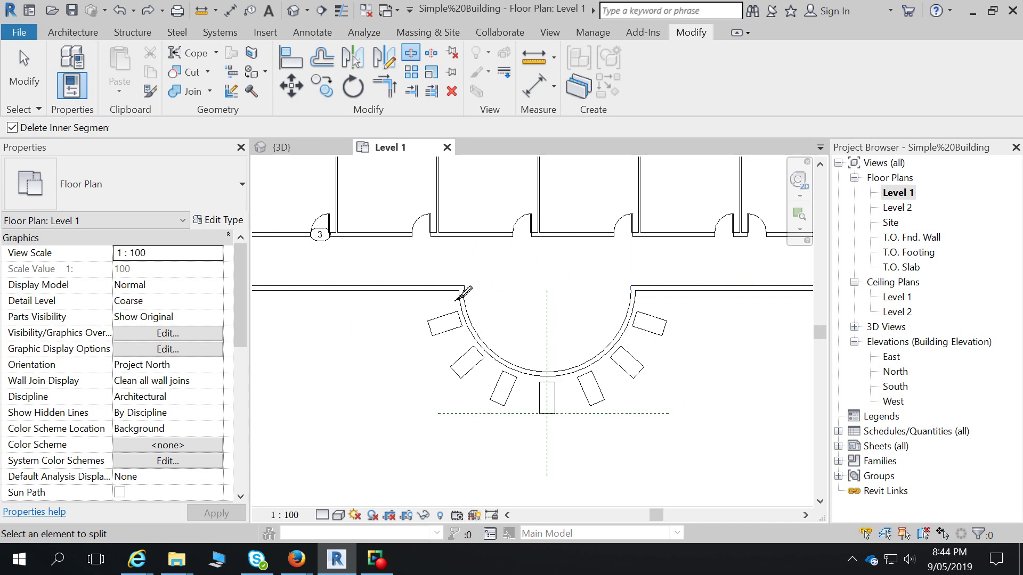
scroll(463, 286, up, 4)
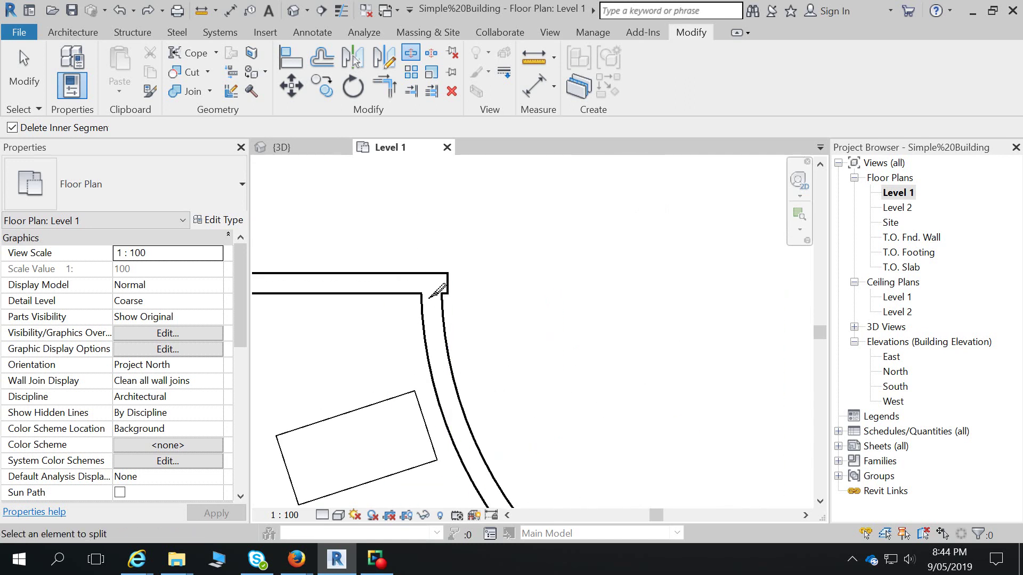
scroll(468, 304, down, 4)
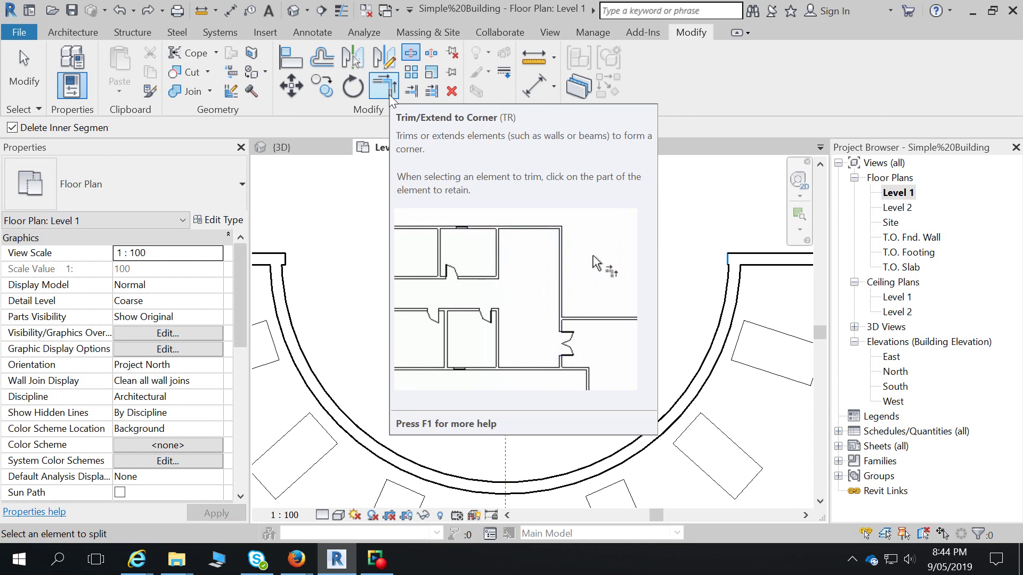
key(Escape)
click(392, 100)
middle_drag(377, 313, 451, 324)
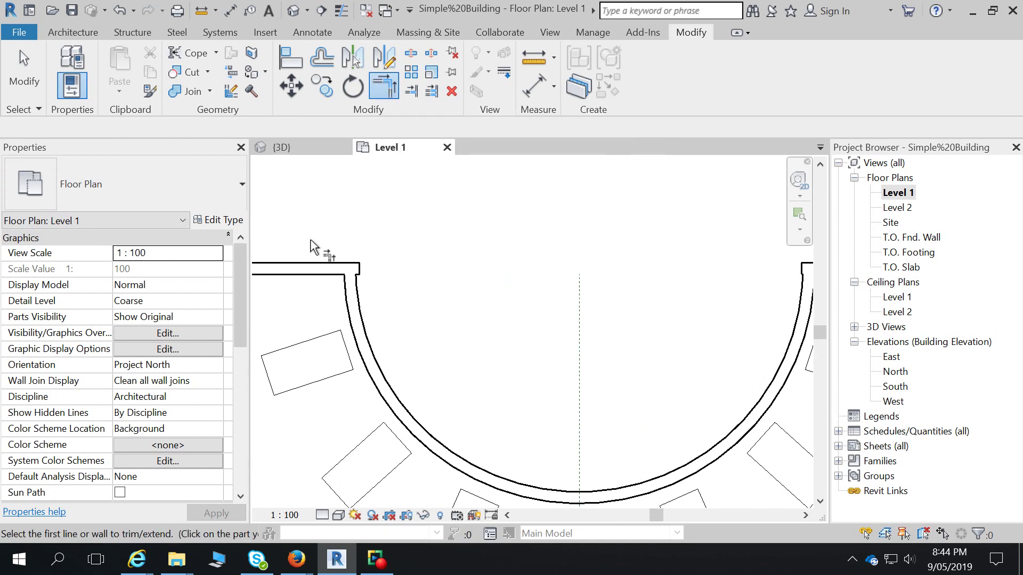
click(320, 270)
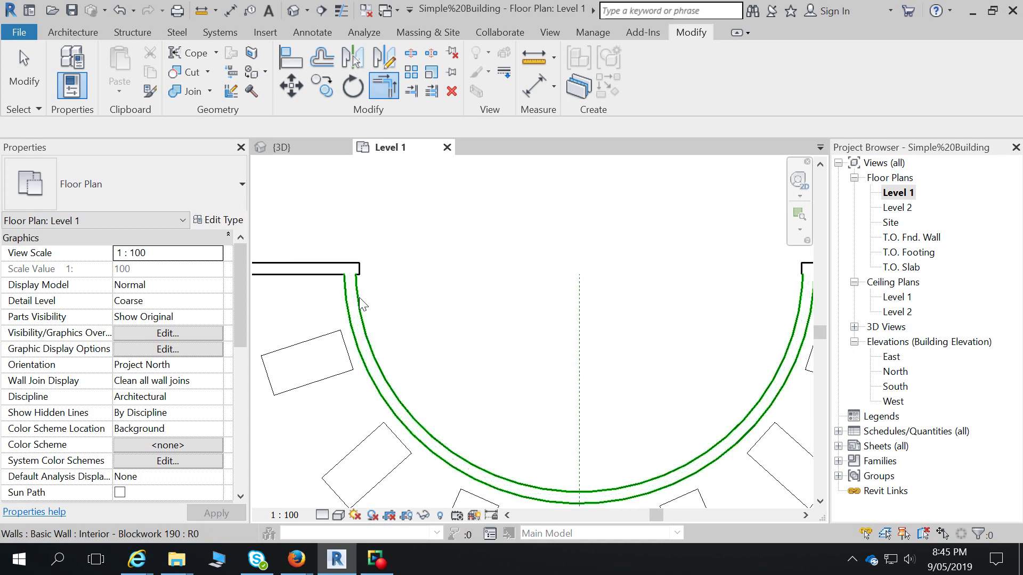
click(358, 302)
key(Escape)
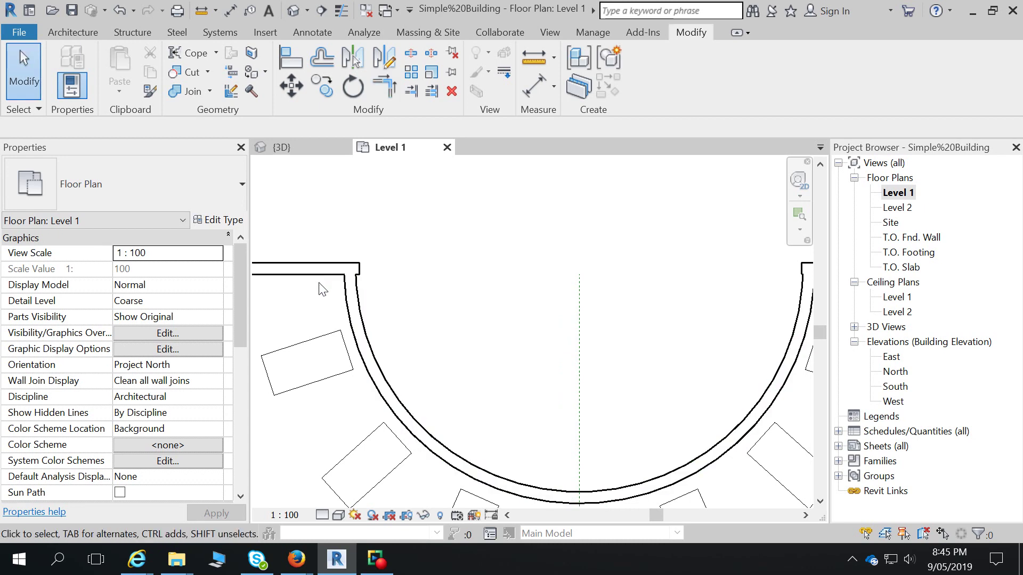
Step: Try to trim the west corridor wall segment to the curved wall by picking its overhanging end, and undo the trim
key(t)
key(r)
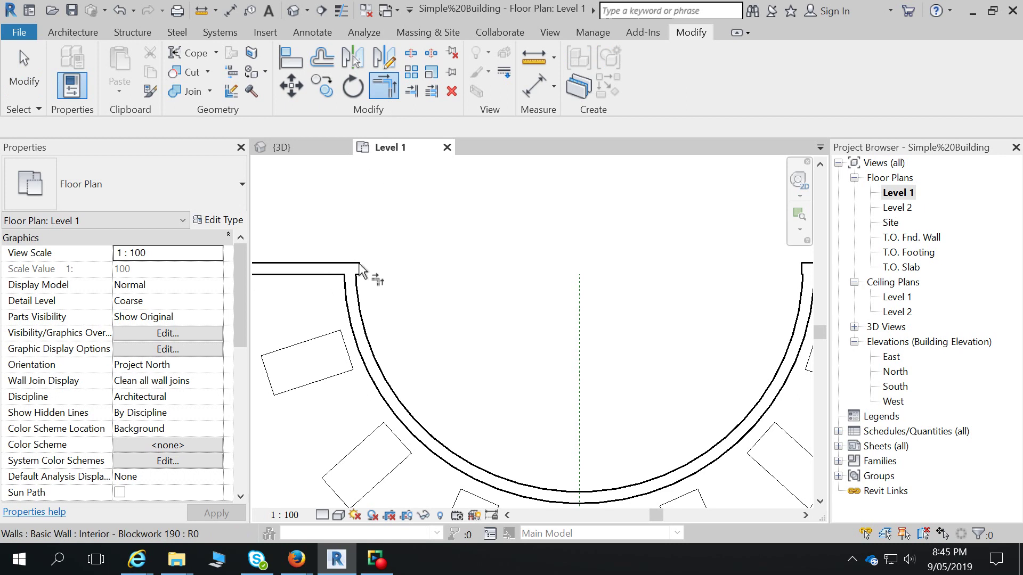
click(357, 271)
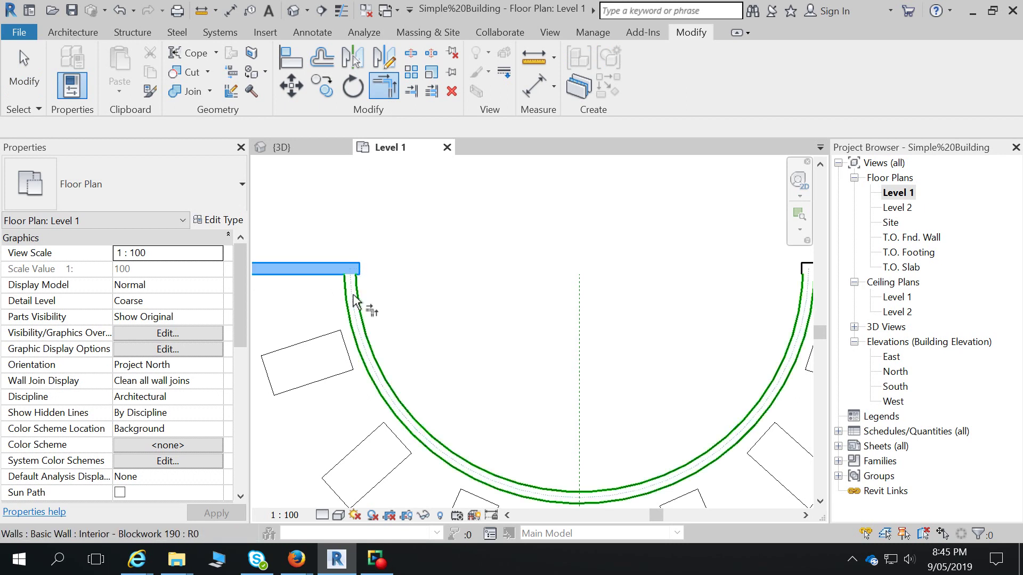
click(355, 302)
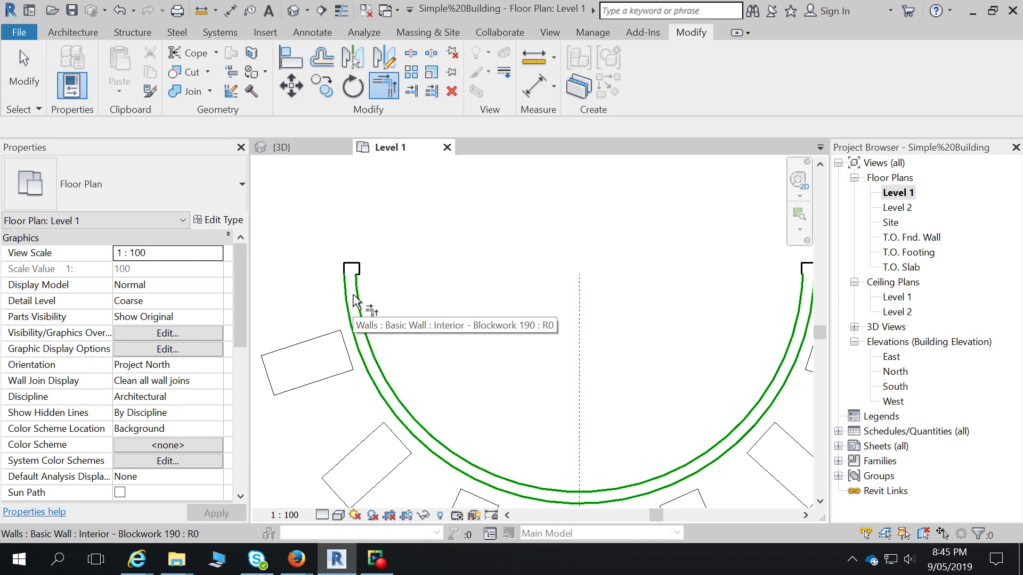
key(ctrl+z)
Step: Trim the west and east corridor wall segments to clean corners with both ends of the curved wall
click(323, 271)
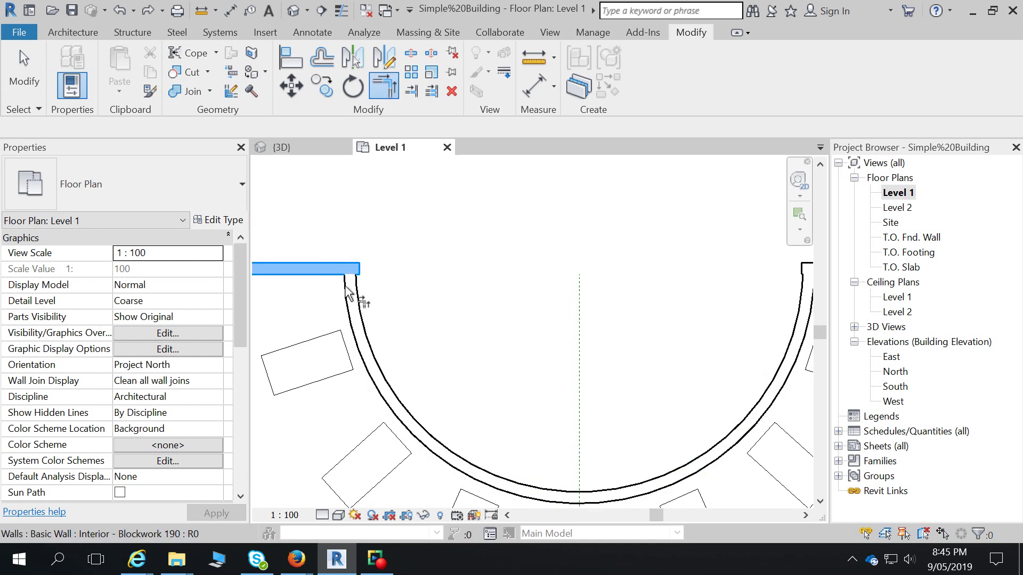
click(355, 310)
click(356, 317)
click(342, 272)
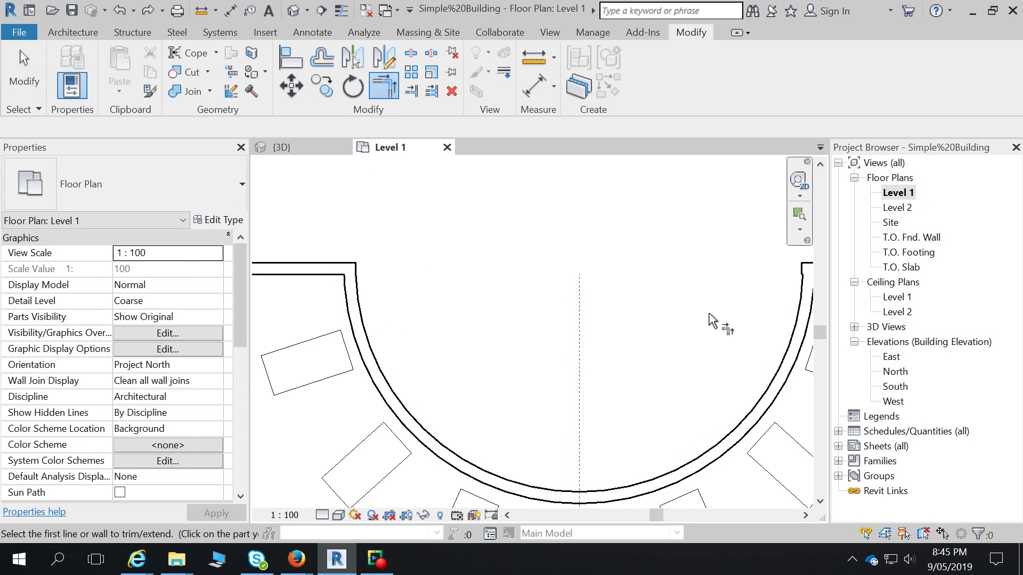
click(799, 333)
middle_drag(804, 342, 726, 311)
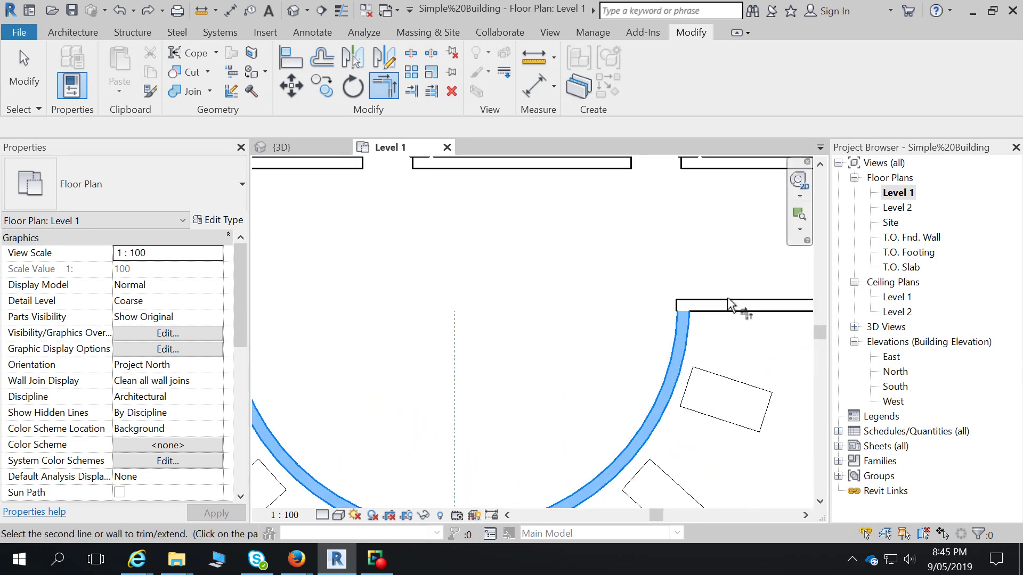
click(731, 305)
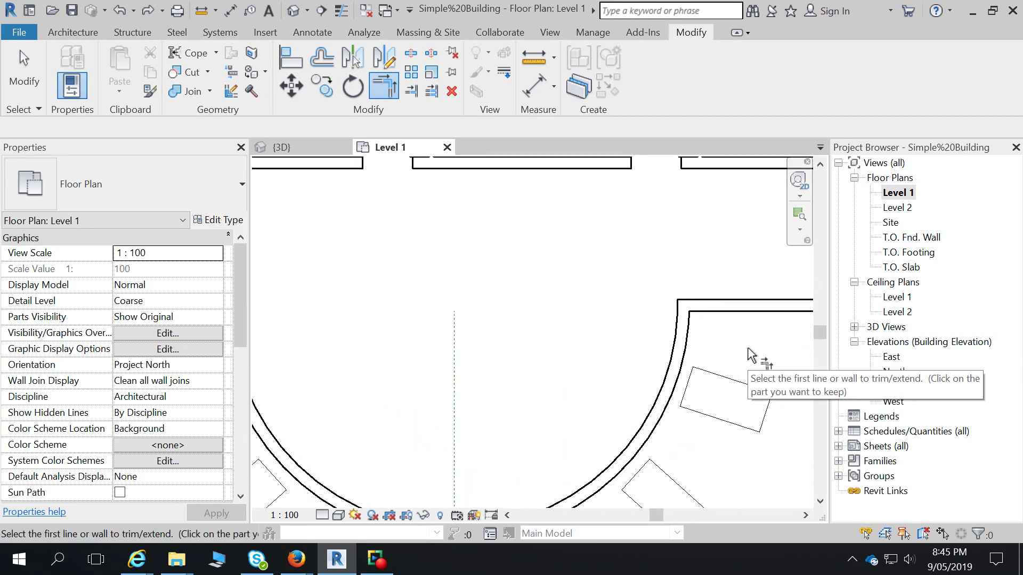
key(Escape)
key(Escape)
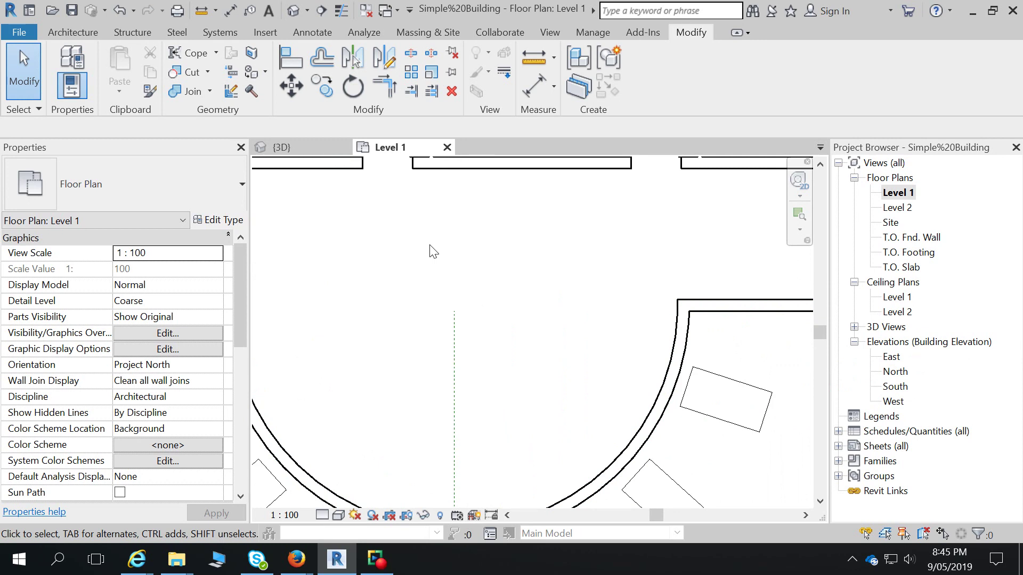
middle_drag(602, 396, 603, 373)
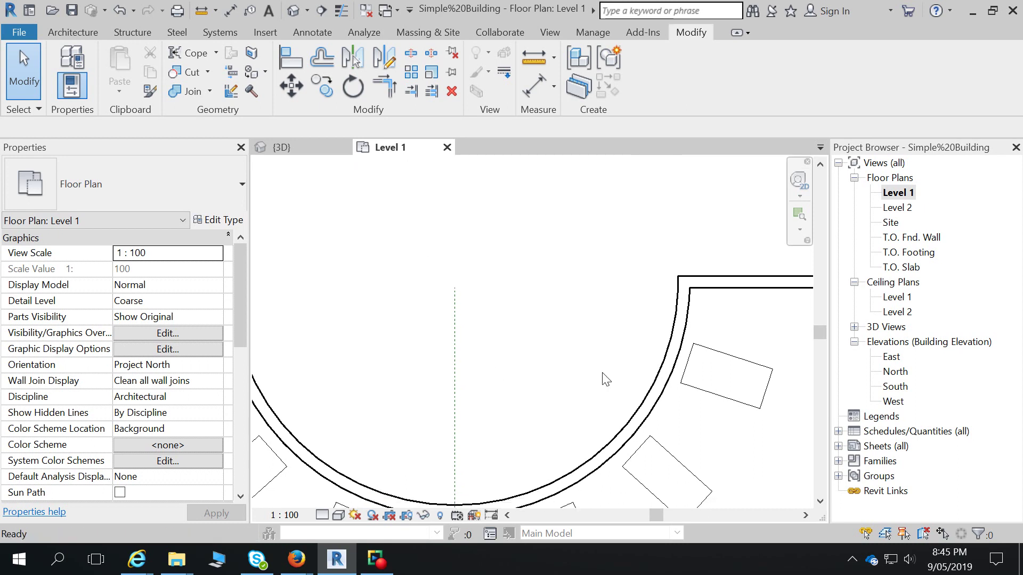
scroll(602, 373, down, 1)
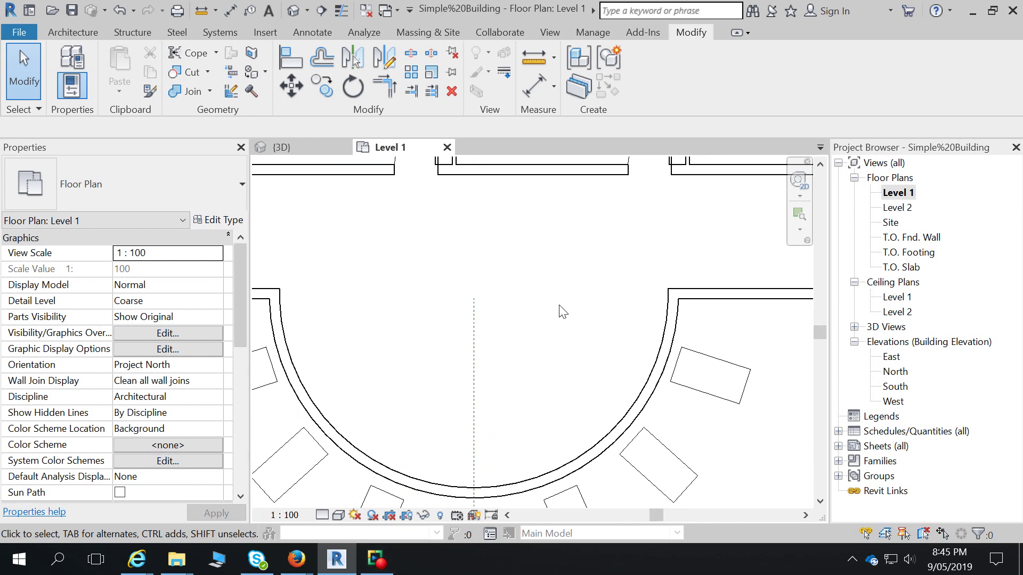
middle_drag(565, 300, 607, 327)
scroll(591, 353, down, 2)
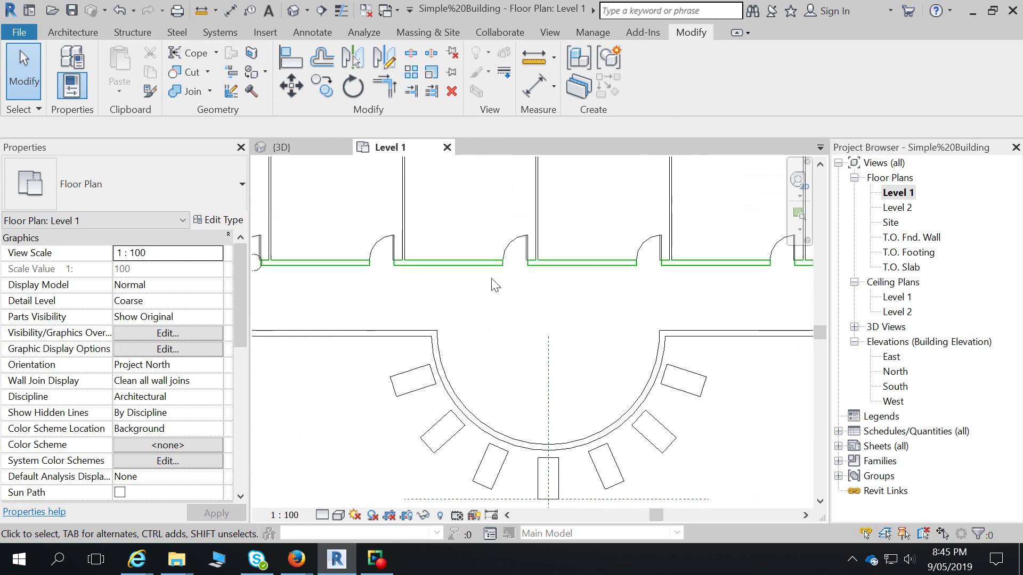
click(319, 67)
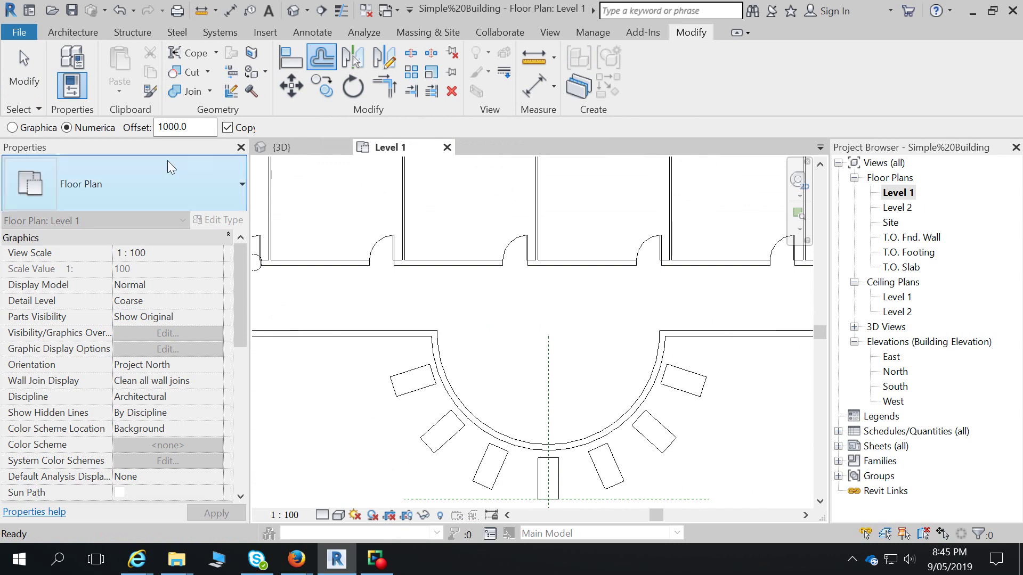
click(18, 130)
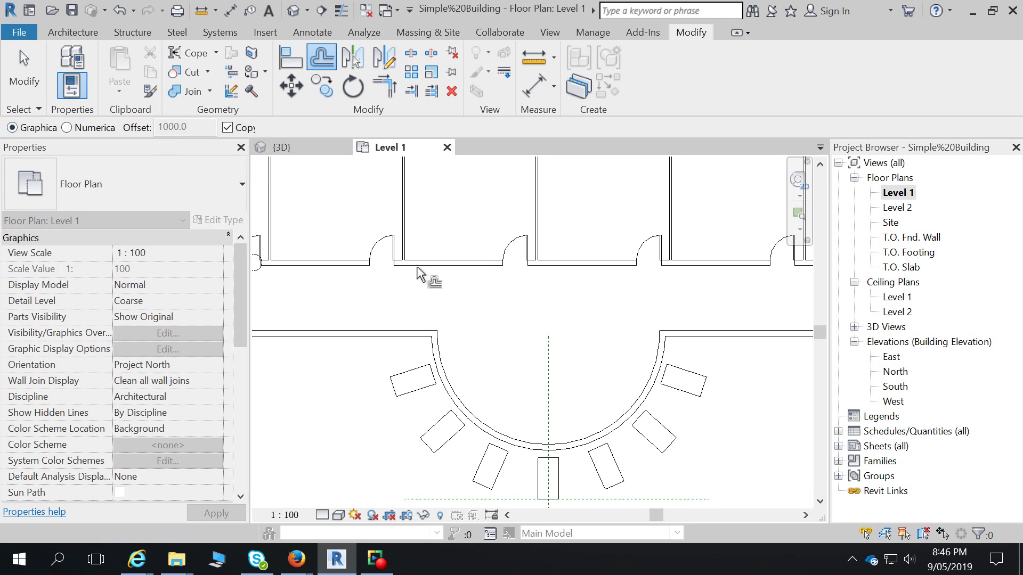
key(t)
key(r)
click(487, 263)
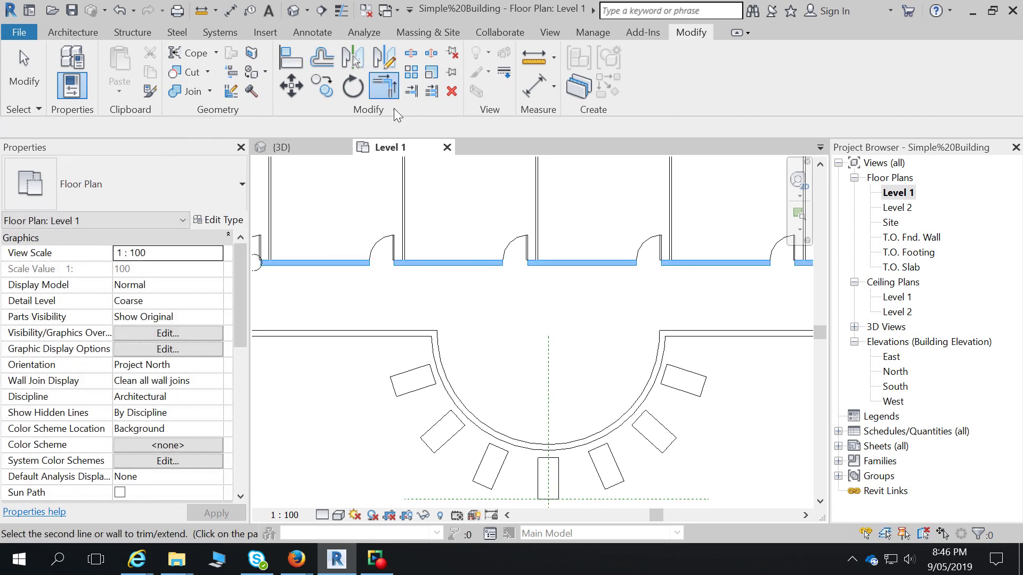
key(Escape)
key(Escape)
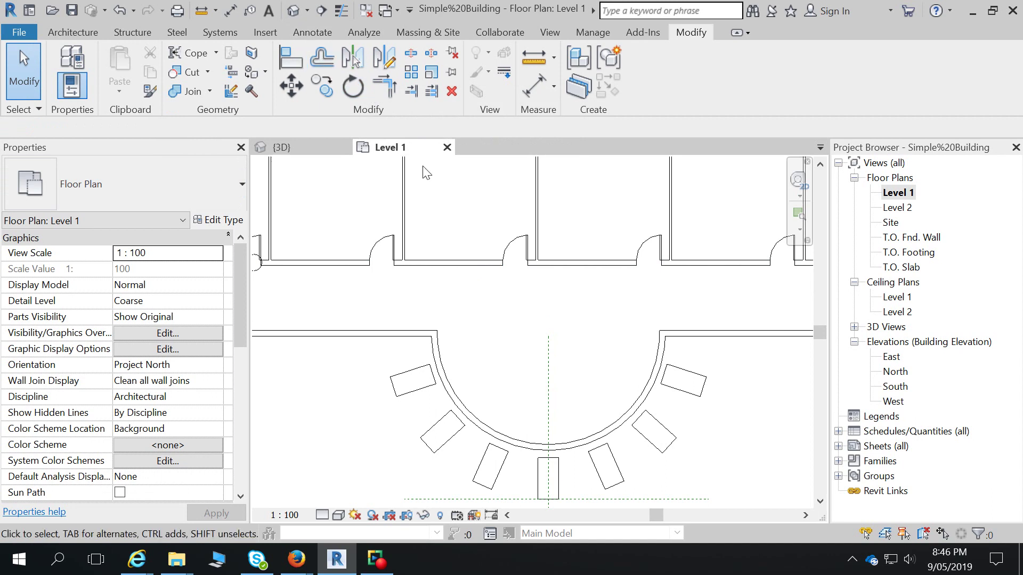
click(490, 264)
key(o)
key(f)
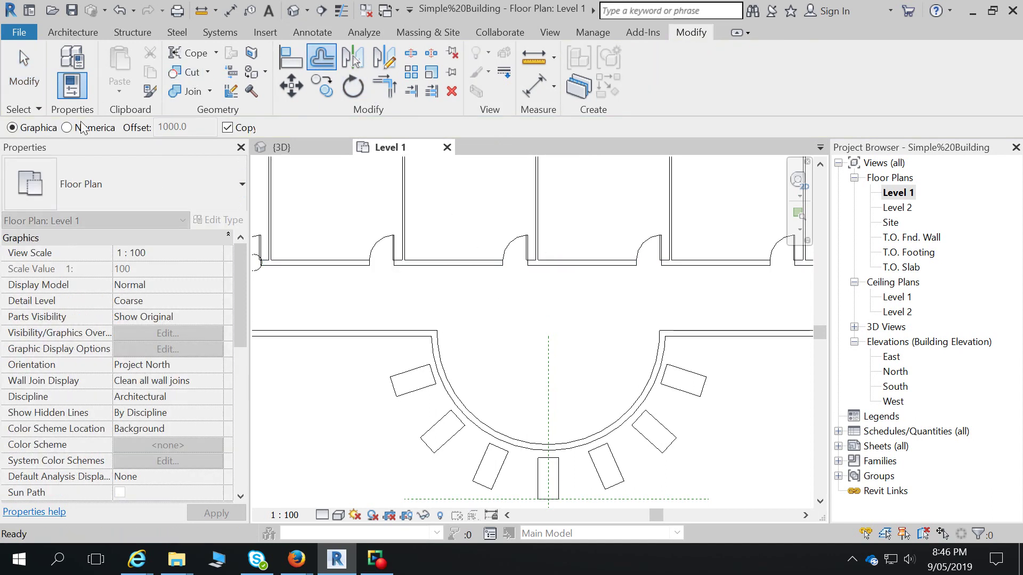
click(446, 265)
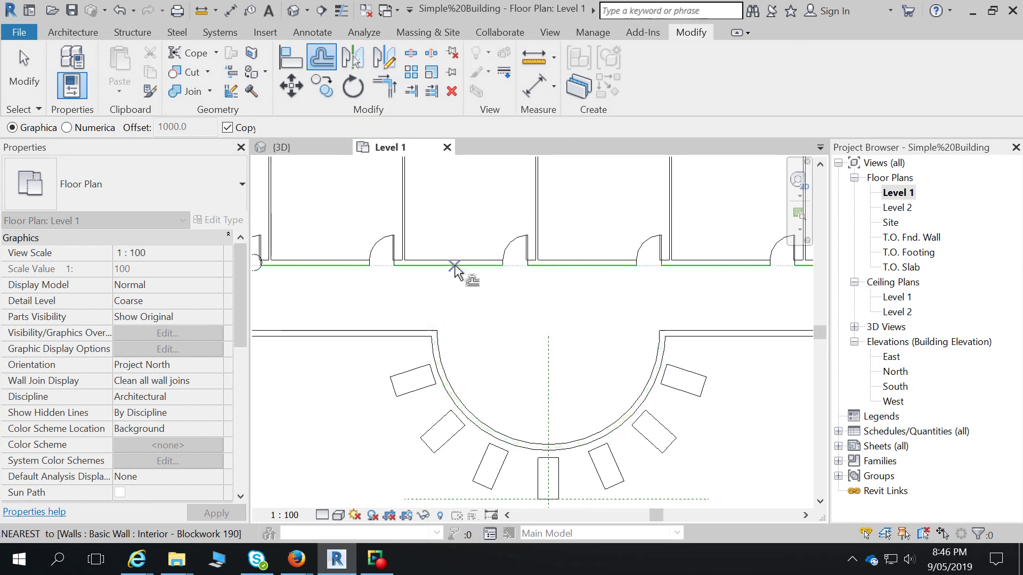
click(441, 263)
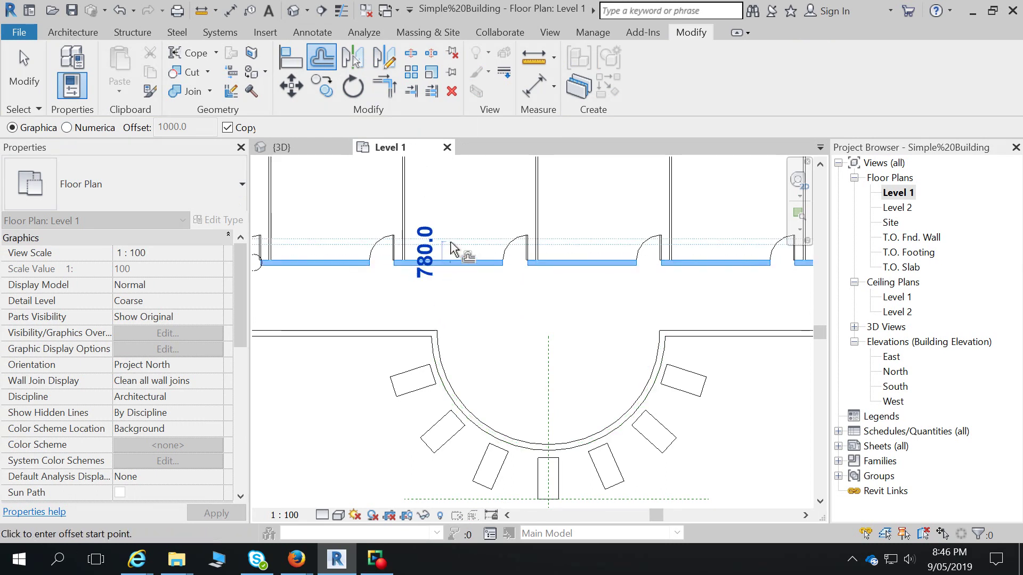
middle_drag(456, 184, 459, 276)
scroll(459, 271, down, 2)
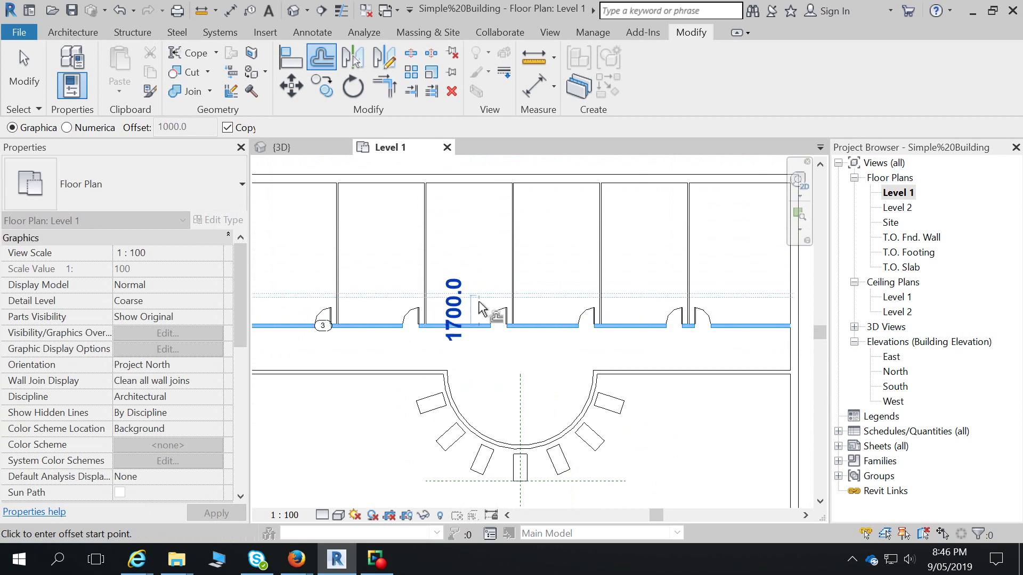
key(Escape)
key(Escape)
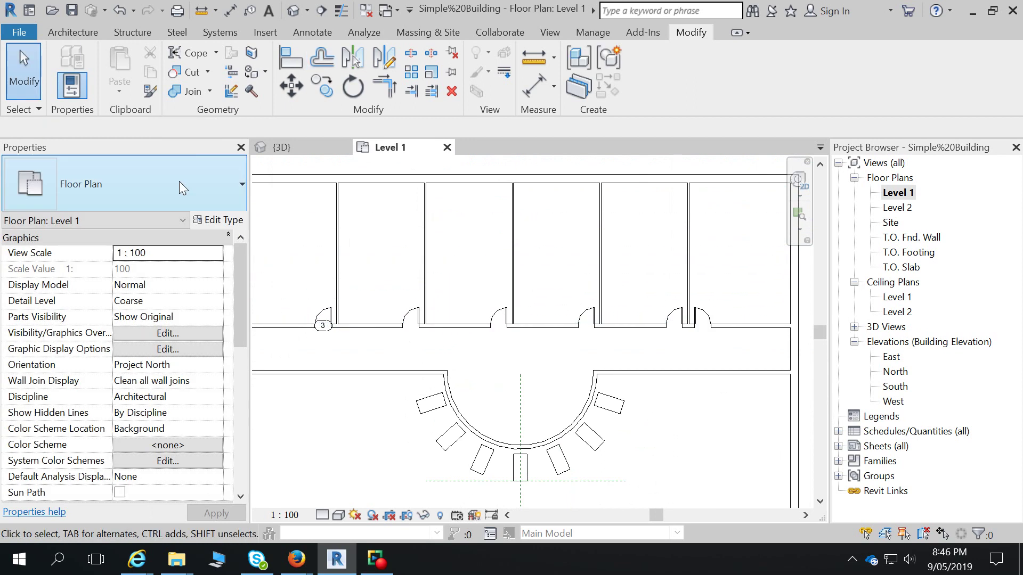
Step: Offset a copy of the north exterior wall 4250 mm into the building with a numerical offset
click(322, 57)
click(99, 131)
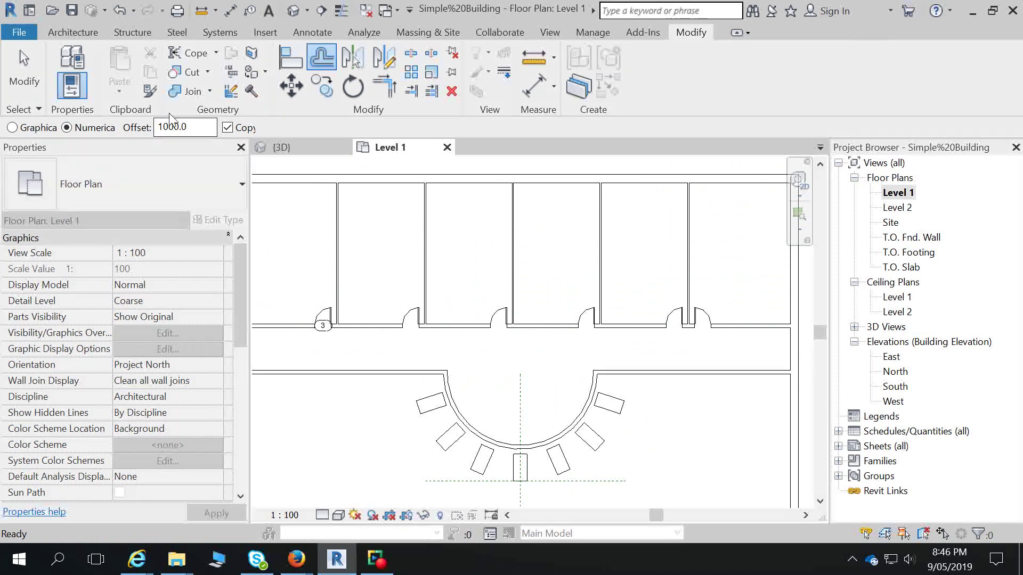
drag(196, 127, 135, 120)
text(4250.0)
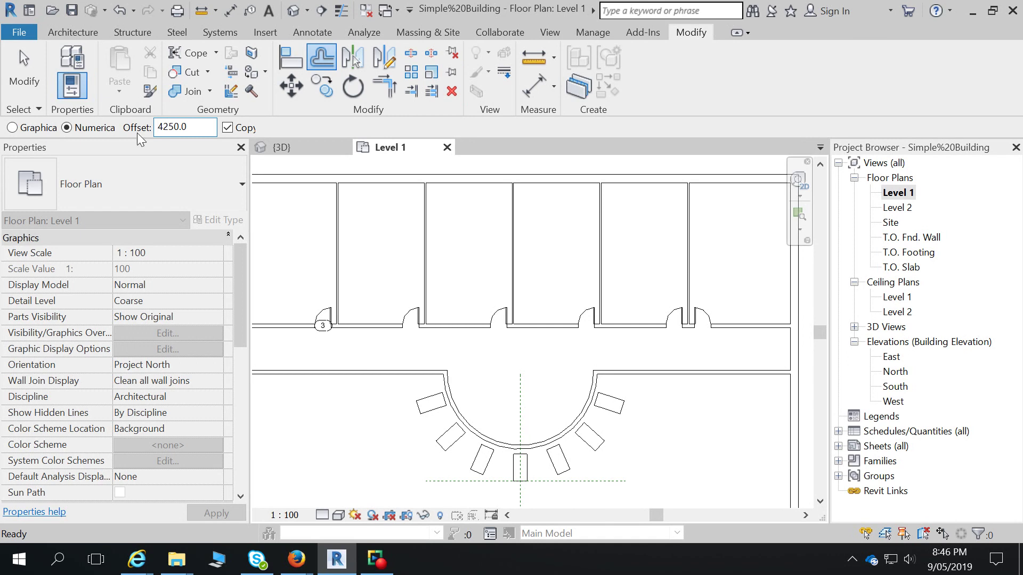
click(472, 185)
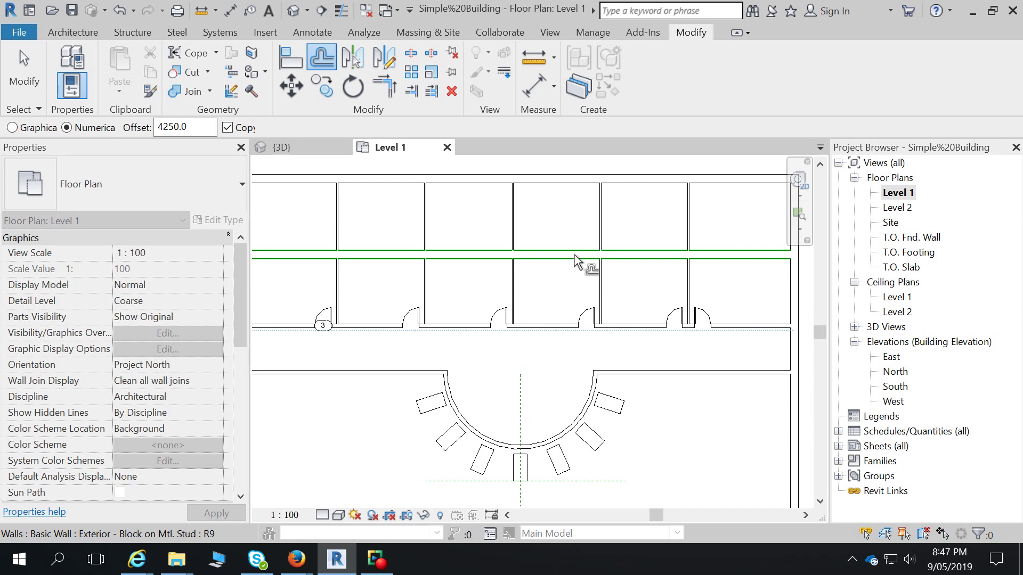
click(32, 71)
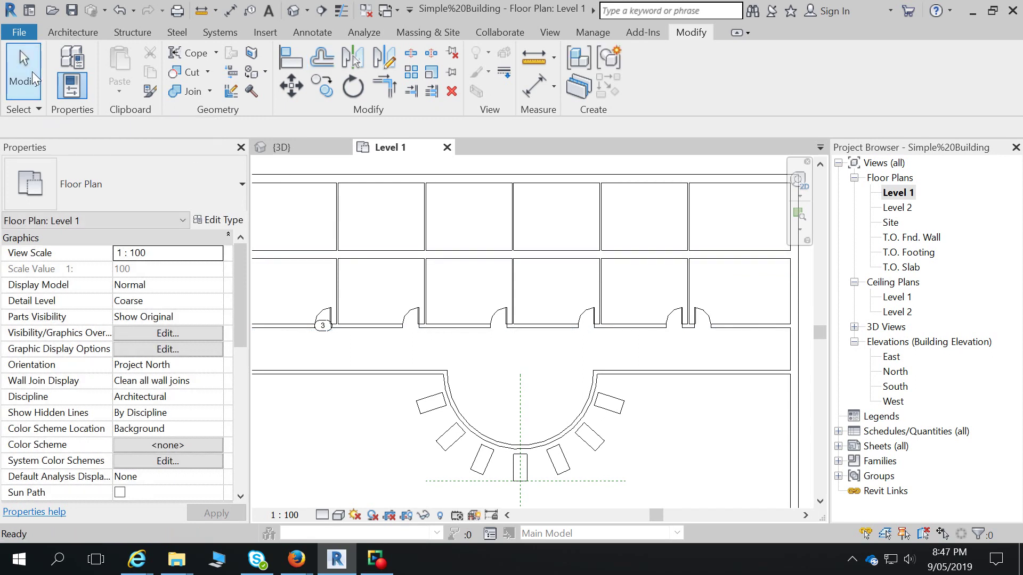
Step: Match the offset wall's type to the Interior - 79mm Partition (1-hr) wall between the rooms
click(505, 257)
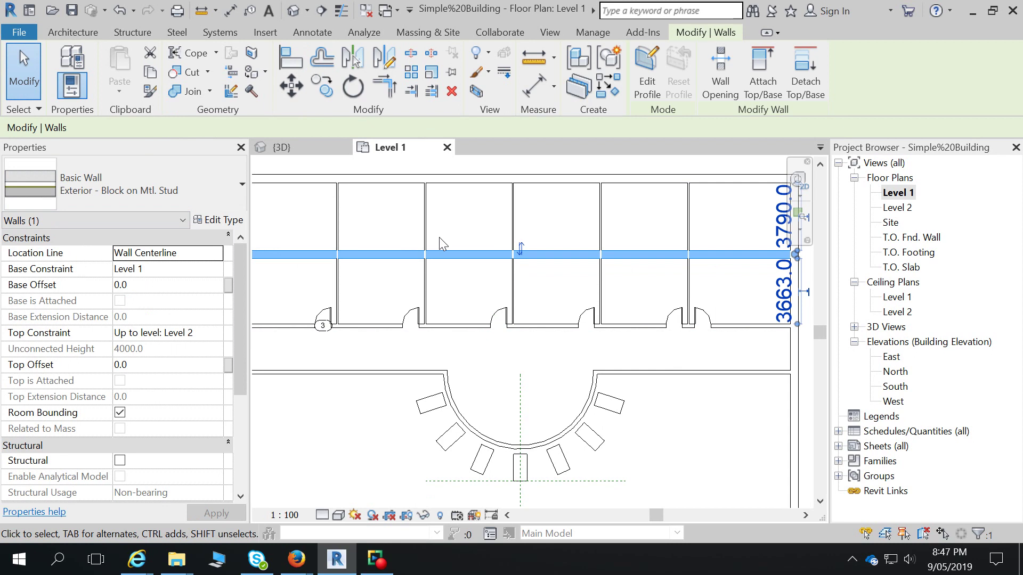
click(116, 183)
click(127, 180)
click(153, 91)
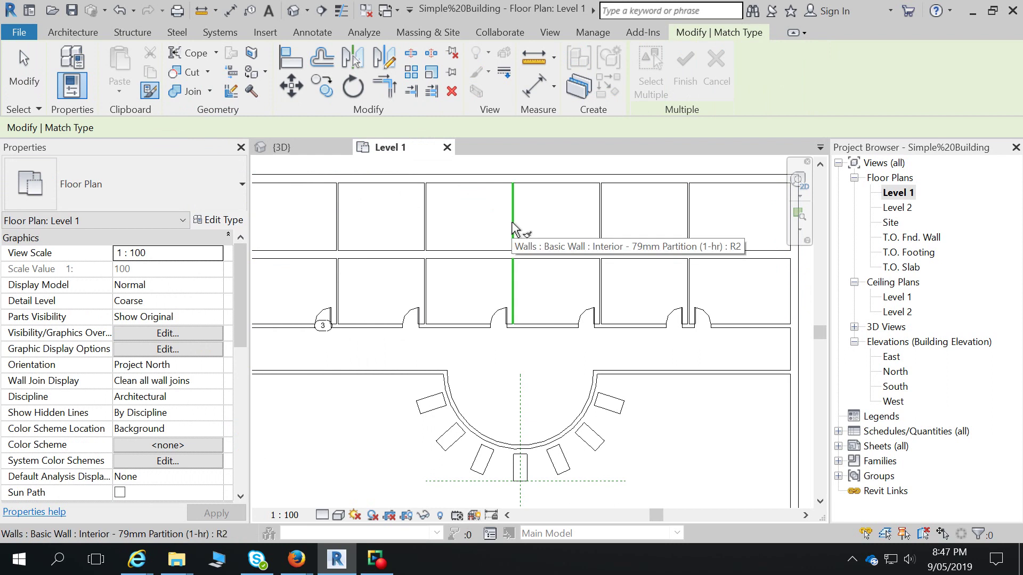
click(513, 228)
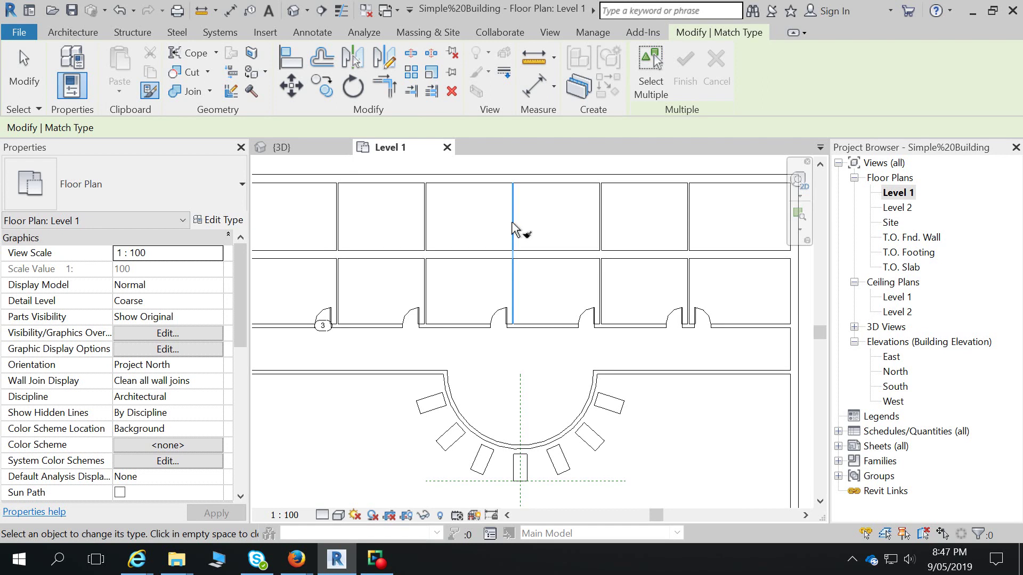
click(498, 255)
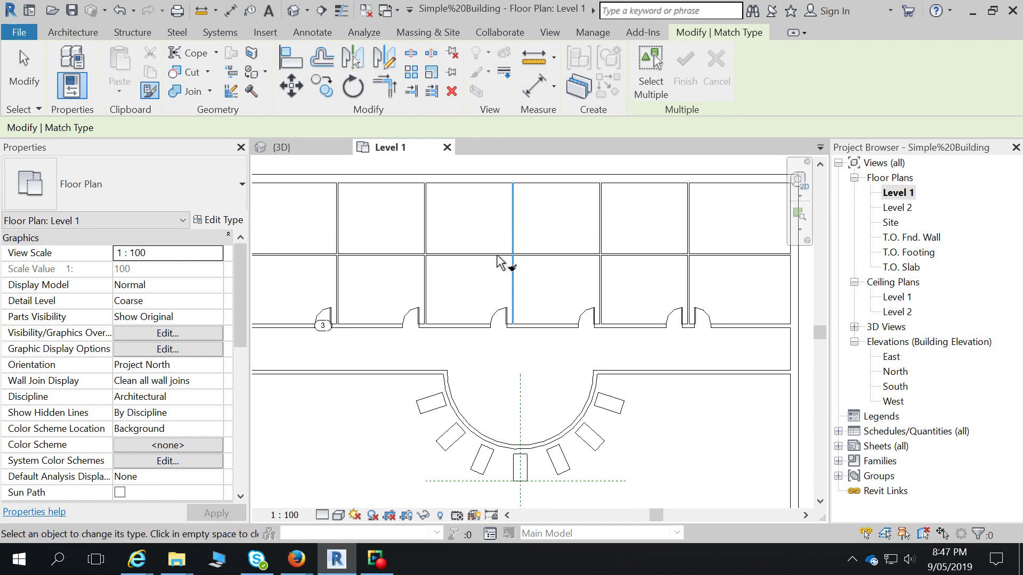
Step: Try matching the north exterior wall and the curved wall to the 79 mm partition type, and undo those type changes
click(478, 182)
click(591, 397)
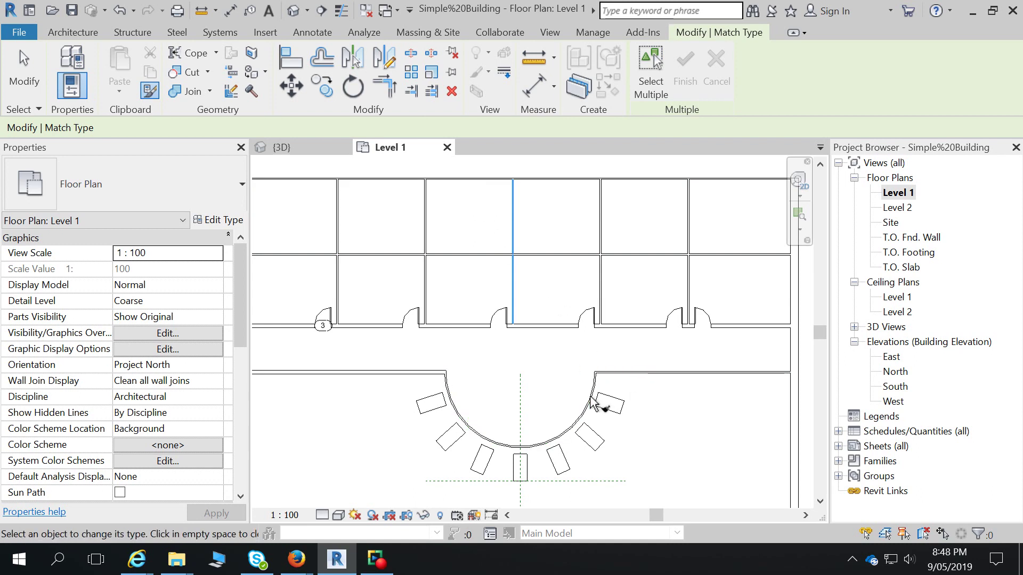
key(ctrl+z)
key(ctrl+z)
key(ctrl+z)
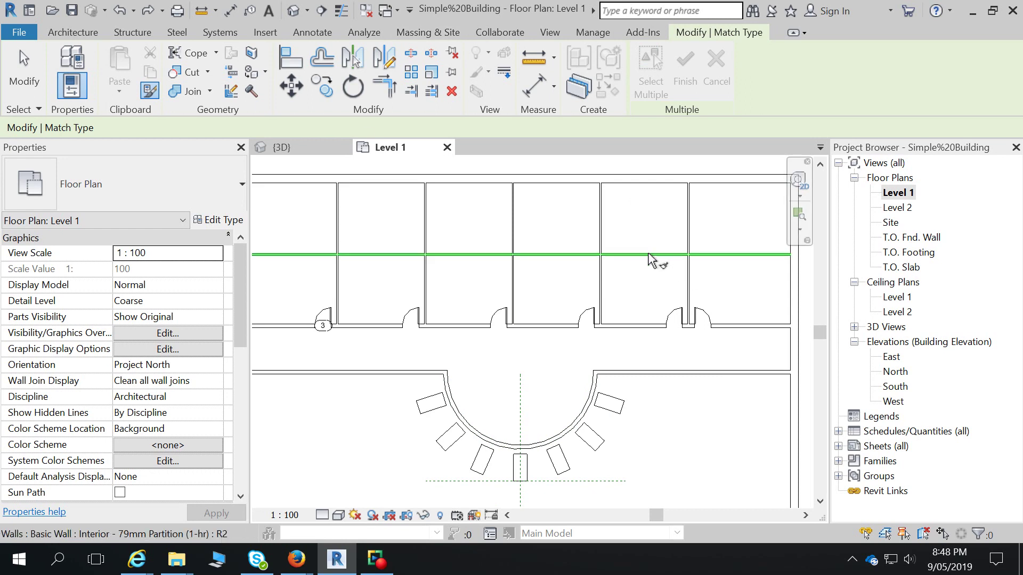
click(10, 59)
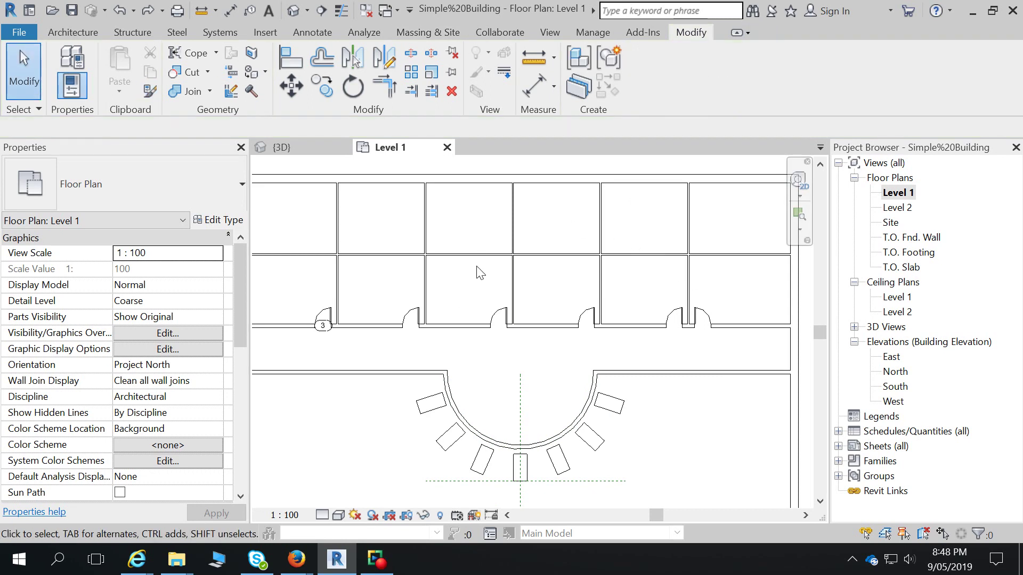
Step: Reapply the Interior - 79mm Partition (1-hr) type to the long east-west dividing wall
click(441, 254)
click(106, 179)
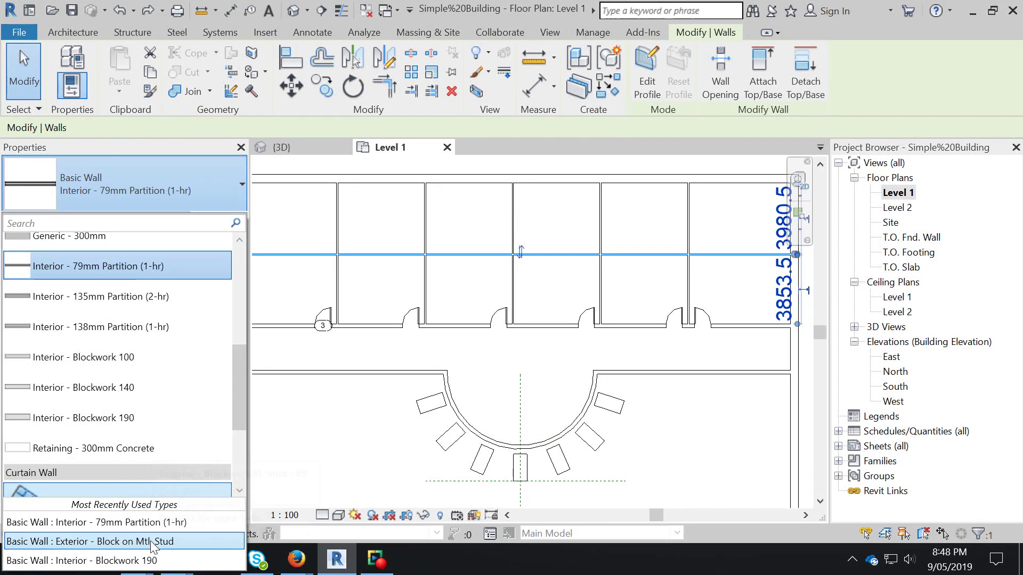
click(110, 522)
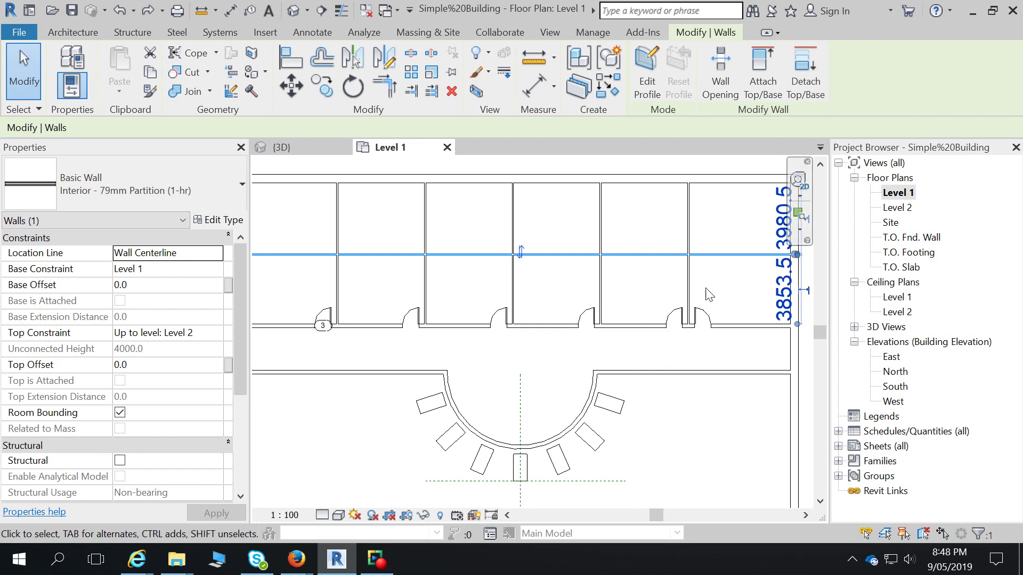
Step: Offset a copy of the easternmost room partition 3000 mm toward the east exterior wall
scroll(717, 291, down, 2)
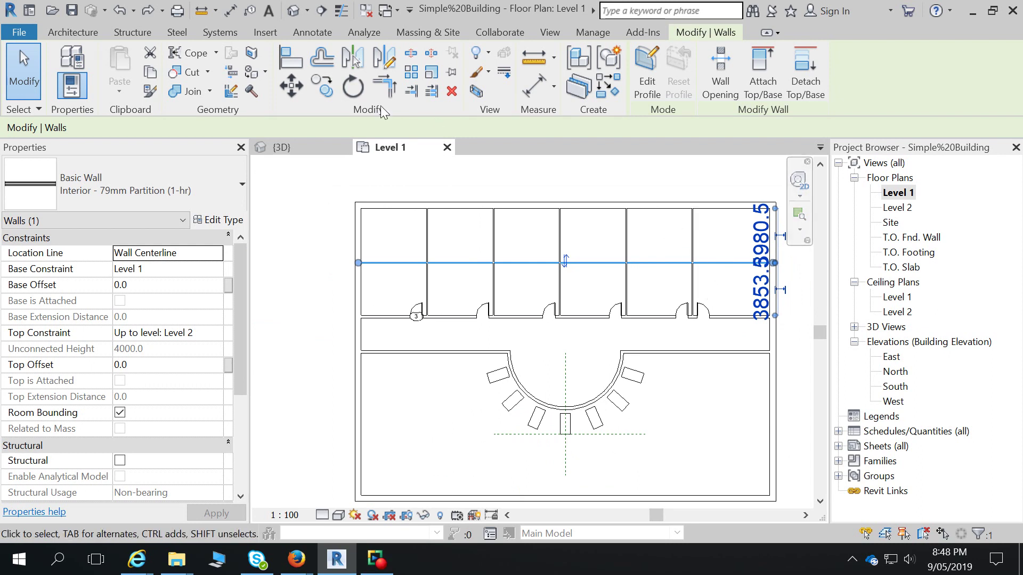
click(322, 58)
click(212, 126)
drag(212, 126, 158, 126)
text(3000.0)
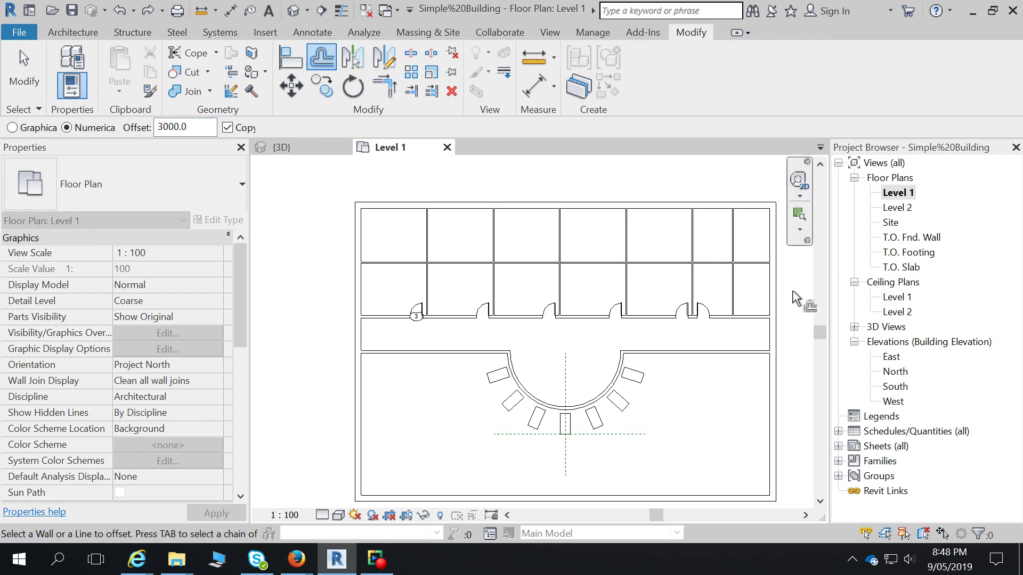
click(31, 73)
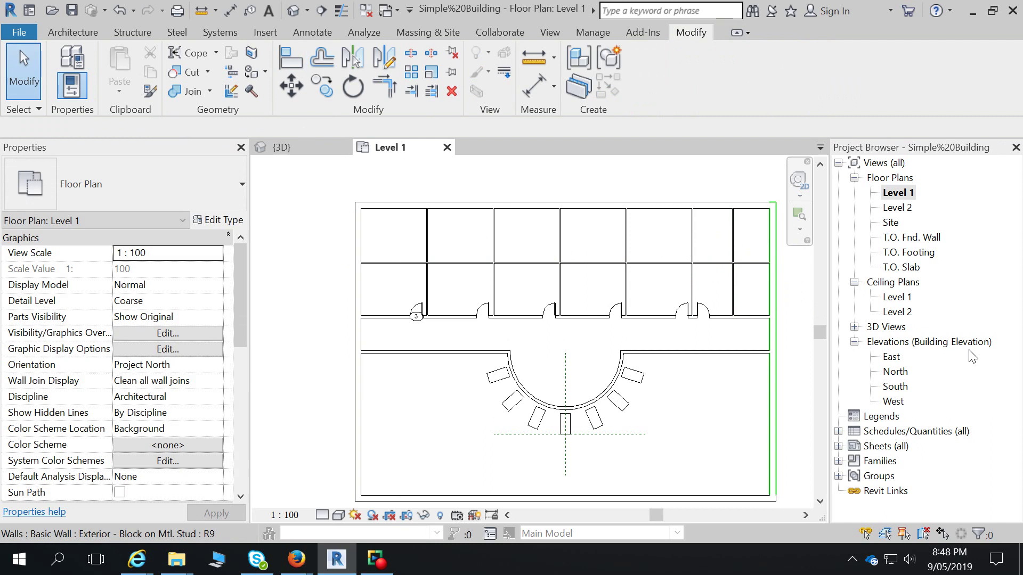
Step: Trim the first, third and fifth room partitions from the west to the long dividing wall with Trim/Extend Multiple Elements, keeping their southern portions
click(733, 295)
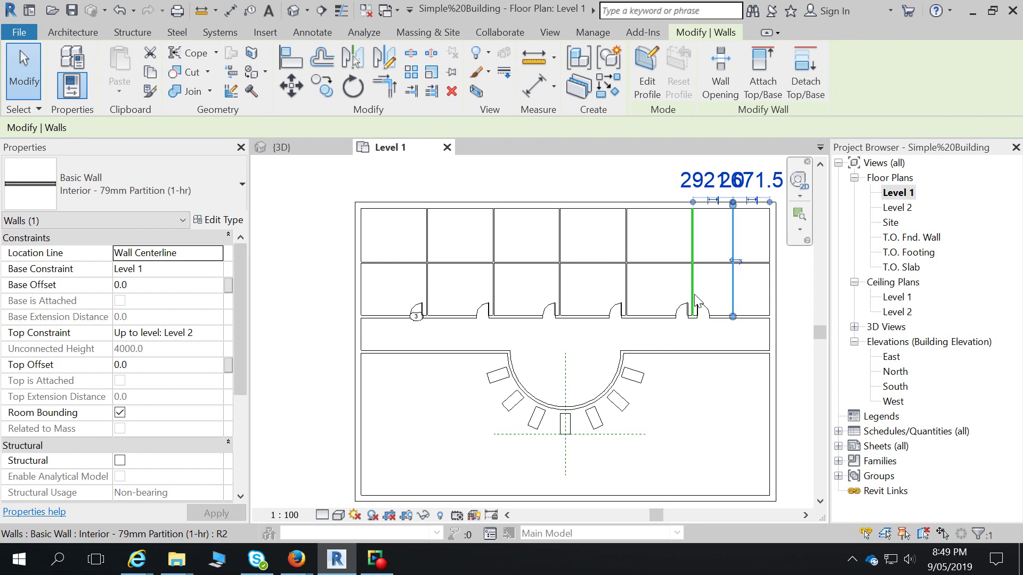
scroll(736, 306, up, 1)
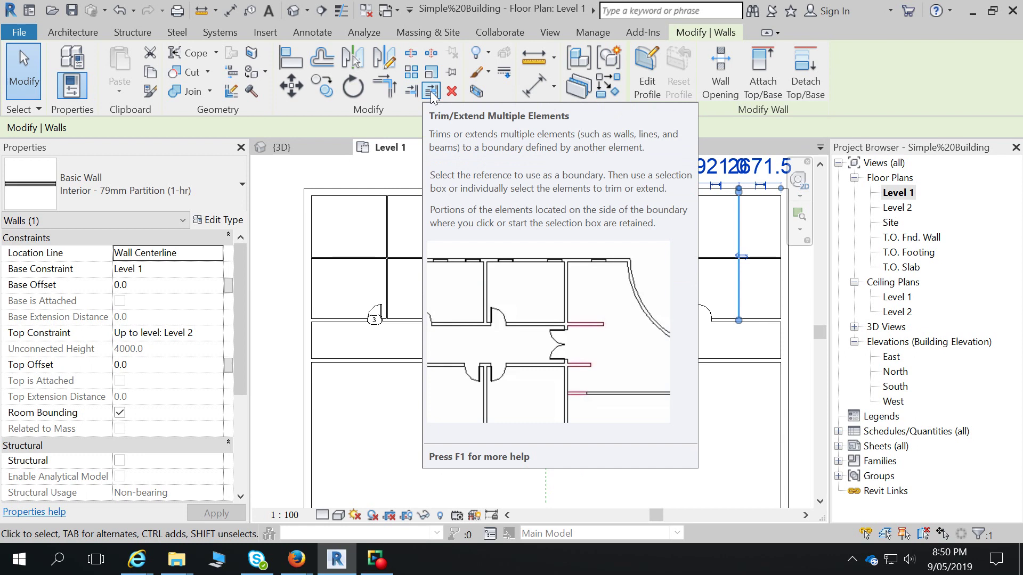
click(431, 91)
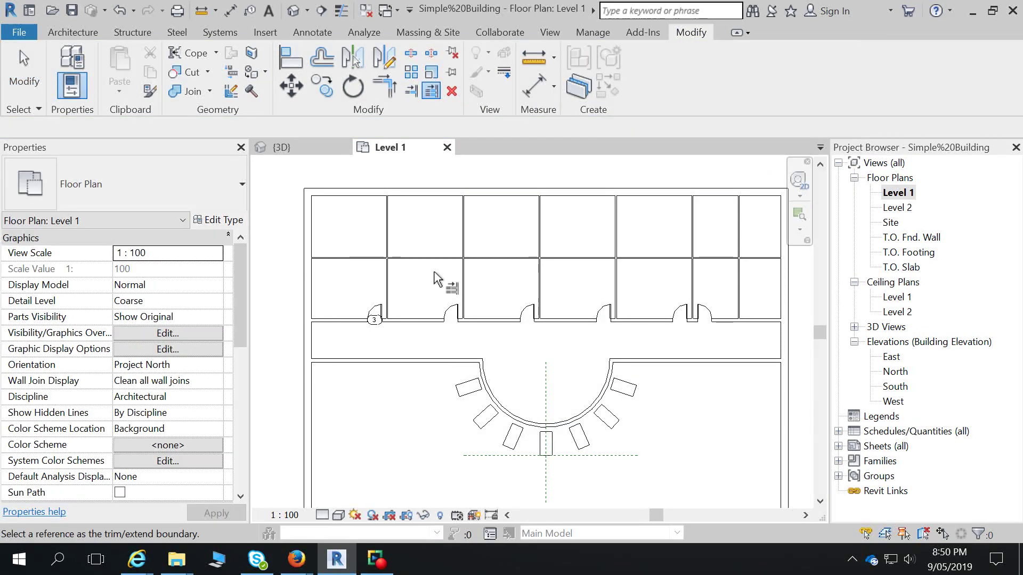
scroll(431, 261, up, 5)
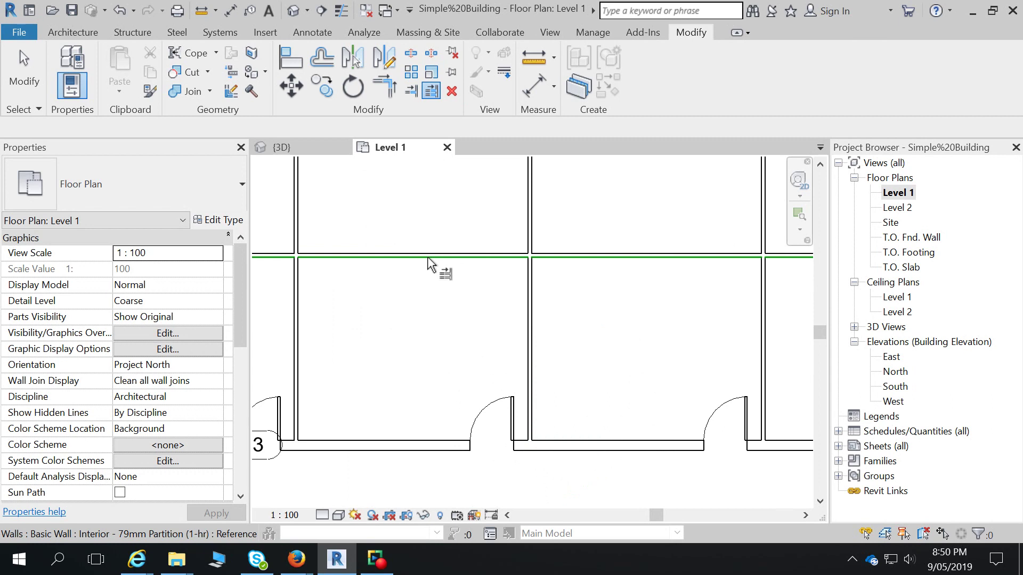
click(427, 257)
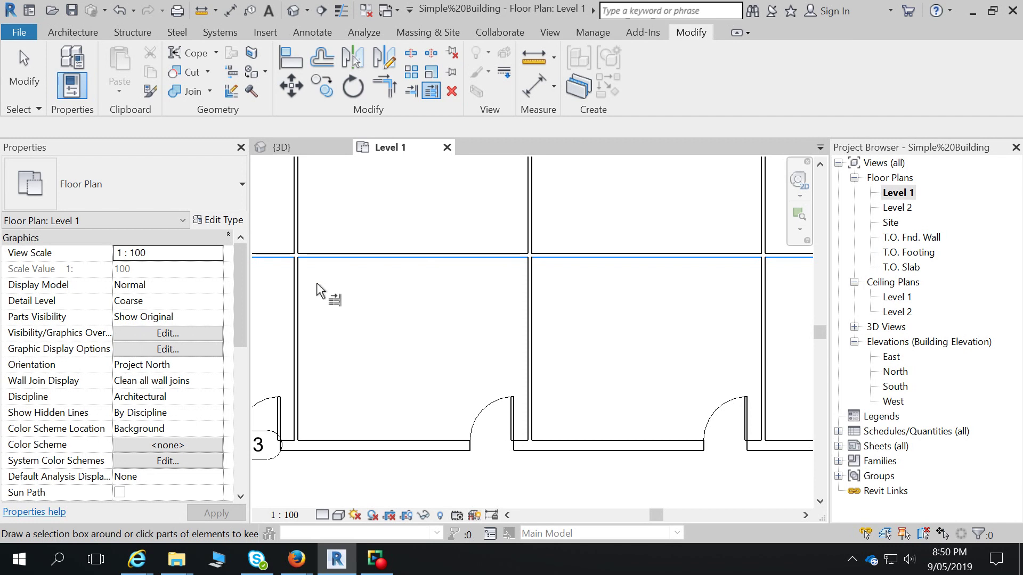
scroll(343, 315, down, 3)
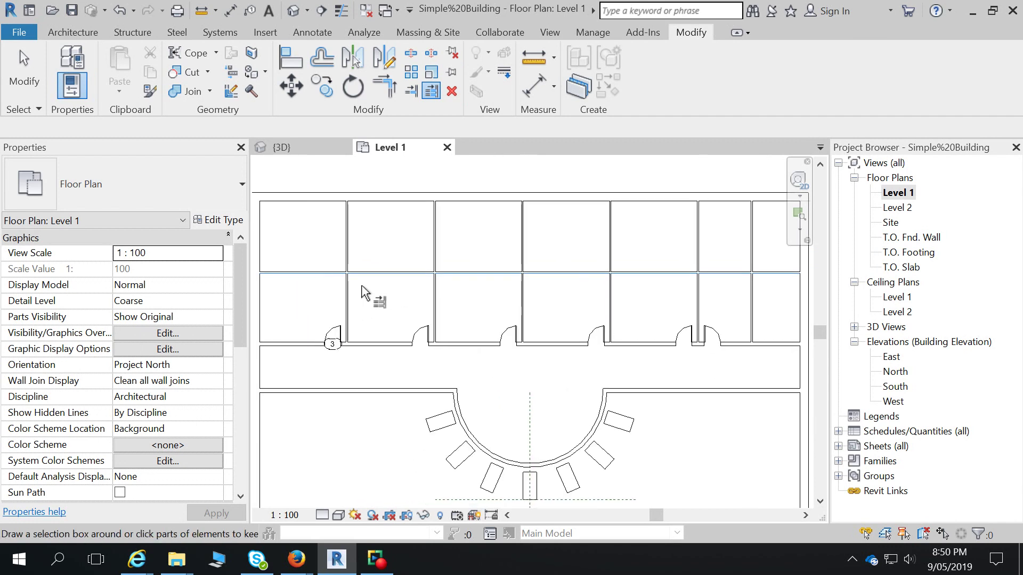
click(349, 293)
click(525, 302)
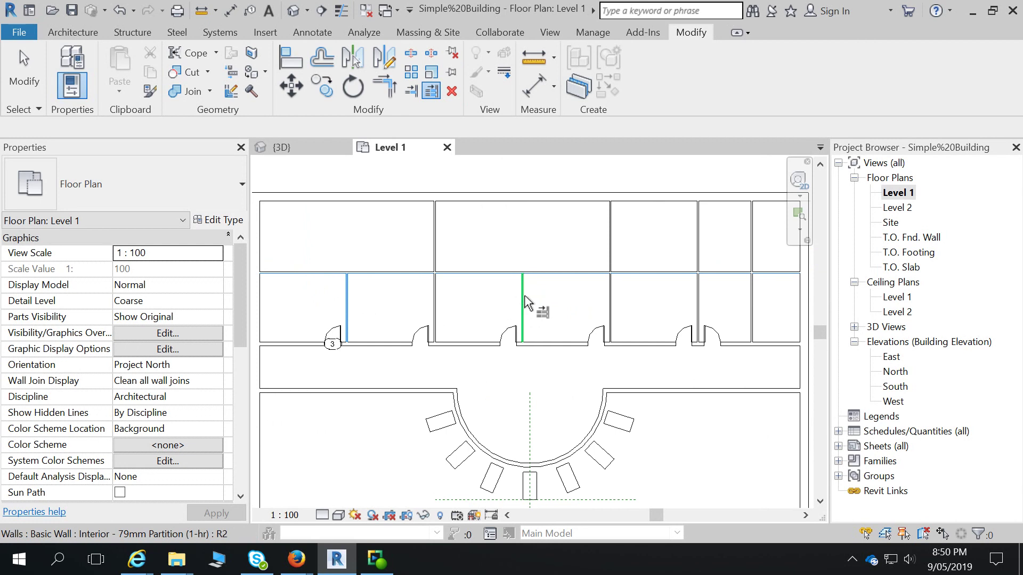
click(698, 308)
scroll(714, 309, down, 2)
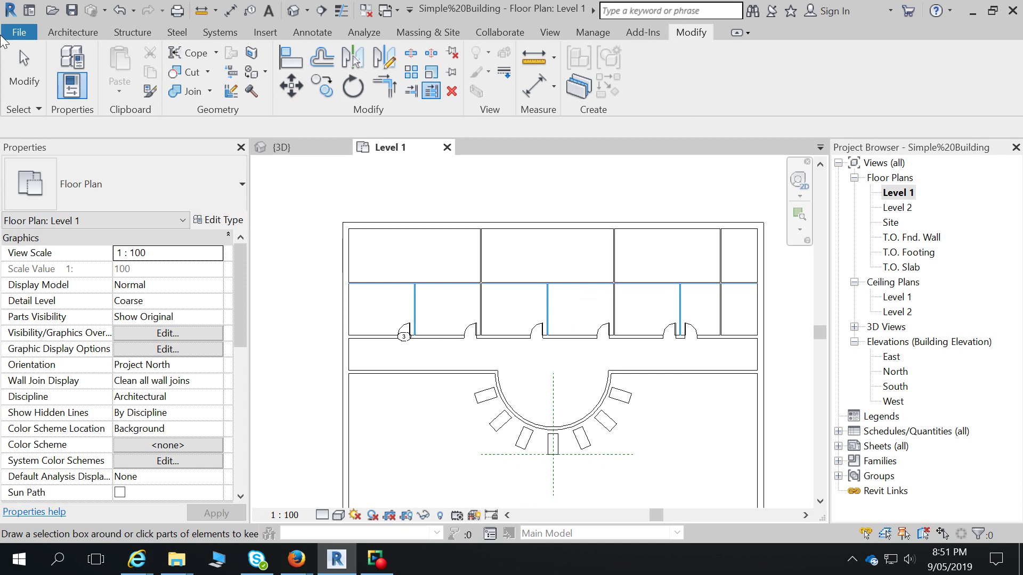
click(25, 73)
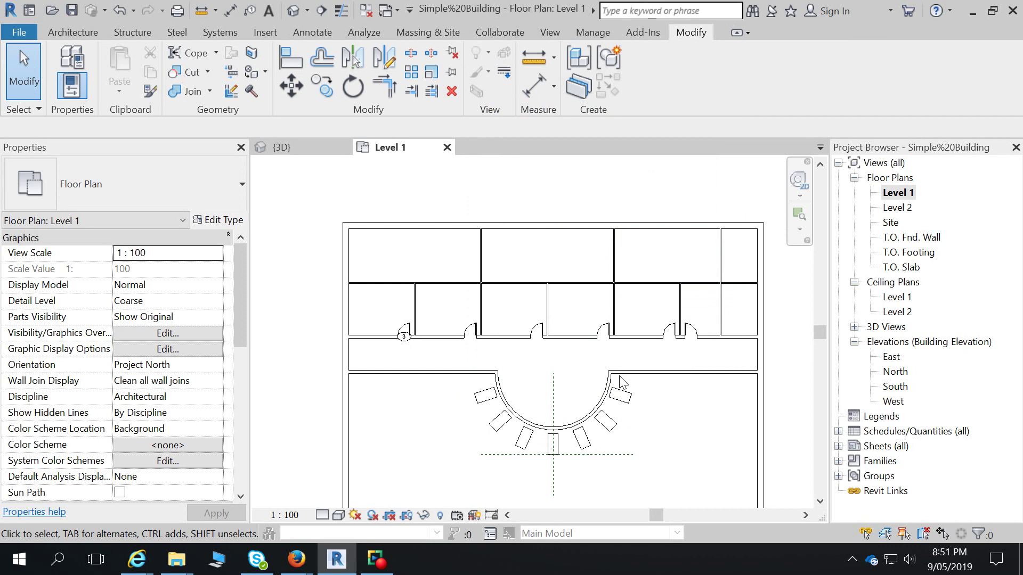
Step: Trim the northern part of the easternmost partition and the western part of the dividing wall to a corner, and undo the trim
click(391, 93)
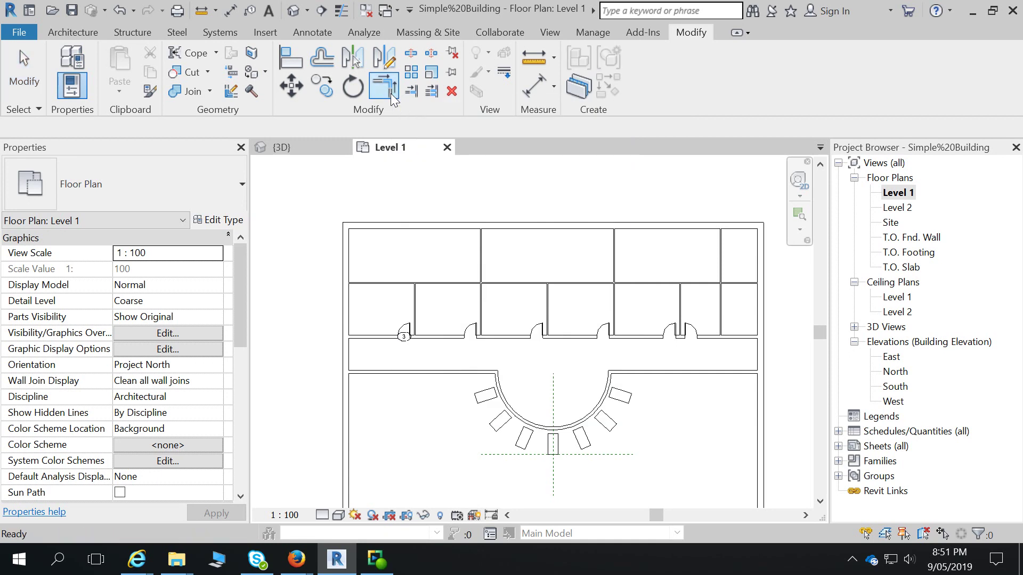
click(722, 271)
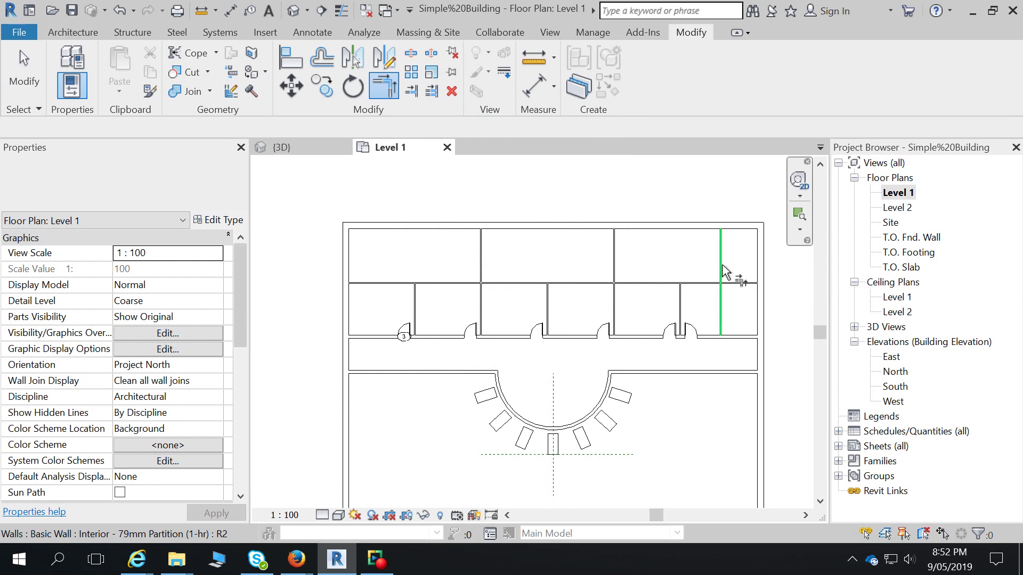
click(701, 286)
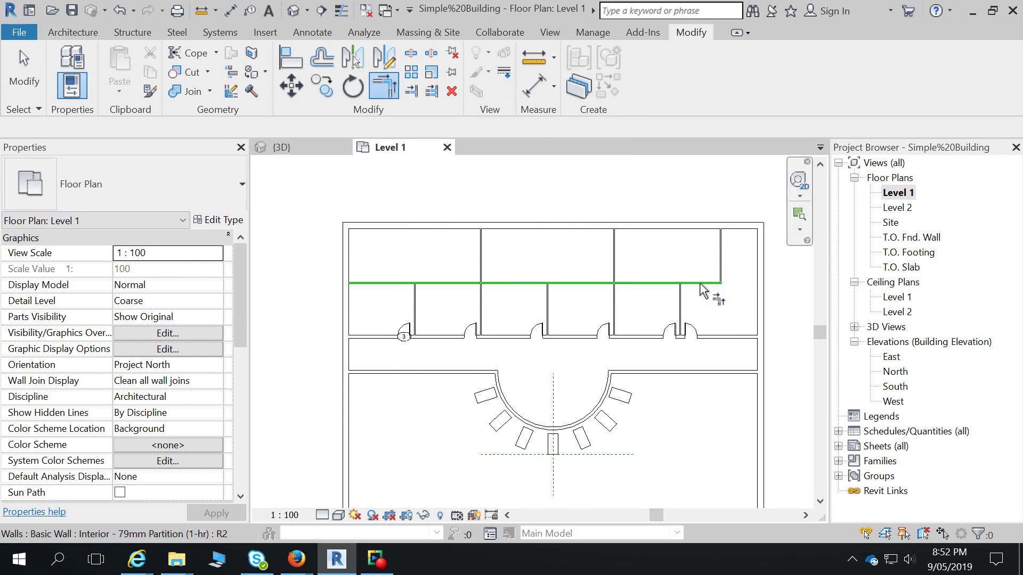
key(ctrl+z)
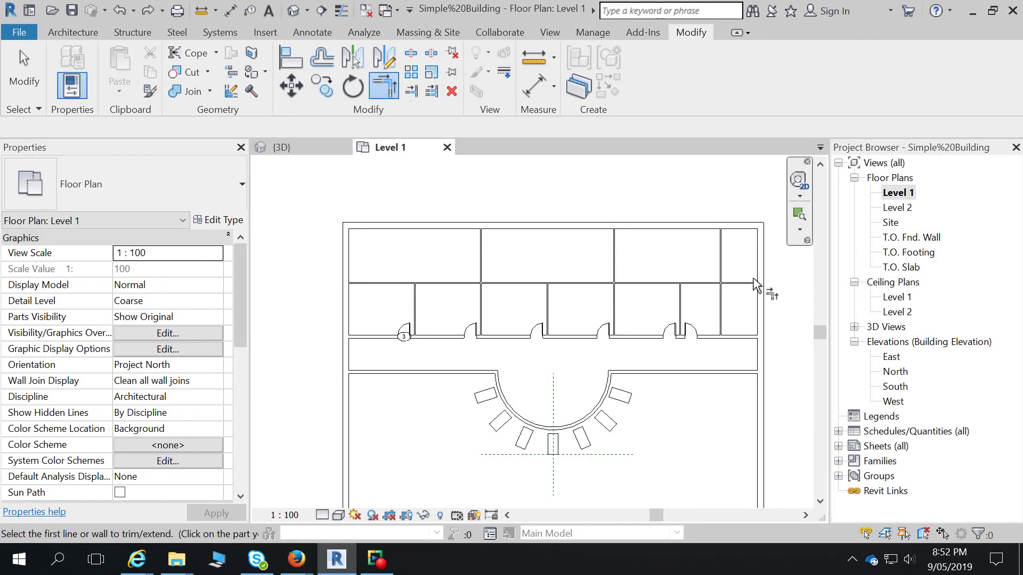
Step: Try to trim the eastern end of the long dividing wall and the southern part of the easternmost partition to a corner
click(746, 284)
click(720, 295)
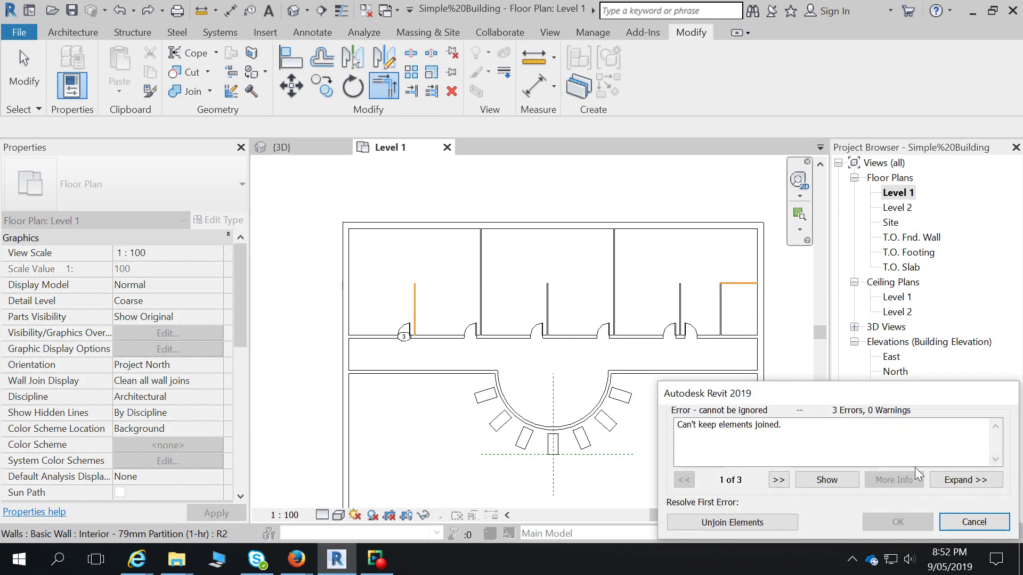
click(982, 525)
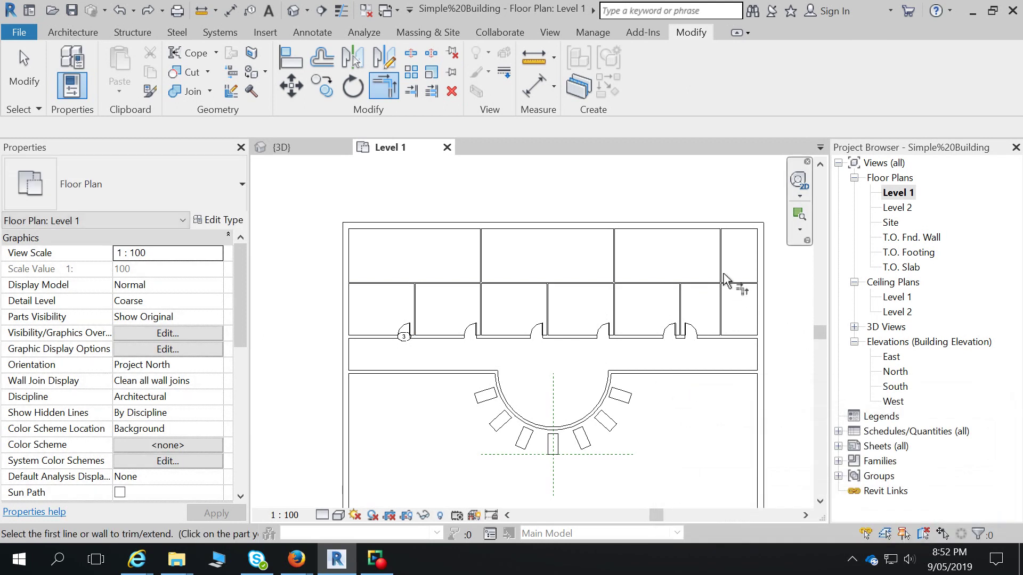
Step: Trim the dividing wall and the easternmost partition to a corner, keeping the wall's western portion and the partition's northern portion
click(705, 283)
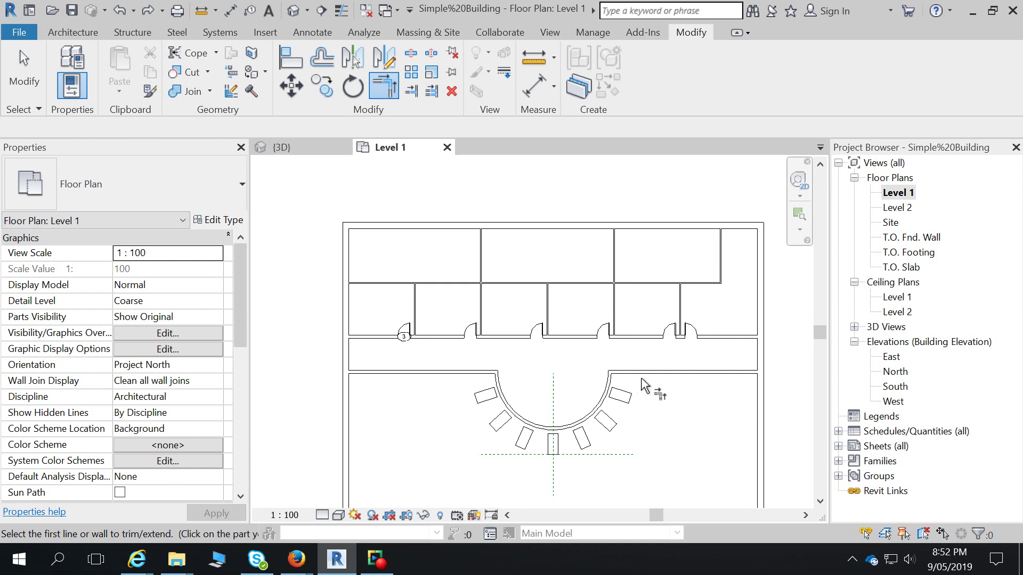
click(24, 69)
click(553, 395)
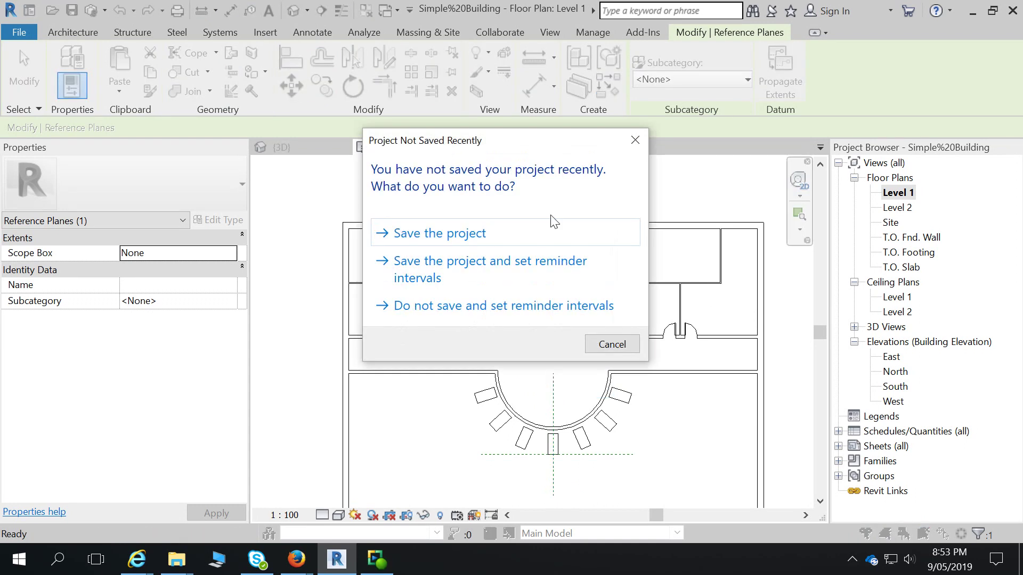
click(635, 139)
key(a)
key(l)
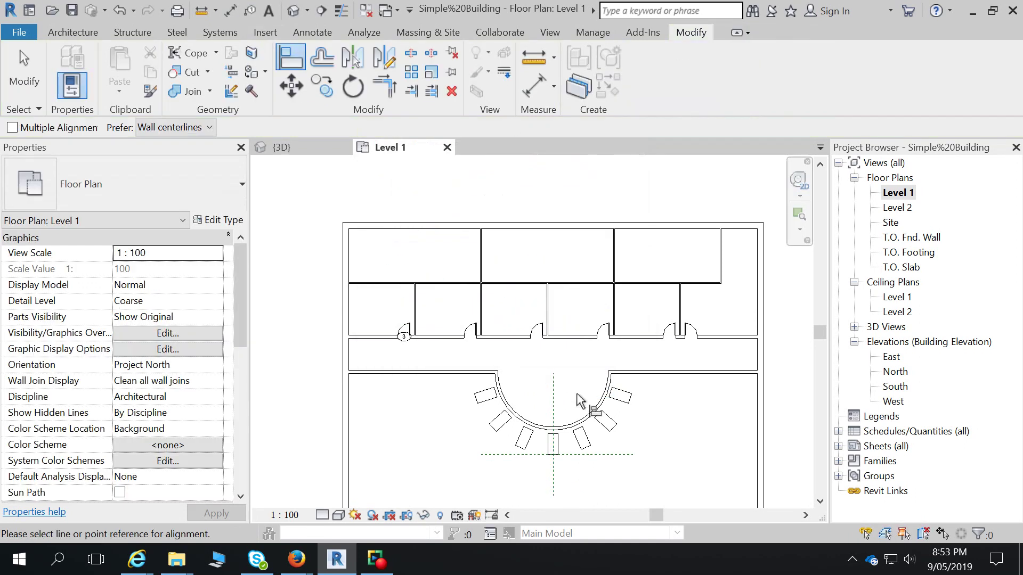
click(20, 89)
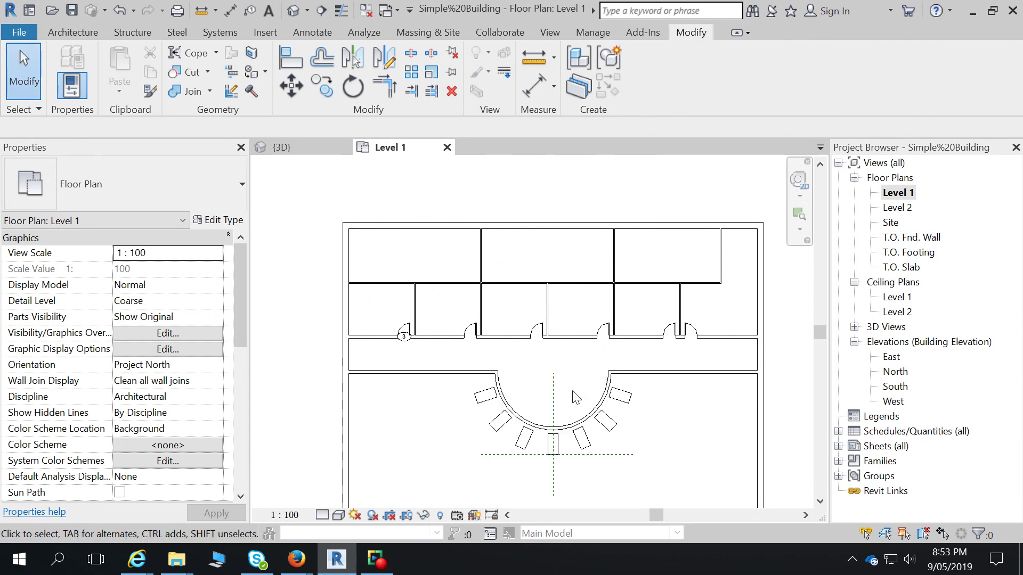
Step: Extend the northern end of the vertical reference plane through the curved wall's centre to beyond the building's north exterior wall
click(555, 388)
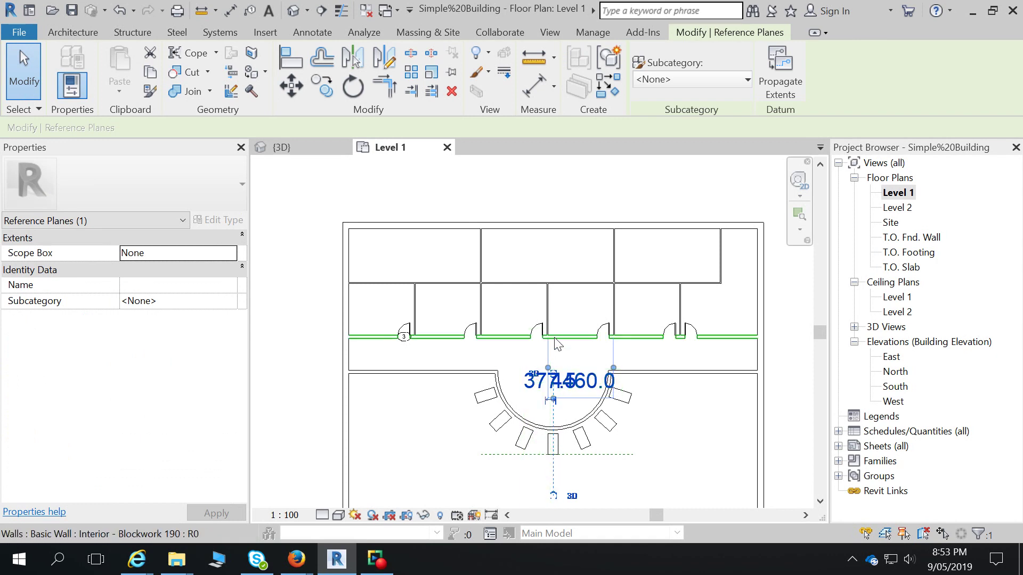
scroll(555, 399, up, 3)
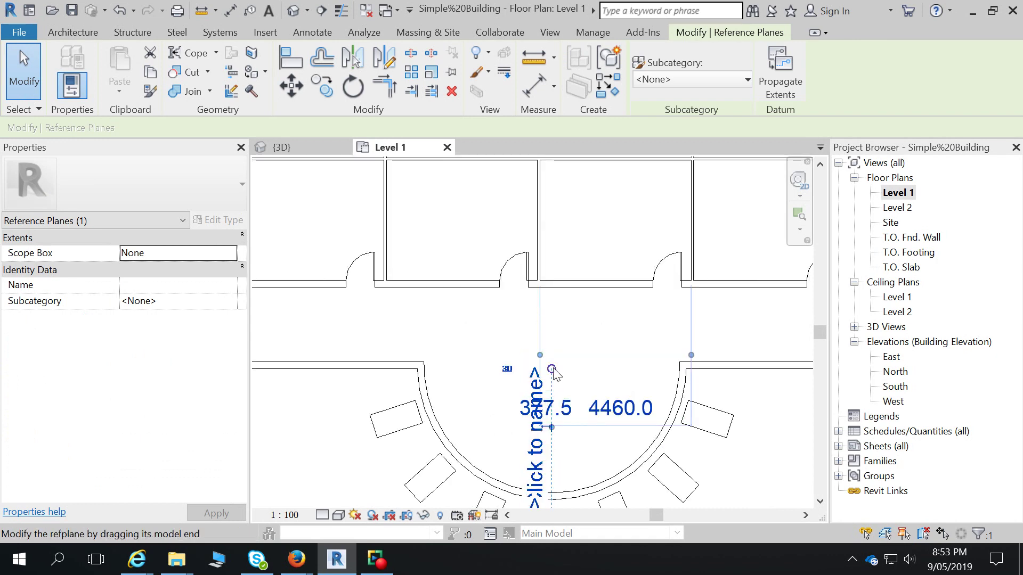
scroll(552, 373, down, 3)
click(552, 374)
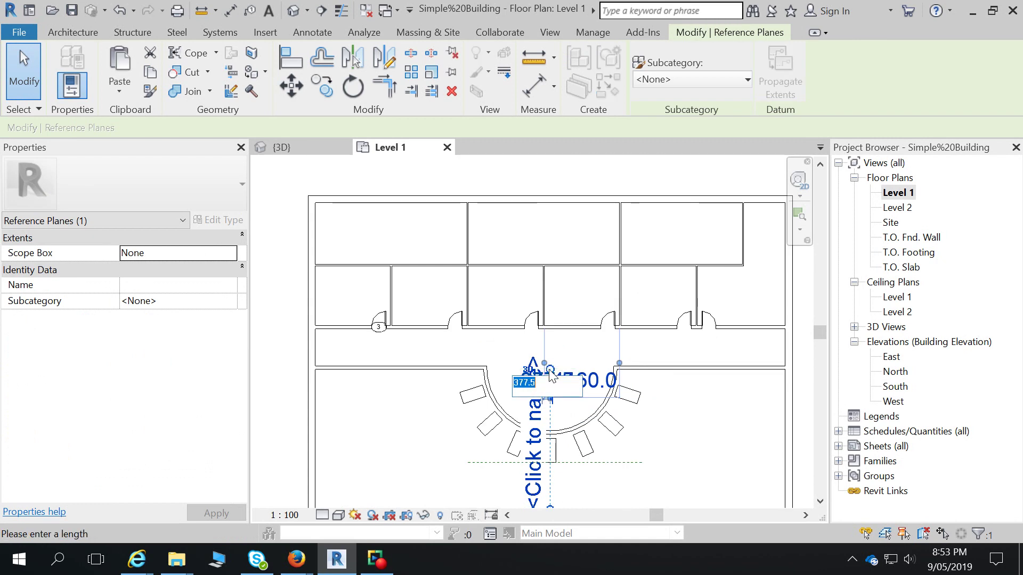
key(Escape)
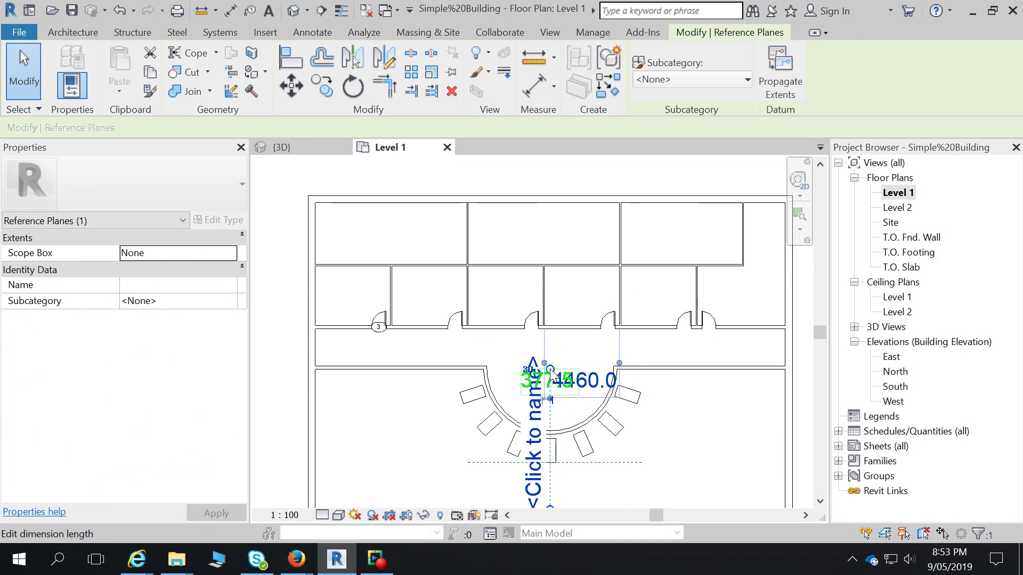
scroll(552, 375, up, 3)
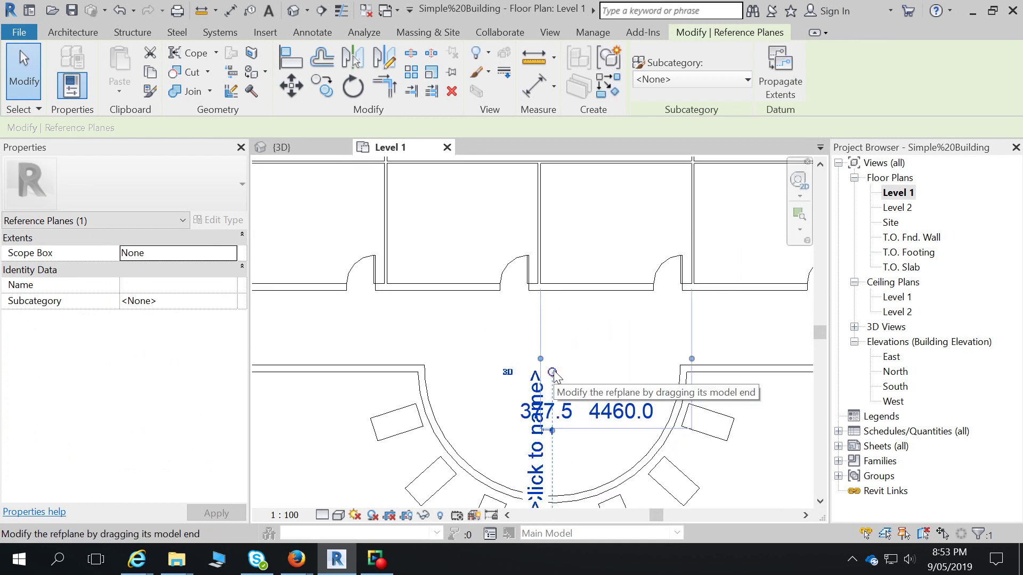
scroll(554, 274, down, 1)
scroll(558, 275, down, 1)
drag(558, 275, 558, 244)
middle_drag(558, 244, 561, 358)
drag(561, 358, 557, 192)
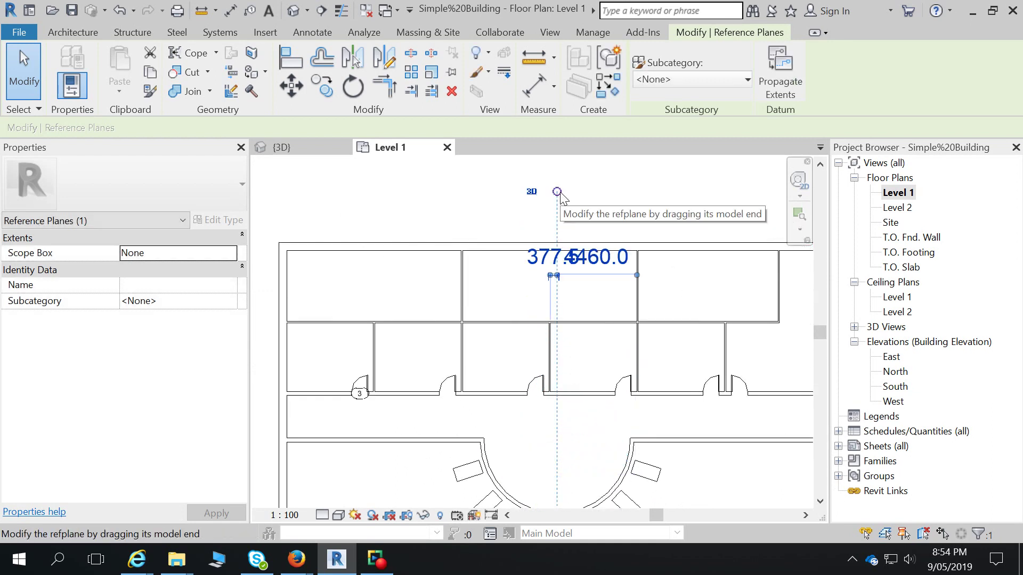
click(469, 195)
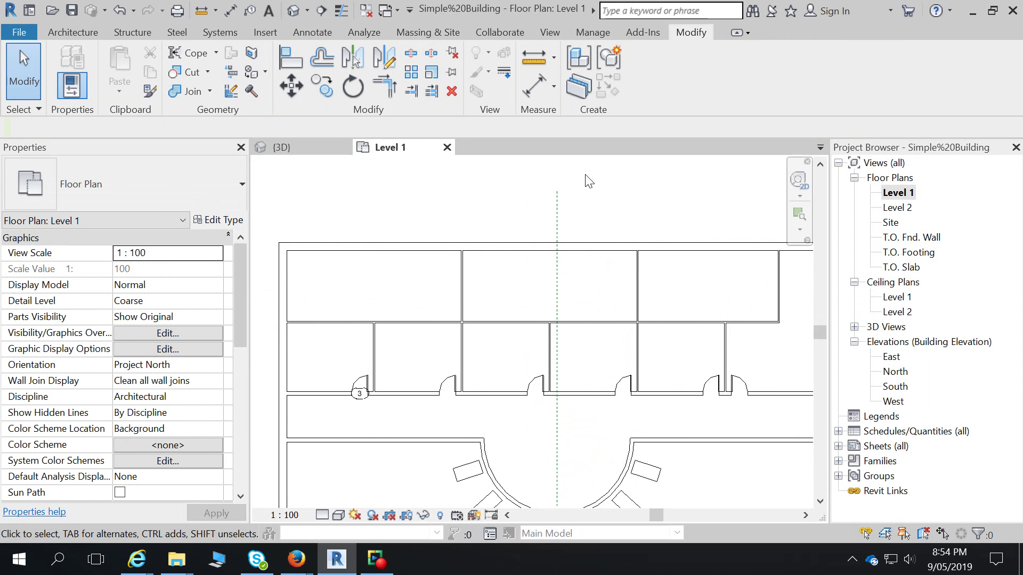
Step: Align the middle short partition south of the dividing wall to the vertical reference plane, with Wall centerlines as the preferred reference
click(558, 220)
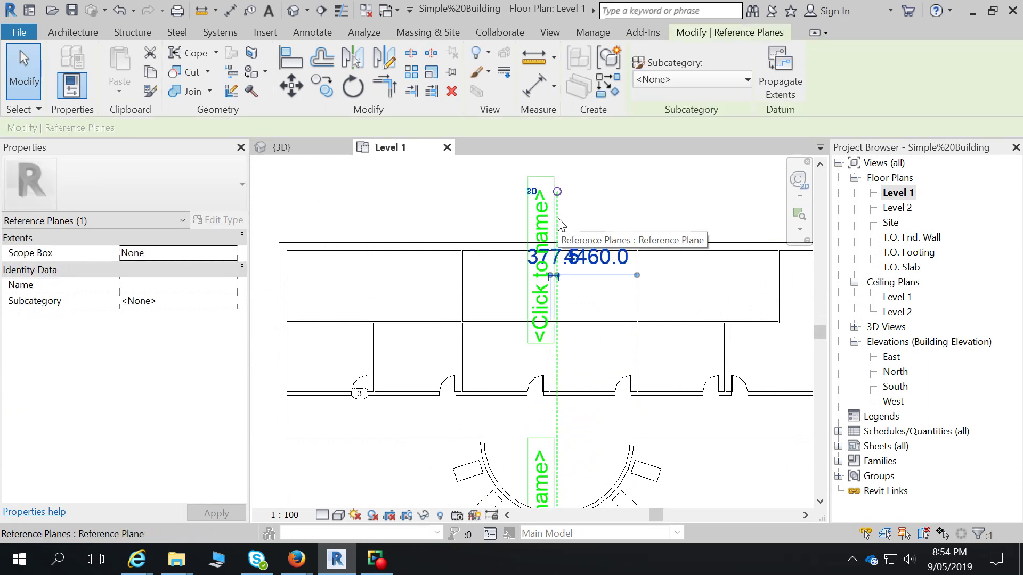
click(297, 63)
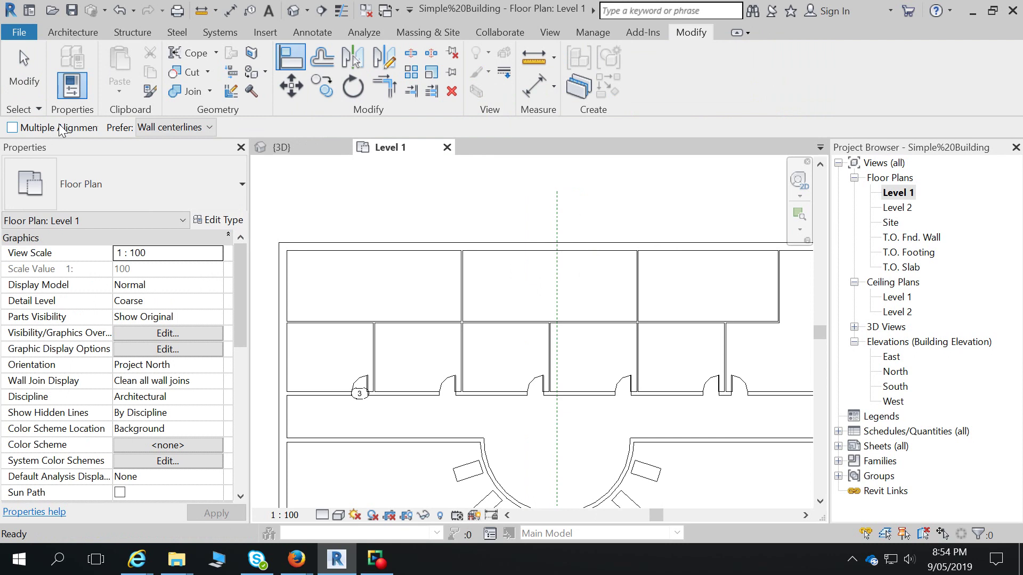
click(209, 129)
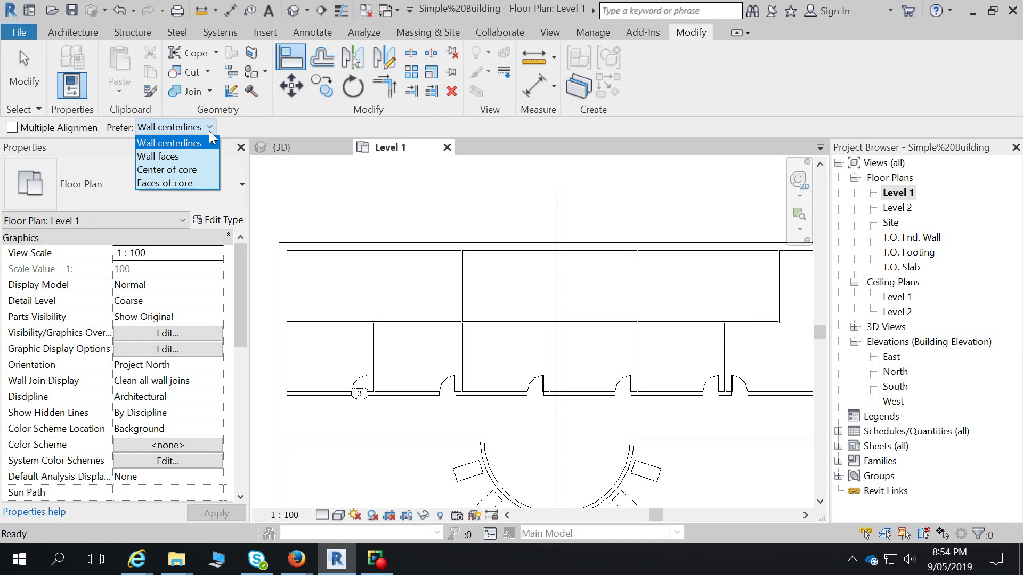
click(195, 145)
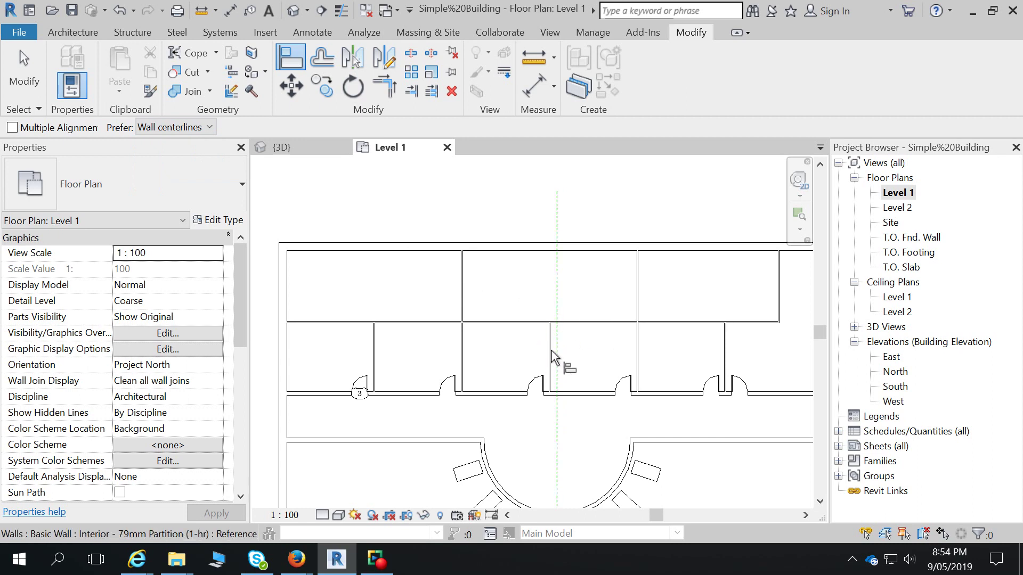
click(557, 315)
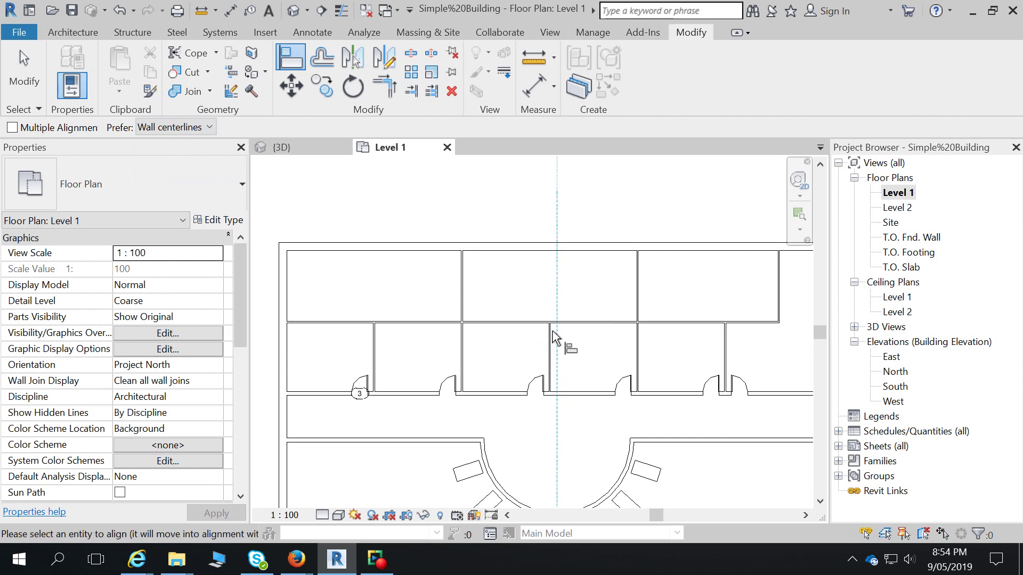
scroll(553, 336, up, 4)
scroll(550, 330, up, 2)
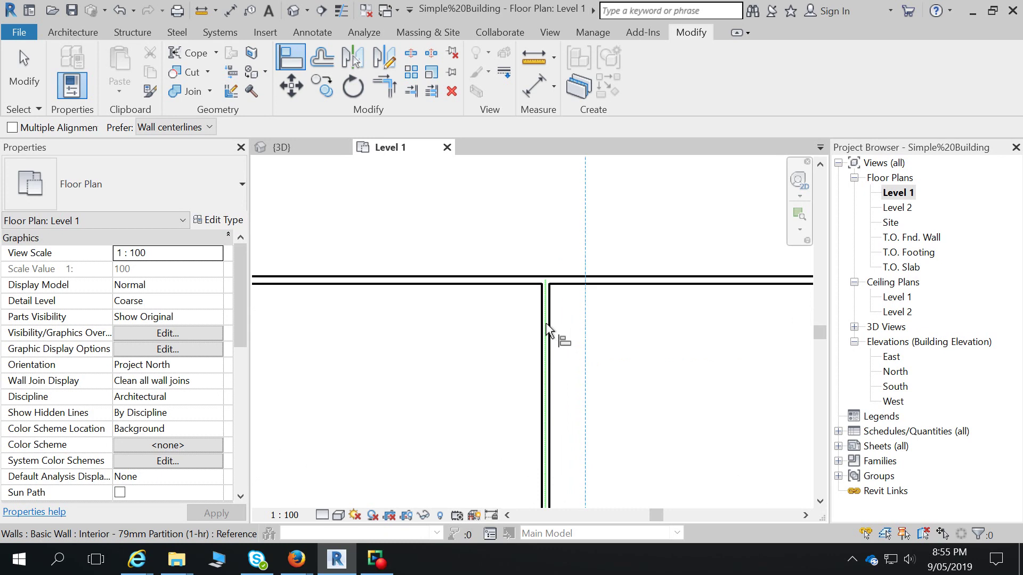
click(545, 324)
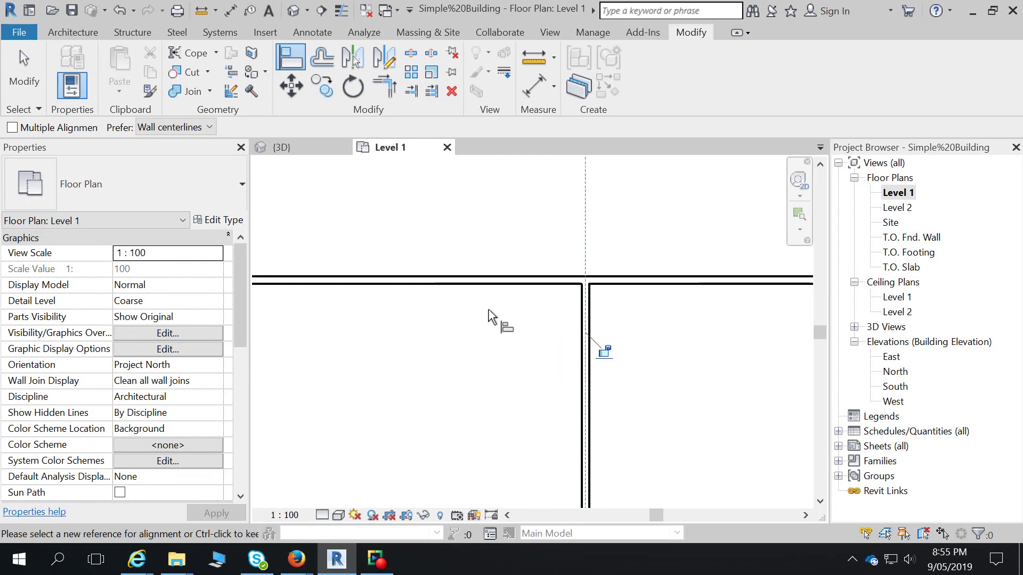
scroll(597, 304, down, 2)
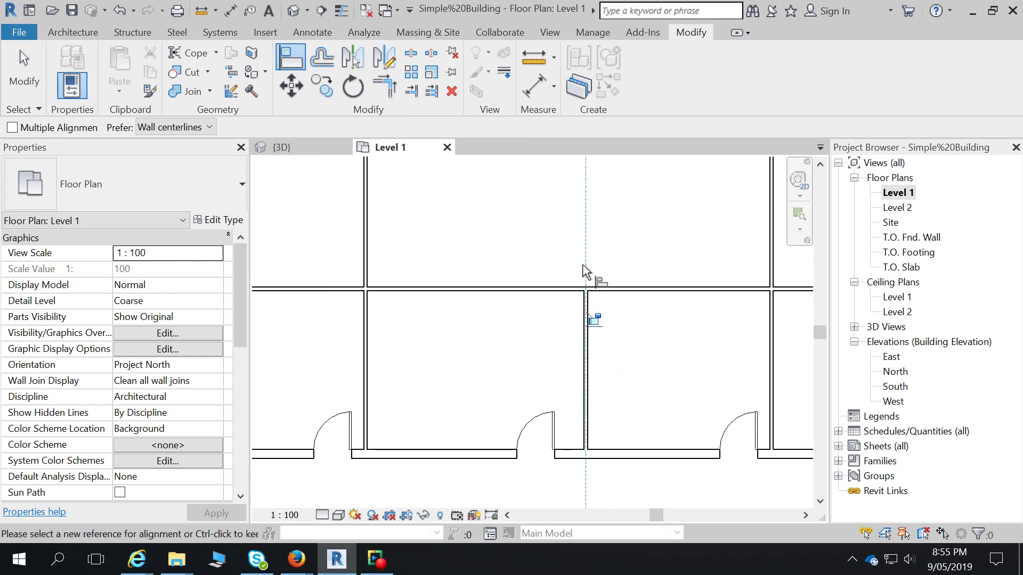
scroll(599, 276, down, 2)
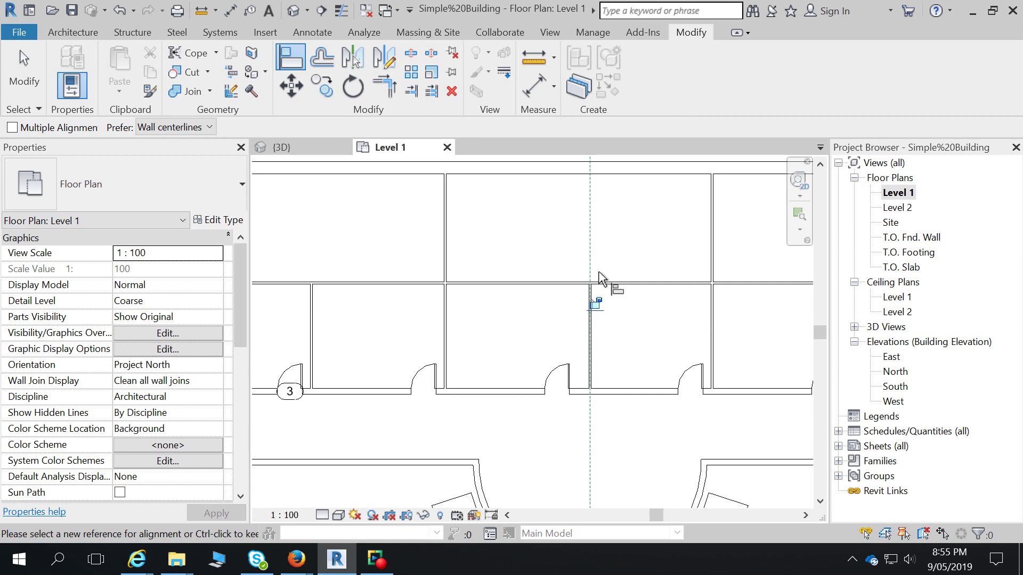
scroll(599, 277, down, 3)
scroll(599, 277, down, 1)
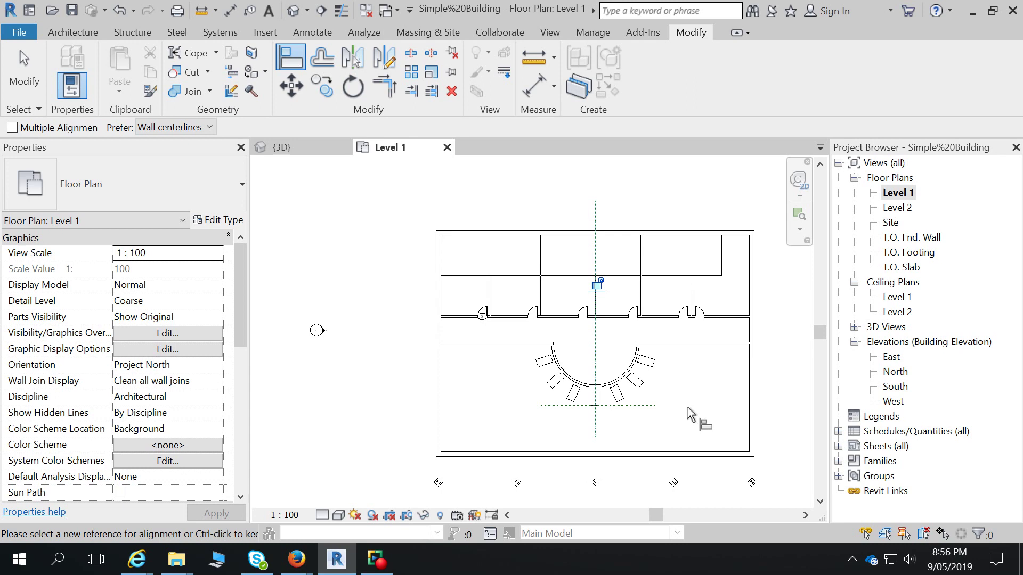
click(376, 559)
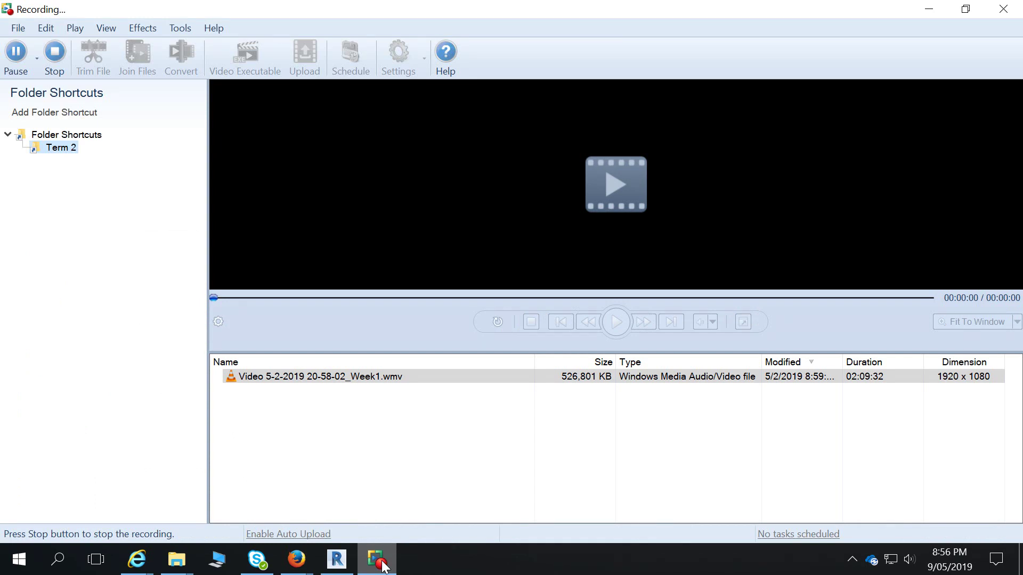